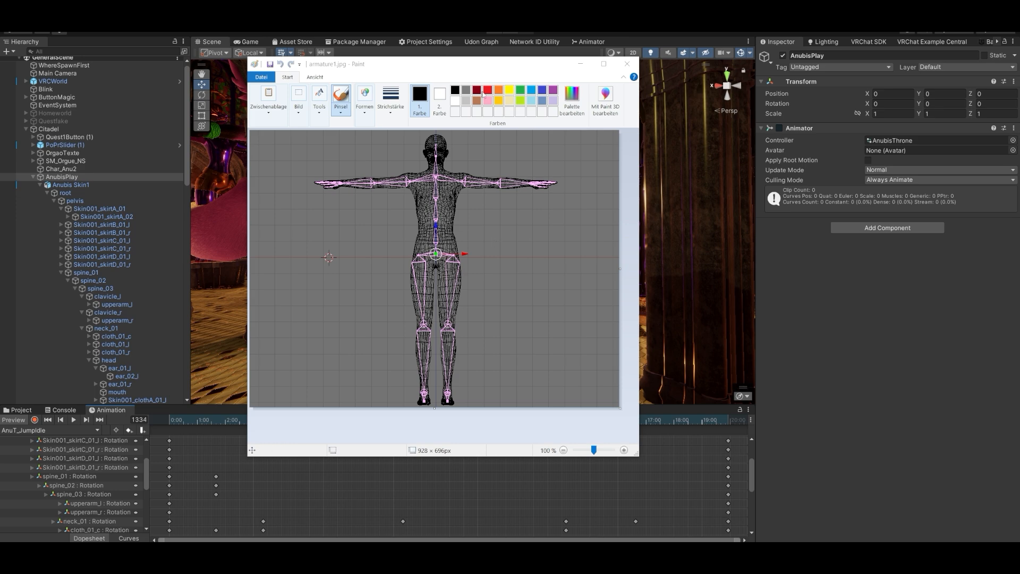
Draw red ellipses on the armature picture: a flat one under the feet and one about 42 × 38 px around the pelvis.
click(487, 90)
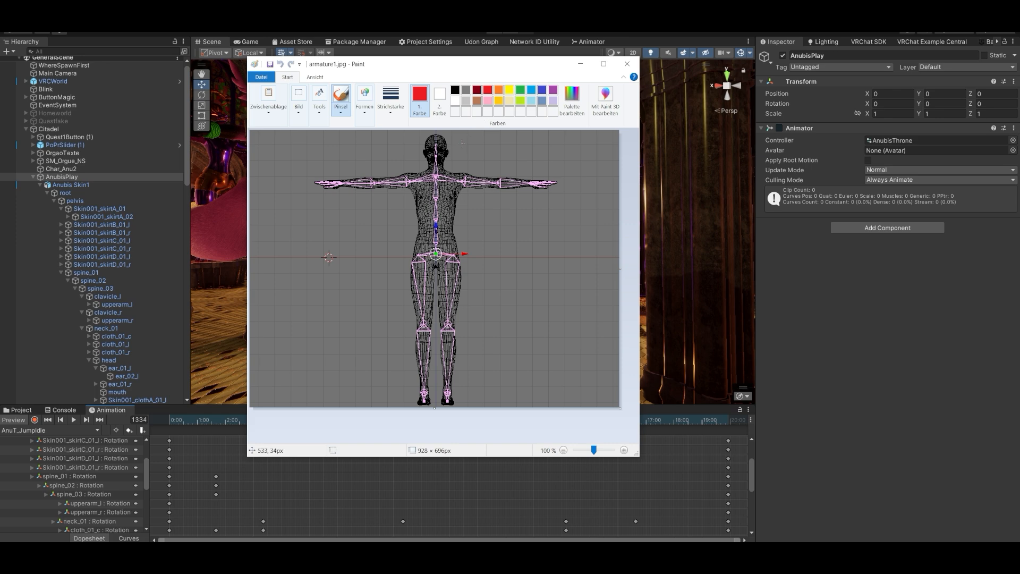
click(320, 106)
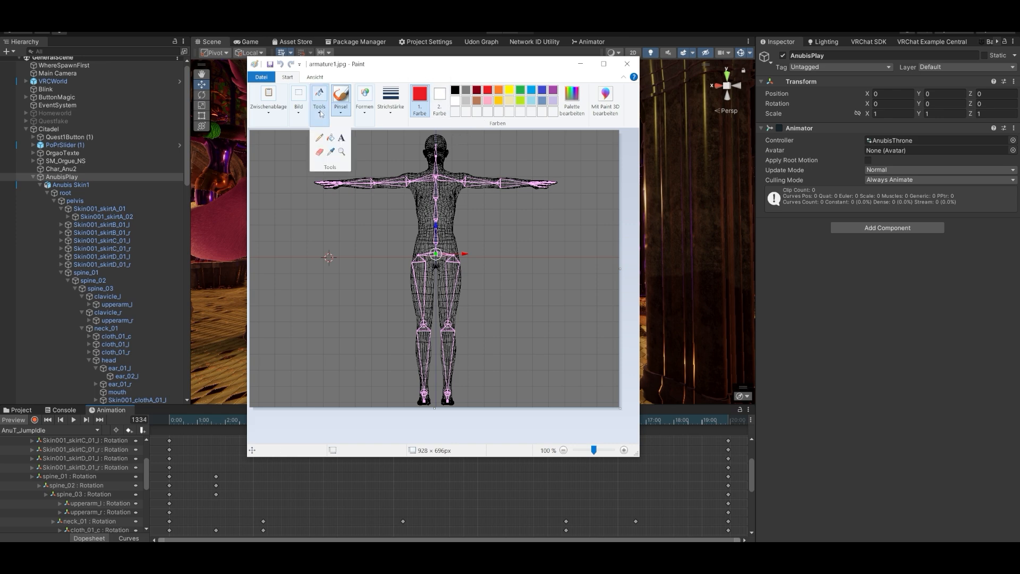
click(364, 102)
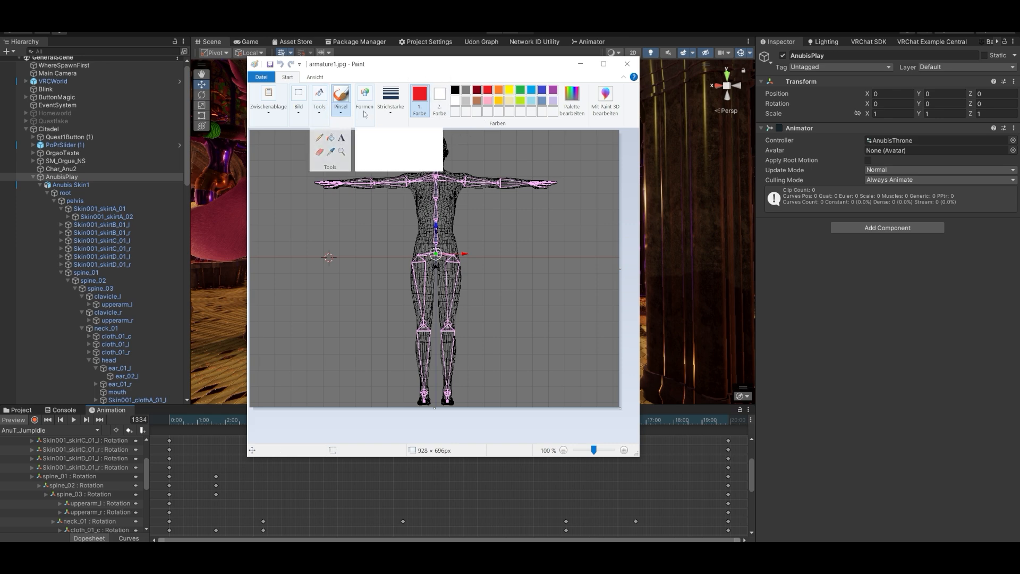
click(384, 135)
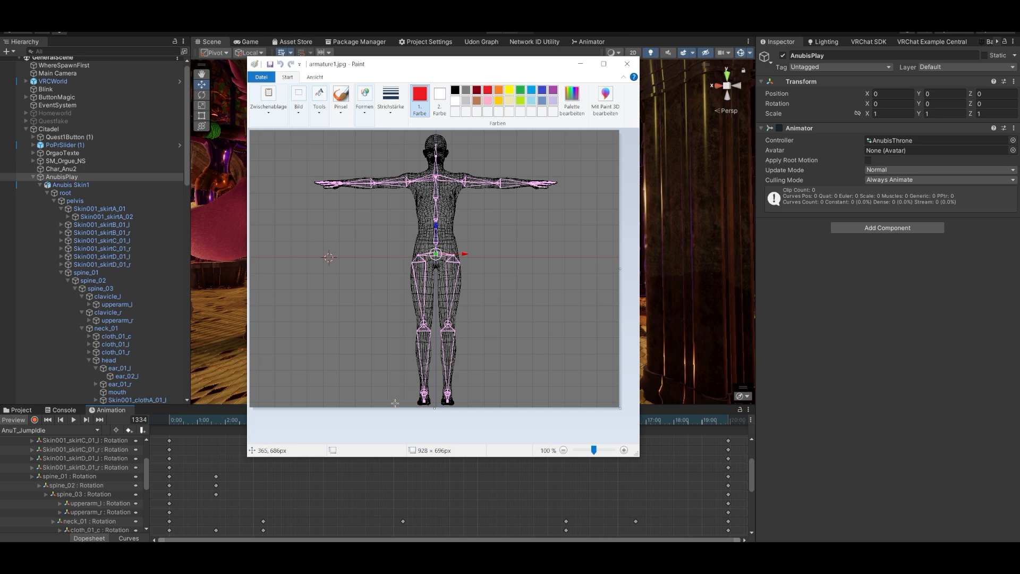
drag(407, 401, 465, 404)
drag(428, 248, 444, 262)
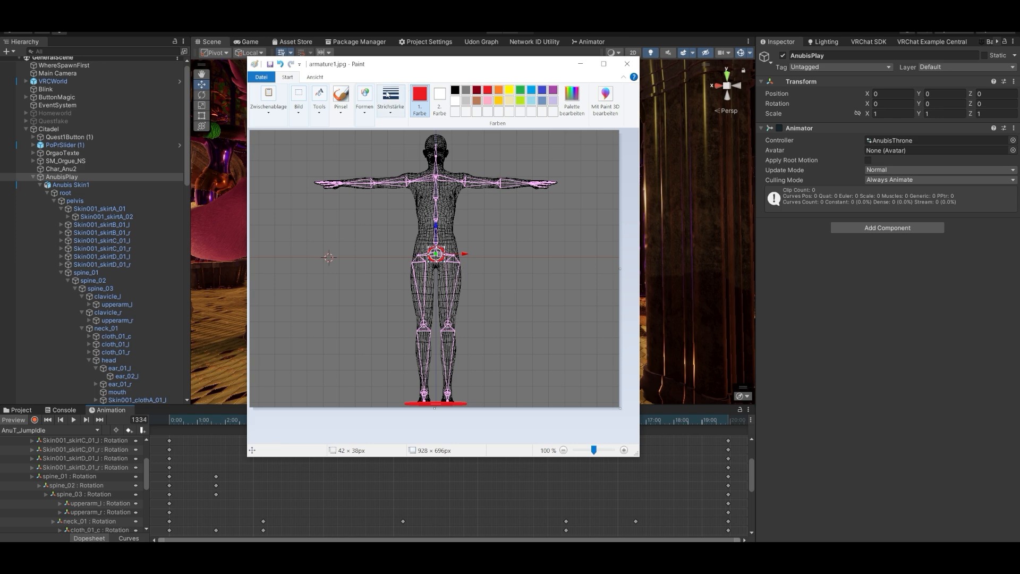
Brush red marks along the figure's leg, spine, arm, hand and head bones, and close the armature picture.
click(350, 115)
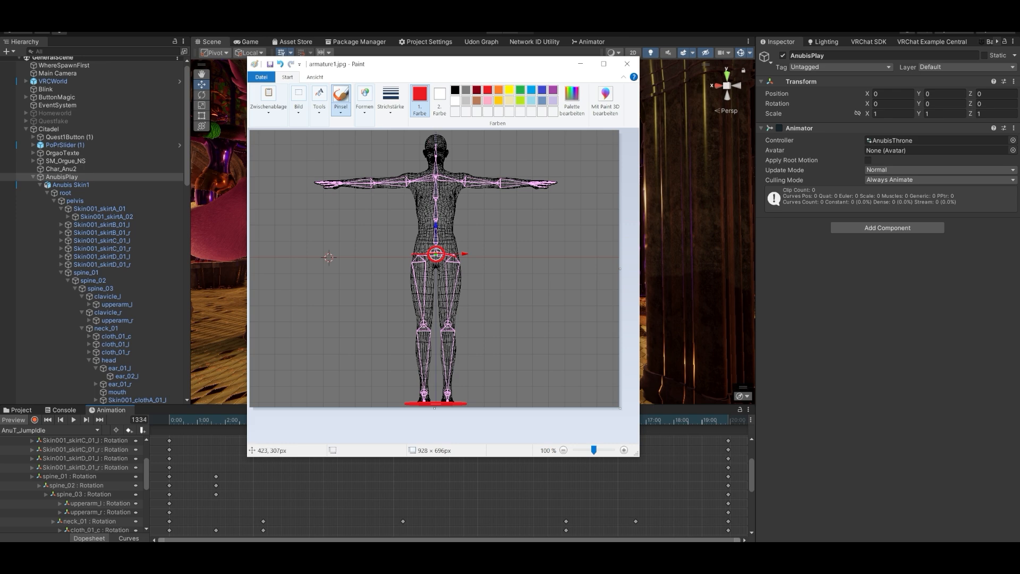
drag(417, 260, 421, 294)
drag(423, 323, 423, 394)
mouse_move(438, 228)
mouse_down()
mouse_move(451, 228)
mouse_move(425, 227)
mouse_up()
drag(412, 186, 379, 184)
drag(321, 182, 309, 183)
drag(437, 180, 436, 146)
click(626, 64)
click(445, 275)
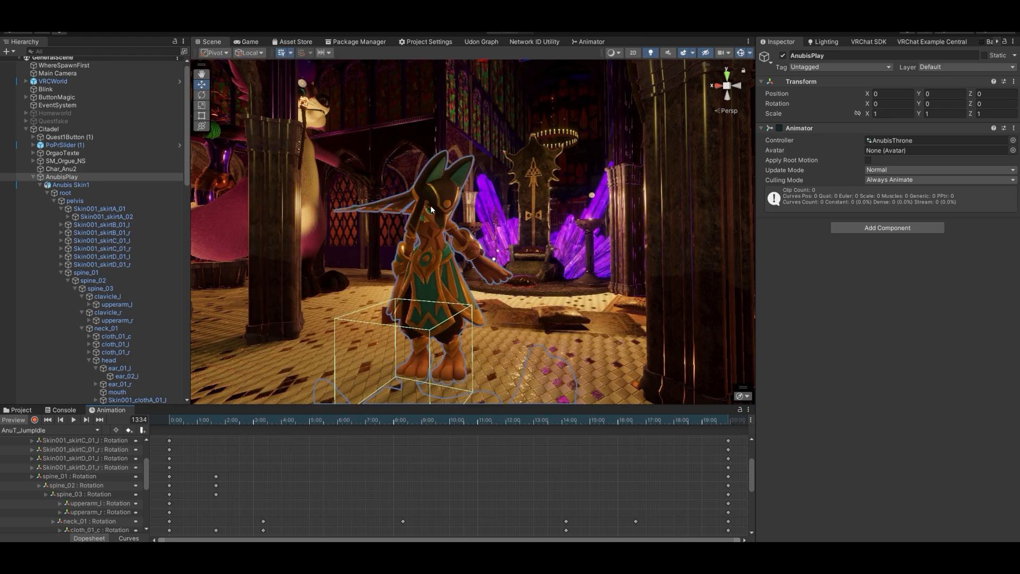
Load the AnuT_Idle clip for AnubisPlay and bring the throne into close view.
click(19, 430)
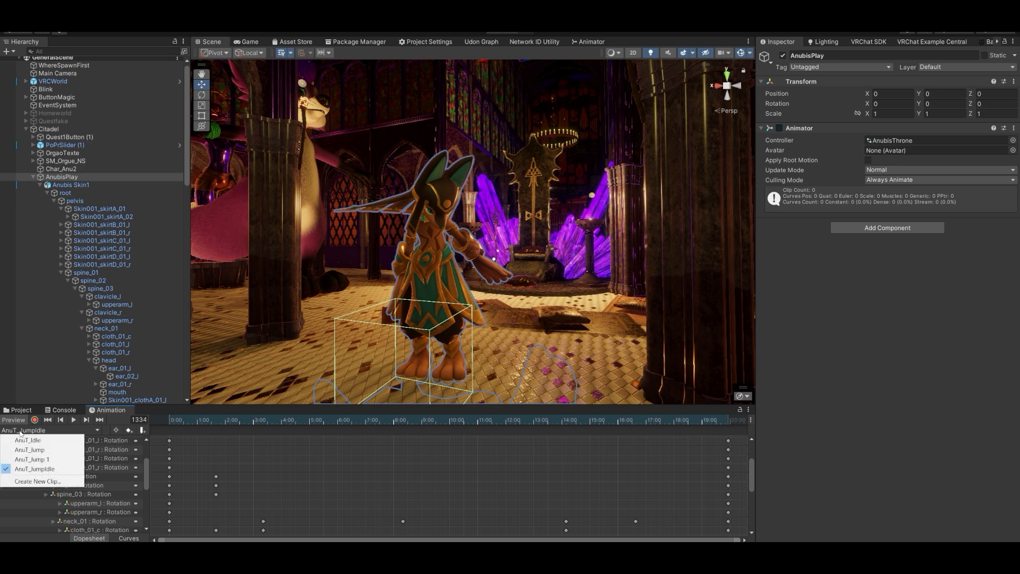
click(33, 448)
right_drag(468, 301, 441, 297)
key(w)
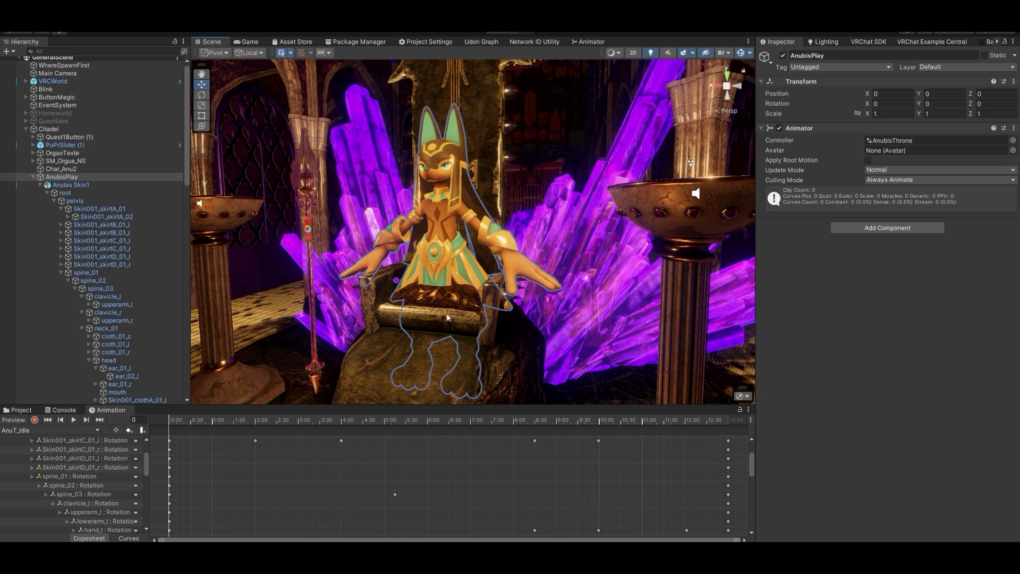
Preview the AnuT_Idle animation from frame 0 on the Anubis character and stop the playback.
click(172, 420)
drag(172, 420, 166, 421)
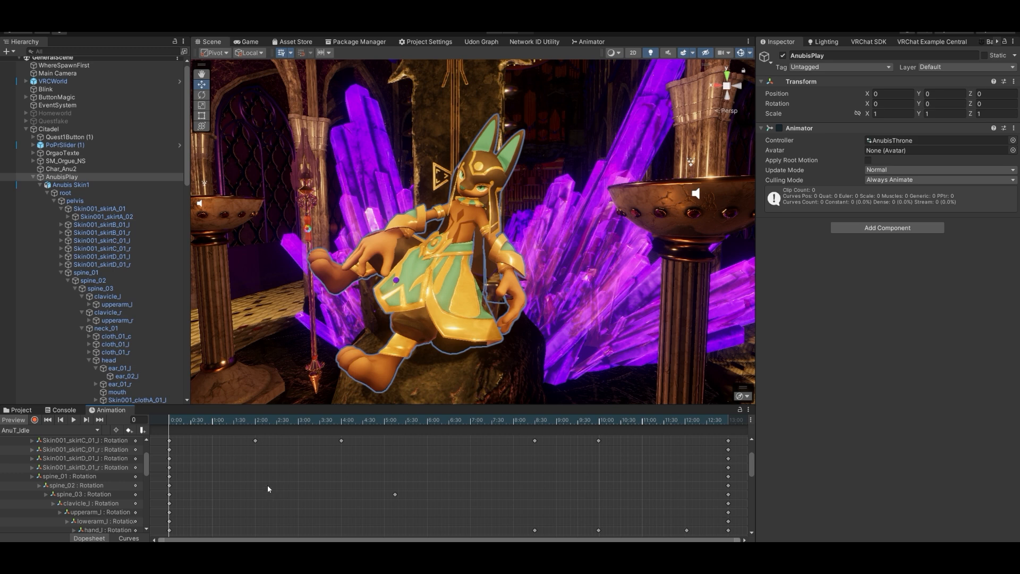
click(72, 420)
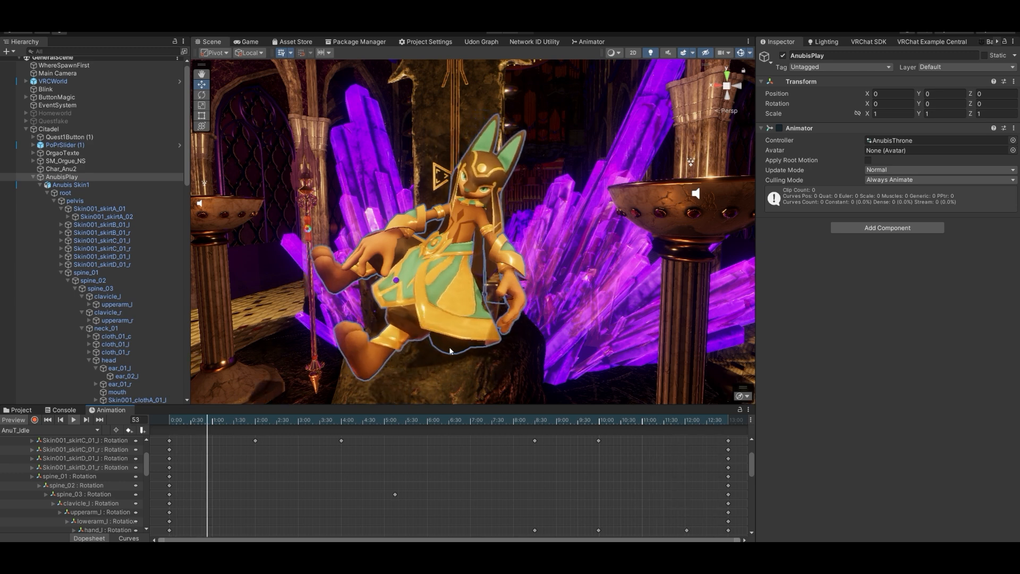
click(75, 420)
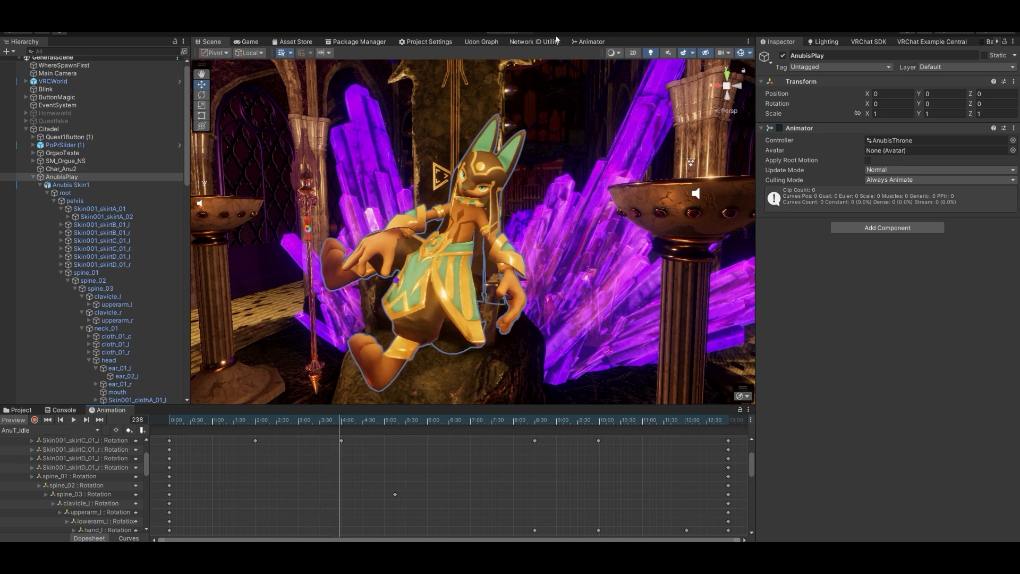
Inspect the New State settings in the Anubis layer's Animator graph and bring up the window with the green picture.
click(587, 42)
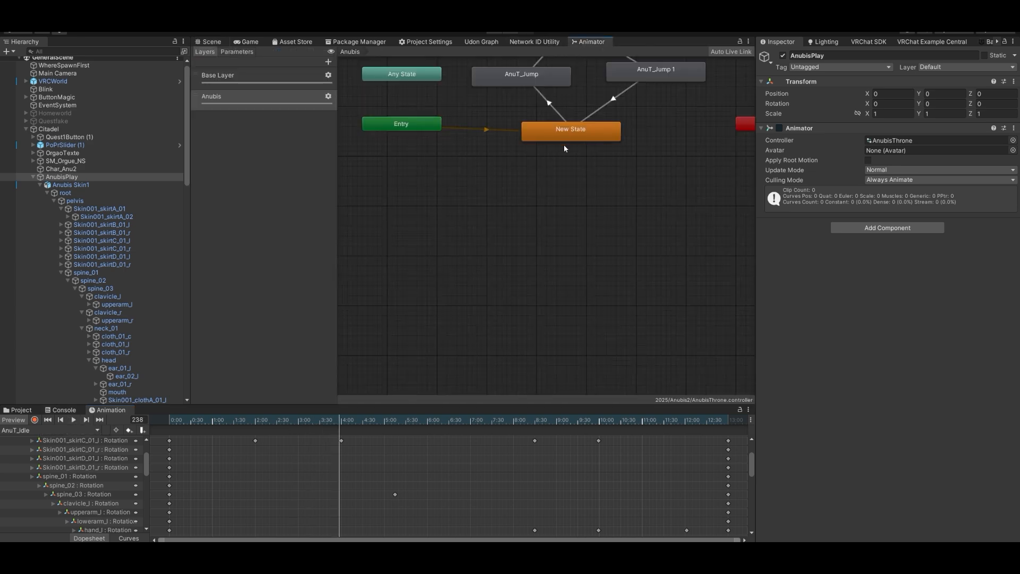
middle_drag(603, 171, 579, 203)
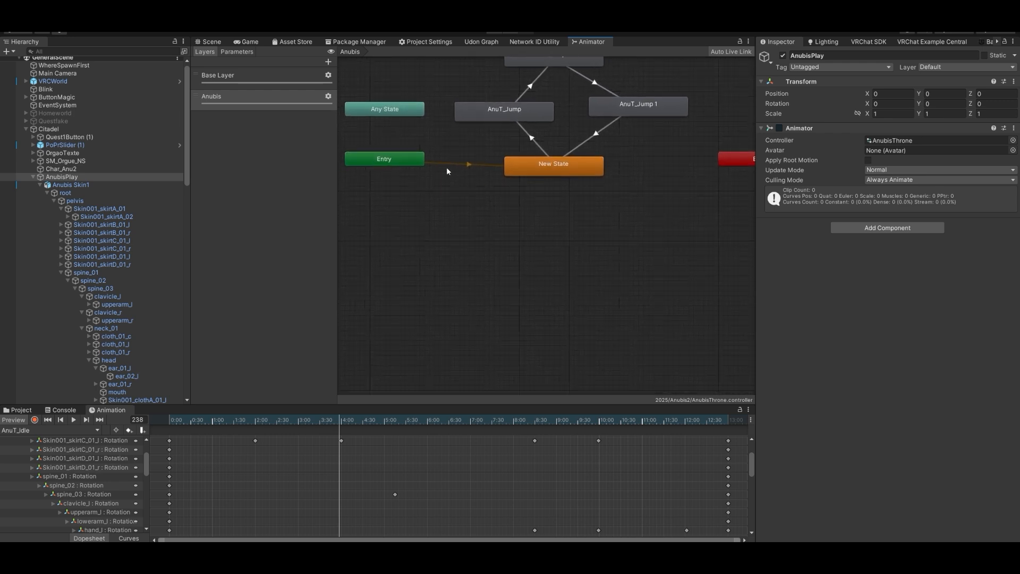
click(547, 165)
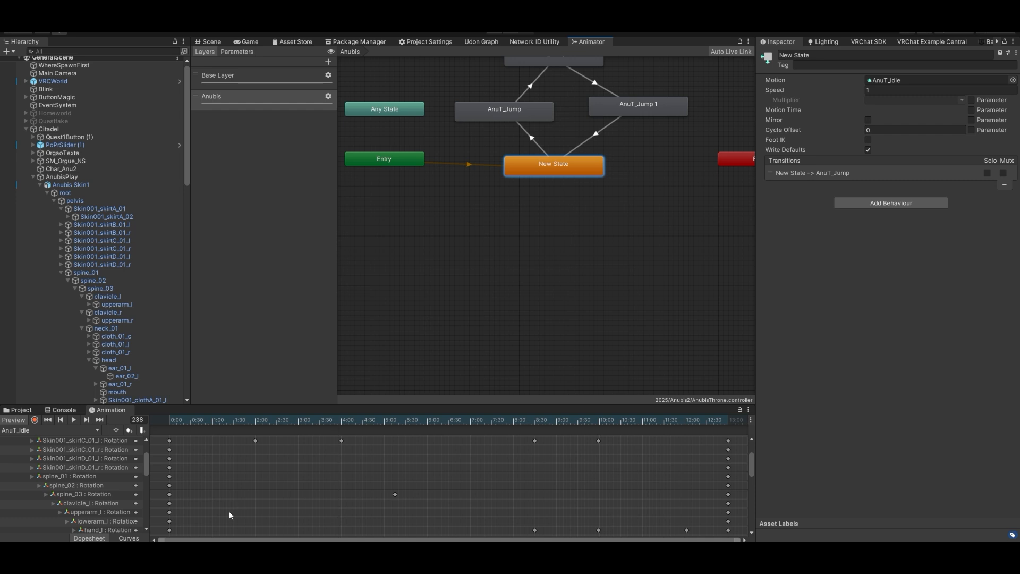
mouse_move(159, 561)
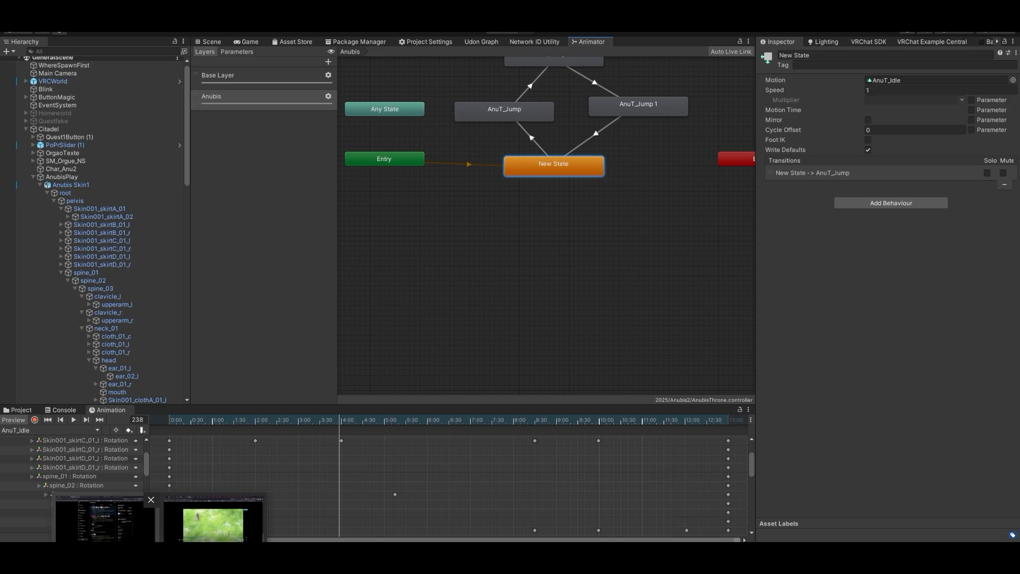
click(212, 523)
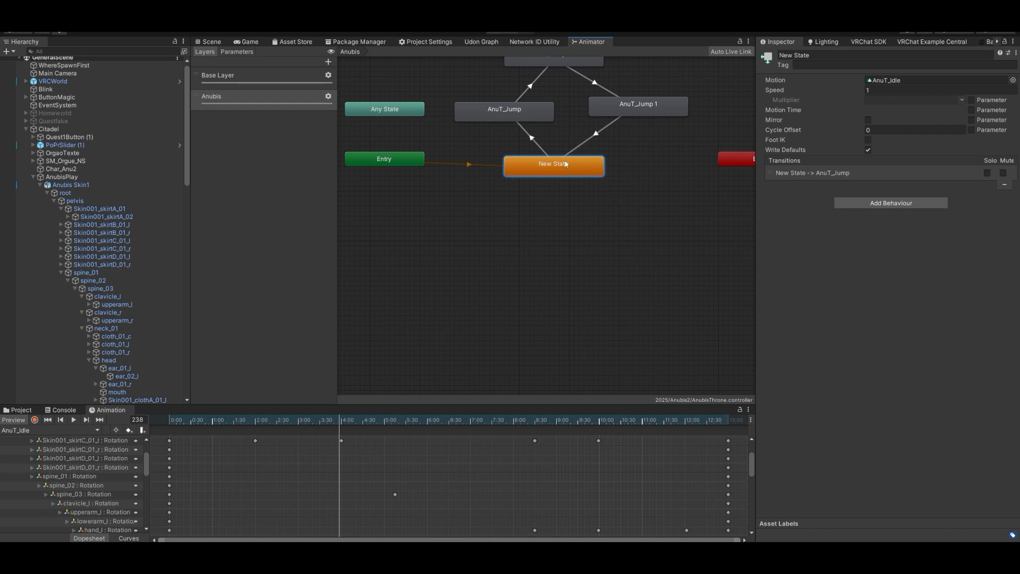
Check the animator's parameters and inspect the transition from AnuT_JumpIdle to AnuT_Jump 1.
click(238, 52)
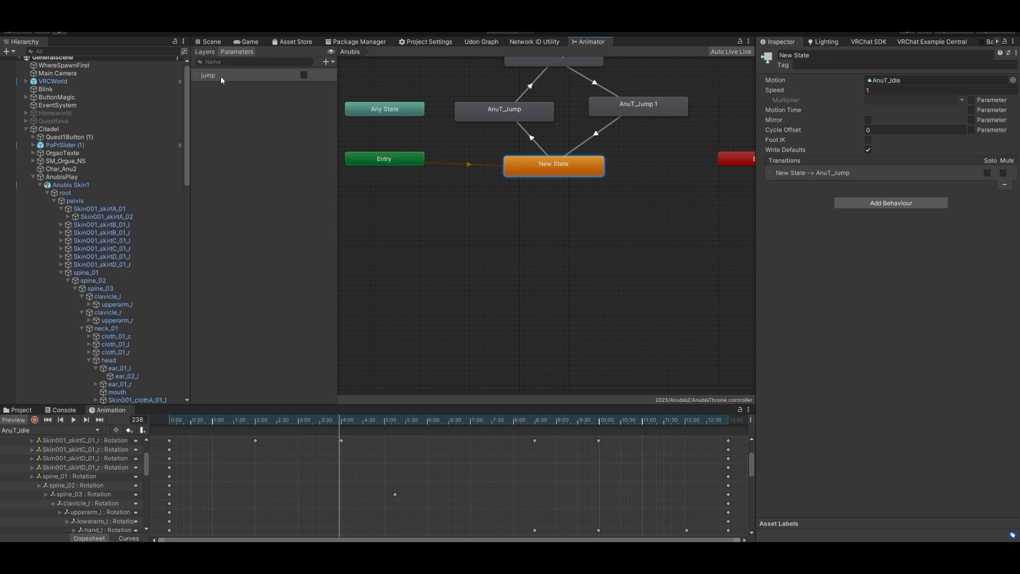
click(206, 53)
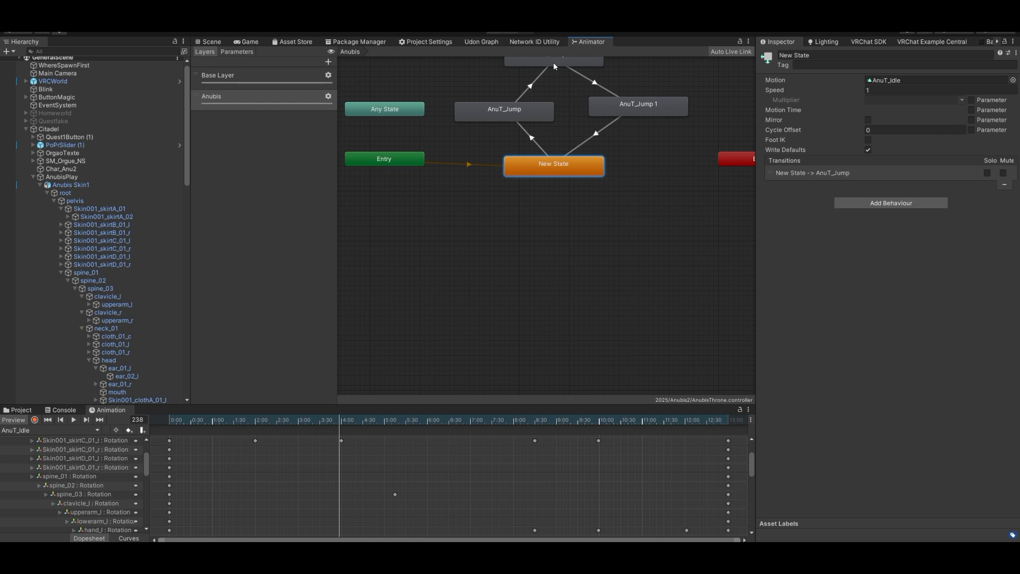
click(578, 72)
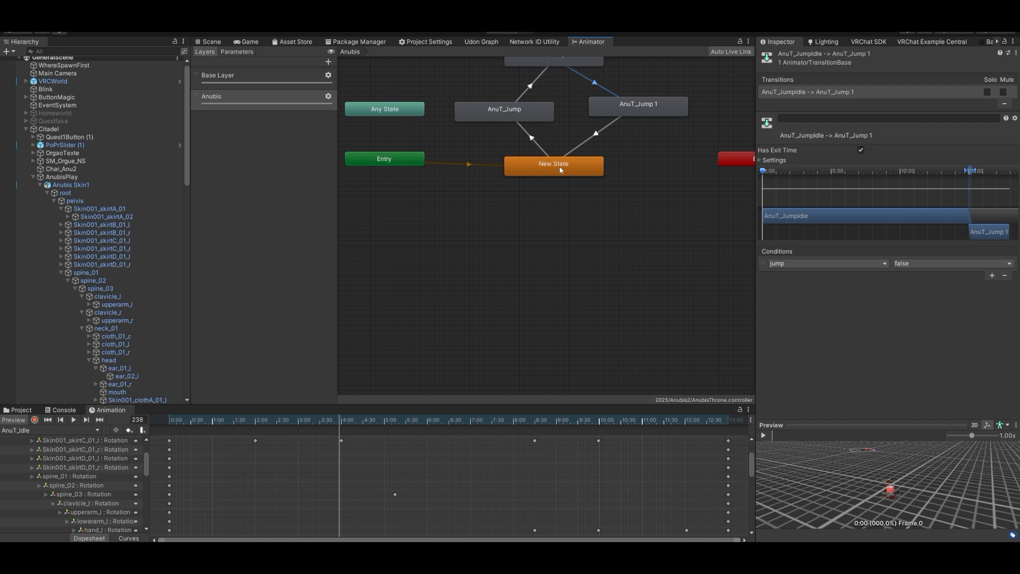
middle_drag(569, 201, 566, 216)
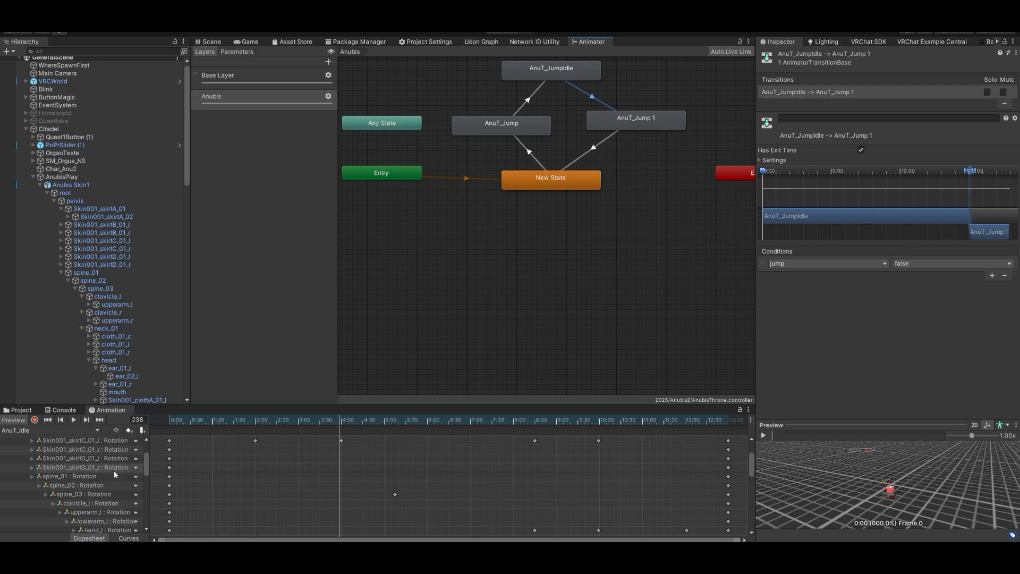
Examine the keyframe tracks of the pelvis, skirt, spine and arm bones in the AnuT_Idle clip.
drag(146, 459, 147, 449)
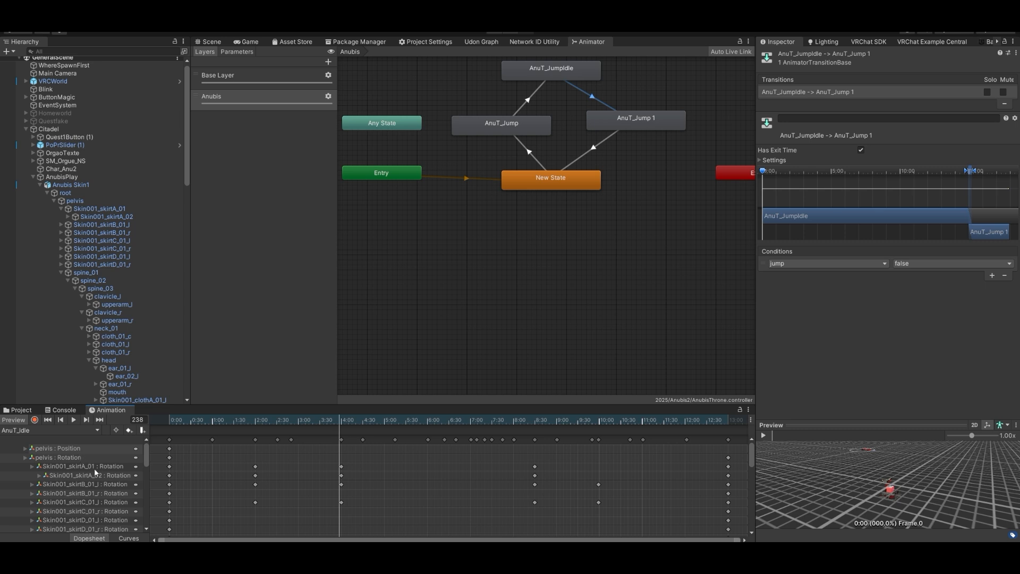
scroll(114, 472, down, 3)
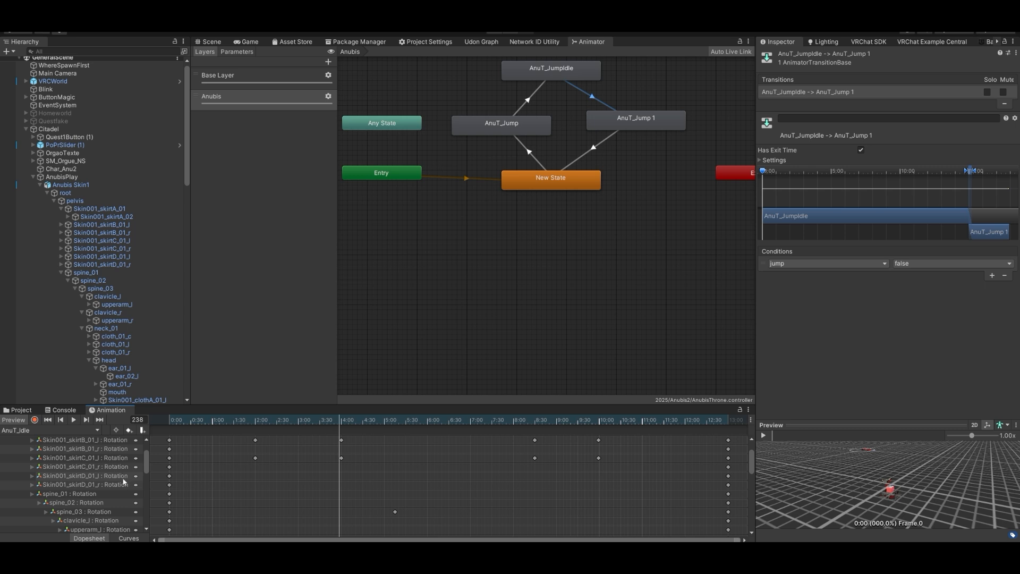
scroll(143, 469, up, 3)
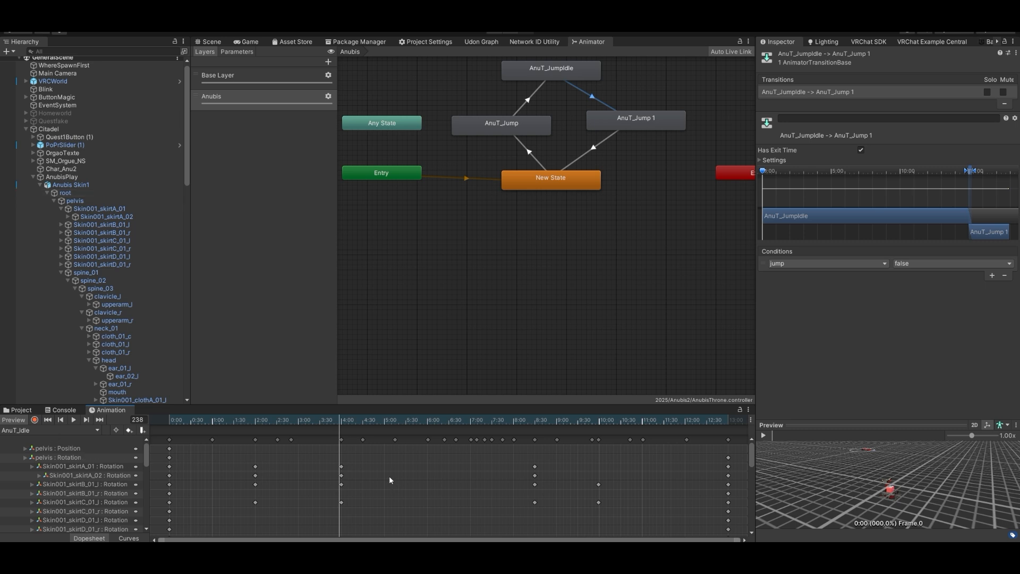
drag(147, 447, 152, 463)
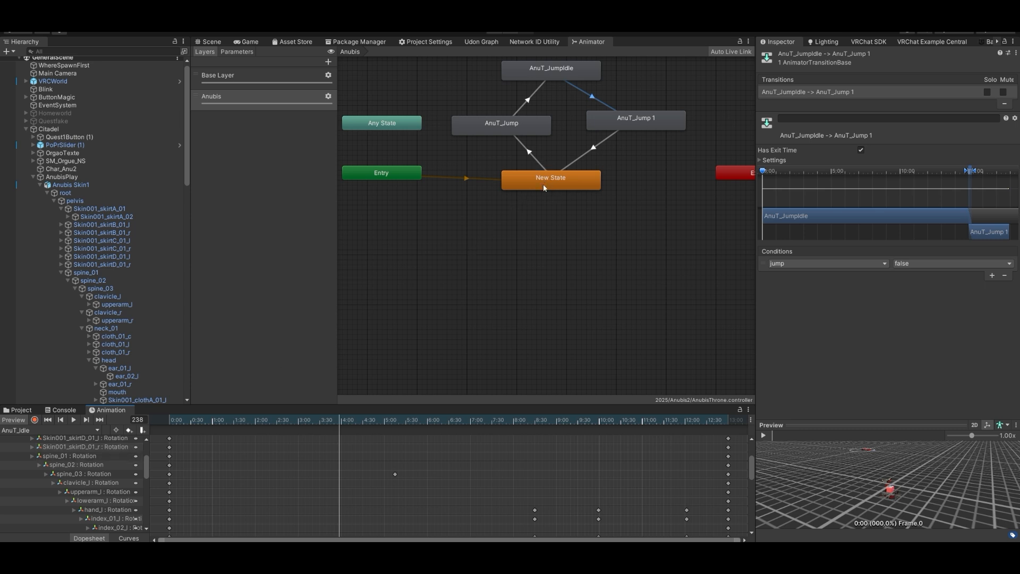
Move the playhead to frame 781 of AnuT_Idle and select all the bone keyframes at that frame.
click(727, 438)
click(726, 419)
drag(726, 418, 730, 421)
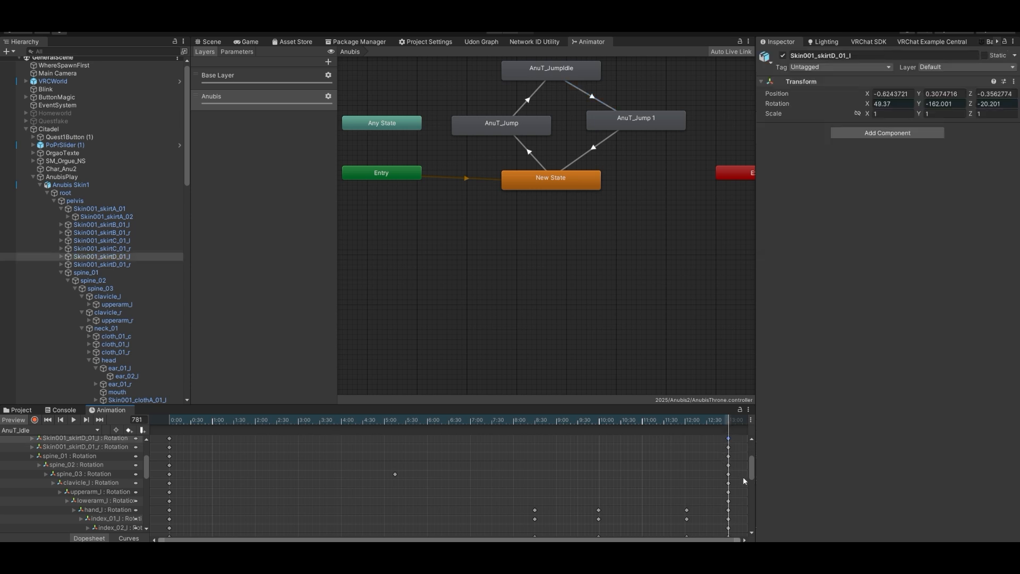
scroll(753, 466, up, 5)
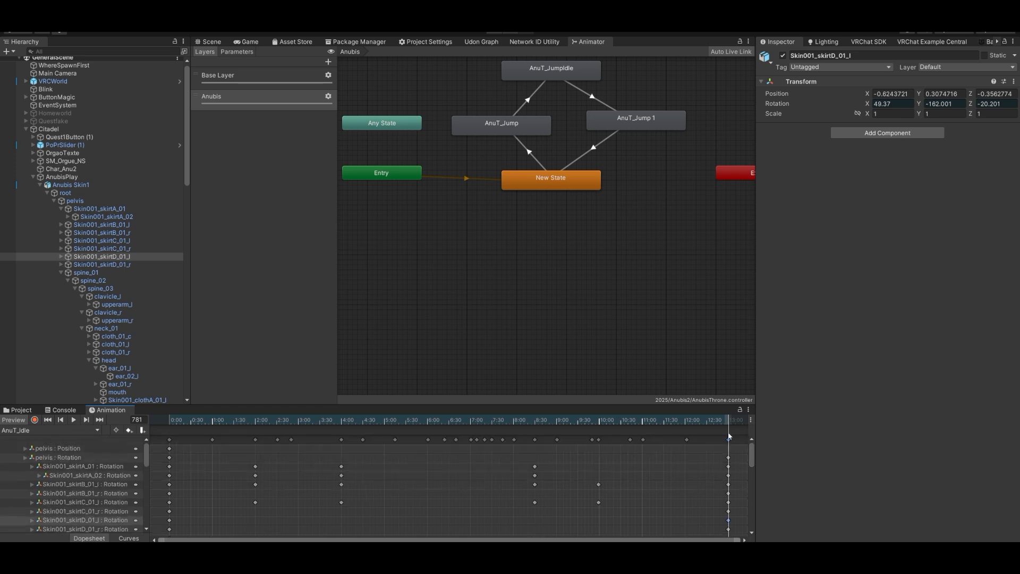
click(728, 440)
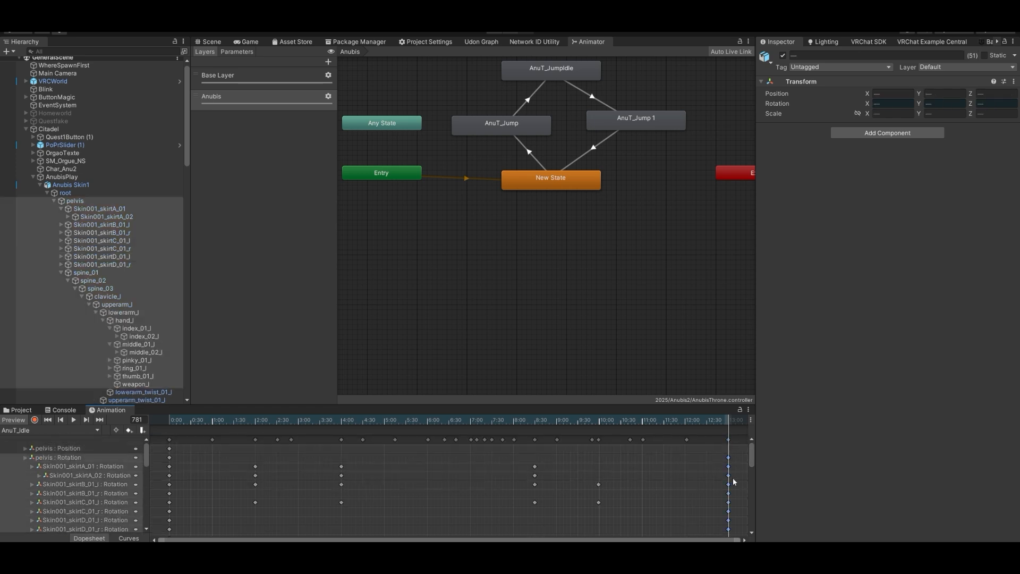
Inspect the motion settings of the AnuT_Jump and AnuT_Jump 1 states.
click(490, 126)
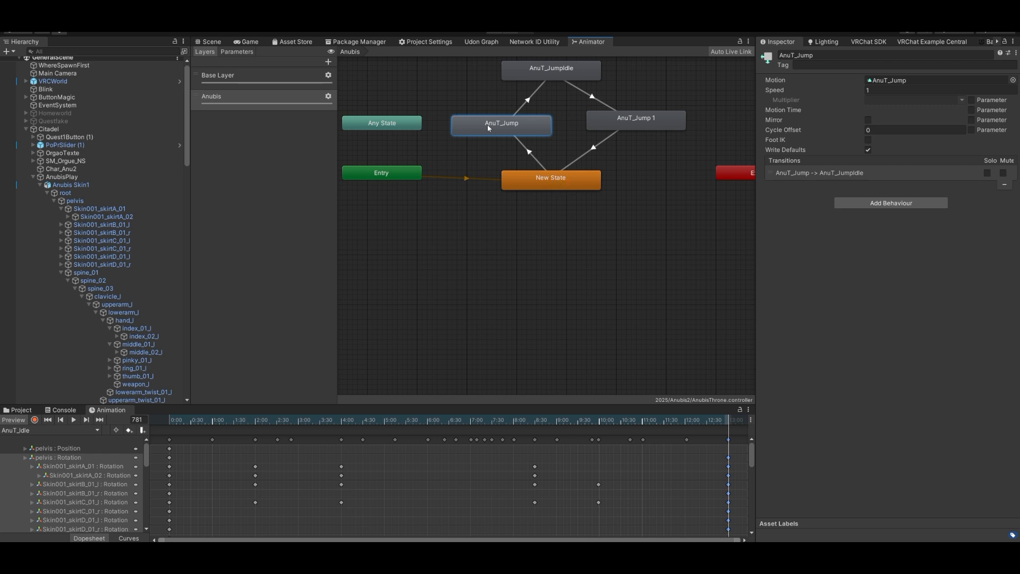
click(639, 127)
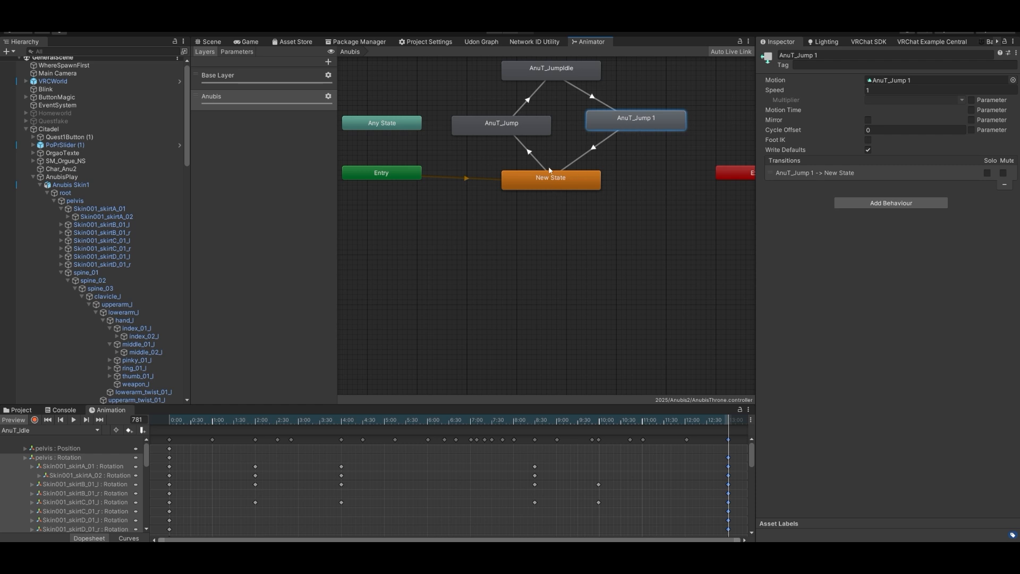
Select the fox's Main Body mesh in the scene and expand its Armature and pelvis to reveal the child bones.
click(208, 42)
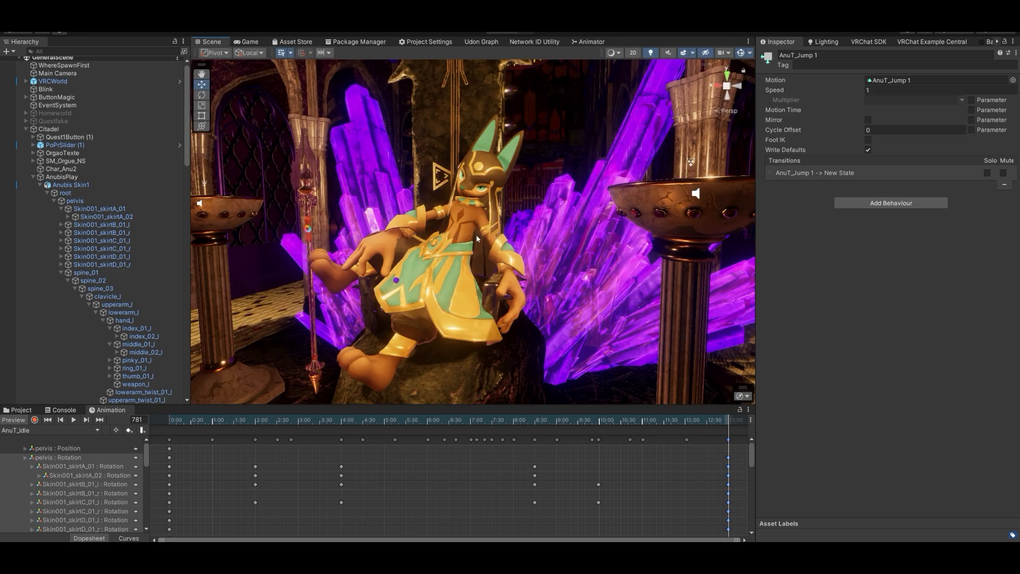
right_drag(428, 214, 355, 224)
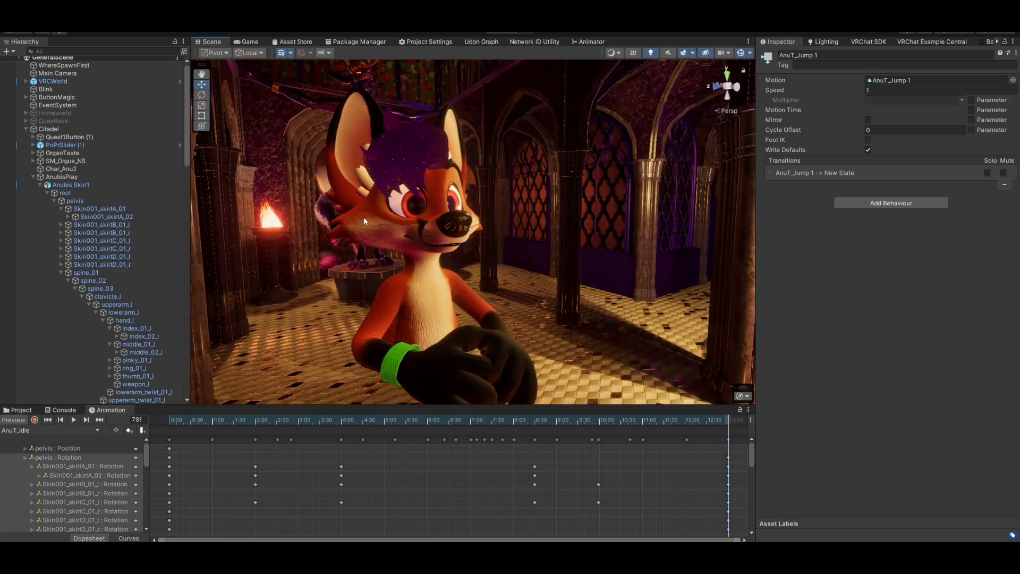
click(364, 219)
scroll(46, 295, down, 5)
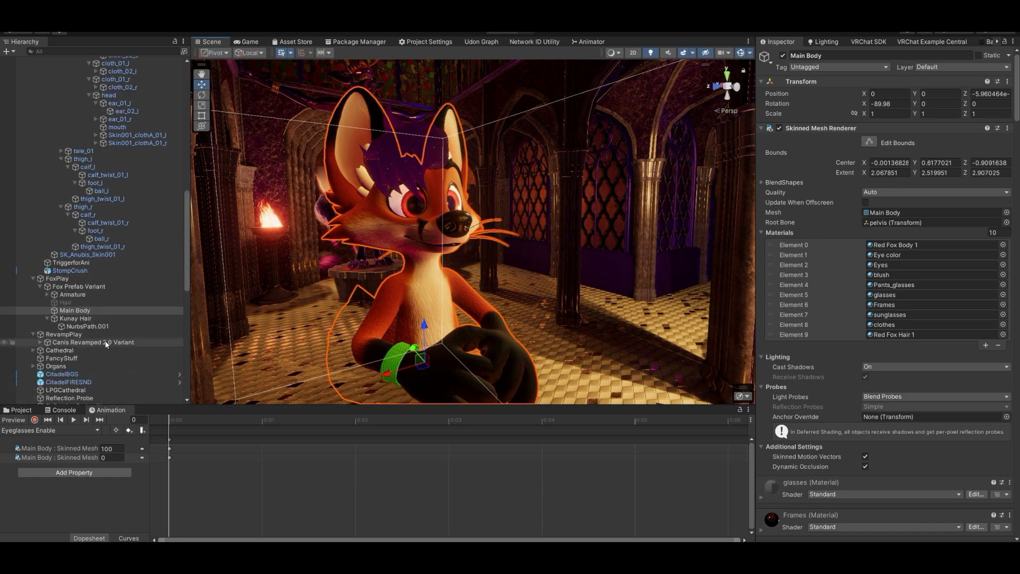
click(47, 295)
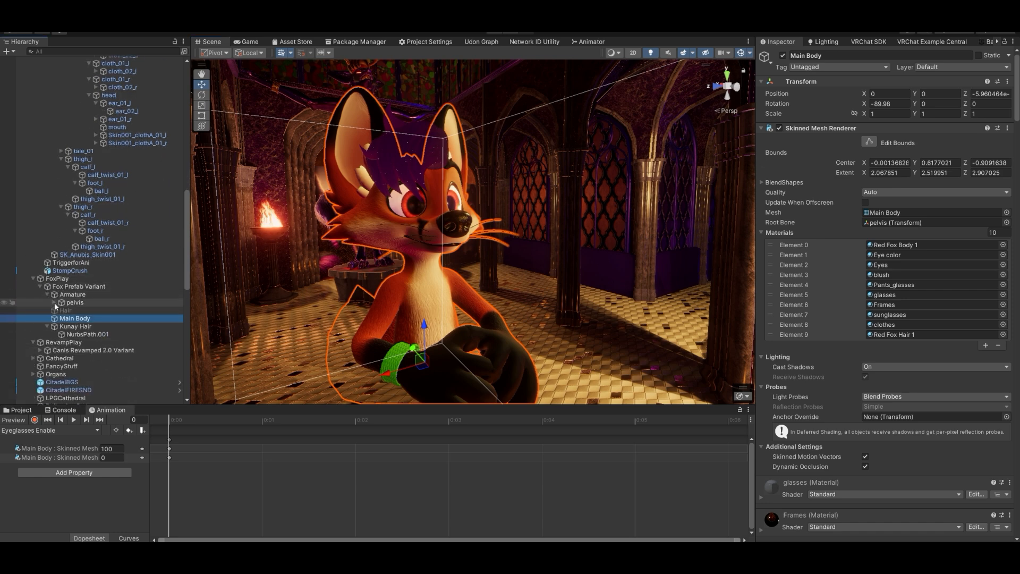
click(55, 302)
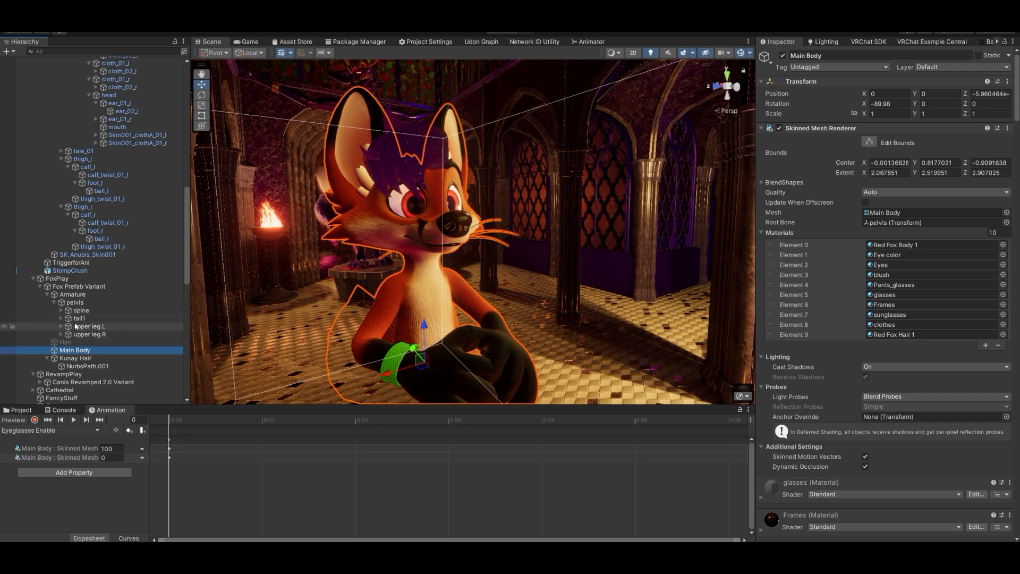
Select the Fox Prefab Variant under FoxPlay to review its Animator component, and bring up the project's asset folders.
click(64, 280)
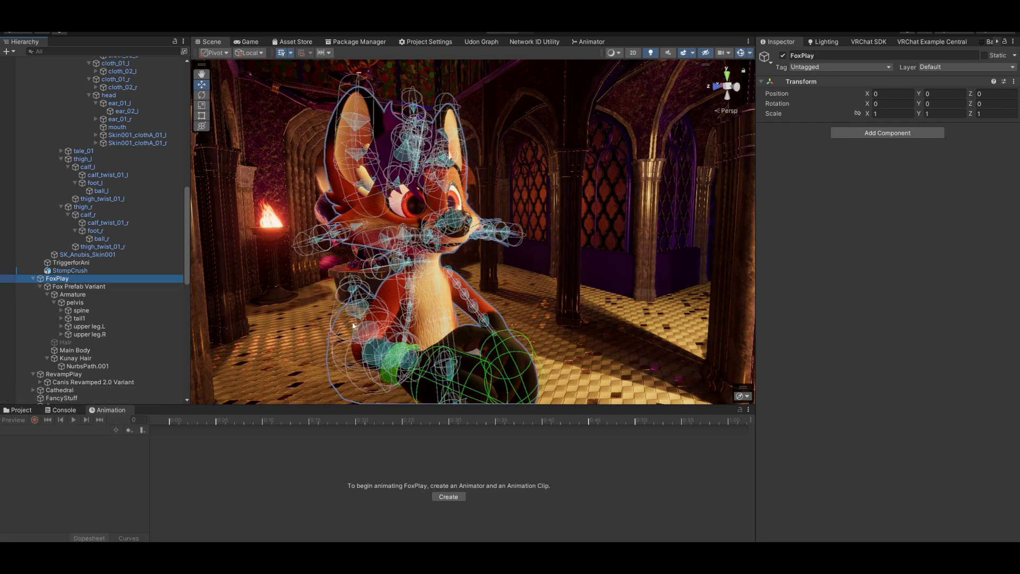
click(77, 287)
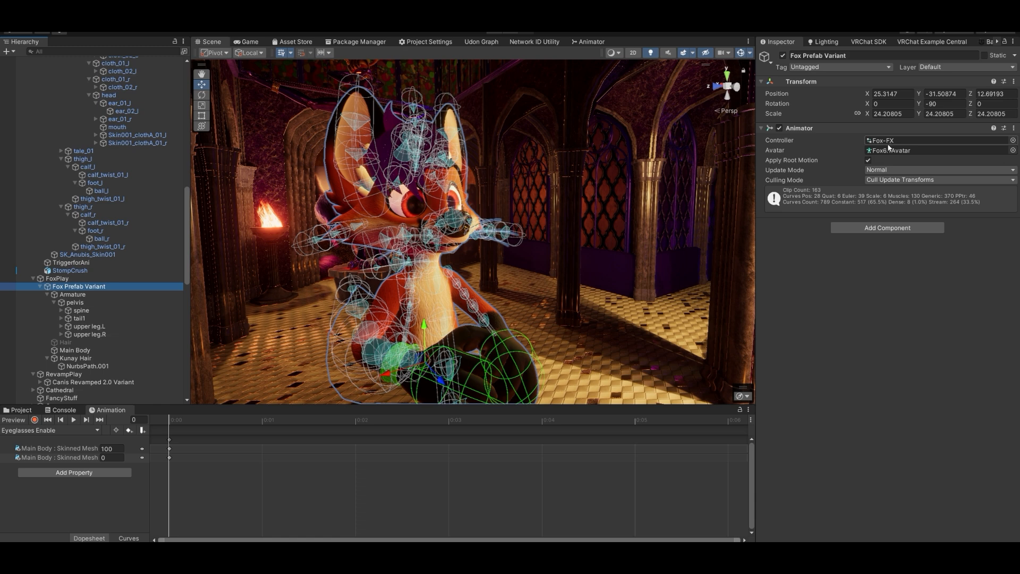
click(23, 413)
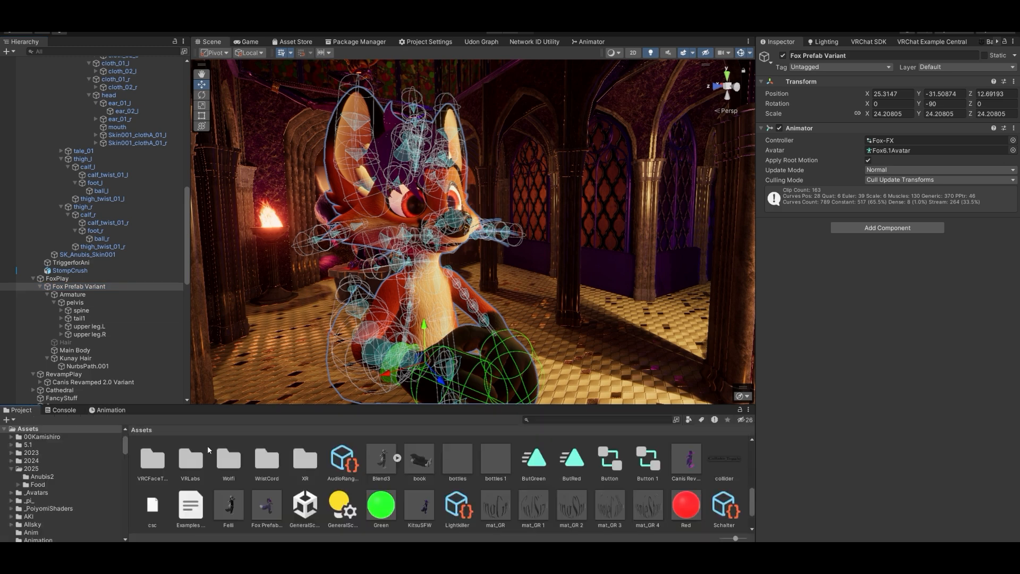
scroll(404, 485, down, 1)
right_click(432, 505)
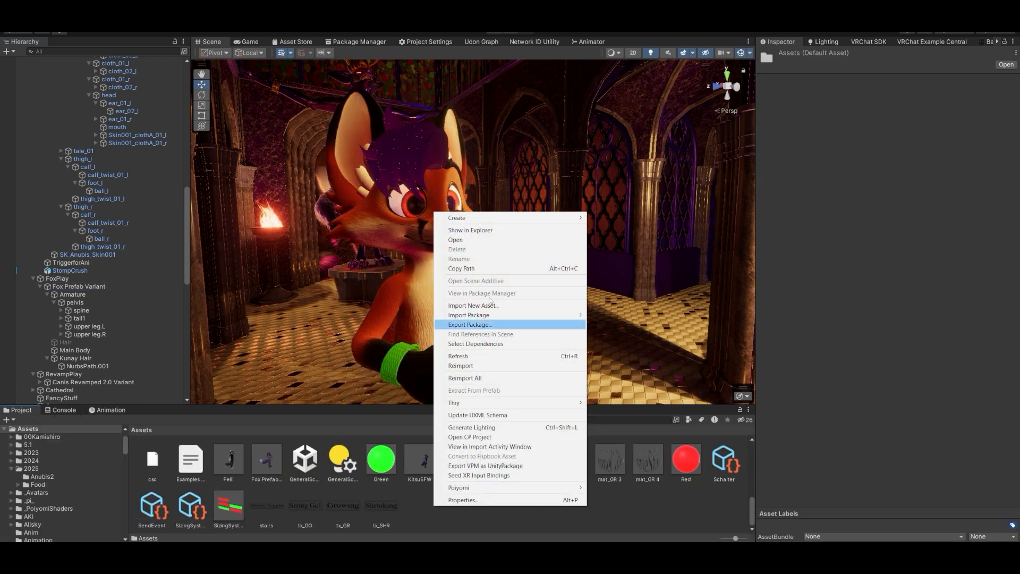
mouse_move(513, 219)
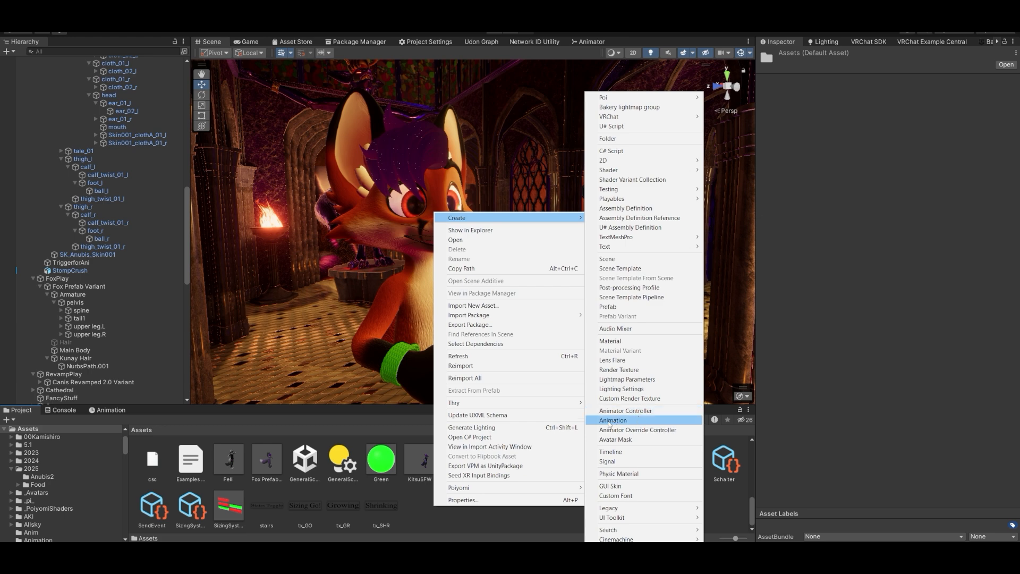
Create a folder named CharAnims inside the 2025 assets folder and open it.
click(32, 469)
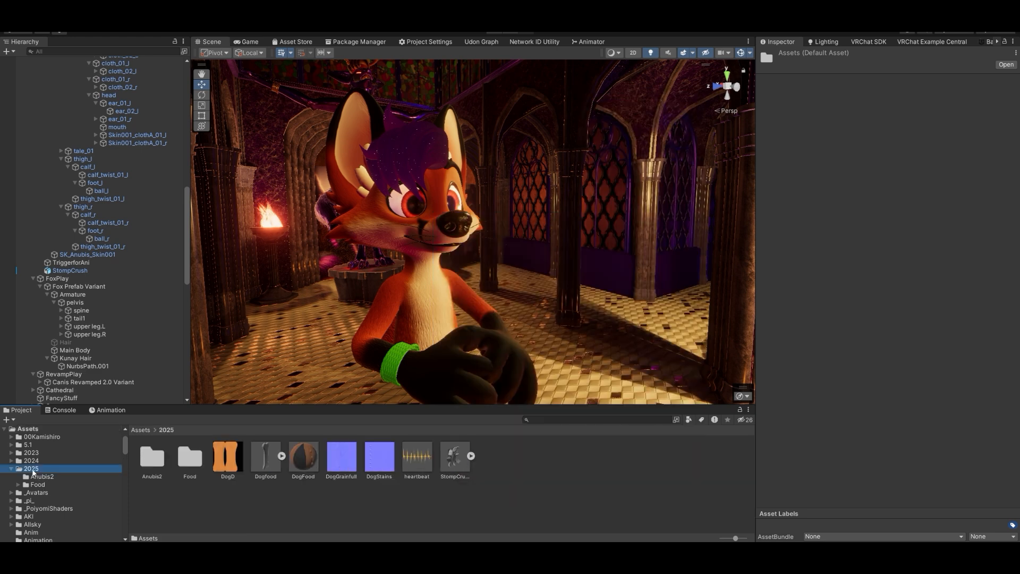
right_click(215, 496)
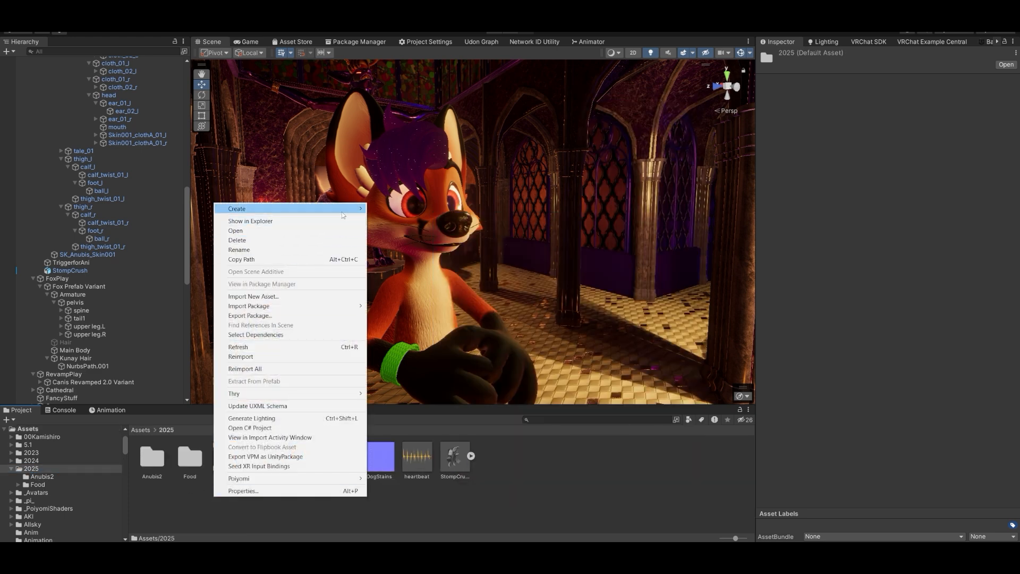
mouse_move(265, 208)
click(420, 139)
text(CharAnims)
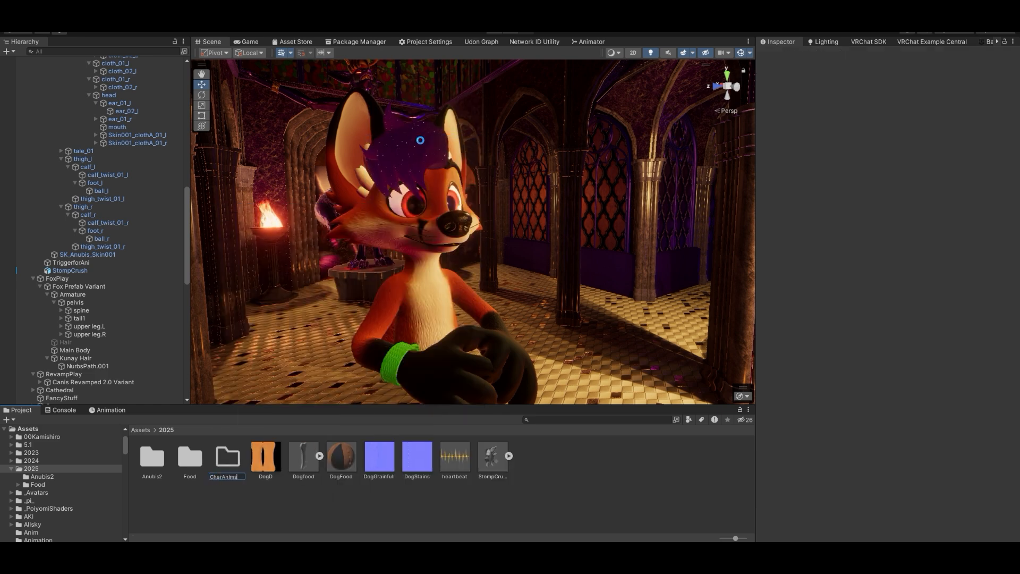
key(Return)
key(Return)
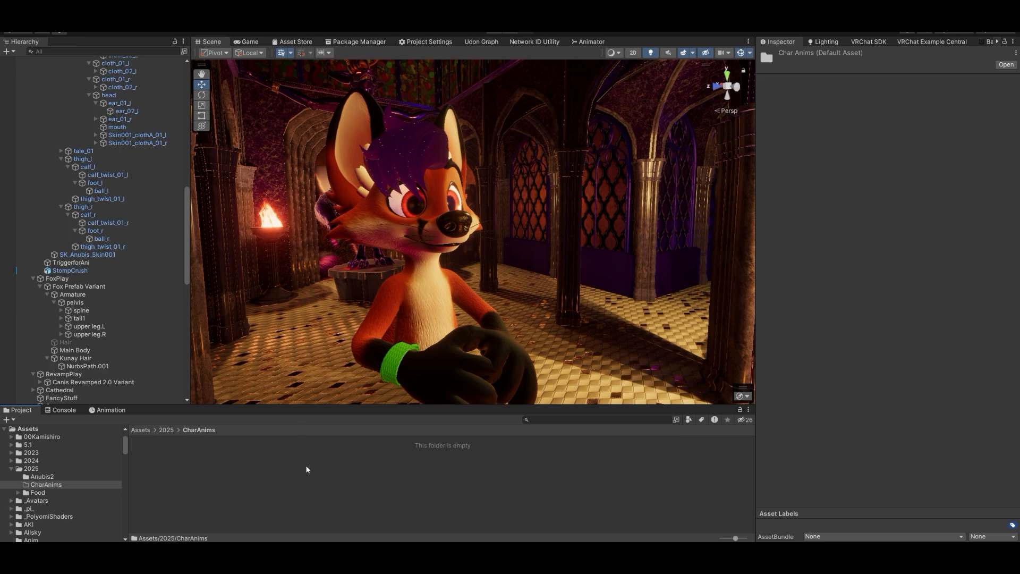
Create an animation clip named FoxIdle in the CharAnims folder.
right_click(209, 473)
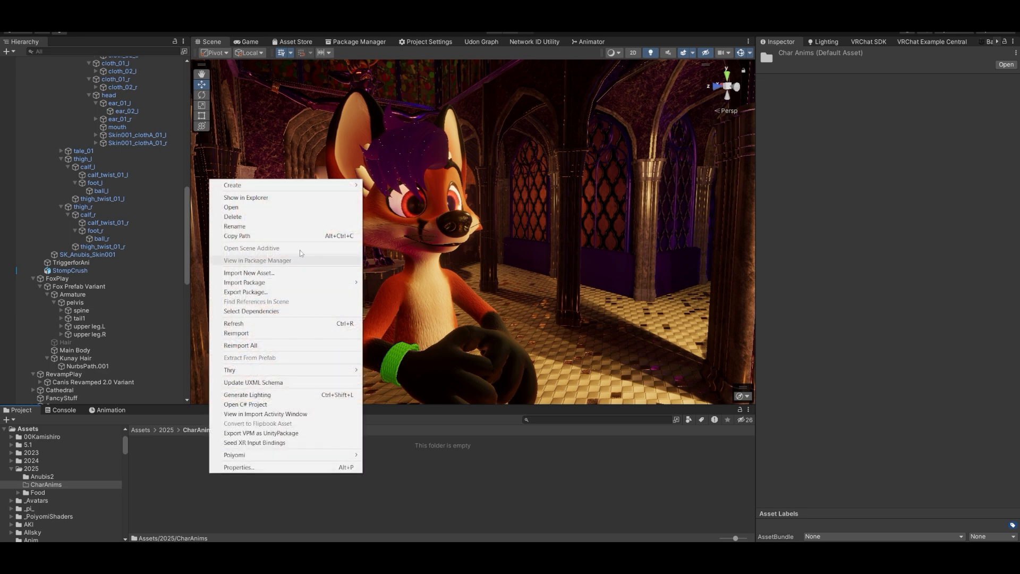
mouse_move(316, 184)
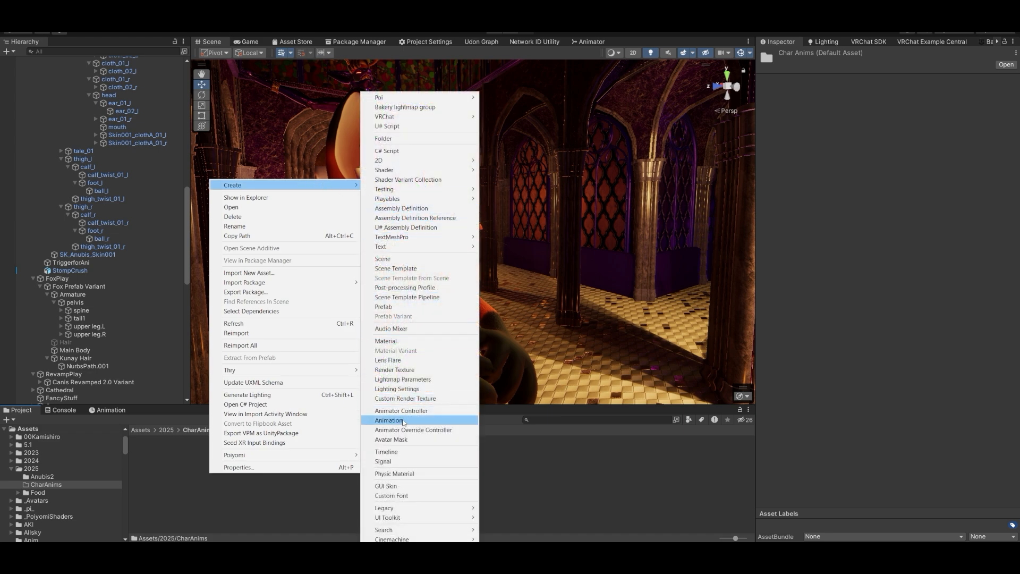
click(388, 420)
text(F)
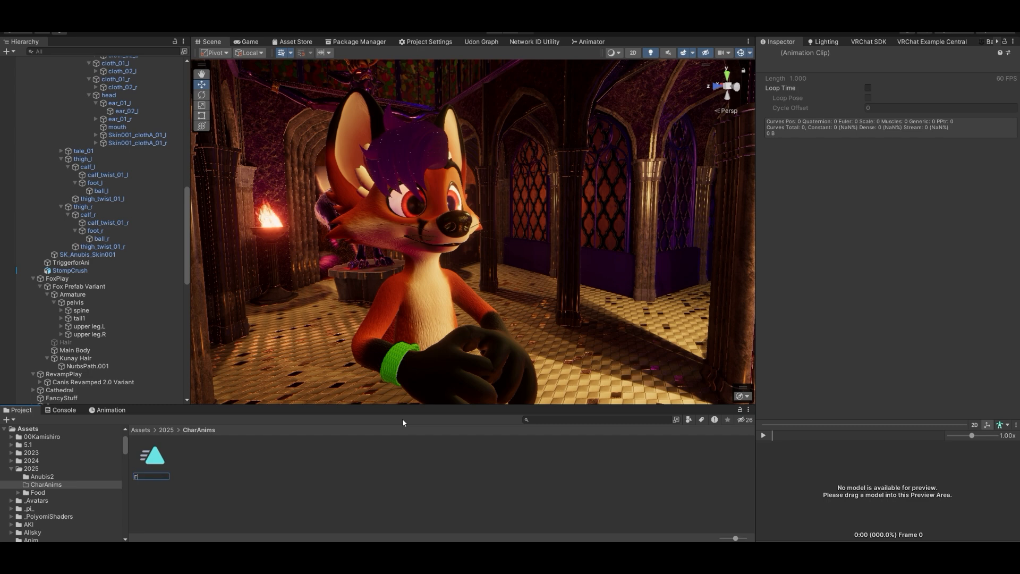
text(oxIdle)
key(Return)
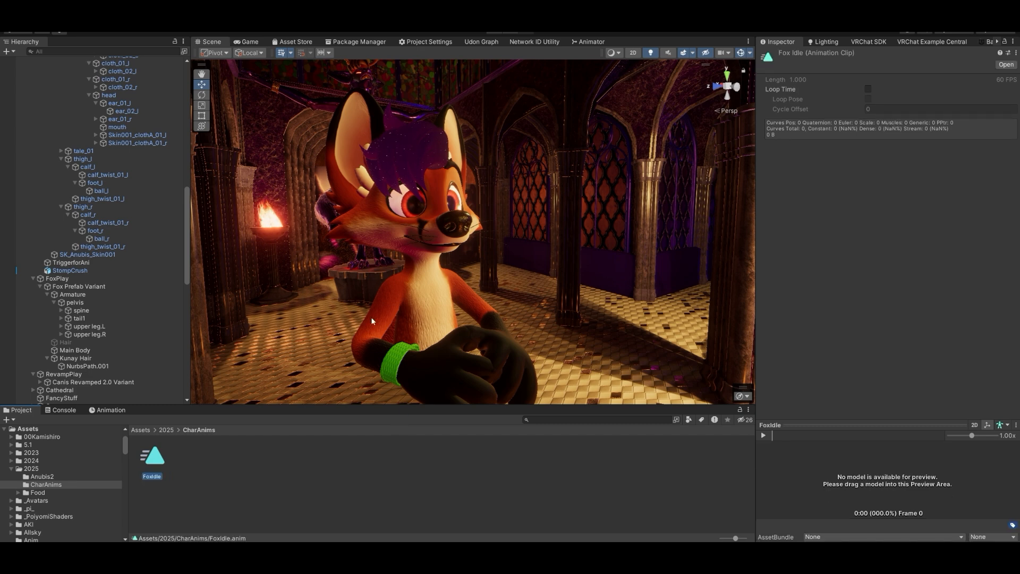
Select the Fox Prefab Variant in the scene and open its Fox-FX animator controller for editing.
click(374, 225)
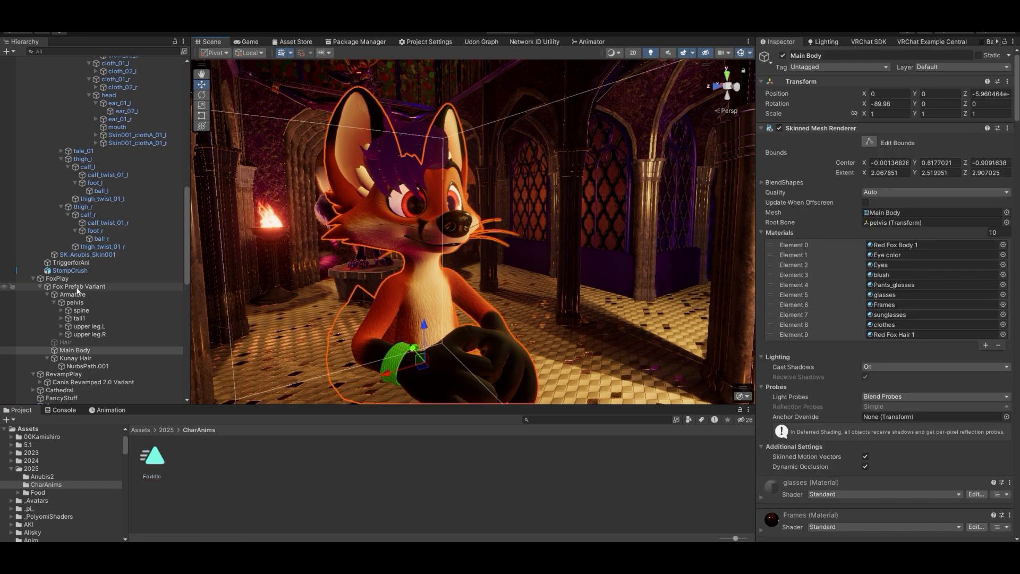
click(79, 286)
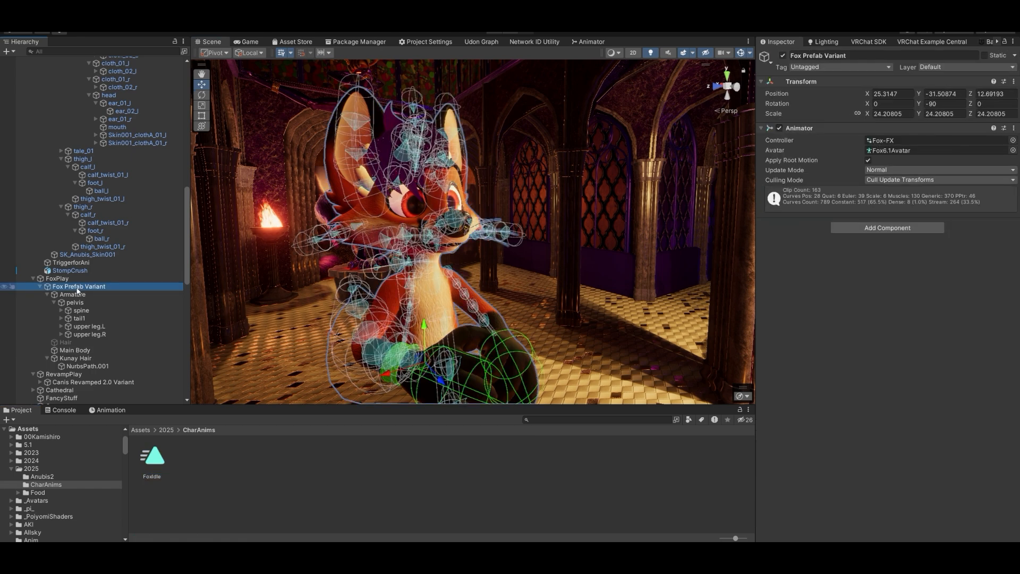
click(891, 141)
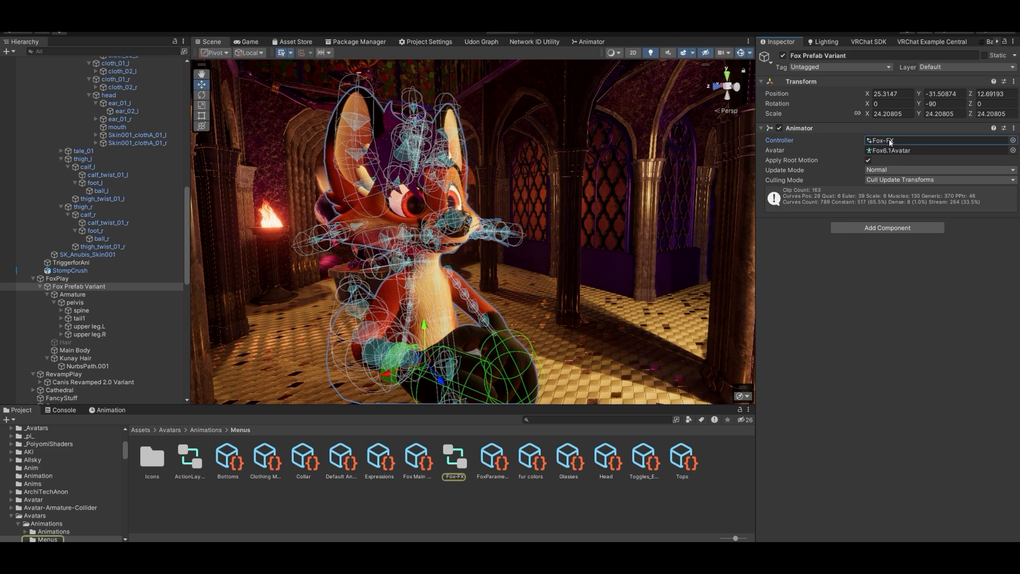
double_click(890, 141)
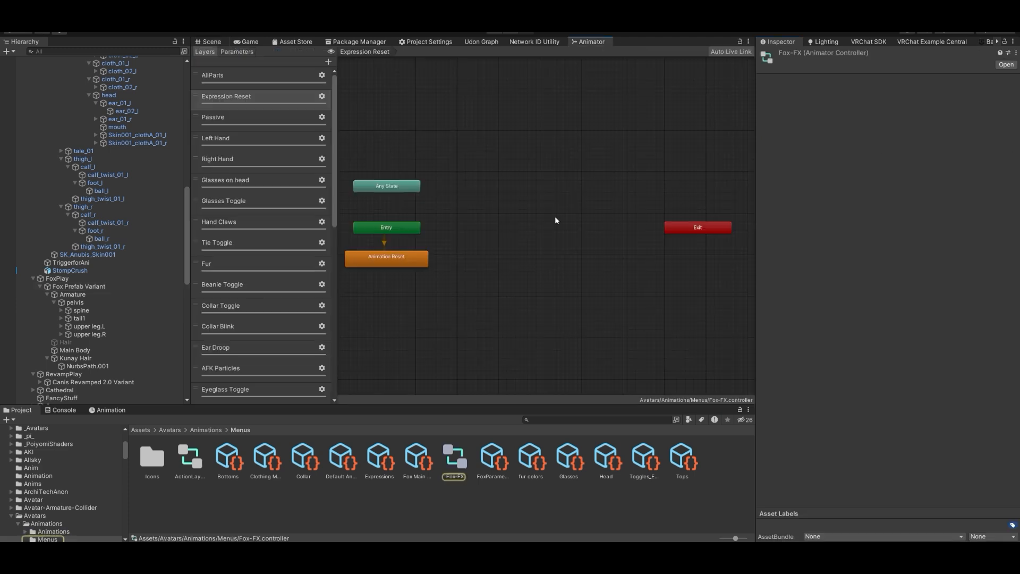
Inspect the Tail Swish state's motion settings in the Tail Swish layer of the Fox-FX controller.
drag(334, 97, 349, 292)
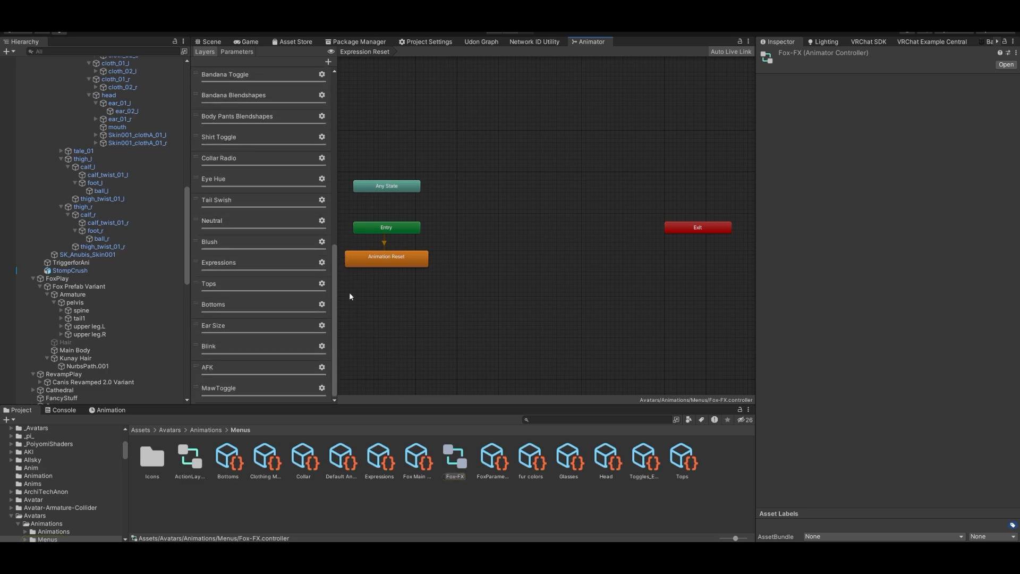
click(264, 200)
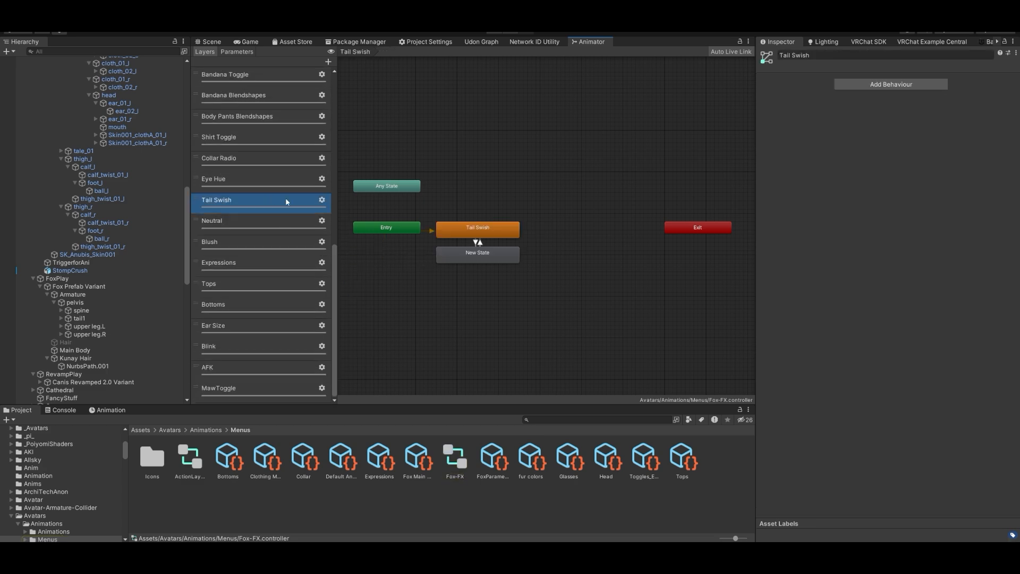
click(469, 230)
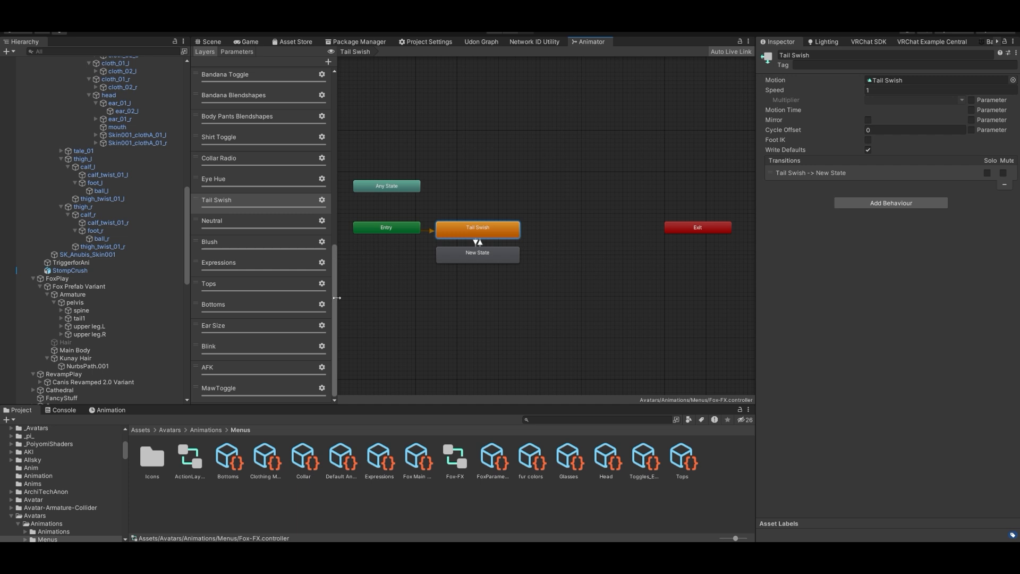
Inspect the Blink layer's New State, Blink state and the transitions between them.
click(250, 347)
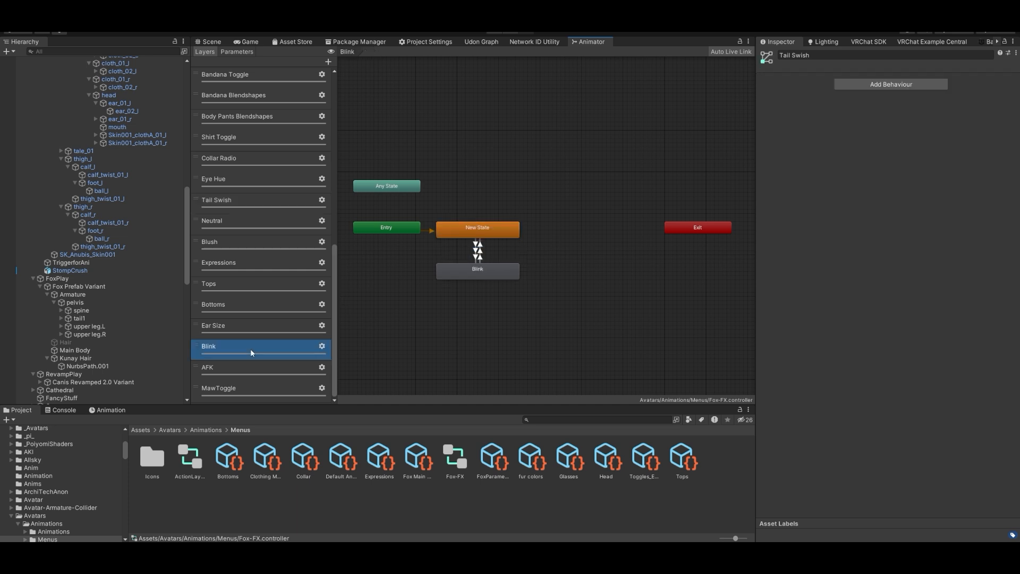
click(478, 228)
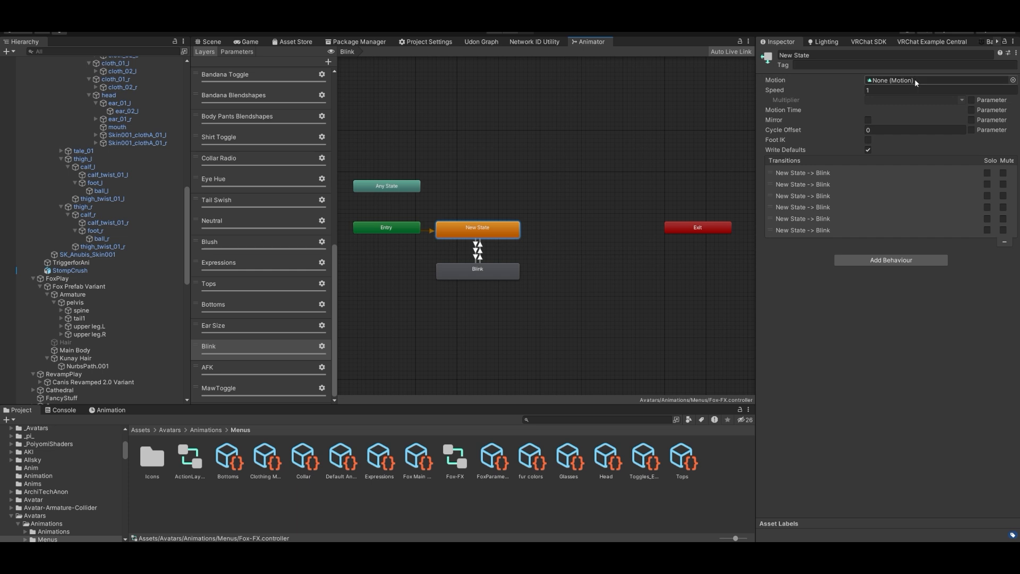
click(471, 272)
scroll(461, 246, up, 5)
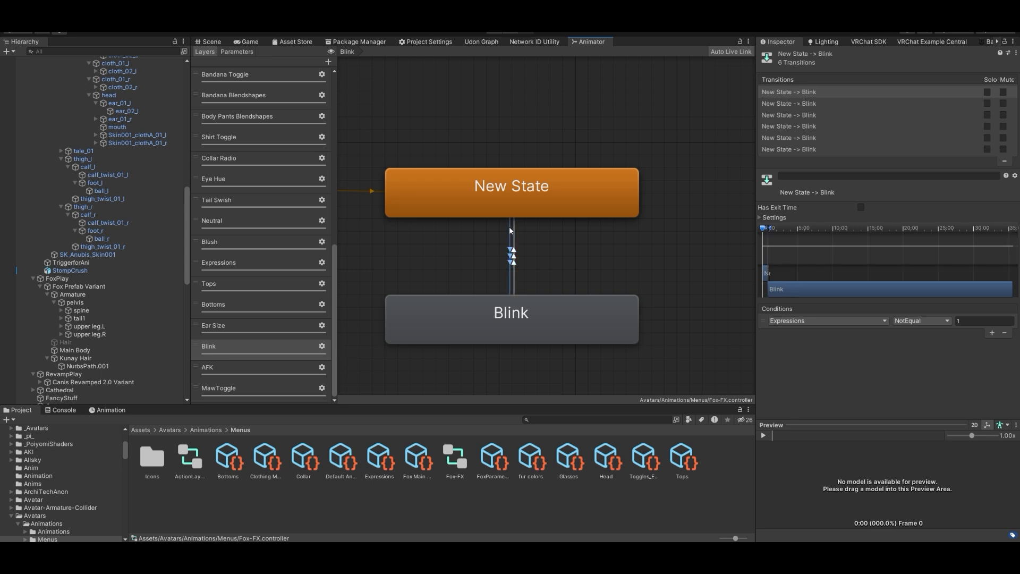
click(513, 311)
scroll(517, 308, down, 5)
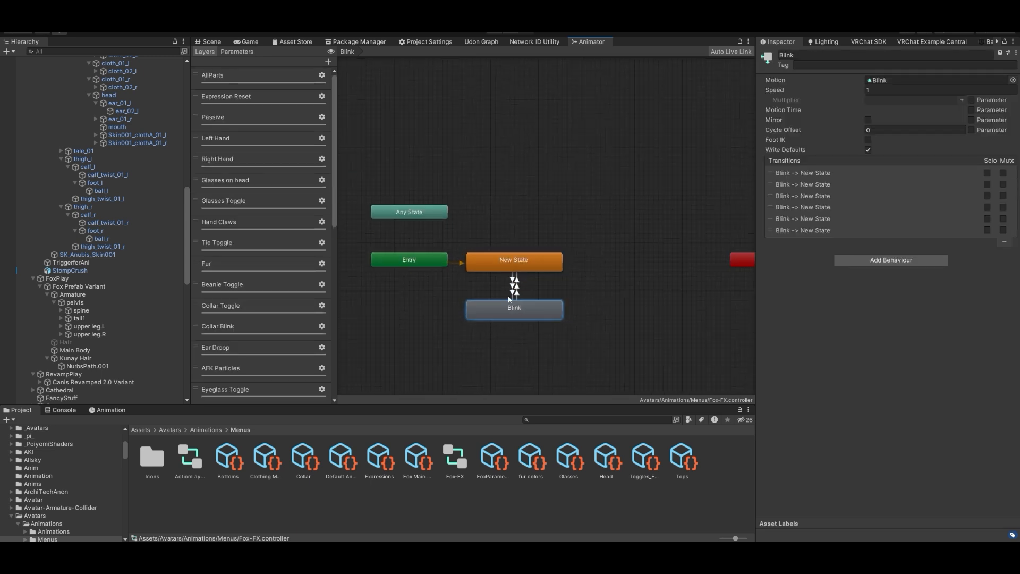
Make Blink the layer's default state, delete New State with its transitions, and place Blink beside Entry.
right_click(511, 305)
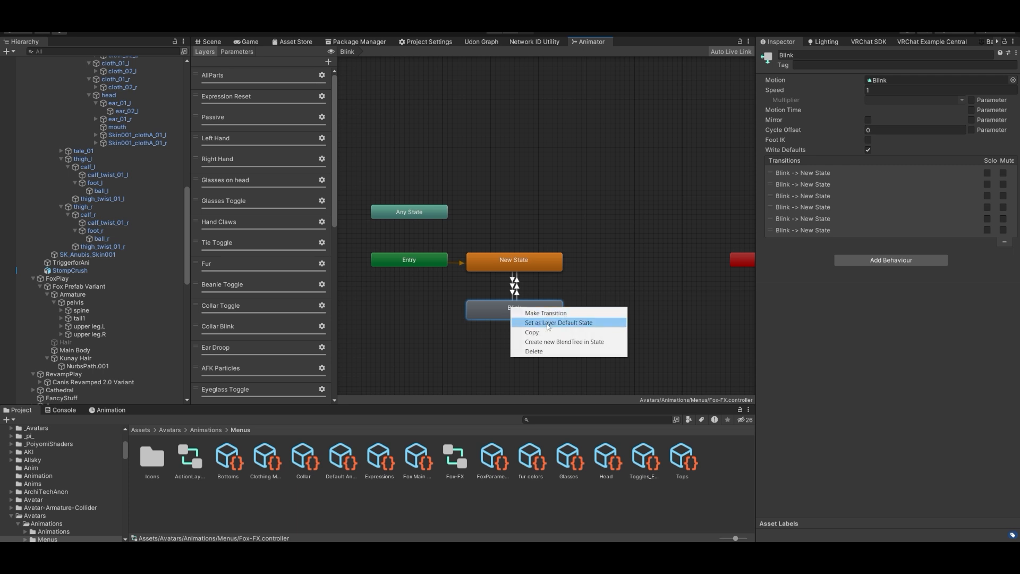
click(537, 322)
drag(521, 267, 641, 224)
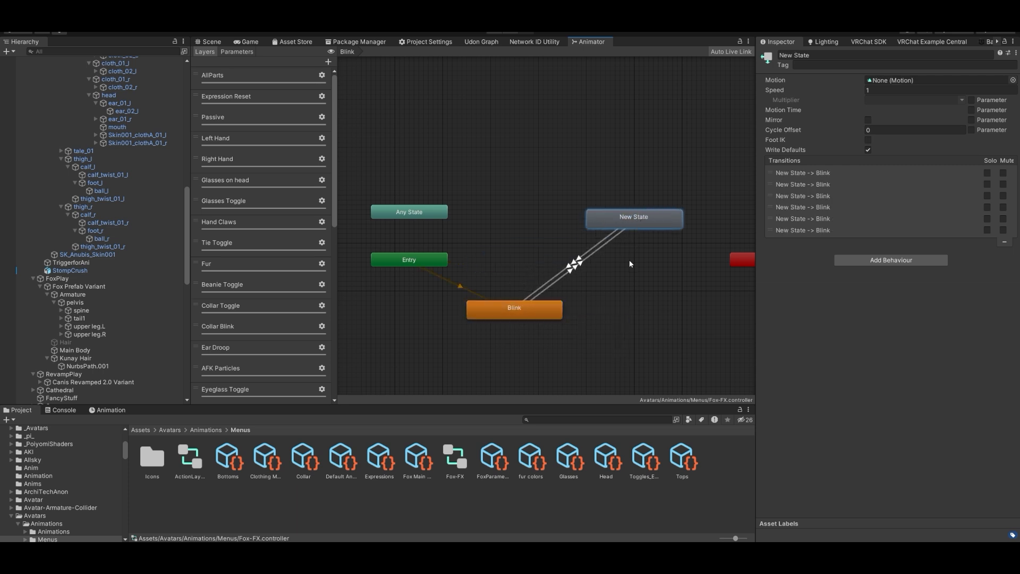
key(Delete)
drag(493, 304, 551, 264)
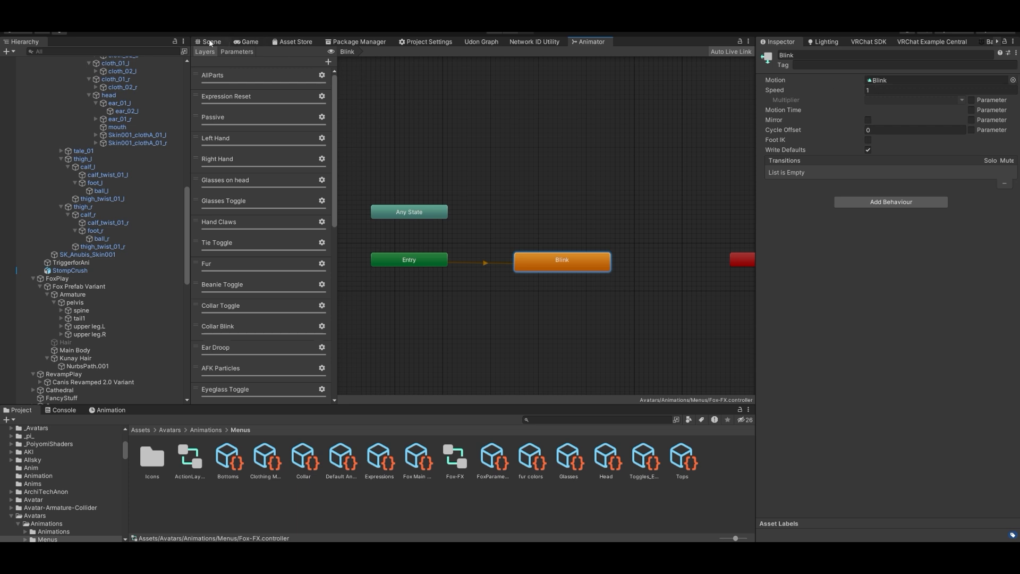
Locate the Blink state's motion clip among the project assets and examine the clip's settings.
click(876, 80)
click(616, 462)
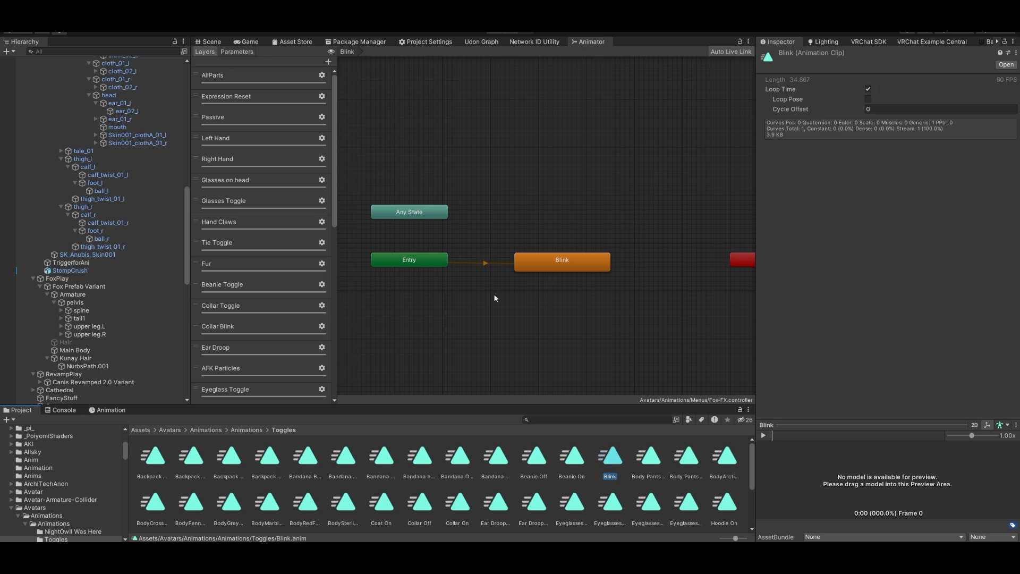
Select the Fox Prefab Variant in the scene and load its Blink clip into the animation timeline.
click(211, 42)
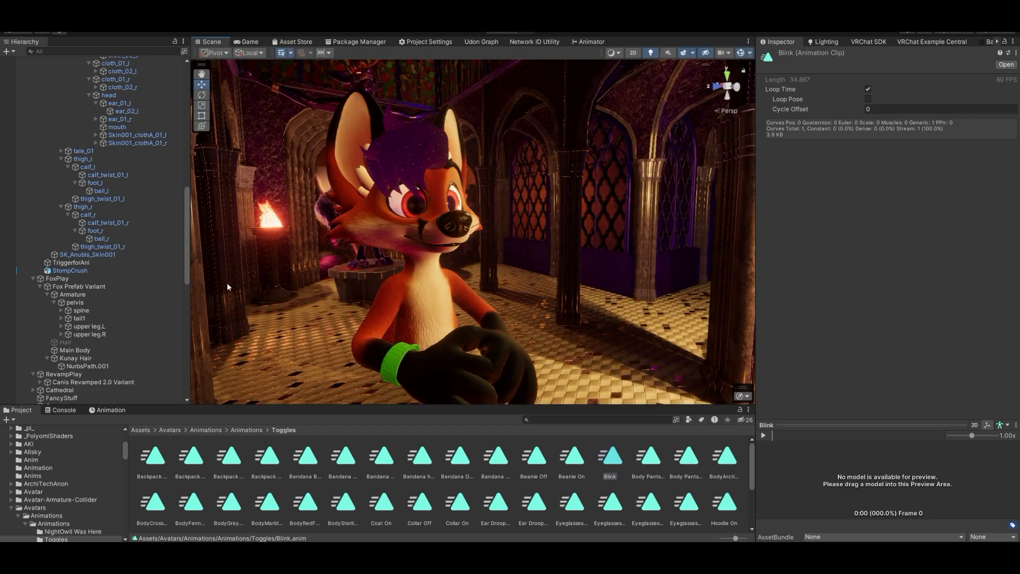
scroll(151, 340, down, 6)
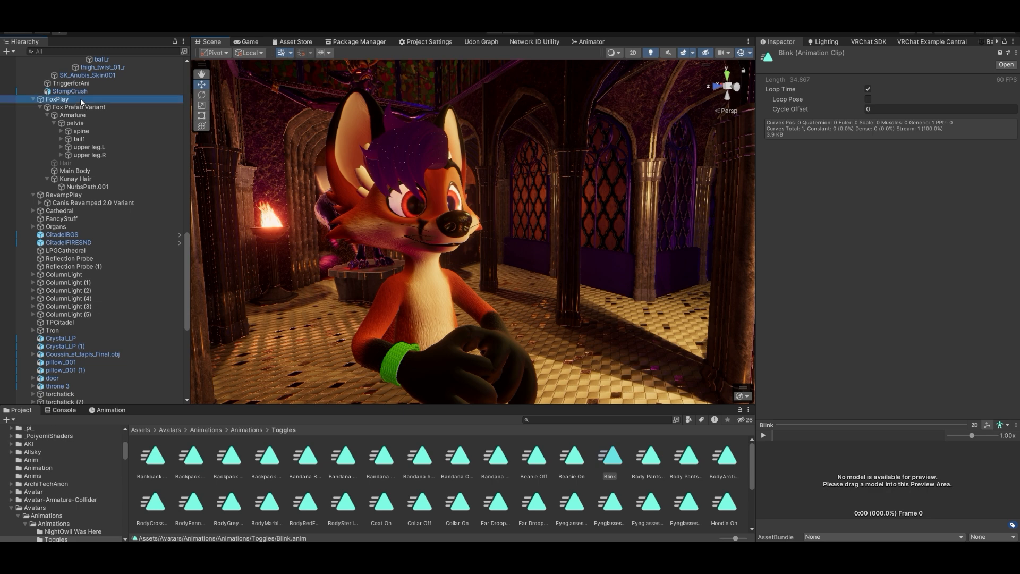
click(81, 99)
click(79, 107)
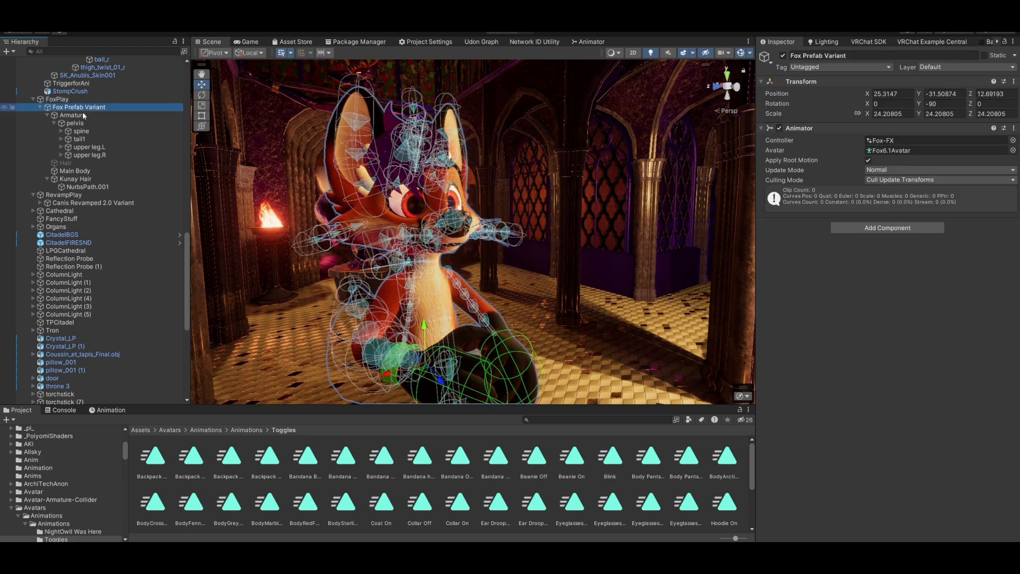
click(109, 410)
click(51, 430)
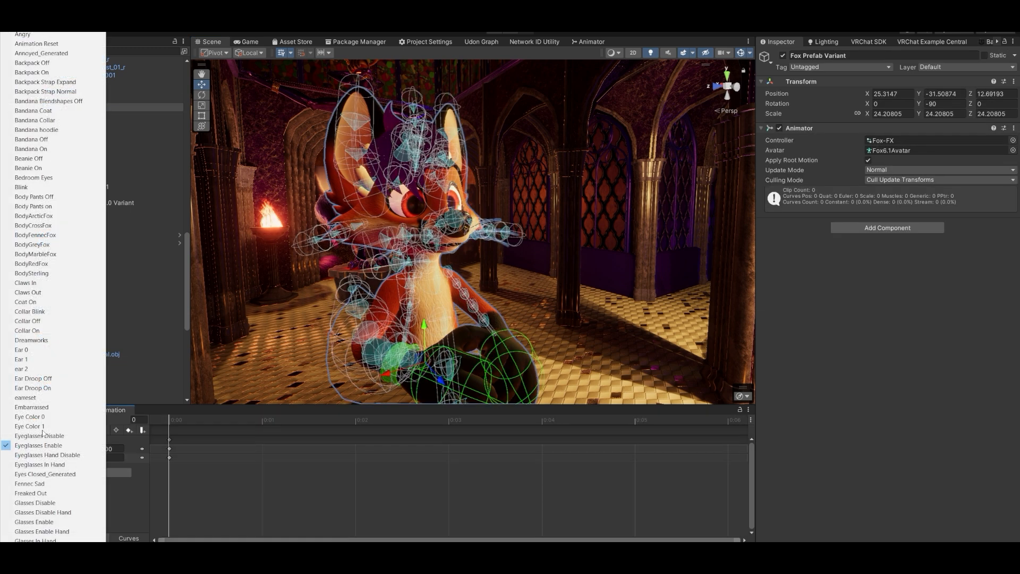
click(40, 188)
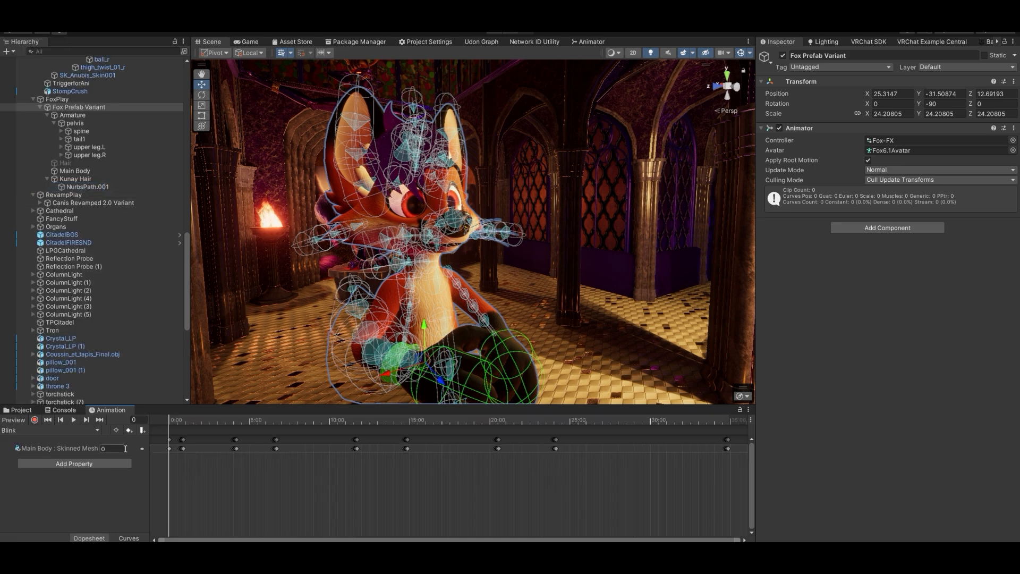
Enable keyframe recording on the Blink clip, then preview its playback with the fox's face in view and stop it.
click(36, 420)
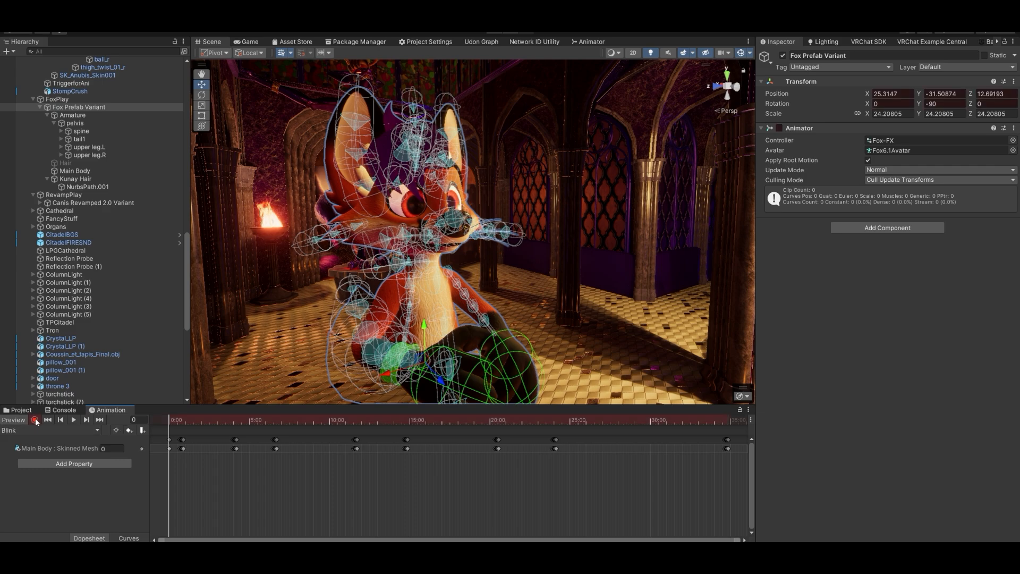
right_drag(561, 278, 353, 280)
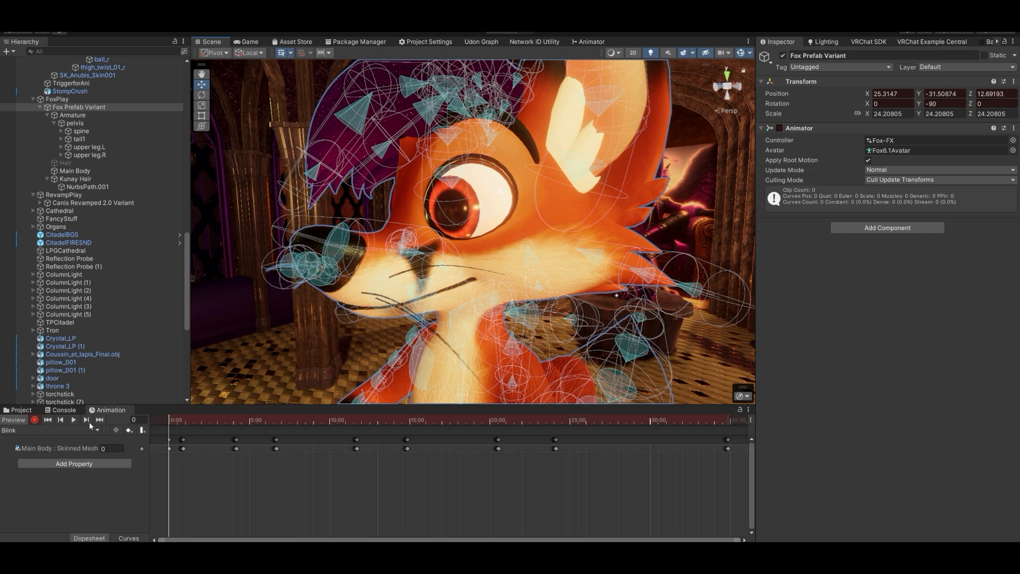
click(74, 419)
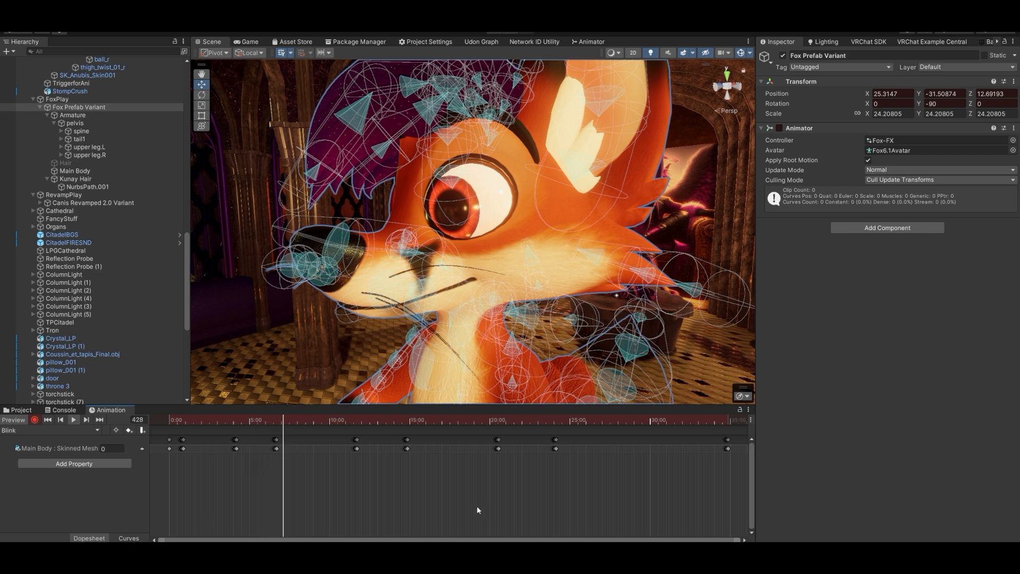
click(73, 419)
Scrub through the cluster of blink keyframes around 6:30 and examine how the fox's eyes close and reopen.
drag(313, 423, 269, 422)
scroll(356, 477, up, 8)
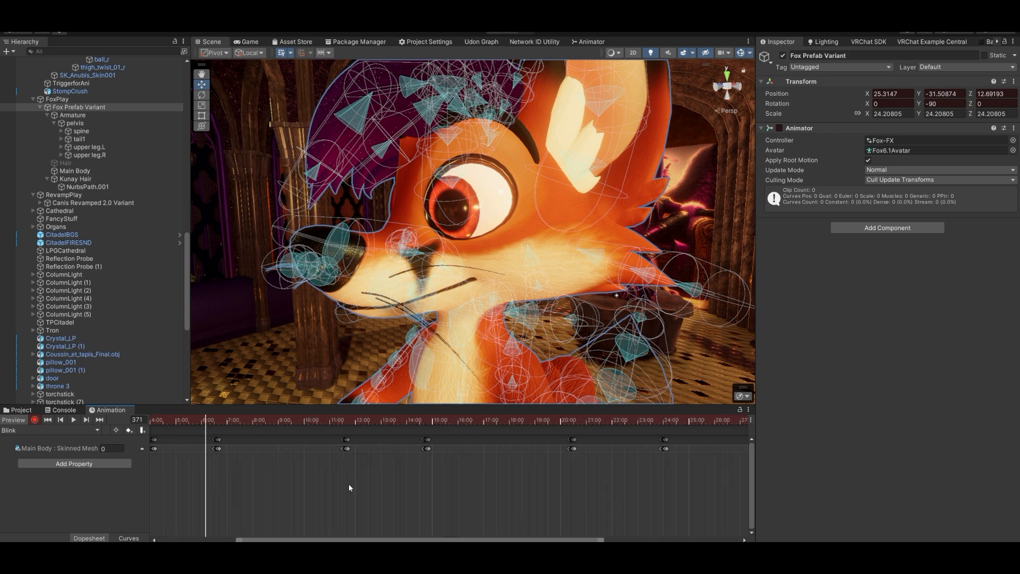
scroll(310, 504, up, 2)
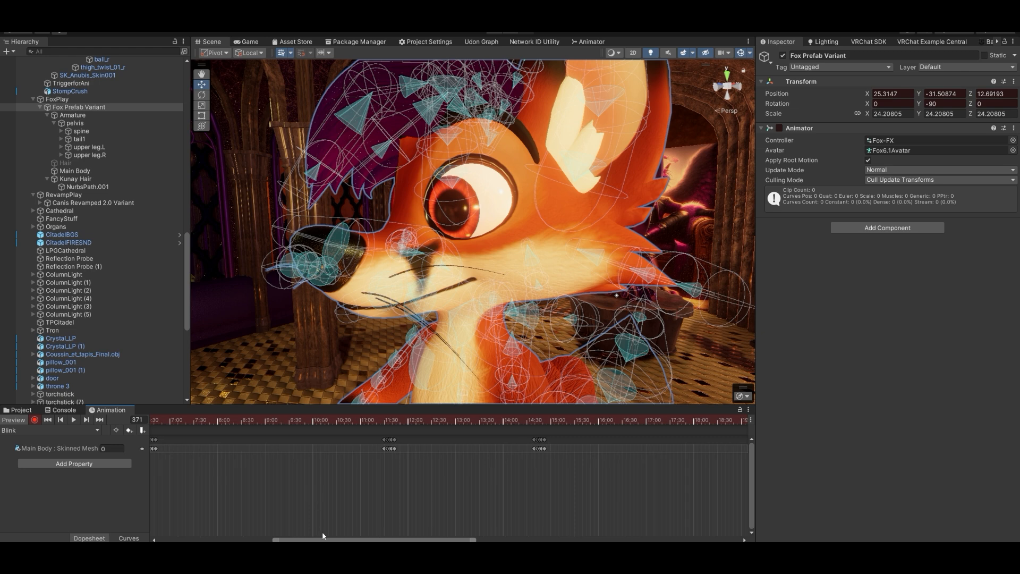
scroll(369, 448, up, 4)
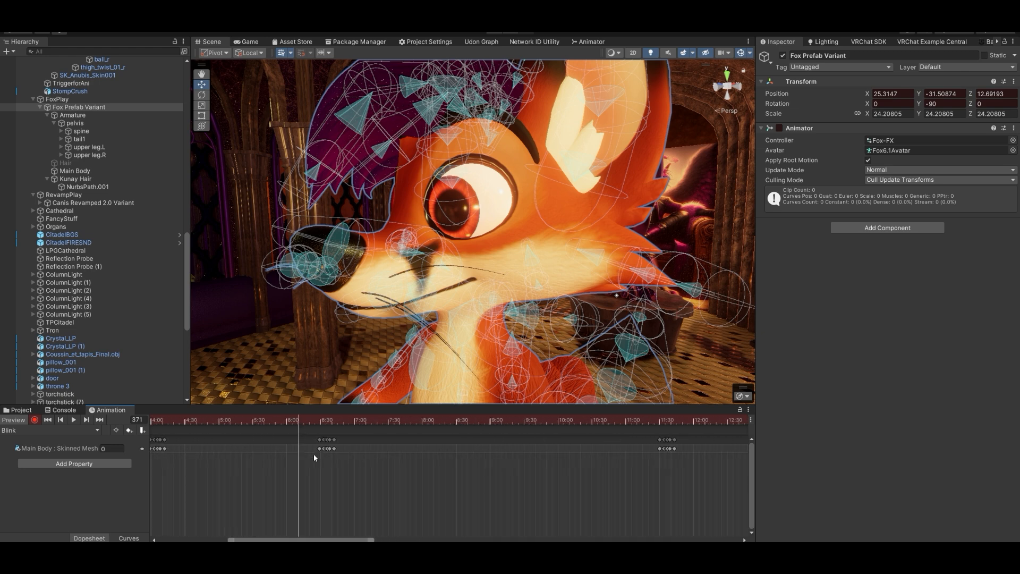
scroll(340, 456, up, 5)
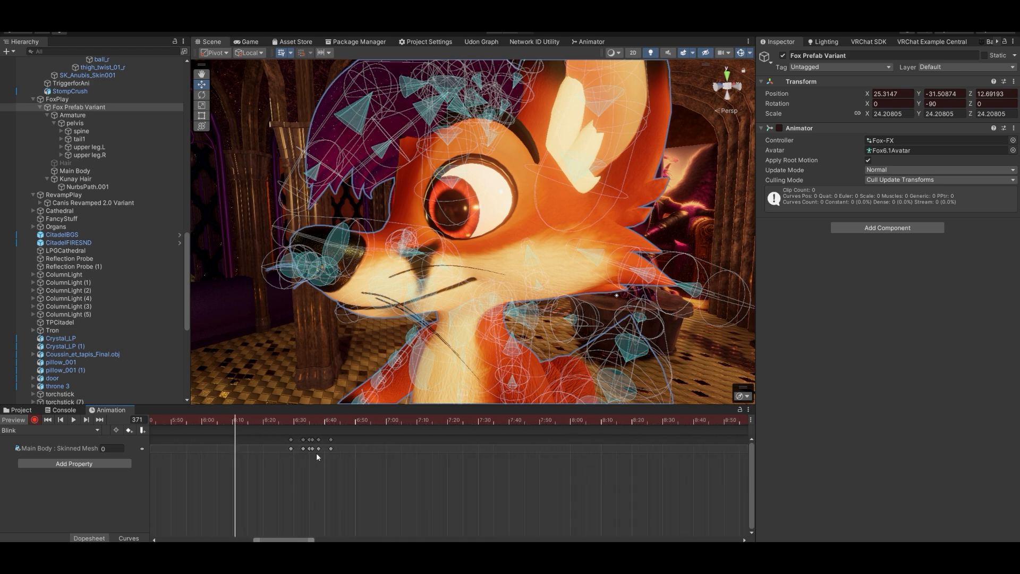
scroll(317, 457, up, 3)
click(234, 422)
drag(235, 424, 302, 441)
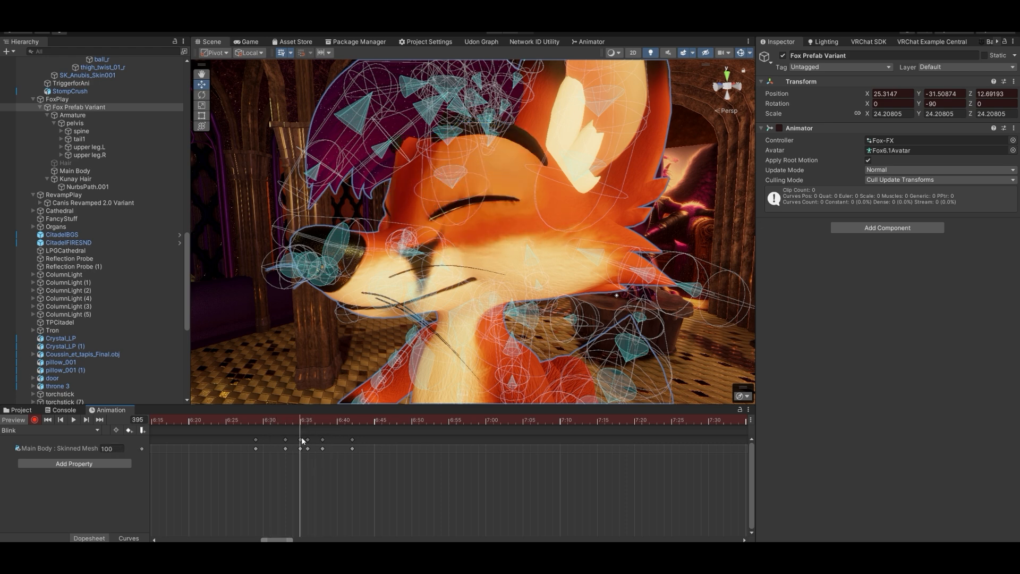
drag(302, 441, 278, 453)
Move the Blink clip's playhead to frame 486, in the gap after the blink near 6:30.
scroll(317, 486, down, 1)
scroll(327, 480, down, 8)
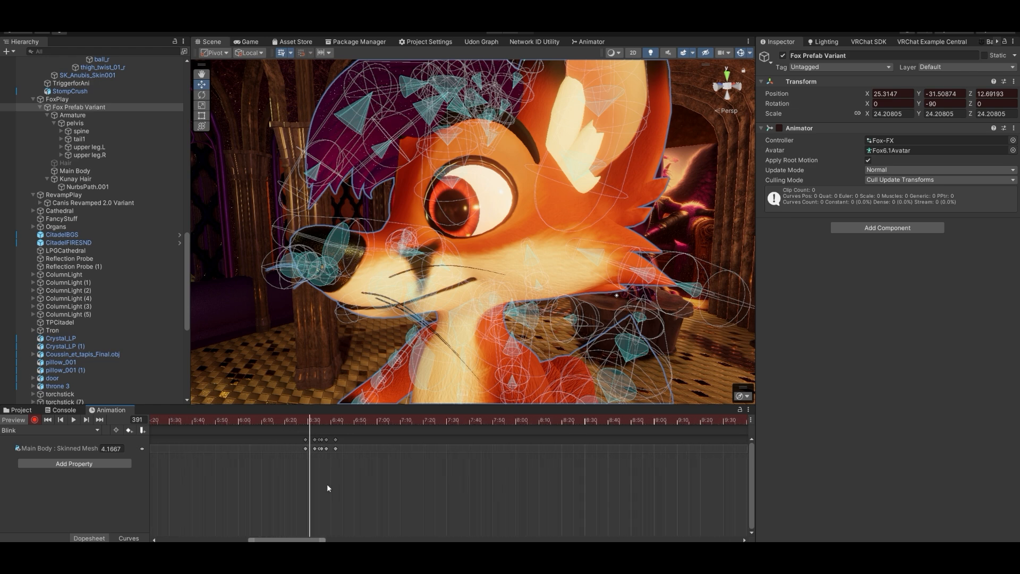
scroll(330, 492, down, 6)
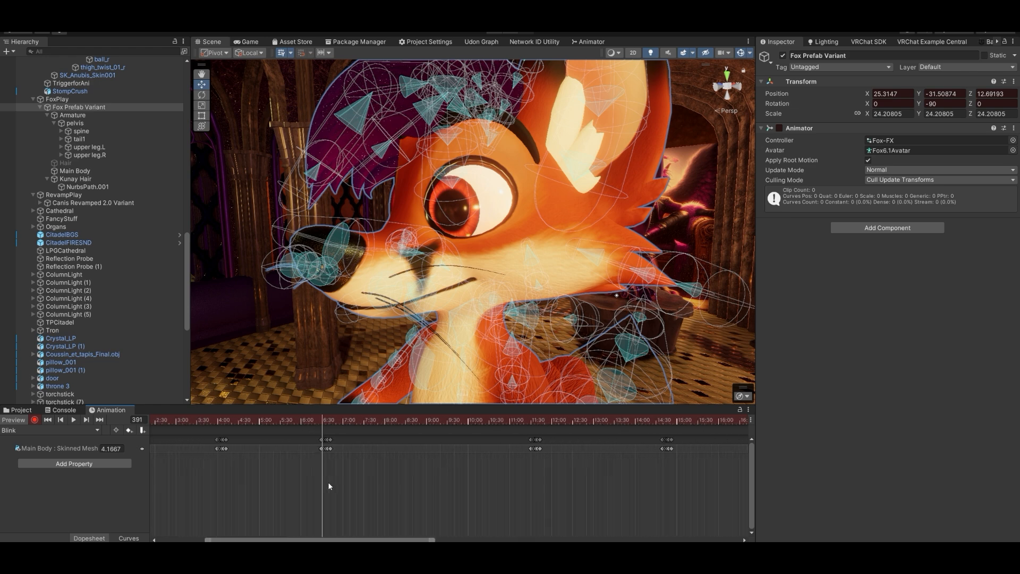
scroll(327, 484, down, 7)
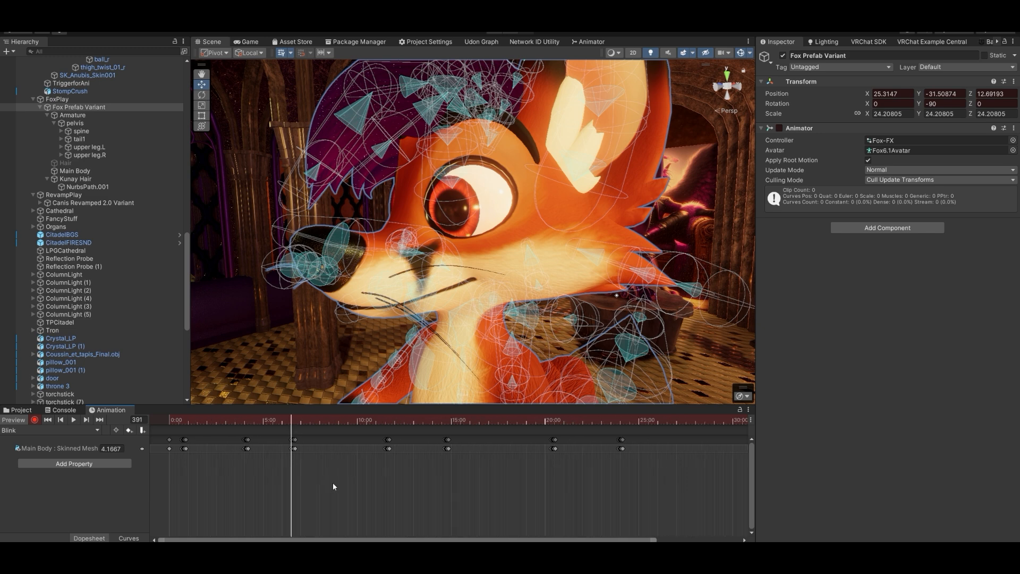
scroll(337, 484, down, 2)
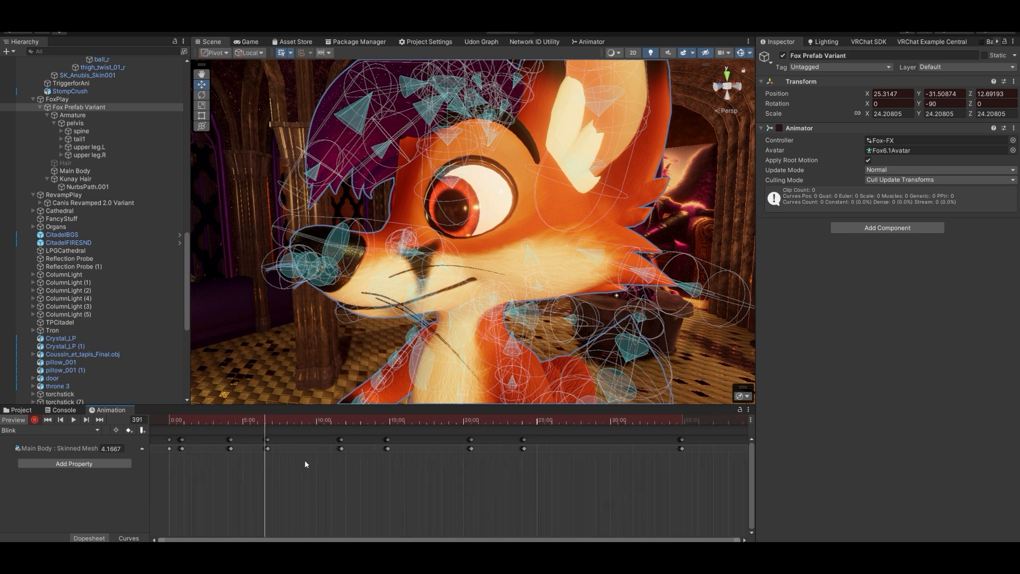
drag(245, 419, 288, 432)
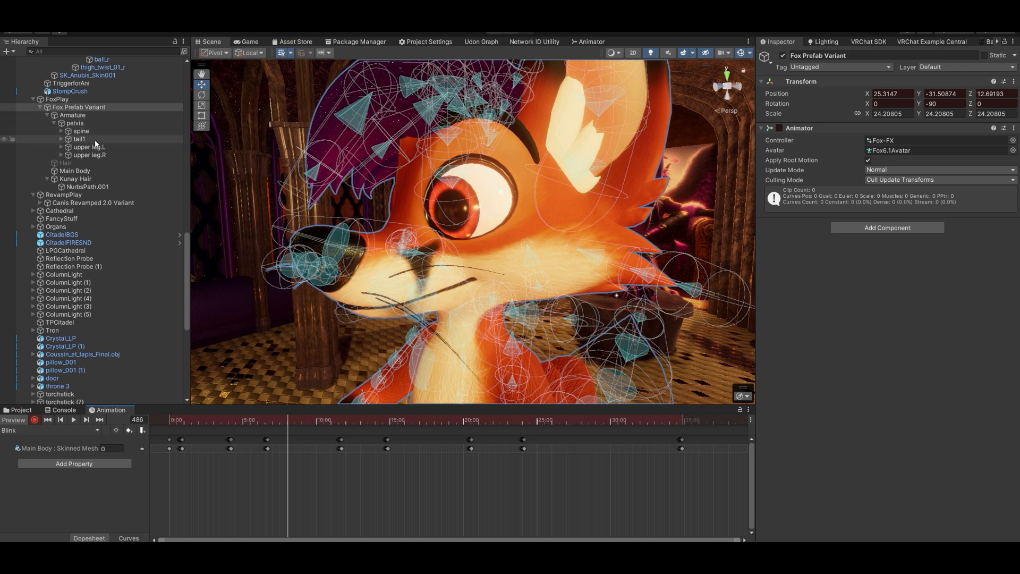
Select the fox's Main Body and examine its full BlendShapes list, including the animated Eyes Closed shape.
click(88, 172)
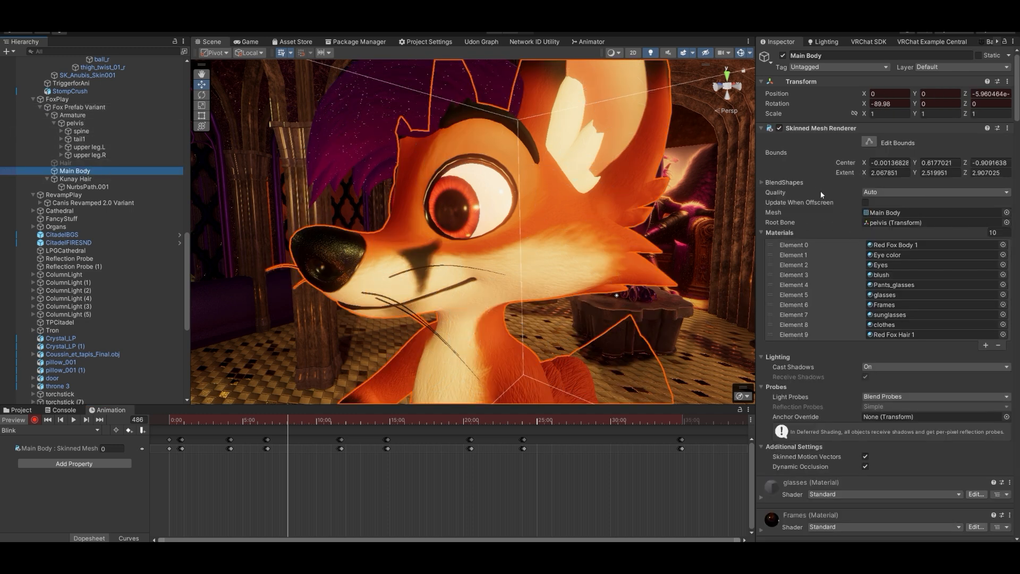
click(763, 183)
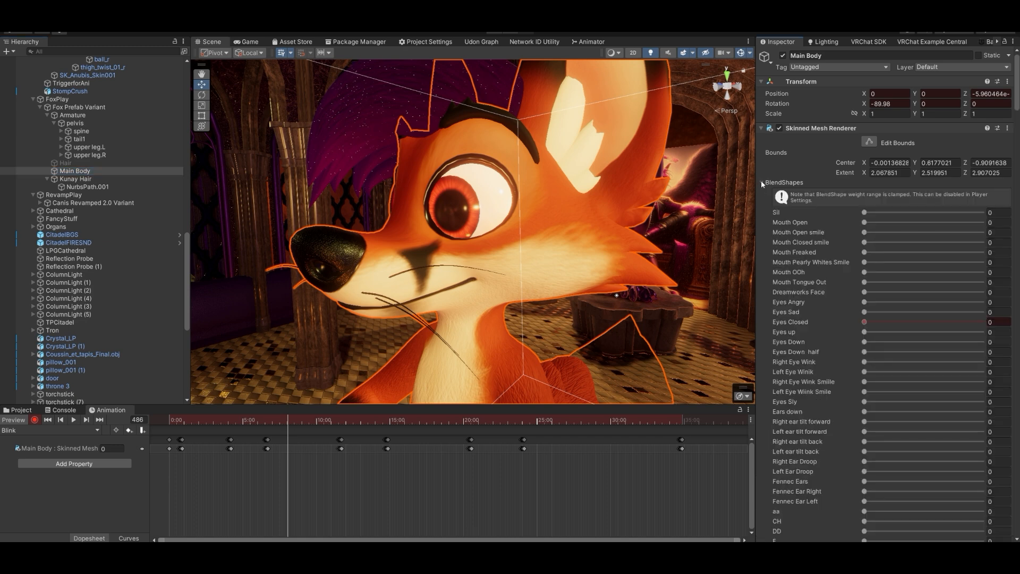
right_drag(475, 221, 472, 330)
right_drag(474, 155, 474, 101)
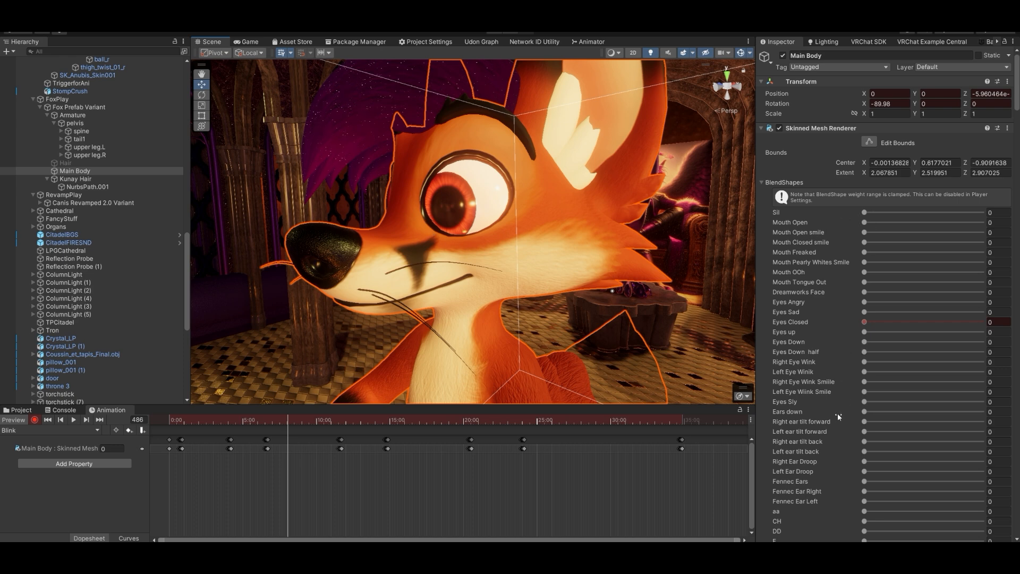
scroll(837, 412, down, 10)
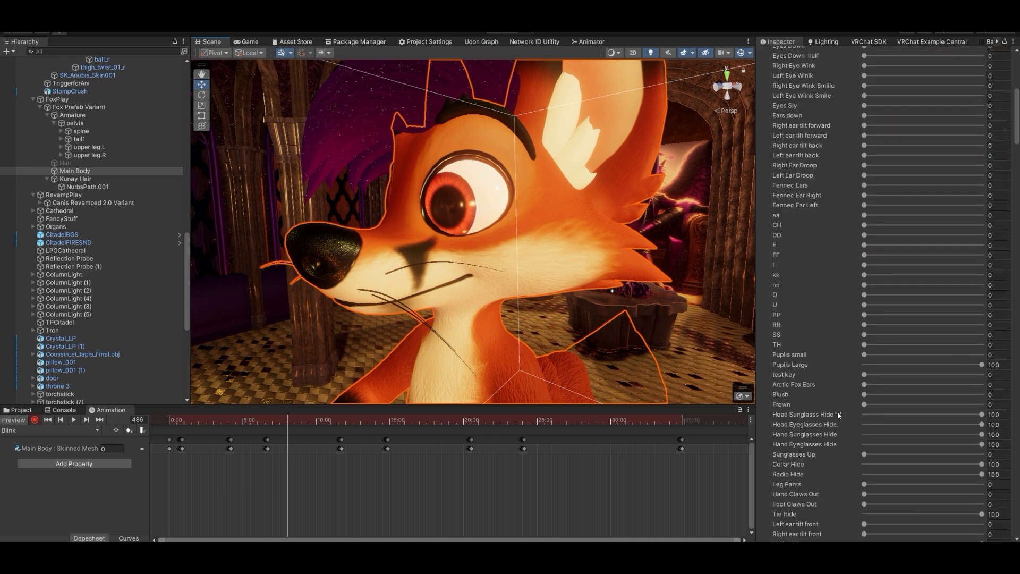
scroll(837, 412, down, 5)
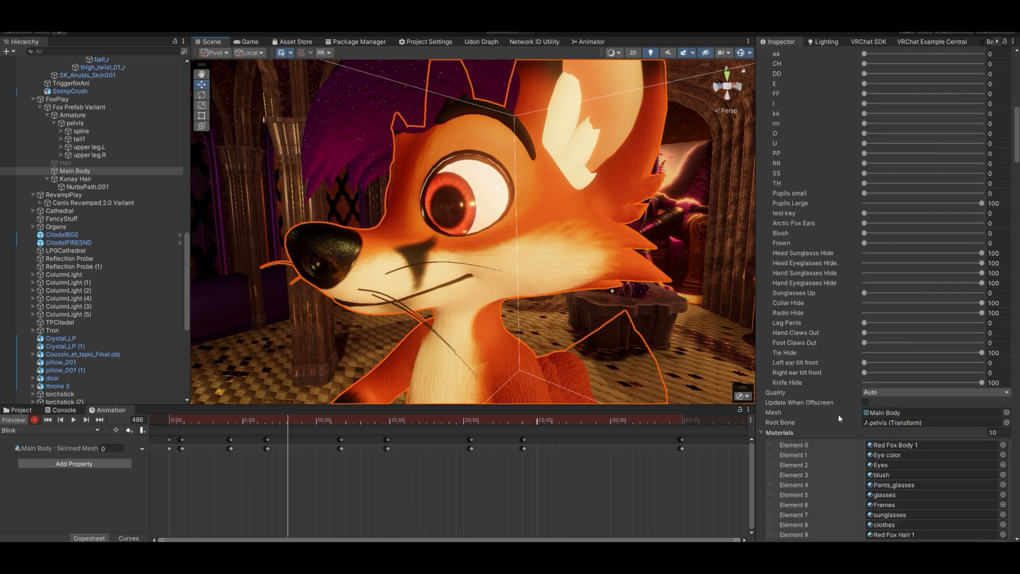
scroll(837, 414, up, 6)
scroll(838, 415, up, 10)
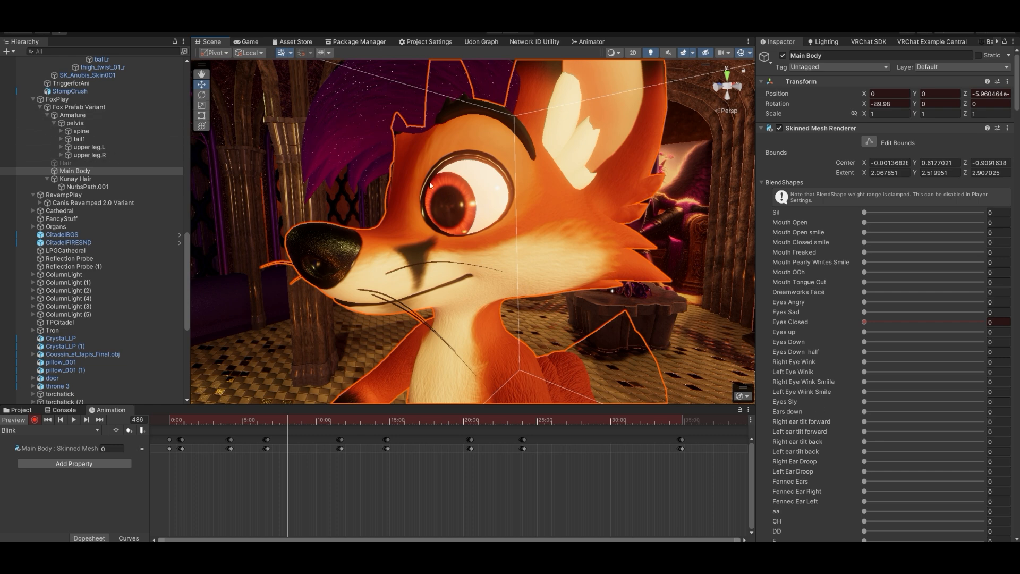
Expand the fox's armature from spine through chest, neck and head, and select eye.L_end and eye.R_end together.
click(61, 131)
click(68, 139)
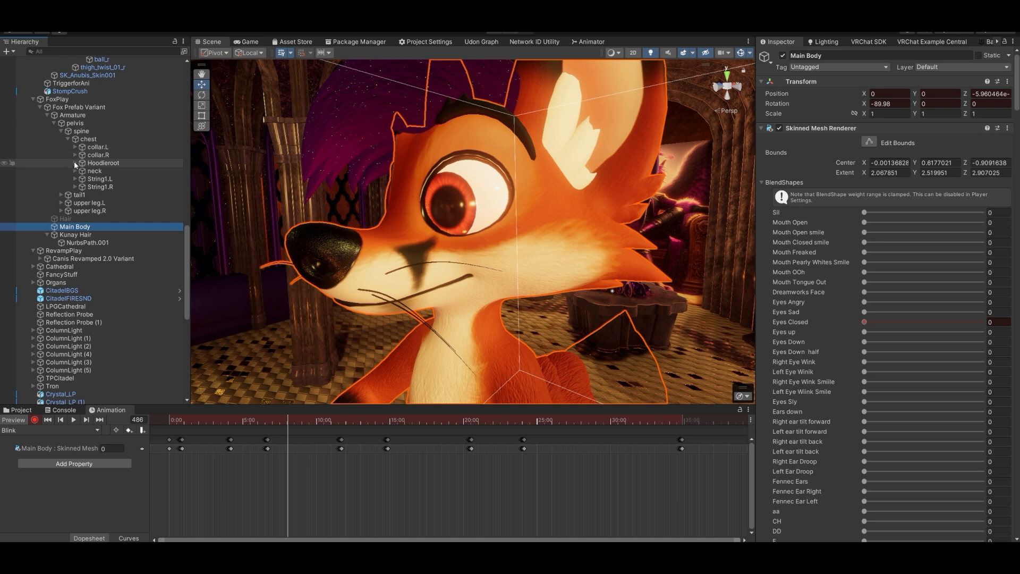
click(74, 170)
click(83, 186)
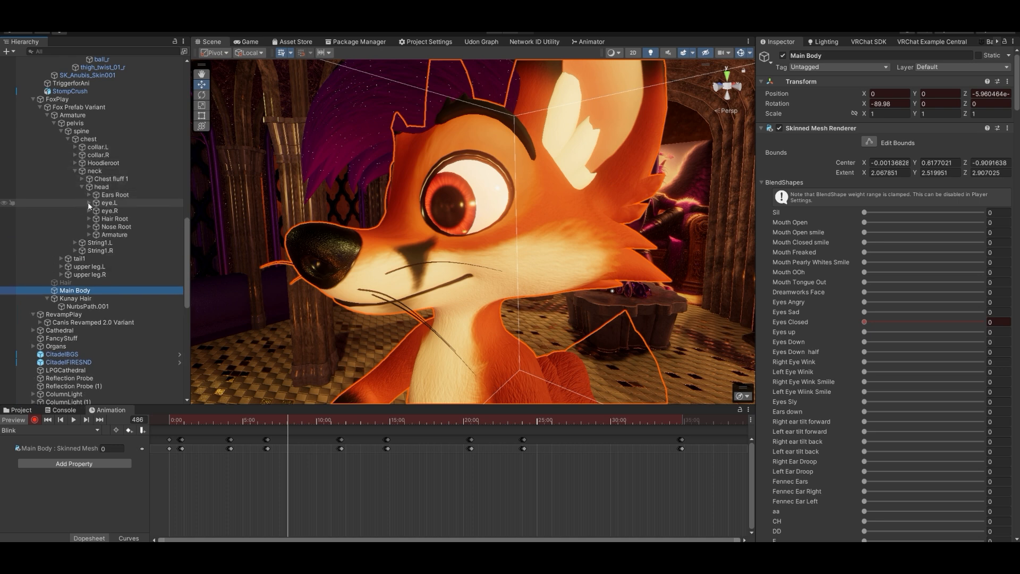
click(88, 202)
click(88, 219)
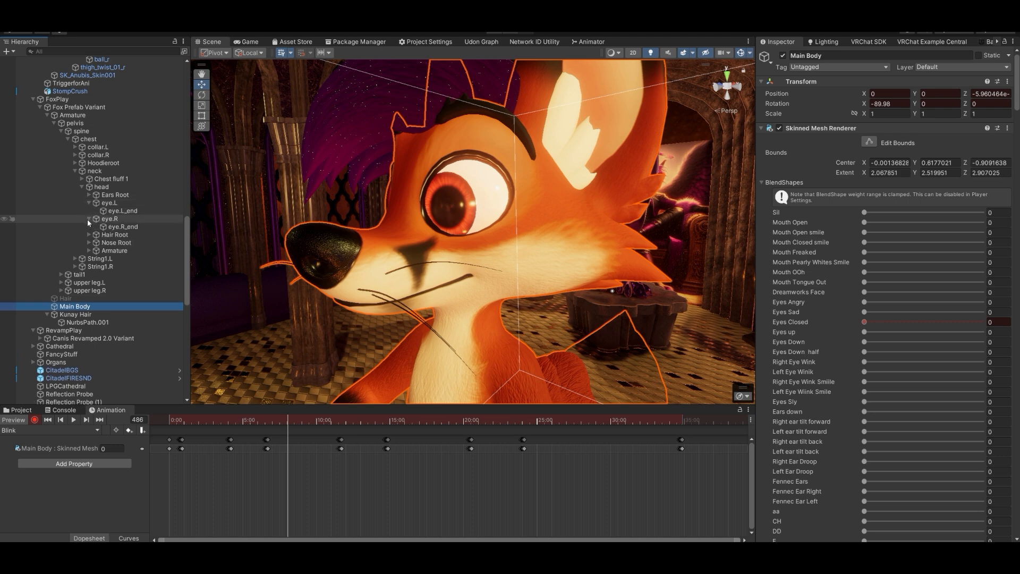
click(114, 210)
ctrl+click(133, 227)
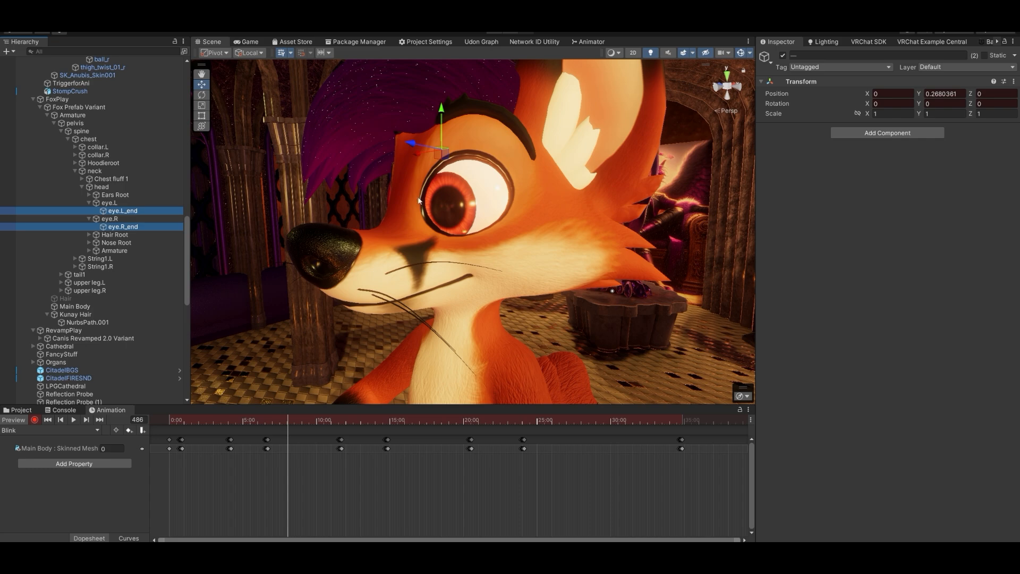
Try to turn the fox's gaze sideways at frame 486 by rotating eye.L_end and eye.R_end about their local Y axis.
key(e)
alt+drag(435, 180, 404, 81)
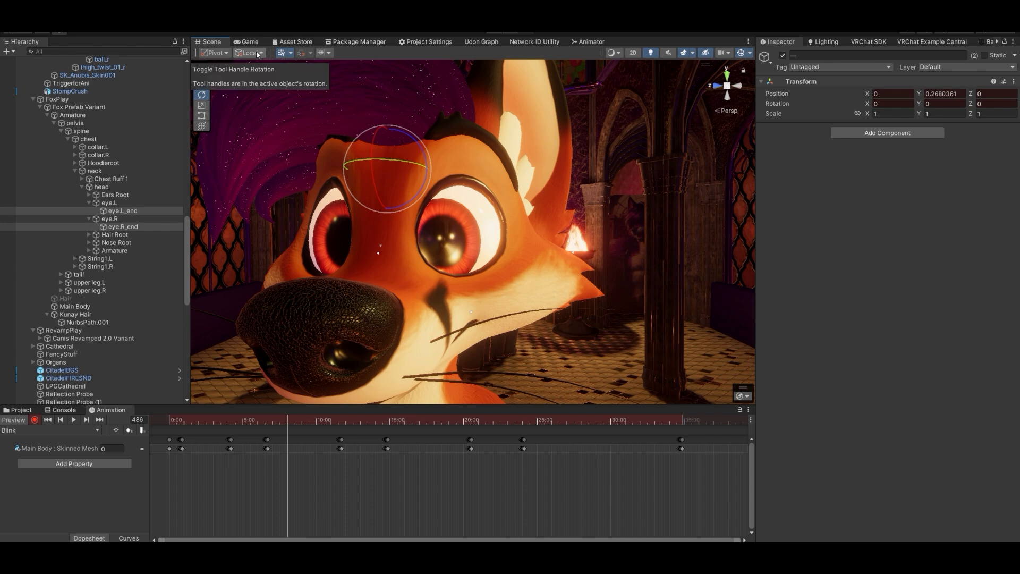
click(291, 53)
click(291, 56)
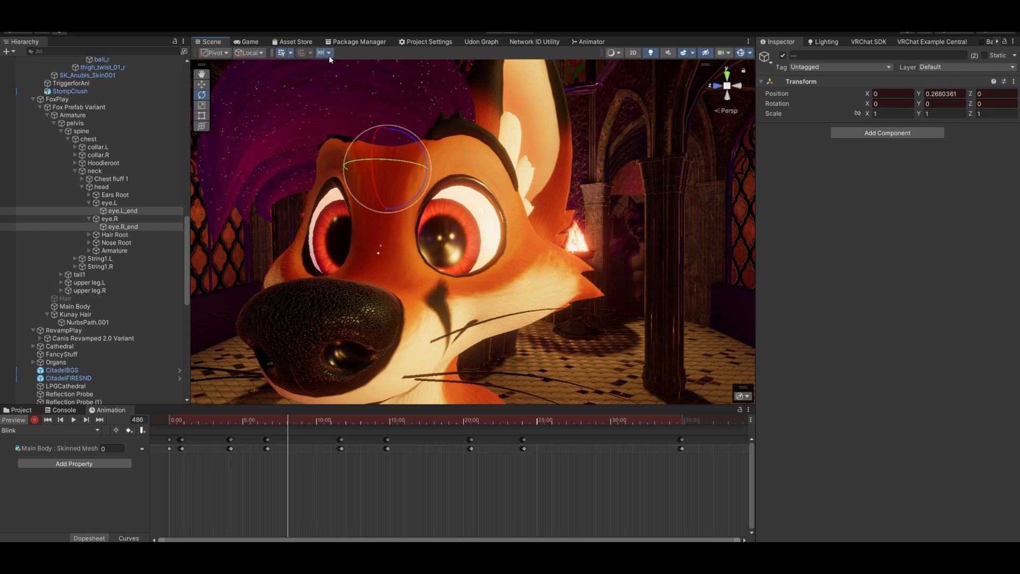
key(w)
right_drag(420, 166, 361, 349)
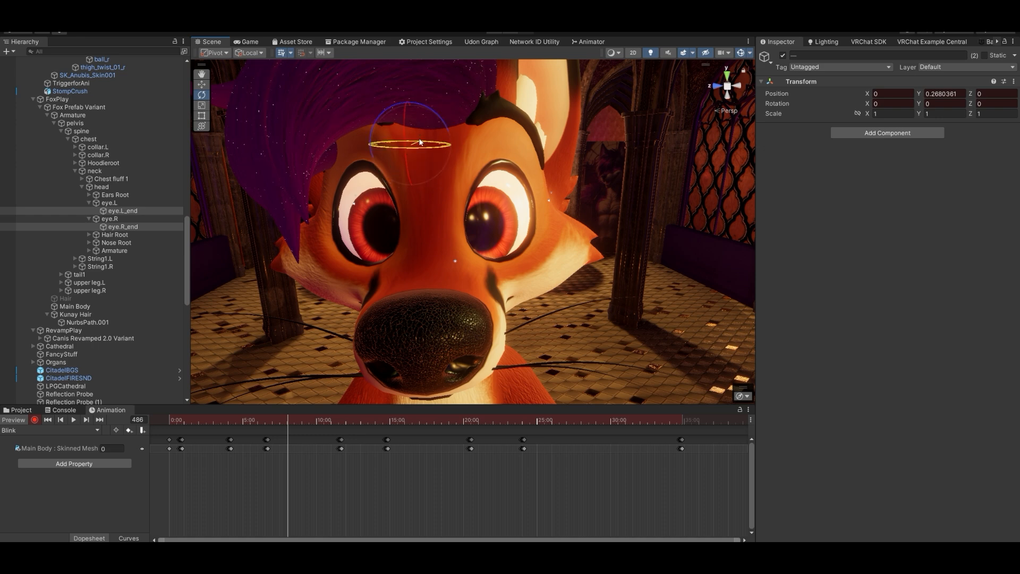
drag(420, 142, 425, 144)
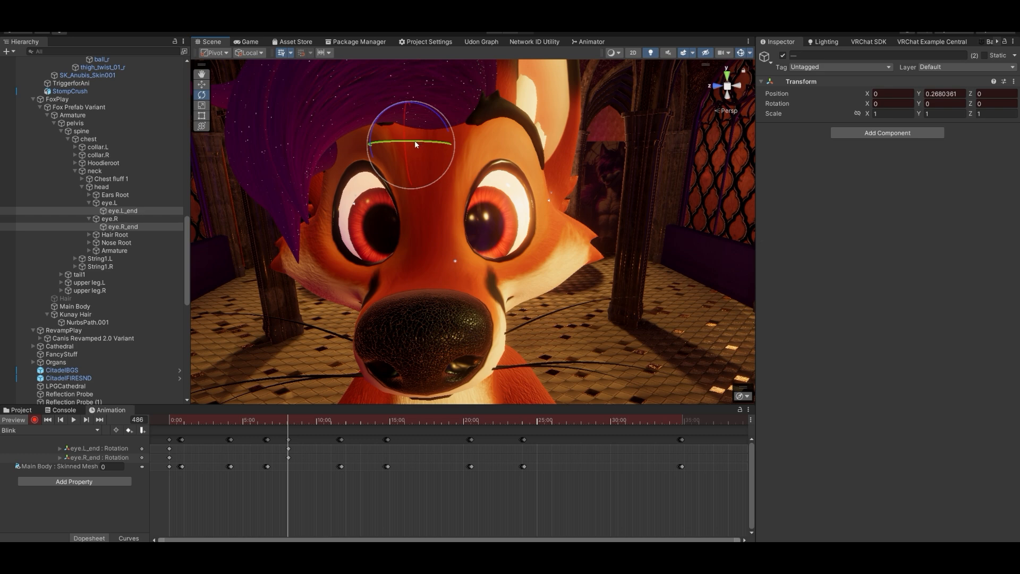
scroll(292, 470, up, 3)
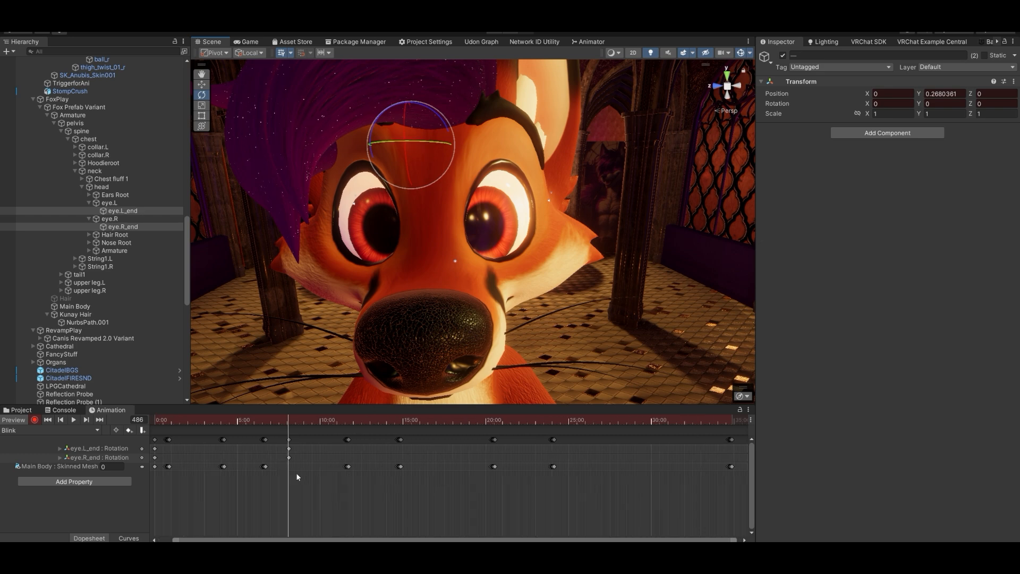
scroll(300, 474, up, 5)
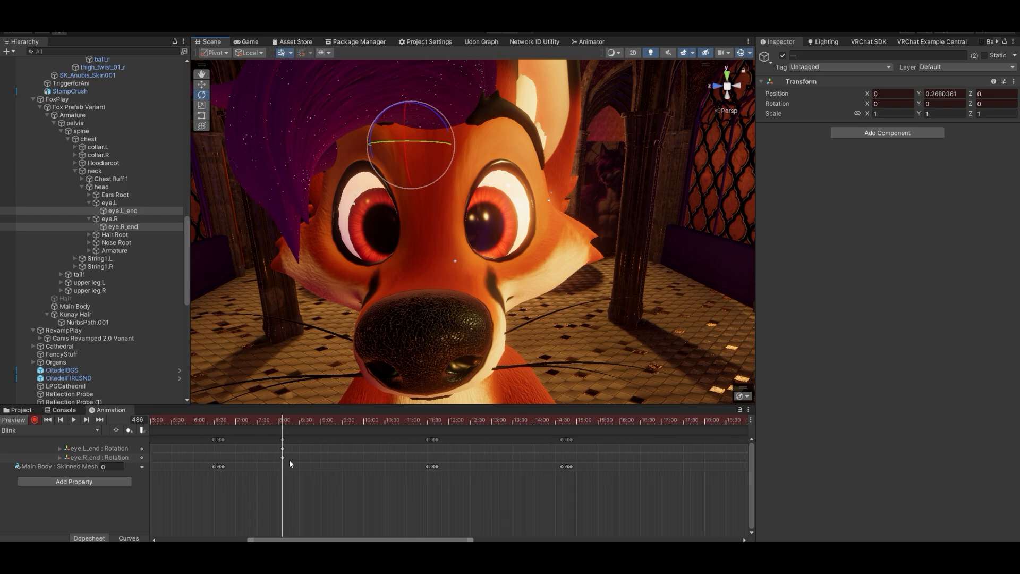
drag(403, 141, 425, 152)
Remove the eye.L_end and eye.R_end rotation tracks from the Blink clip and collapse both eye bones in the hierarchy.
click(124, 211)
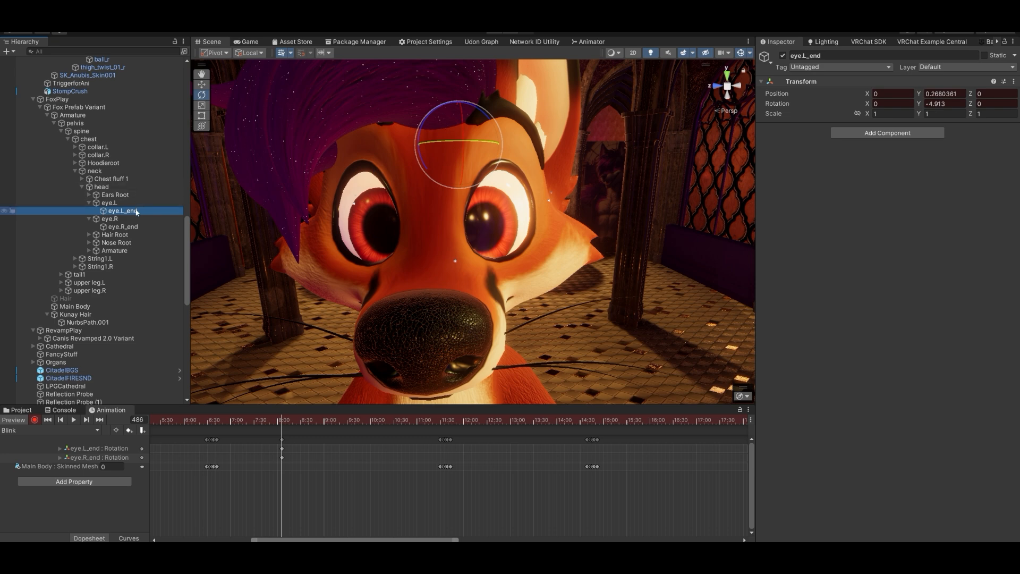
click(88, 449)
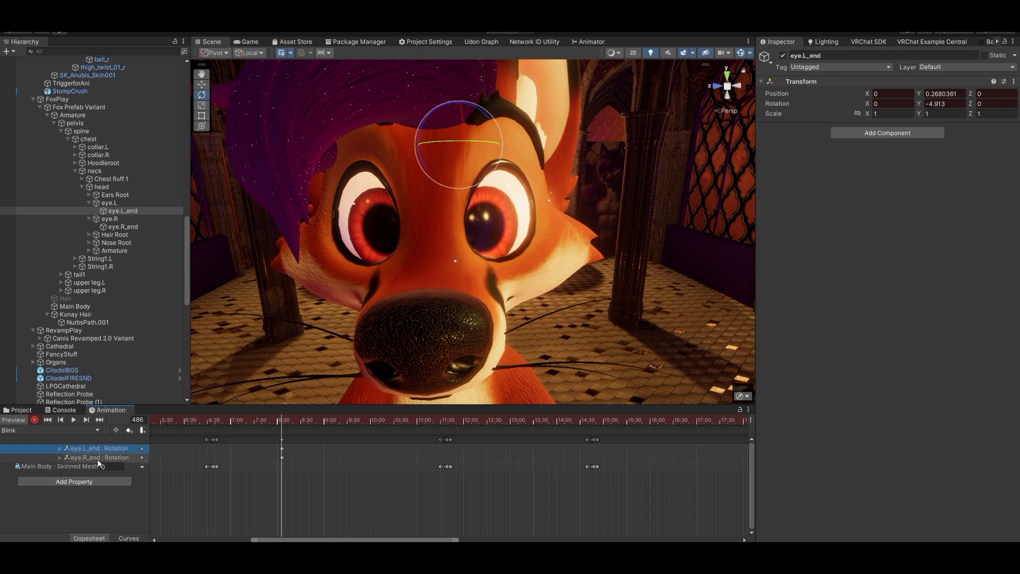
shift+click(98, 457)
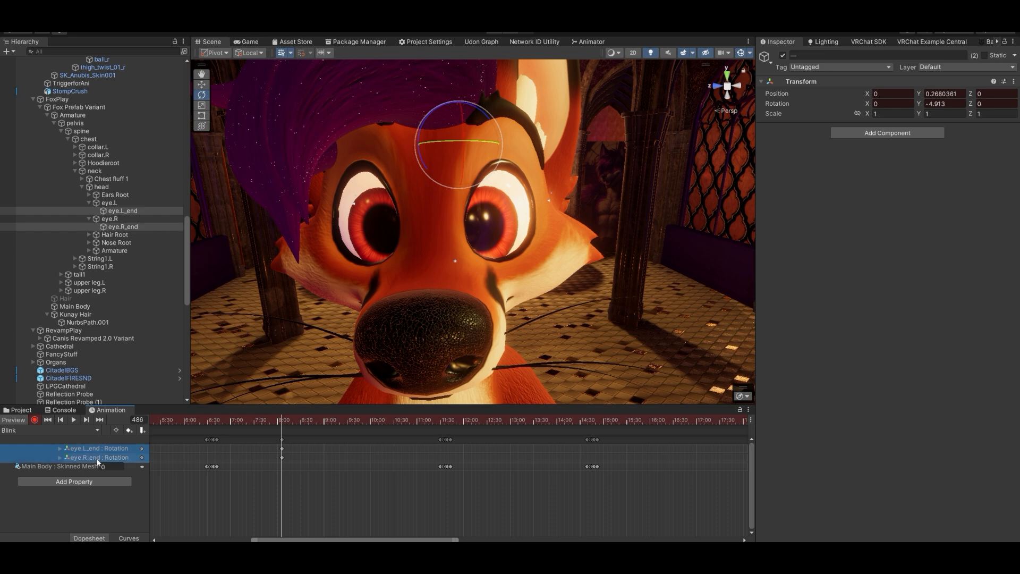
key(Delete)
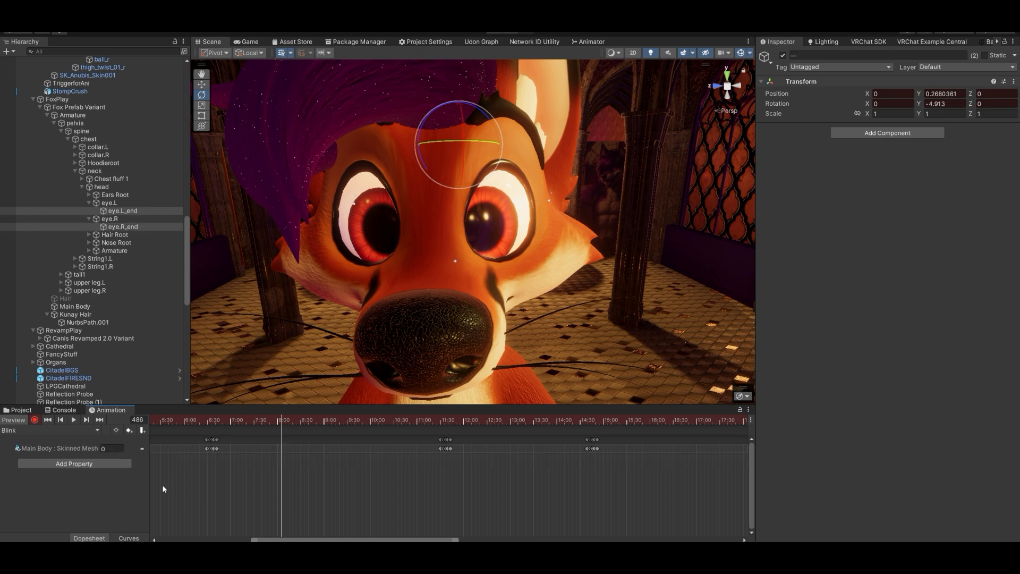
click(88, 218)
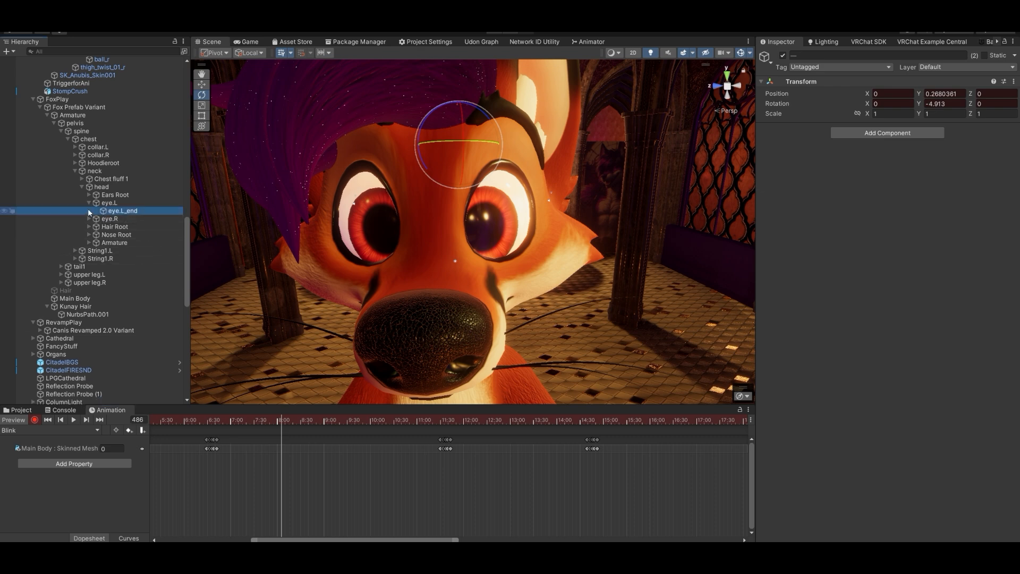
click(88, 203)
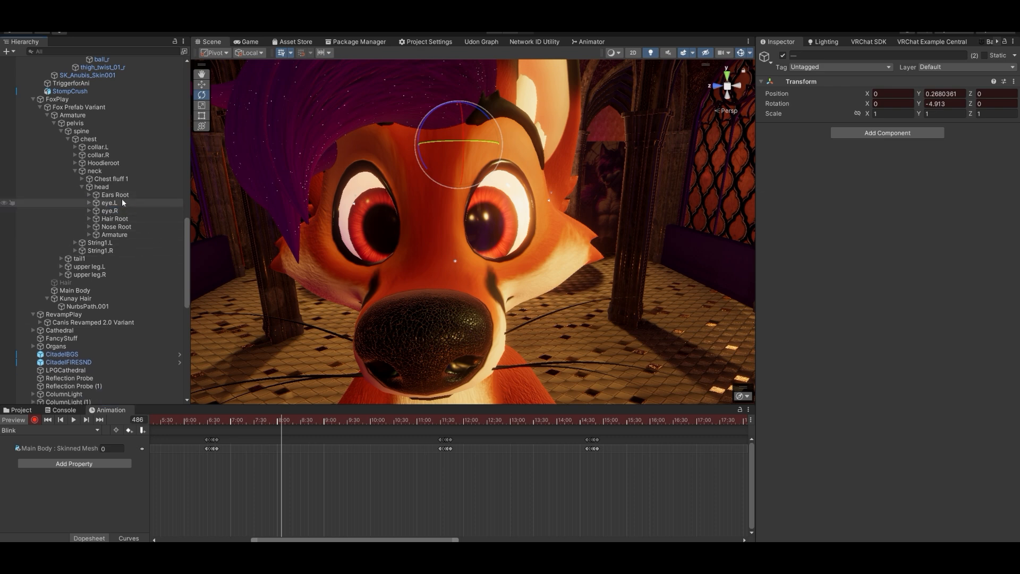
Select eye.L and eye.R together and key their forward-facing rotation in the Blink clip at frame 486.
click(123, 201)
ctrl+click(109, 211)
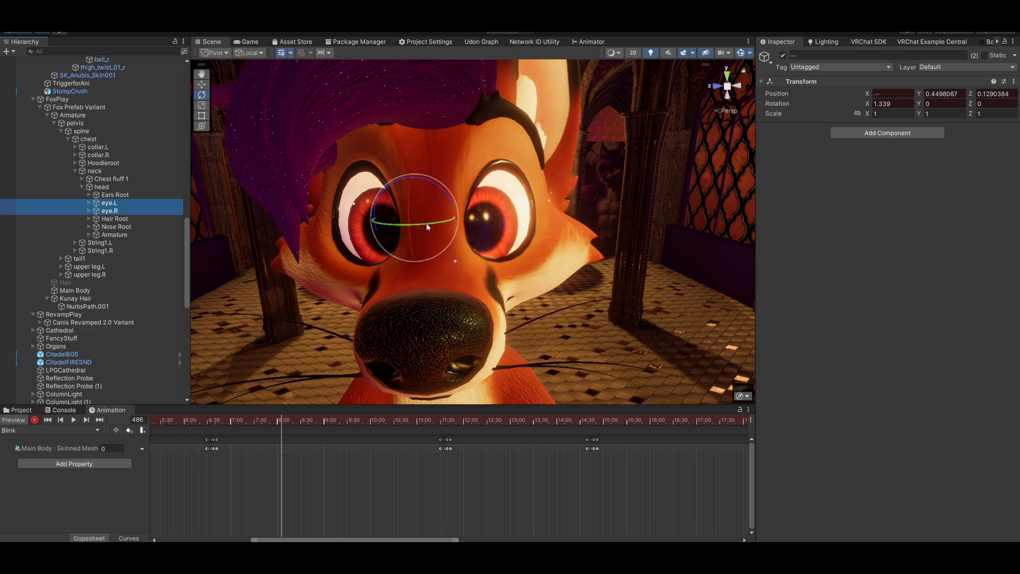
drag(423, 226, 432, 228)
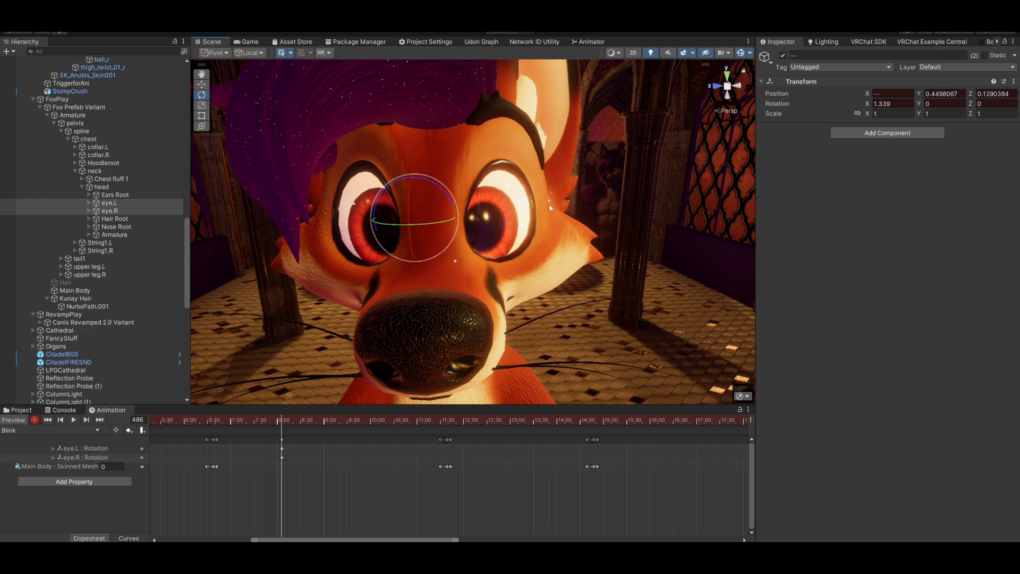
Rotate both eye bones sideways and upward at frame 495, to about -12.5, -20.5, 9.0.
scroll(319, 480, up, 10)
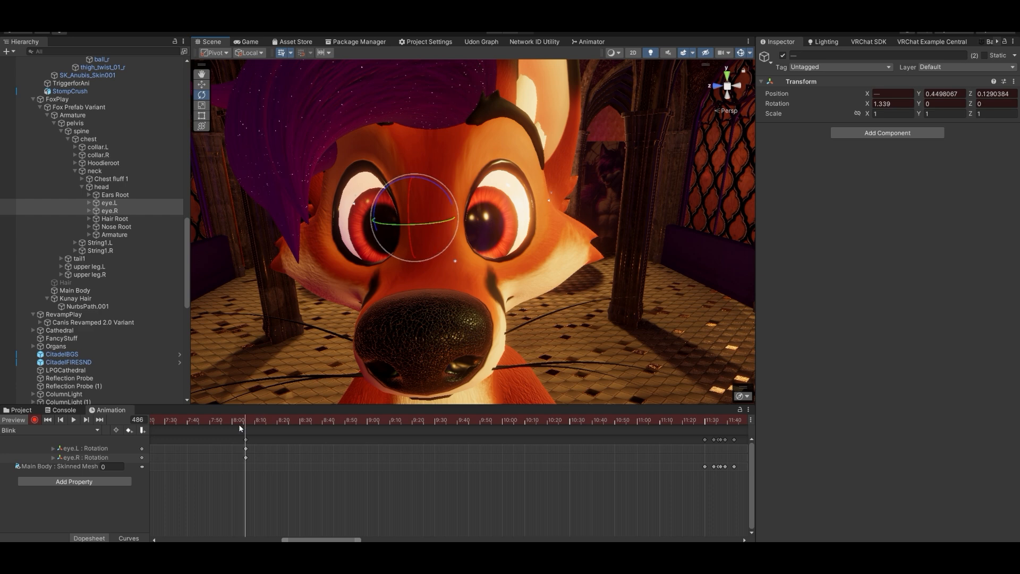
drag(245, 421, 266, 424)
drag(420, 240, 430, 232)
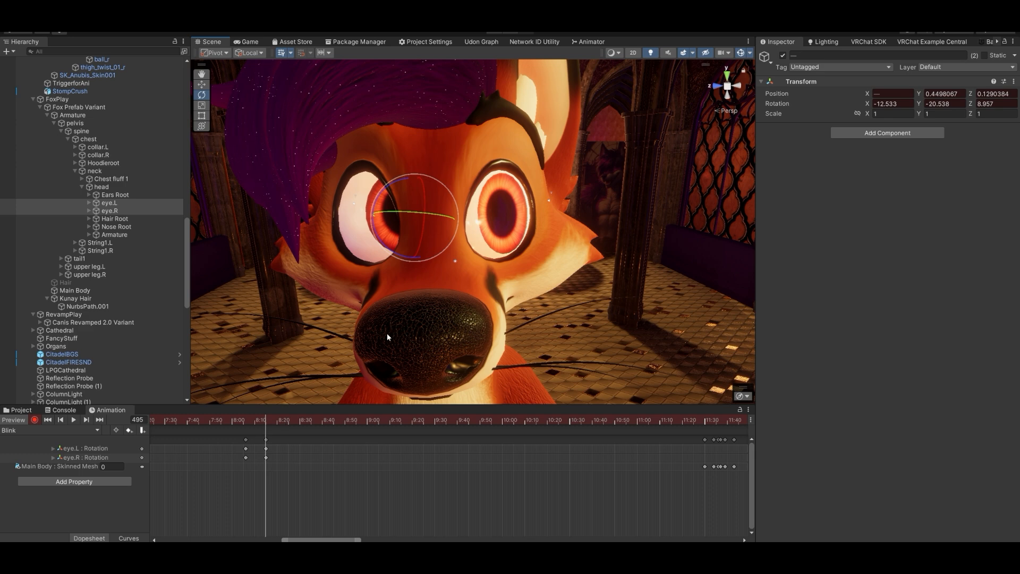
Copy the frame 486 eye rotation keys to just past 8:20 and play back the eye movement.
click(247, 441)
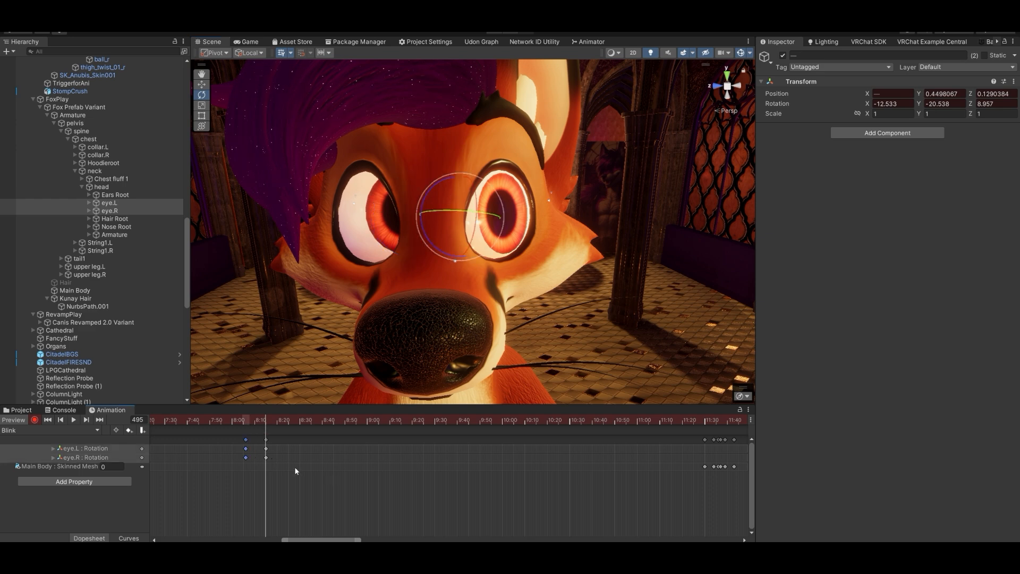
click(288, 420)
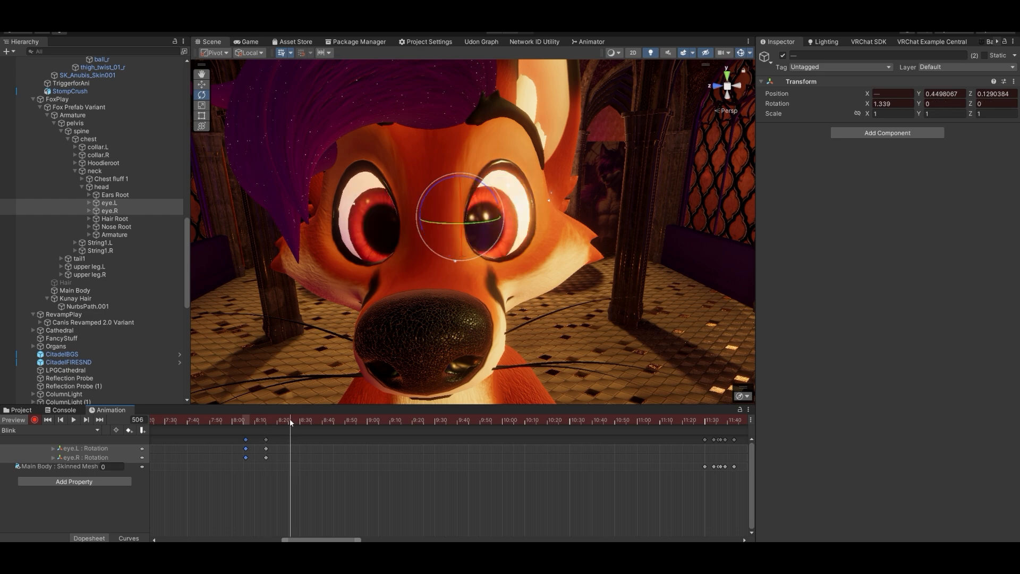
key(ctrl+v)
drag(259, 419, 228, 428)
click(75, 419)
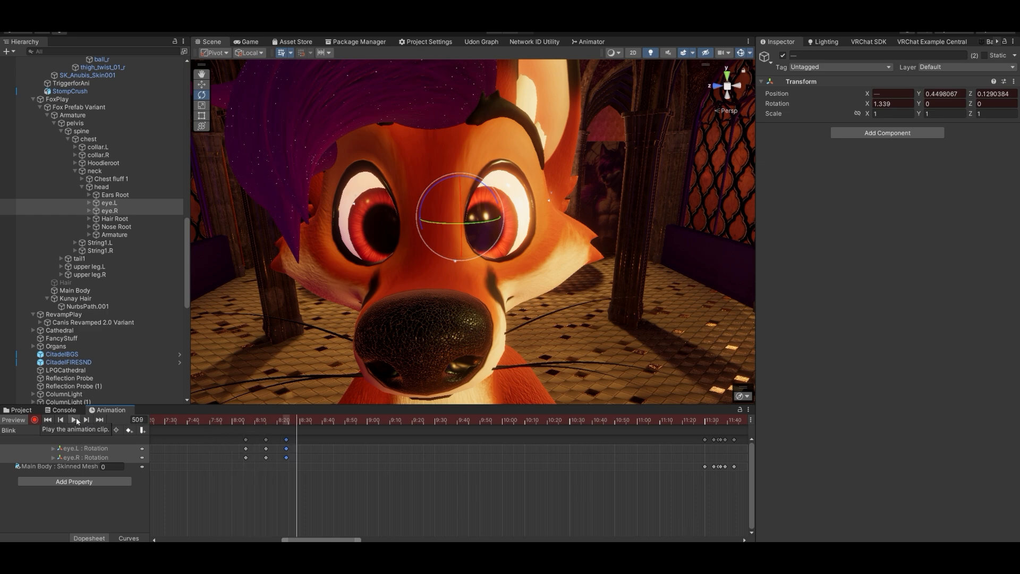
click(74, 419)
drag(272, 420, 243, 420)
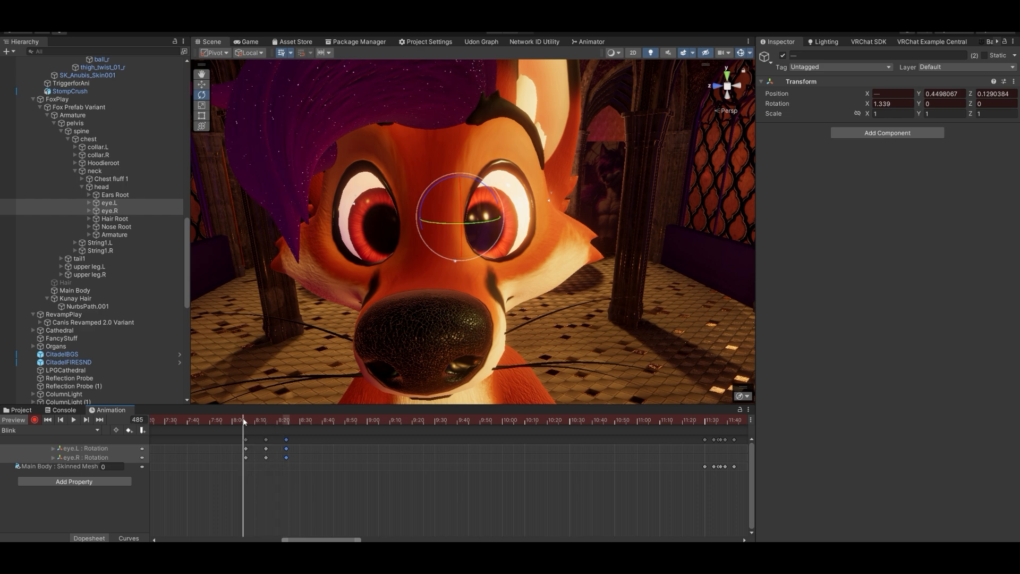
Expand both eye rotation tracks and re-pose the eyes at frame 495 to about -15.2, -20.1, 6.8.
click(228, 453)
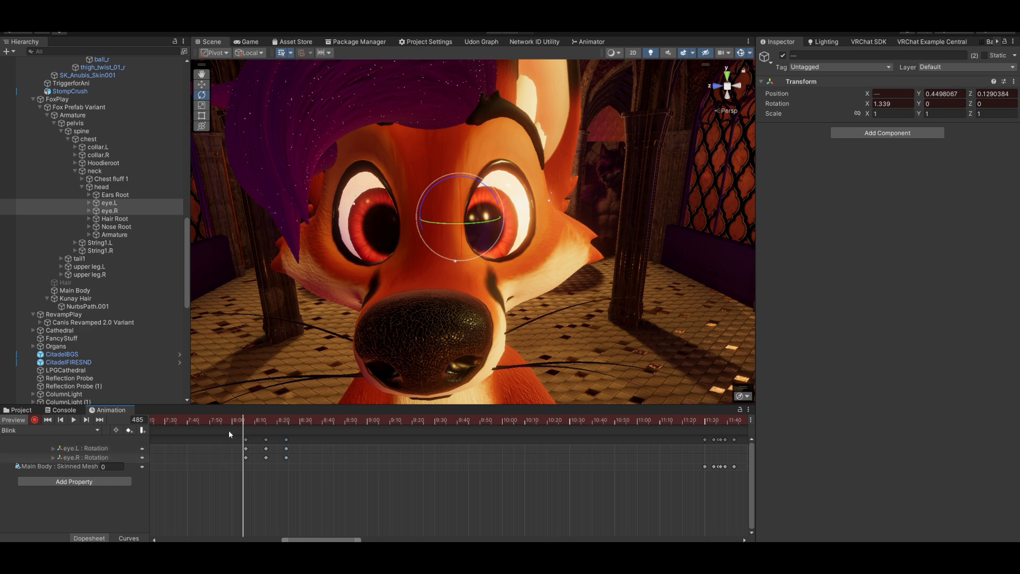
click(53, 448)
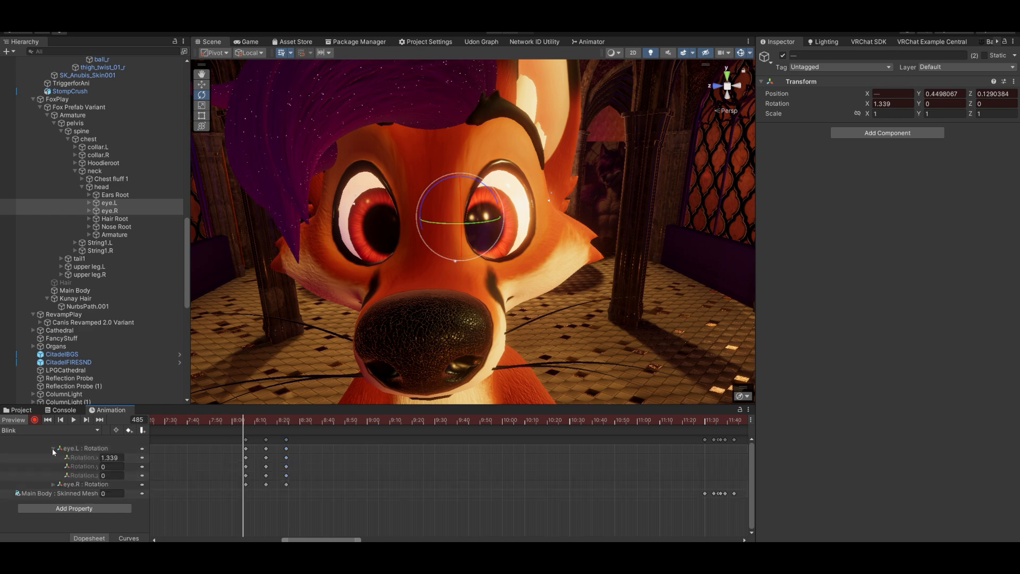
click(54, 484)
mouse_move(238, 420)
mouse_down()
mouse_move(294, 427)
mouse_move(255, 434)
mouse_move(241, 423)
mouse_up()
click(34, 420)
click(34, 419)
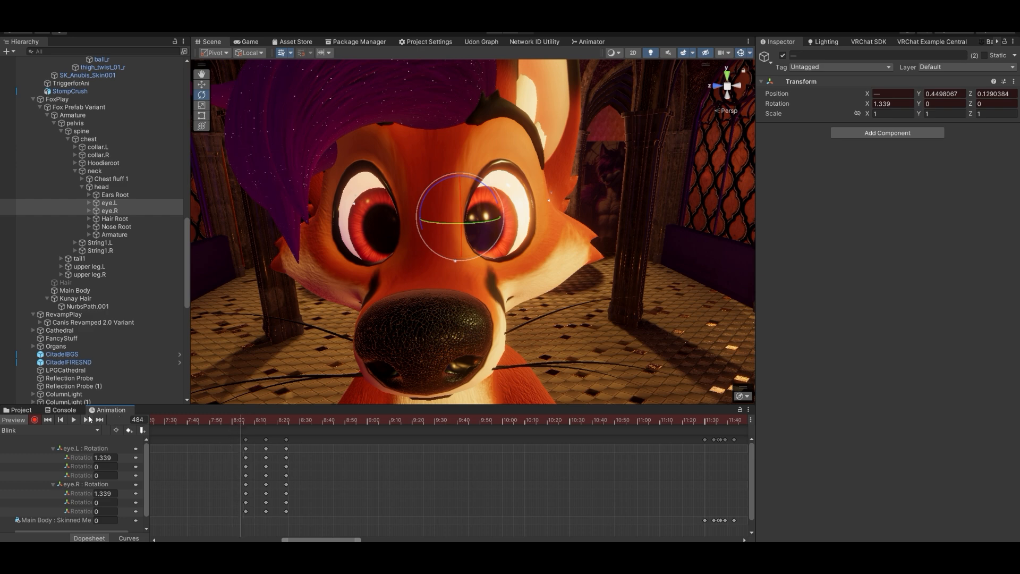
click(87, 420)
click(87, 420)
drag(460, 225, 486, 226)
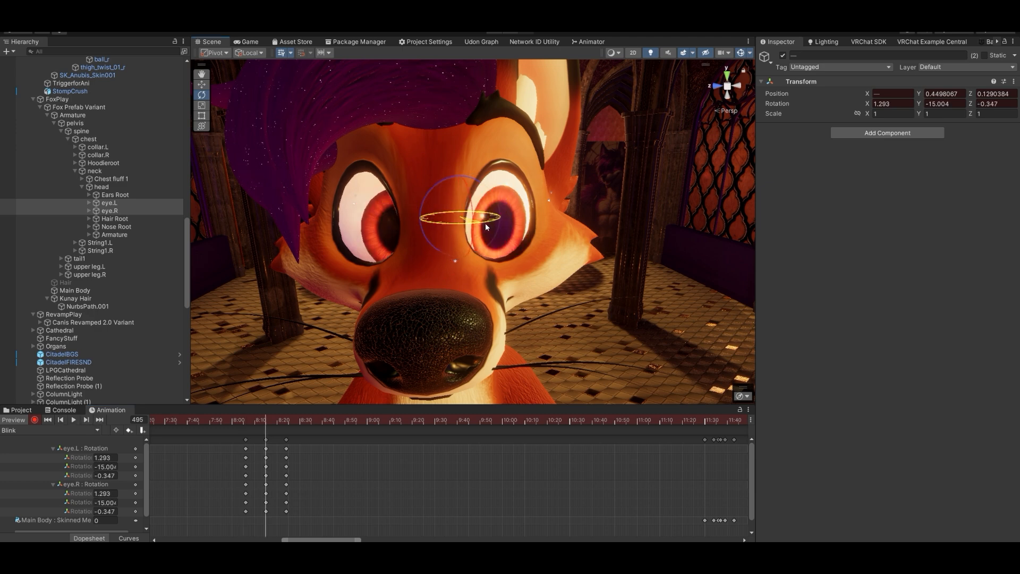
drag(485, 222, 486, 198)
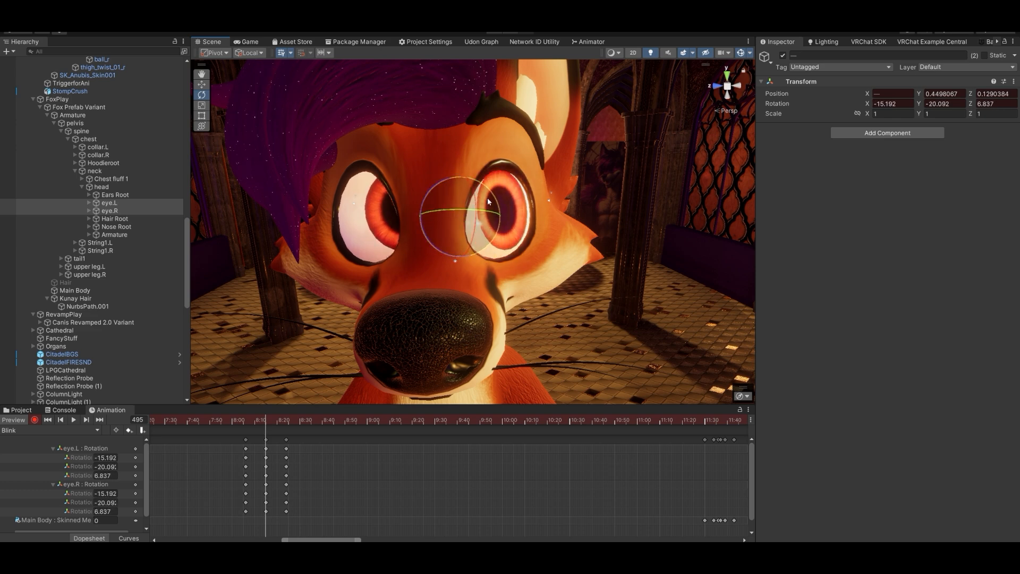
Scrub the eye movement keys around frame 486 and check the eye.L and eye.R bones in the hierarchy.
mouse_move(260, 424)
mouse_down()
mouse_move(288, 420)
mouse_move(245, 417)
mouse_up()
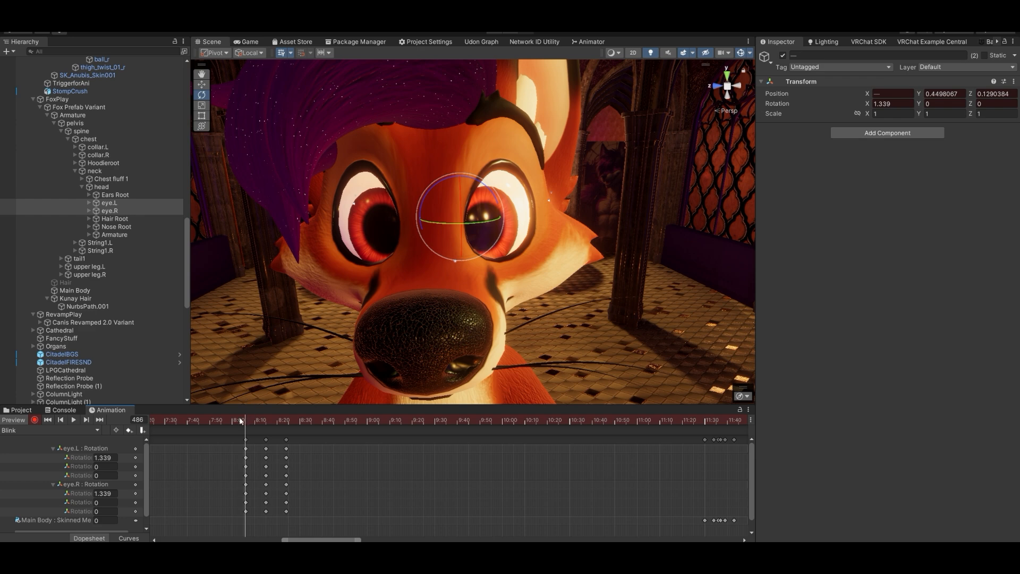
mouse_move(256, 423)
mouse_down()
mouse_move(282, 423)
mouse_move(231, 420)
mouse_move(250, 420)
mouse_up()
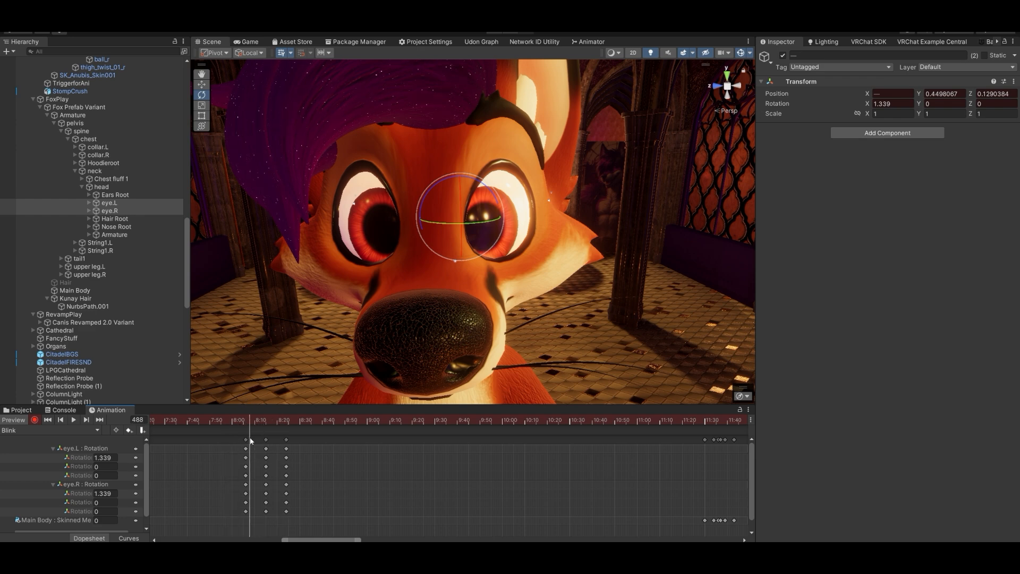
click(111, 203)
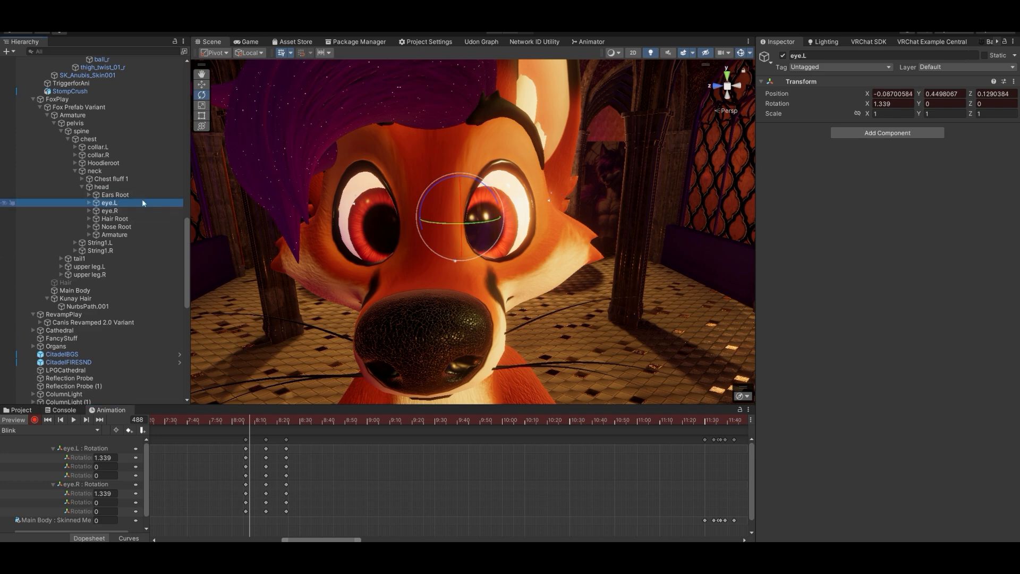
click(89, 209)
click(89, 203)
click(89, 203)
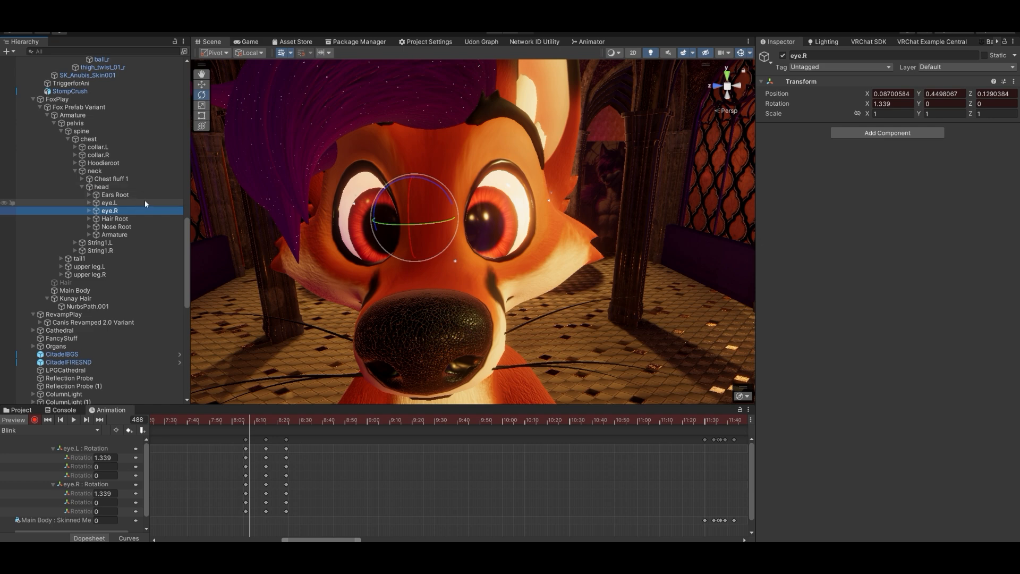
Inspect the Animator on Fox Prefab Variant and locate its Fox-FX controller among the project assets.
double_click(67, 107)
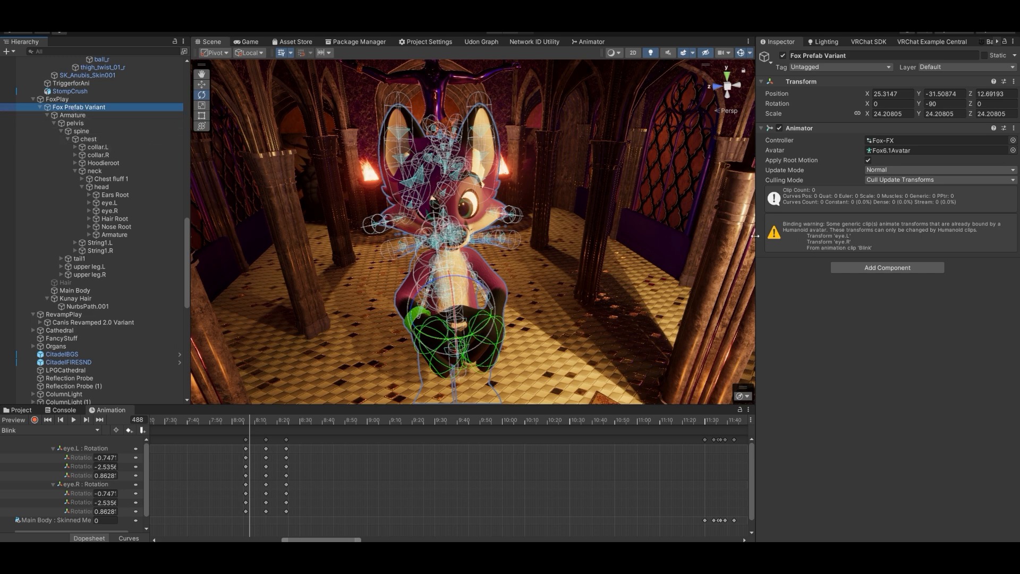
click(897, 140)
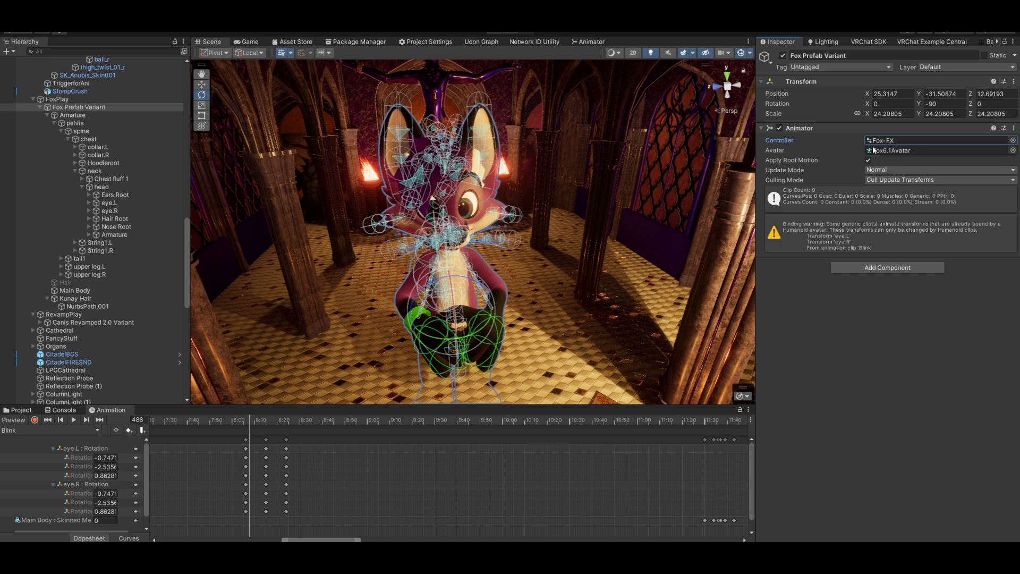
click(19, 410)
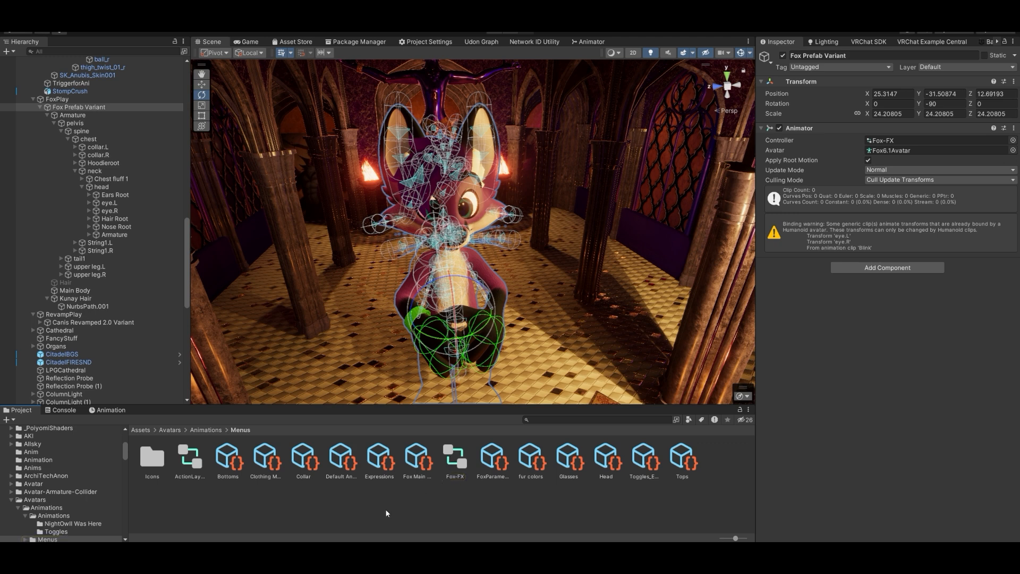
Create an Animator Controller named FoxControl in the 2025/CharAnims folder.
scroll(69, 475, up, 10)
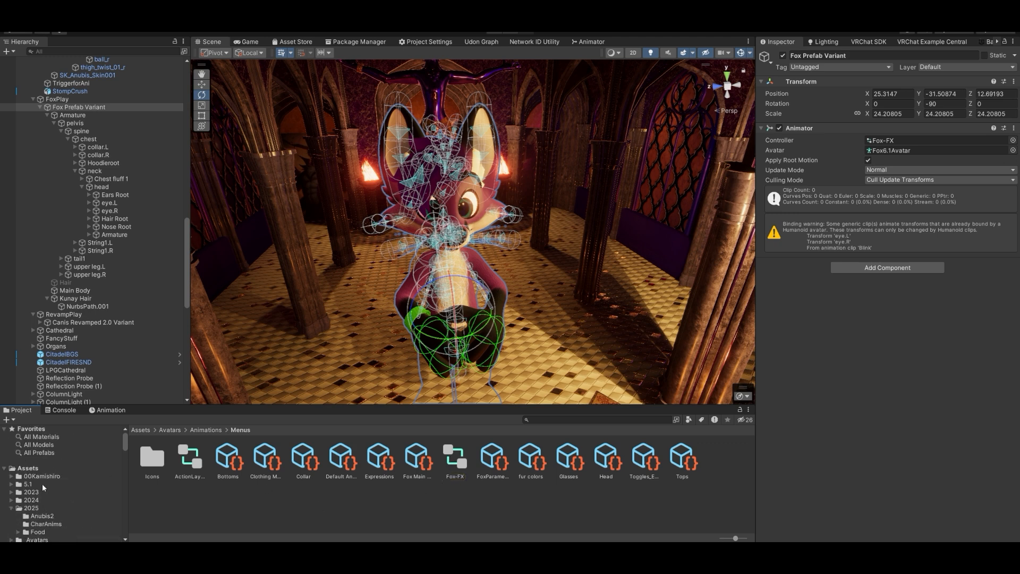
click(39, 531)
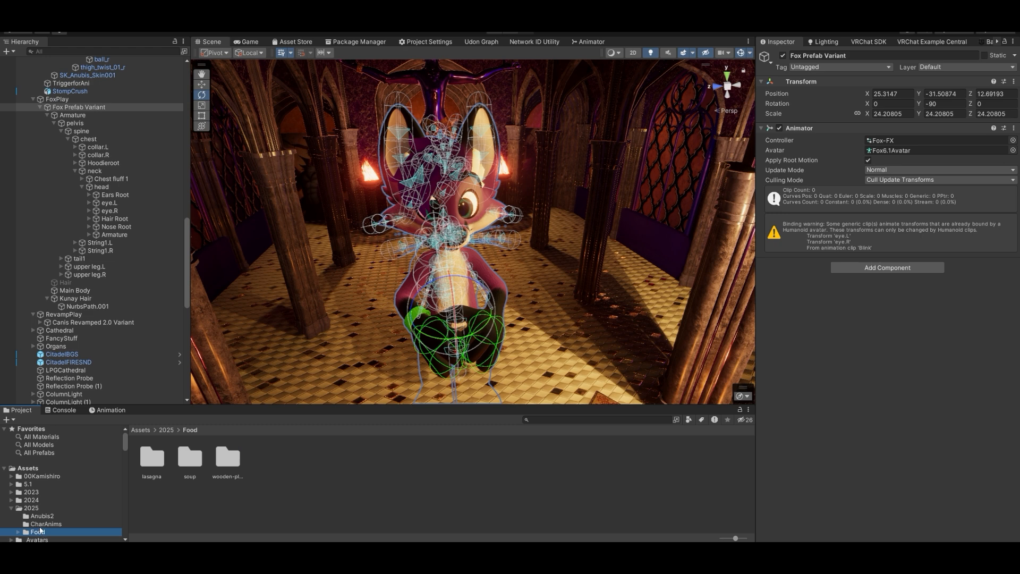
click(46, 524)
right_click(200, 480)
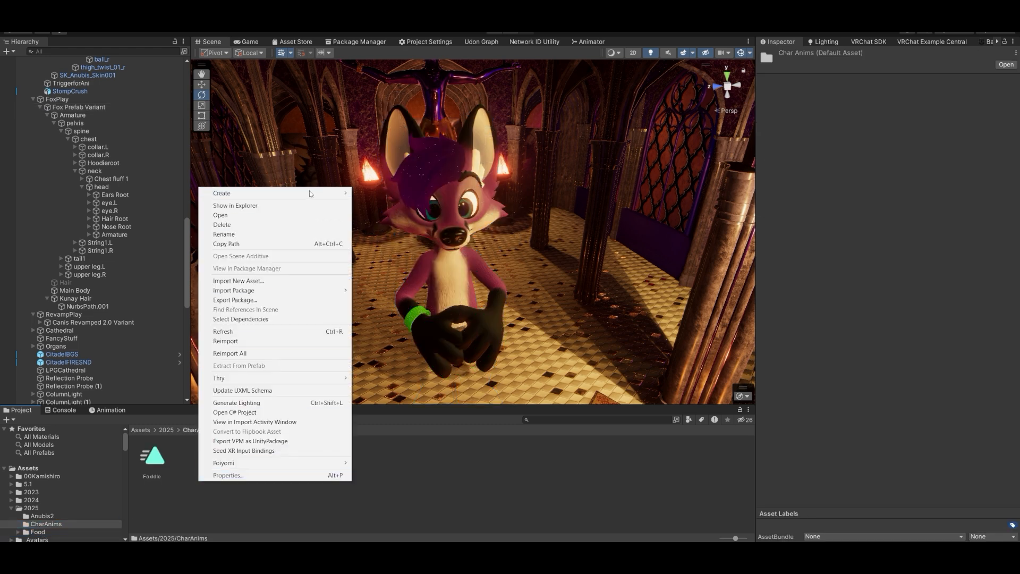
mouse_move(319, 193)
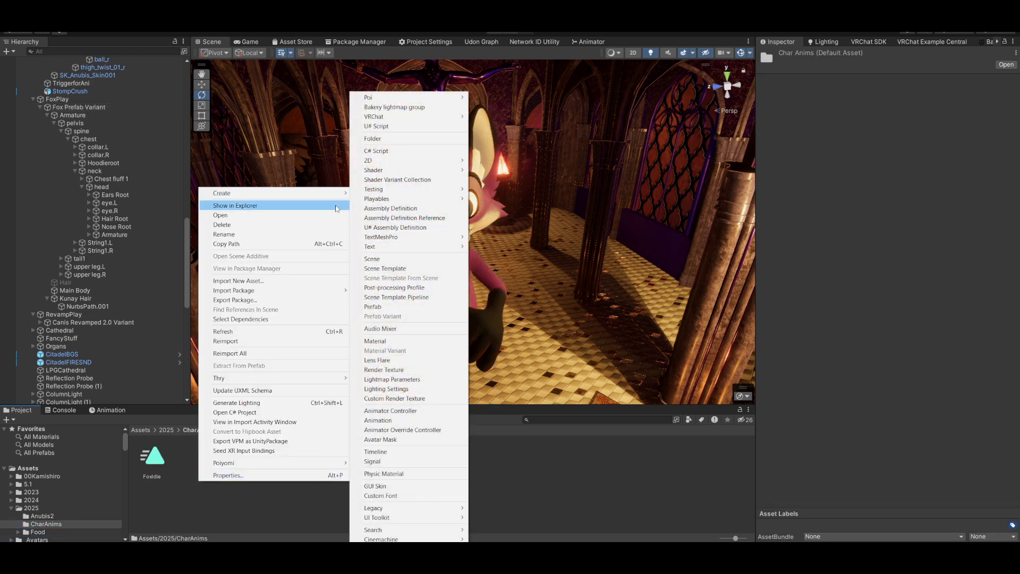
click(404, 412)
text(FoxControl)
key(Return)
Assign FoxControl as the Animator controller of Fox Prefab Variant and open its state graph.
click(79, 107)
drag(157, 457, 891, 141)
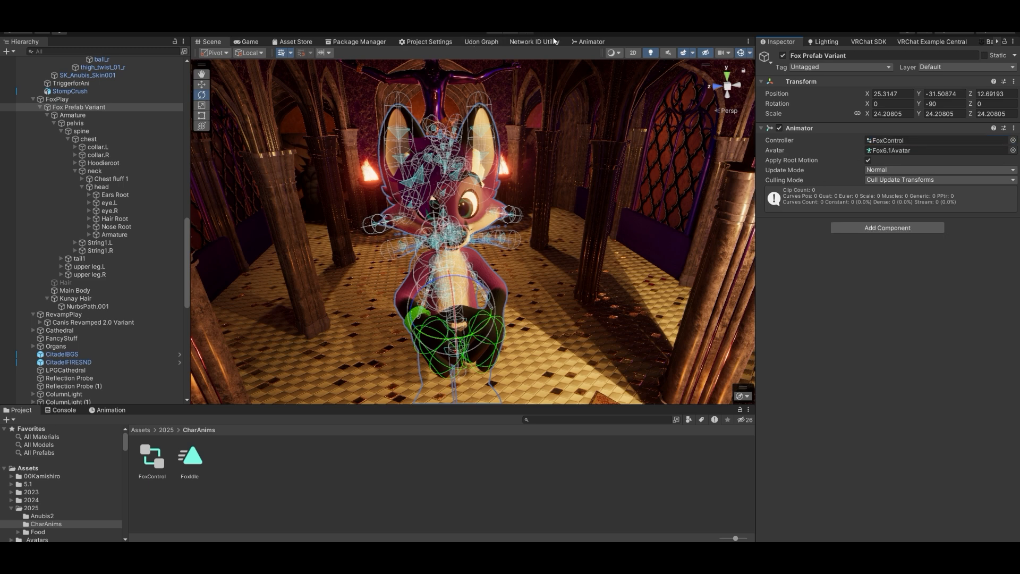
click(582, 41)
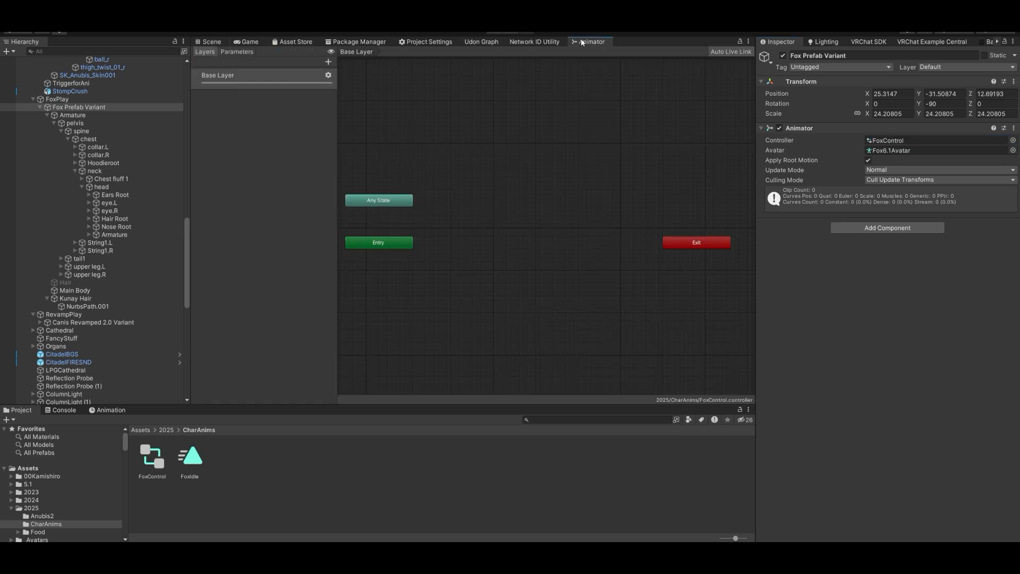
Return to the scene, select Fox Prefab Variant with the Move tool active, and view its bone gizmos up close.
click(208, 42)
click(410, 231)
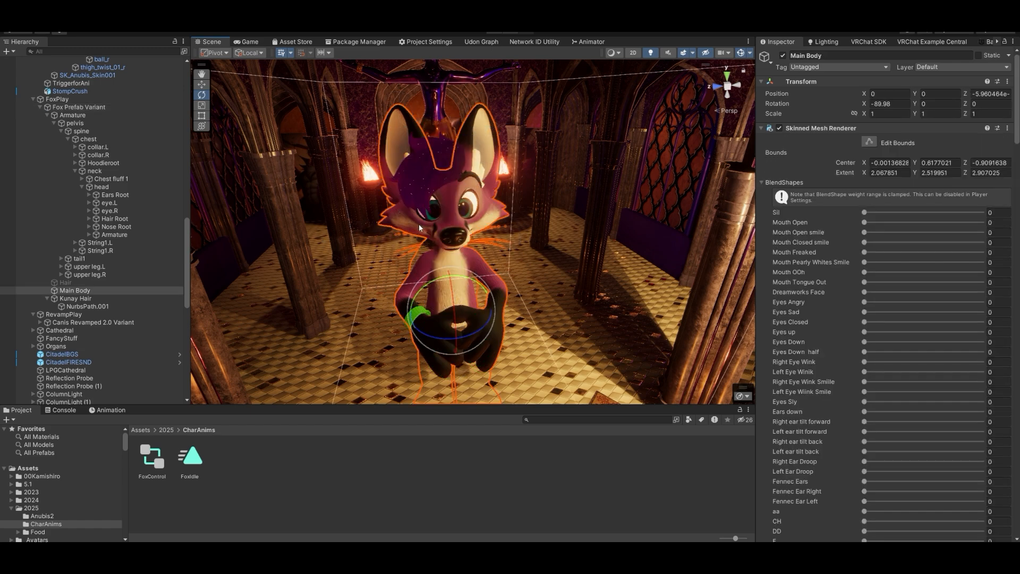
click(74, 109)
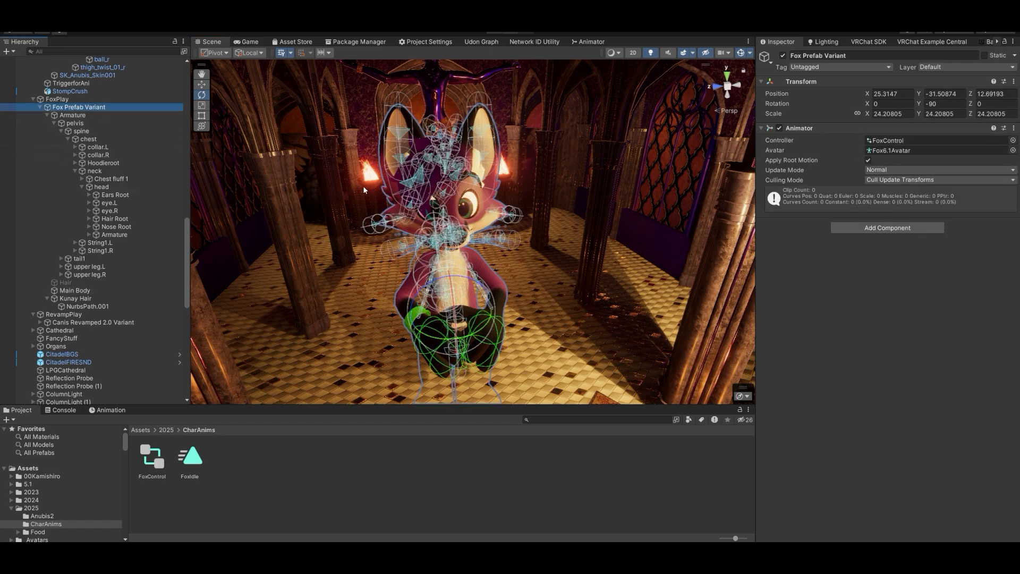
key(w)
mouse_move(514, 284)
right_down()
mouse_move(531, 327)
mouse_move(375, 368)
mouse_move(330, 348)
mouse_move(395, 371)
mouse_move(425, 303)
mouse_move(462, 318)
mouse_move(515, 274)
right_up()
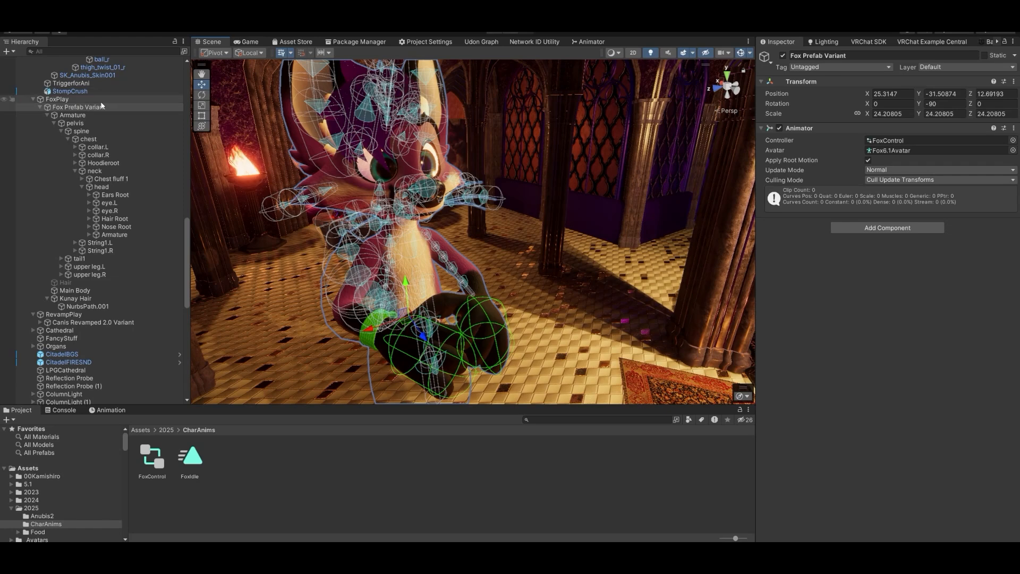
Select the fox's Armature and examine its VRC Phys Bone components through to the hand colliders.
click(90, 113)
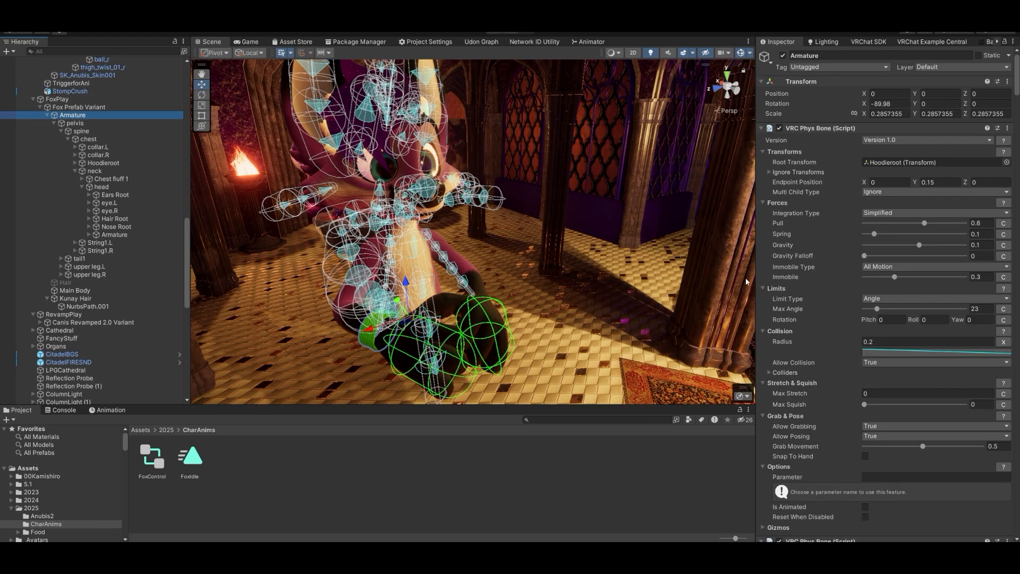
scroll(811, 297, down, 10)
scroll(812, 301, down, 10)
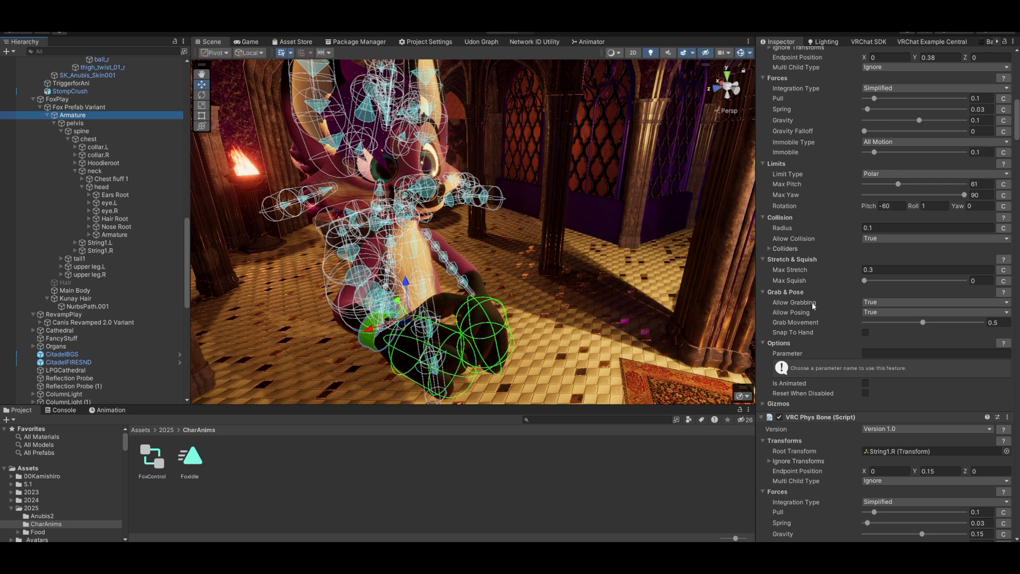
scroll(811, 304, down, 6)
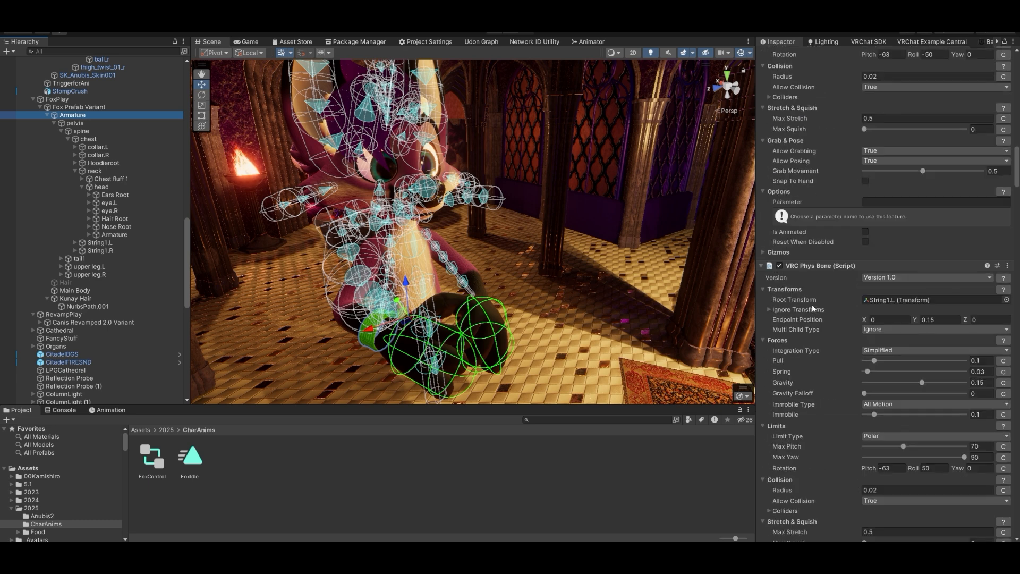
scroll(811, 306, down, 5)
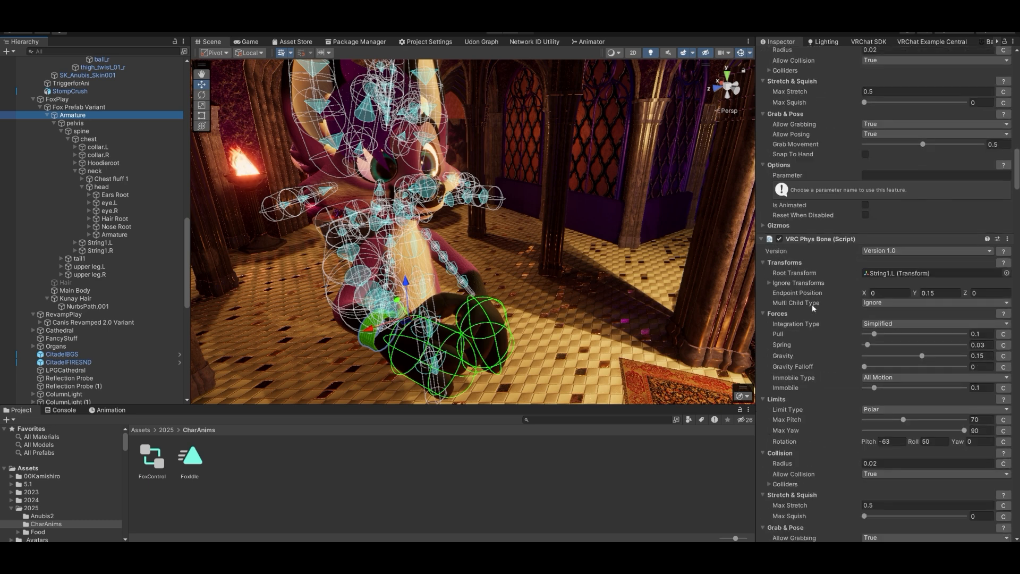
scroll(813, 307, down, 15)
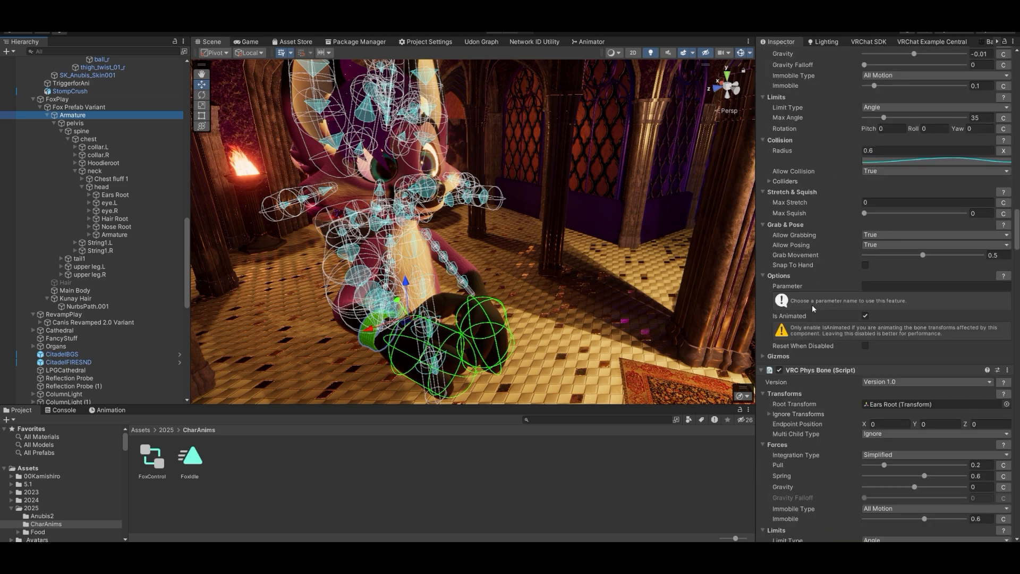
scroll(812, 304, down, 20)
scroll(810, 312, down, 3)
drag(1016, 294, 1009, 520)
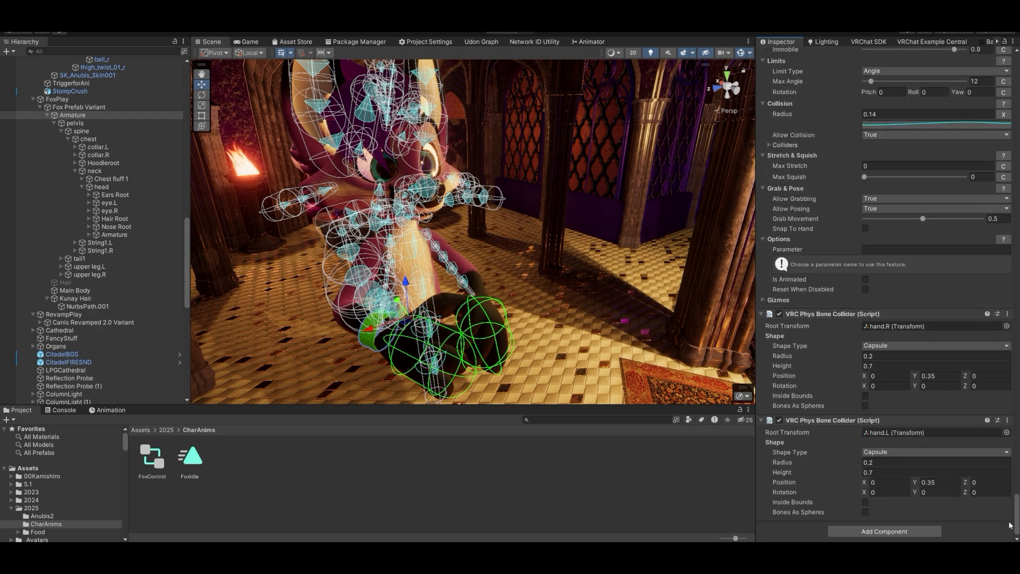
Return to the start of the Armature's Phys Bone components, check the spine bone, and view the fox from another angle.
drag(1010, 524, 945, 117)
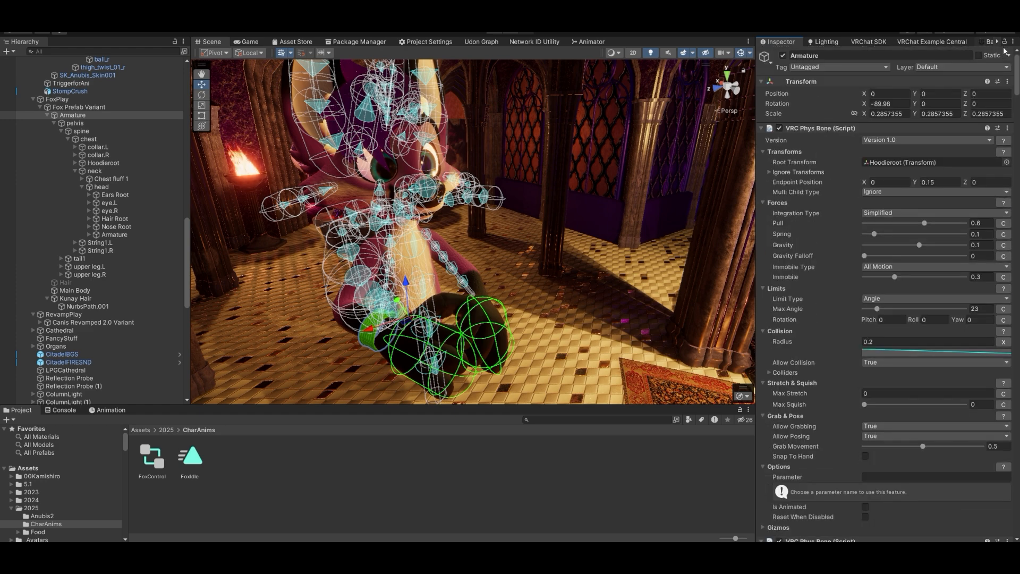
right_drag(558, 211, 522, 202)
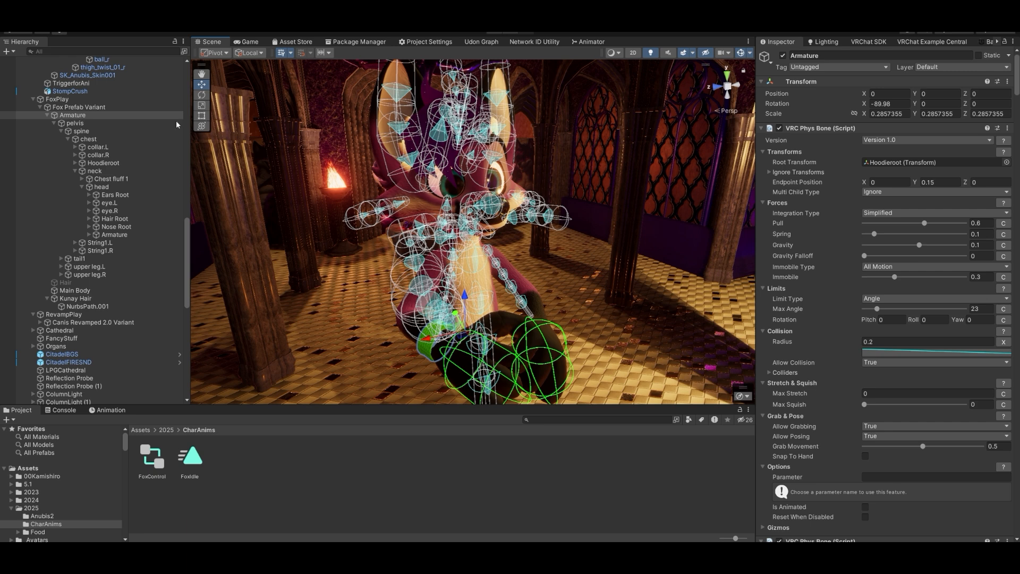
click(84, 131)
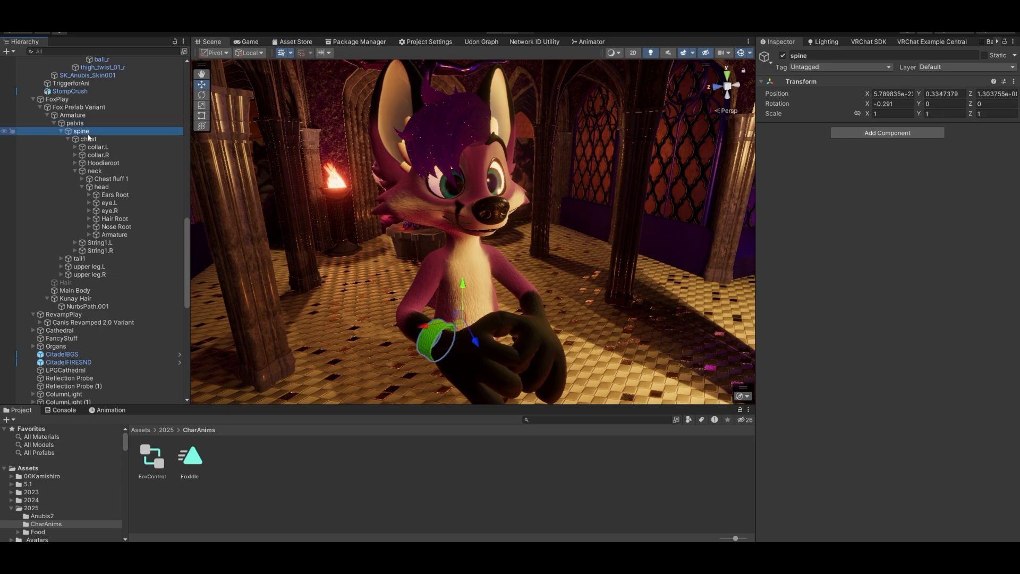
click(78, 116)
right_drag(298, 212, 486, 329)
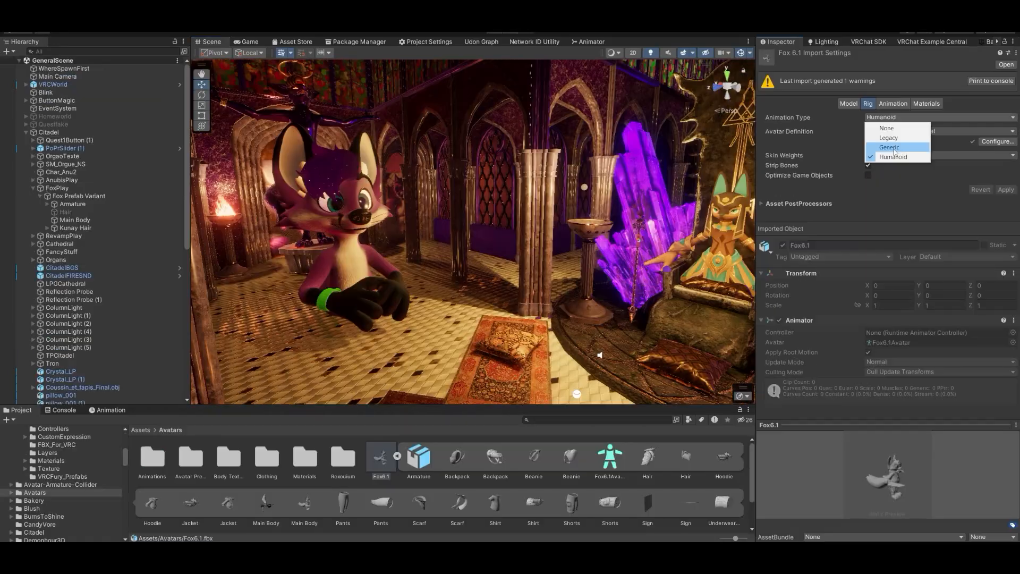
Try the Generic and None animation types on the Fox6.1 model's rig, applying each one.
click(899, 179)
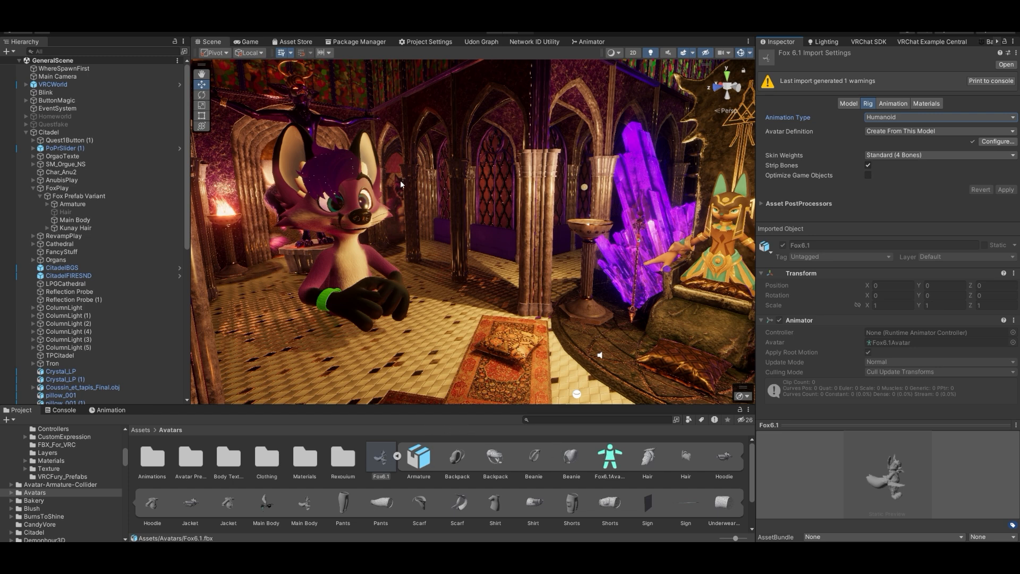
click(903, 117)
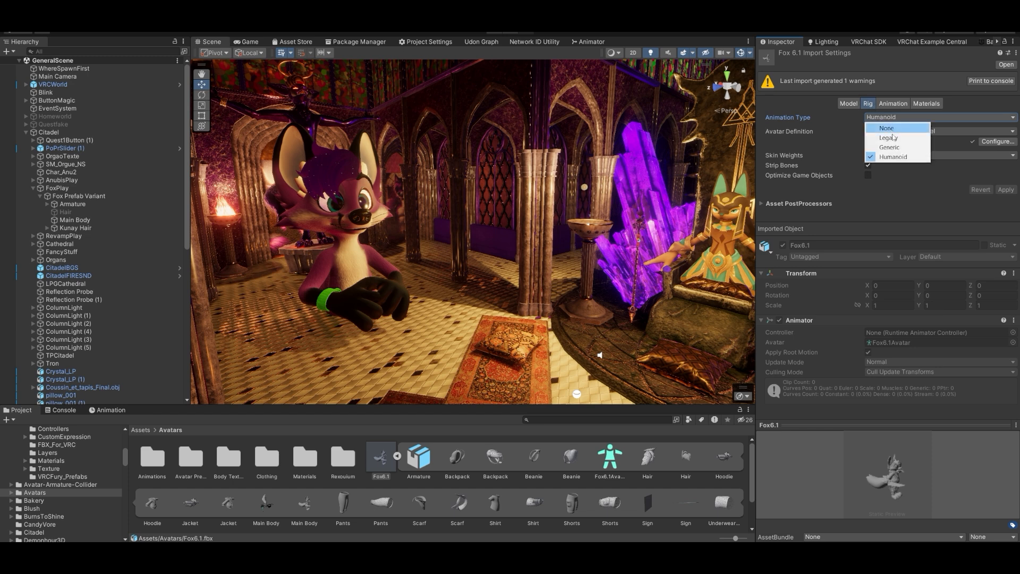
click(900, 148)
click(1001, 184)
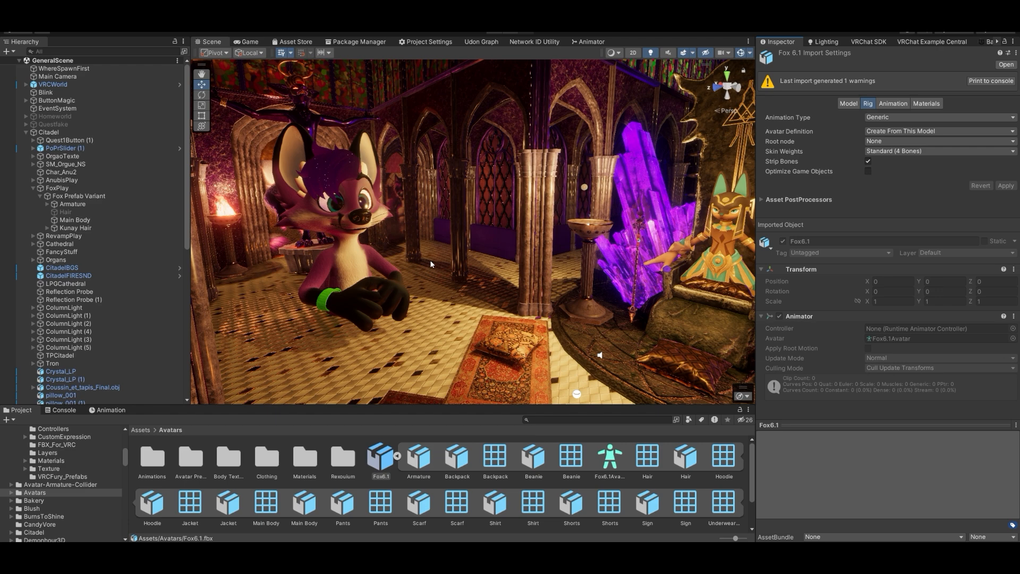
click(888, 117)
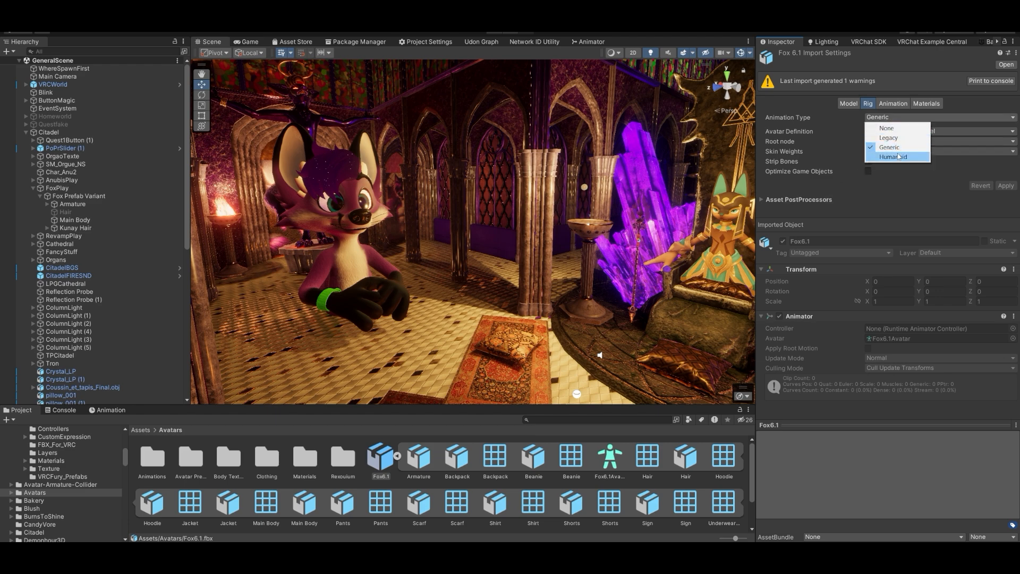
click(886, 128)
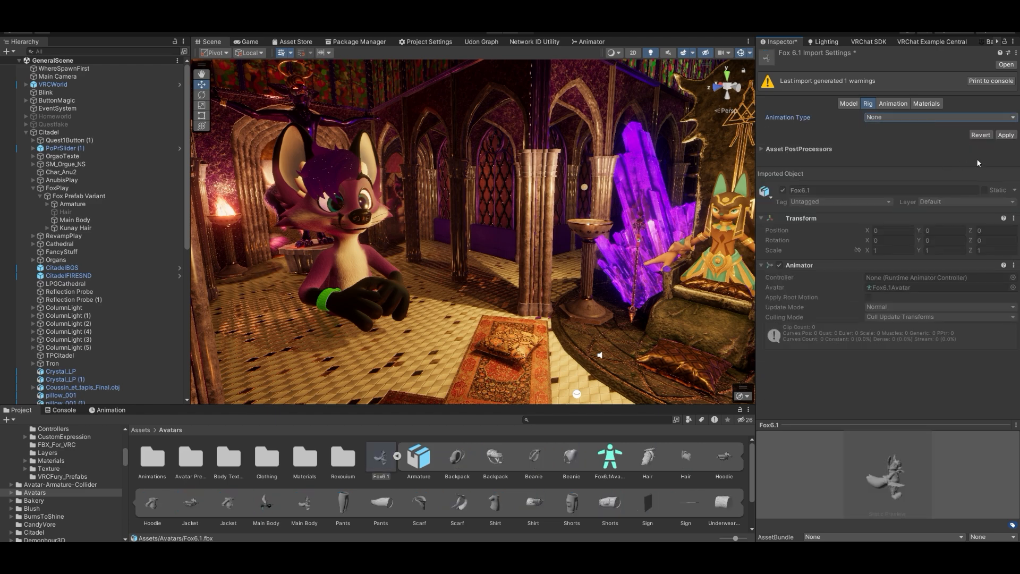
click(1004, 133)
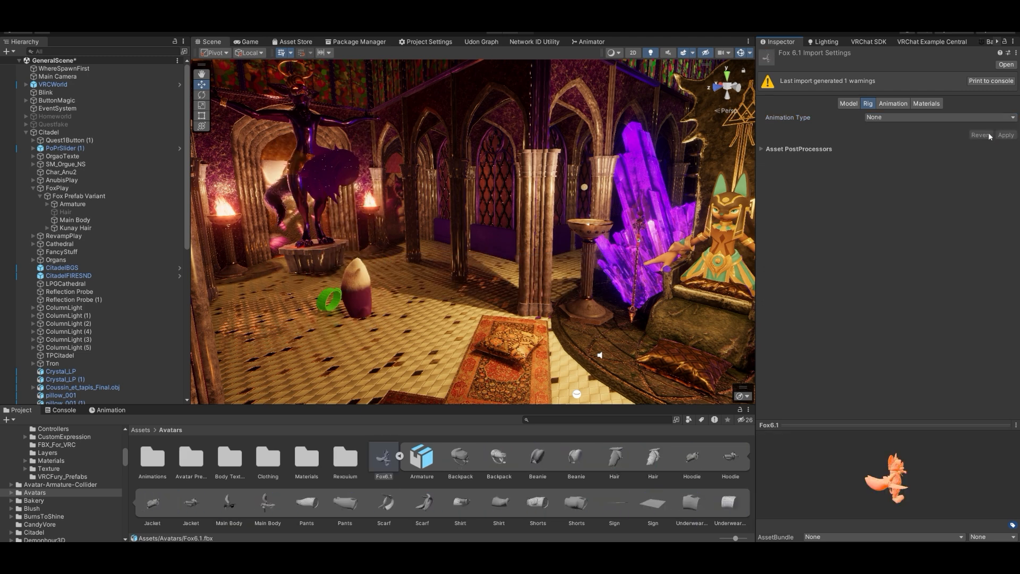
Set the Fox6.1 rig's animation type to Humanoid with its avatar created from this model, and apply it.
click(891, 117)
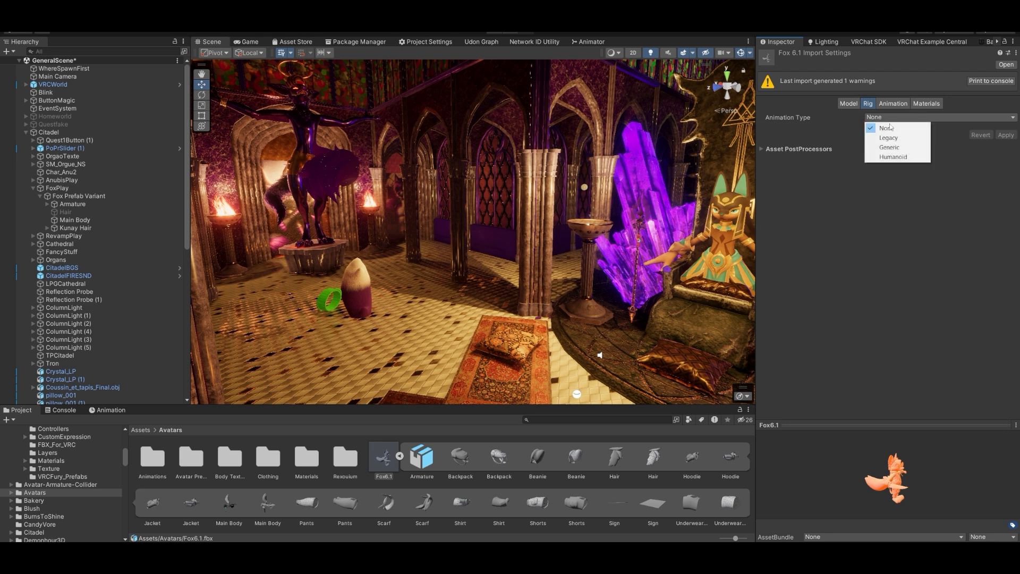
click(893, 156)
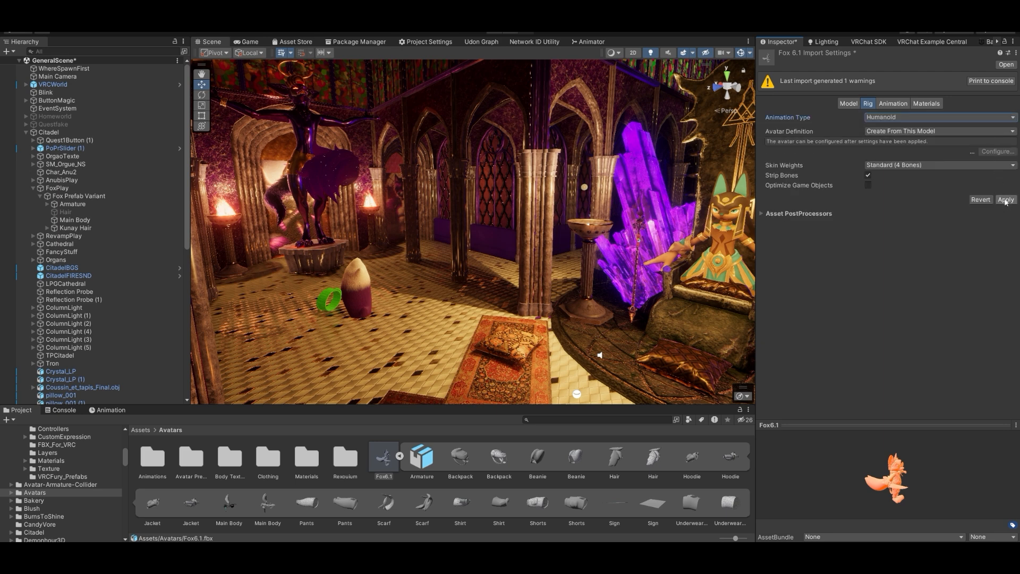
click(927, 131)
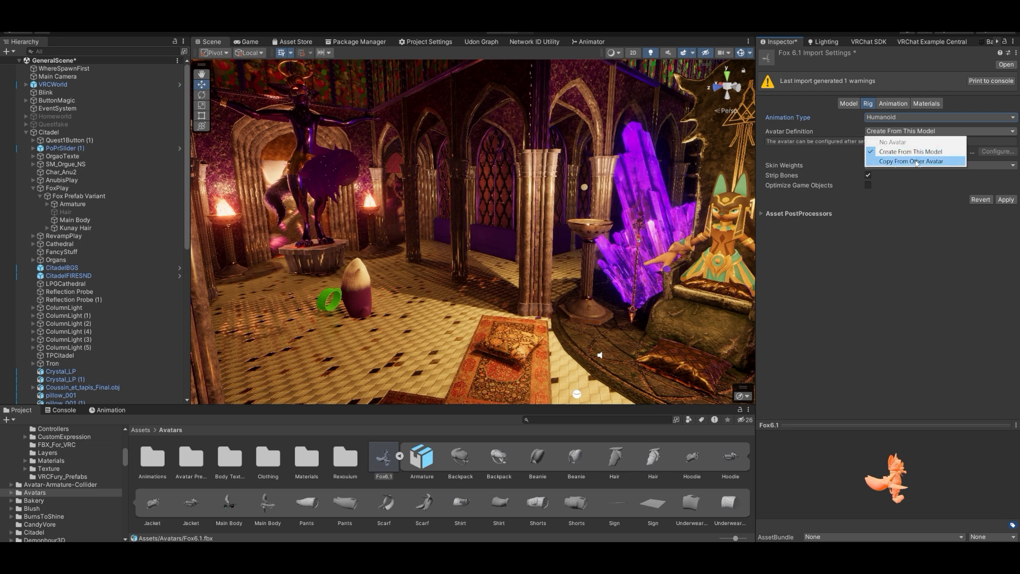
click(946, 228)
click(1006, 199)
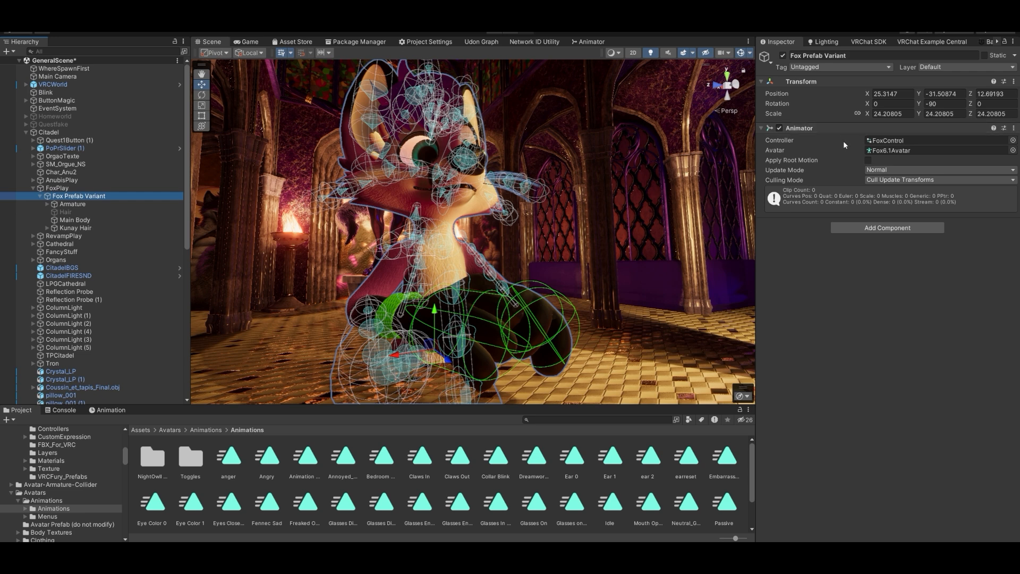
Locate the Fox6.1Avatar asset used by Fox Prefab Variant, open its avatar configuration and examine the body bone mapping.
click(887, 151)
click(619, 458)
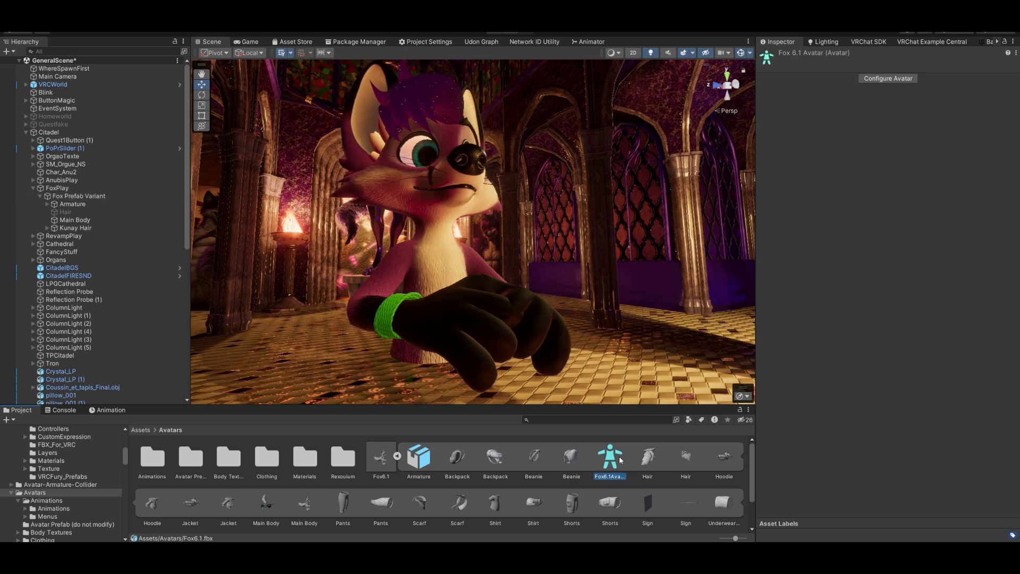
click(900, 79)
alt+drag(539, 270, 722, 282)
scroll(653, 236, up, 5)
scroll(652, 237, down, 5)
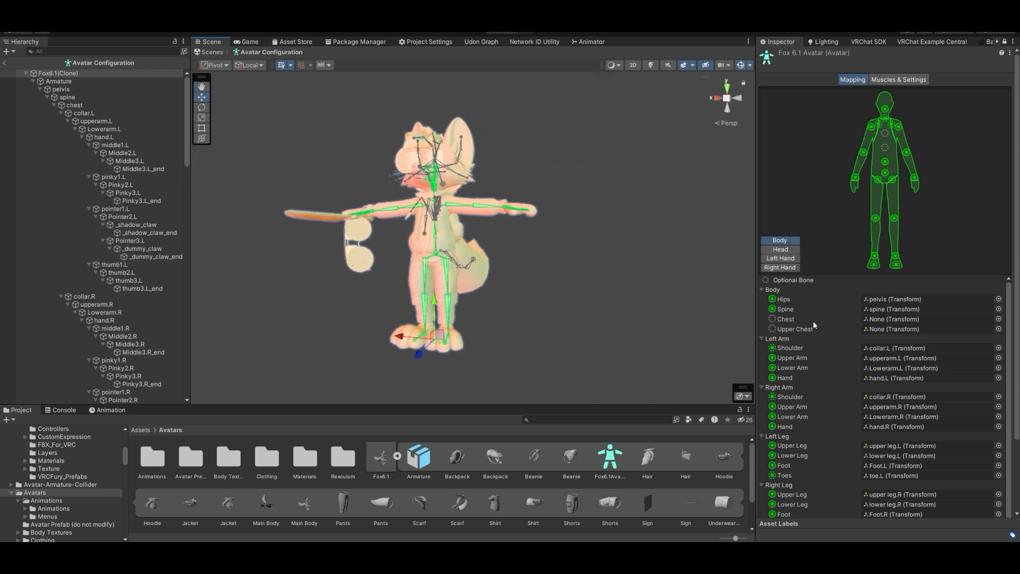
scroll(817, 345, down, 1)
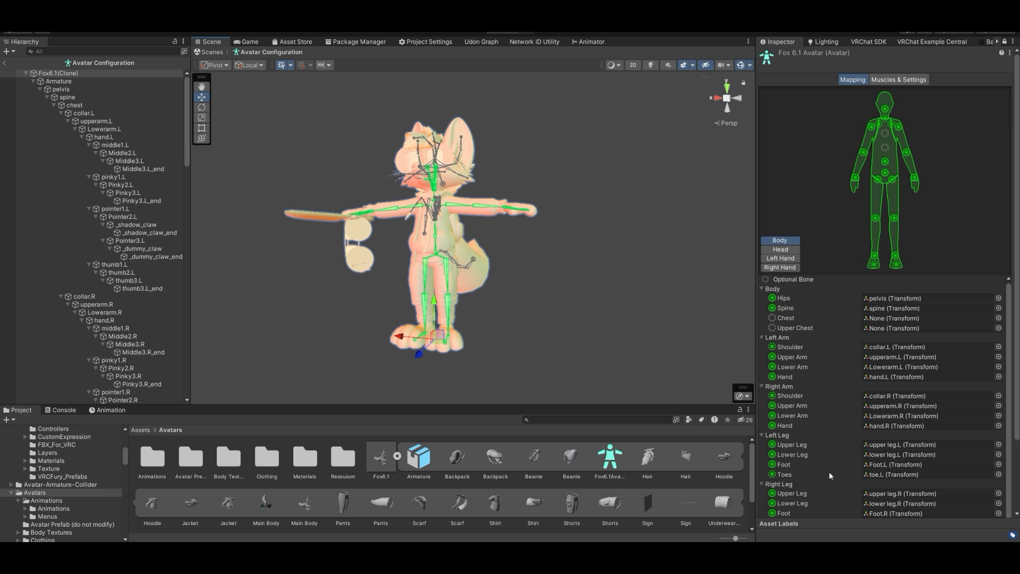
Compare the avatar's pose in Muscles & Settings with its pose in the bone mapping.
click(896, 80)
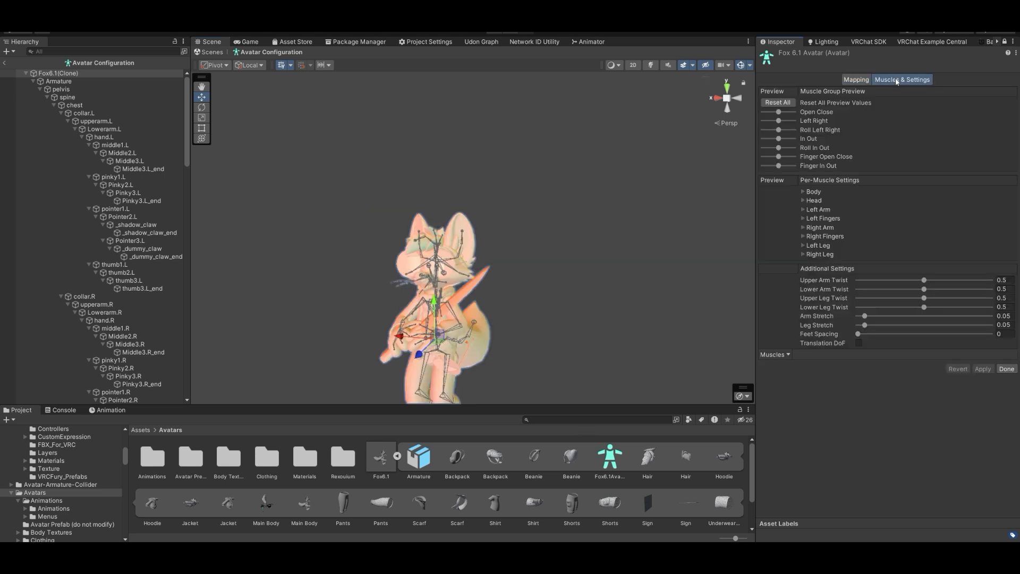
right_drag(644, 175, 633, 198)
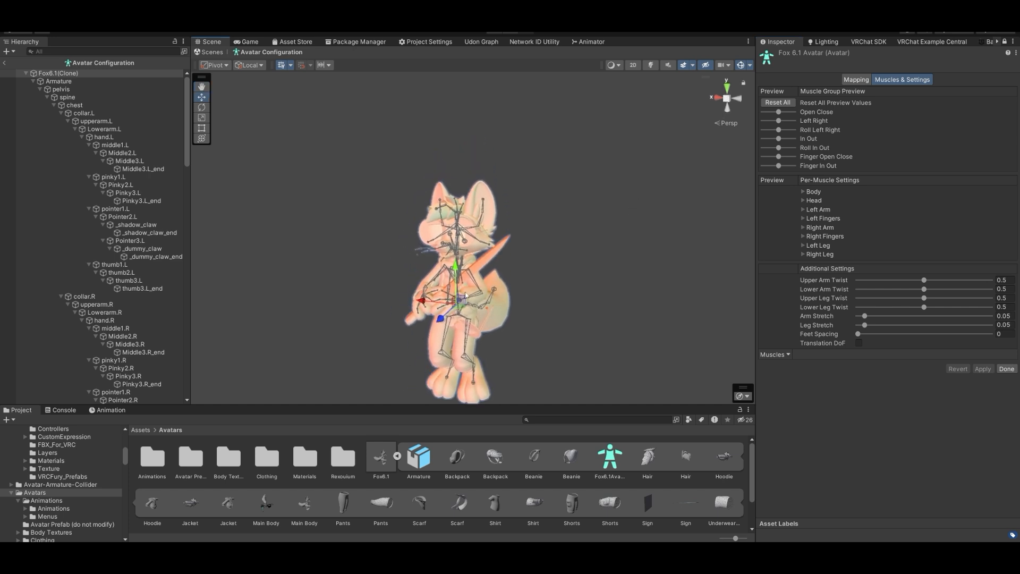
click(856, 80)
click(897, 81)
Enforce the T-pose in the fox avatar's bone mapping, apply it and finish the avatar configuration.
click(856, 80)
click(803, 494)
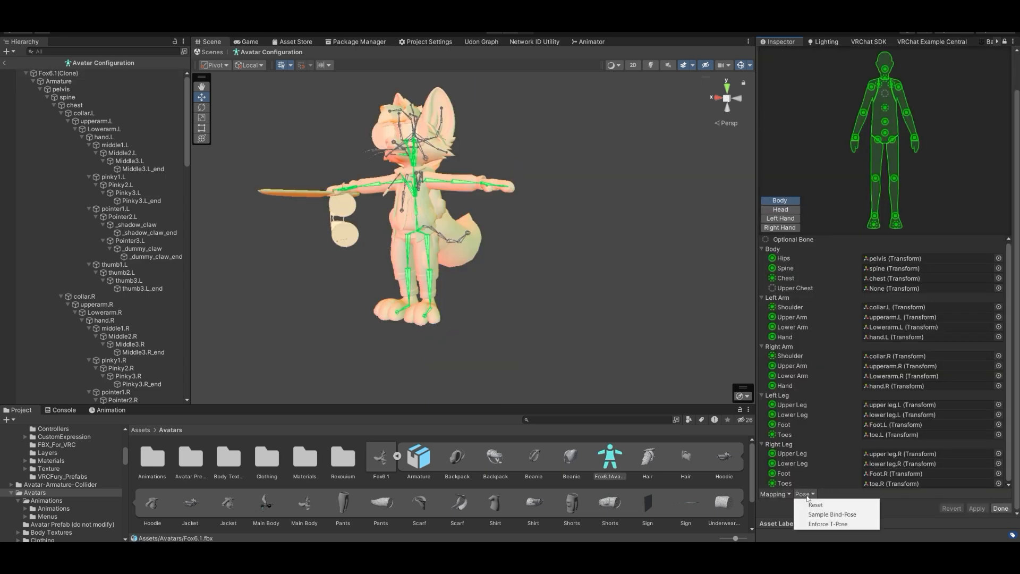
click(827, 524)
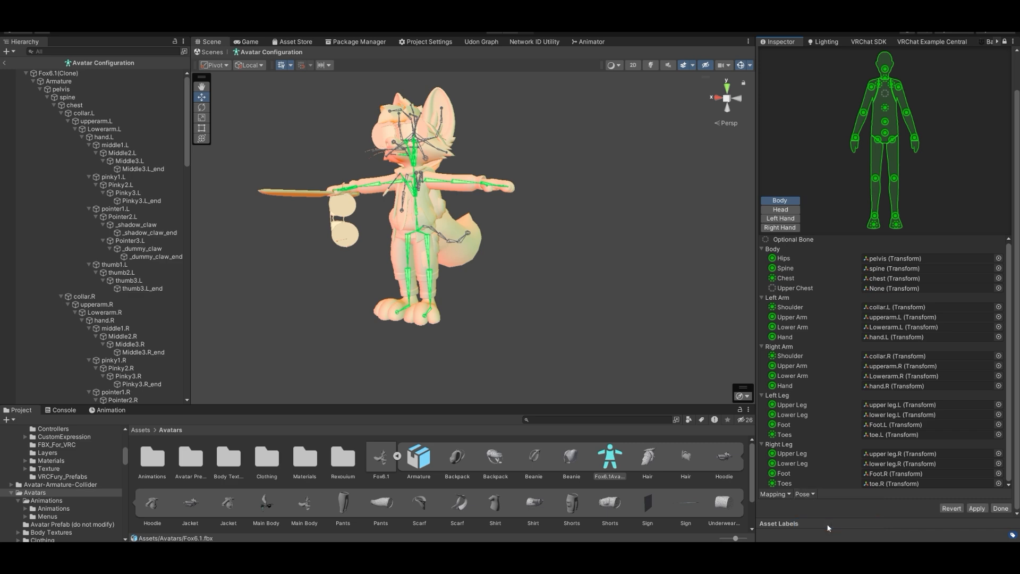
click(976, 507)
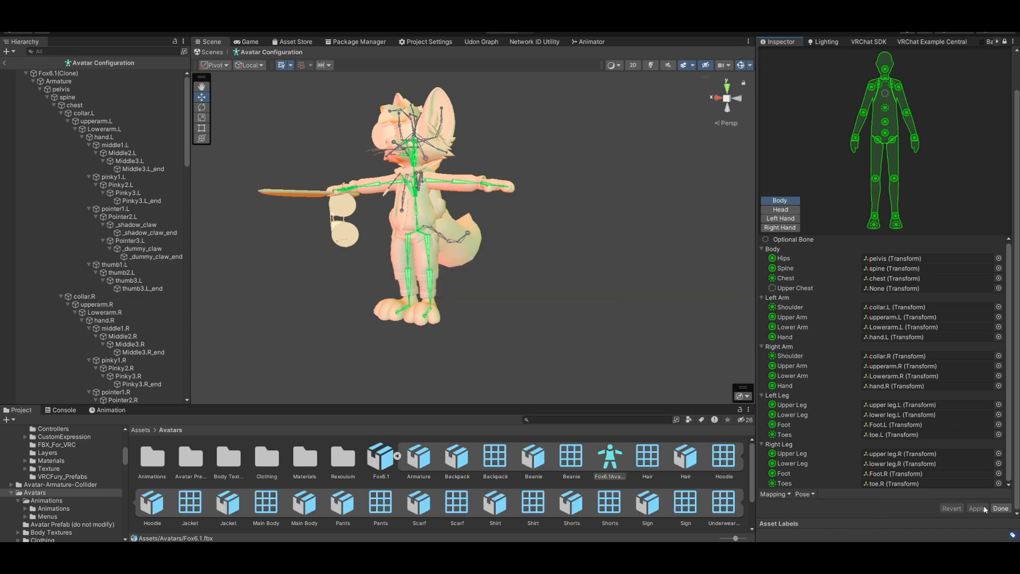
click(999, 508)
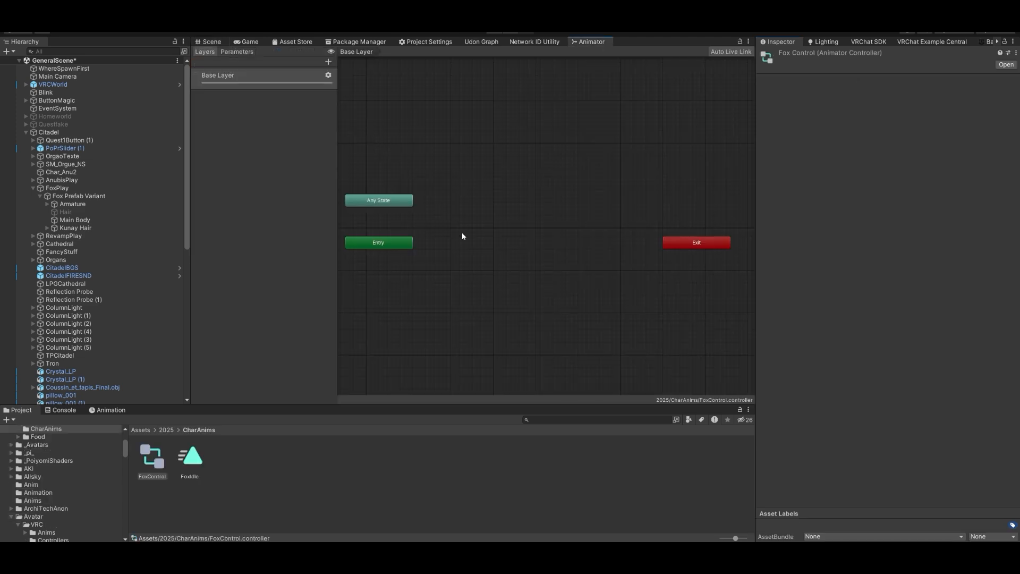
Add an empty default state to the Base Layer of the FoxControl controller and select it.
right_click(462, 236)
mouse_move(484, 242)
click(582, 243)
click(521, 247)
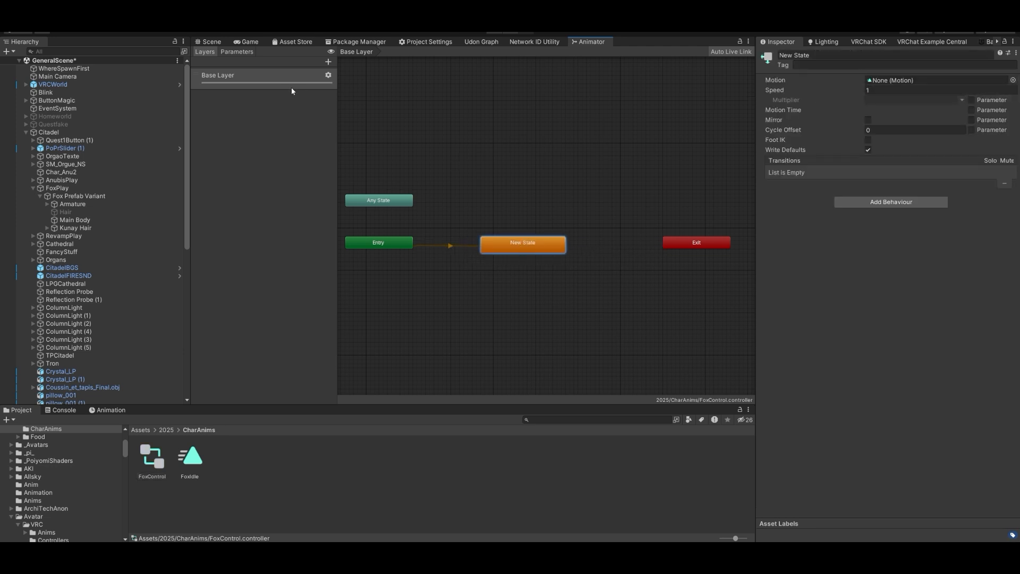
Add a layer named Eyes to FoxControl and raise its weight to full.
click(224, 43)
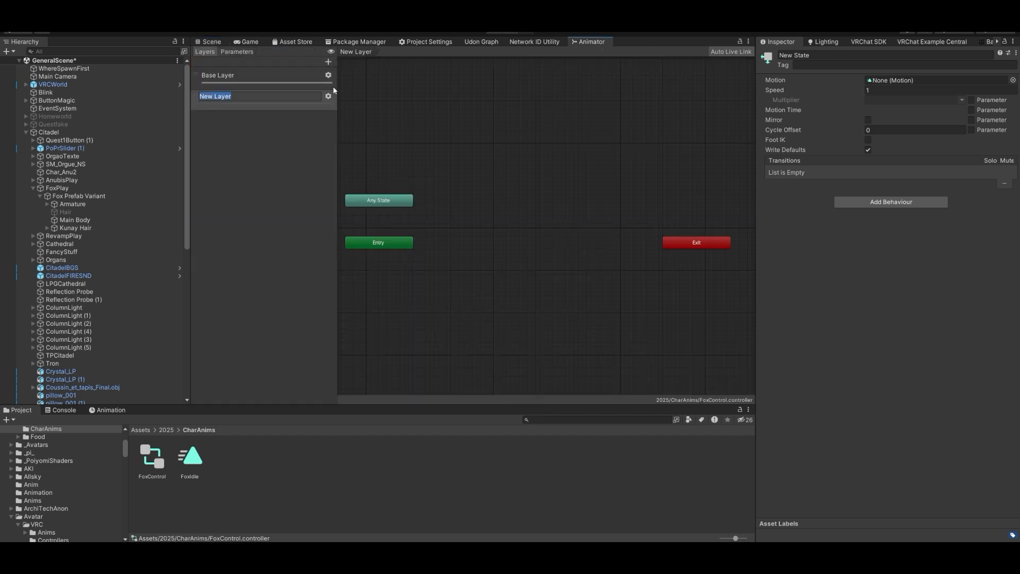
text(Eyes)
key(Return)
click(328, 96)
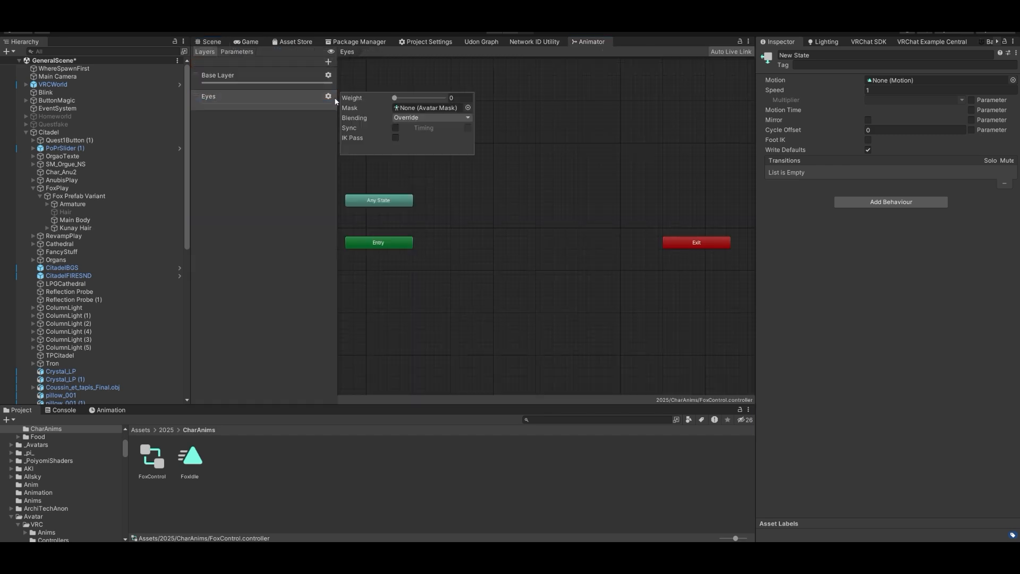
Search the project assets for "blink" and add the Blink clip as a state in the Eyes layer.
click(594, 419)
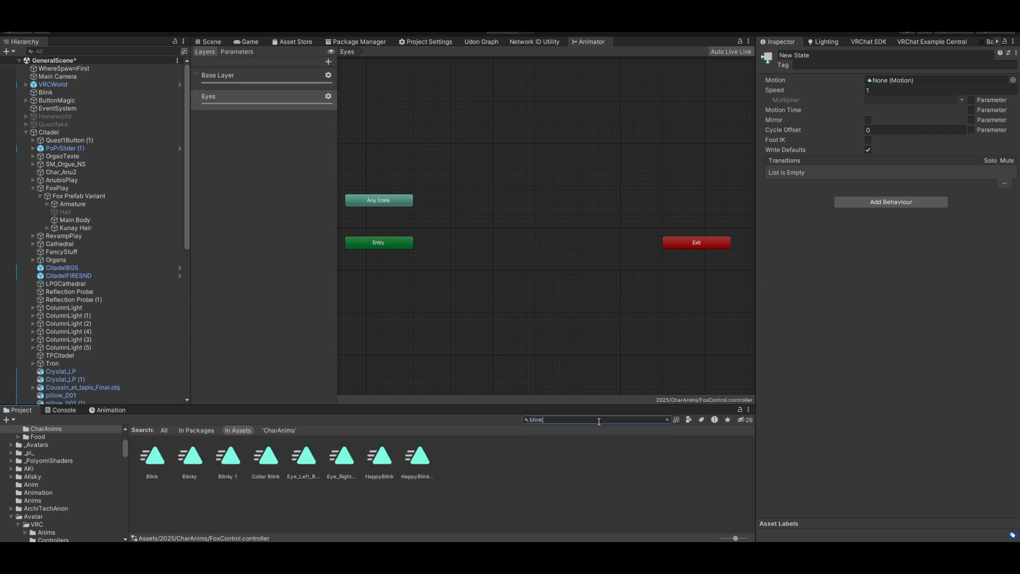
click(159, 459)
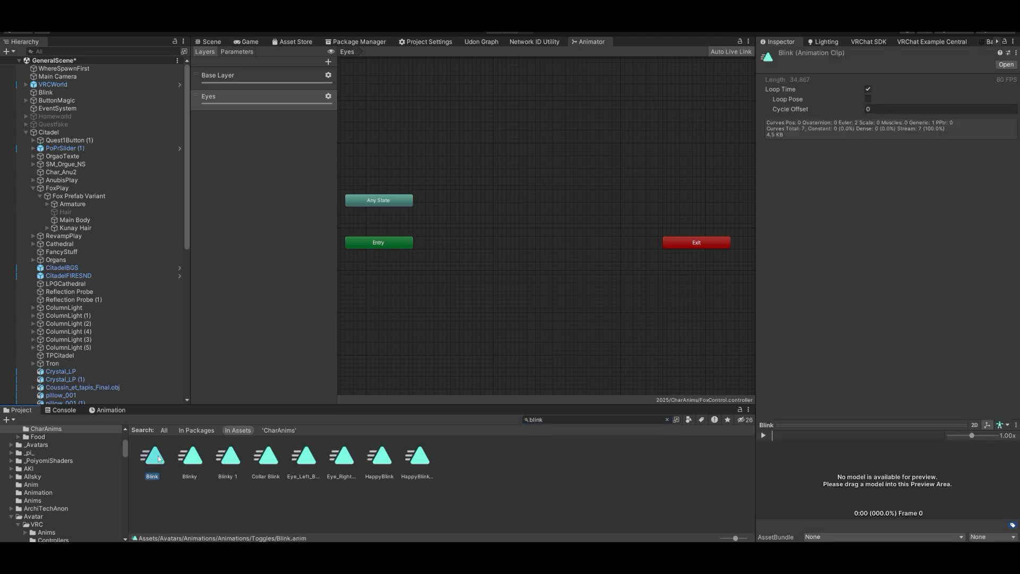
drag(158, 462, 518, 241)
Select the fox's Main Body in the scene and scrub through the Blink clip on its animation timeline.
click(212, 42)
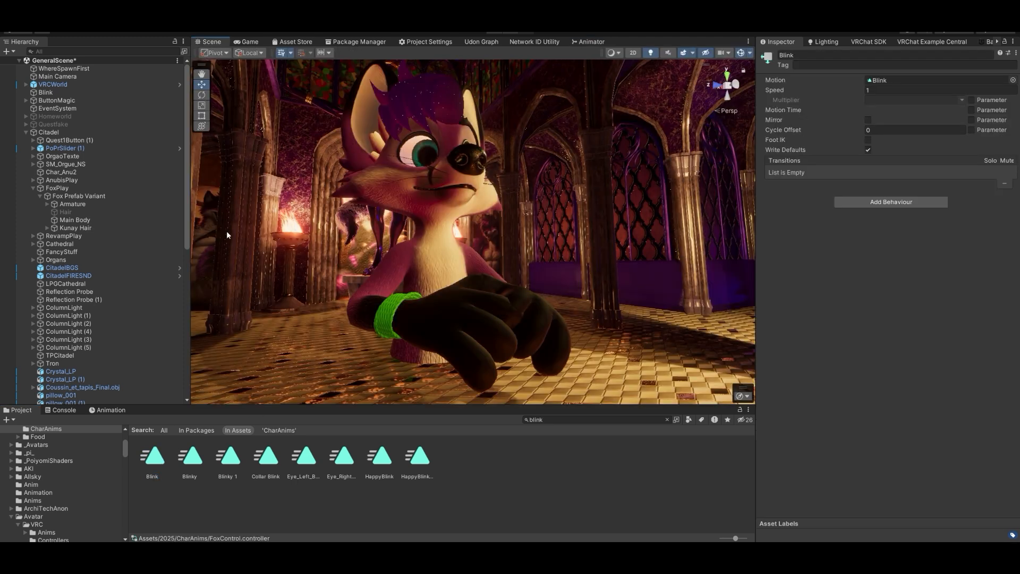
click(98, 412)
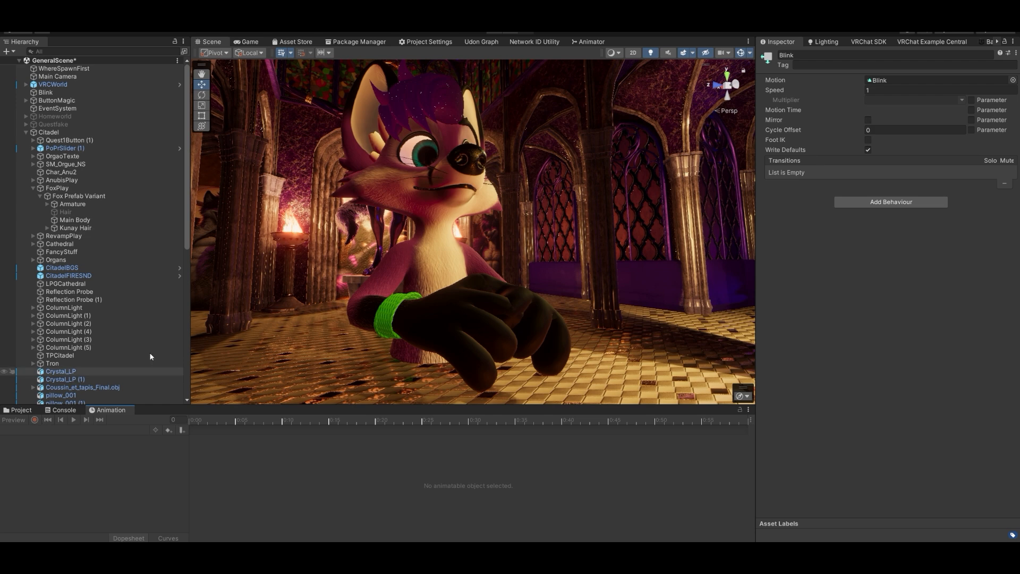
click(409, 172)
drag(298, 421, 265, 420)
click(65, 429)
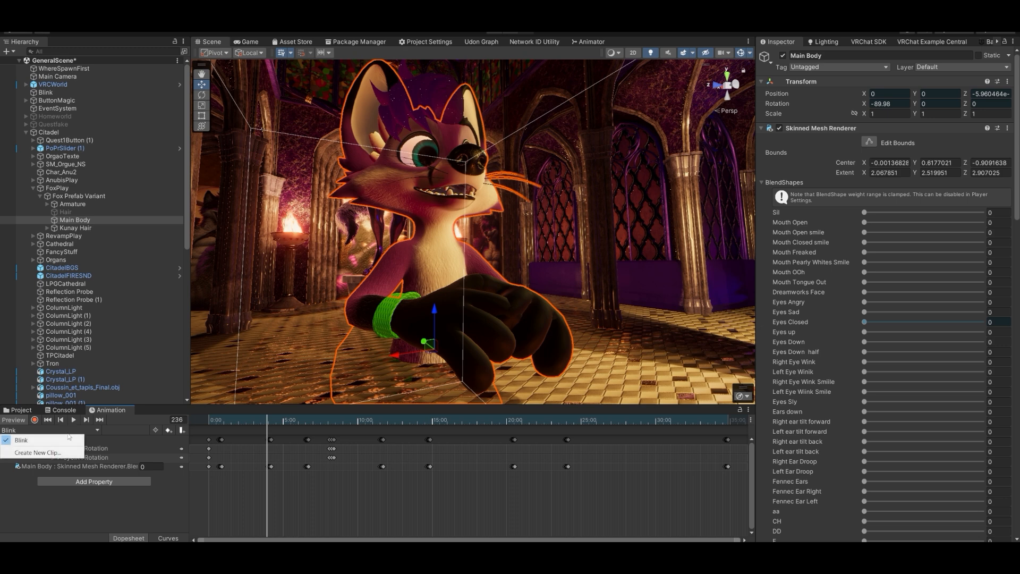
click(71, 439)
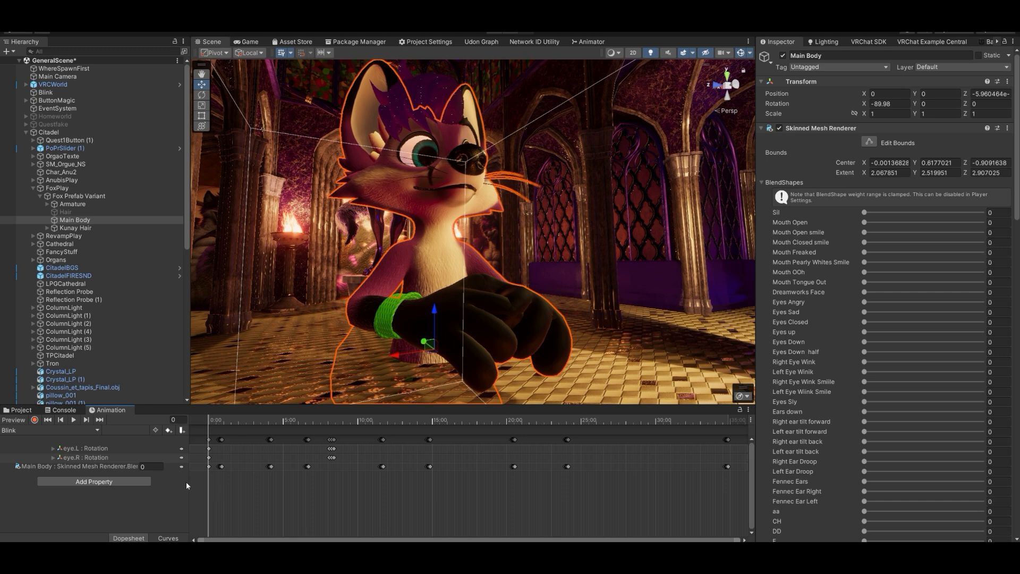
Widen the animation property list and examine the Blink clip's eye rotation and blend shape keys and the available clips.
drag(189, 482, 211, 486)
drag(247, 419, 173, 491)
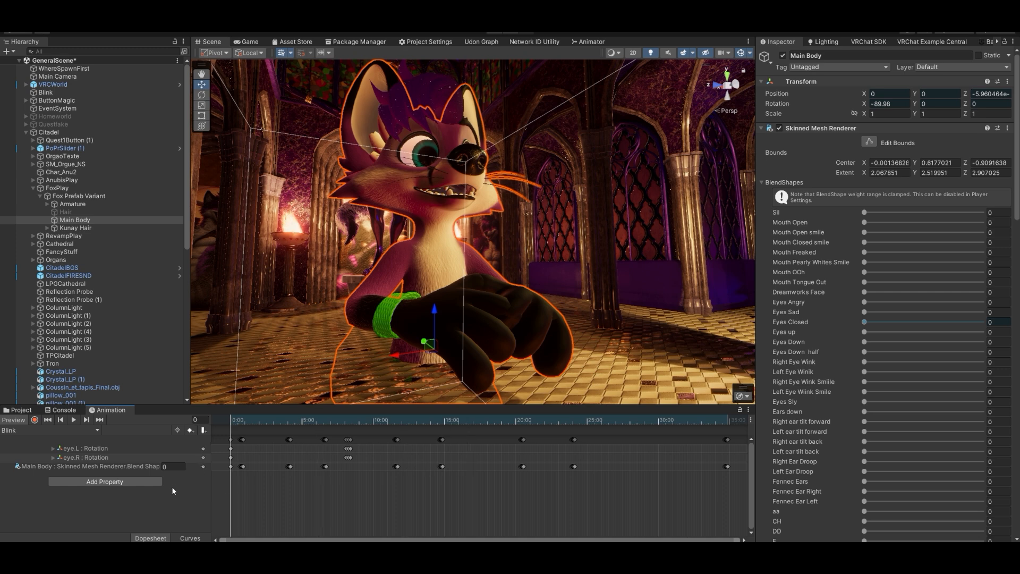
click(86, 431)
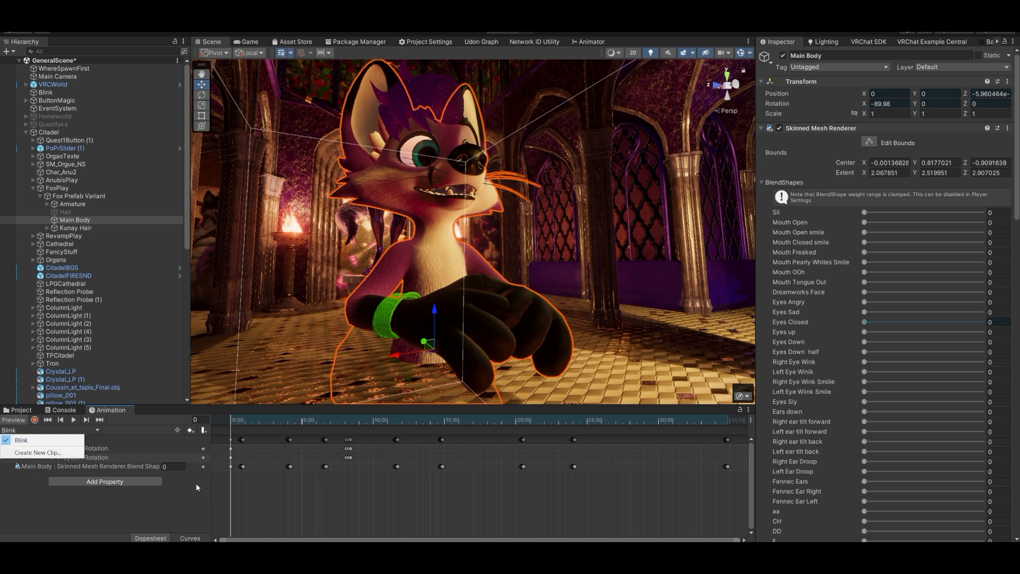
click(197, 500)
key(f)
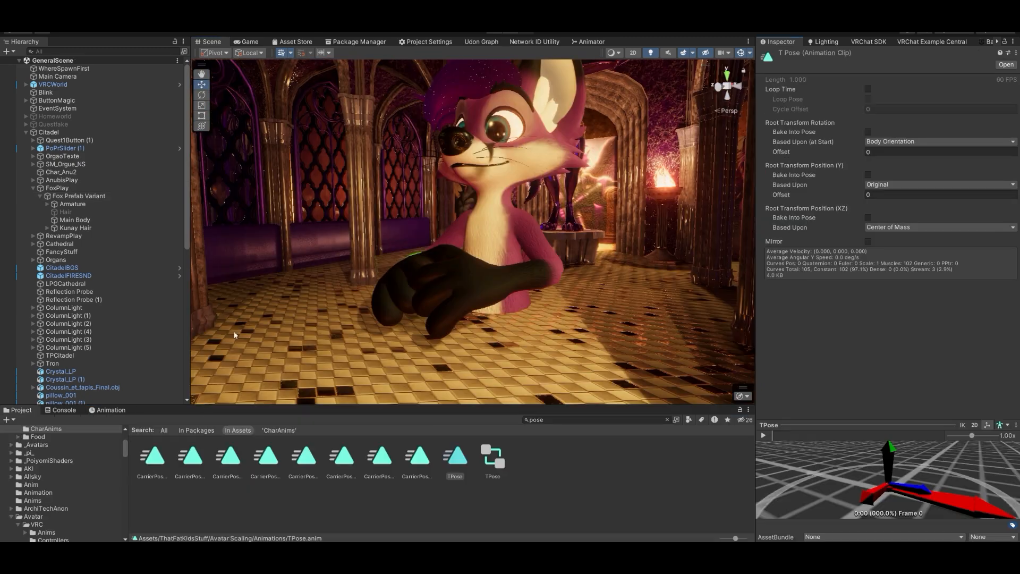
Assign the TPose clip as the motion of the New State in FoxControl's Base Layer.
click(582, 42)
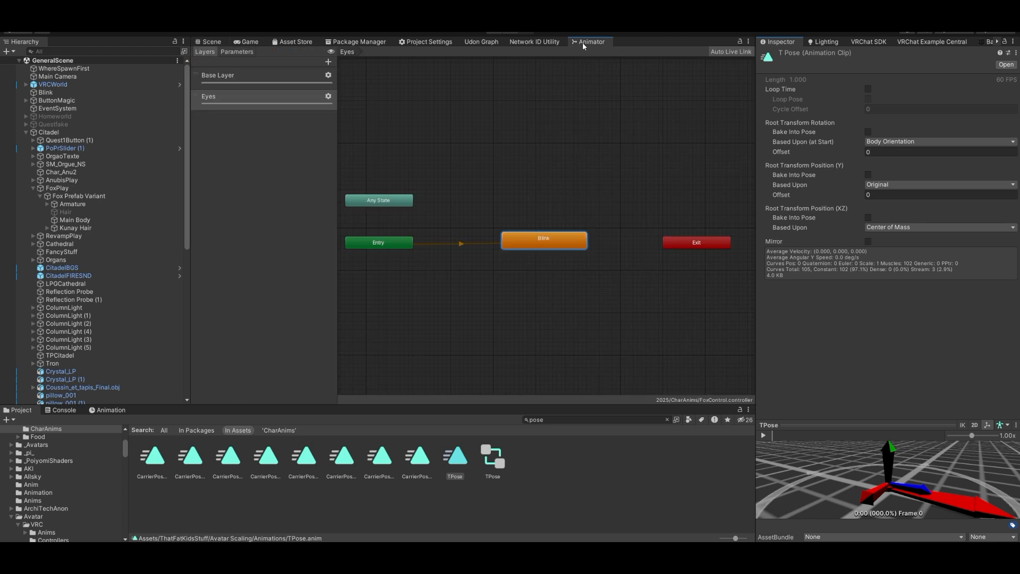
click(271, 80)
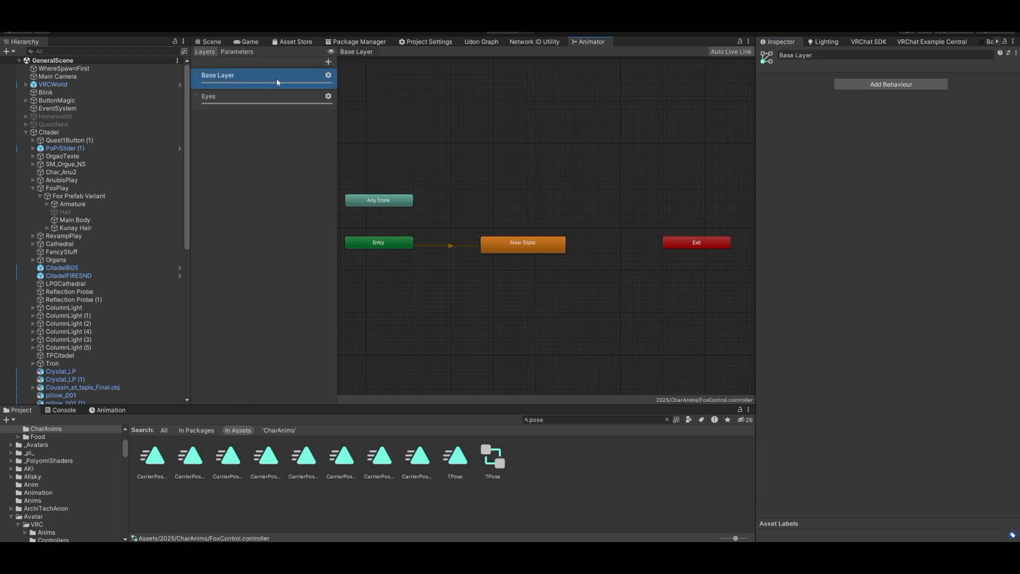
click(516, 243)
drag(462, 458, 902, 81)
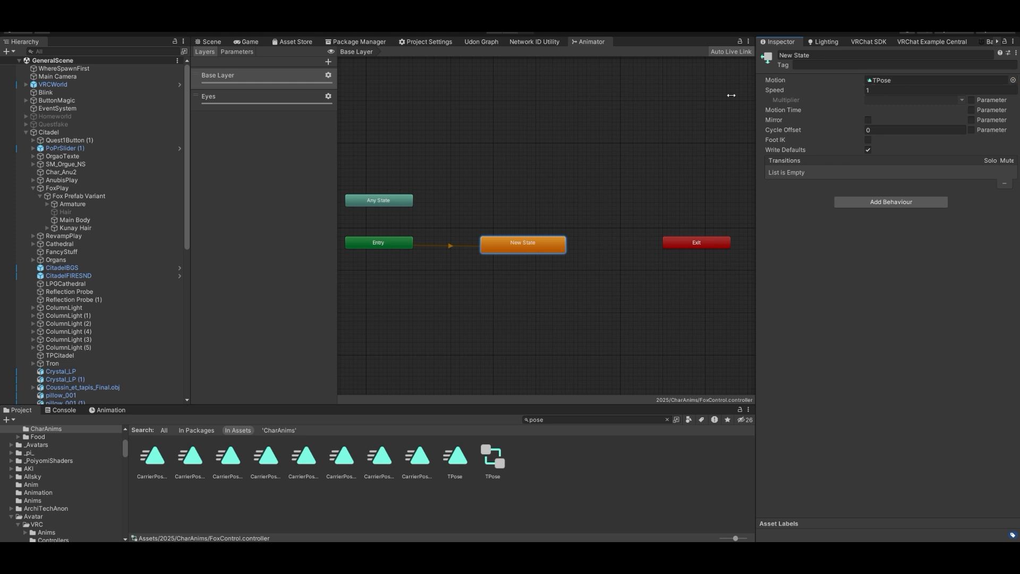
Open the TPose clip for the fox in the animation timeline and scrub through it with the whole body in view.
click(208, 42)
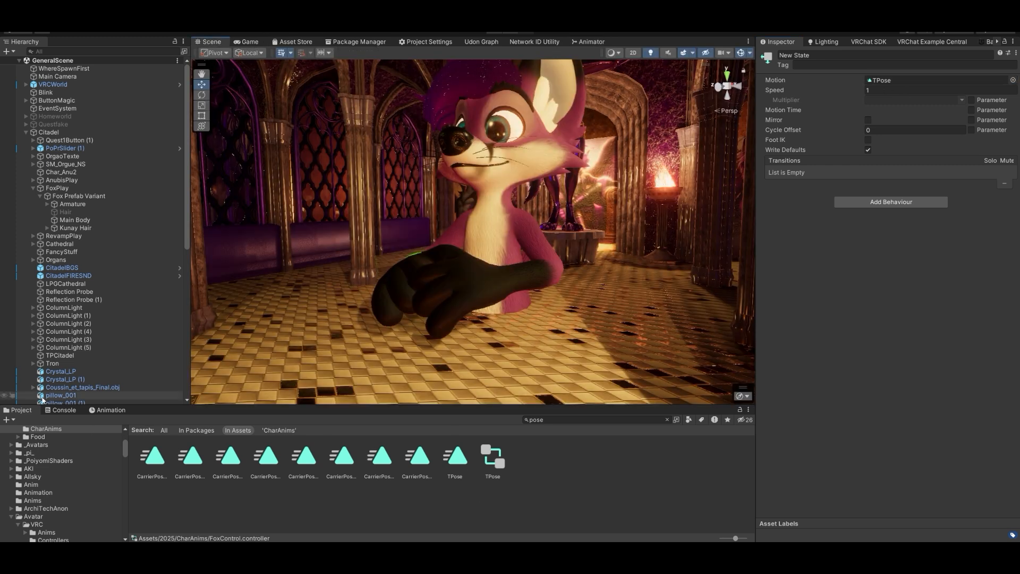
click(98, 411)
click(43, 431)
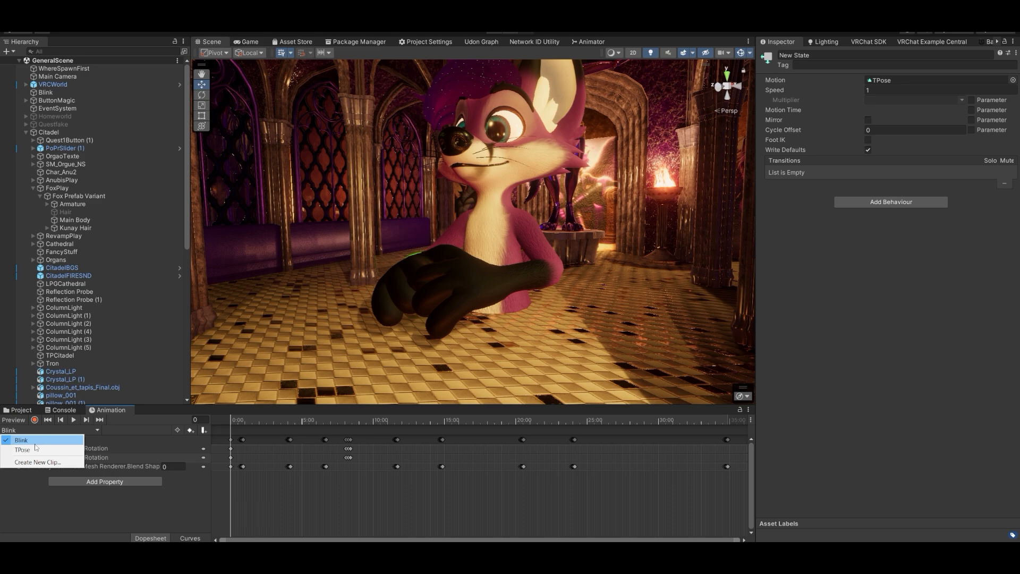
click(34, 445)
mouse_move(249, 421)
mouse_down()
mouse_move(312, 421)
mouse_move(250, 422)
mouse_up()
right_drag(401, 285, 452, 280)
drag(361, 420, 728, 406)
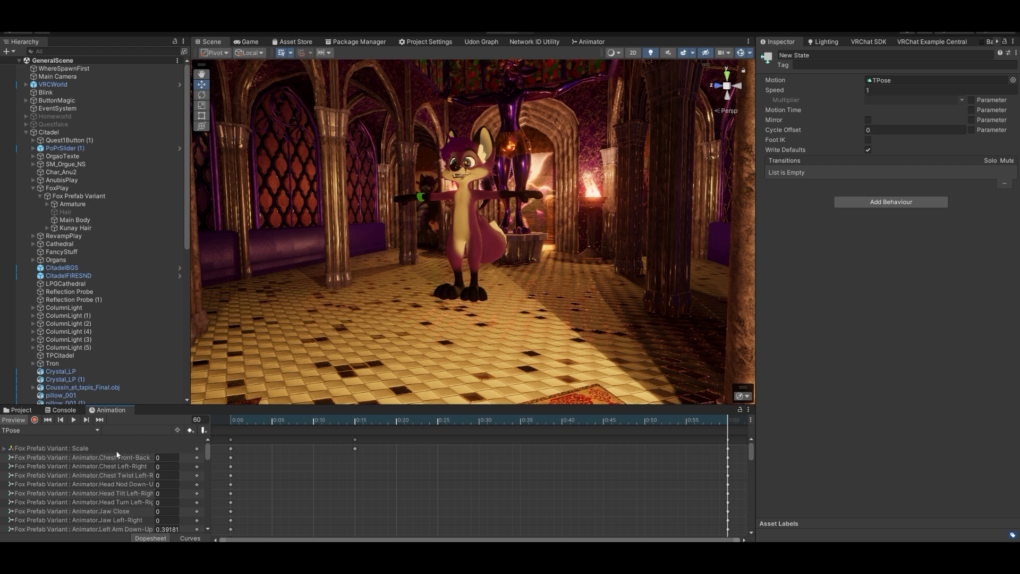
Delete the Fox Prefab Variant Scale property from the TPose clip and frame the fox in the scene.
click(70, 449)
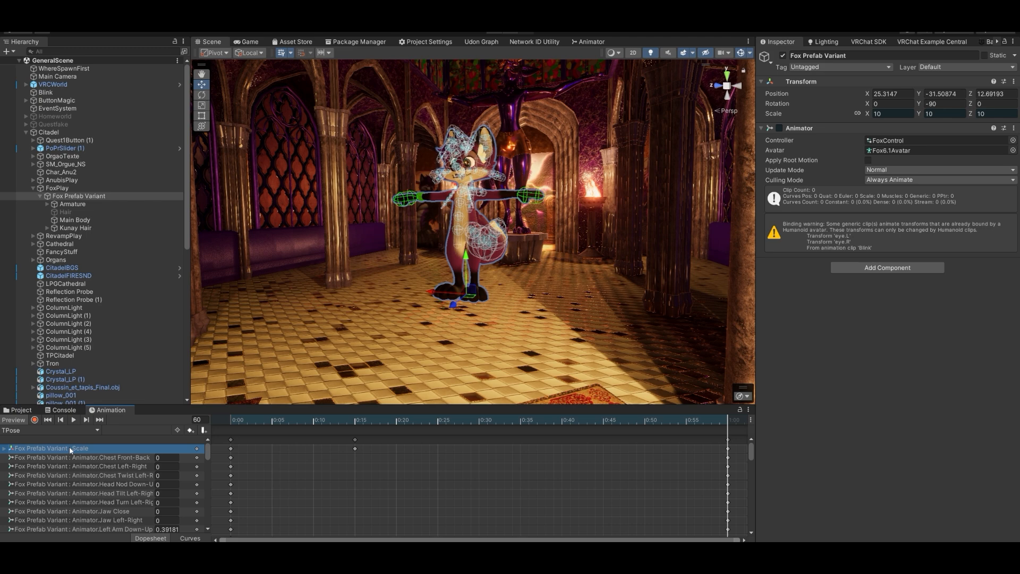
key(Delete)
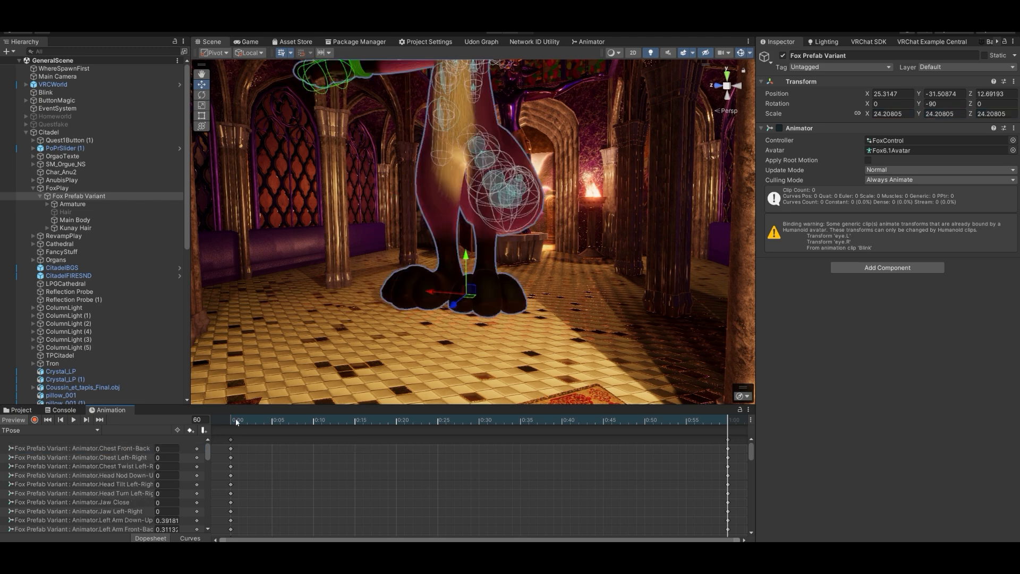
key(f)
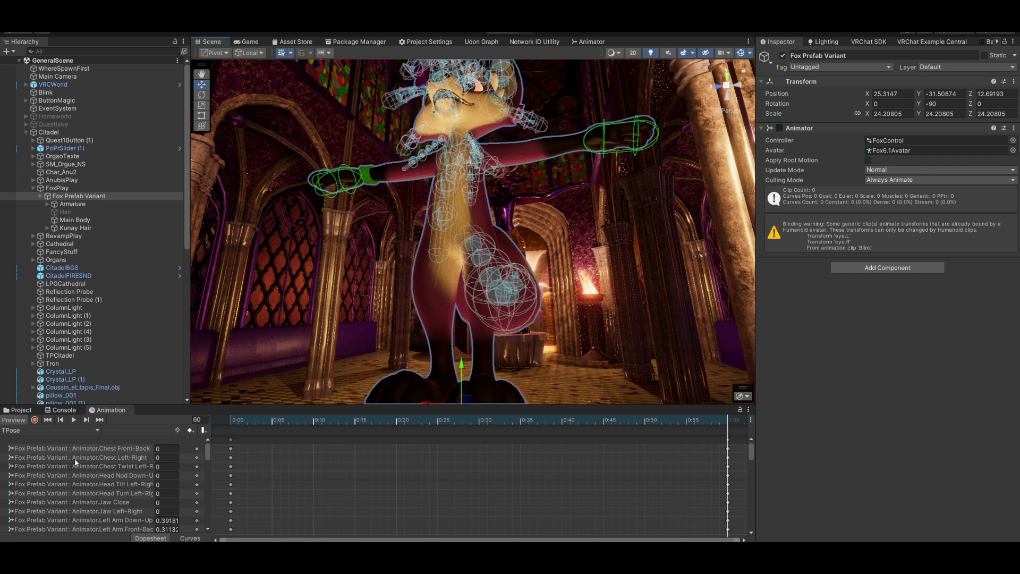
Examine the TPose clip's humanoid muscle properties, scrub its timeline and inspect the fox's pose up close.
scroll(77, 465, down, 8)
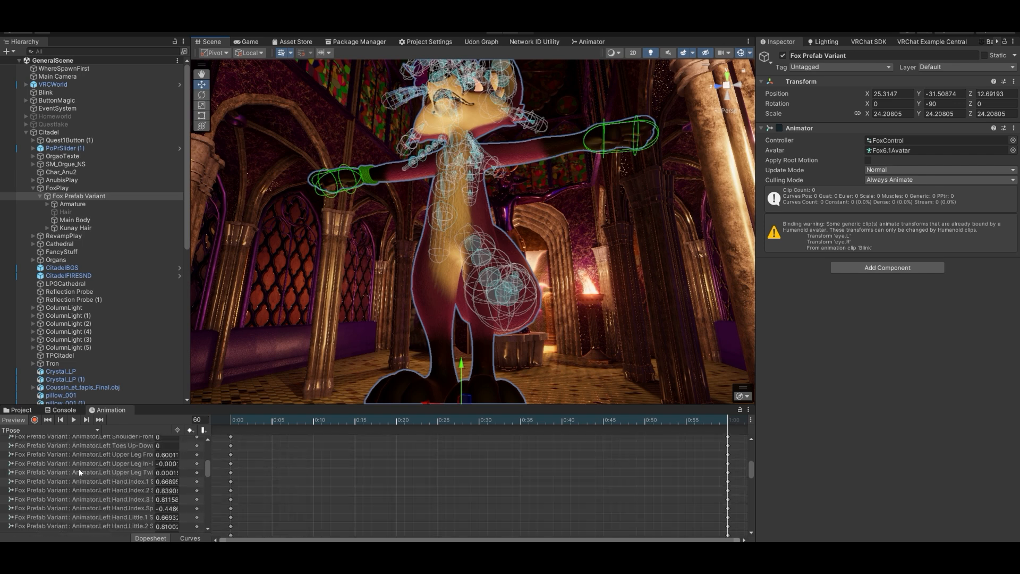
scroll(80, 472, up, 5)
drag(234, 420, 610, 419)
drag(702, 420, 201, 429)
scroll(160, 470, down, 15)
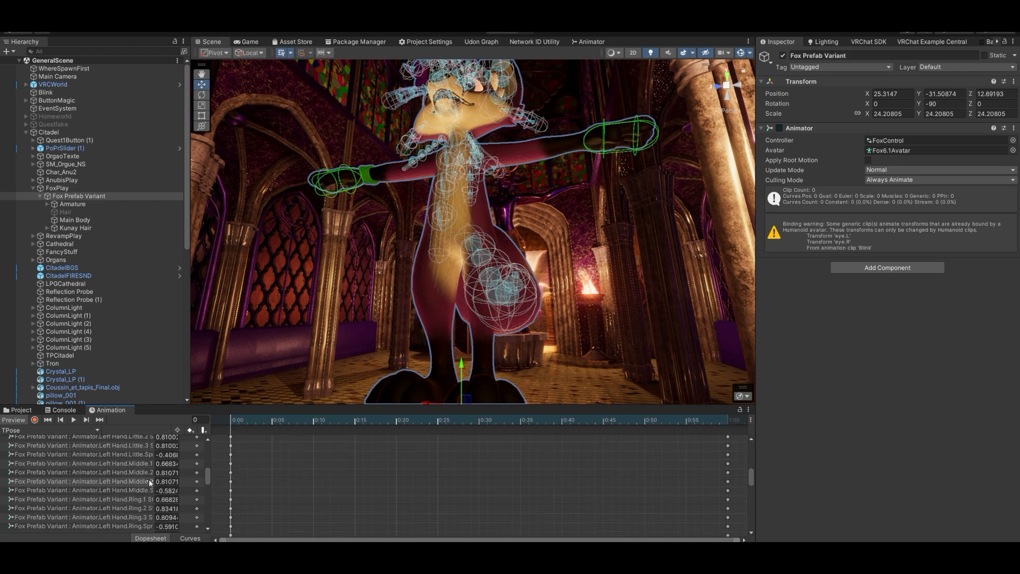
scroll(164, 486, up, 15)
right_drag(328, 336, 492, 57)
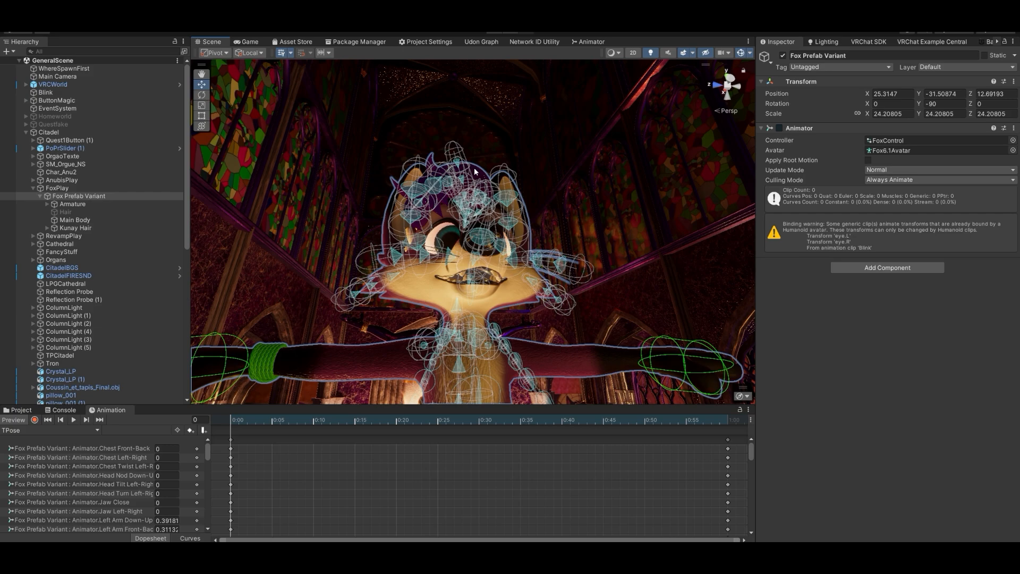
right_drag(474, 171, 476, 245)
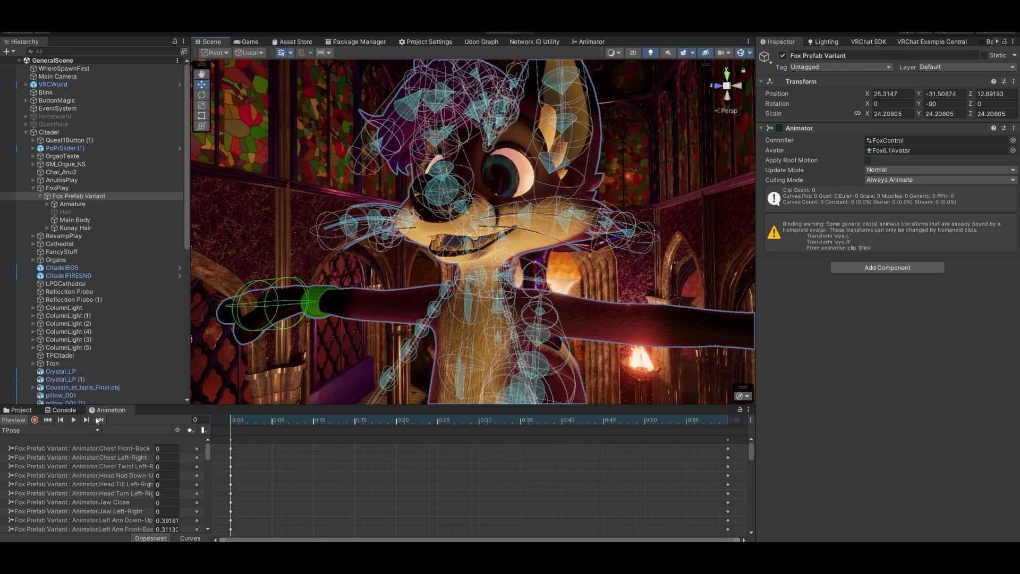
Review the Eyes layer's Blink state, then scrub through the Blink clip while viewing the fox's face.
click(601, 38)
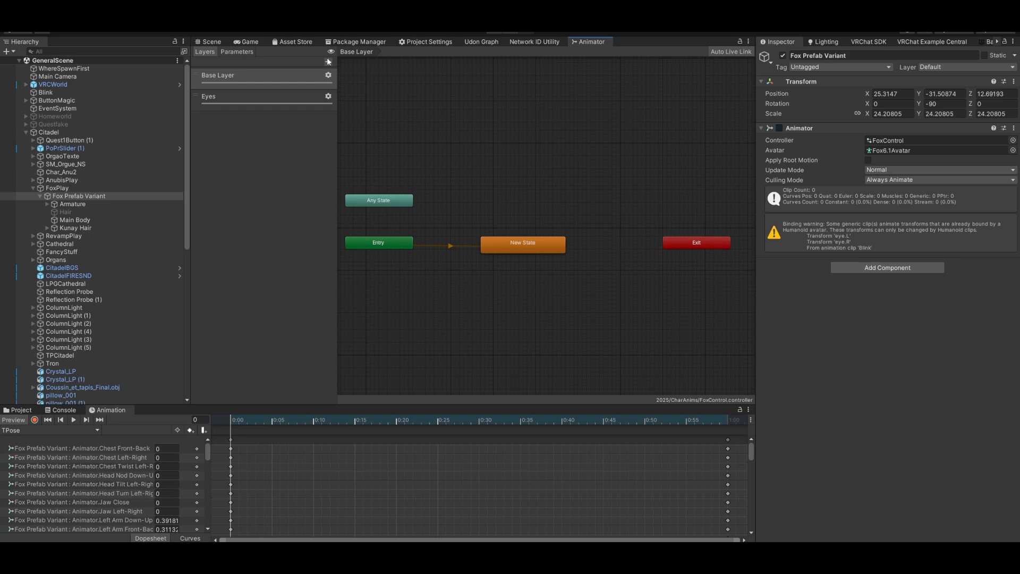
click(284, 96)
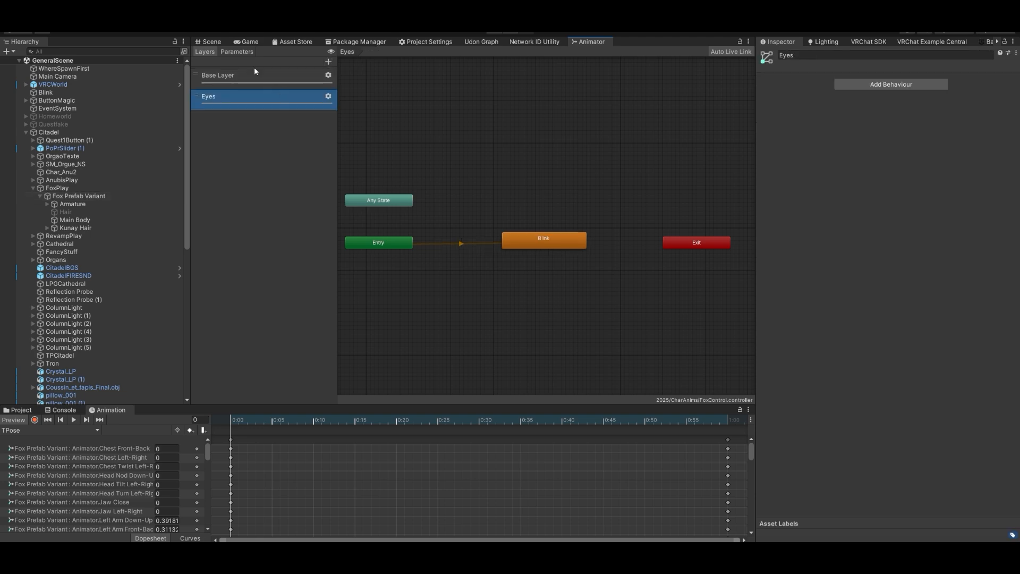
click(211, 42)
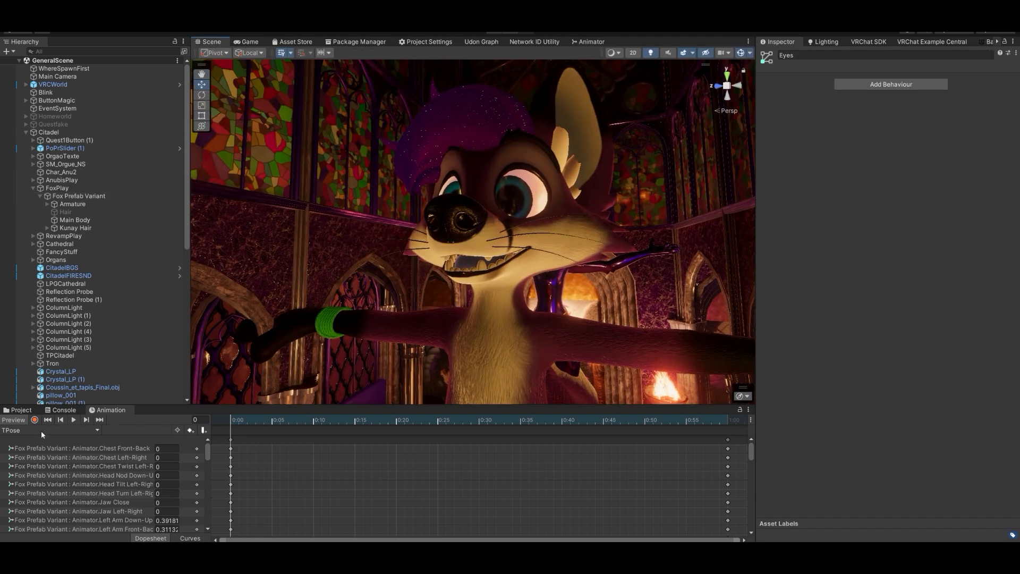
click(43, 430)
click(23, 439)
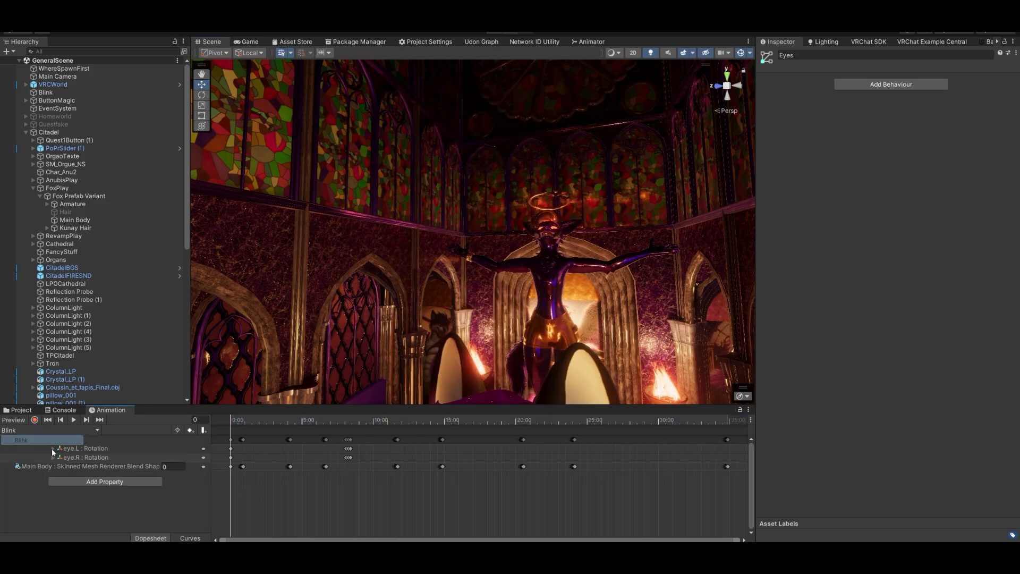
drag(233, 420, 263, 421)
right_drag(513, 255, 366, 347)
key(w)
key(s)
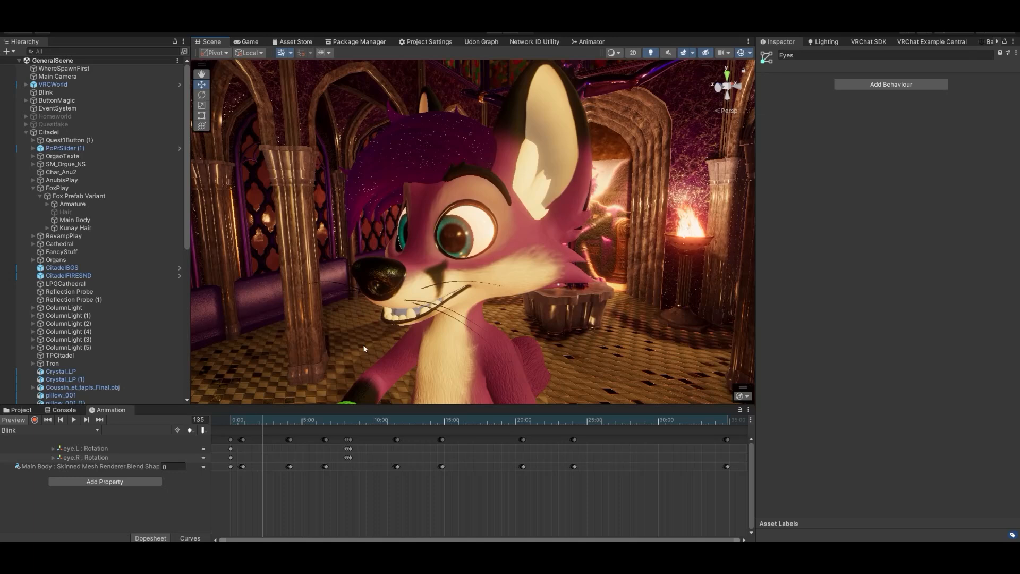
drag(269, 418, 289, 436)
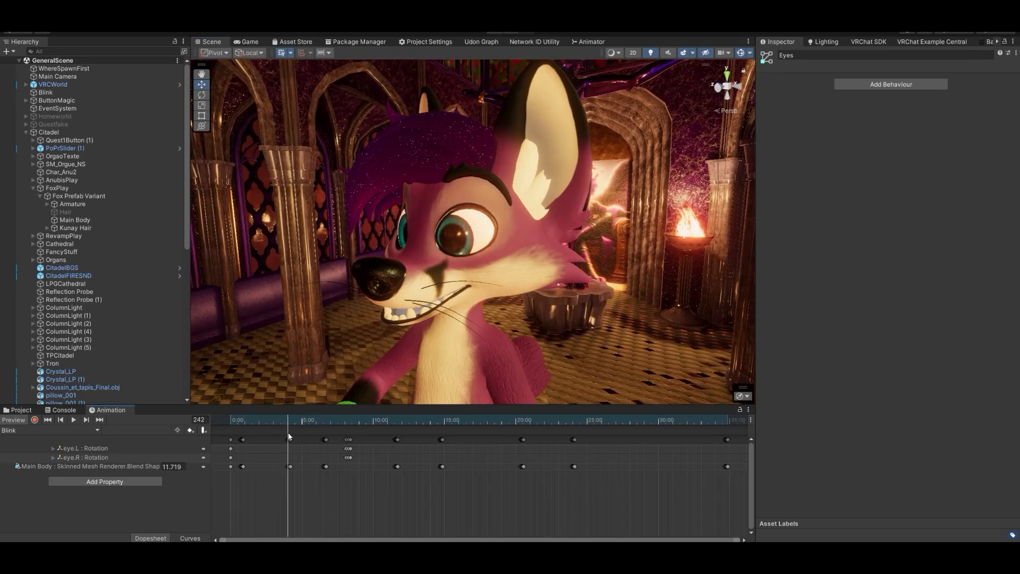
Switch back to the TPose clip, widen its property list and copy all its keys at frame 0.
click(32, 431)
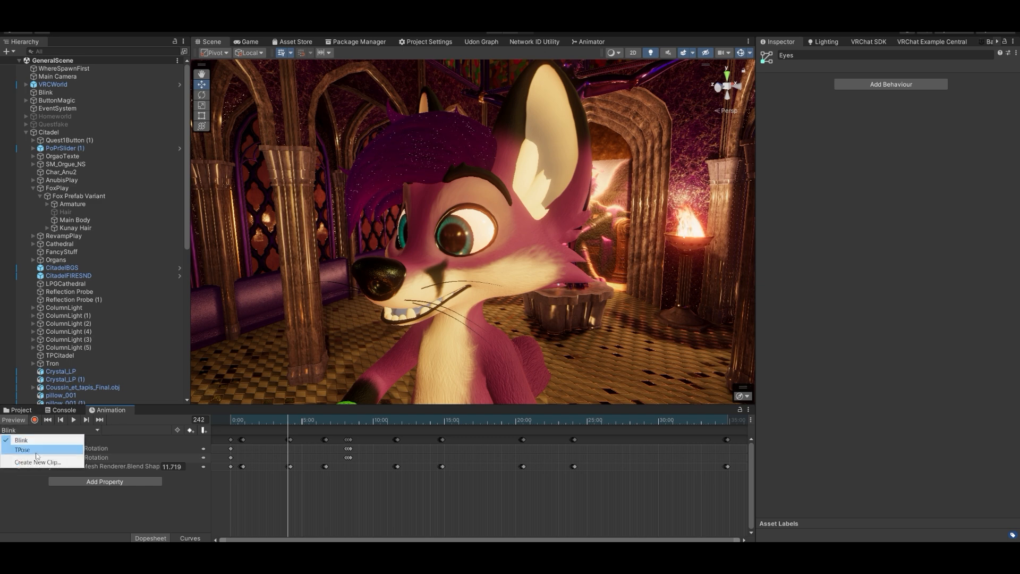
click(21, 449)
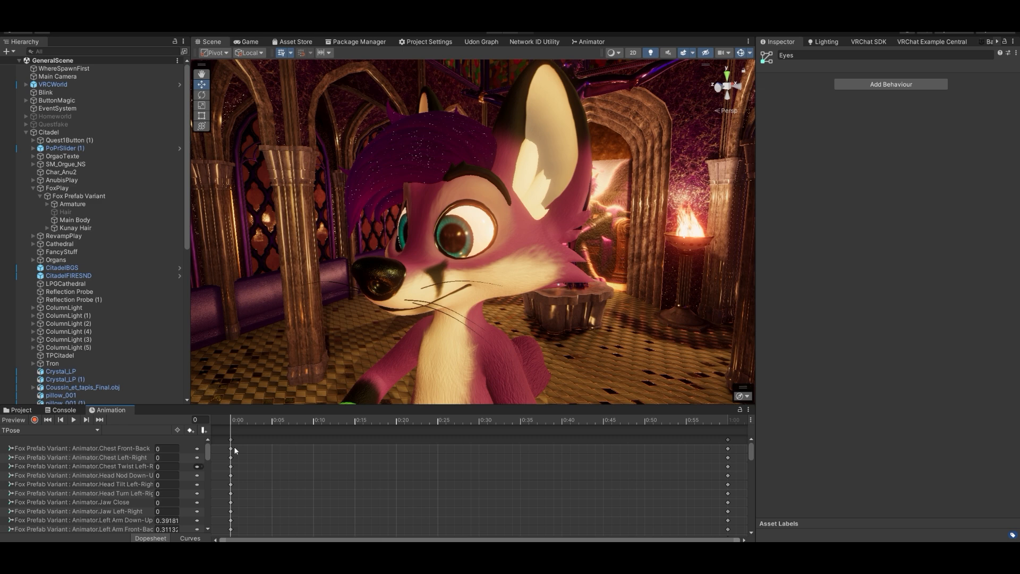
drag(212, 465, 230, 457)
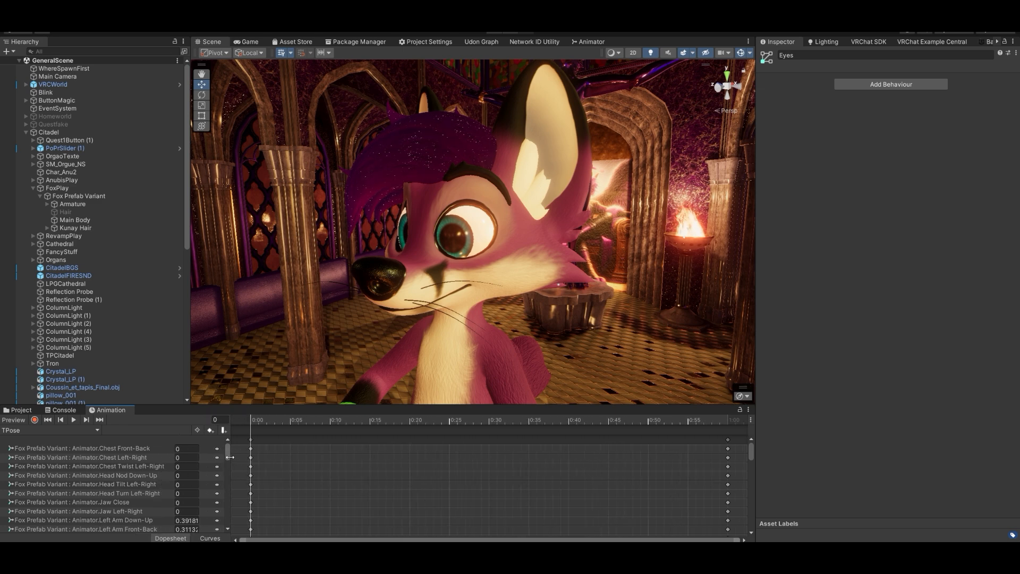
click(250, 439)
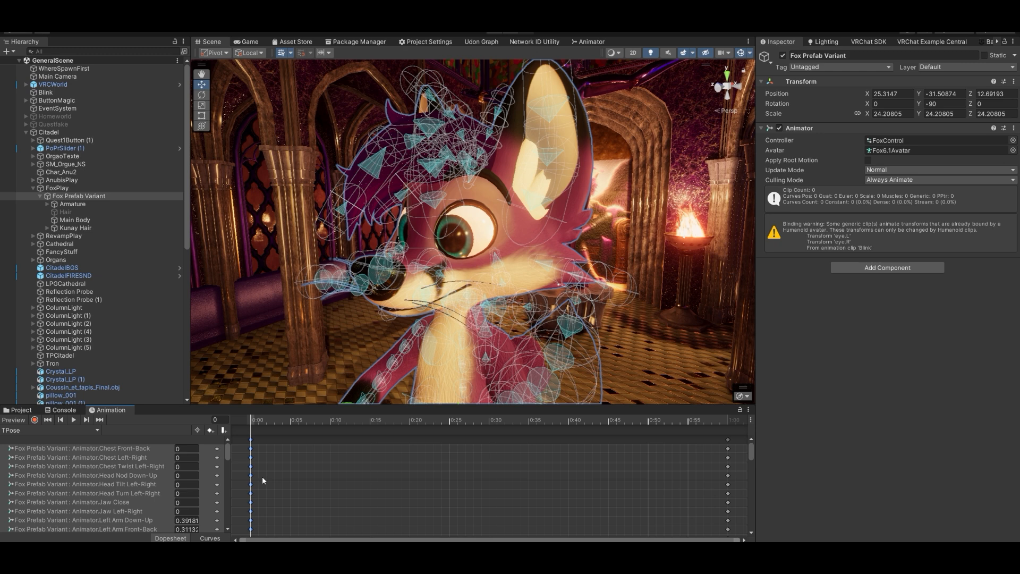
drag(228, 455, 241, 530)
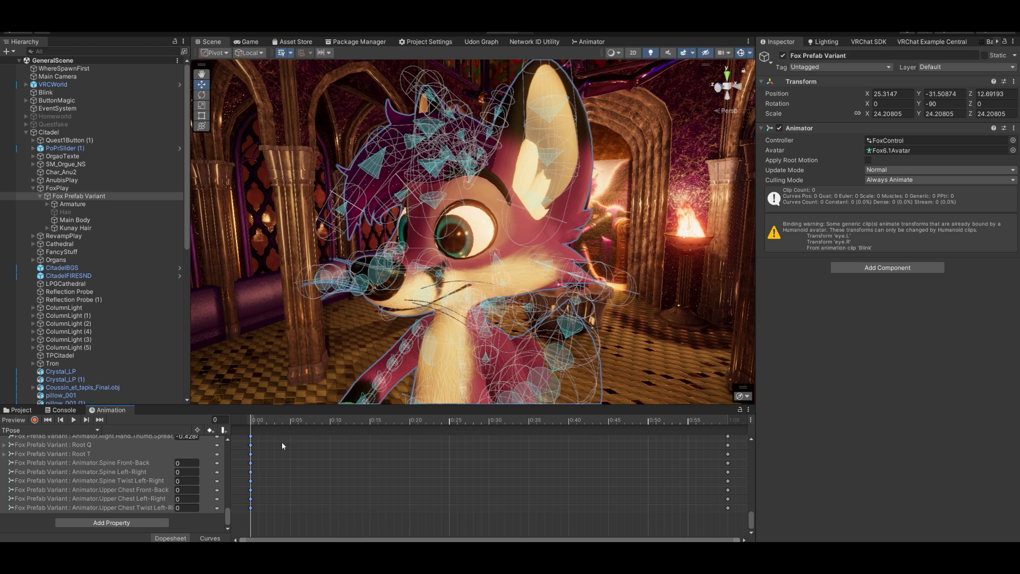
Create a new animation clip named FoxSpotLift in the 2025/CharAnims folder.
click(22, 410)
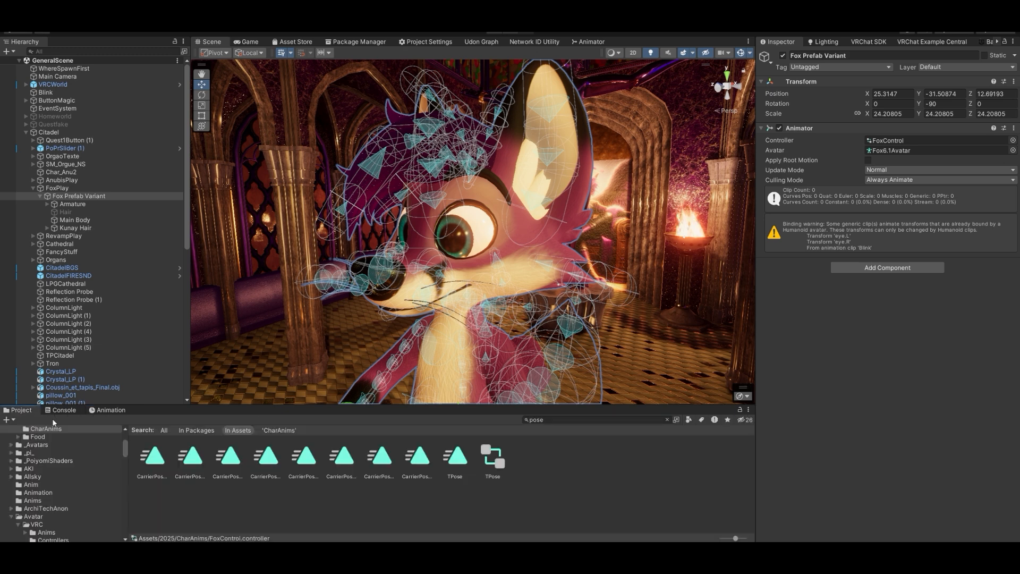
scroll(79, 452, up, 5)
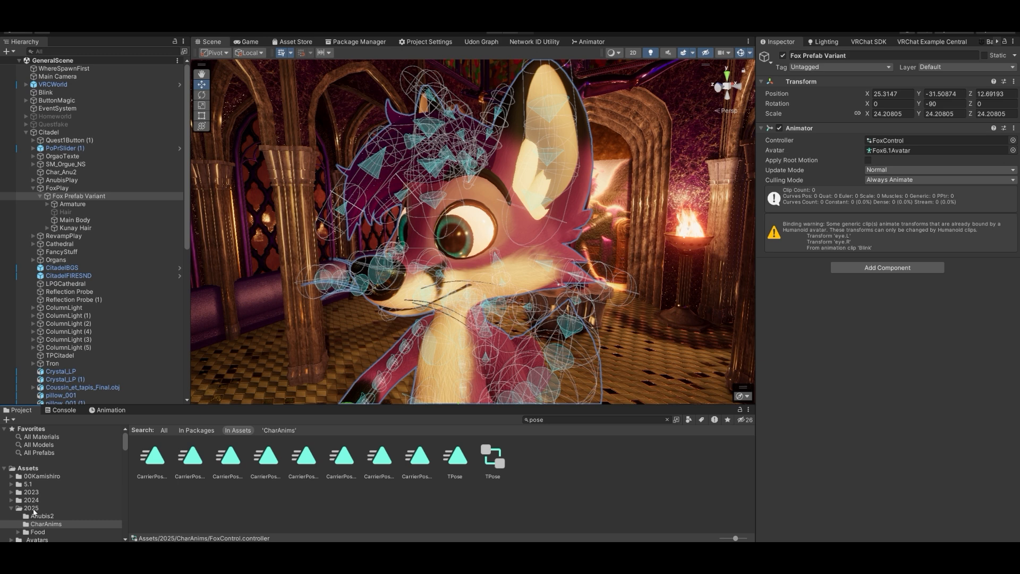
click(47, 524)
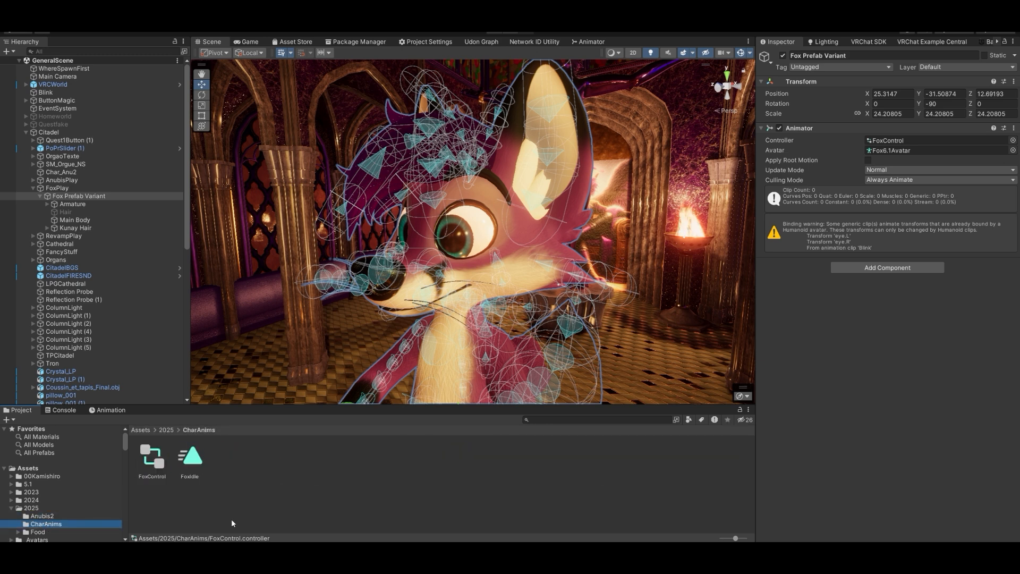
right_click(401, 499)
mouse_move(504, 222)
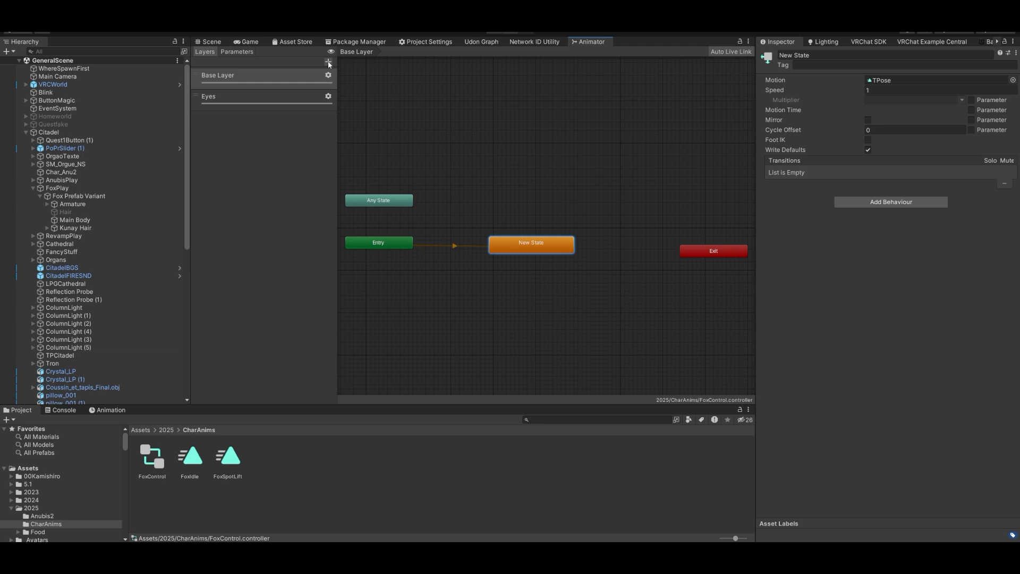
Add a full-weight layer named Stand to FoxControl and place the FoxIdle clip in it as a state.
click(328, 62)
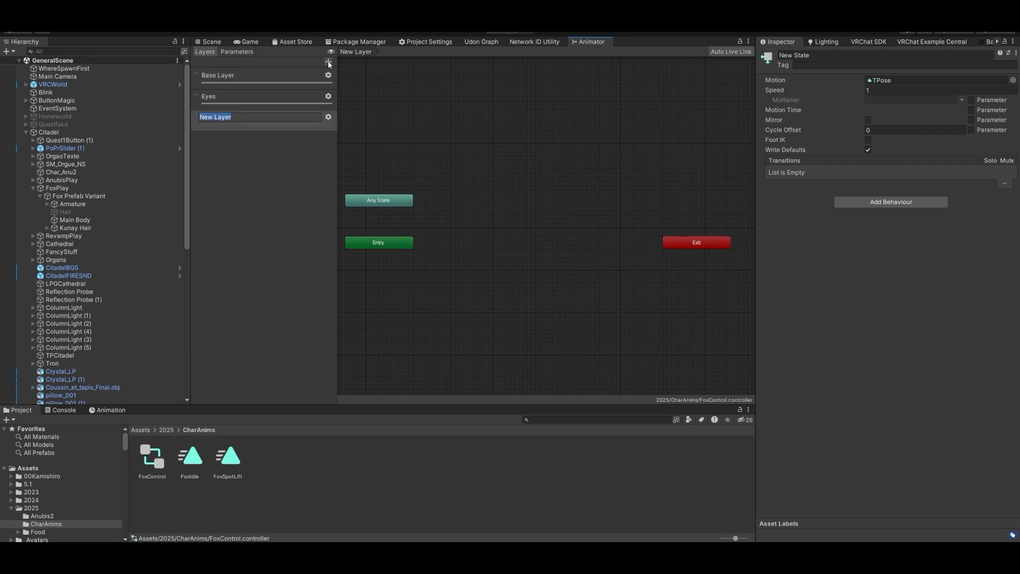
text(Stand)
key(Return)
click(328, 117)
drag(396, 118, 485, 174)
drag(206, 463, 489, 239)
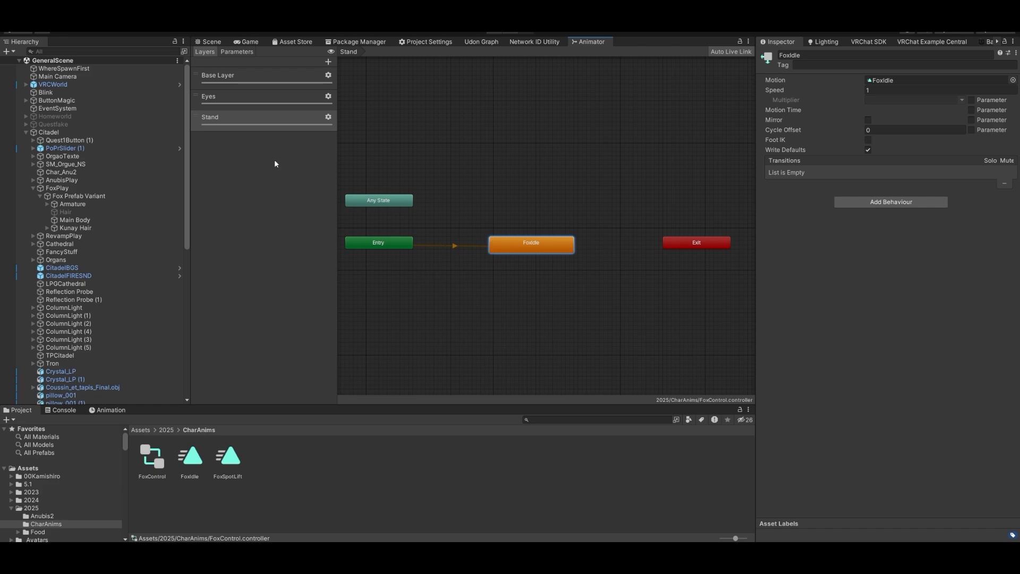
Open the FoxIdle clip for the fox and paste the copied T-pose keys at frame 0 with recording on.
click(210, 43)
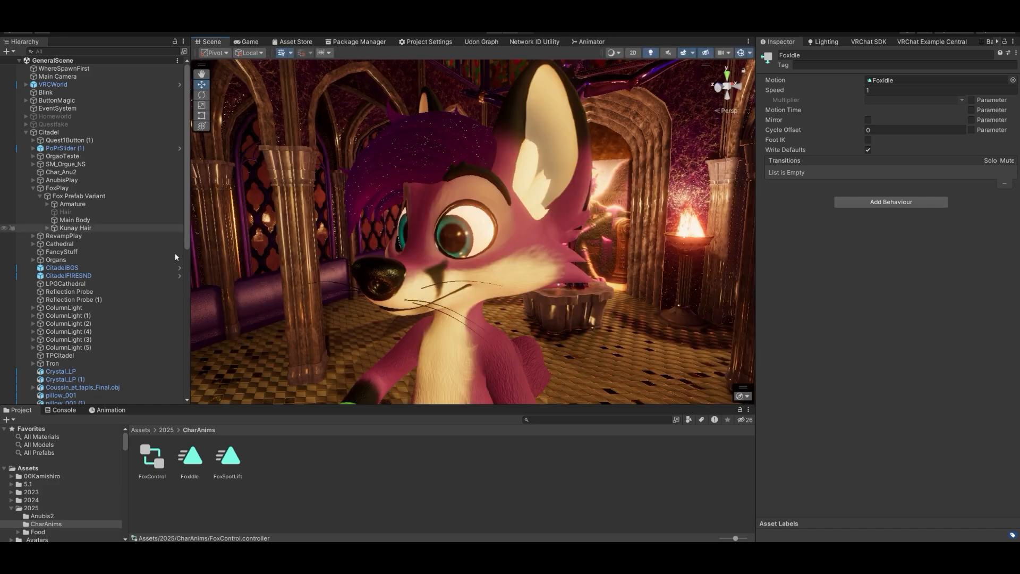
click(103, 411)
click(48, 430)
click(91, 449)
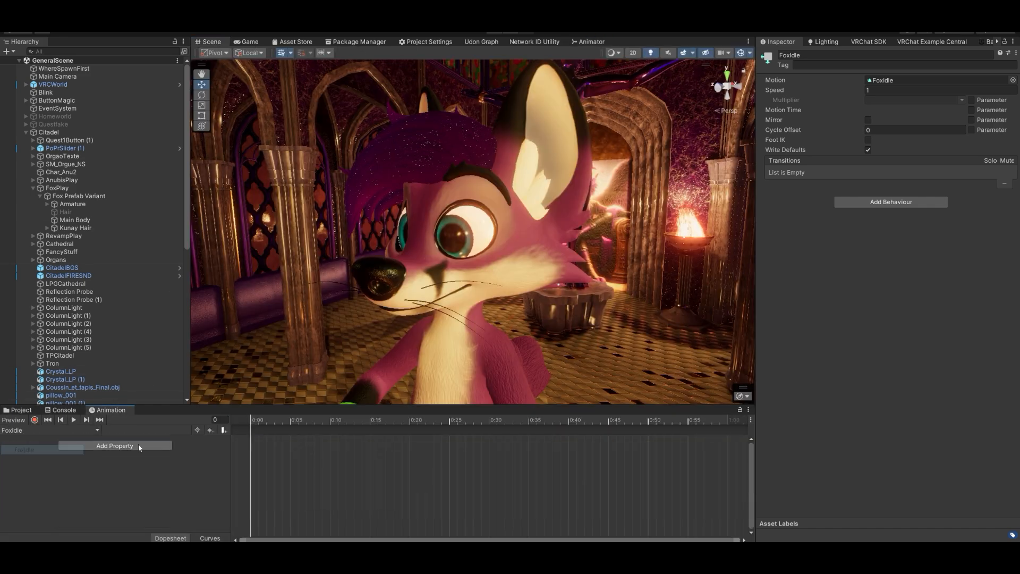
click(272, 420)
drag(271, 420, 242, 423)
right_drag(414, 297, 514, 254)
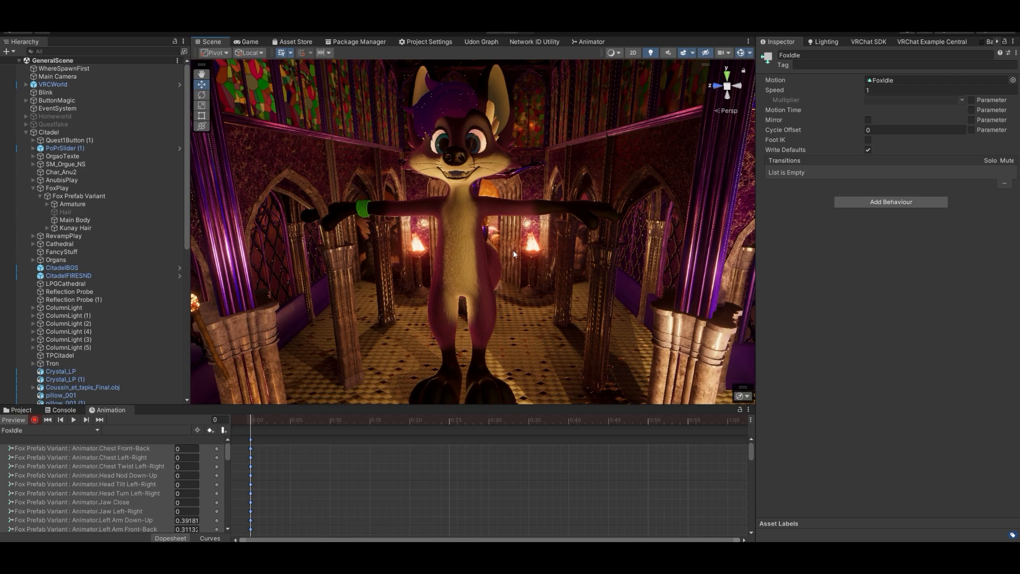
right_drag(514, 254, 476, 212)
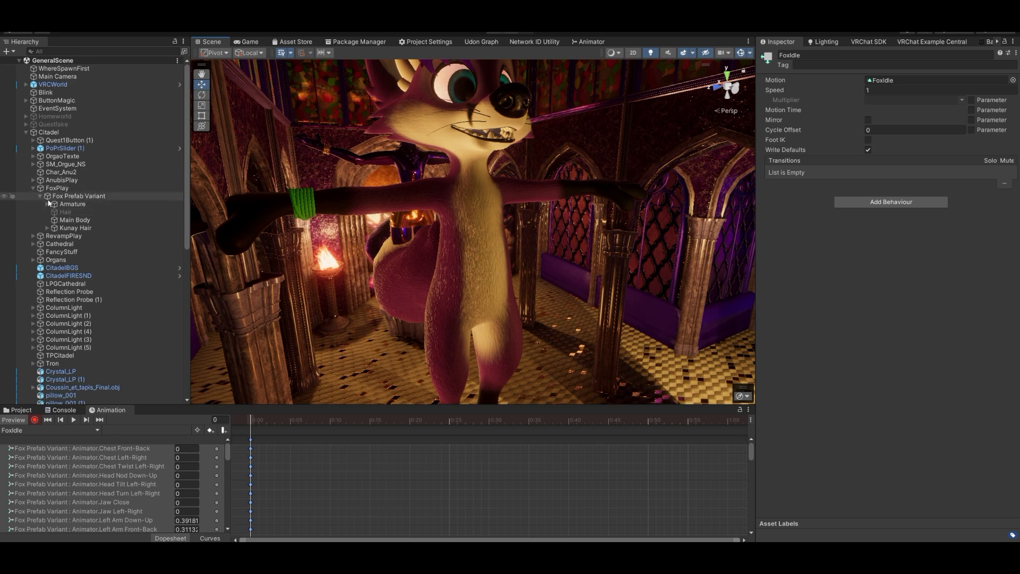
scroll(388, 468, down, 2)
scroll(395, 475, down, 8)
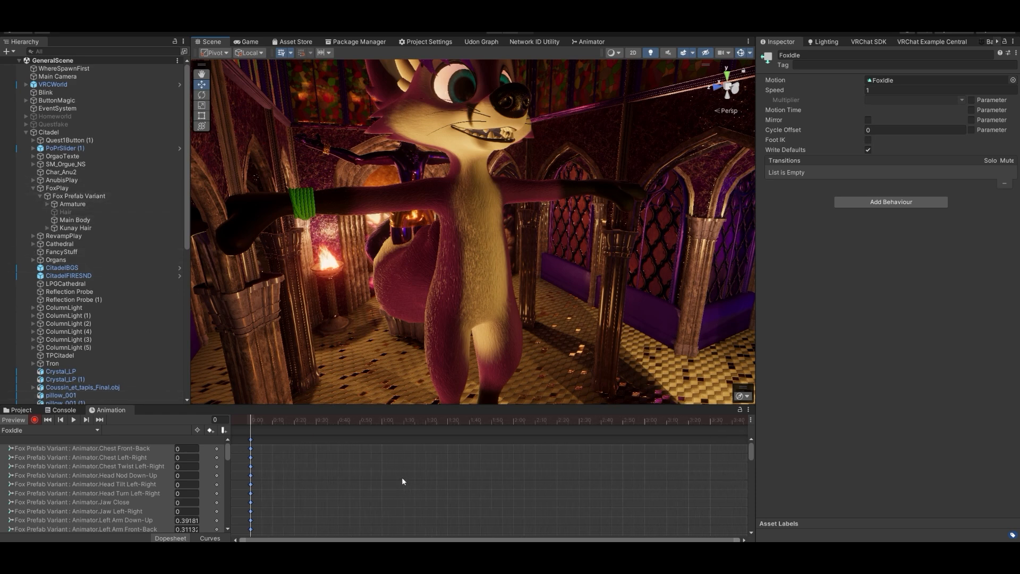
Expand the fox's armature from the pelvis through spine and chest down to the collar and upper arm bones.
scroll(401, 485, down, 8)
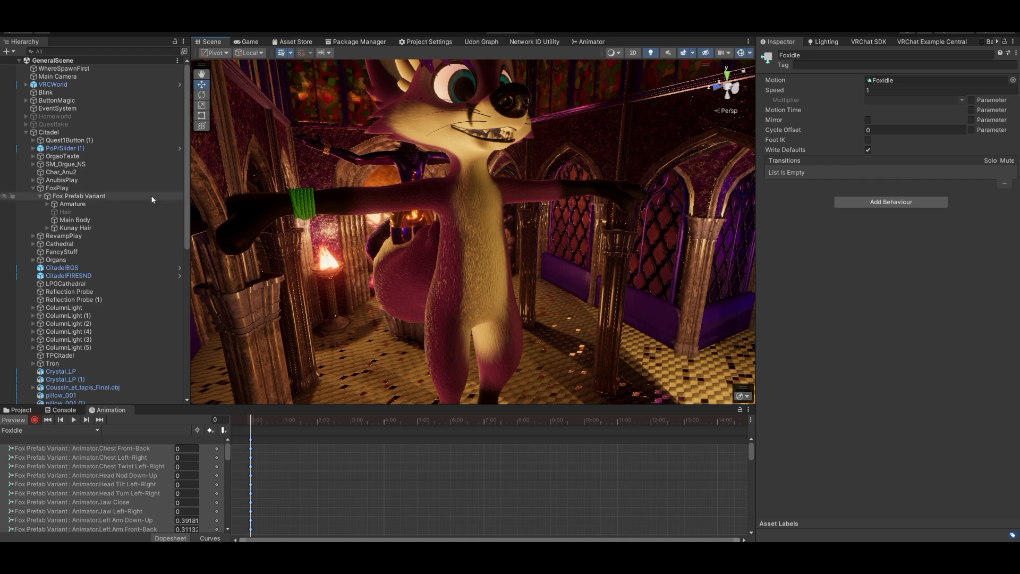
click(47, 204)
click(55, 212)
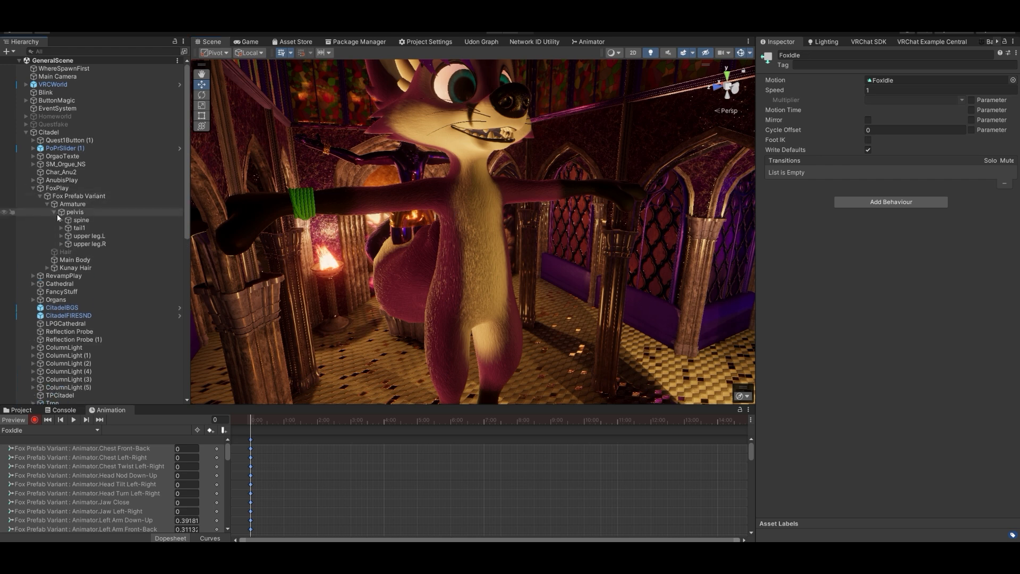
click(61, 220)
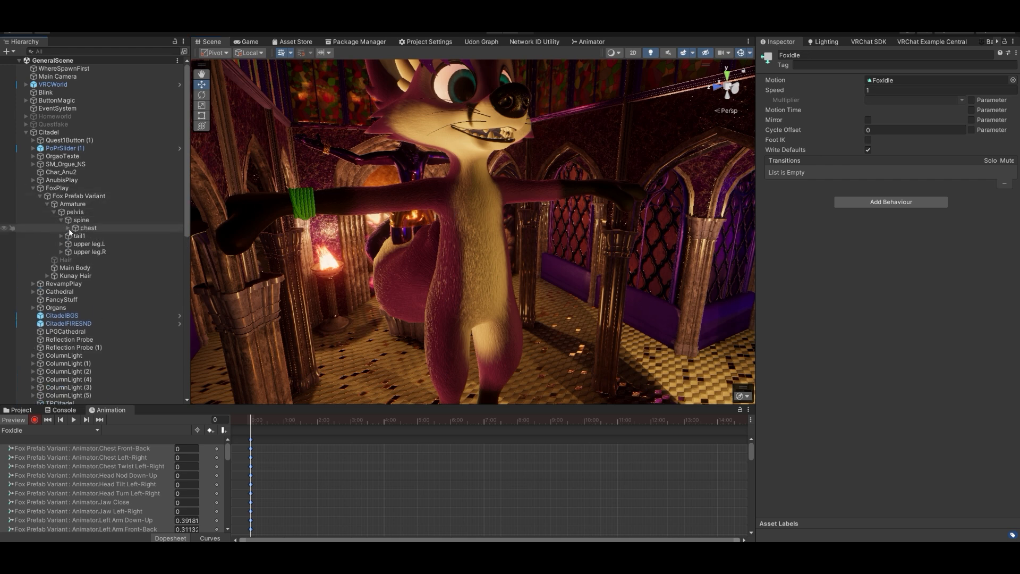
click(68, 228)
click(75, 236)
click(78, 252)
click(74, 253)
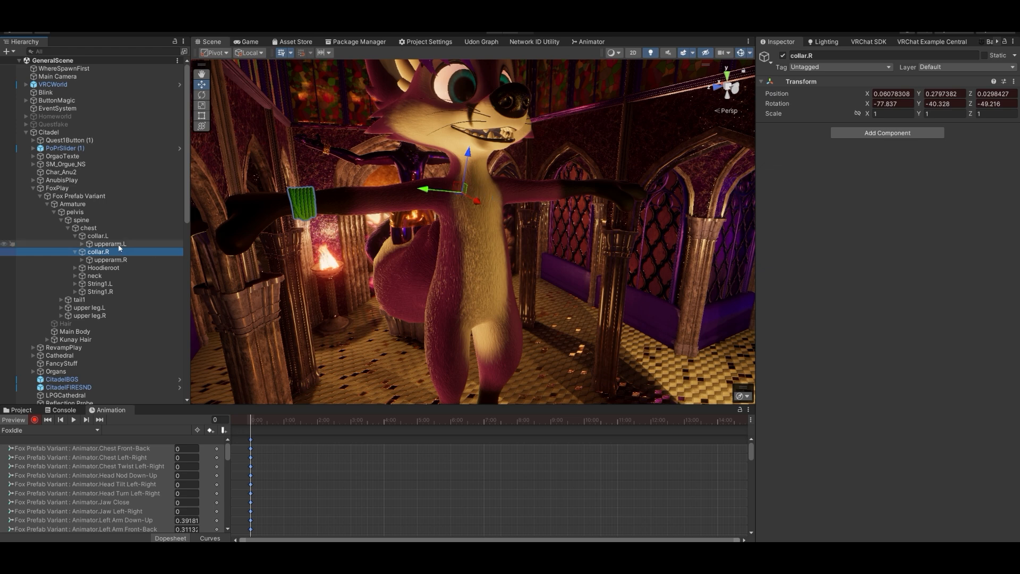
Rotate the collar.L and collar.R bones slightly at frame 0 of FoxIdle to relax the shoulders.
click(101, 238)
key(e)
right_drag(523, 224, 477, 212)
key(w)
key(d)
drag(463, 175, 498, 163)
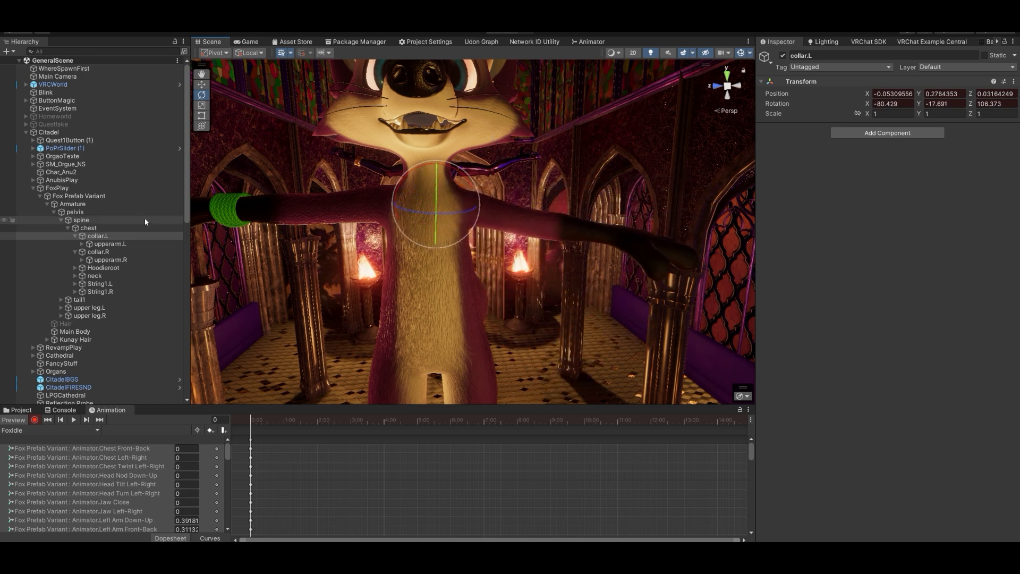
click(99, 251)
drag(382, 185, 383, 197)
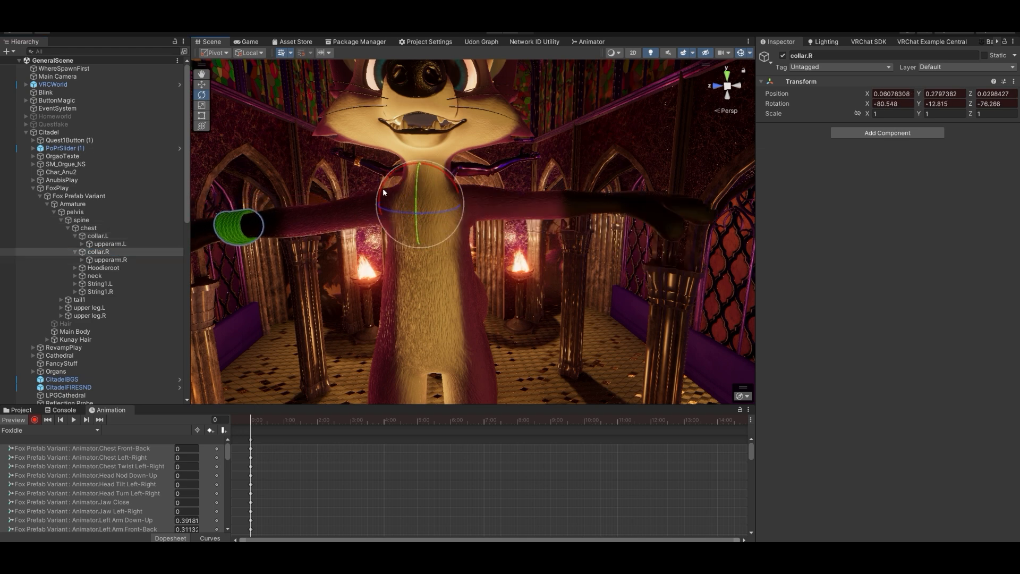
Rotate upperarm.R and upperarm.L down beside the fox's body at frame 0 and check the keyed bone rotations.
click(110, 260)
drag(433, 229, 320, 273)
click(110, 244)
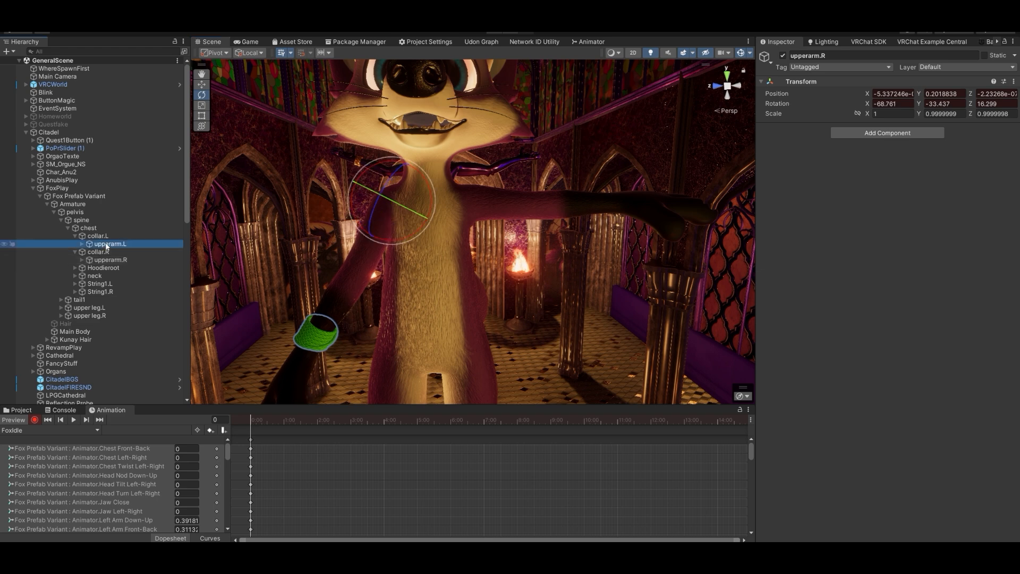
drag(498, 232, 416, 278)
right_drag(406, 329, 470, 287)
click(164, 260)
drag(409, 266, 487, 304)
right_drag(577, 283, 523, 286)
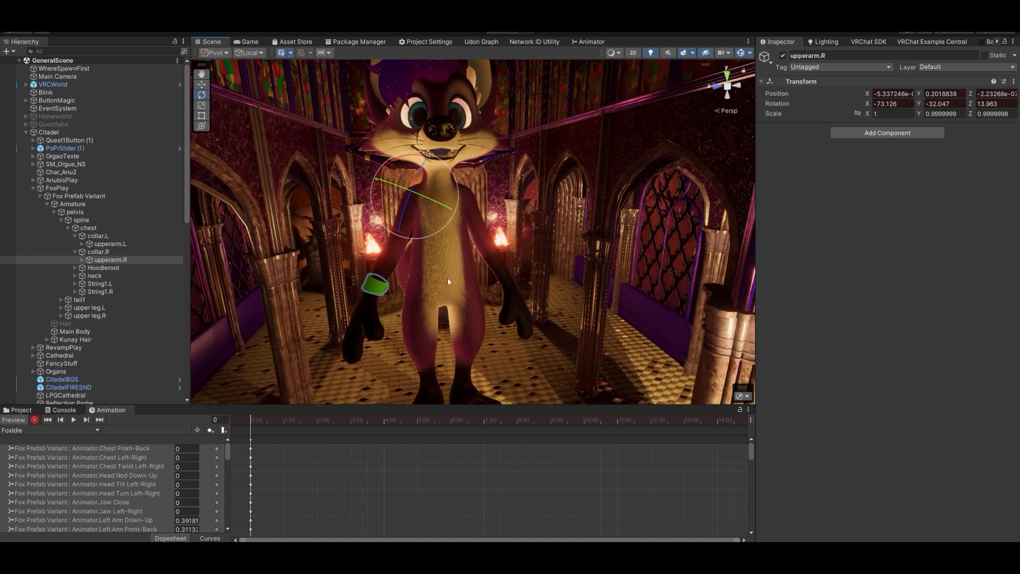
right_drag(526, 227, 507, 215)
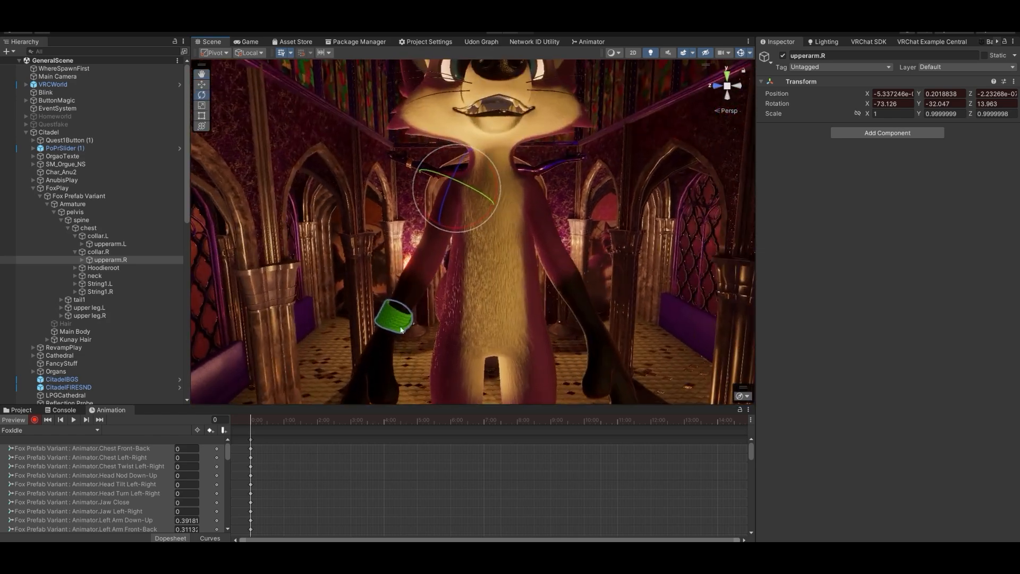
drag(228, 451, 241, 532)
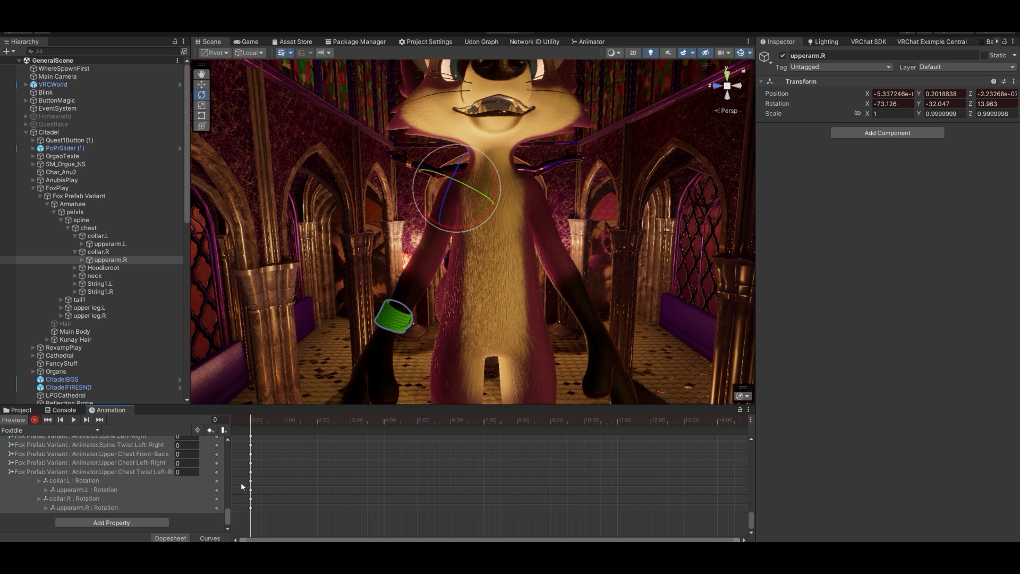
drag(228, 519, 238, 449)
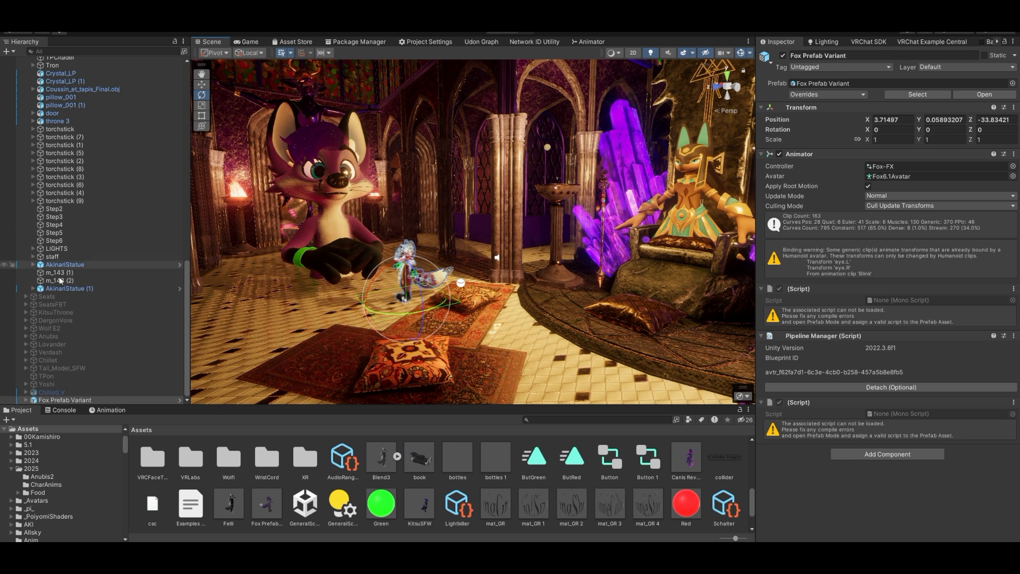
Move the new Fox Prefab Variant under FoxPlay and deactivate the old fox.
click(72, 400)
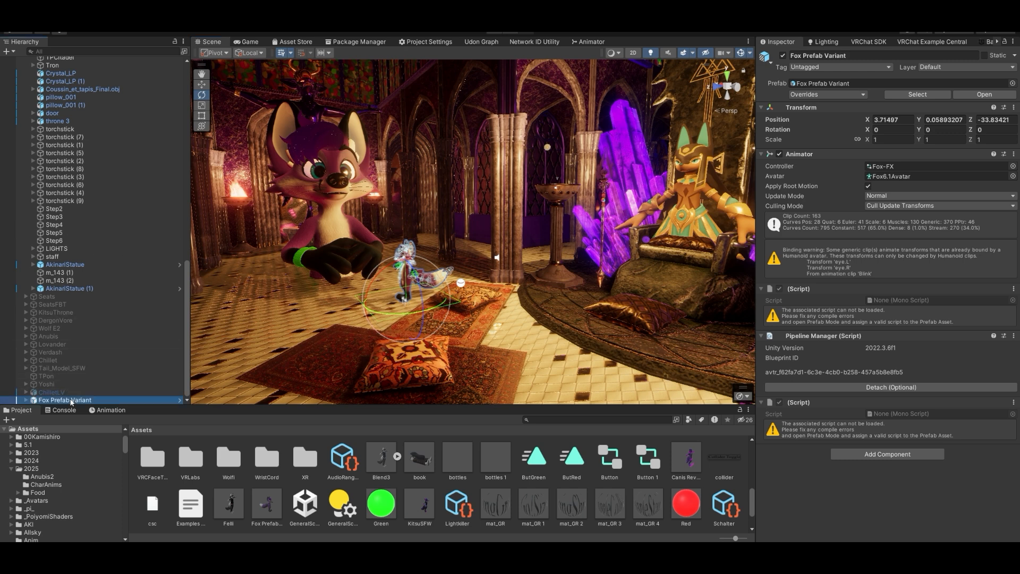
drag(71, 400, 104, 168)
click(782, 56)
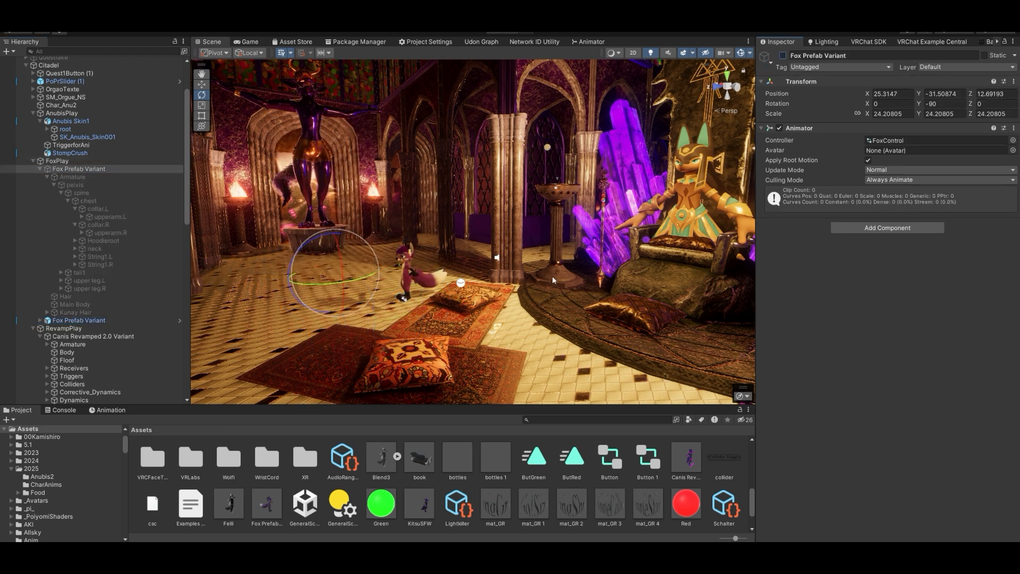
Collapse the old fox's hierarchy and rotate the new Fox Prefab Variant to -90 on Y.
click(41, 169)
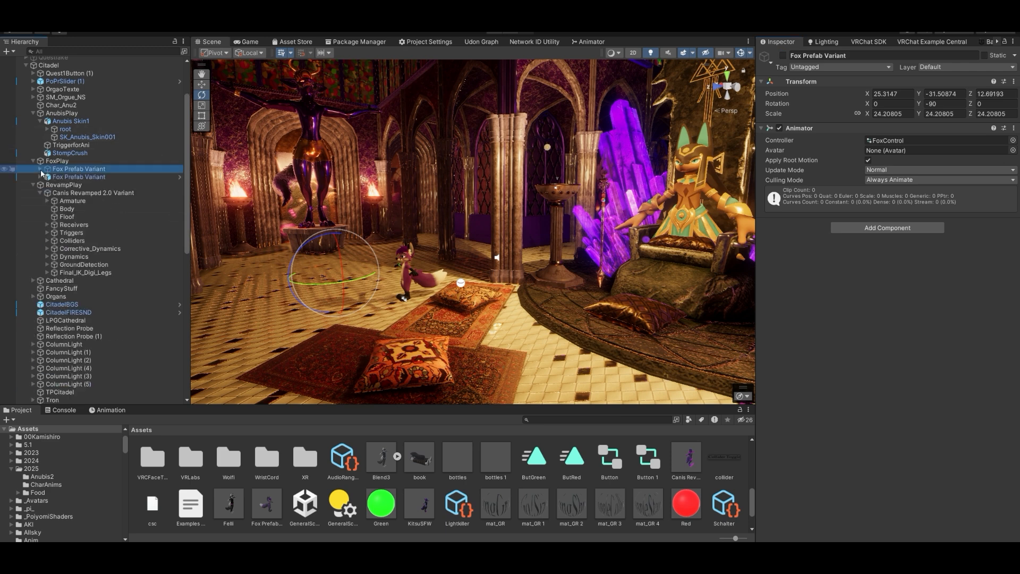
click(60, 179)
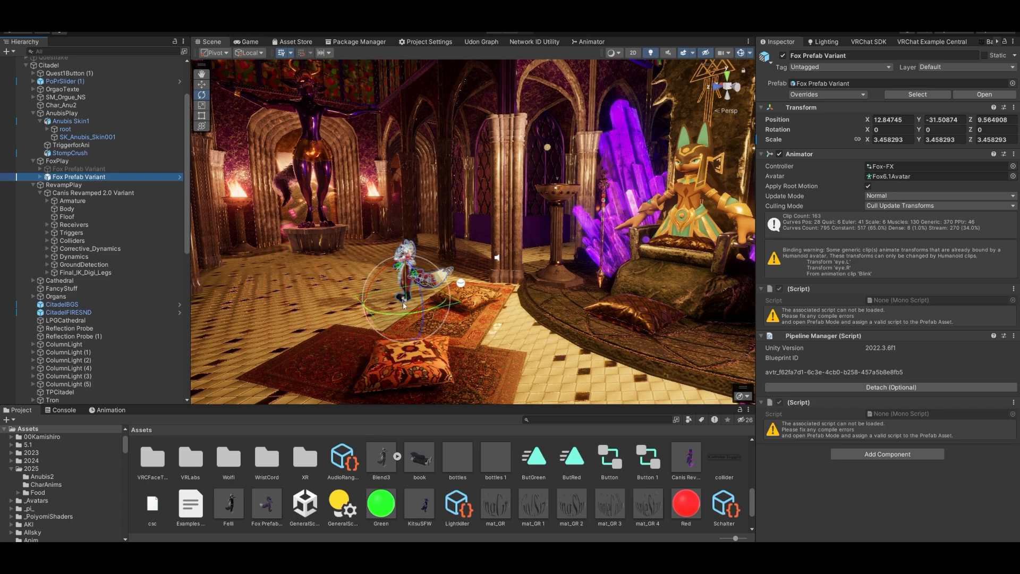
drag(401, 314, 540, 300)
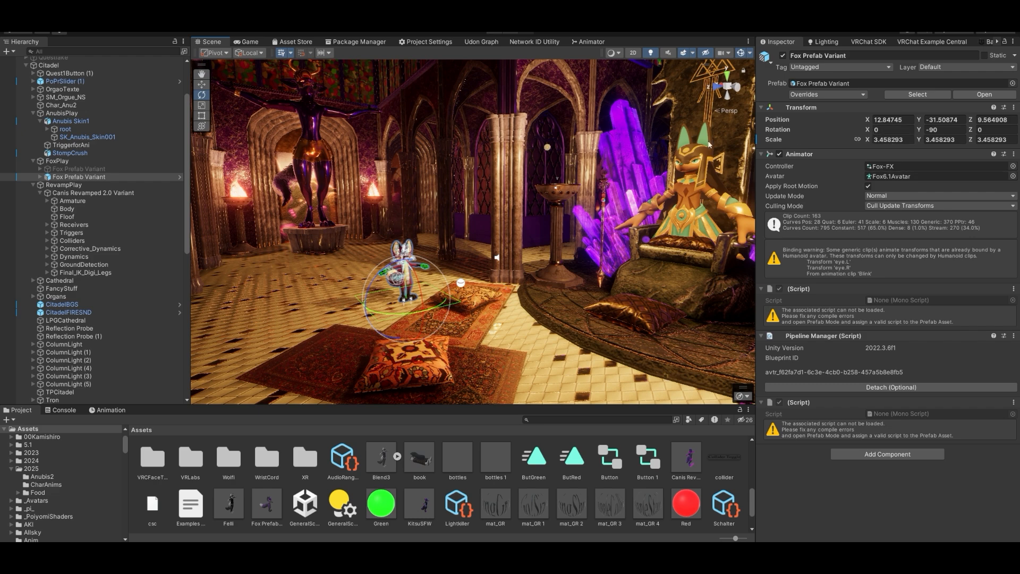
Unpack the new Fox Prefab Variant completely.
right_click(70, 177)
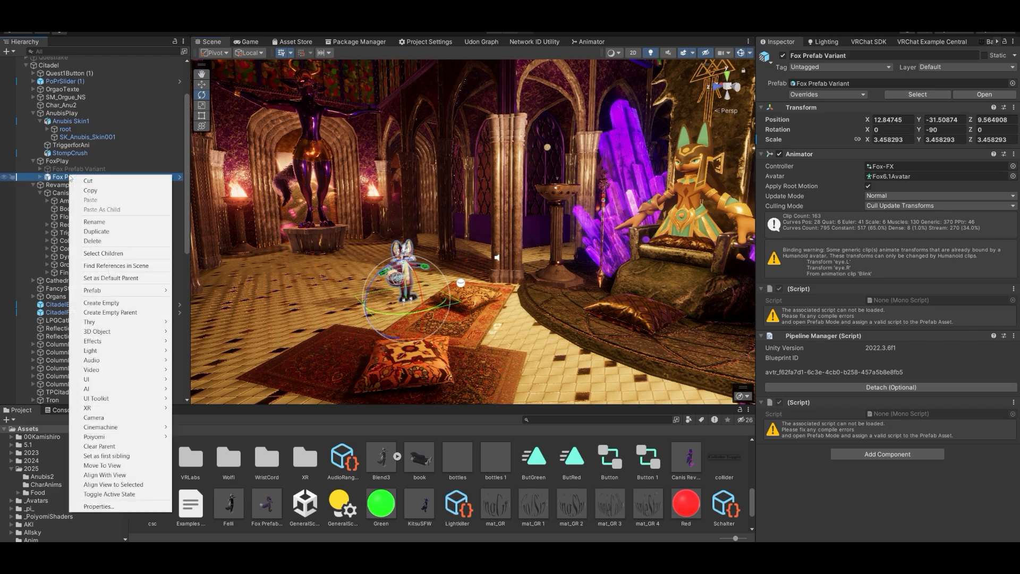
mouse_move(121, 291)
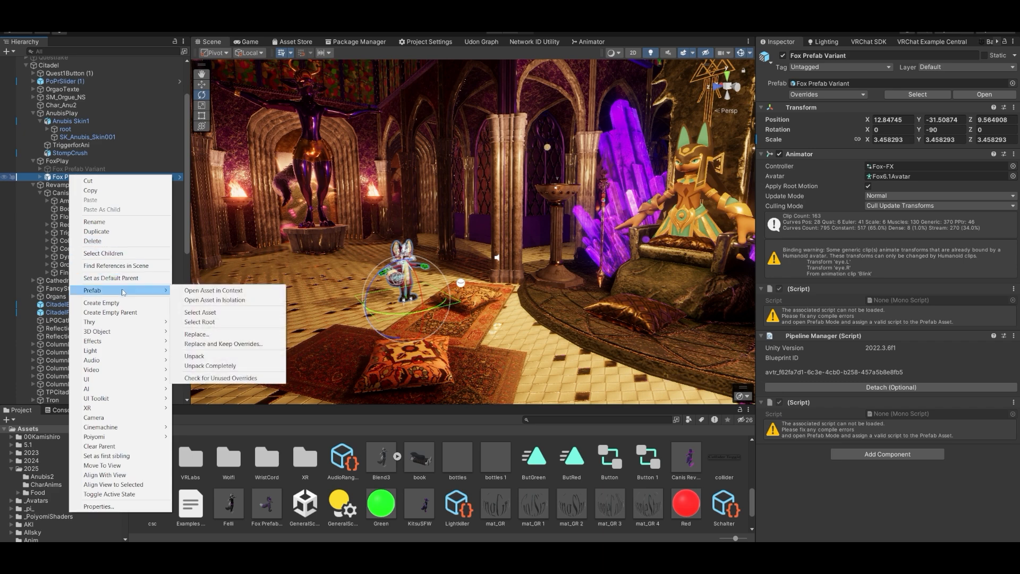
click(225, 366)
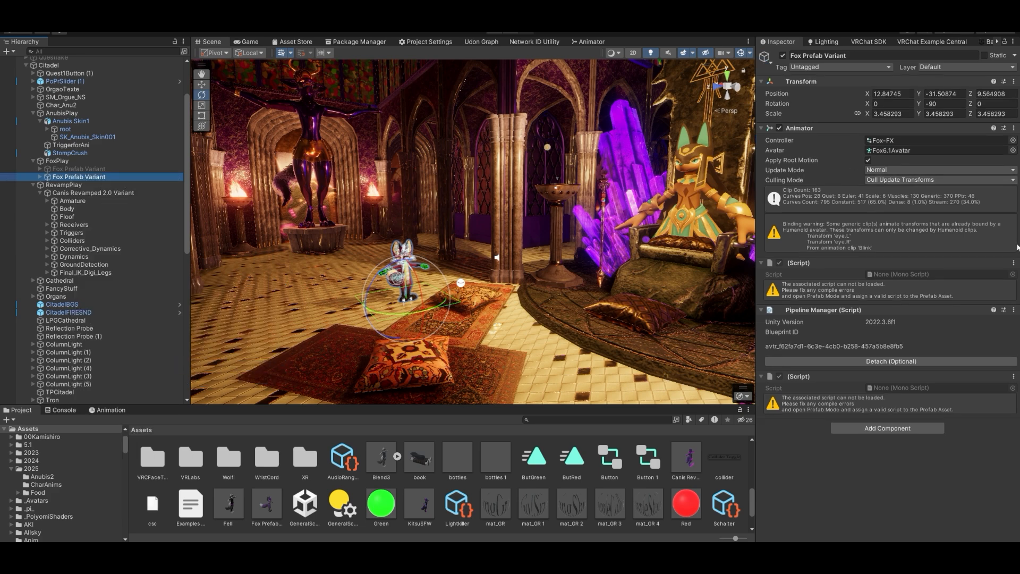
Remove the missing-script and Pipeline Manager components from the new fox, leaving only its Transform and Animator.
click(1013, 263)
click(1001, 285)
click(1014, 262)
click(980, 281)
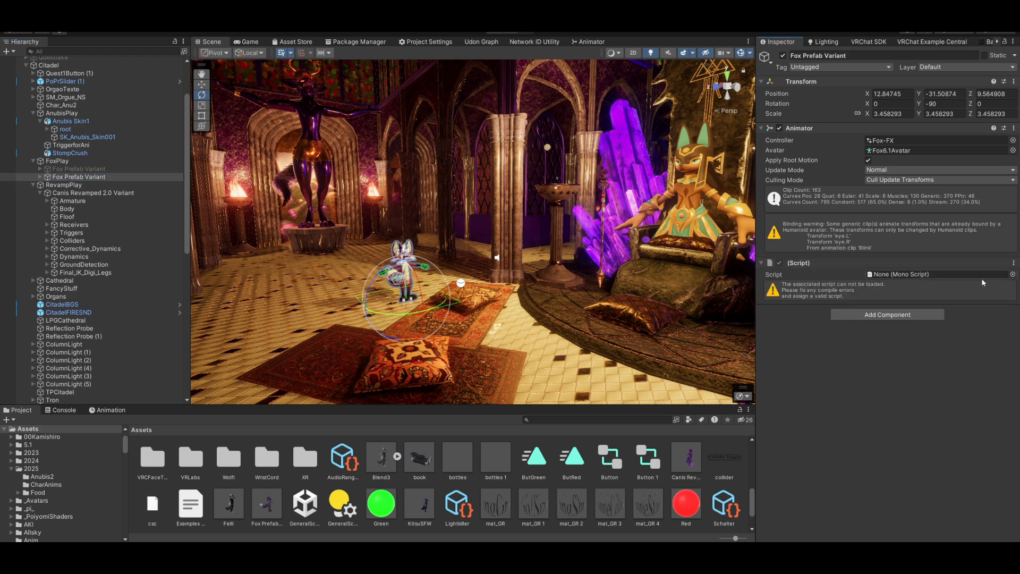
click(1013, 262)
click(965, 282)
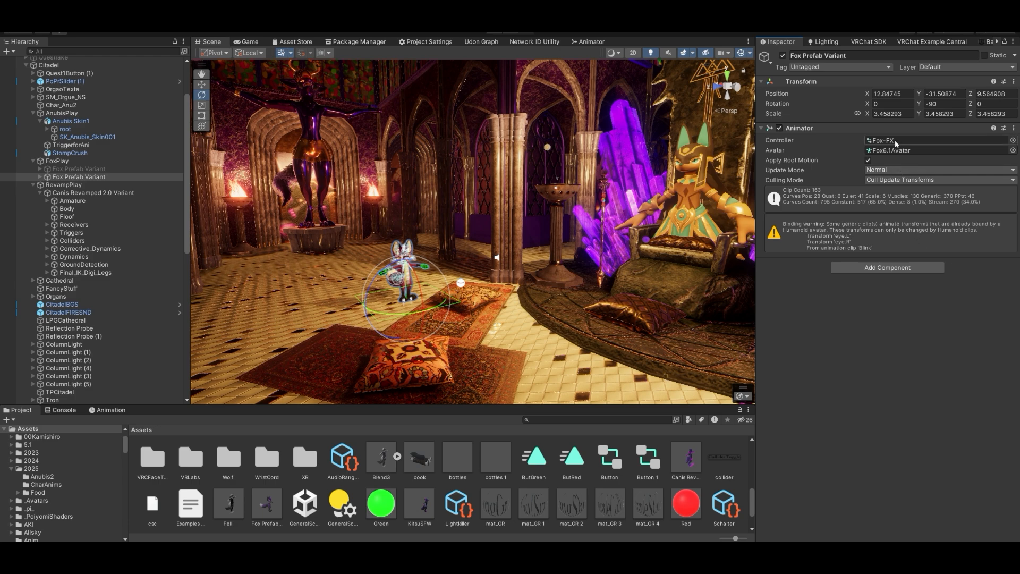
Scale the new fox uniformly to 25, trying 10, 15 and 20 first.
right_drag(521, 170, 497, 171)
key(w)
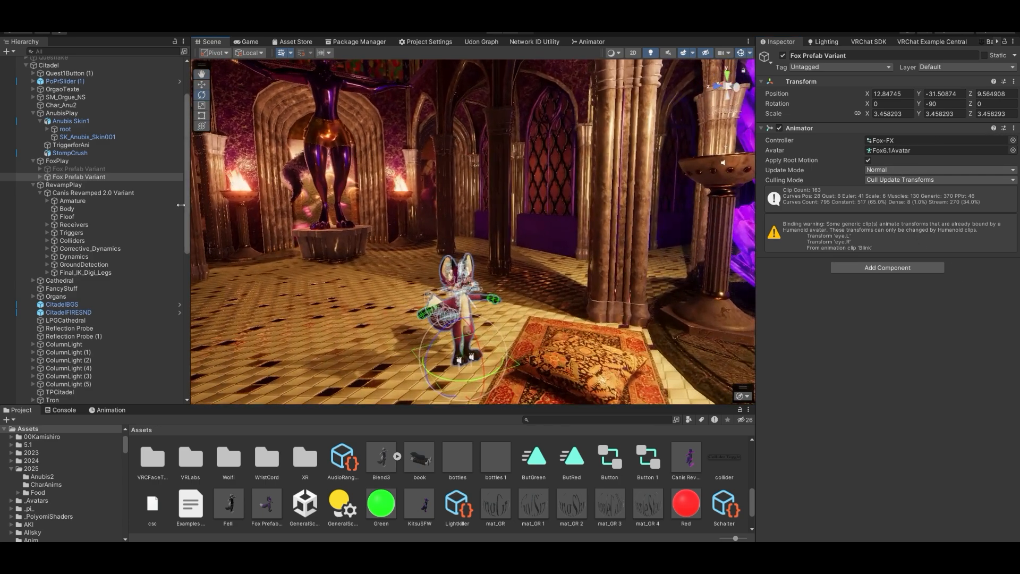
click(41, 177)
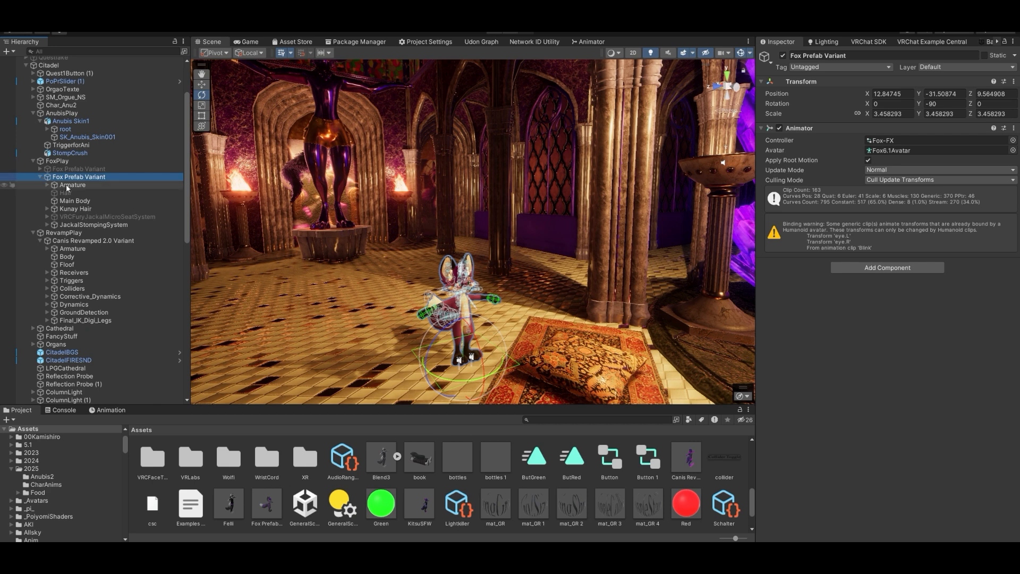
click(892, 114)
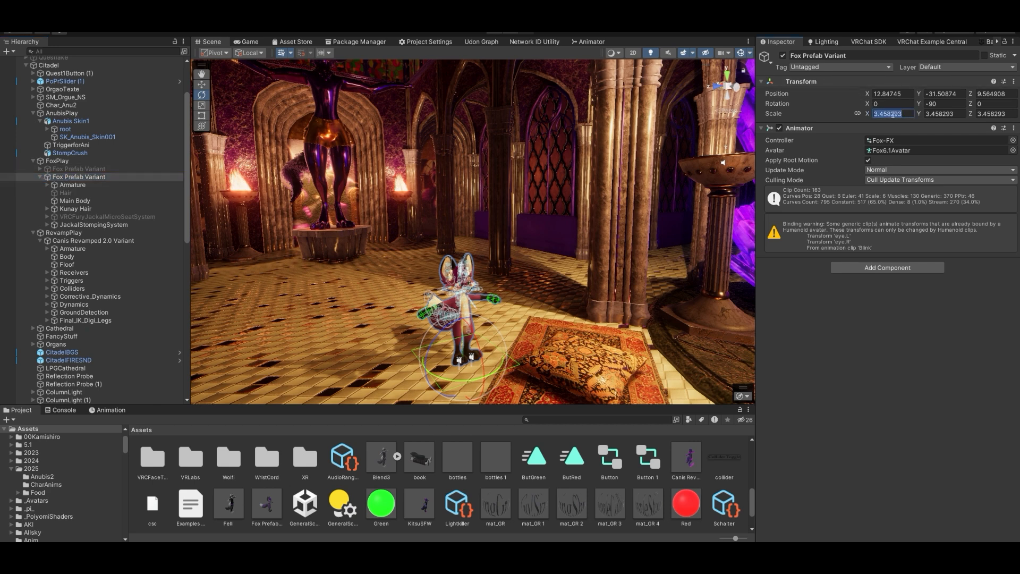
text(10)
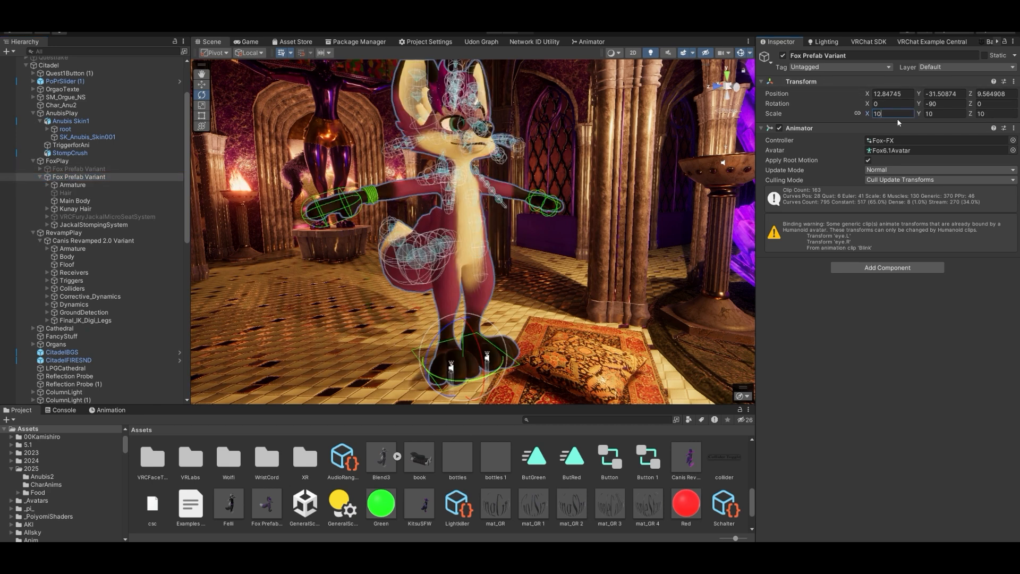
key(BackSpace)
text(5)
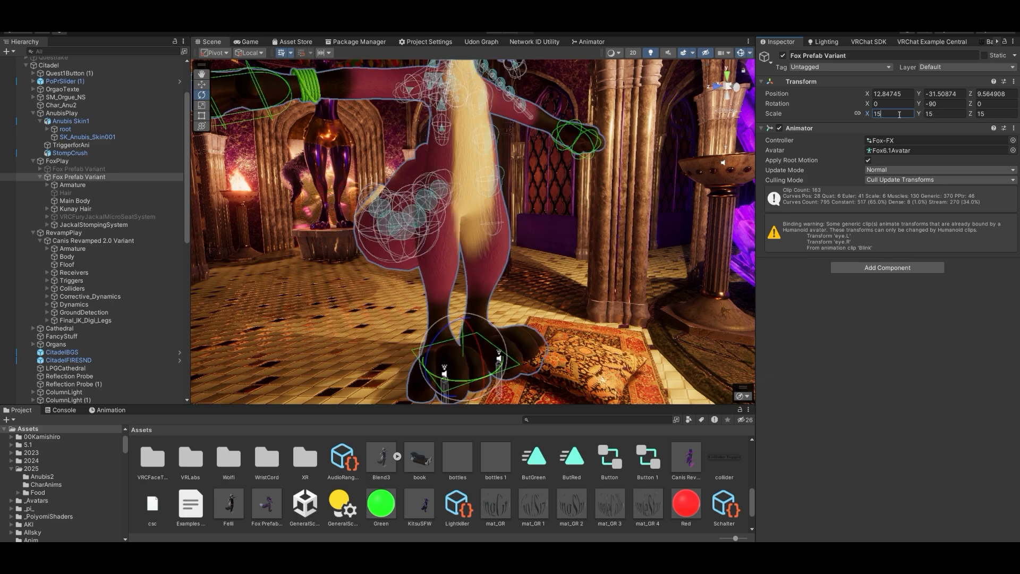
key(BackSpace)
key(BackSpace)
text(20)
right_drag(542, 177, 464, 178)
key(s)
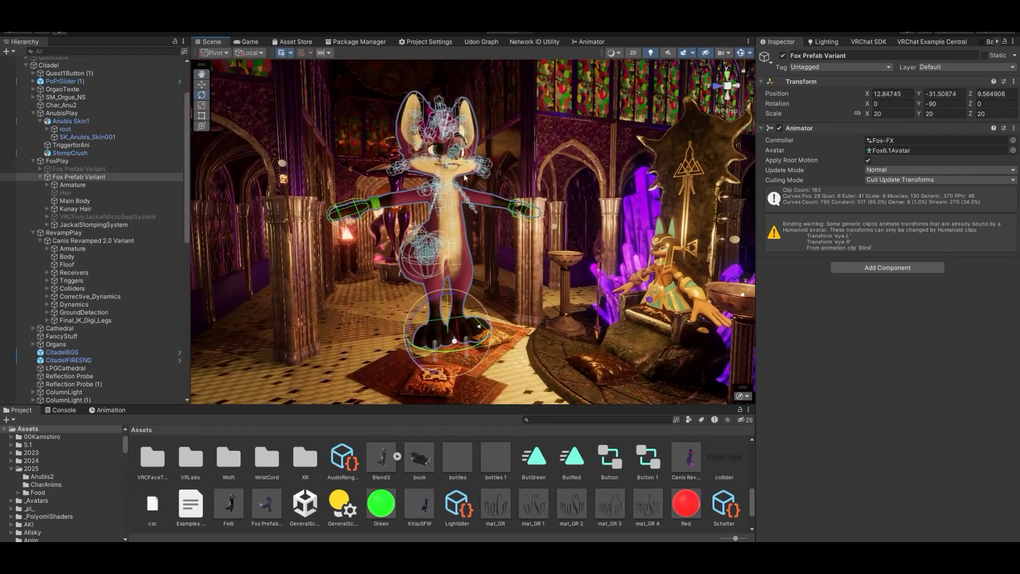
click(893, 114)
text(25)
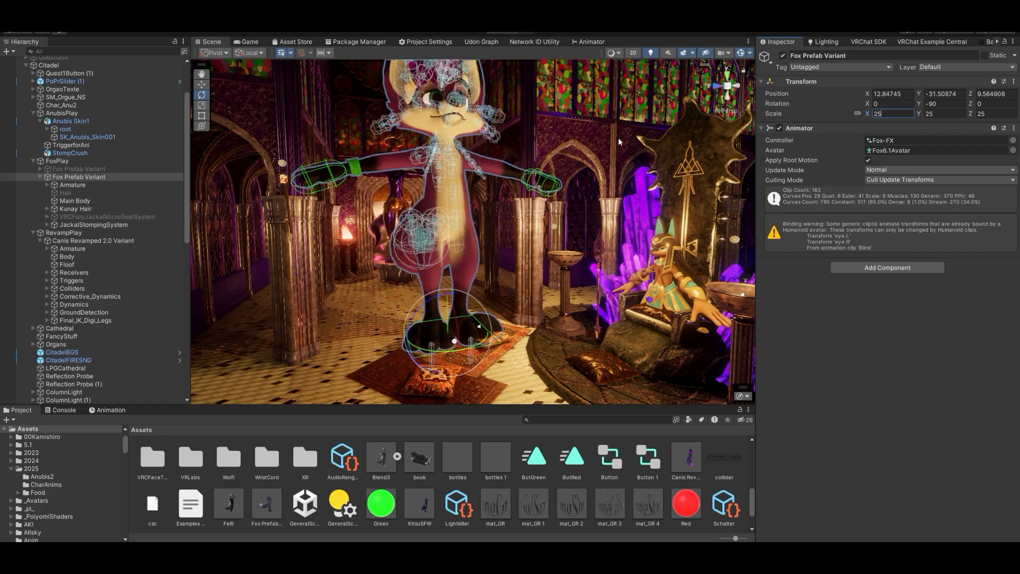
key(Return)
Move the enlarged fox across the floor to about X 24.92, Z 12.1 and frame it from the front.
right_drag(619, 142, 425, 303)
drag(424, 303, 366, 282)
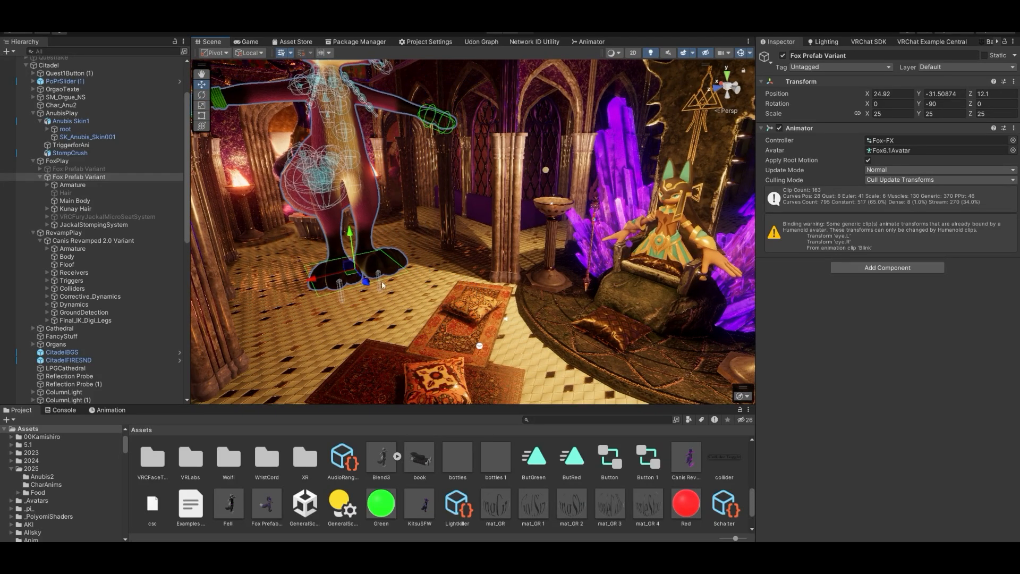
key(f)
right_drag(383, 266, 423, 234)
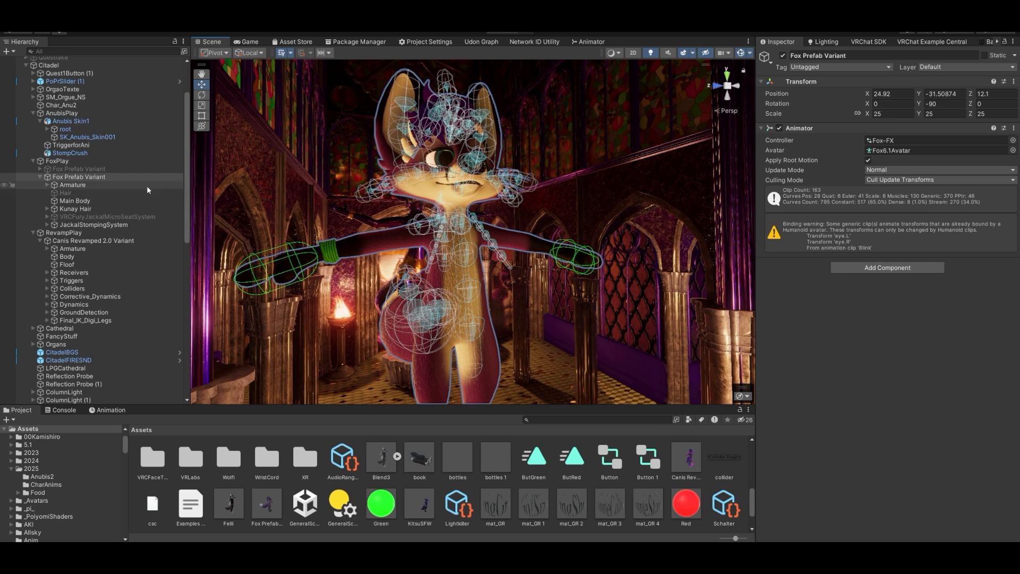
Delete the JackalStompingSystem and VRCFuryJackalMicroSeatSystem objects from the new fox.
click(113, 225)
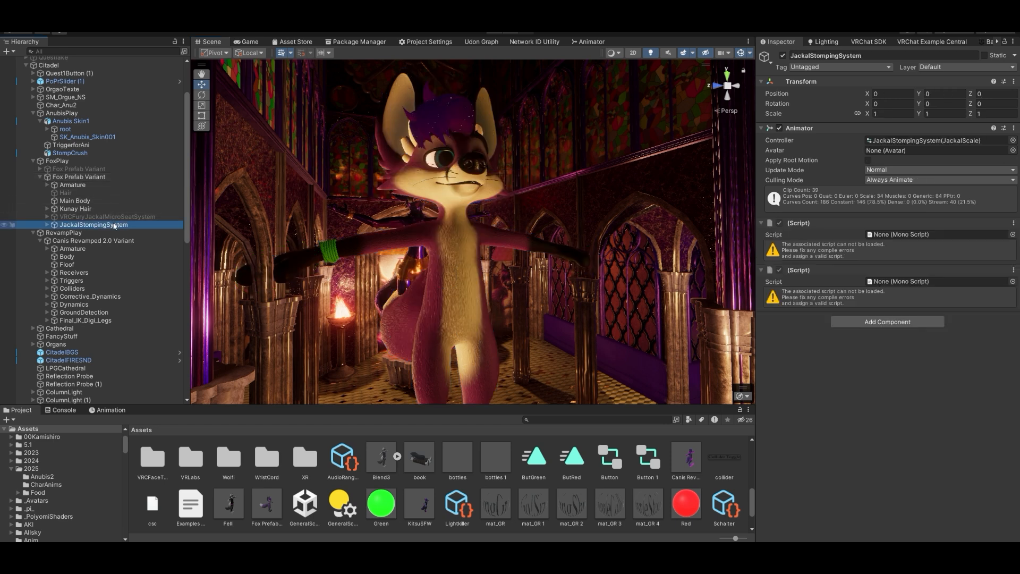
key(Delete)
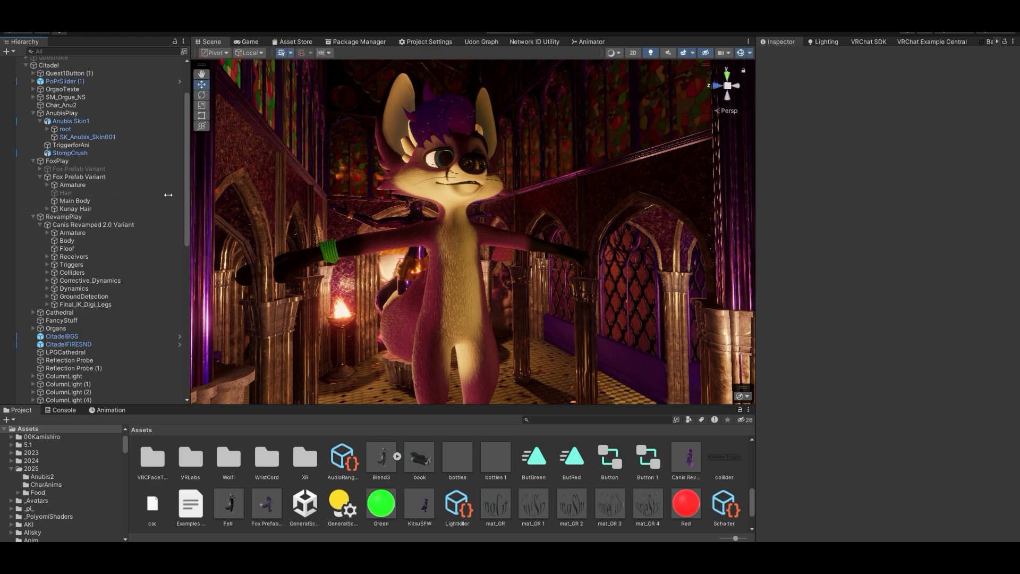
Locate the new fox's Fox-FX controller in the project and open it to review its animation layers.
click(85, 177)
click(892, 141)
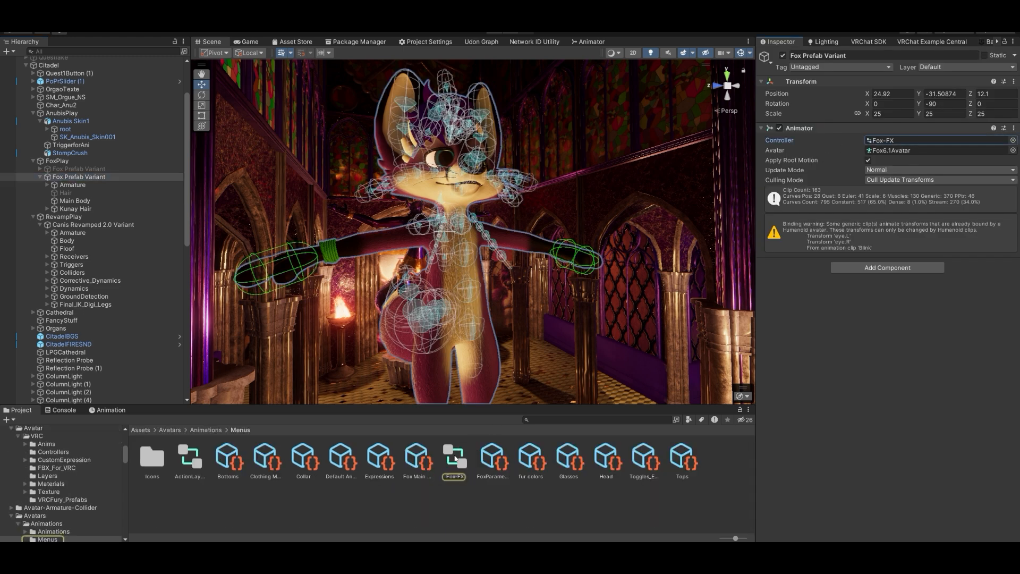
double_click(455, 459)
scroll(303, 218, down, 10)
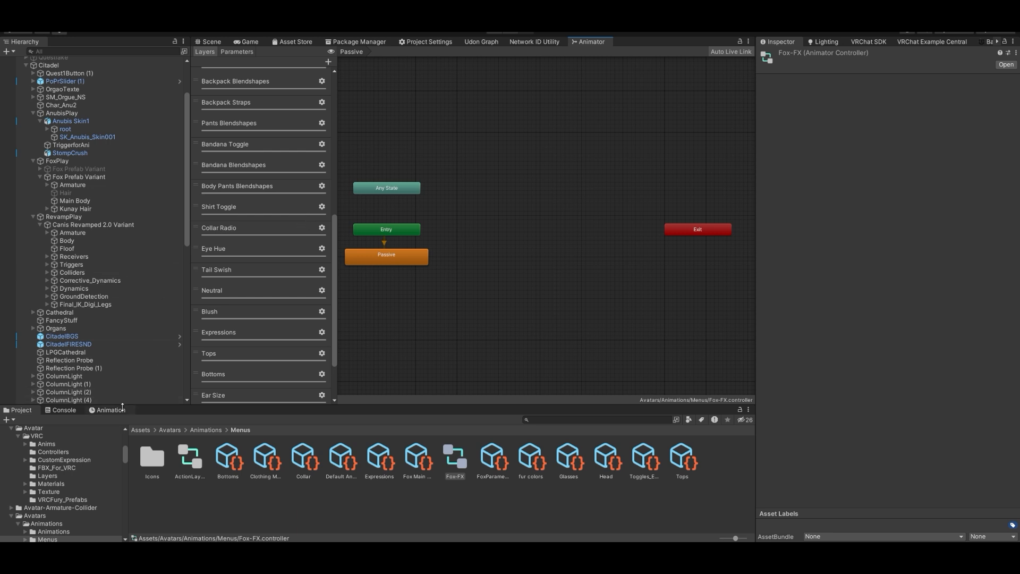
Bring up the clip list for the new Fox Prefab Variant in the Animation window.
click(119, 410)
click(72, 431)
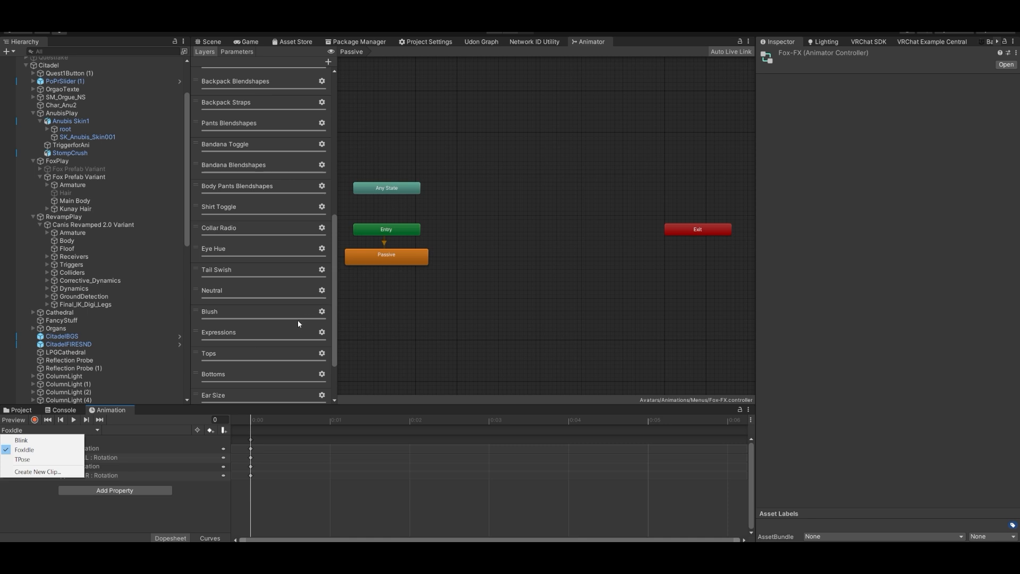
click(65, 159)
click(79, 176)
click(64, 431)
click(32, 187)
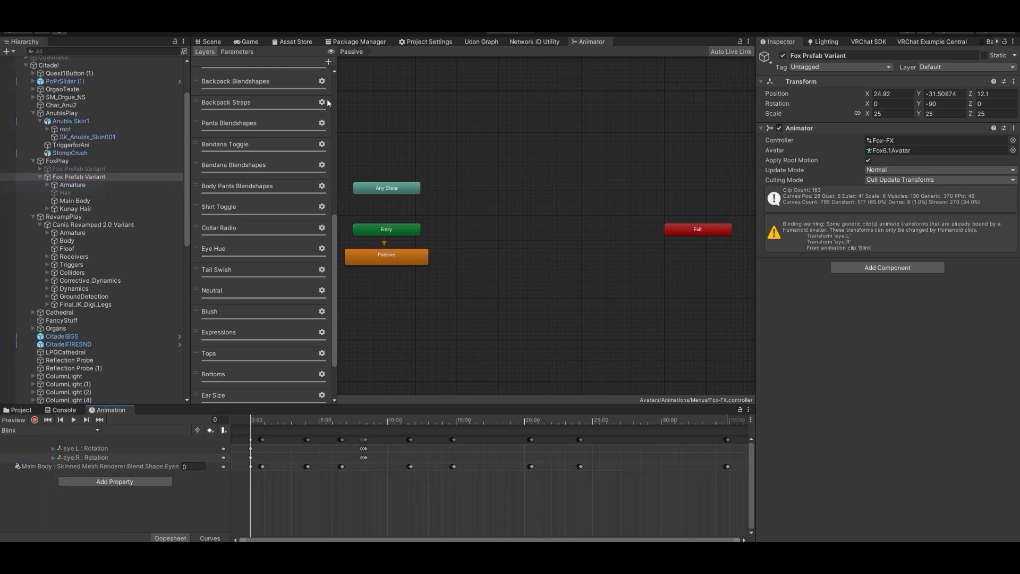
Scrub the Blink clip to frame 451 to examine the fox's pose in the scene, and switch the preview off.
click(211, 42)
drag(257, 421, 353, 418)
alt+drag(552, 252, 372, 319)
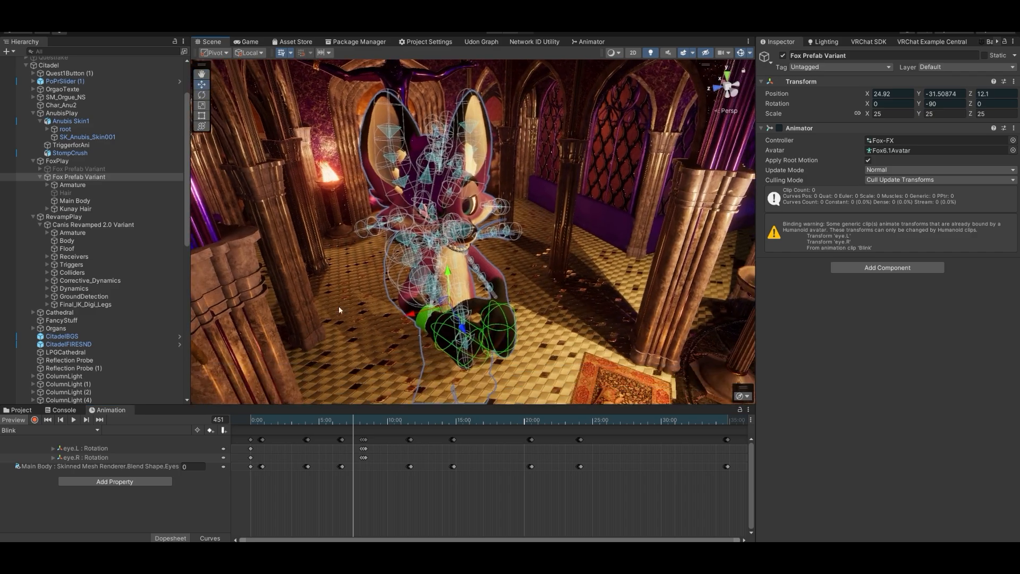
click(13, 420)
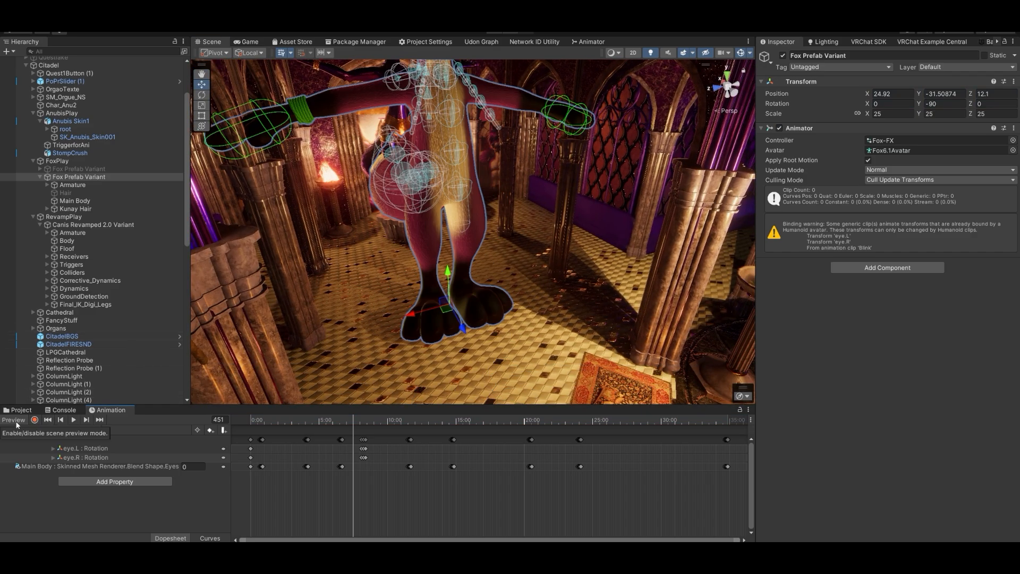
Assign FoxControl as the fox's controller and replace the TPose state in its Base Layer with a new empty state.
alt+drag(323, 165, 350, 207)
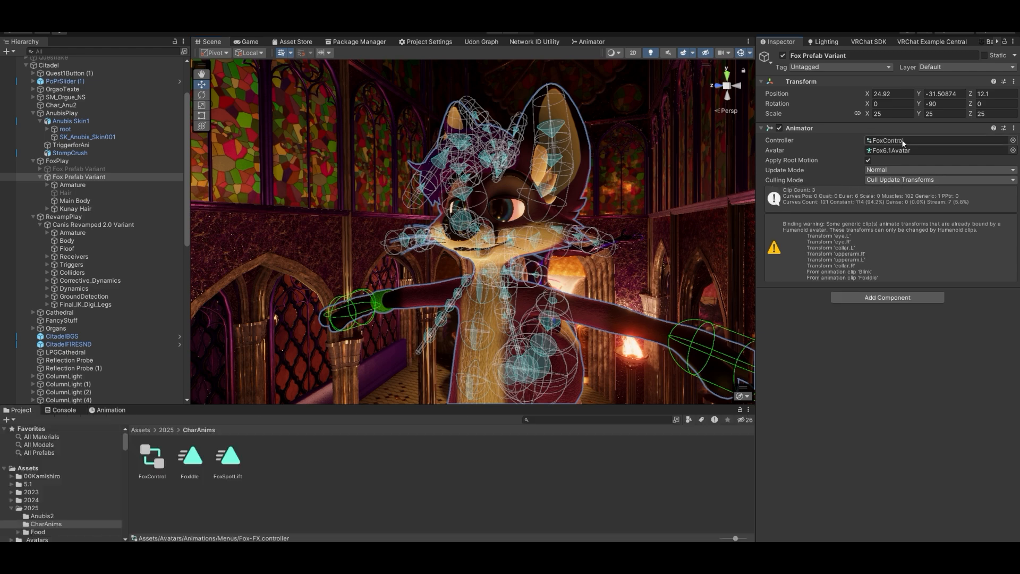
click(583, 42)
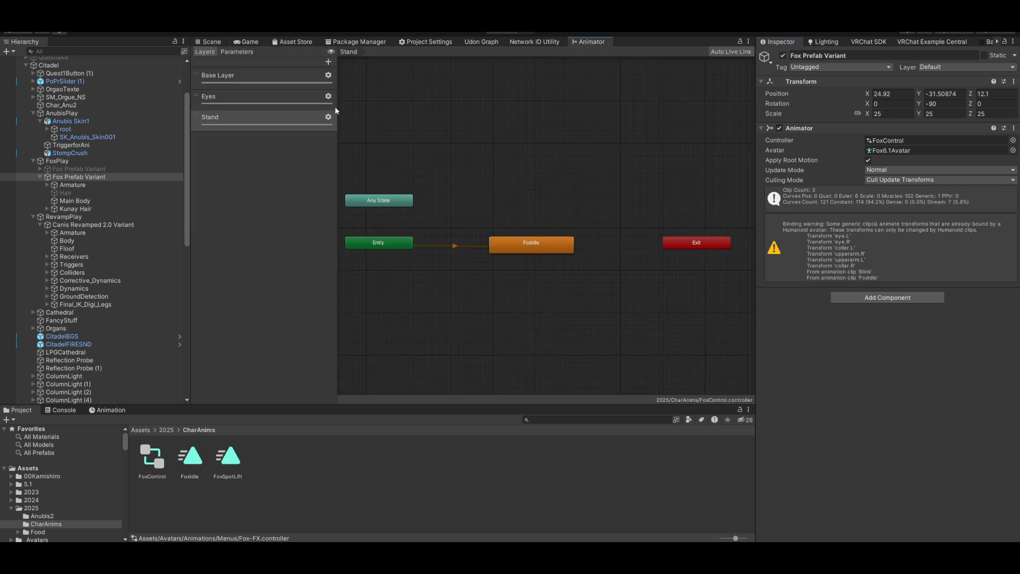
click(275, 78)
click(538, 249)
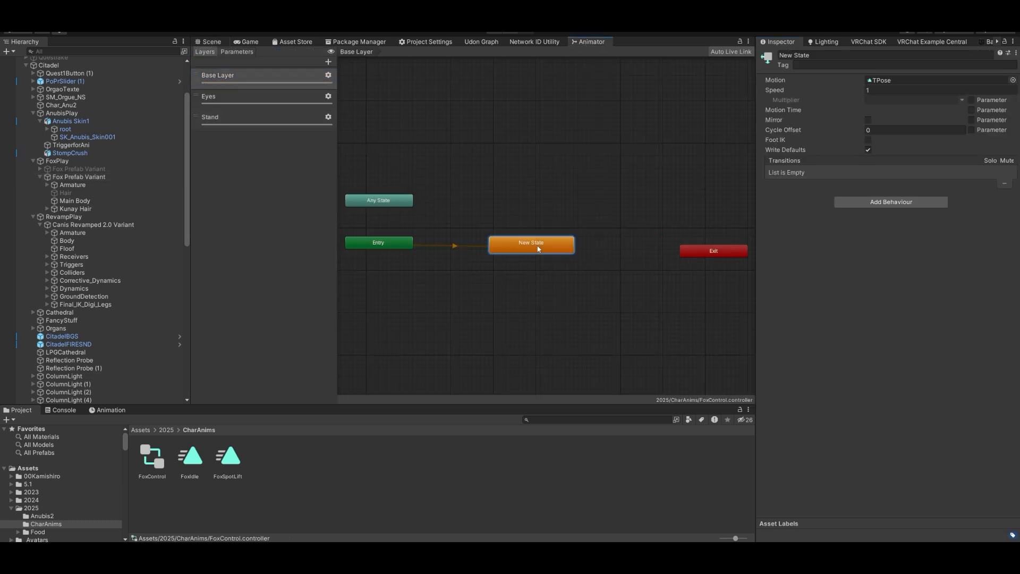
key(Delete)
right_click(522, 239)
mouse_move(537, 238)
click(652, 243)
drag(569, 244, 540, 245)
Choose the fox's Blink clip and toggle its preview to compare the body pose in the scene.
click(208, 42)
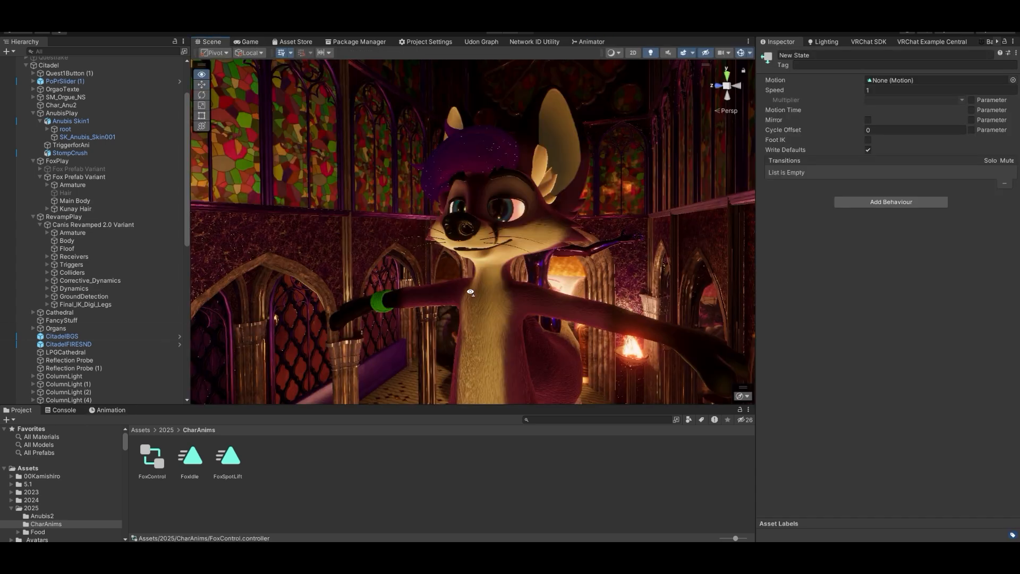
right_drag(470, 288, 491, 316)
click(461, 250)
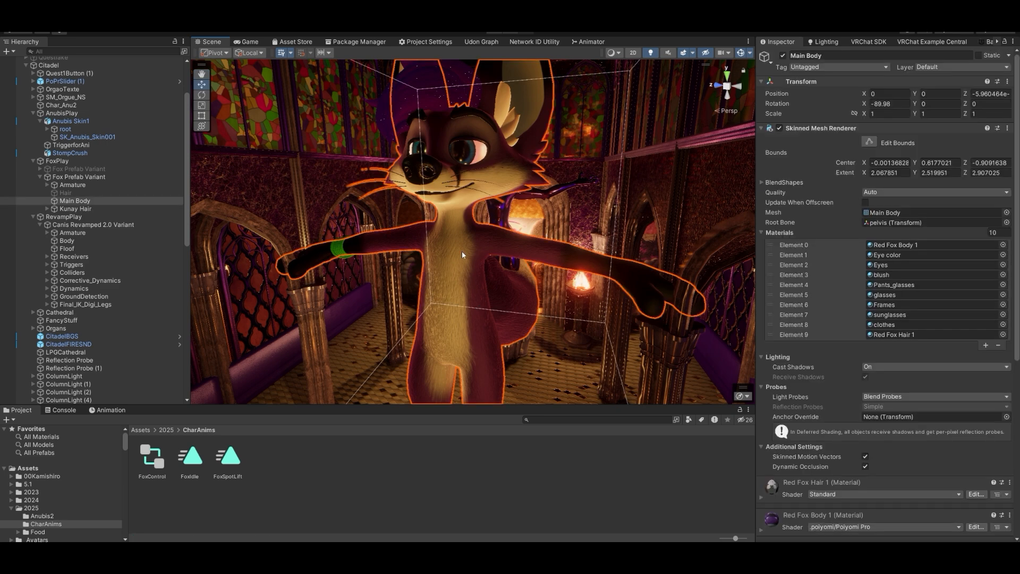
click(99, 411)
click(62, 429)
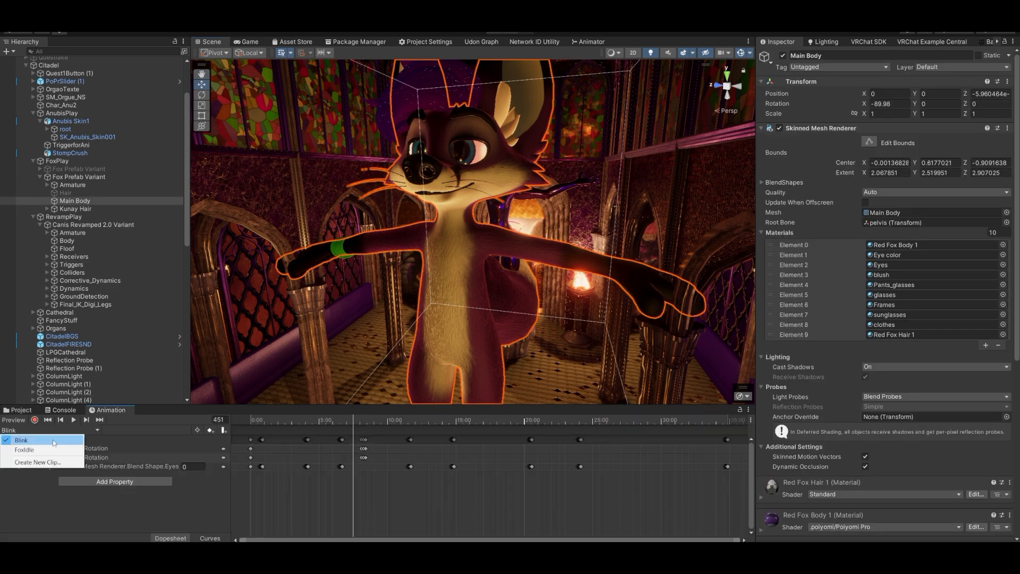
click(50, 438)
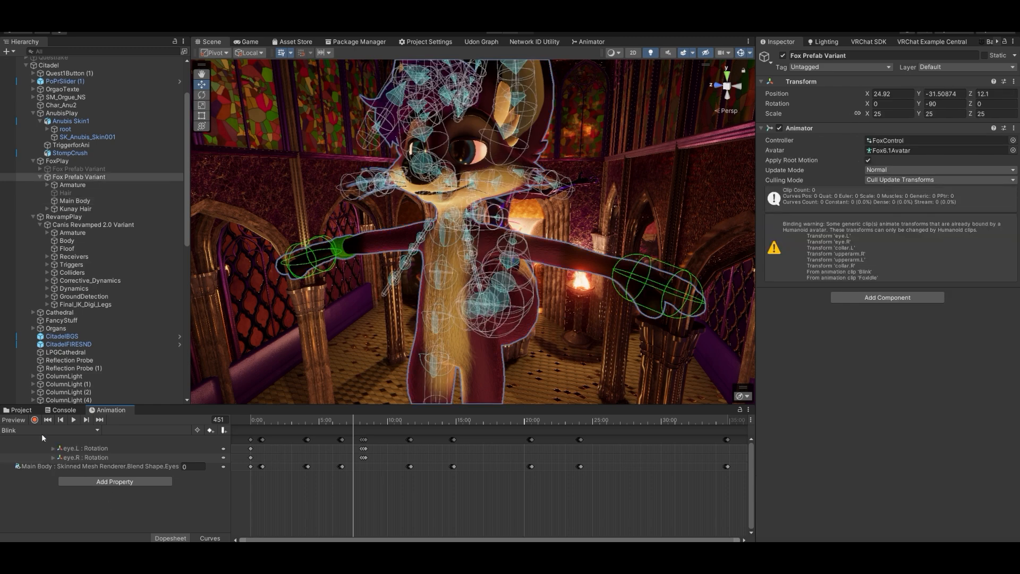
click(21, 422)
click(21, 422)
right_drag(574, 220, 576, 228)
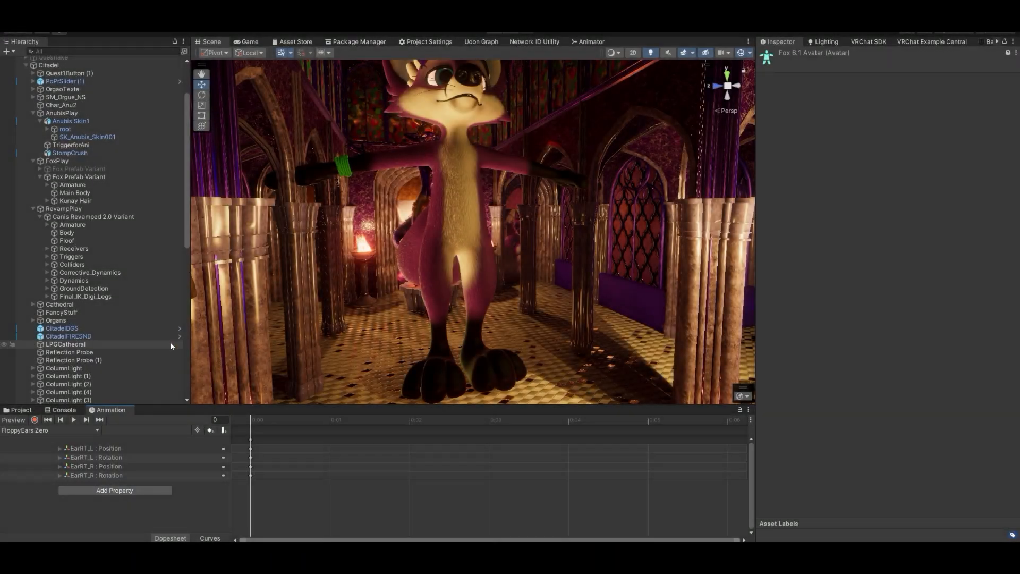
Examine the Fox6.1 model's rig animation type options and choose Generic.
click(18, 410)
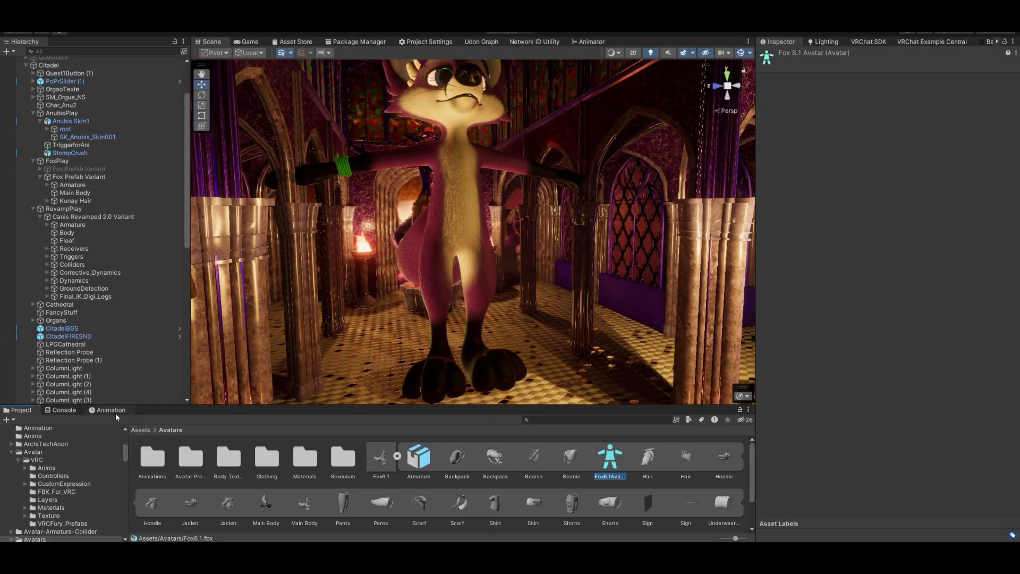
click(379, 460)
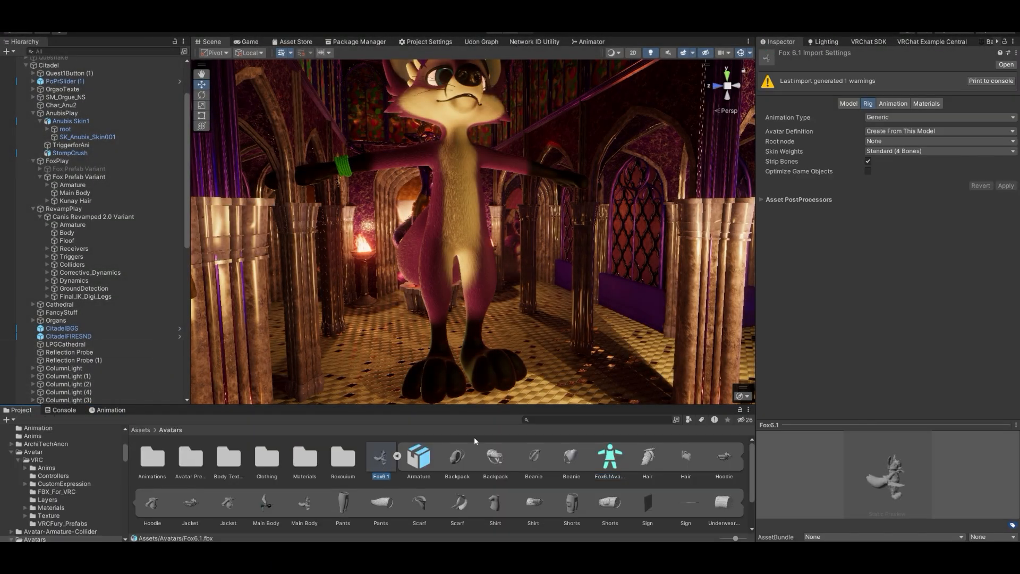
click(903, 117)
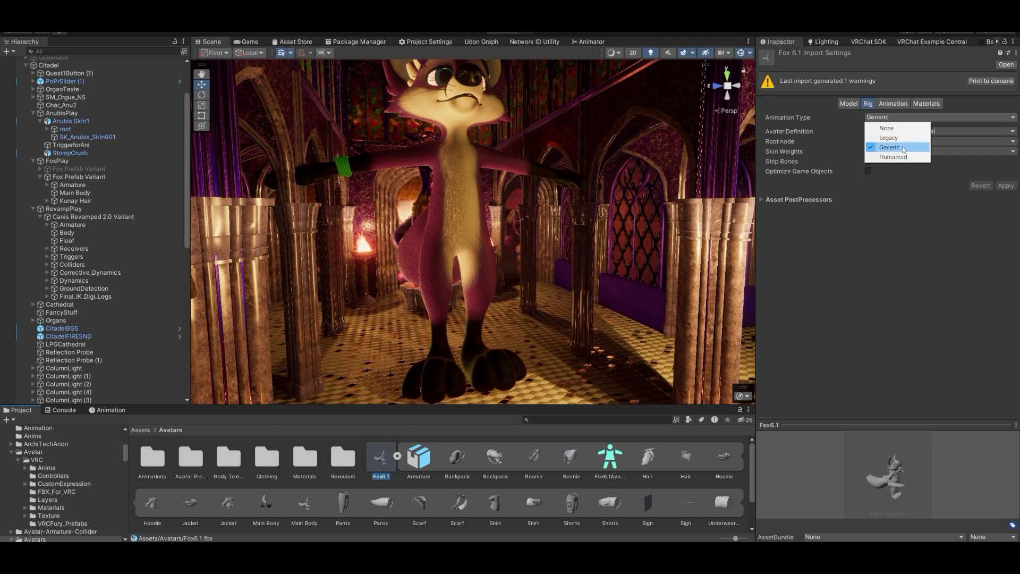
click(903, 147)
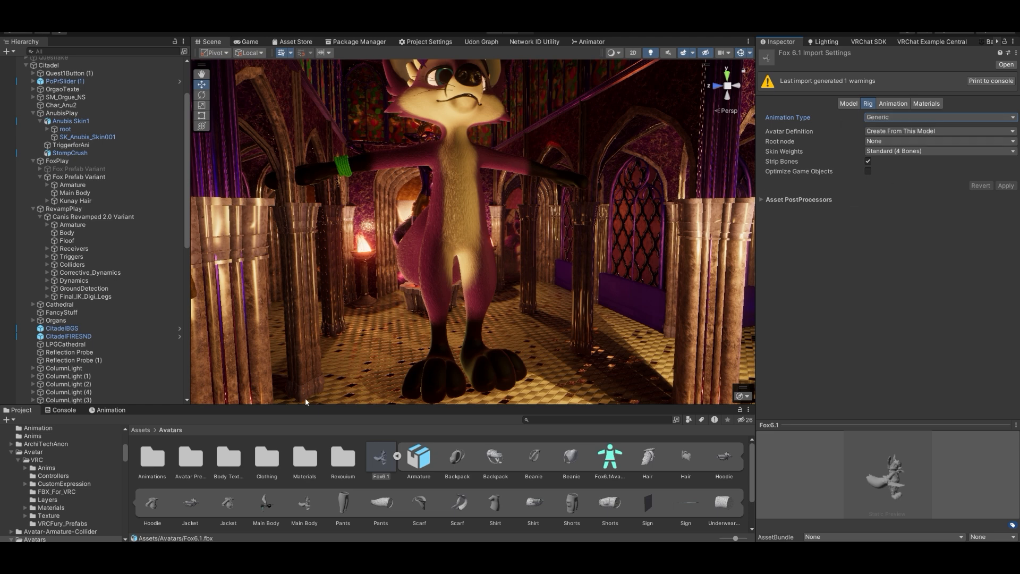
Preview the Blink clip on the new fox, scrubbing to frame 488 and examining the face and eyes up close.
click(110, 410)
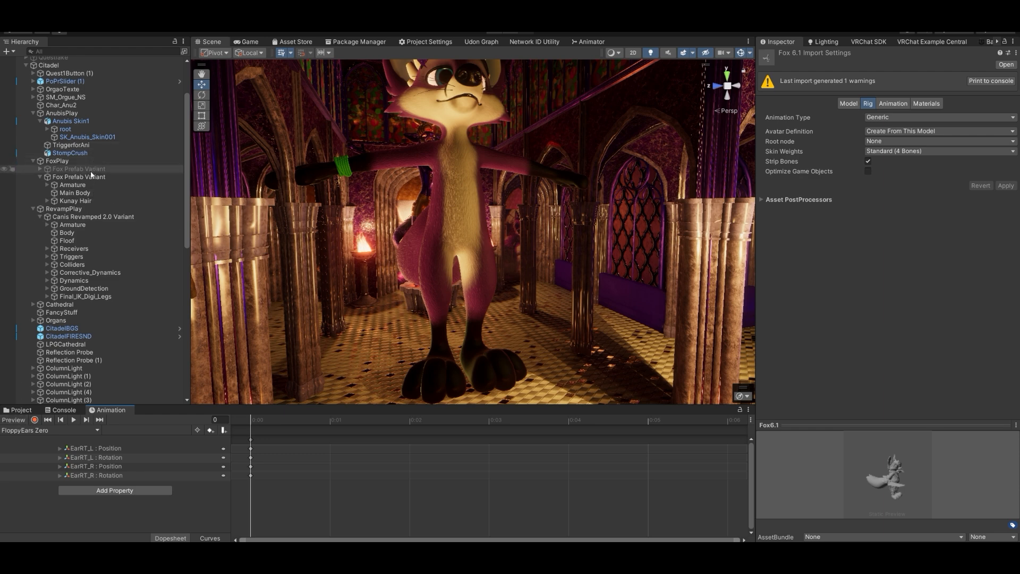
click(75, 160)
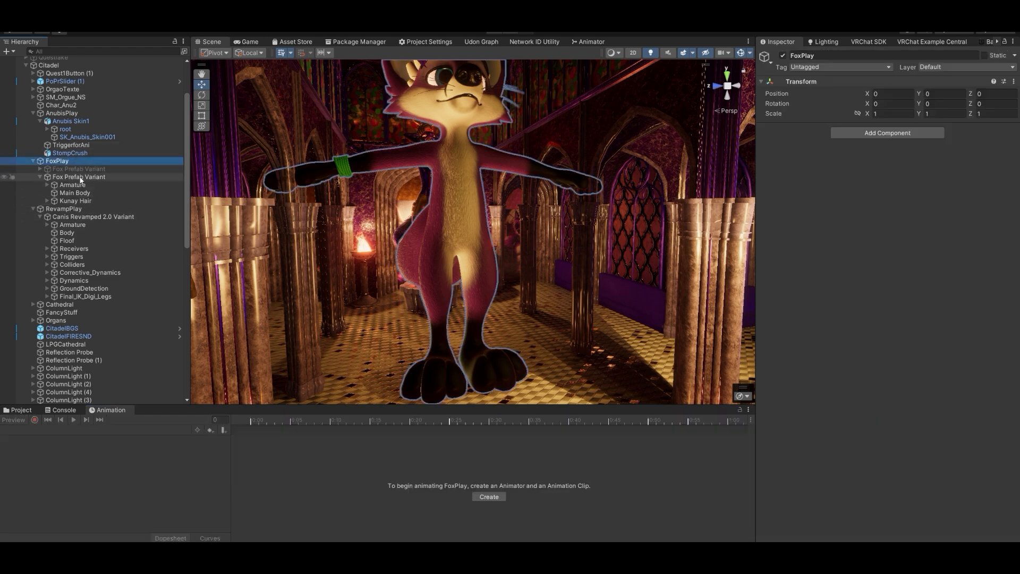
click(80, 177)
click(14, 419)
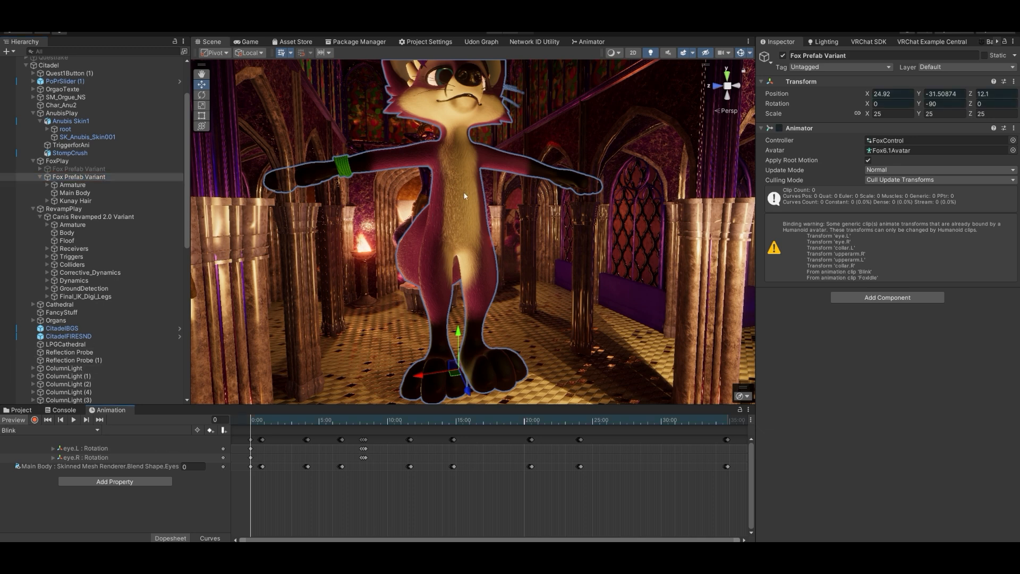
drag(253, 420, 362, 442)
key(w)
right_drag(587, 250, 493, 245)
key(s)
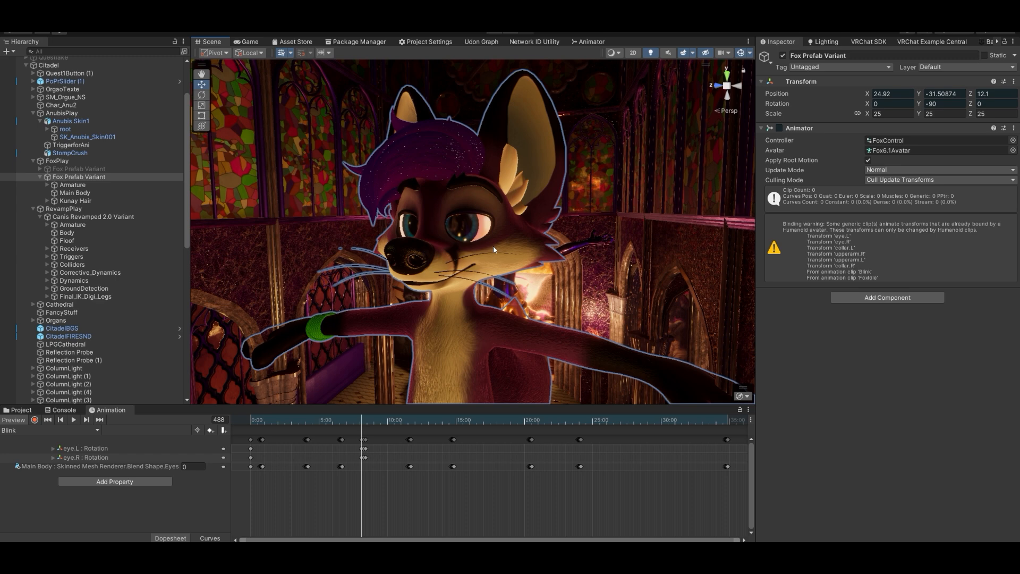
middle_drag(504, 239, 522, 218)
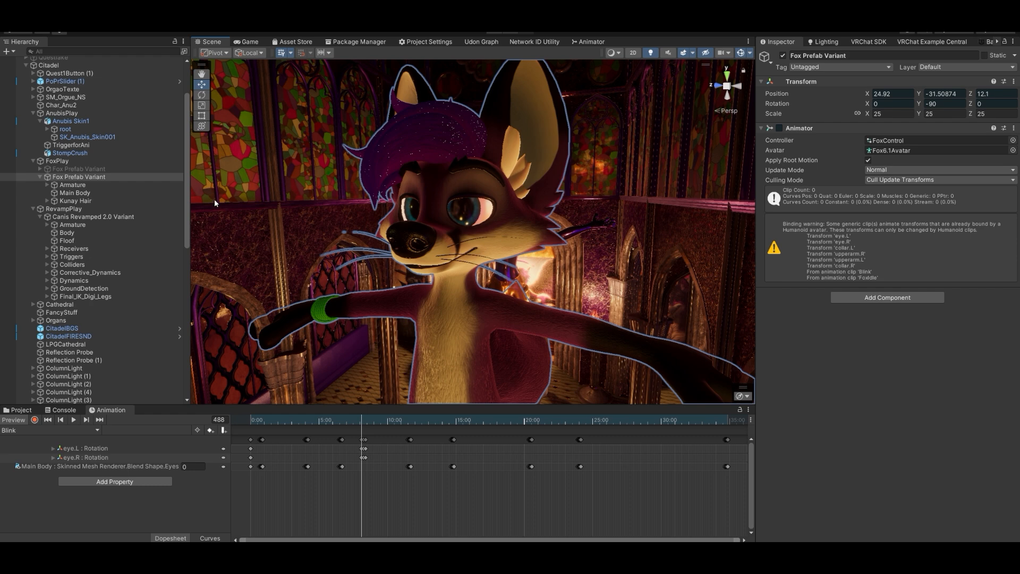
Select both eye bones, eye.L and eye.R, under the fox's head and activate the Rotate tool.
click(46, 185)
click(55, 192)
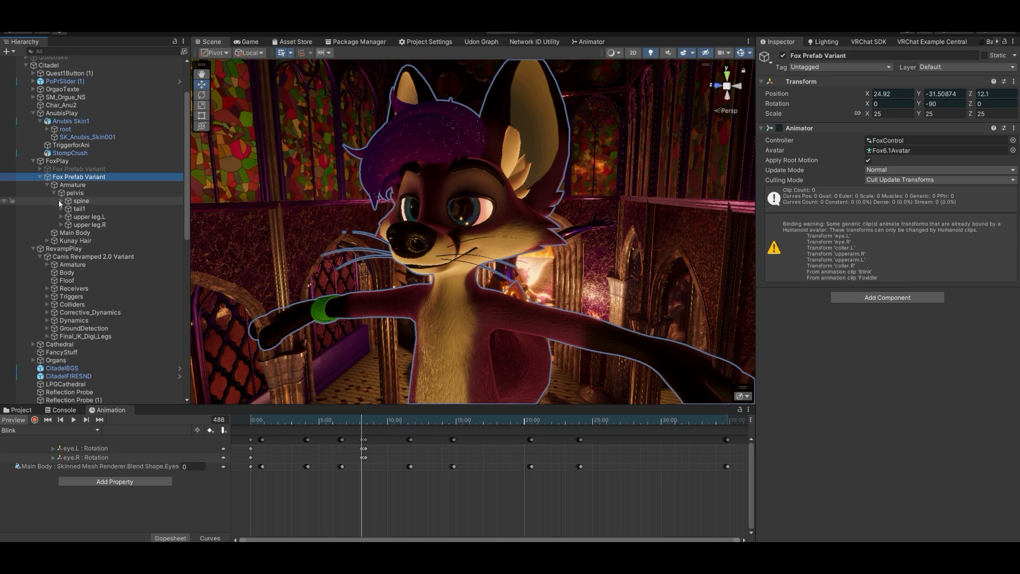
click(62, 201)
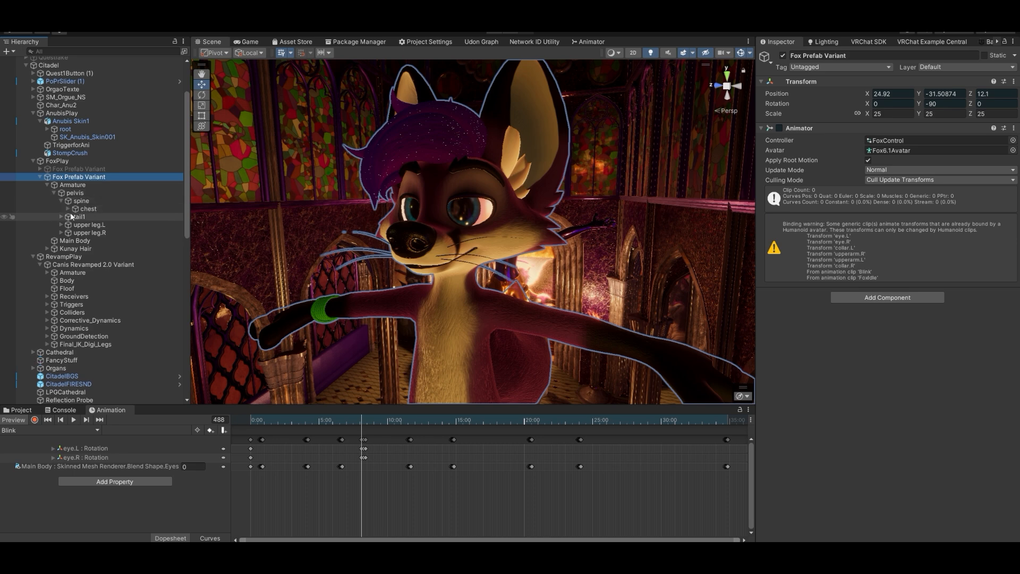
click(68, 208)
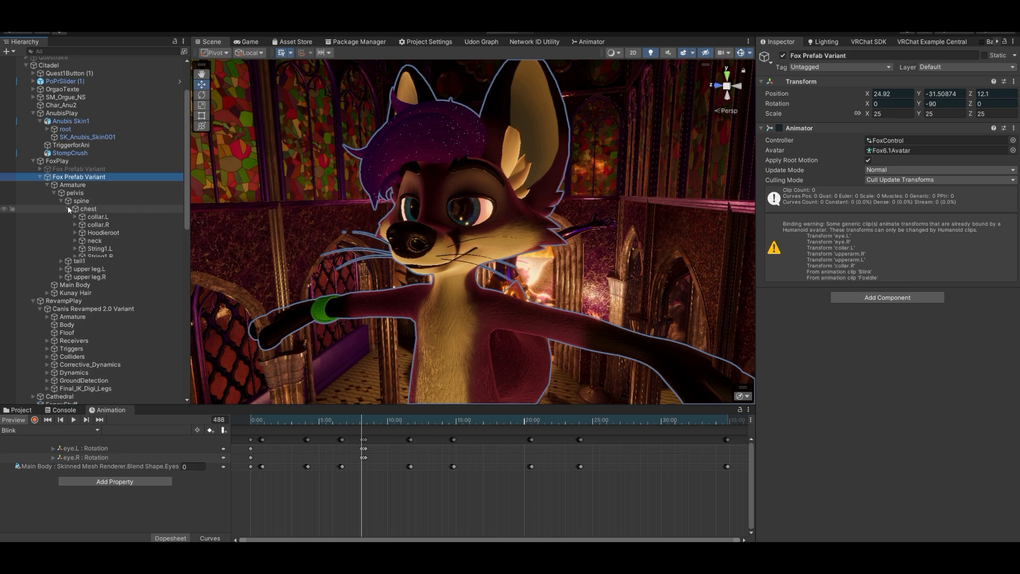
click(75, 241)
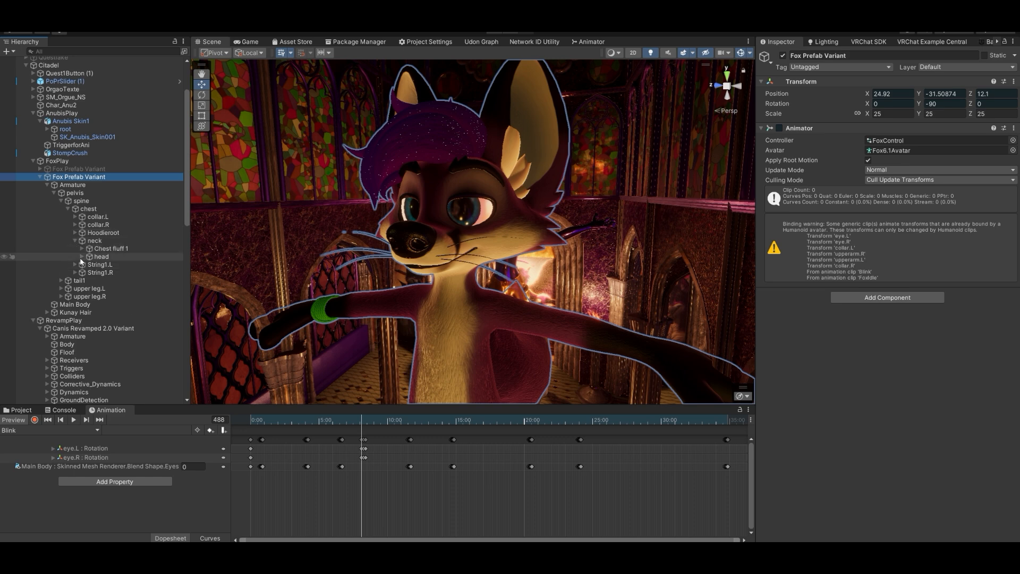
click(83, 257)
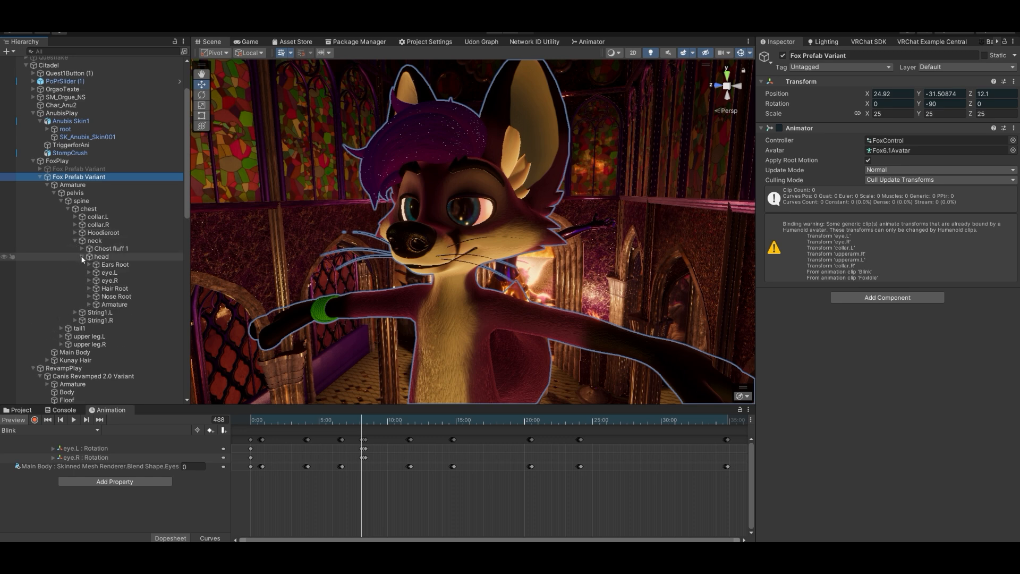
click(109, 272)
ctrl+click(110, 281)
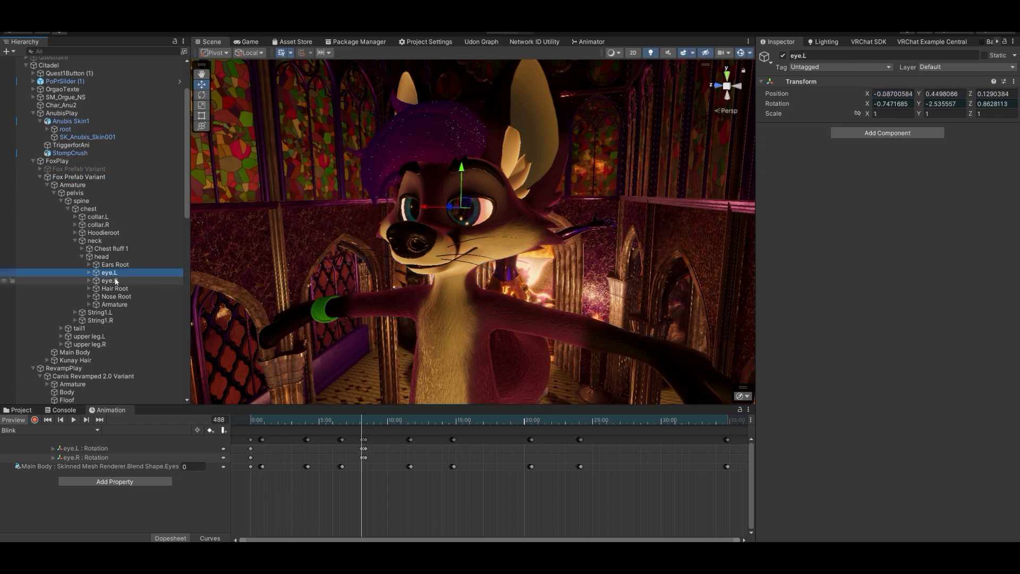
key(e)
alt+drag(417, 257, 507, 208)
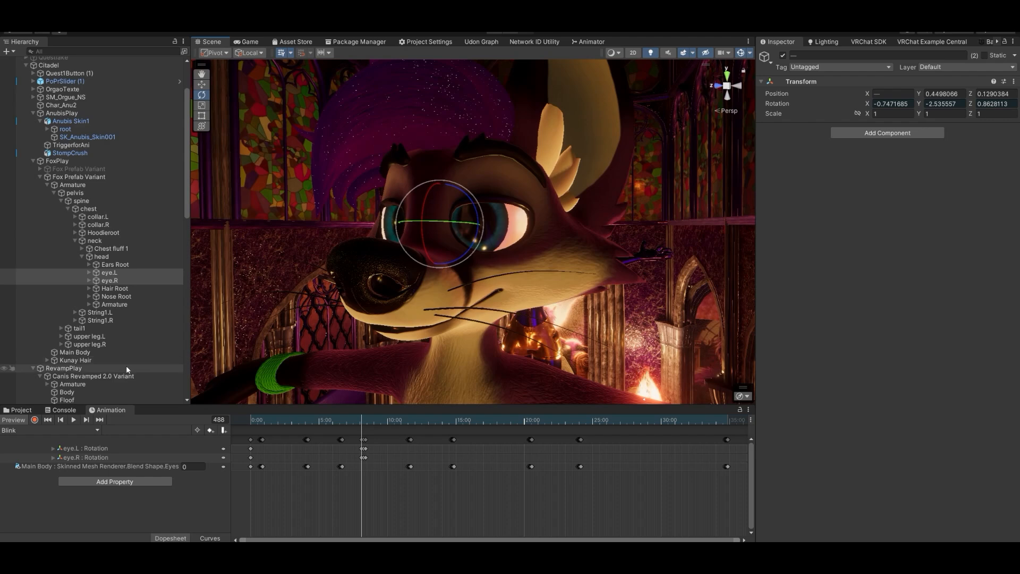
Turn on recording for the Blink clip and move an eye rotation keyframe to 8:13.
click(35, 419)
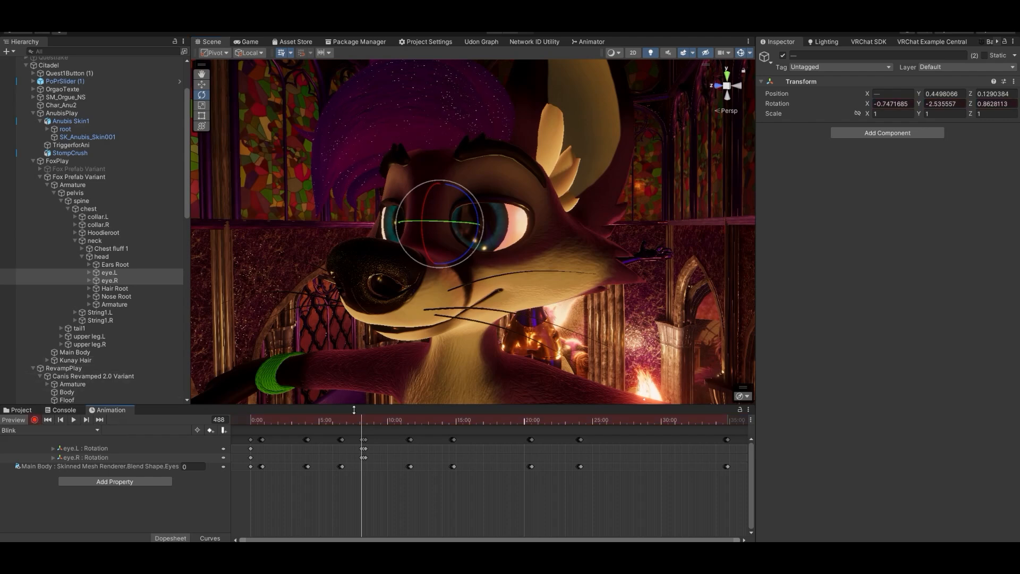
scroll(409, 464, up, 10)
scroll(345, 463, up, 4)
drag(311, 421, 311, 443)
click(299, 425)
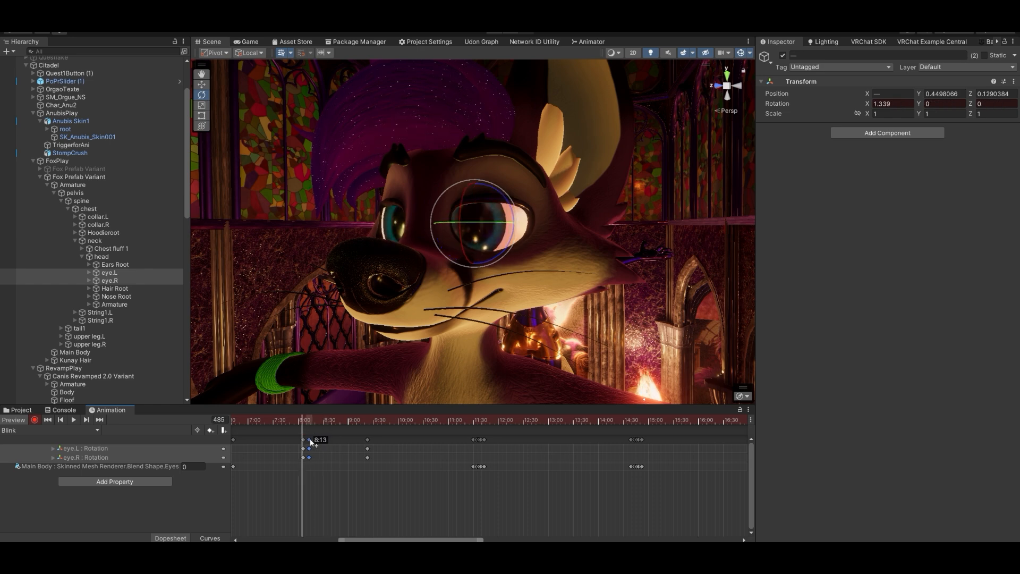
Key both eyes rotated to about X -11.1, Y -27.4, Z 3.3 at frame 522 and X -9.5, Y 22.25, Z 3.0 at frame 530.
drag(304, 422, 334, 436)
drag(489, 255, 494, 243)
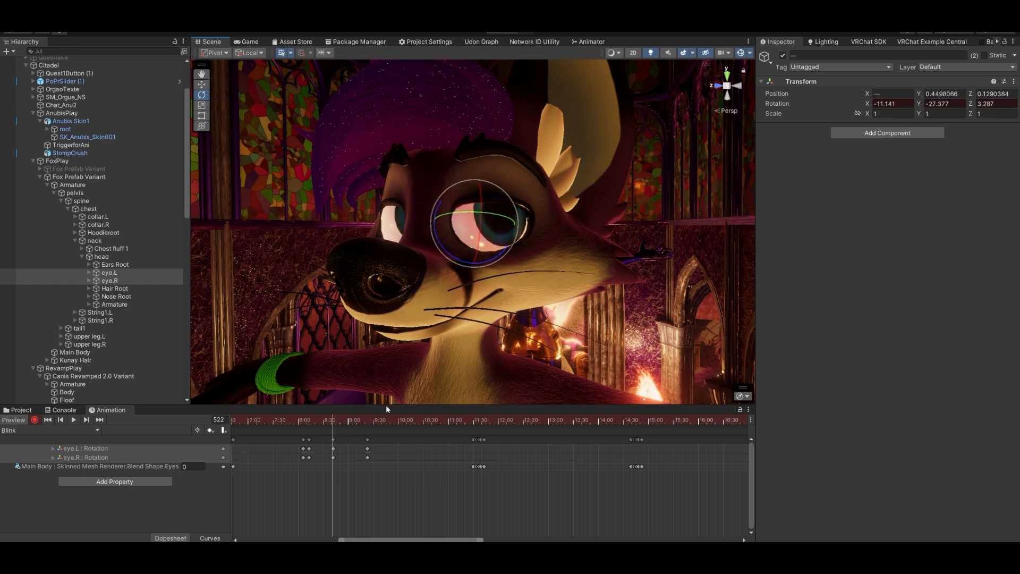
drag(335, 426, 341, 426)
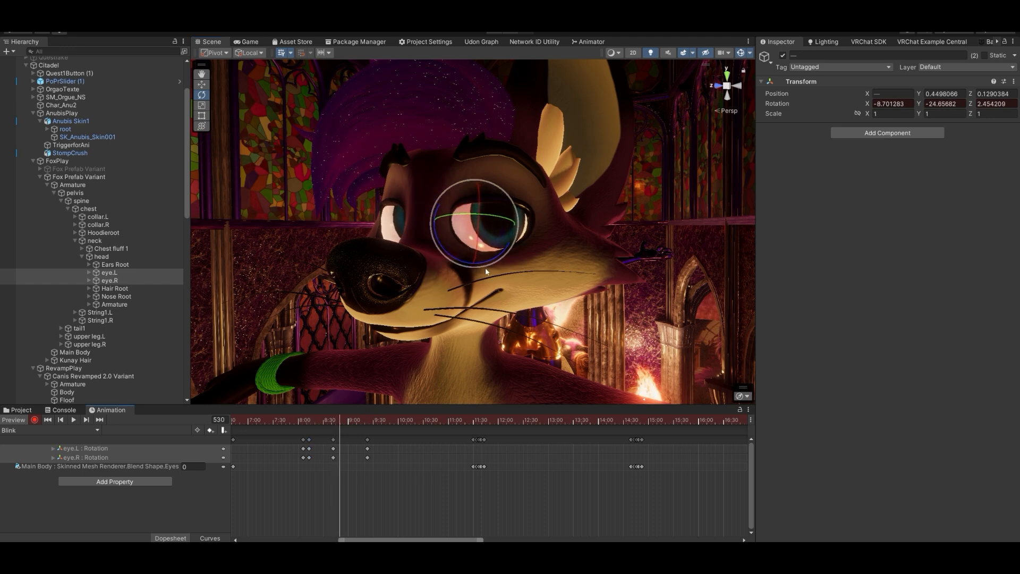
drag(497, 235, 468, 238)
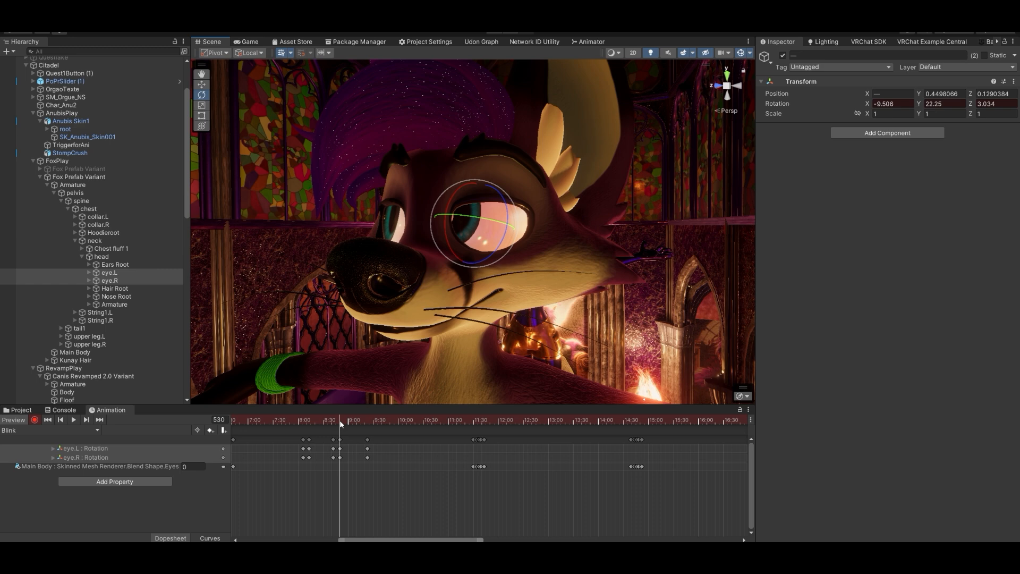
Retime the last eye rotation keyframe to shortly after 9:00, playing back the Blink clip to check the pacing.
drag(342, 422, 345, 443)
click(292, 420)
key(space)
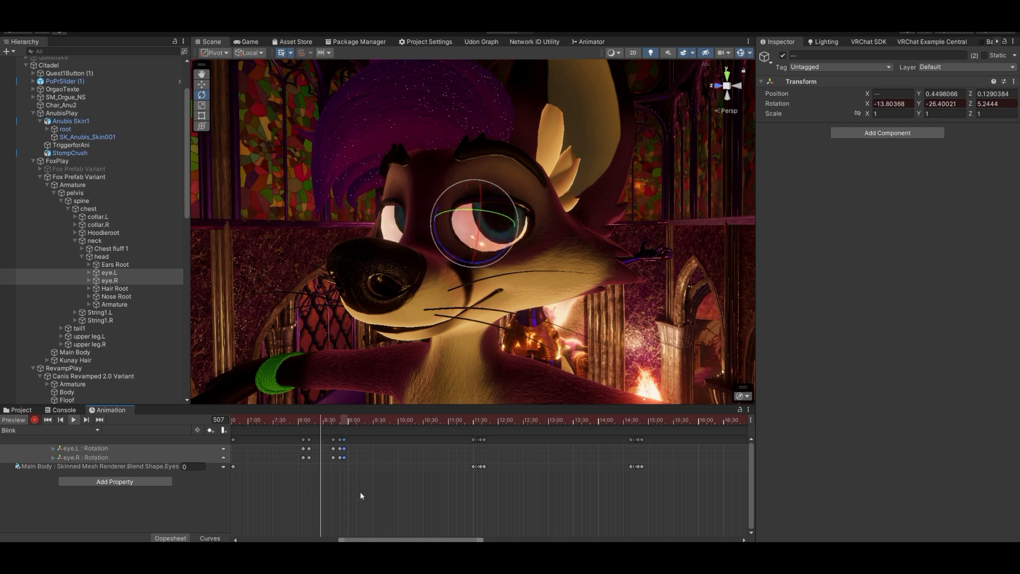
key(space)
drag(345, 442, 363, 443)
Copy the frame 530 eye rotation keyframe to just before the last eye key and play back the eye movement.
click(339, 442)
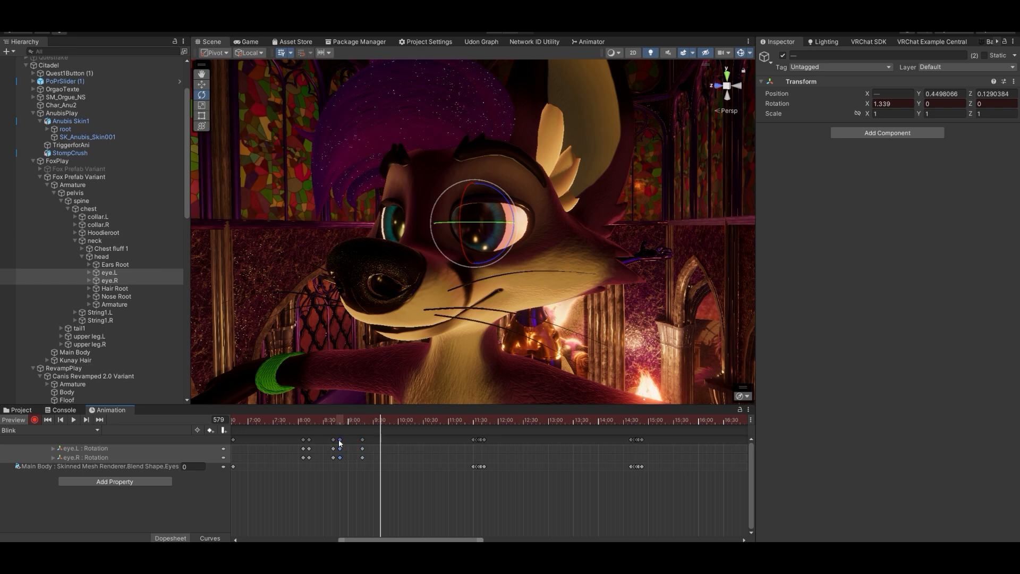
click(359, 420)
drag(360, 421, 298, 422)
key(ctrl+v)
key(space)
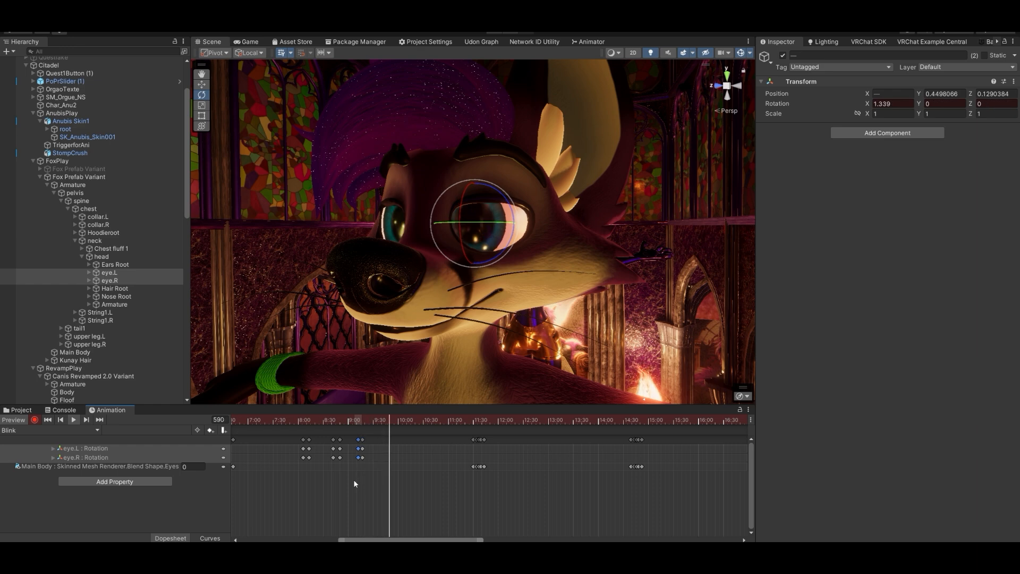
key(space)
click(293, 422)
key(space)
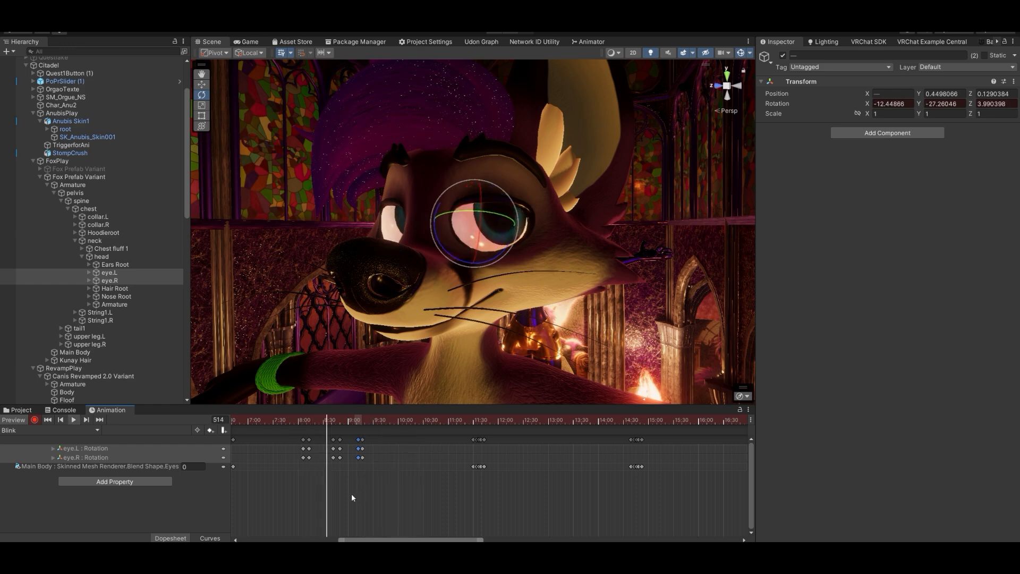
key(space)
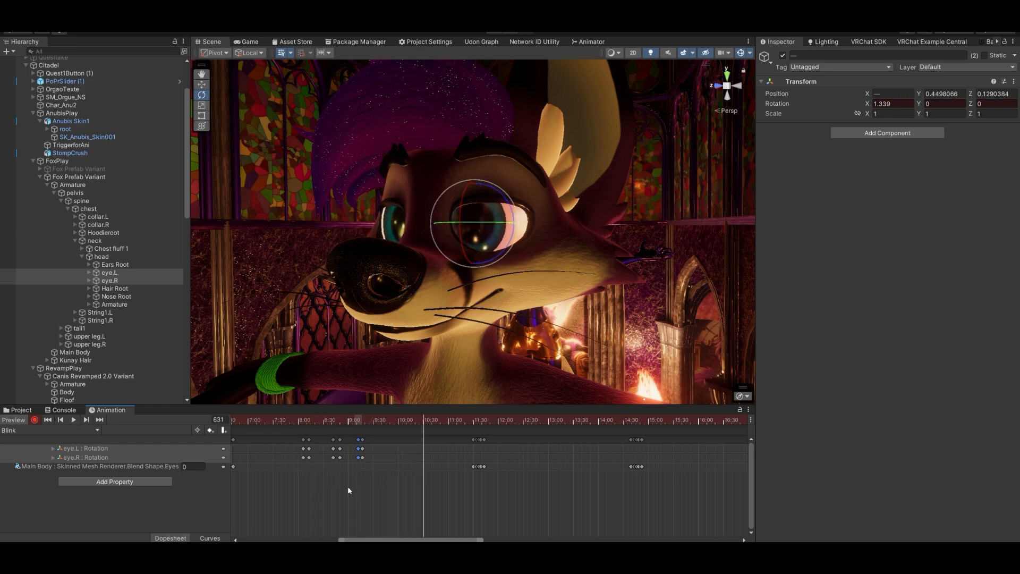
Key the unchanged rotation of both eyes at frame 1330 of the Blink clip.
alt+drag(477, 299, 480, 260)
scroll(479, 261, down, 5)
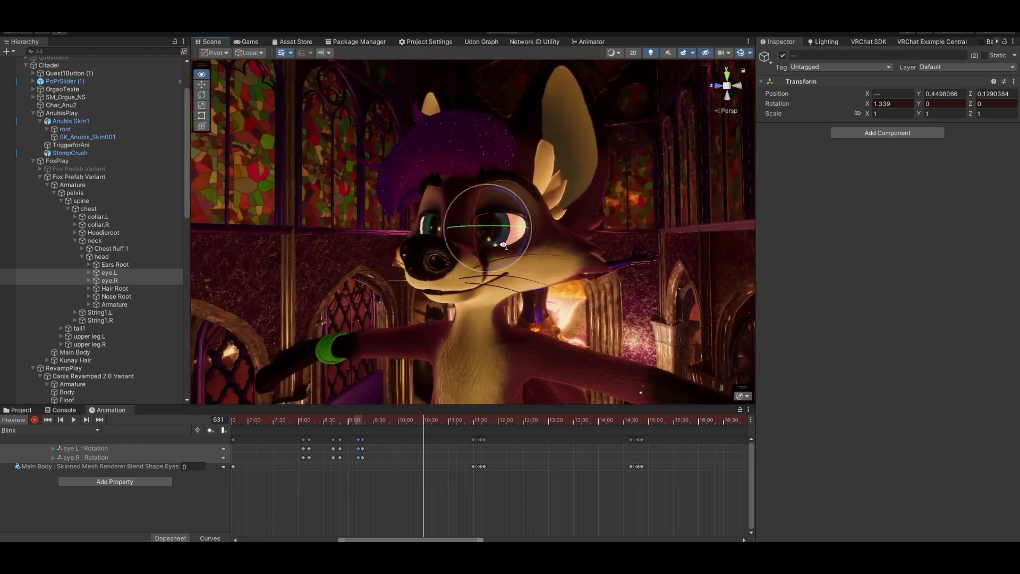
scroll(451, 439, down, 3)
scroll(451, 458, down, 5)
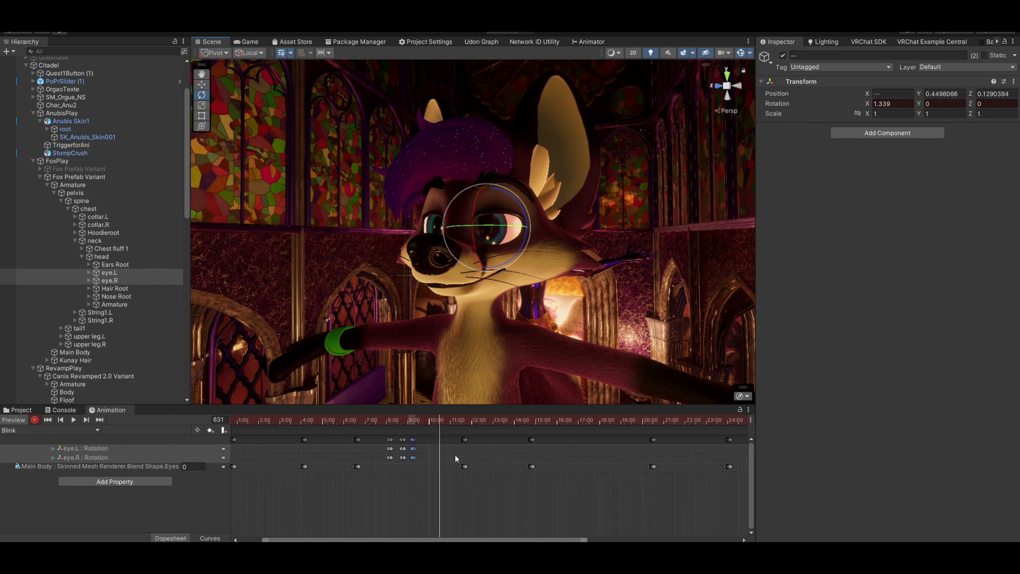
scroll(449, 443, down, 2)
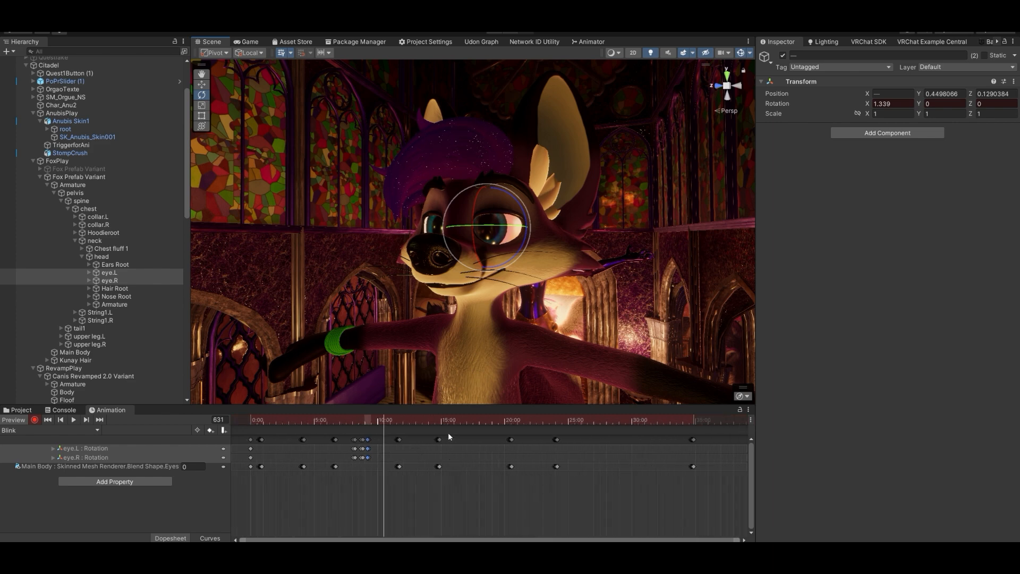
drag(439, 420, 532, 432)
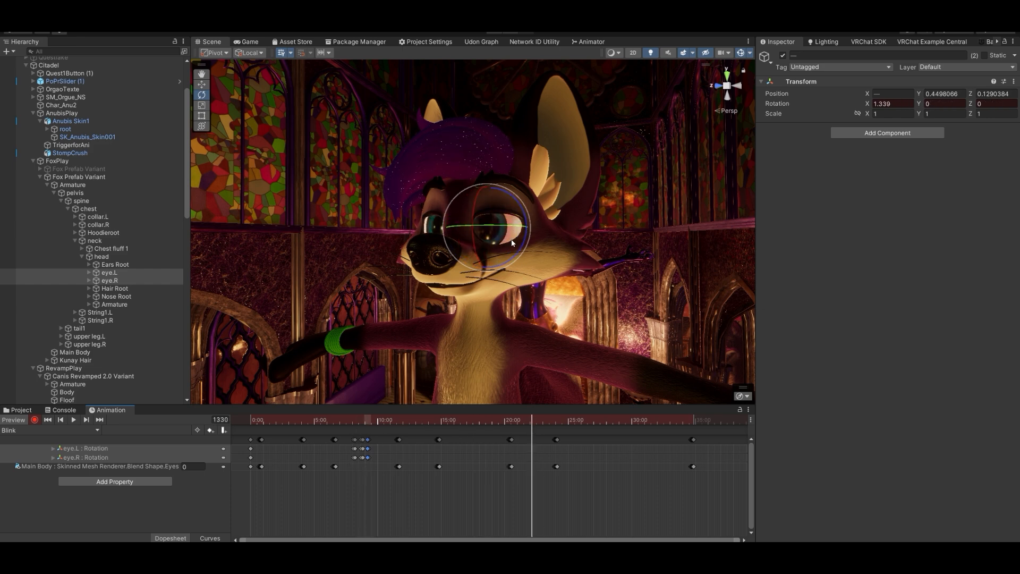
mouse_move(473, 243)
mouse_down()
mouse_move(472, 227)
mouse_move(470, 246)
mouse_up()
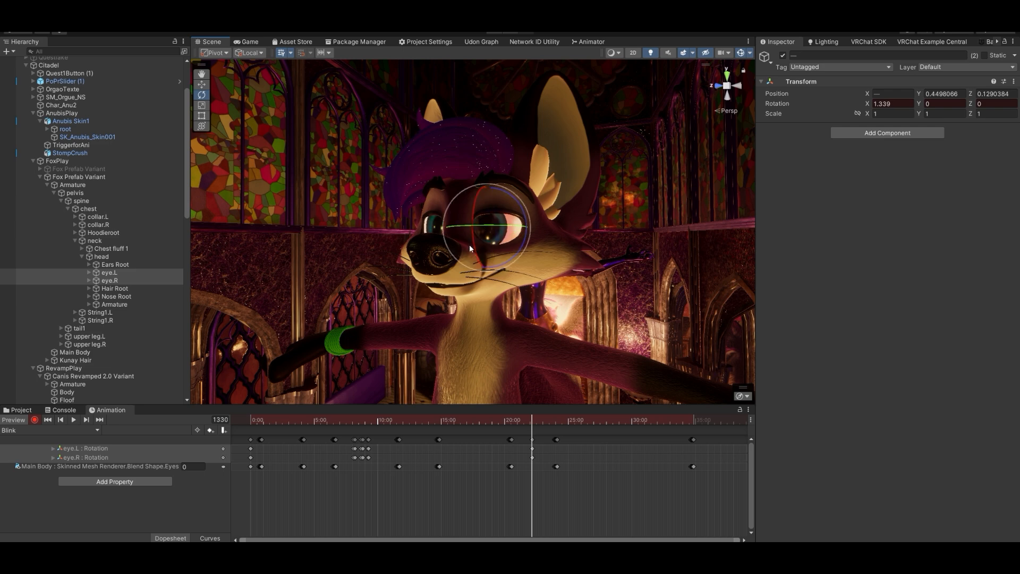
Key both eyes rotated to about X 22.4 at frame 1336.
scroll(542, 476, up, 8)
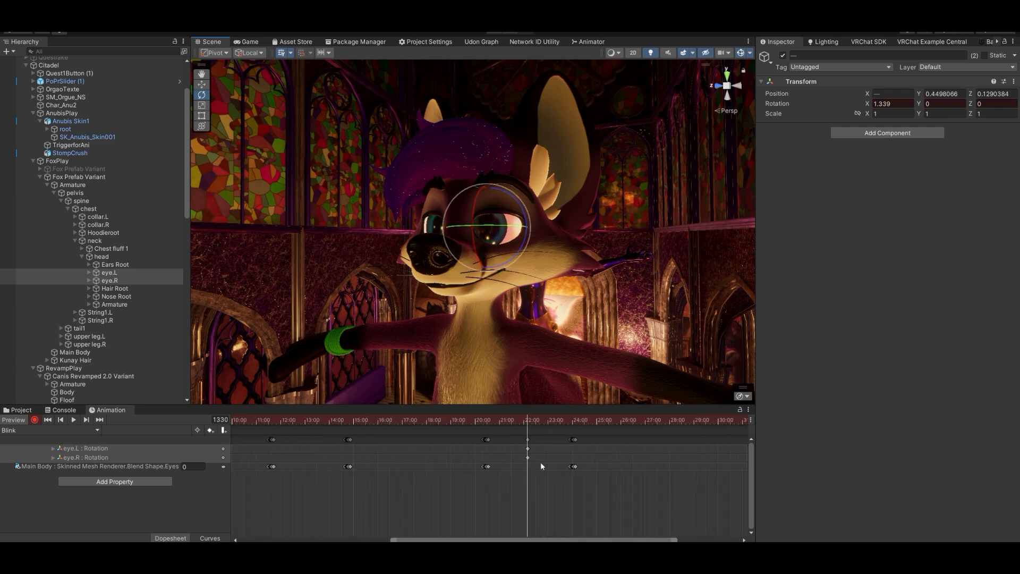
scroll(536, 447, up, 2)
drag(508, 421, 513, 422)
drag(485, 280, 482, 280)
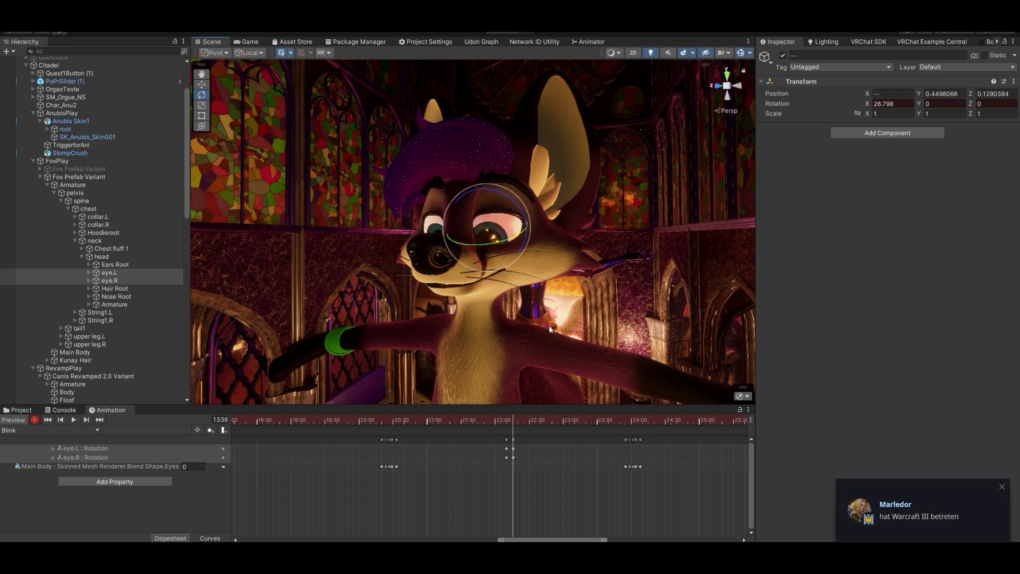
drag(473, 241, 482, 260)
Copy the frame 1336 eye keyframe to frame 1510 and the frame 1330 keyframe just after it, and preview the result.
click(514, 440)
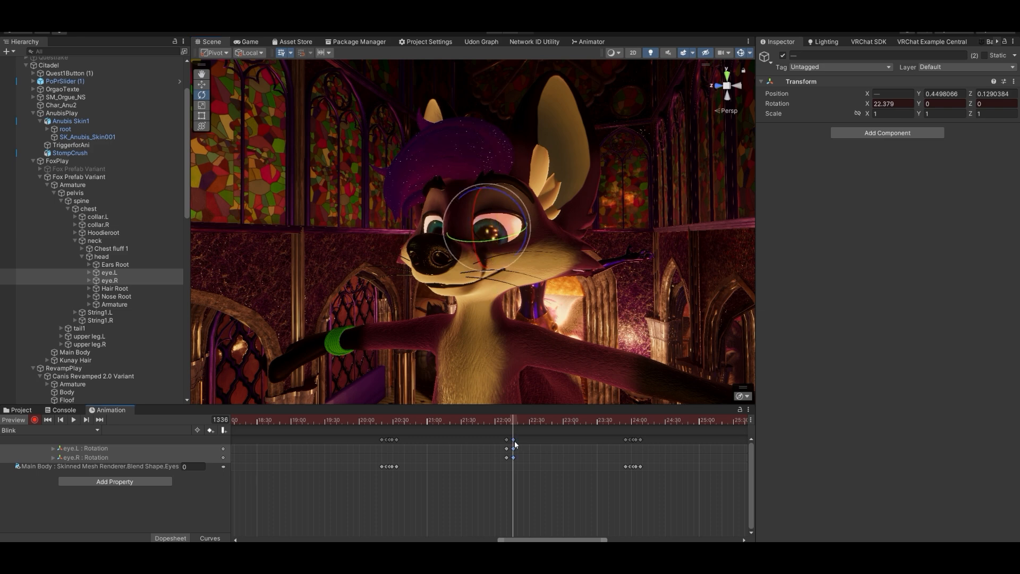
drag(531, 421, 712, 425)
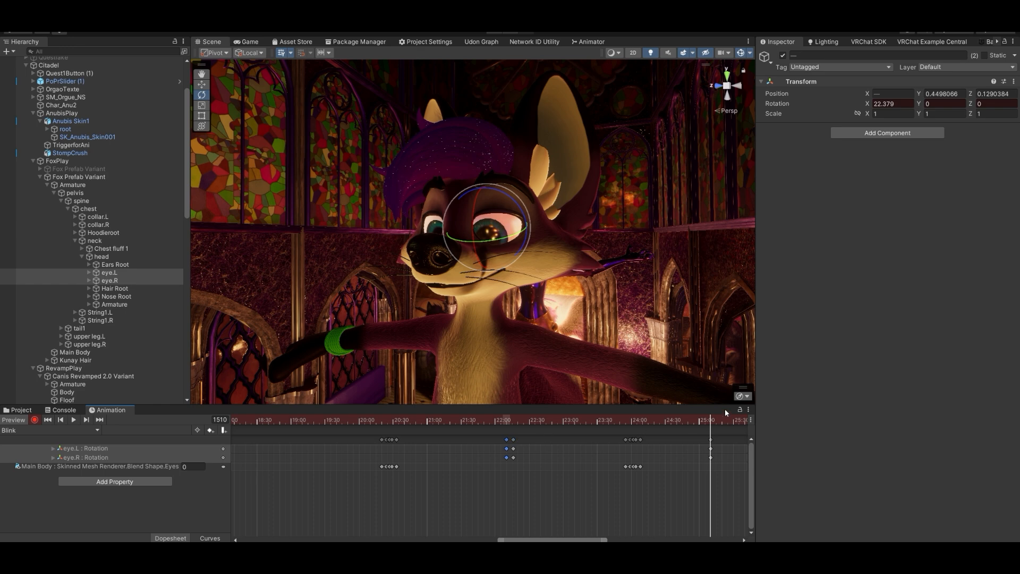
drag(719, 418, 694, 425)
key(ctrl+v)
key(space)
key(space)
click(501, 420)
key(space)
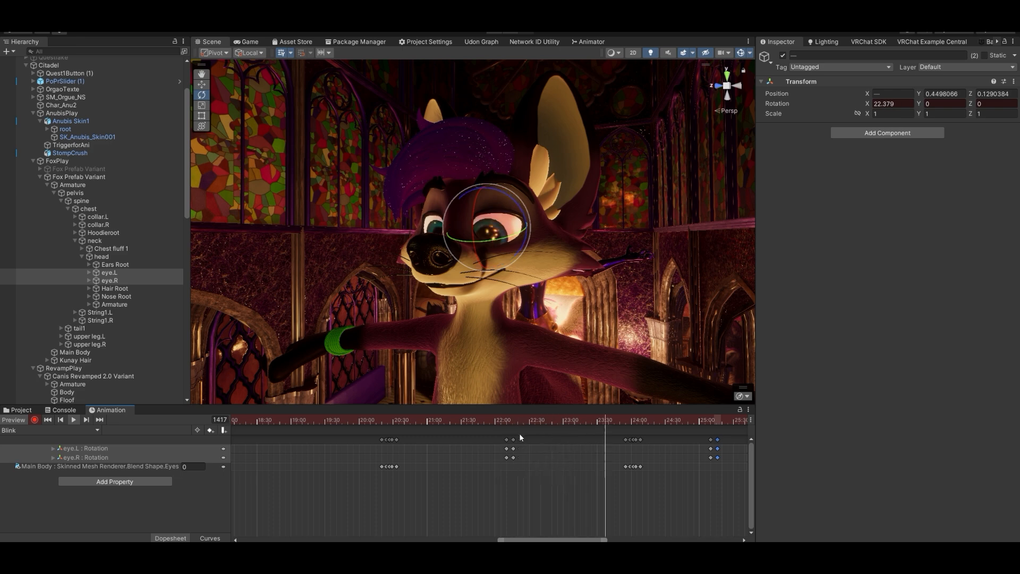
key(space)
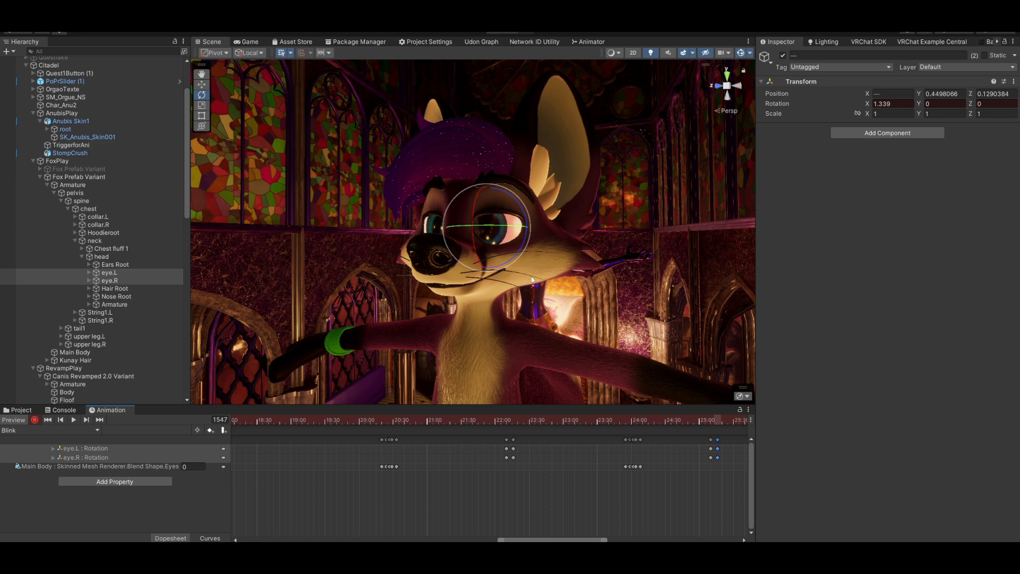
Key the current rotation of ear1.L, under Ears Root, at frame 181.
click(337, 419)
scroll(391, 478, down, 5)
scroll(466, 479, down, 1)
drag(537, 541, 319, 539)
drag(291, 420, 344, 421)
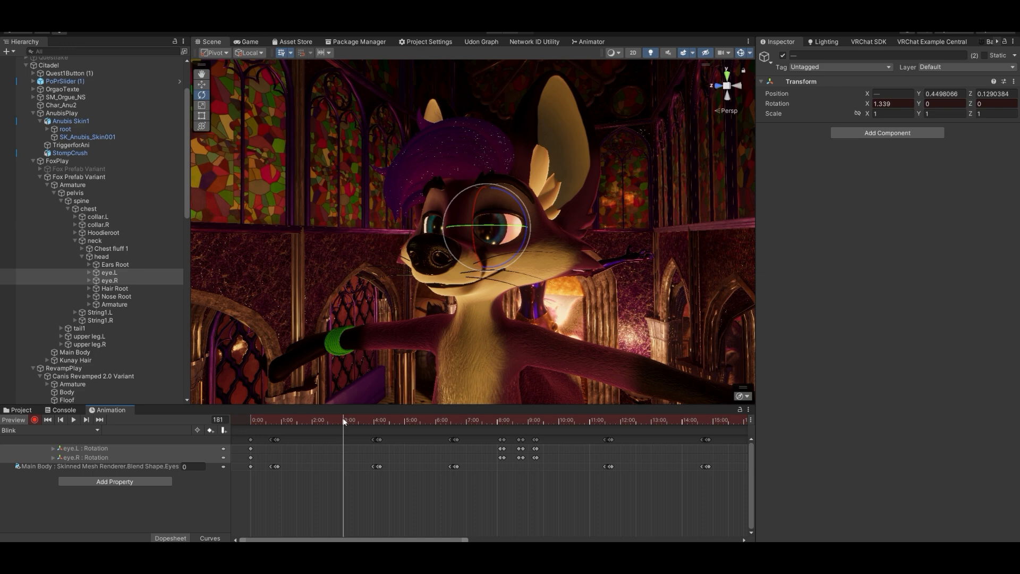
click(90, 303)
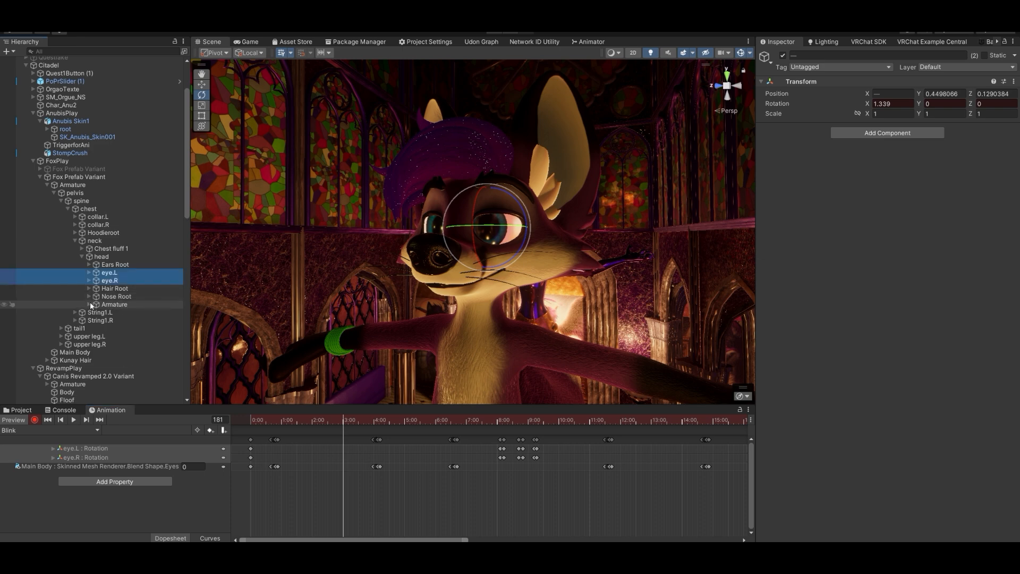
click(89, 264)
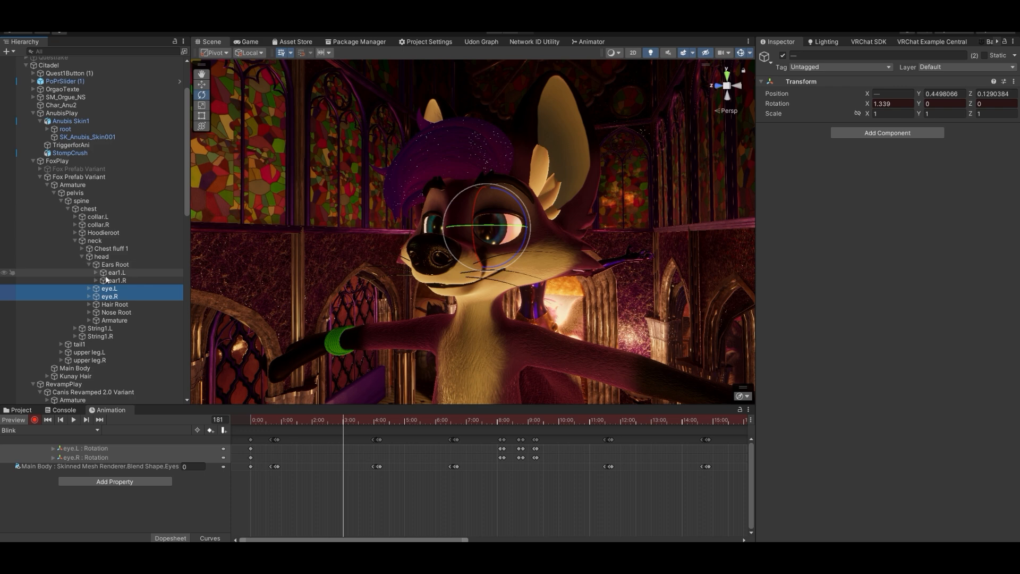
click(106, 273)
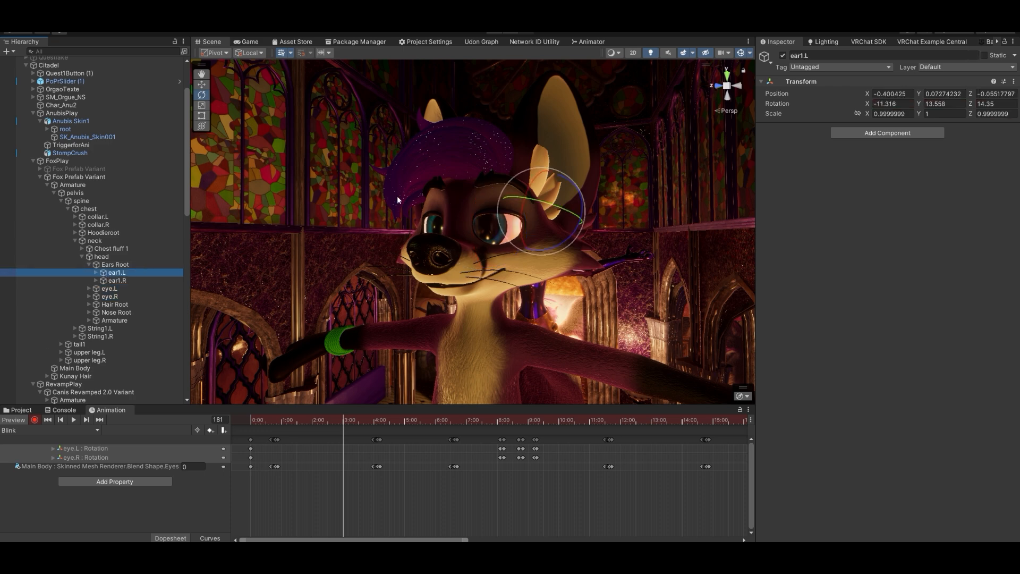
click(525, 213)
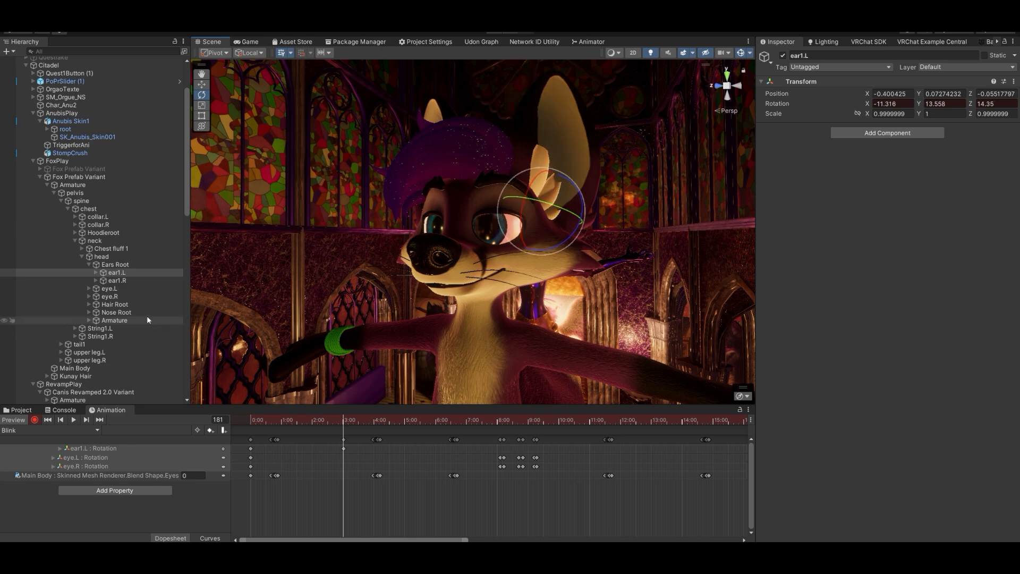
Key the current rotations of ear2.L and ear3.L at frame 181 and remove the ear1.L rotation property from the clip.
click(115, 272)
click(96, 272)
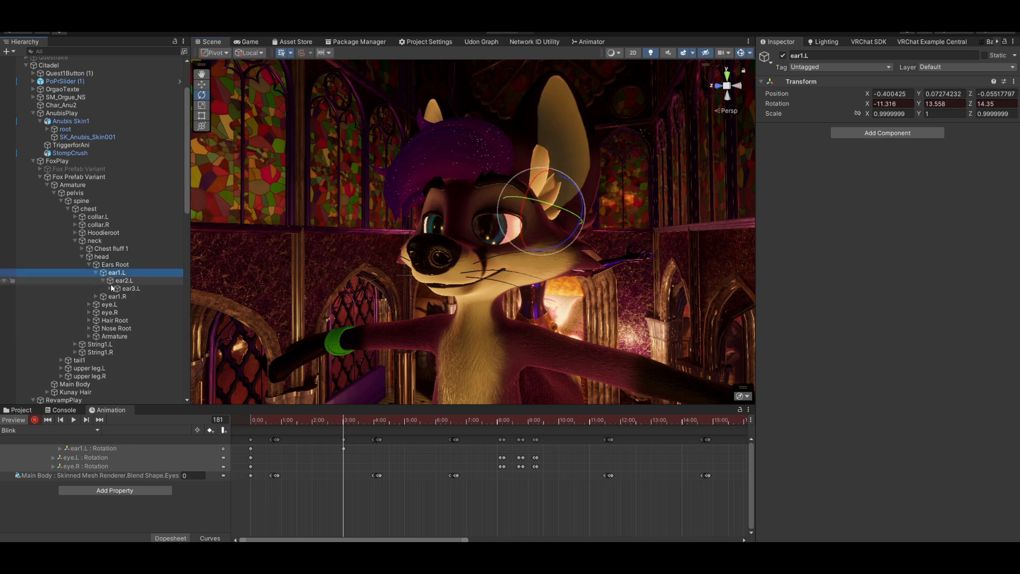
click(124, 280)
drag(549, 185, 548, 189)
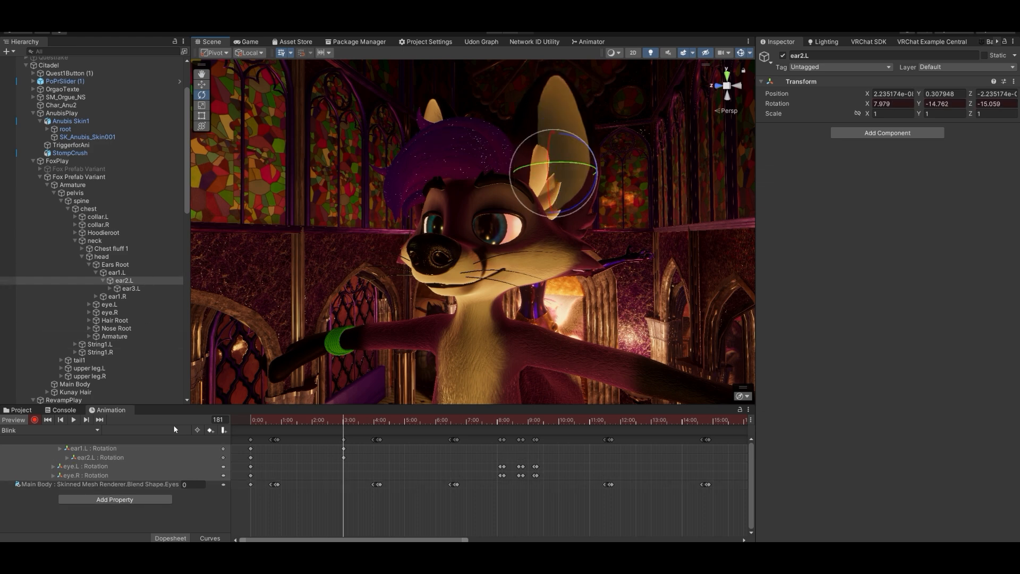
click(127, 289)
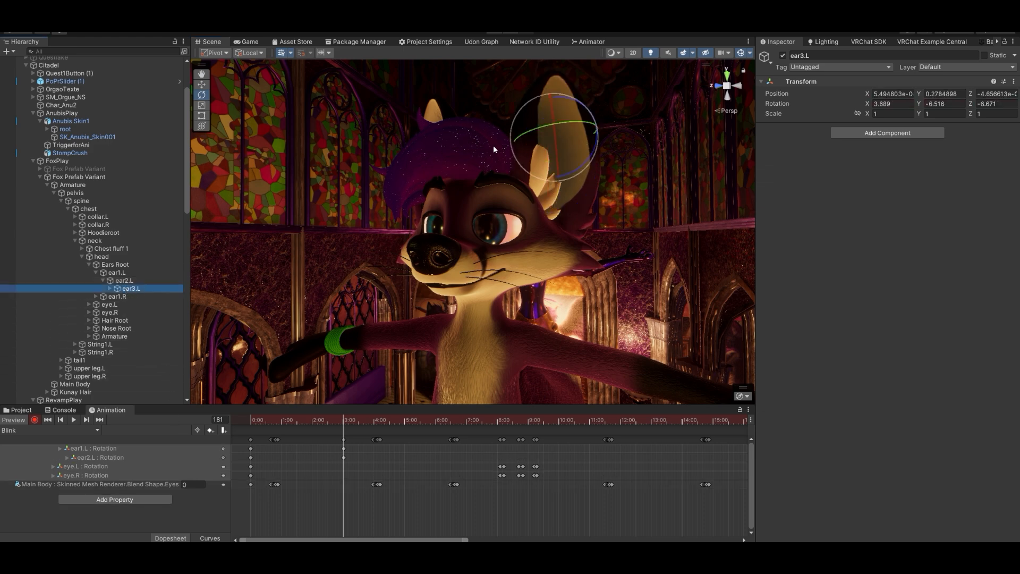
drag(555, 136, 559, 145)
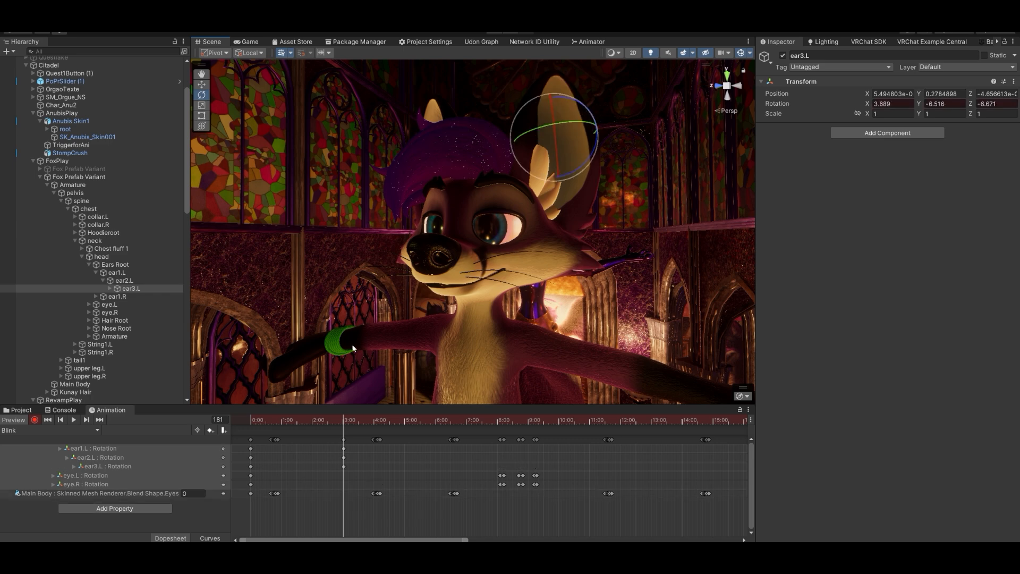
click(122, 450)
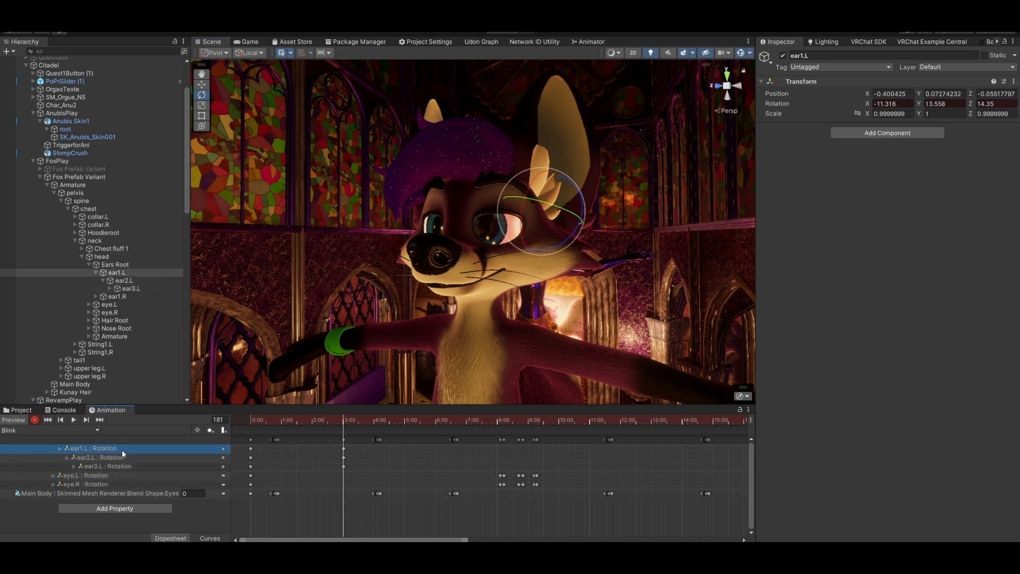
key(Delete)
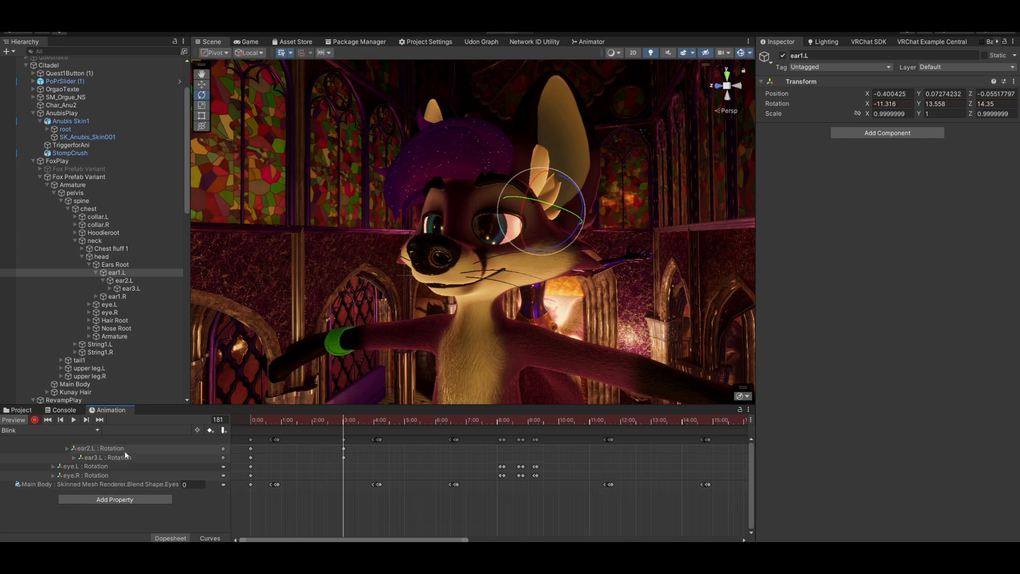
Key the current rotations of ear2.R and ear3.R at frame 181.
click(137, 280)
right_drag(448, 288, 457, 303)
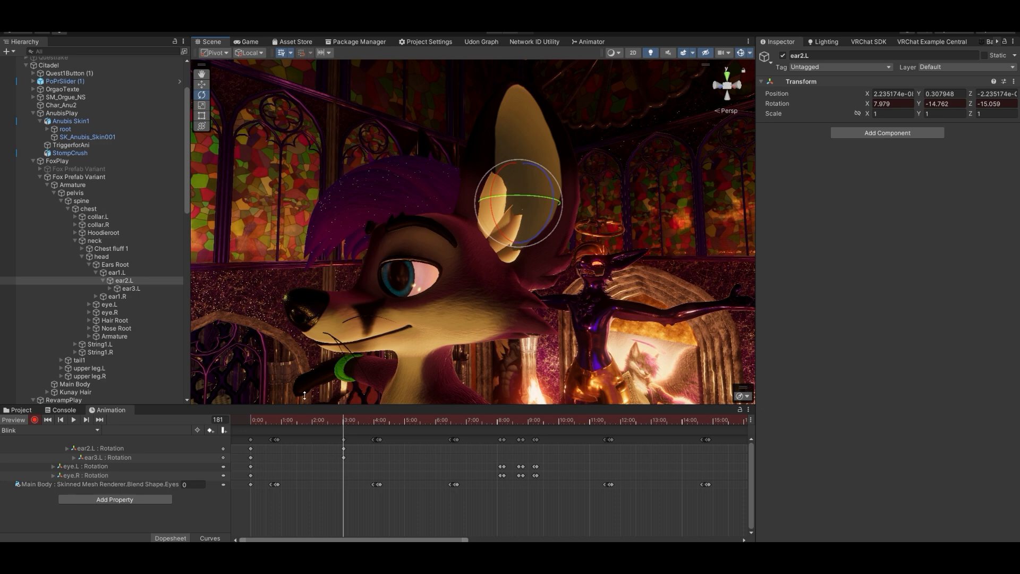
click(96, 296)
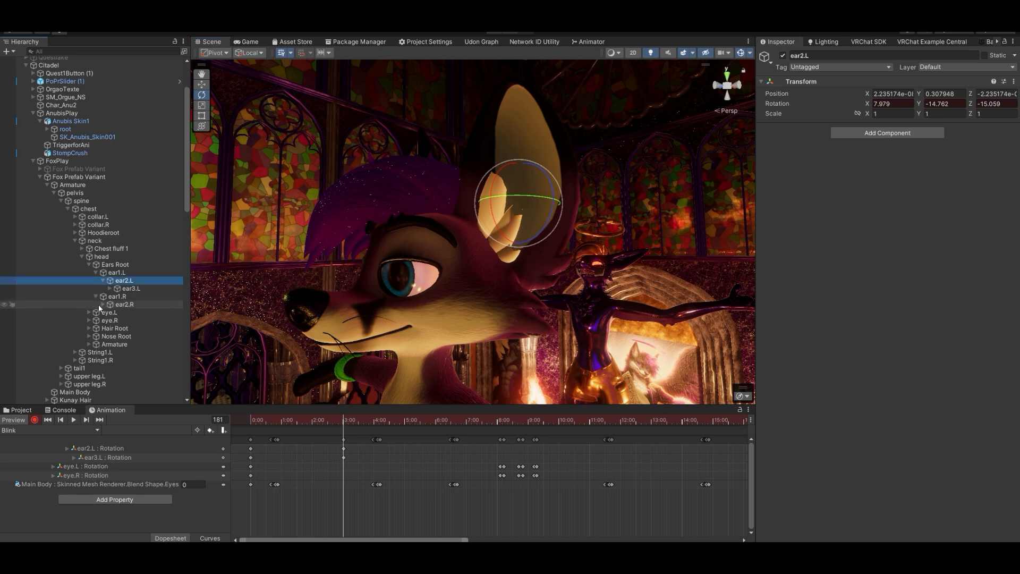
click(103, 304)
click(124, 304)
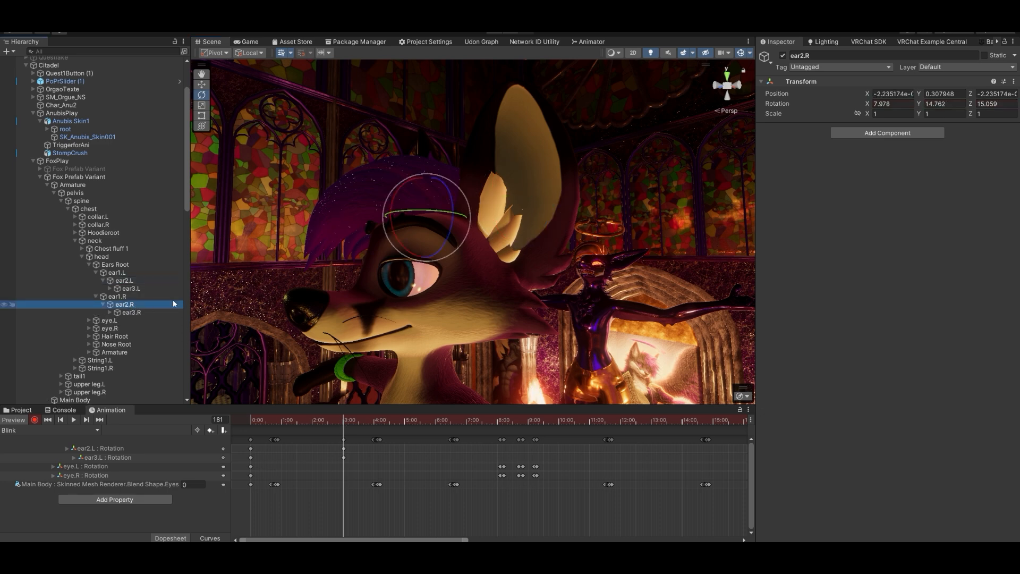
drag(398, 246, 400, 246)
click(131, 312)
drag(399, 223, 403, 221)
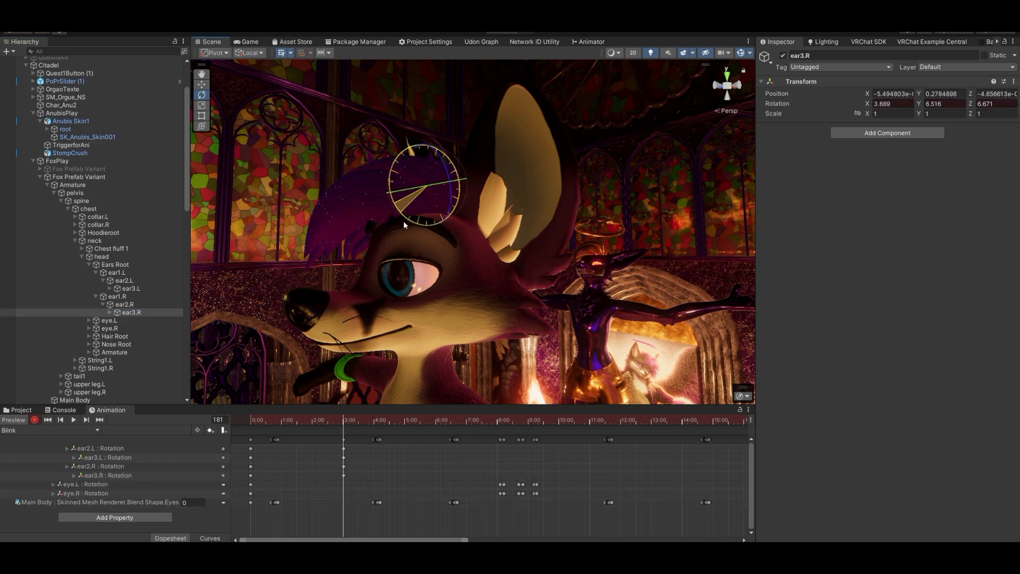
Key ear2.L and ear2.R rotated together about the X axis at frame 185.
scroll(358, 463, up, 10)
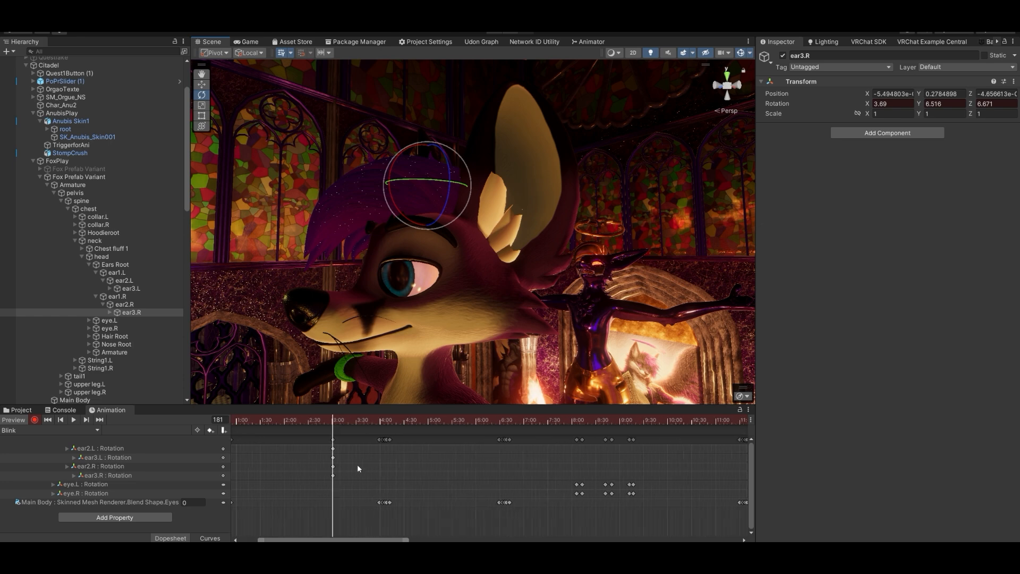
mouse_move(295, 420)
mouse_down()
mouse_move(308, 423)
mouse_move(300, 422)
mouse_up()
right_drag(452, 180, 557, 254)
click(124, 280)
ctrl+click(139, 305)
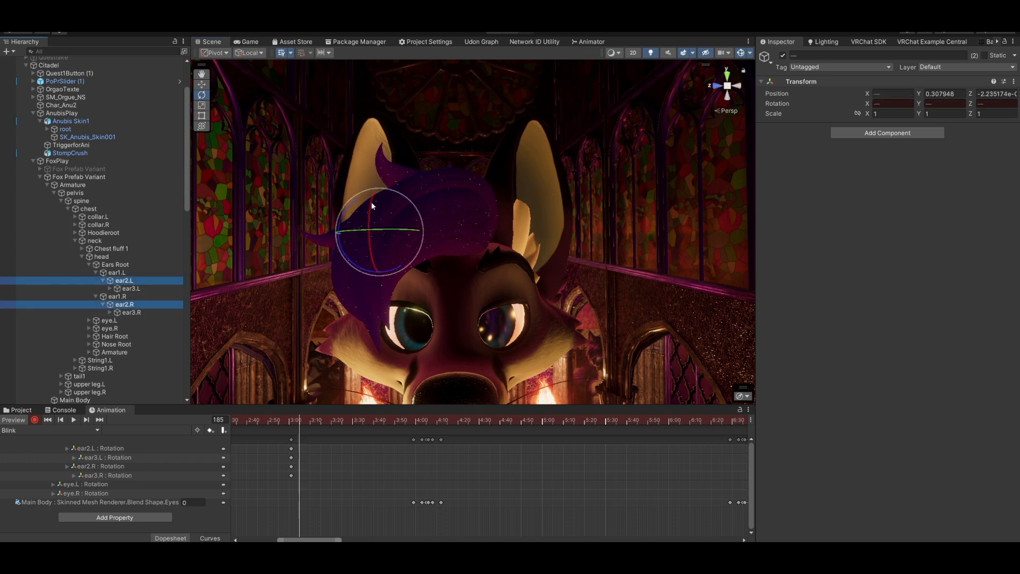
drag(370, 206, 375, 247)
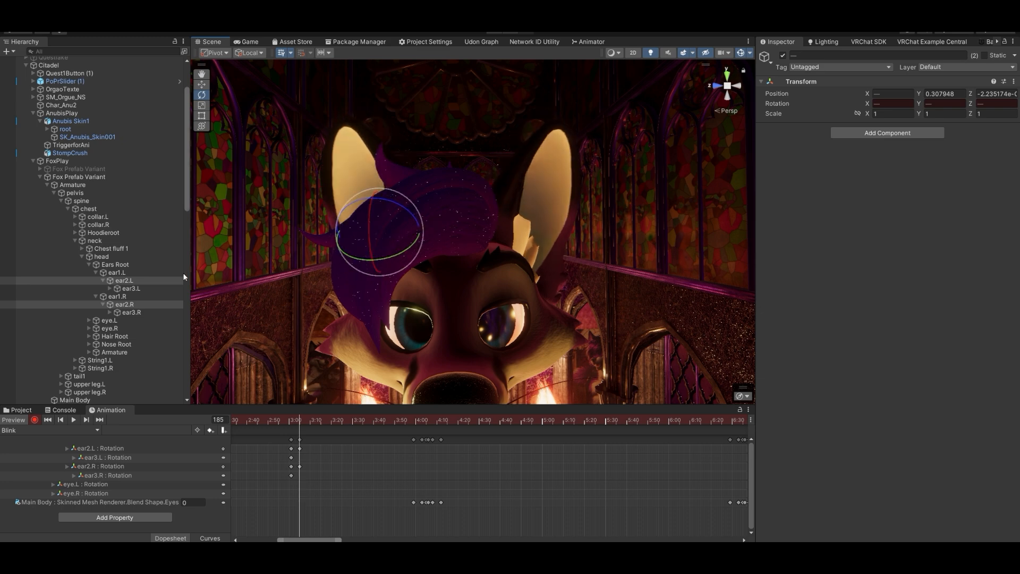
Key ear3.L and ear3.R rotated together about the X axis at frame 185 so both ear tips fold forward.
click(138, 288)
ctrl+click(143, 313)
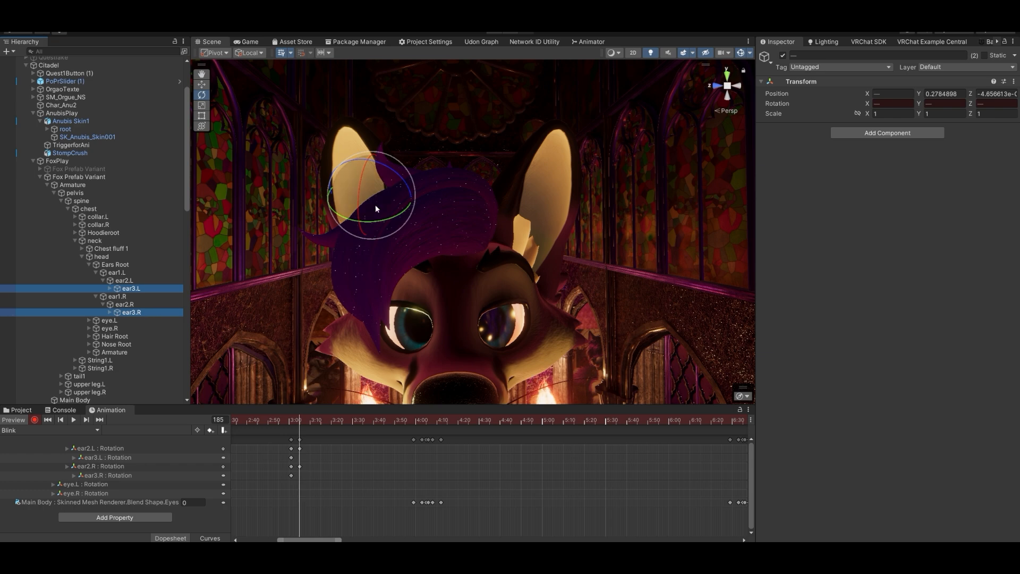
mouse_move(366, 201)
mouse_down()
mouse_move(370, 253)
mouse_move(391, 230)
mouse_move(422, 230)
mouse_move(378, 229)
mouse_move(402, 231)
mouse_move(378, 234)
mouse_move(394, 235)
mouse_up()
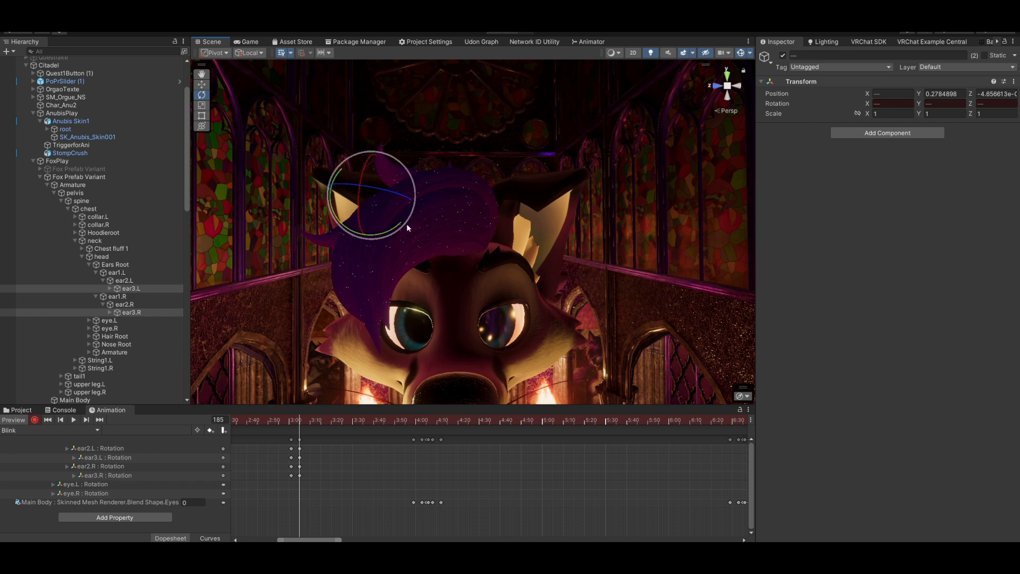
Turn ear3.L about its Y axis at frame 185 and turn ear3.R by the mirrored amount.
click(137, 289)
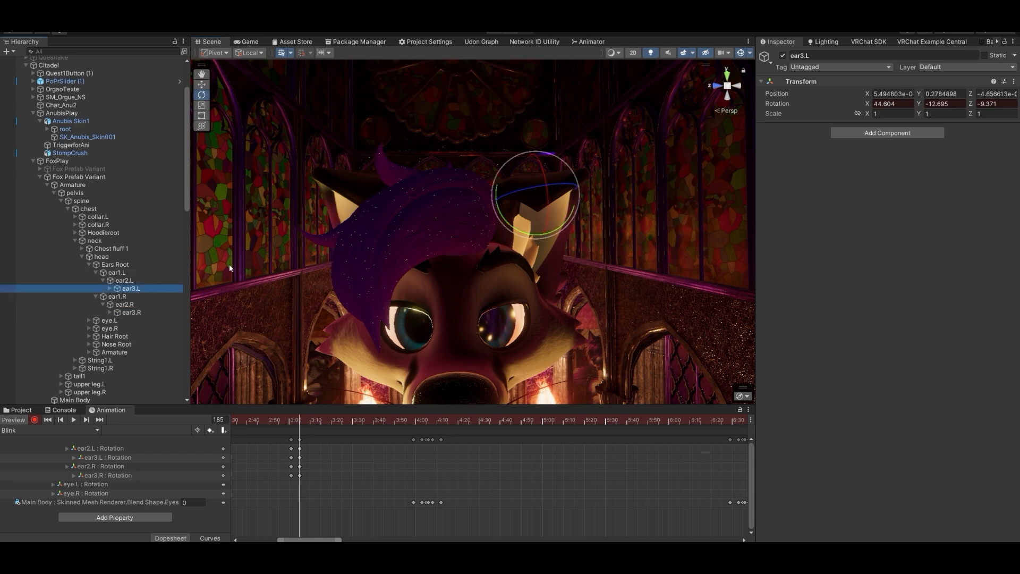
drag(521, 224, 472, 199)
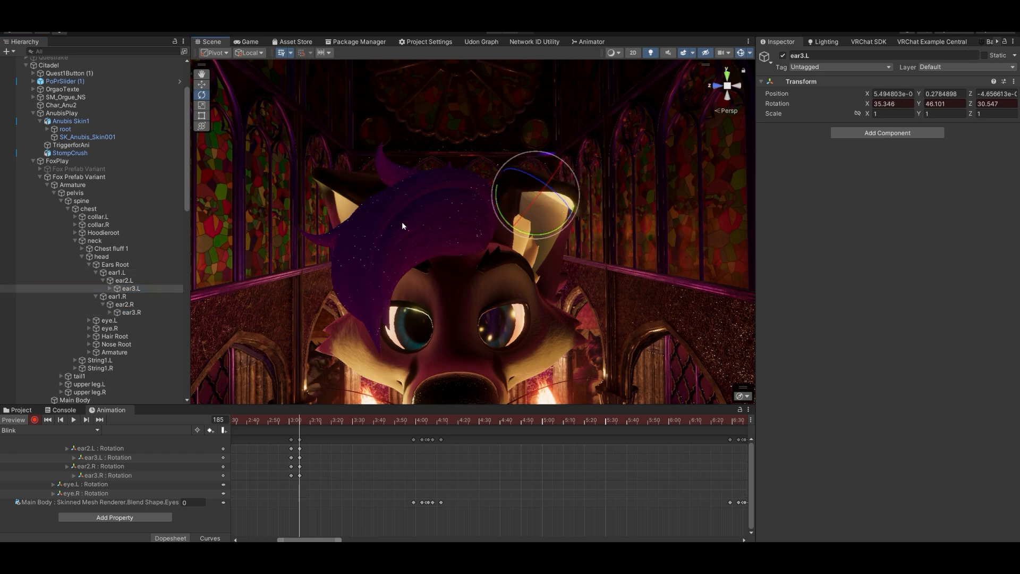
click(131, 312)
drag(384, 237, 435, 219)
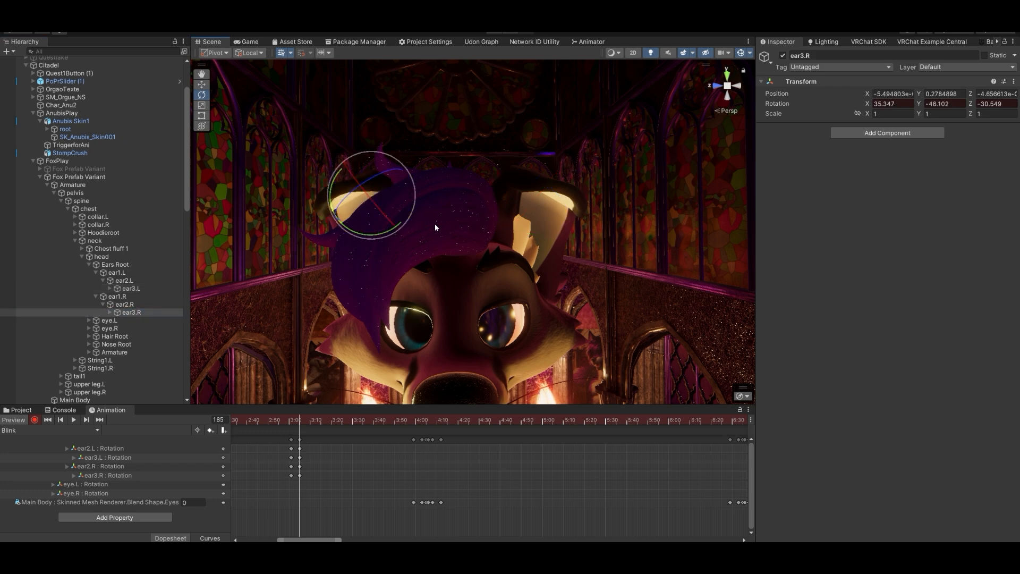
Copy the ear keys from frame 181, paste them at about frame 190, and play back the ear movement.
click(291, 439)
click(309, 421)
key(ctrl+v)
click(276, 420)
key(space)
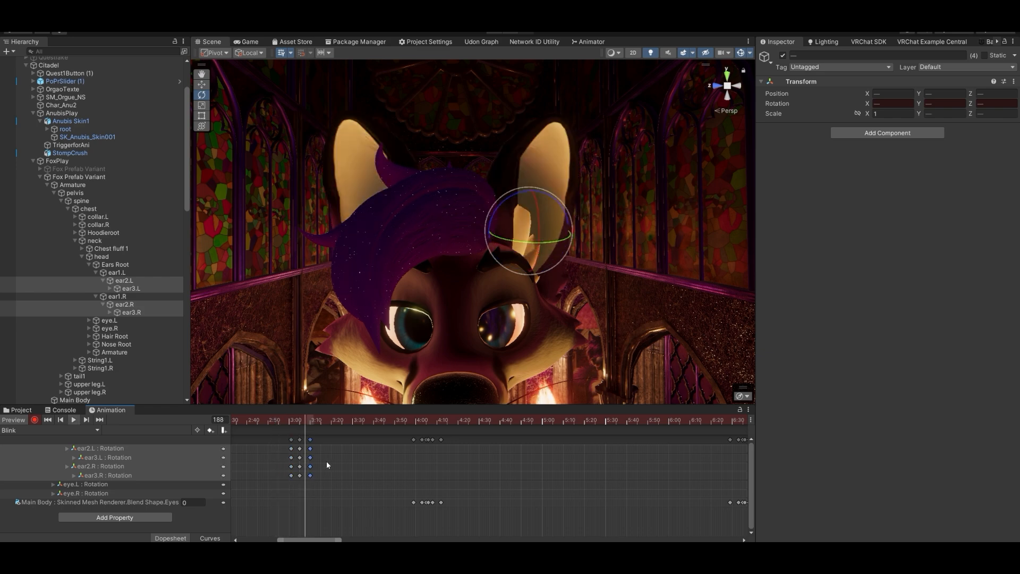
Retime the folded ear keys to about frame 191 and the return keys to about frame 203, and replay the clip.
mouse_move(310, 439)
mouse_down()
mouse_move(340, 441)
mouse_move(312, 441)
mouse_up()
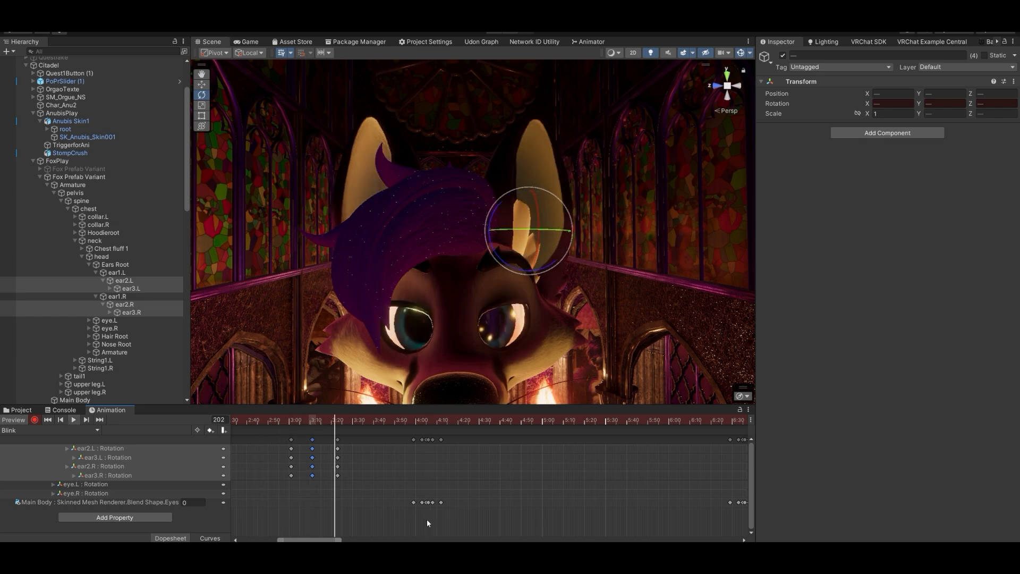
drag(296, 422, 268, 421)
key(space)
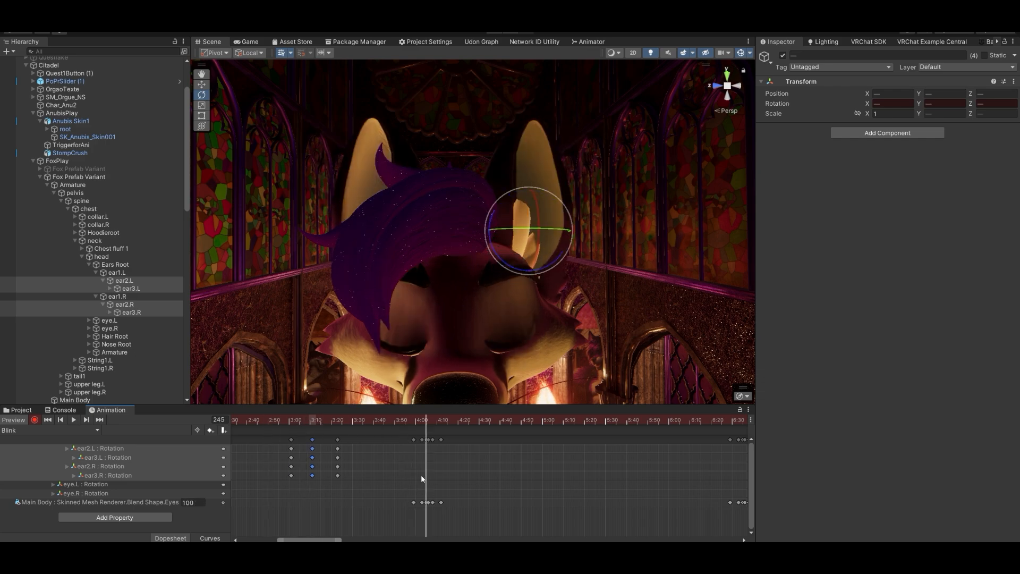
Key the current rotation of nose1, under Nose Root, at frame 627.
alt+drag(425, 345, 476, 290)
scroll(467, 464, down, 8)
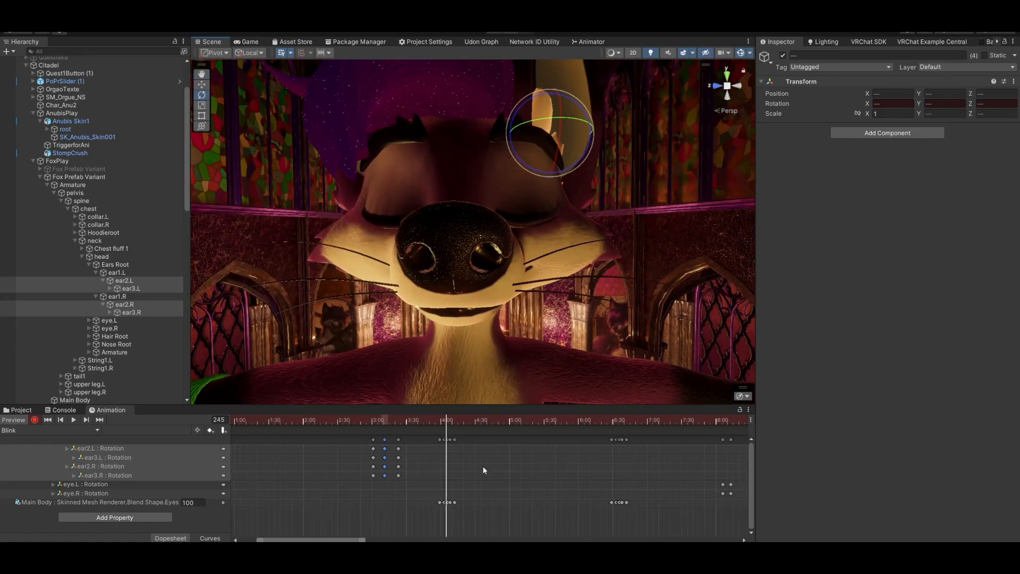
drag(615, 425, 652, 422)
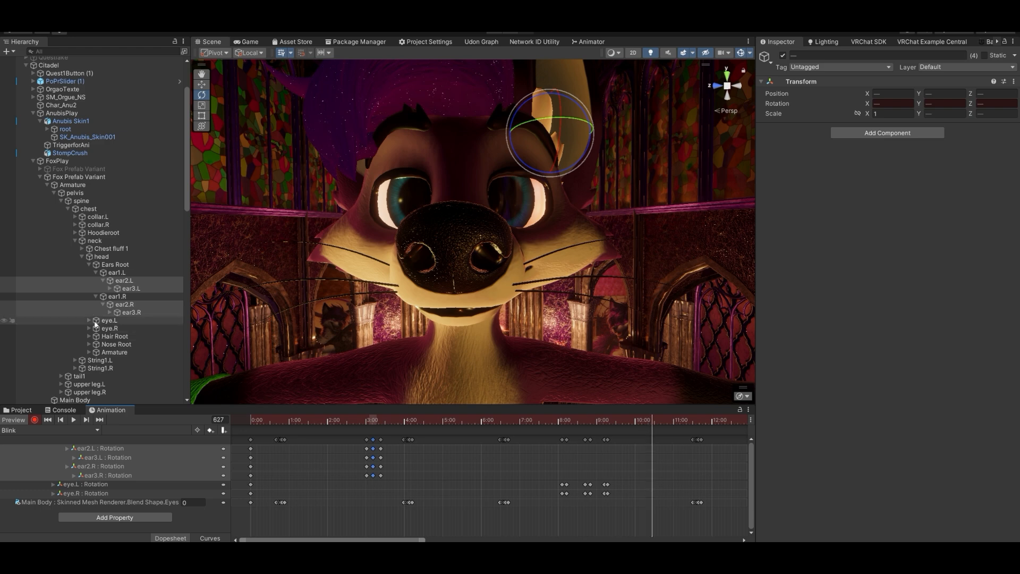
click(90, 345)
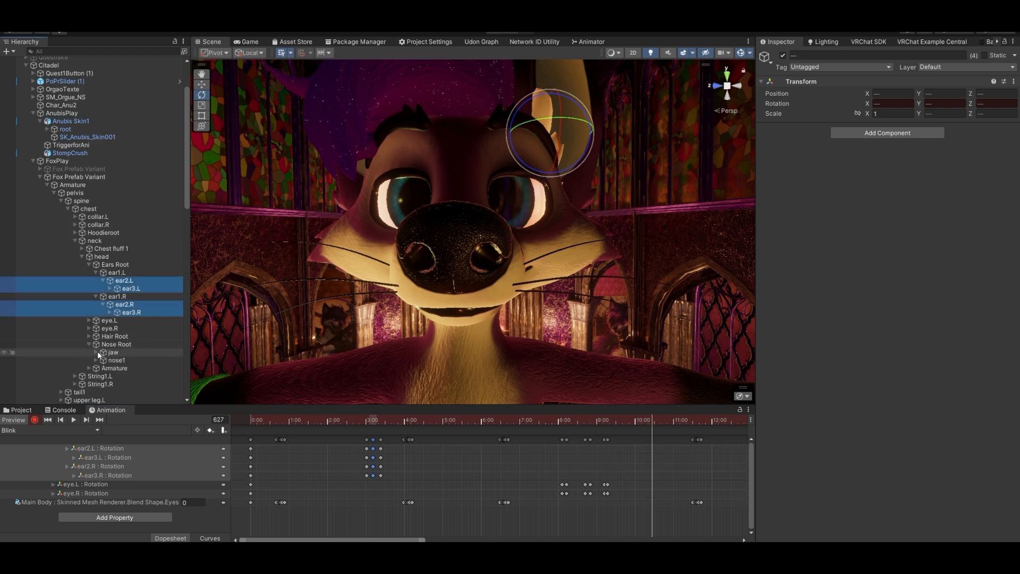
click(111, 361)
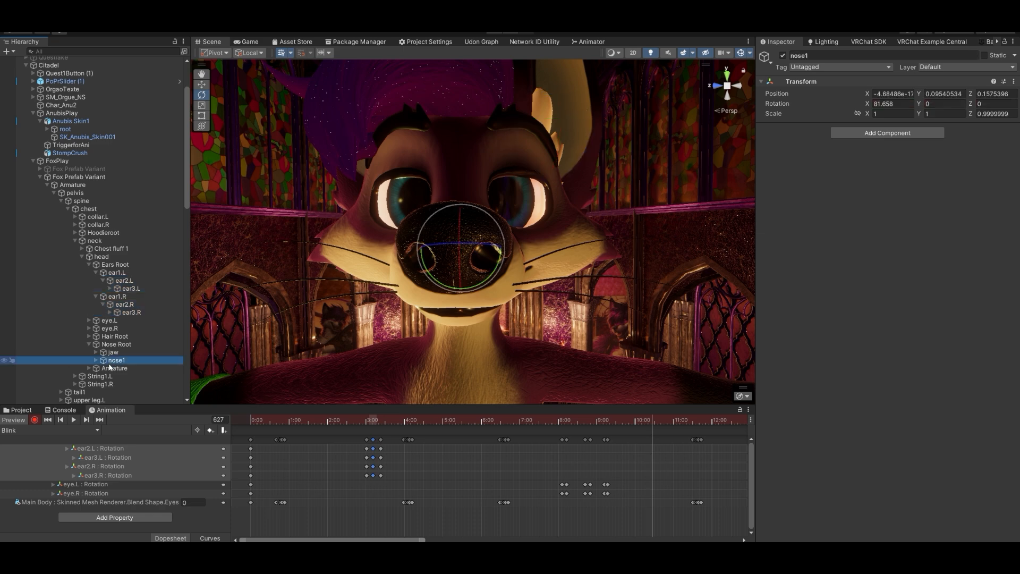
drag(490, 277, 449, 291)
key(ctrl+z)
scroll(668, 461, up, 5)
scroll(668, 457, up, 4)
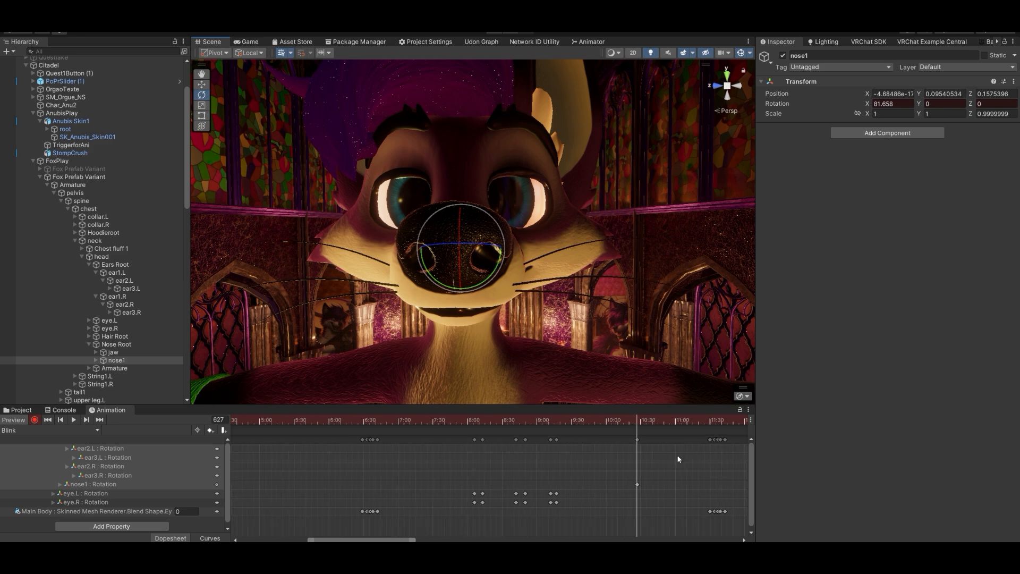
Key nose1 turned about its Y axis one way at frame 633 and the opposite way at about frame 641.
click(631, 422)
drag(630, 422, 625, 421)
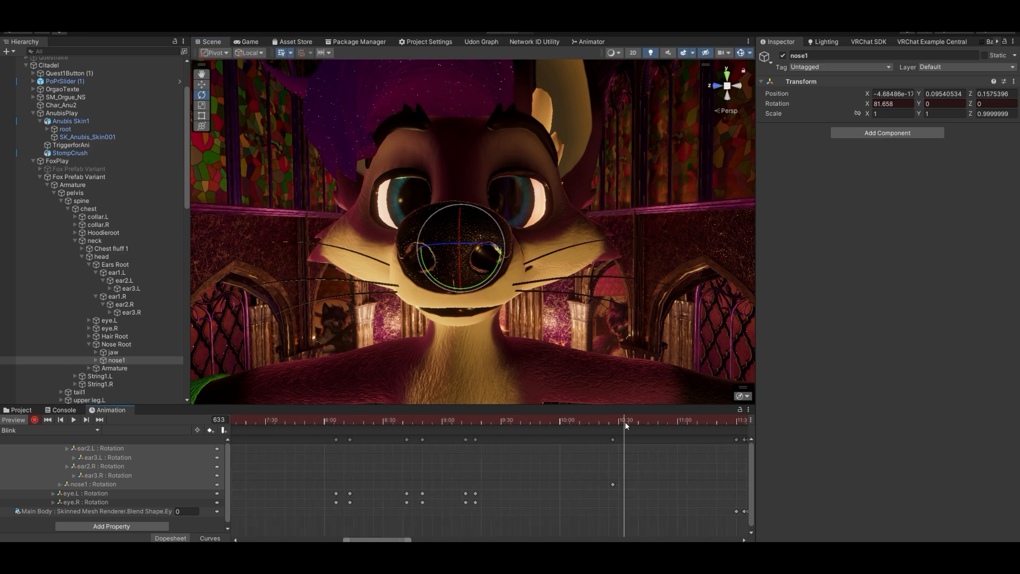
drag(481, 282, 602, 368)
drag(618, 420, 640, 420)
drag(490, 273, 465, 296)
Key nose1 rotated back to its neutral pose at frame 647 and play back the nose movement.
click(646, 422)
drag(647, 422, 652, 422)
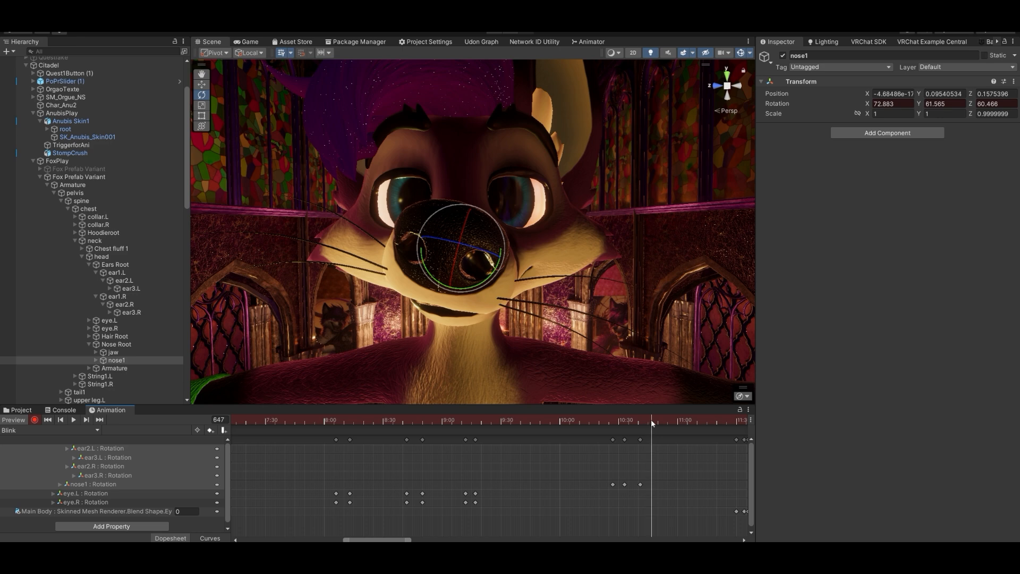
drag(499, 282, 481, 298)
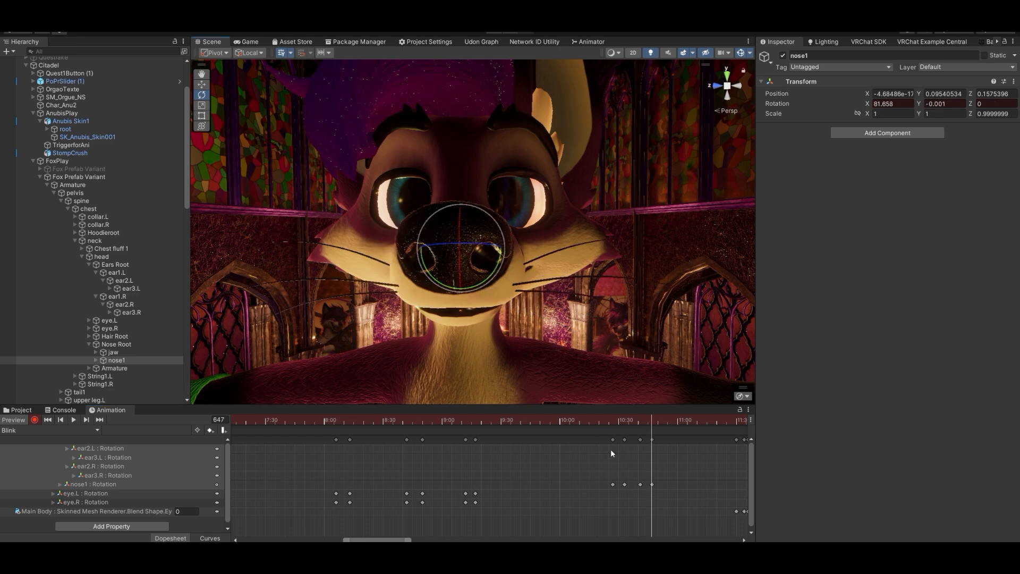
click(588, 421)
key(space)
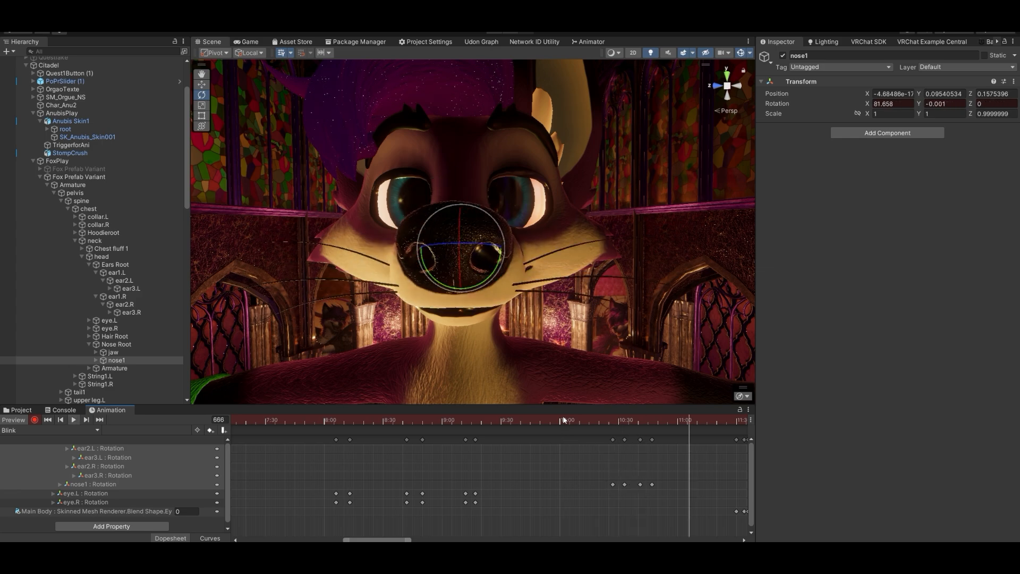
Delete the nose1 rotation keys from frames 627 to 647, with the current time at 623 and nose1's child bones expanded.
alt+drag(533, 323, 557, 387)
mouse_move(605, 420)
mouse_down()
mouse_move(585, 420)
mouse_move(651, 443)
mouse_move(626, 452)
mouse_move(604, 422)
mouse_up()
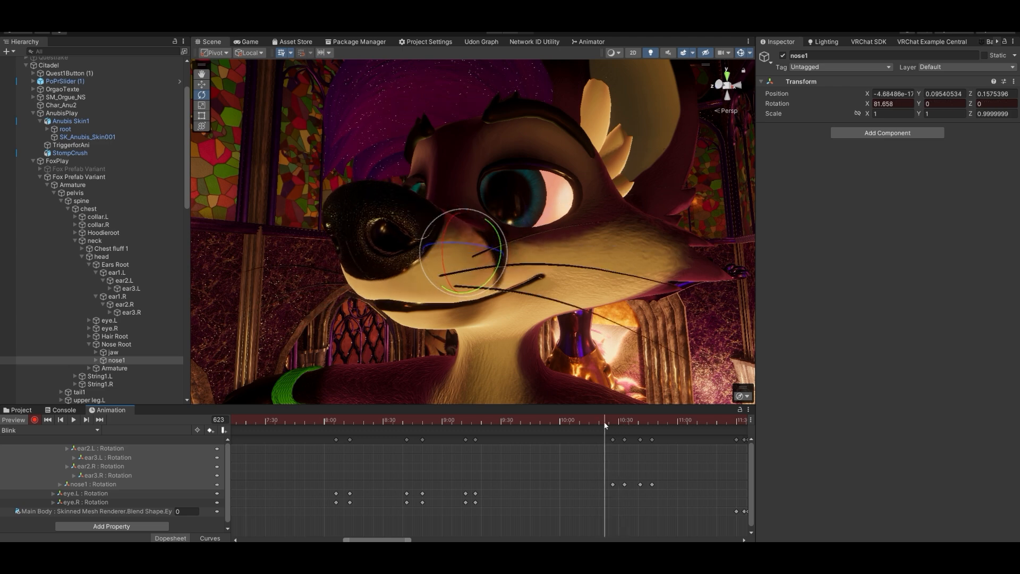
click(96, 360)
click(124, 369)
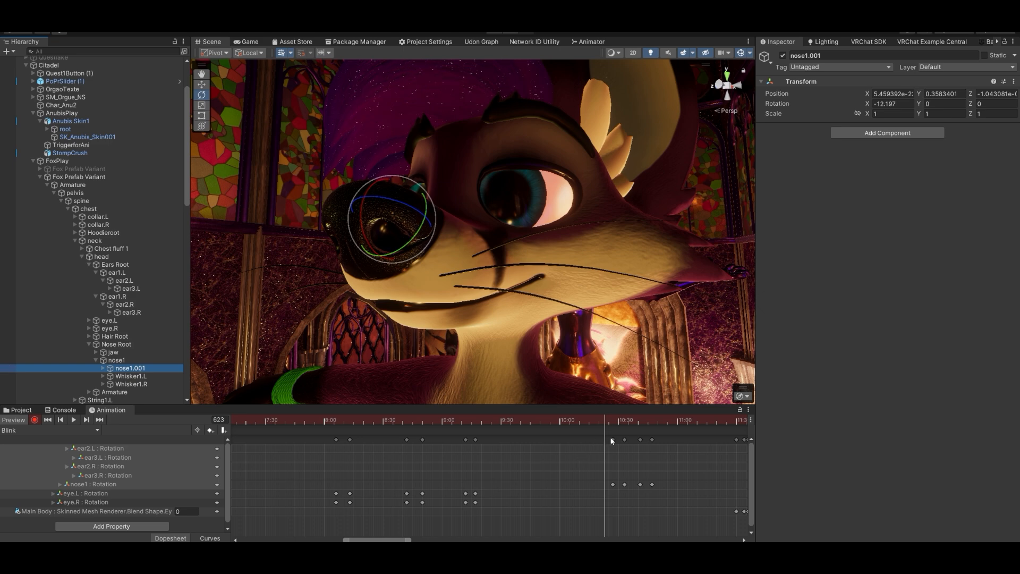
drag(601, 440, 661, 454)
key(Delete)
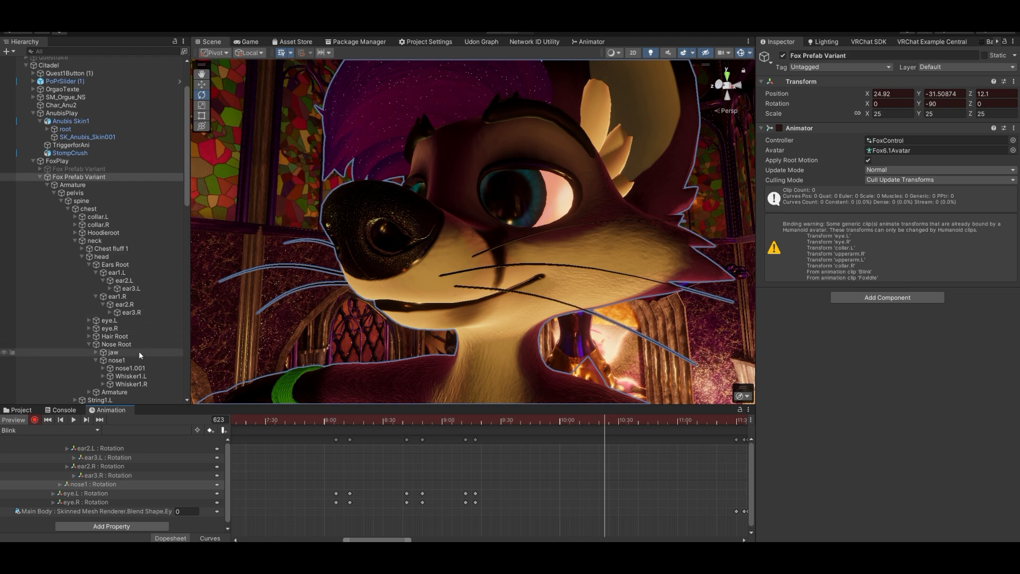
Key the rotation of nose1.001 in its neutral pose at frame 623 and turned about its Y axis at frame 629.
click(139, 369)
mouse_move(413, 238)
mouse_down()
mouse_move(404, 247)
mouse_move(414, 237)
mouse_up()
key(period)
key(period)
key(period)
key(period)
key(period)
key(period)
drag(411, 244, 568, 300)
Key nose1.001 turned the opposite way to Y 90 at frame 637 and copy its frame 623 key to frame 645.
drag(619, 420, 632, 422)
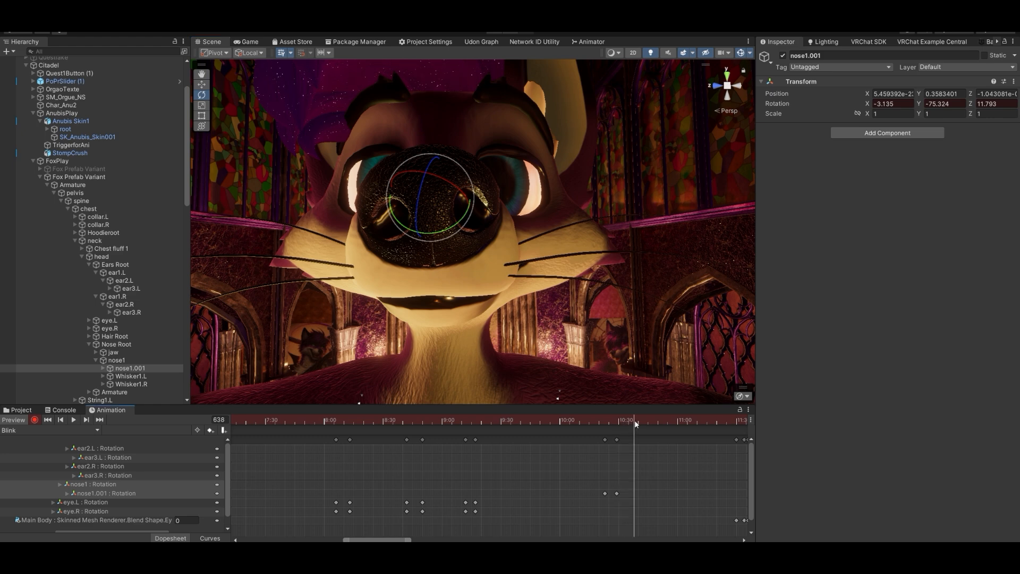
drag(449, 227, 164, 91)
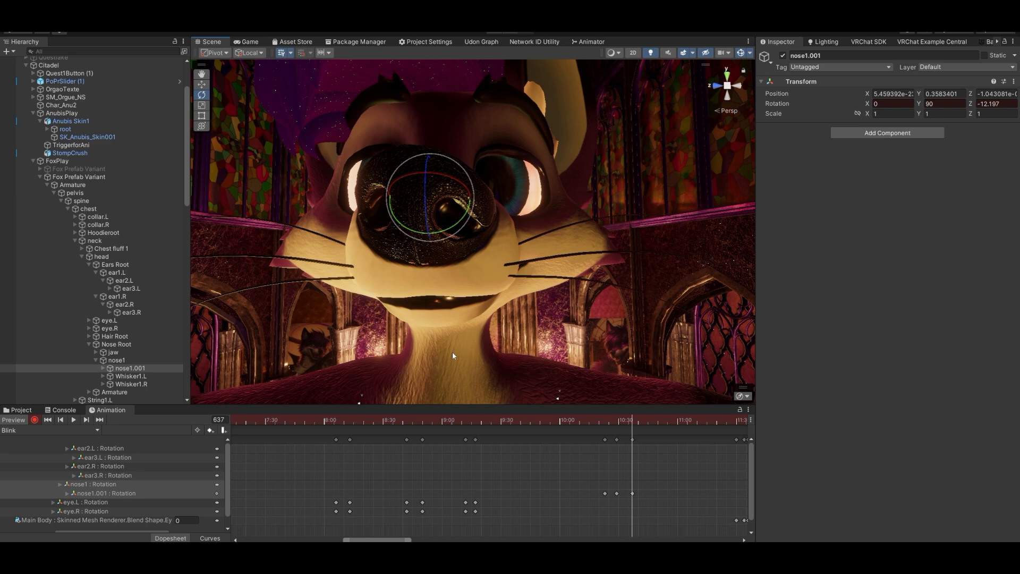
click(604, 439)
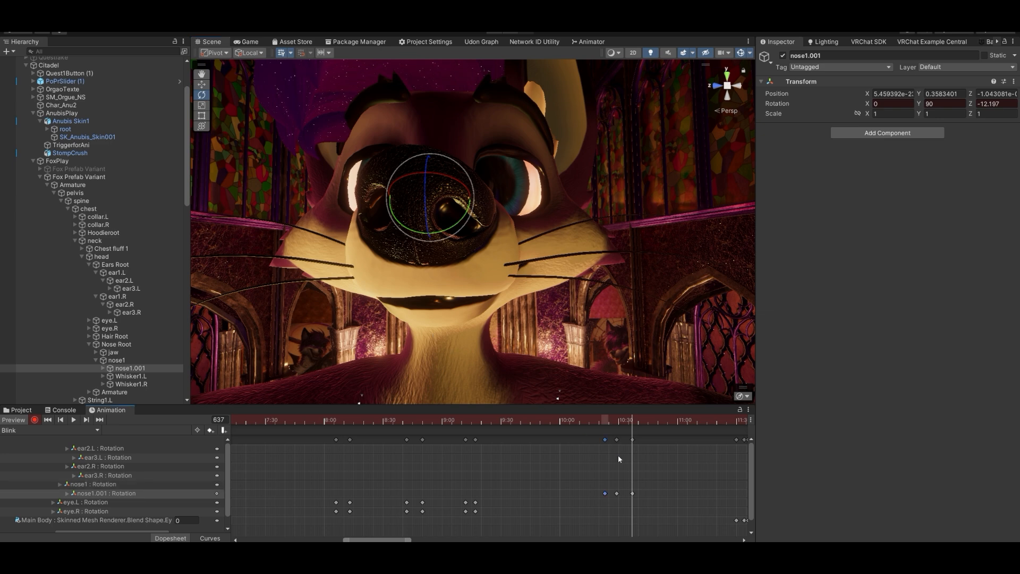
click(647, 420)
key(ctrl+v)
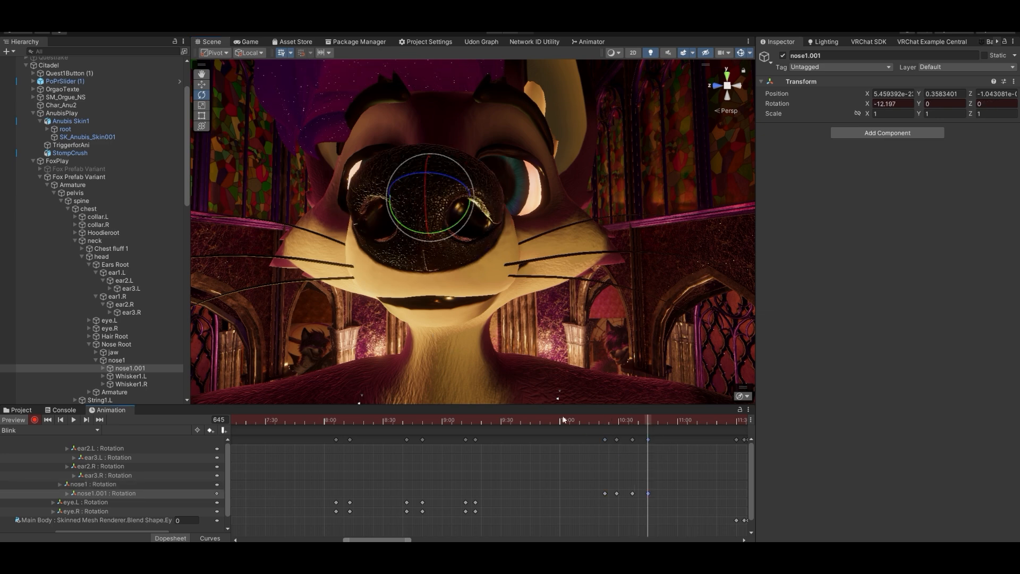
Play back the nose1.001 movement from about frame 610 and view the muzzle from the side.
click(580, 421)
key(space)
click(586, 418)
alt+drag(611, 287, 543, 280)
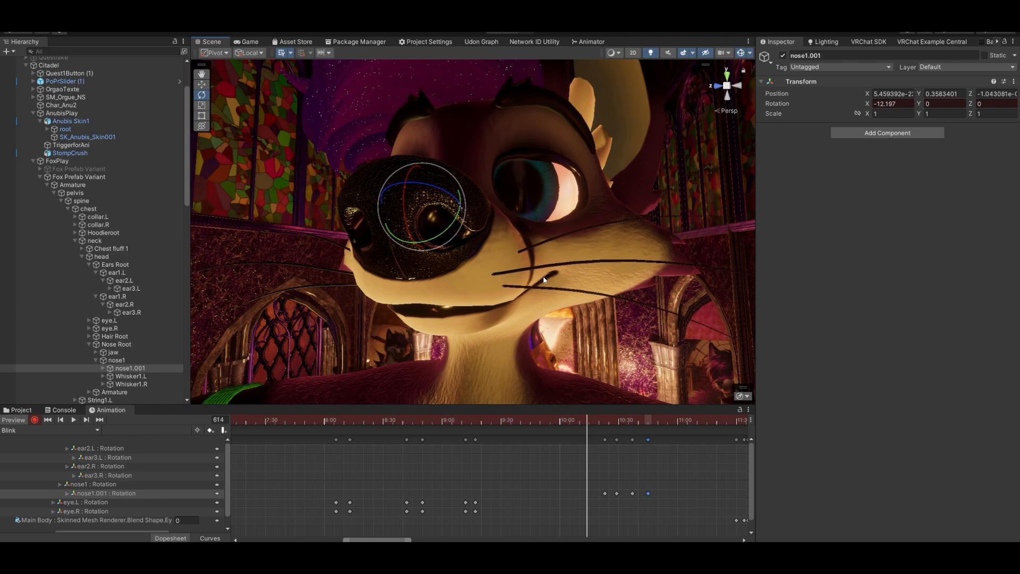
Play the Blink clip from just before the nose1.001 keyframes to check the nose motion.
click(579, 426)
drag(575, 420, 572, 418)
key(space)
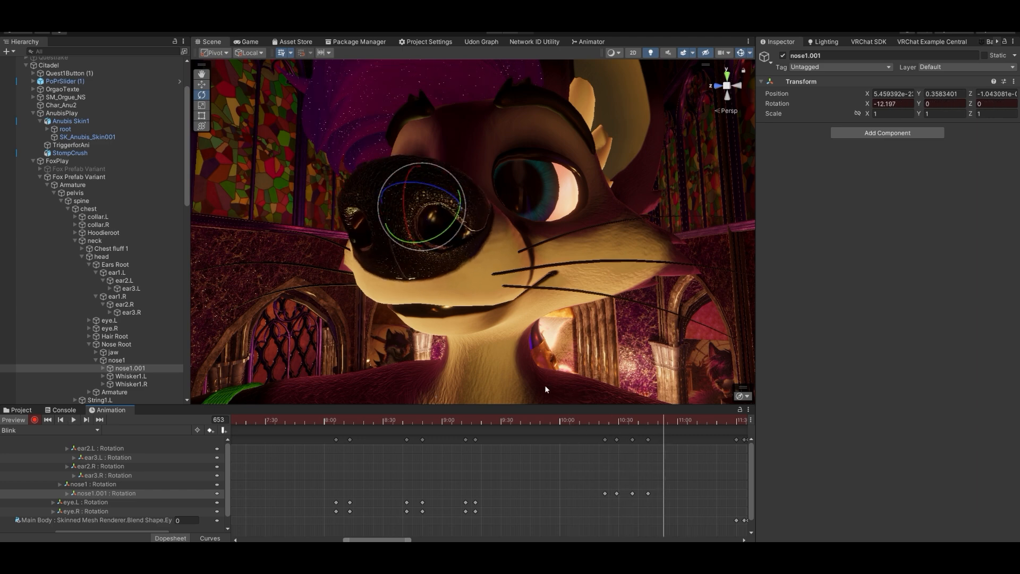
Record starting rotation keys for Whisker1.L and Whisker1.R at frame 623, keeping the whiskers in their rest pose.
click(128, 376)
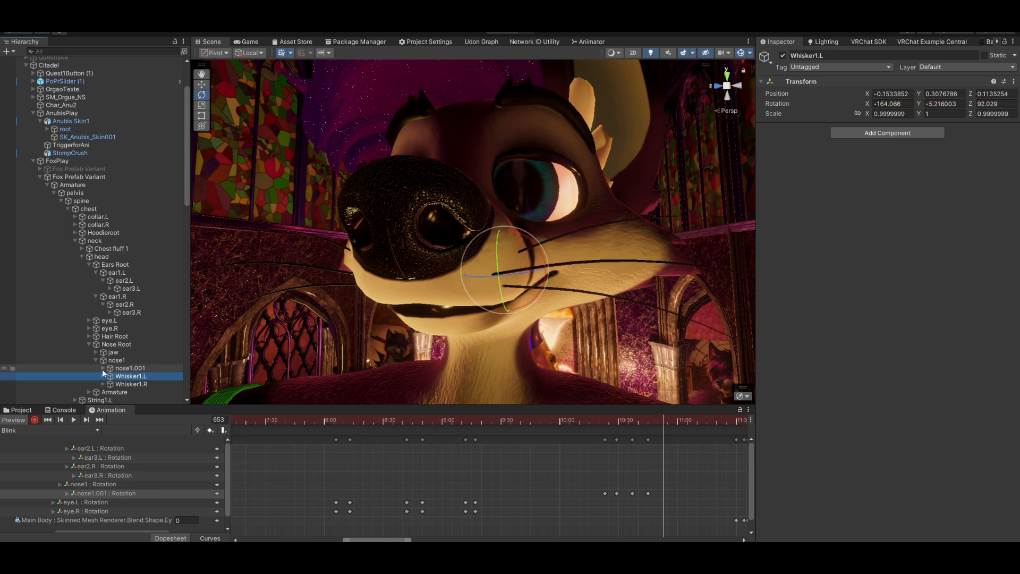
click(598, 420)
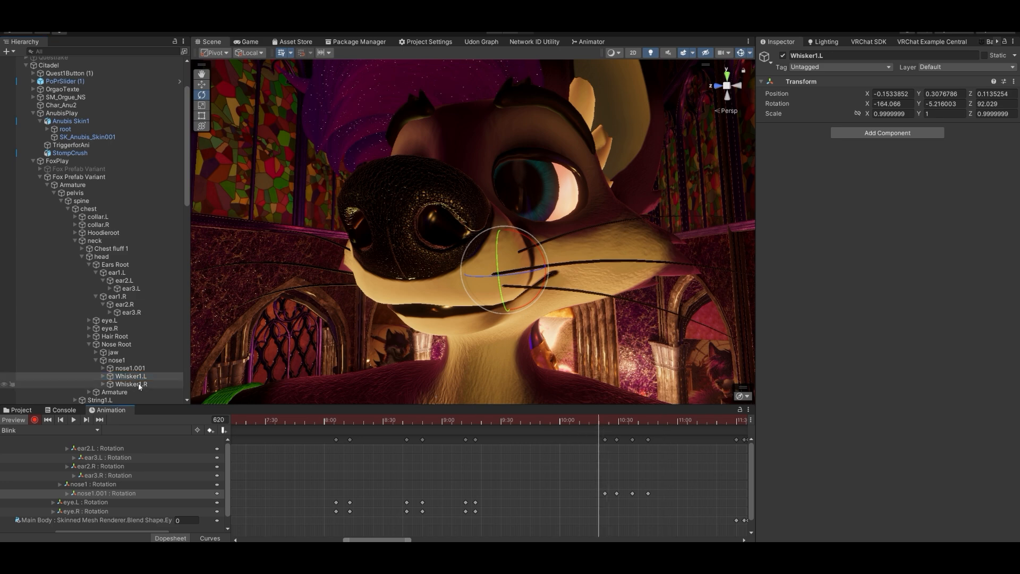
click(87, 419)
click(128, 378)
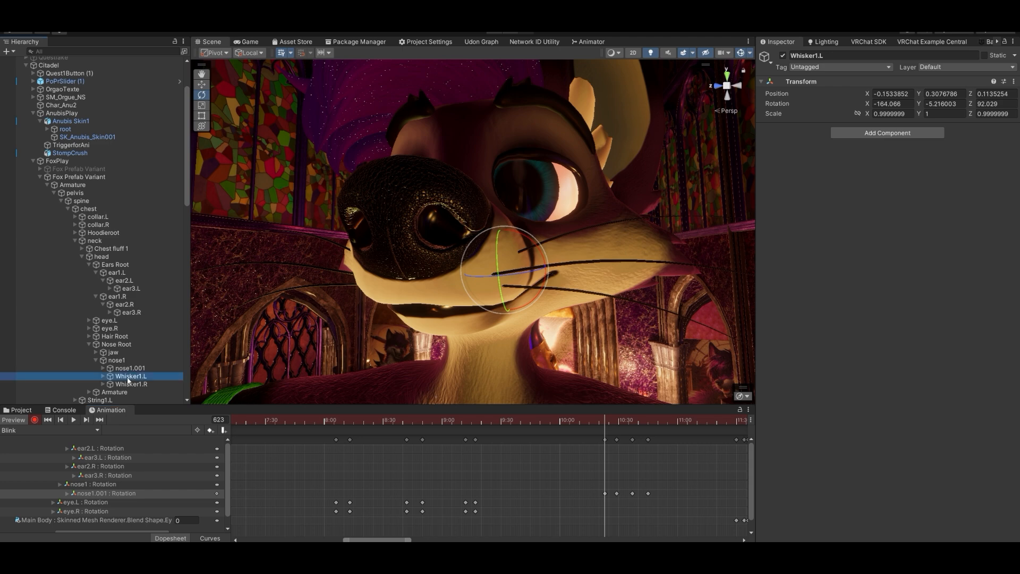
click(527, 241)
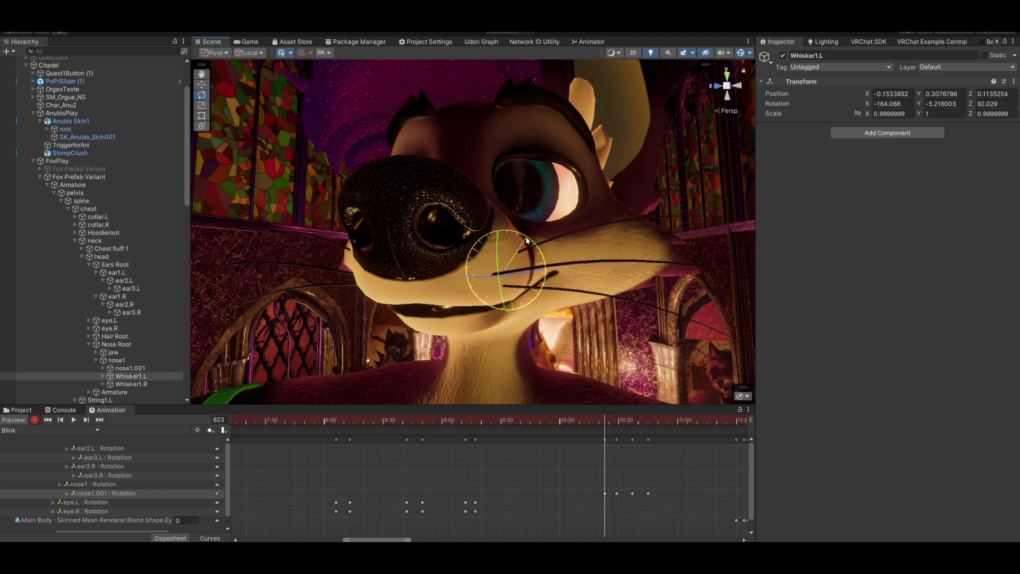
drag(526, 240, 527, 242)
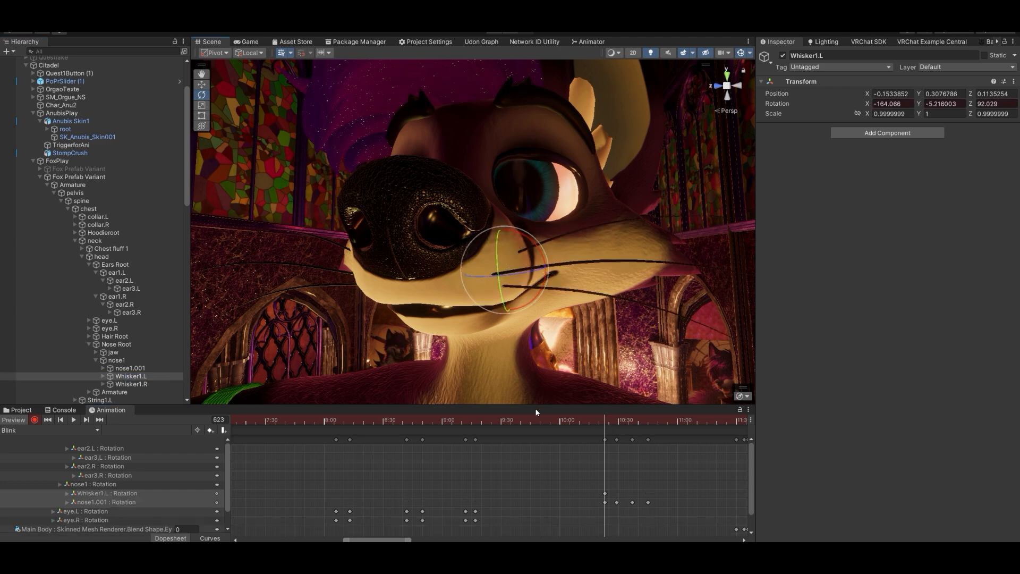
click(130, 383)
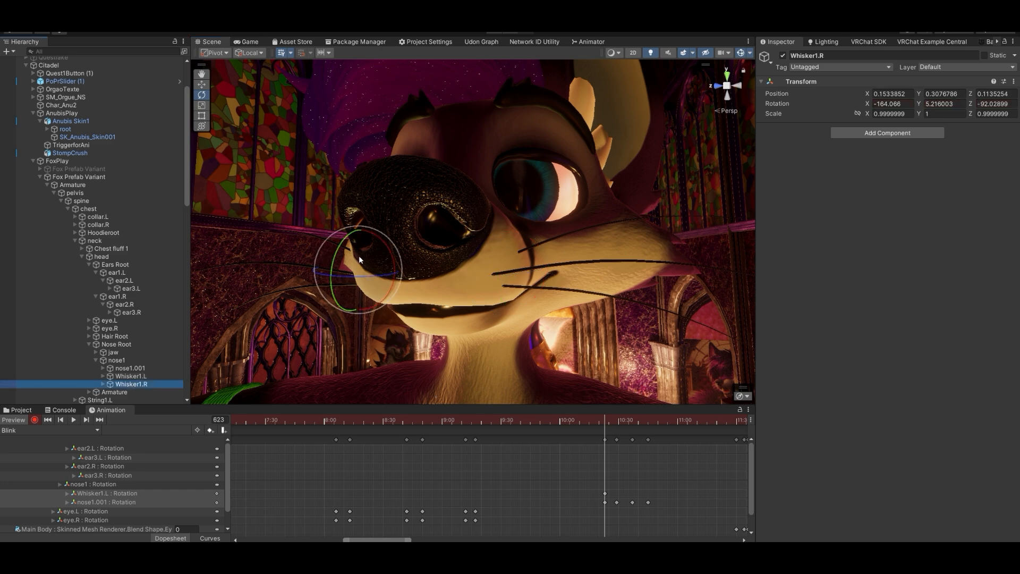
drag(386, 253, 409, 313)
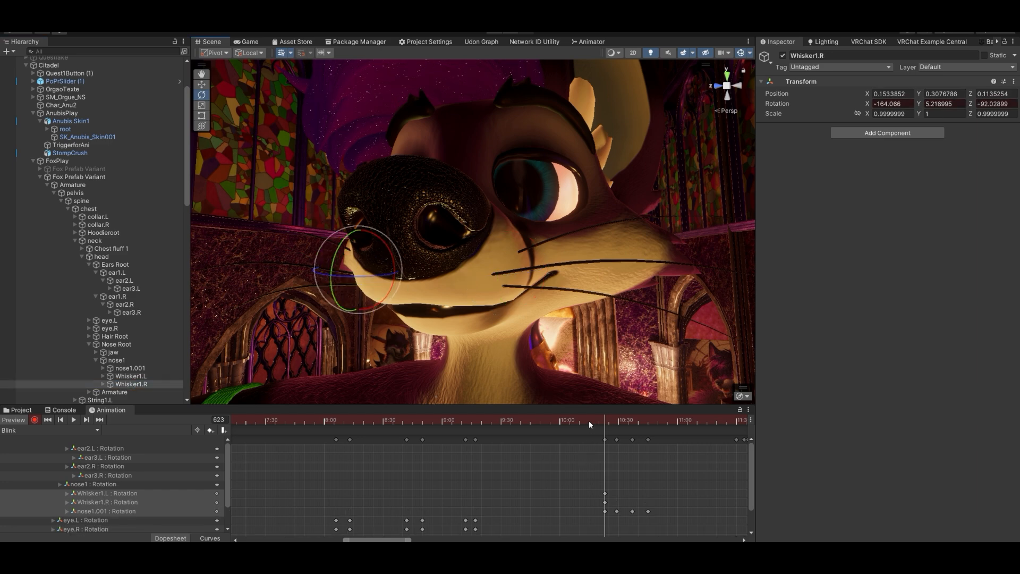
At frame 629, key the whiskers tilted, with Y rotation about -25.2 on Whisker1.L and about -12.8 on Whisker1.R.
click(86, 420)
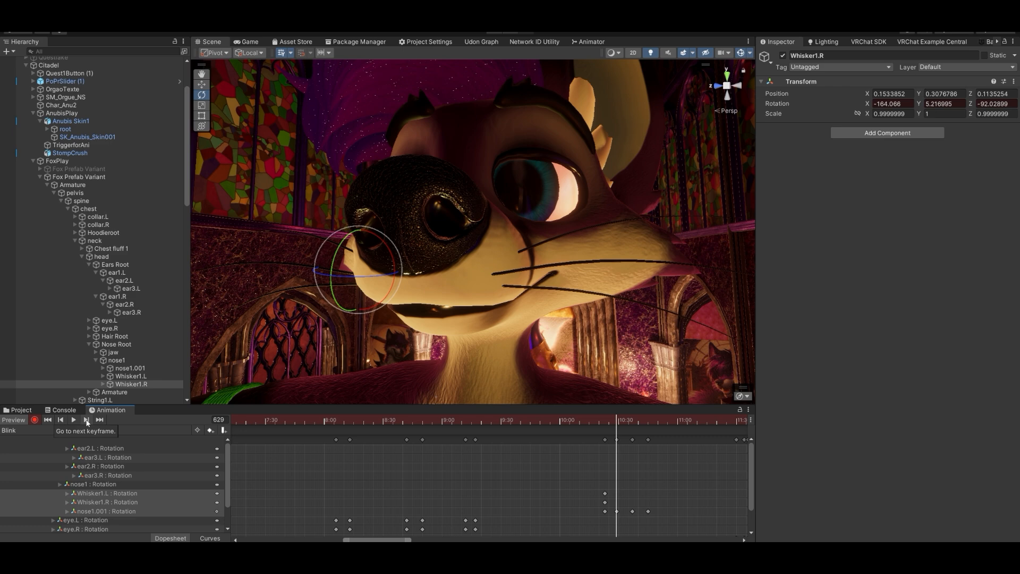
click(134, 376)
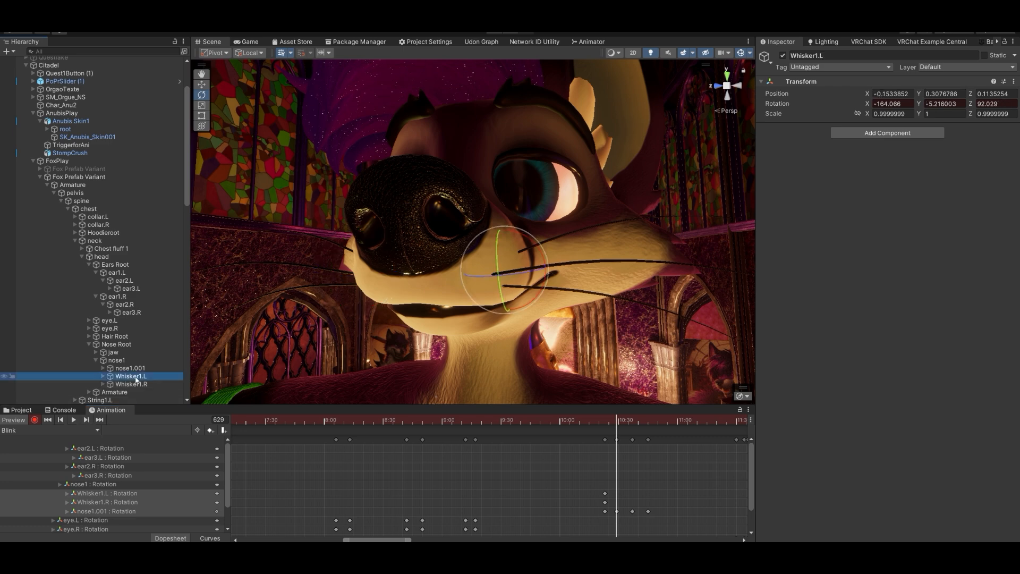
drag(530, 241, 507, 222)
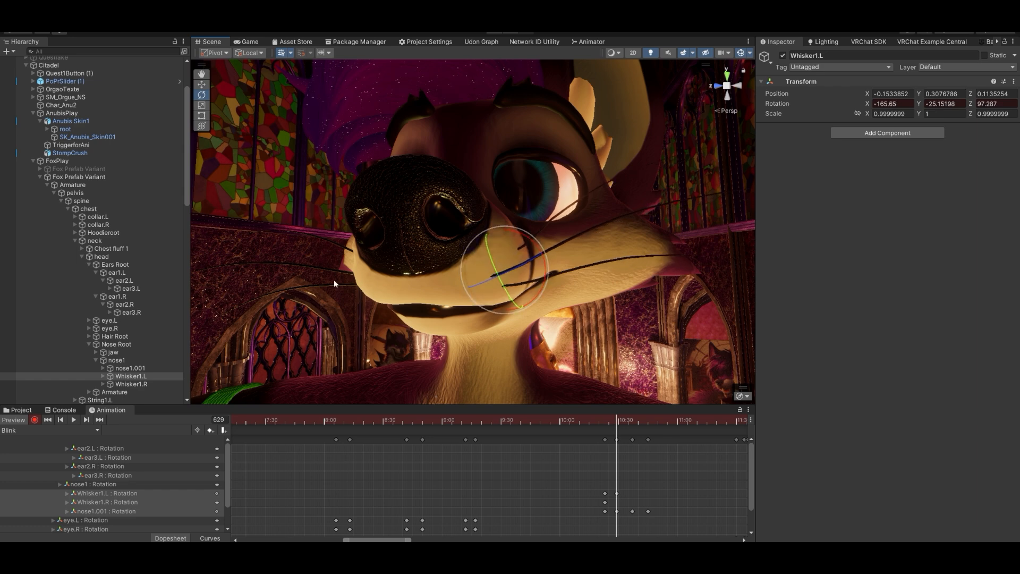
click(133, 384)
drag(390, 262, 391, 233)
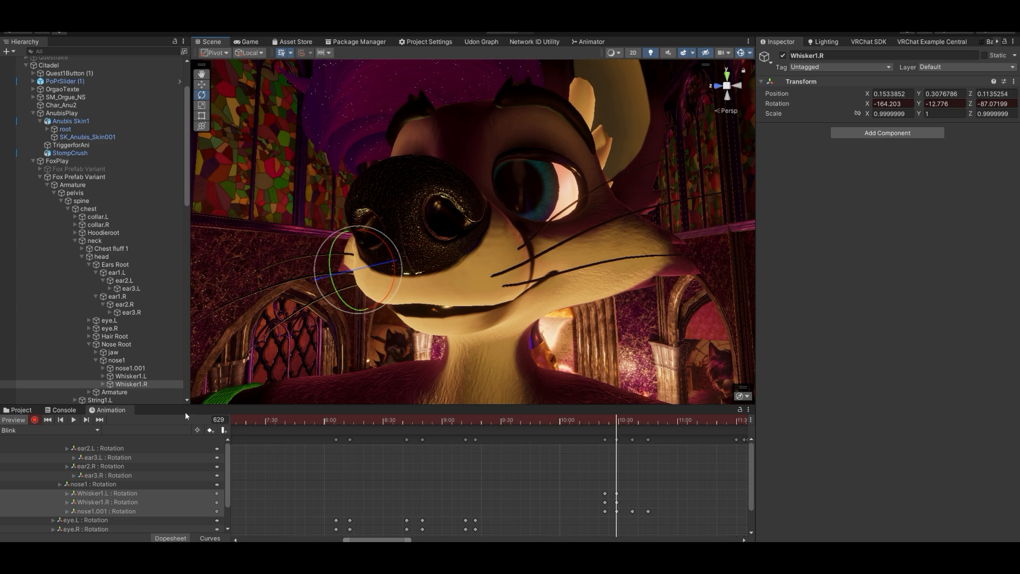
At frame 637, key the whiskers rotated the opposite way, with Y rotation about 19.4 on Whisker1.R and about 19.7 on Whisker1.L.
click(86, 420)
drag(371, 262, 400, 281)
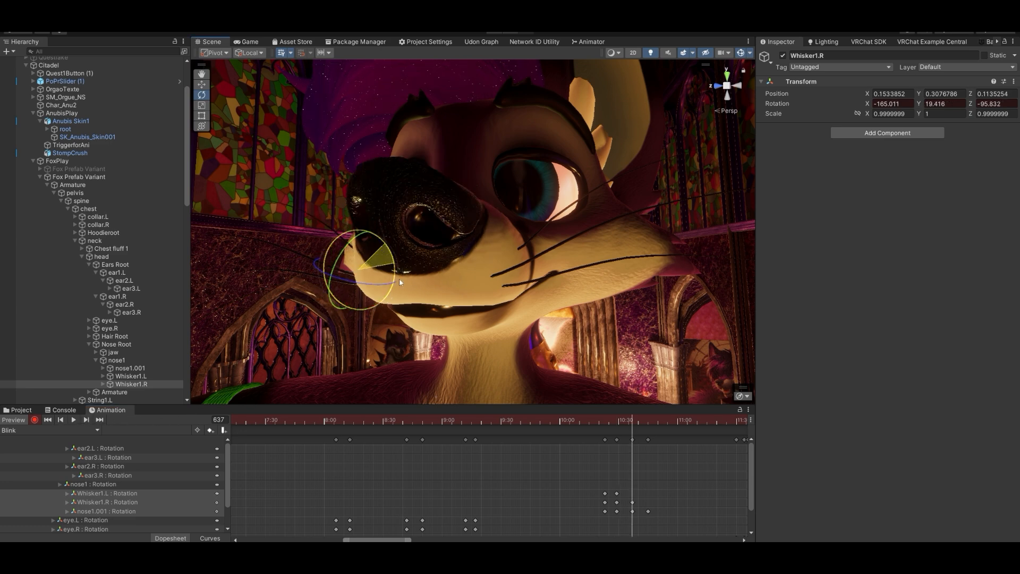
click(127, 375)
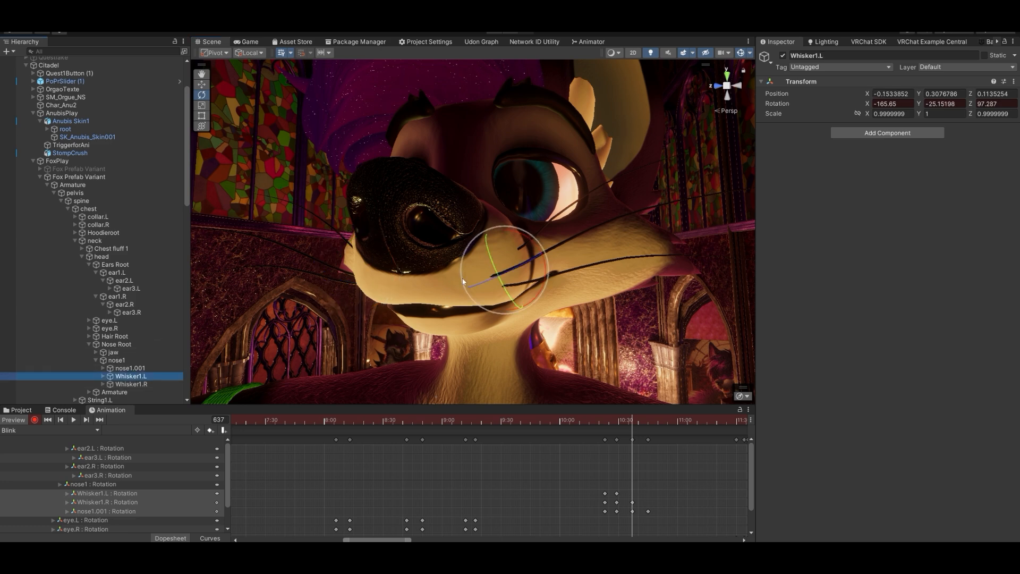
drag(527, 243, 541, 314)
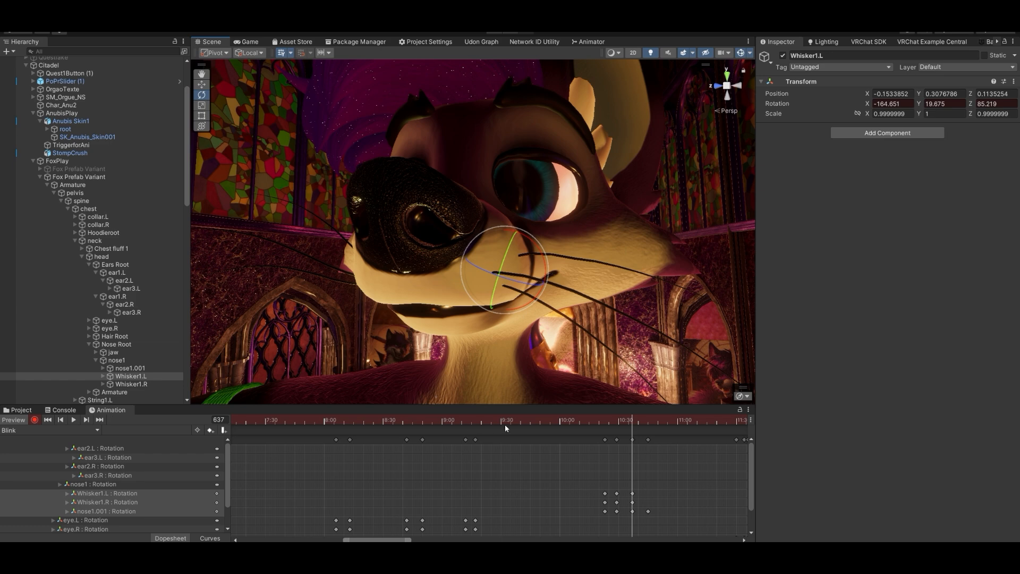
Copy the Whisker1.L and Whisker1.R rotation keys from frame 623 to frame 645.
click(605, 494)
shift+click(605, 503)
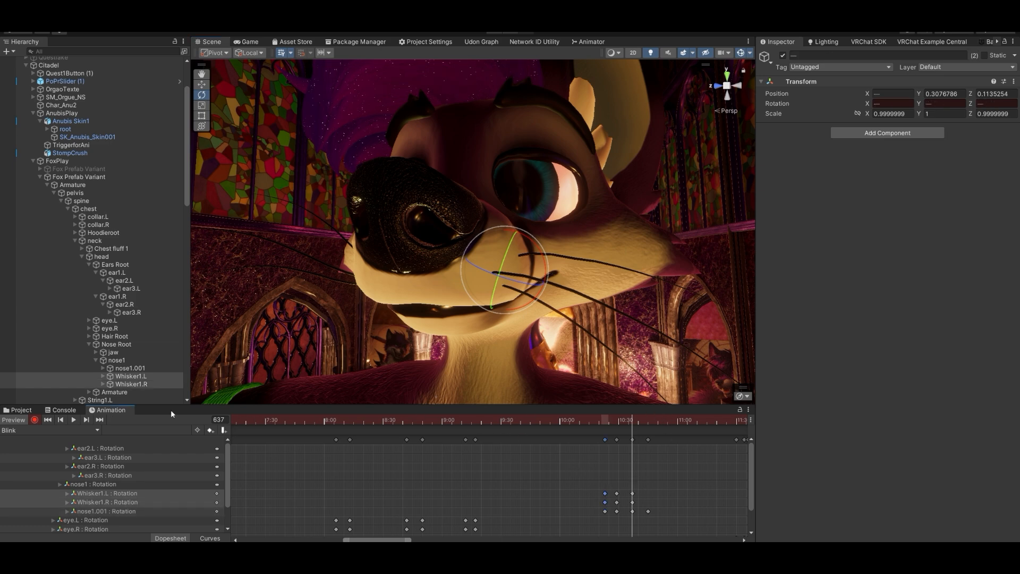
click(87, 419)
key(ctrl+v)
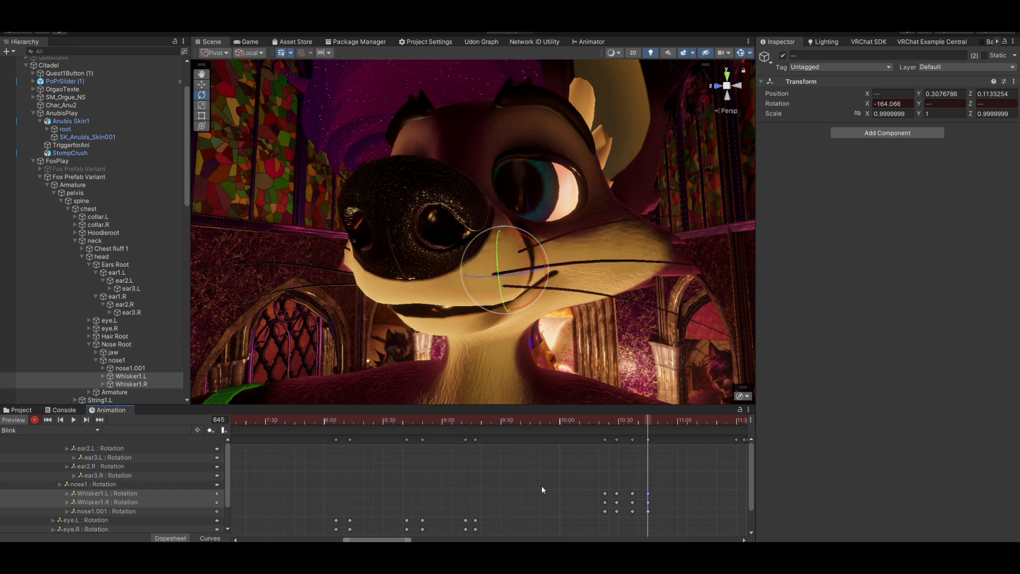
Replay the nose and whisker twitch several times and inspect the fox's face and whole body.
drag(582, 420, 609, 421)
key(space)
click(585, 421)
key(space)
click(575, 421)
key(space)
key(space)
click(559, 419)
key(space)
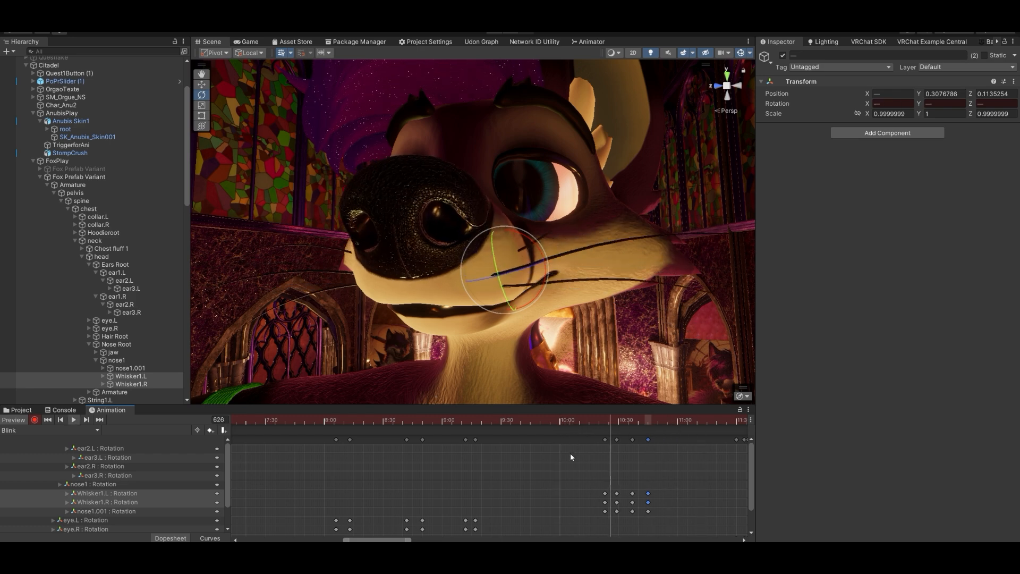
key(space)
scroll(569, 452, down, 4)
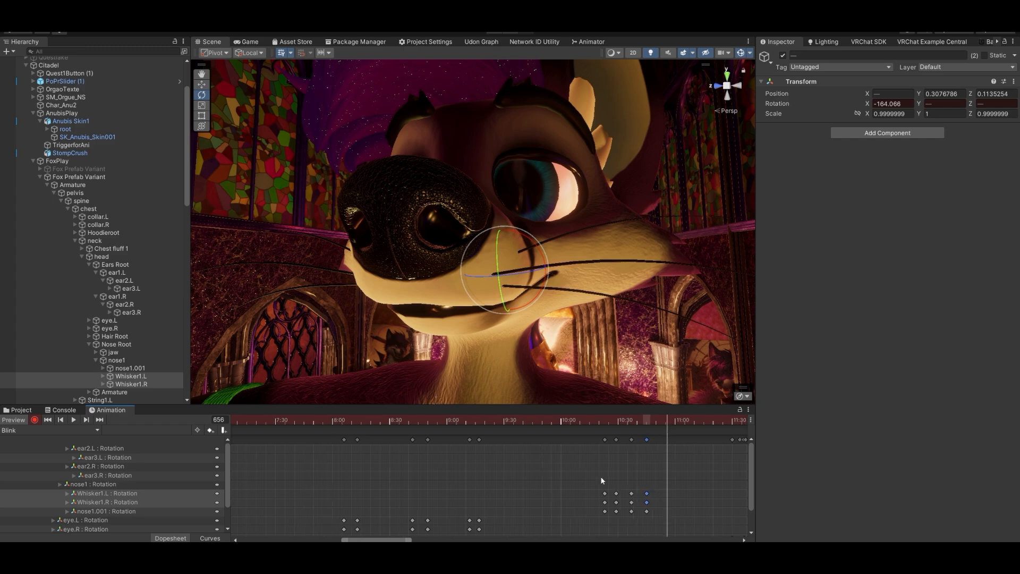
scroll(601, 329, down, 6)
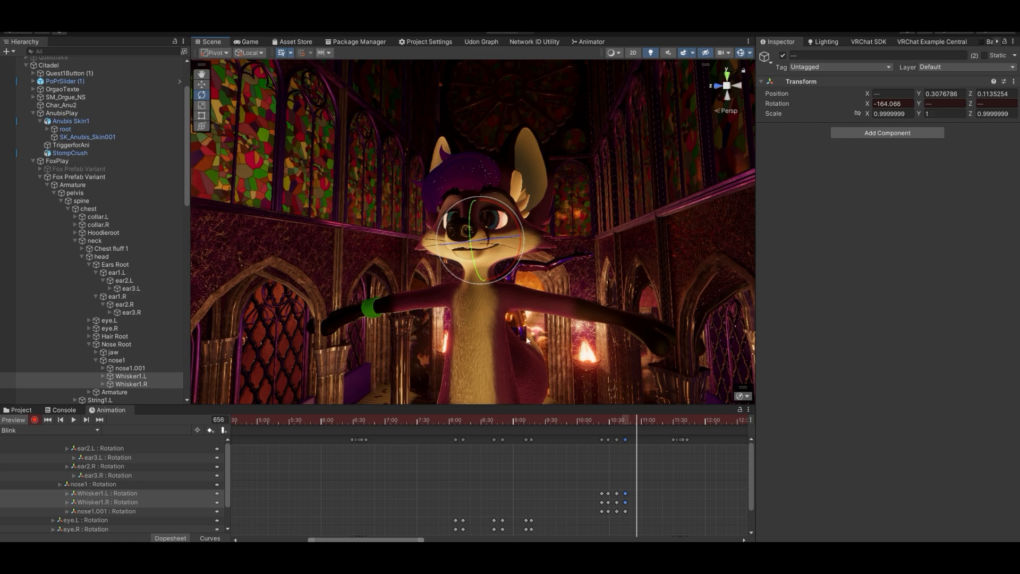
scroll(498, 318, up, 6)
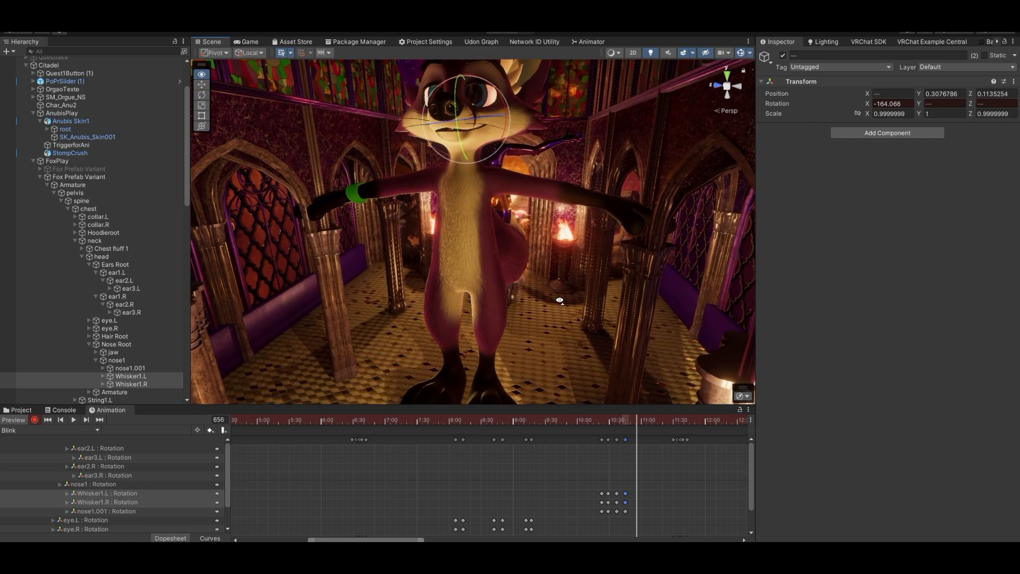
scroll(539, 280, down, 6)
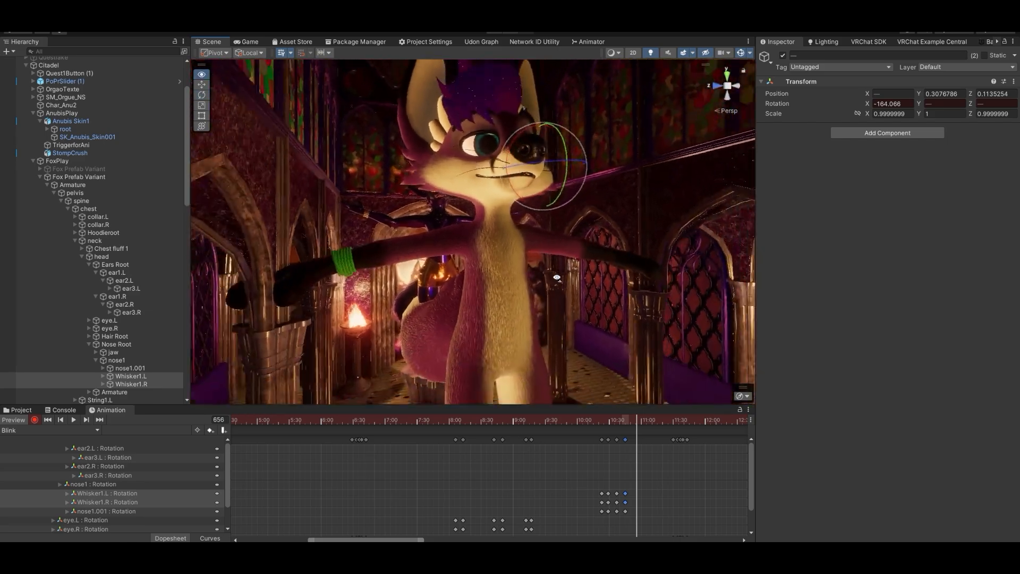
Switch to the FoxIdle clip, enable recording, and inspect the fox's idle pose down to its feet.
click(43, 429)
click(45, 451)
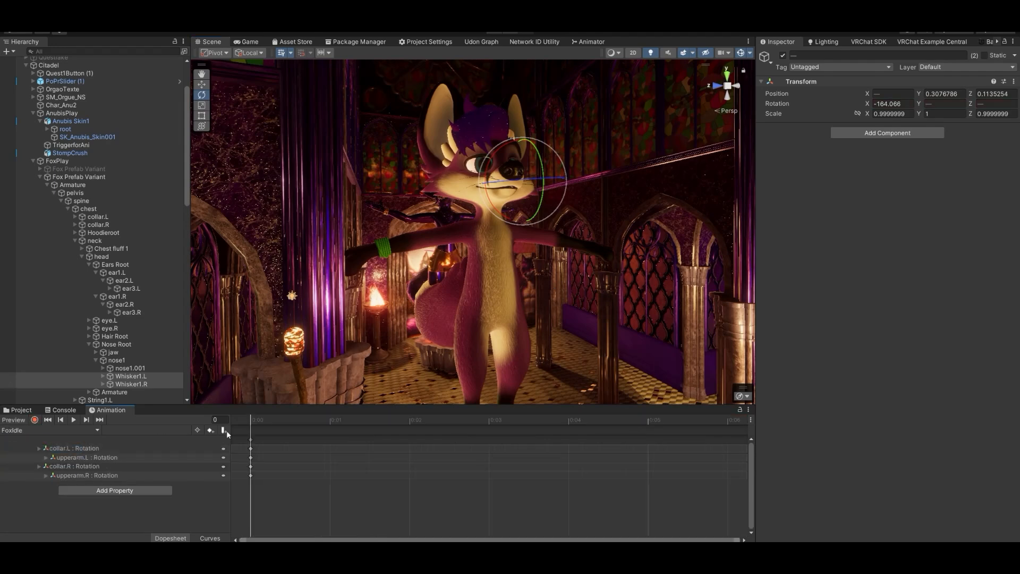
click(34, 421)
key(w)
mouse_move(557, 213)
right_down()
mouse_move(569, 271)
mouse_move(569, 212)
mouse_move(552, 215)
right_up()
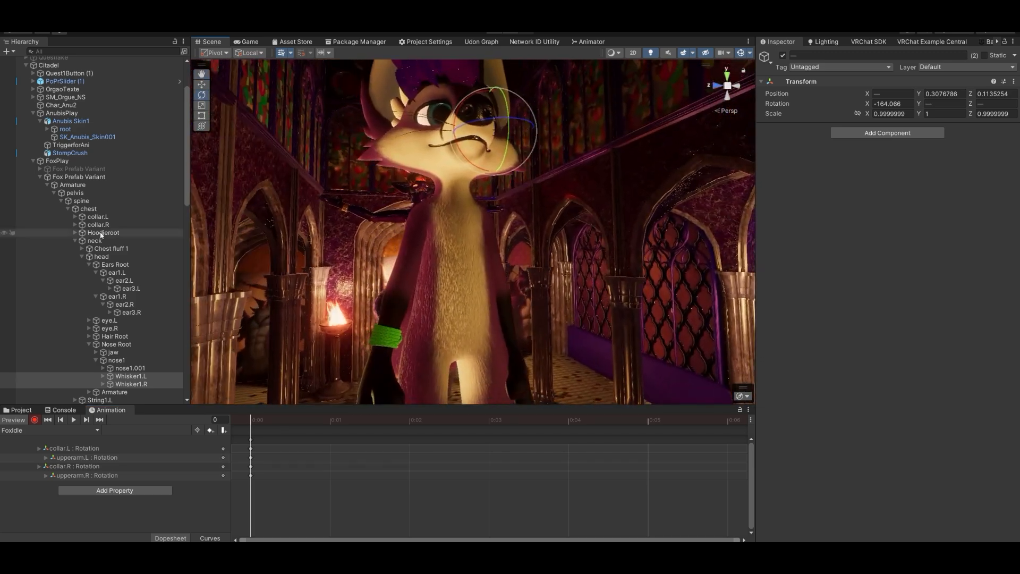
click(75, 241)
right_drag(480, 250, 510, 343)
key(w)
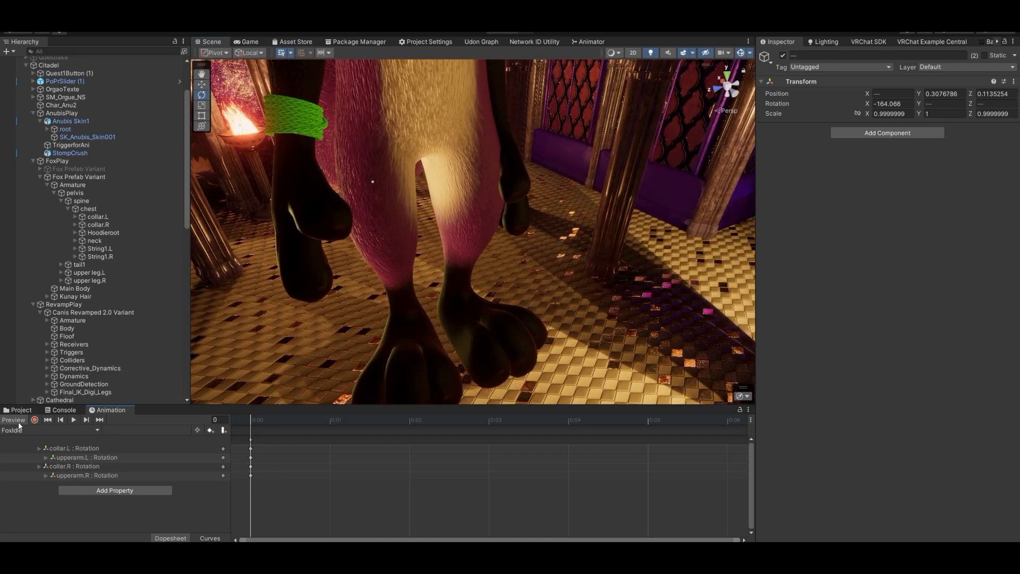
right_drag(555, 216, 462, 206)
Move the Fox Prefab Variant across the floor to about X 29.27, Z 12.1.
click(113, 177)
key(w)
drag(439, 364, 392, 359)
alt+drag(513, 285, 230, 304)
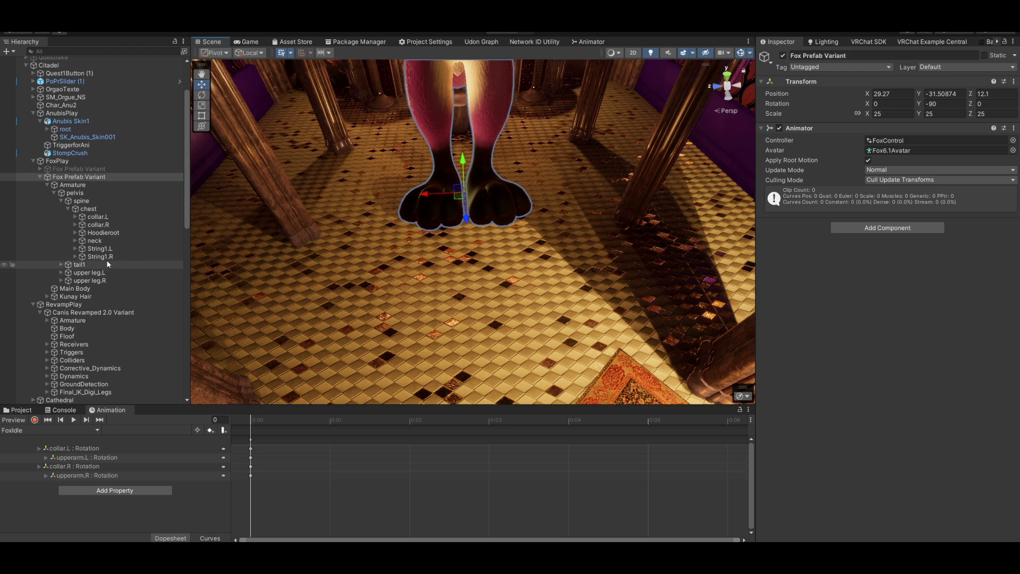
Add a 3D sphere as a child of FoxPlay and name it Foot1.
right_click(69, 161)
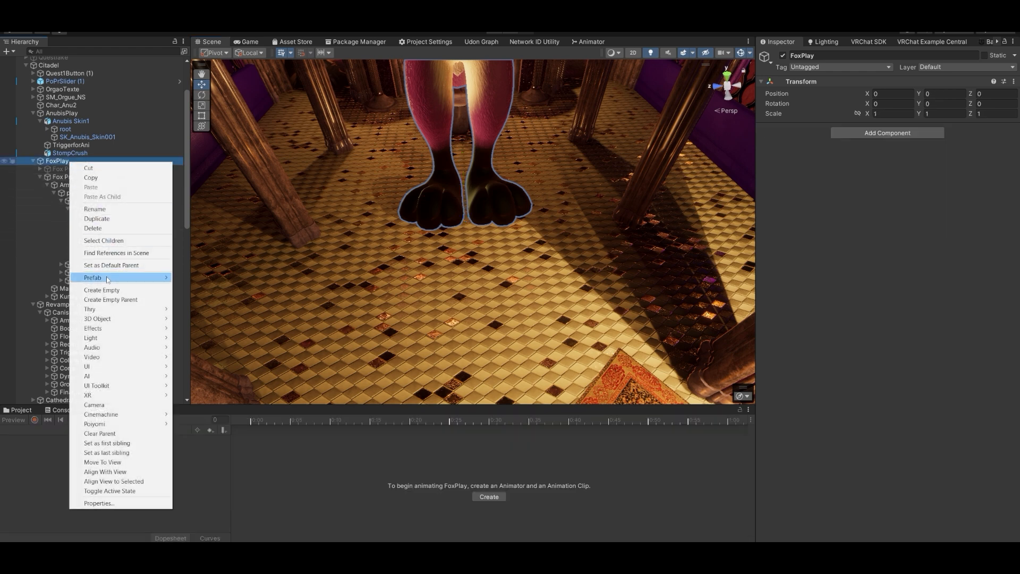
mouse_move(112, 318)
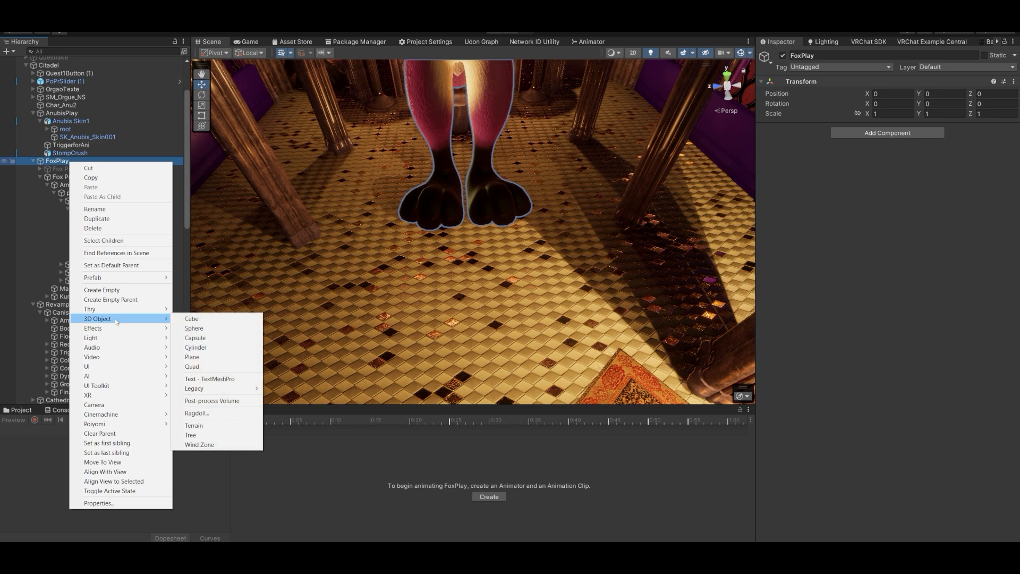
click(214, 328)
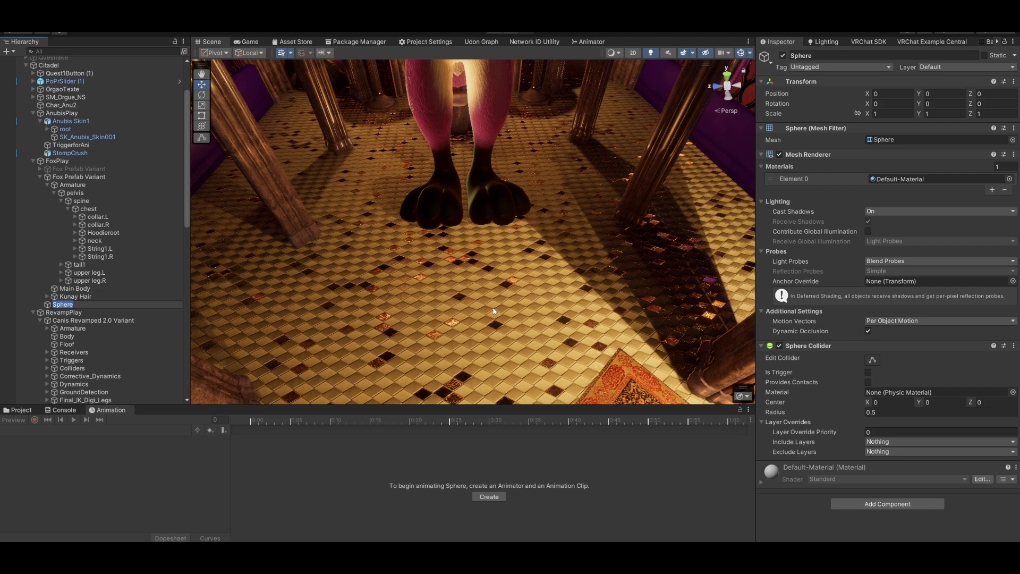
text(Foot1)
key(Return)
Align Foot1 with the view in front of the fox's feet and place it at about X 21.5, Y -31.6, Z 8.9.
right_drag(494, 311, 467, 201)
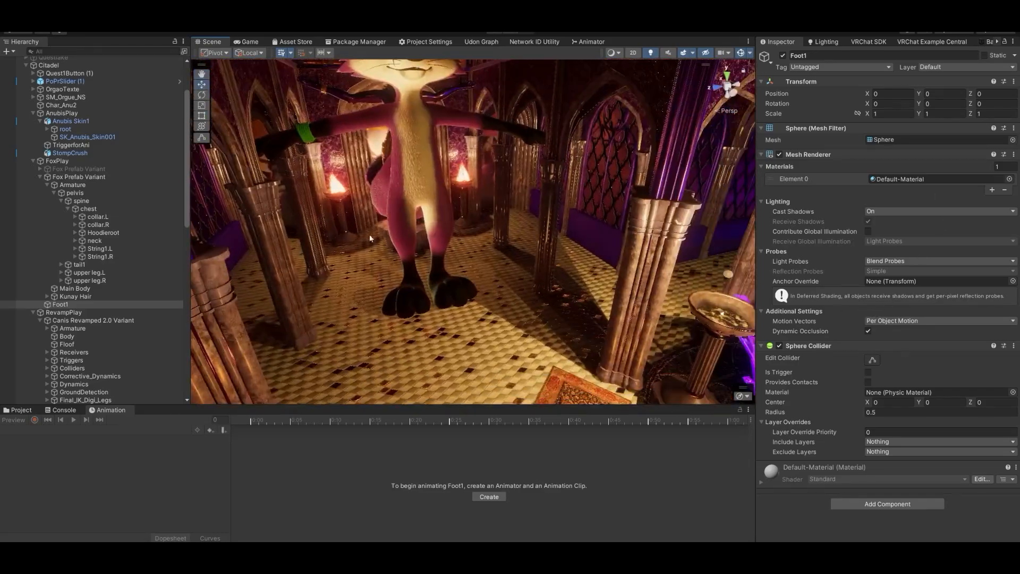
double_click(79, 305)
right_drag(382, 255, 416, 266)
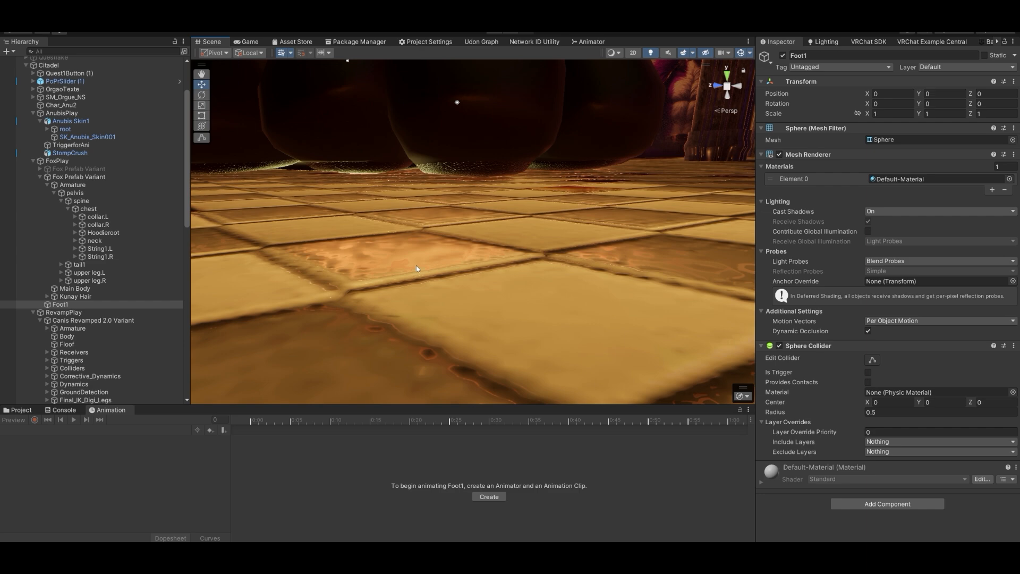
key(ctrl+shift+f)
right_drag(476, 231, 499, 271)
drag(499, 189, 506, 222)
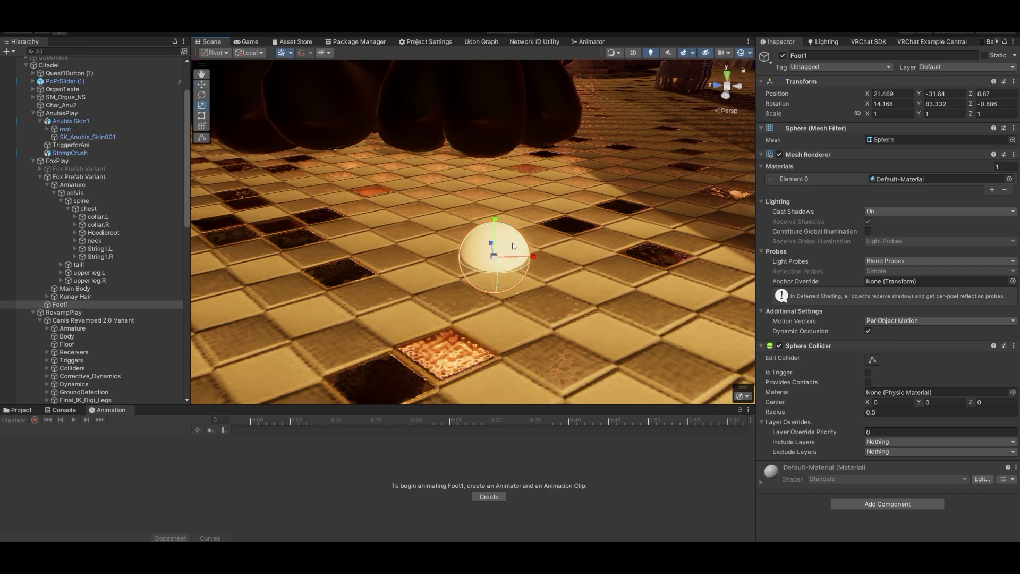
Scale Foot1 uniformly to about 6.03 and move it over one of the fox's feet, at about X 26.95, Y -33.04, Z 9.66.
drag(500, 256, 506, 186)
right_drag(506, 186, 599, 260)
key(s)
key(w)
drag(569, 201, 534, 88)
key(r)
right_drag(534, 87, 536, 263)
drag(514, 287, 475, 260)
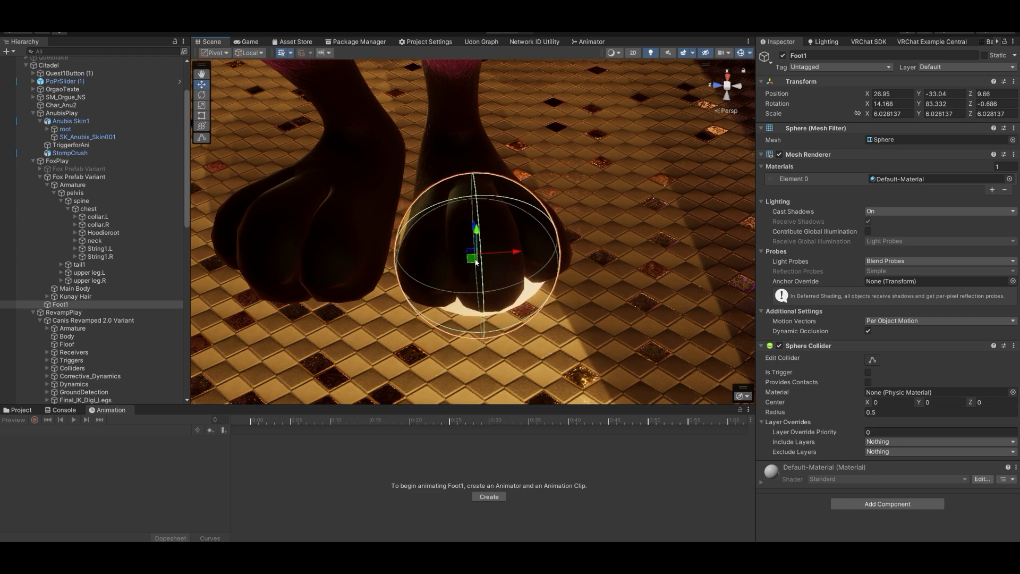
Stretch Foot1 to about 11.38 on Y, narrow it to about 5.23 on X, and reposition it at about X 27.49, Y -32.73, Z 9.57.
key(e)
key(r)
key(t)
mouse_move(490, 274)
right_down()
mouse_move(492, 308)
mouse_move(492, 207)
mouse_move(495, 256)
right_up()
key(w)
key(s)
drag(495, 257, 511, 108)
key(w)
drag(473, 229, 494, 331)
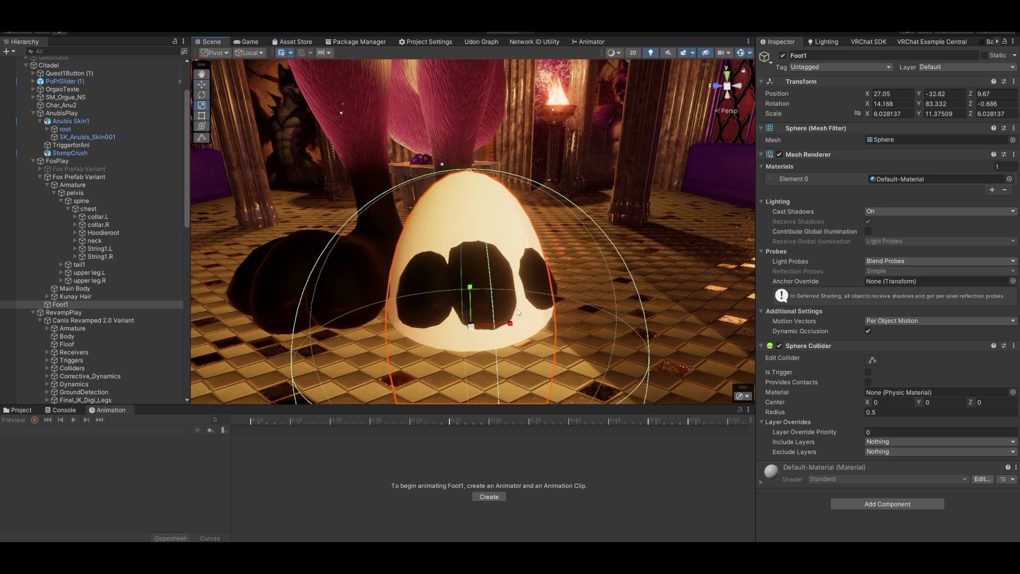
drag(512, 324, 473, 329)
key(w)
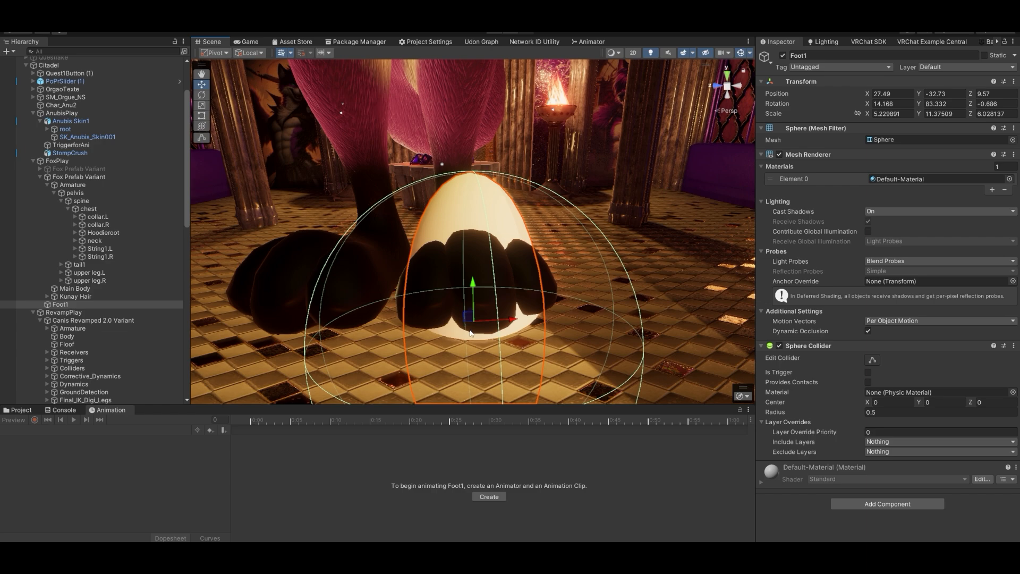
Duplicate Foot1 and place the copy over the fox's other foot at about X 27.54, Y -32.83, Z 14.91.
key(ctrl+d)
drag(470, 325, 333, 332)
right_drag(333, 333, 421, 271)
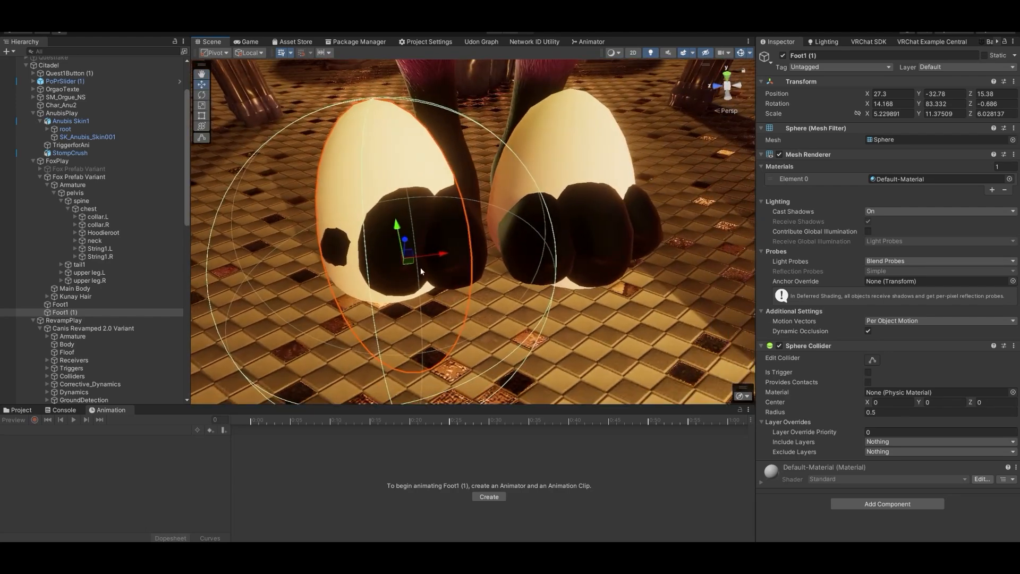
mouse_move(413, 266)
mouse_down()
mouse_move(419, 254)
mouse_move(426, 261)
mouse_up()
right_drag(520, 252, 523, 127)
key(s)
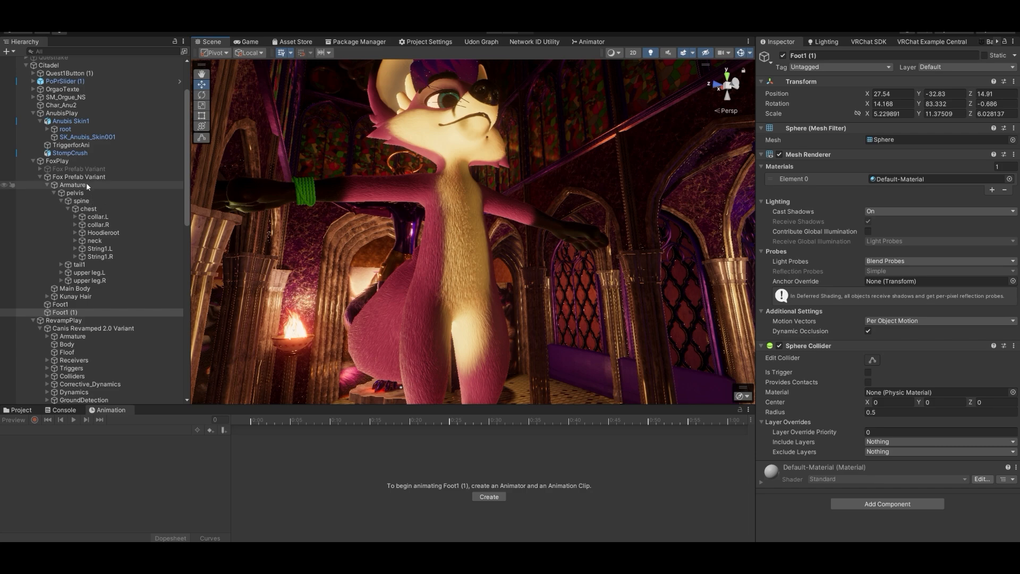
Open the FoxIdle clip of Fox Prefab Variant for keyframe recording.
click(80, 177)
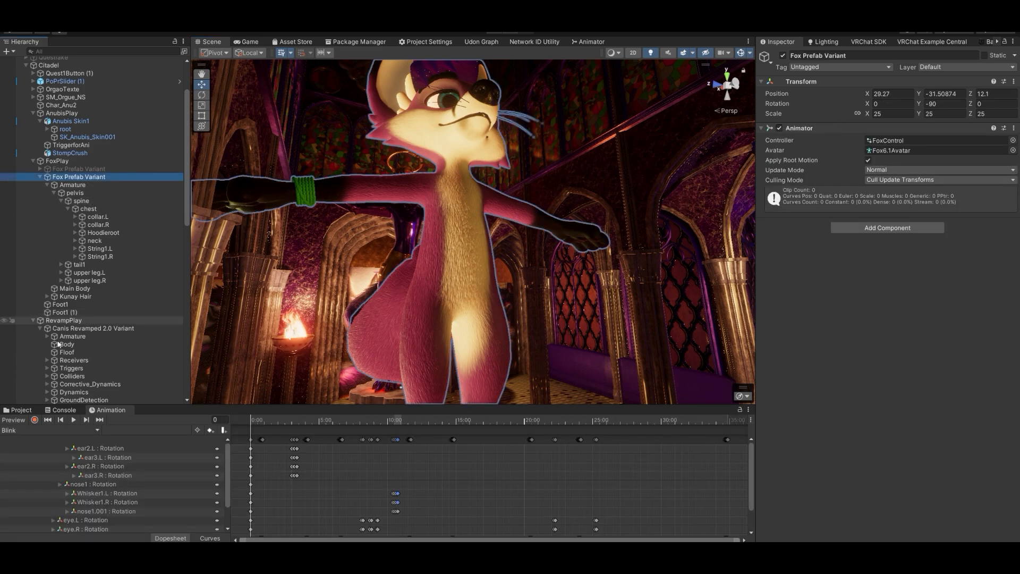
click(40, 430)
click(23, 449)
right_drag(293, 318, 322, 370)
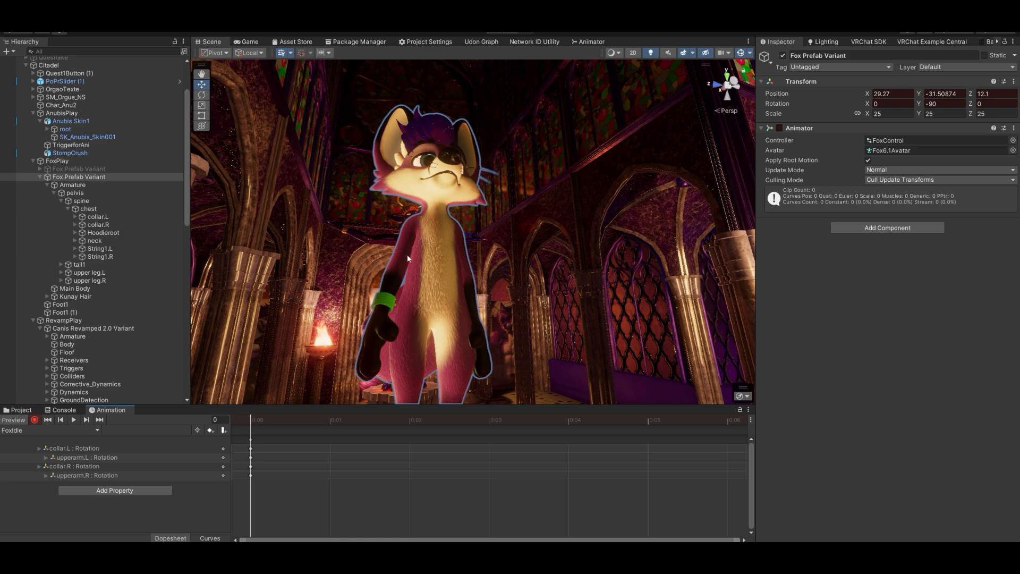
Rotate the pelvis bone to about 113.19 on X at the first frame of FoxIdle.
click(69, 193)
right_drag(324, 225, 415, 223)
key(e)
drag(426, 212, 435, 231)
key(w)
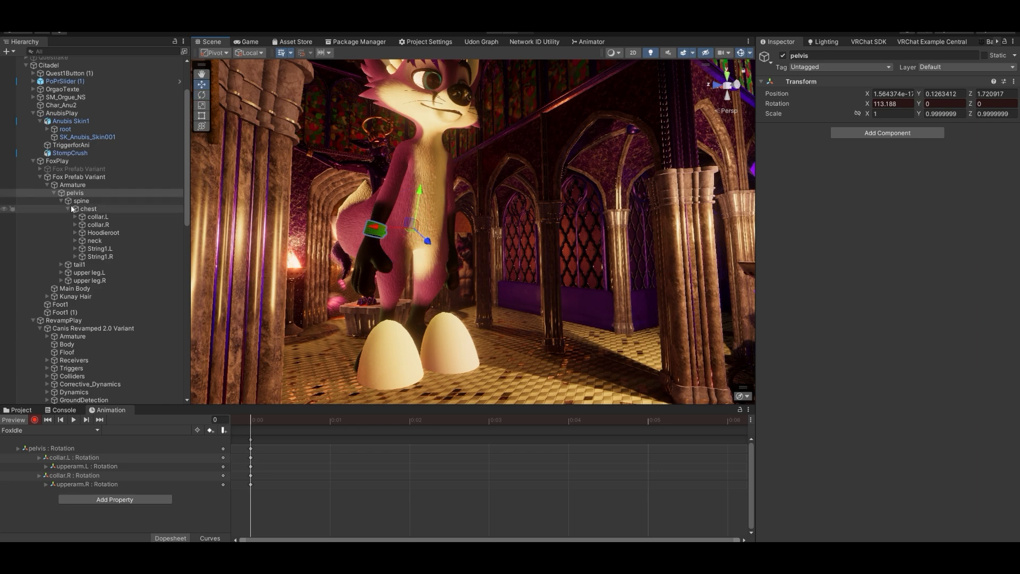
Swing both legs forward by rotating upper leg.L to about X 155.68 and upper leg.R to about X 157.31.
click(92, 273)
key(e)
right_drag(345, 260, 444, 247)
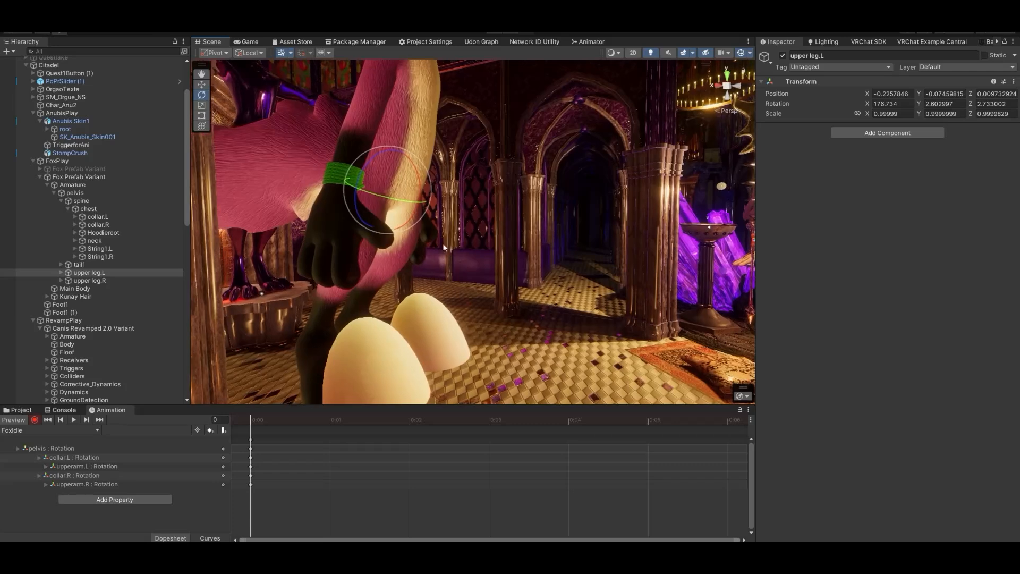
drag(422, 197, 425, 171)
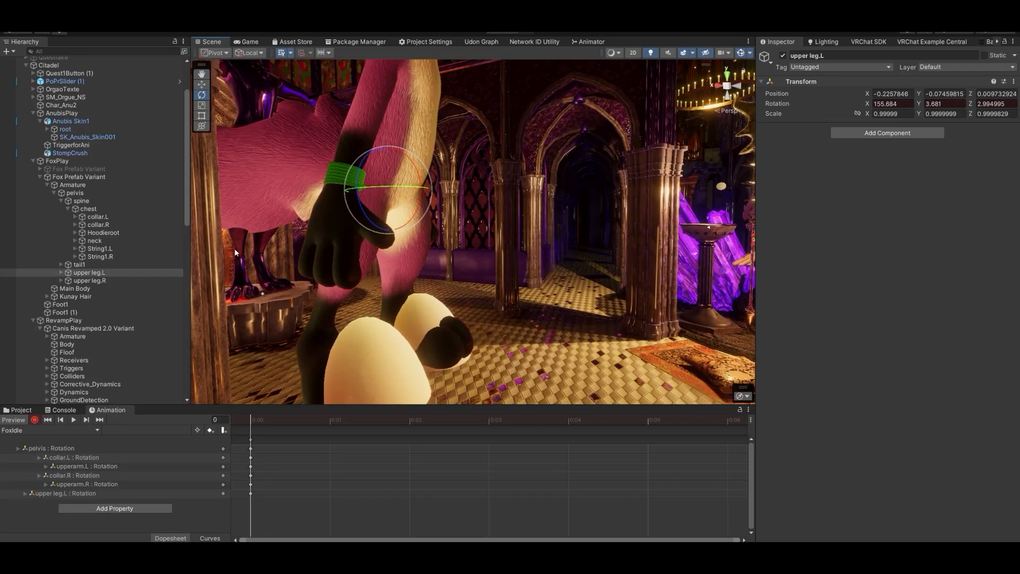
click(114, 280)
right_drag(430, 249, 444, 244)
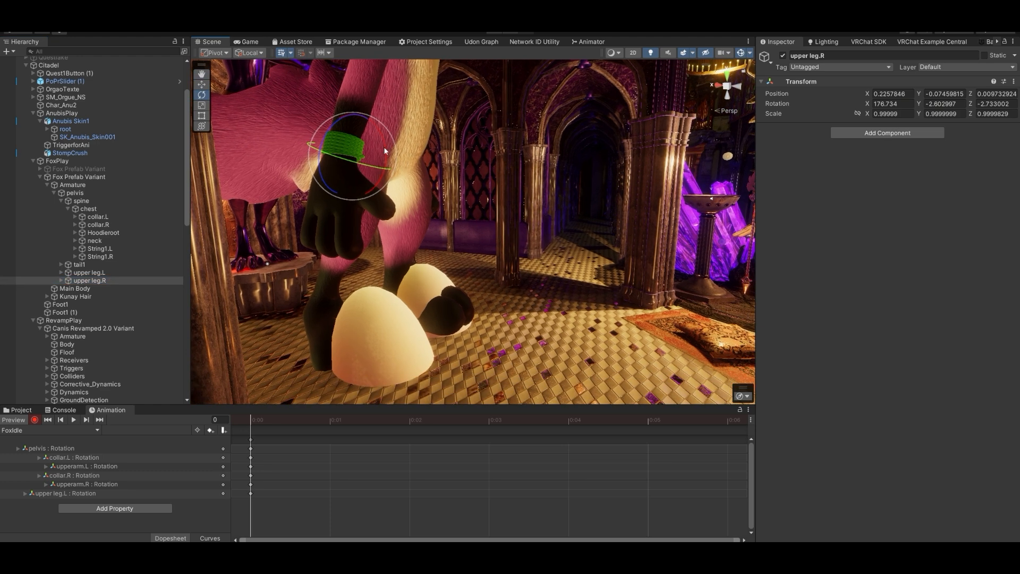
drag(387, 151, 407, 119)
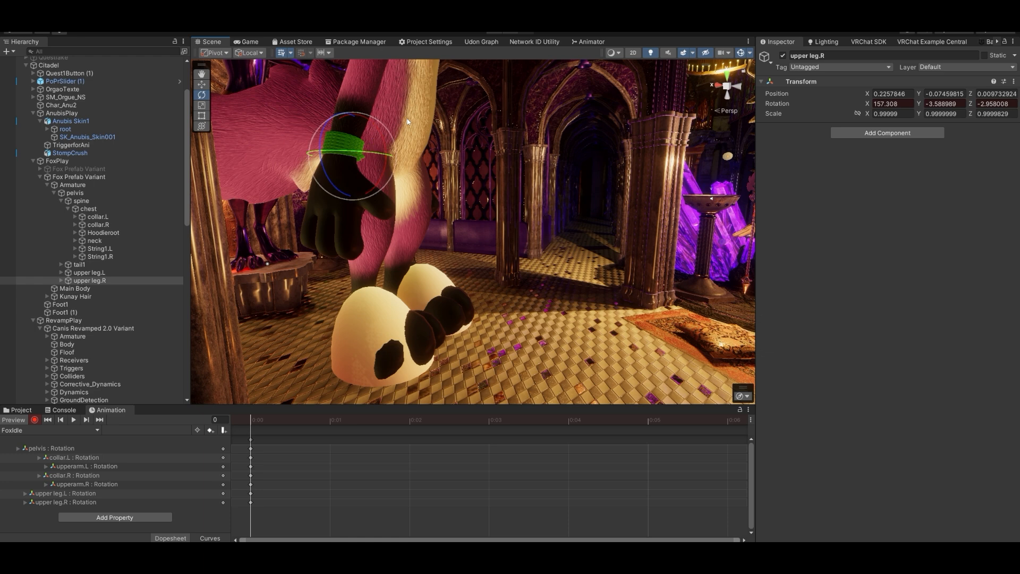
Shift the fox's Armature back to about -0.028 on Y so the feet sit inside the spheres.
click(99, 186)
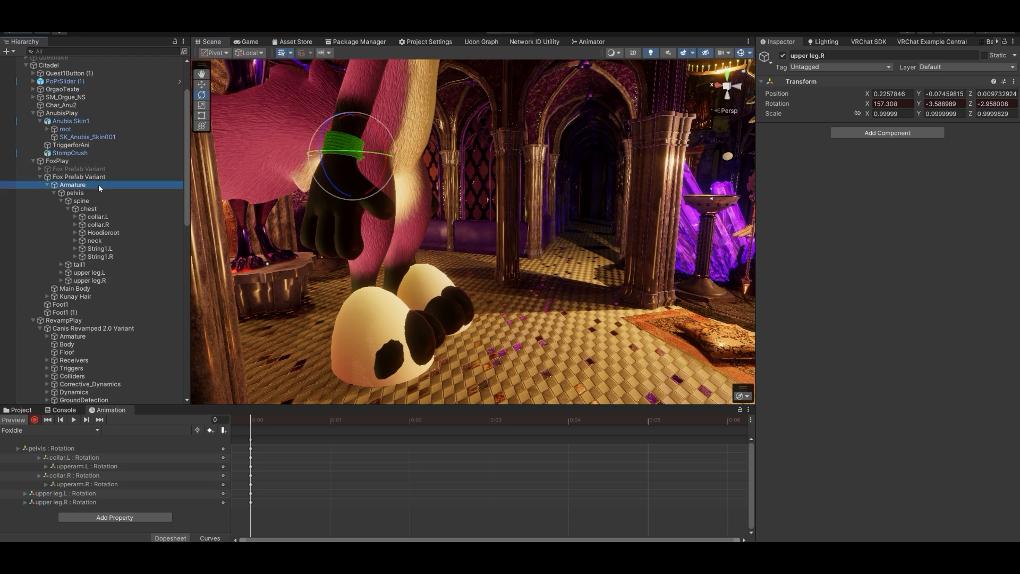
click(101, 192)
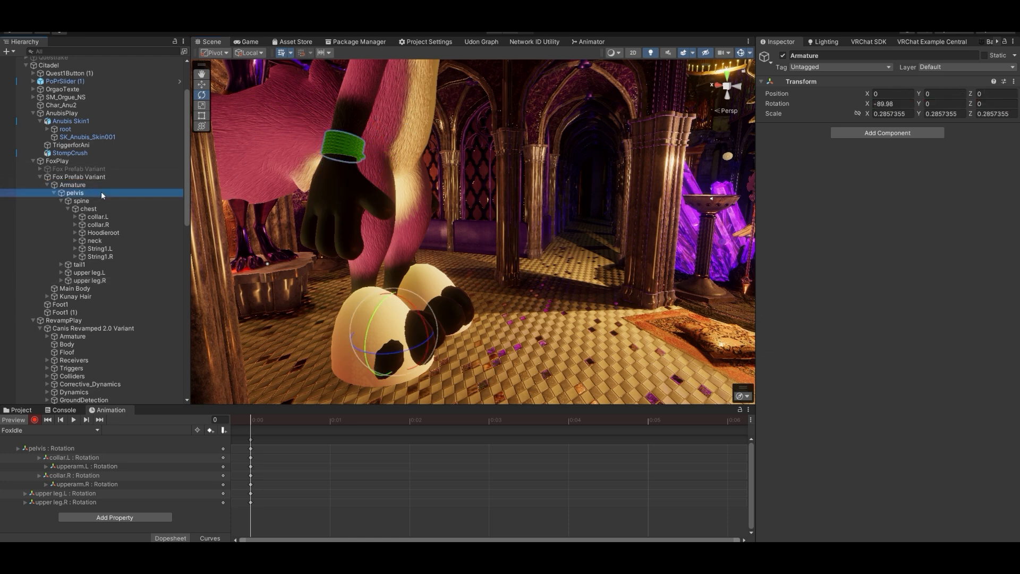
key(w)
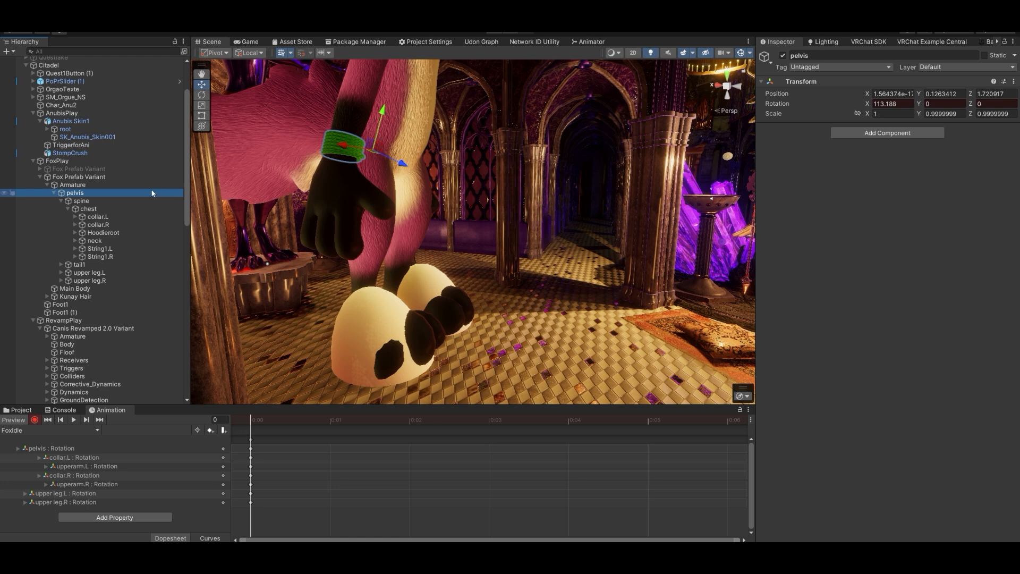
click(104, 184)
drag(390, 294, 399, 307)
right_drag(421, 317, 510, 295)
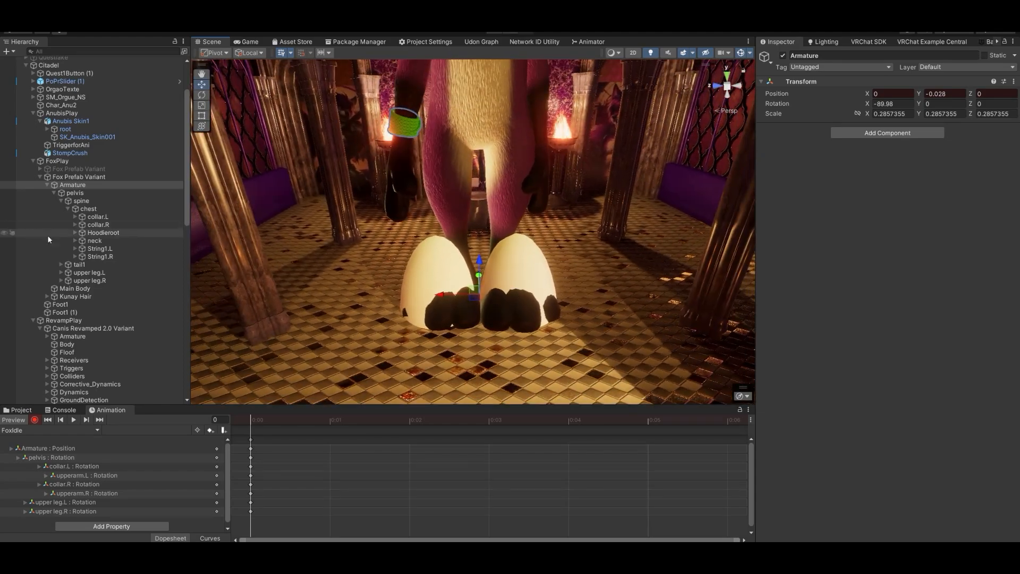
Spread the legs slightly by rotating upper leg.L outward and upper leg.R to about X 157.39, Y -2.71, Z -4.45.
click(102, 273)
key(e)
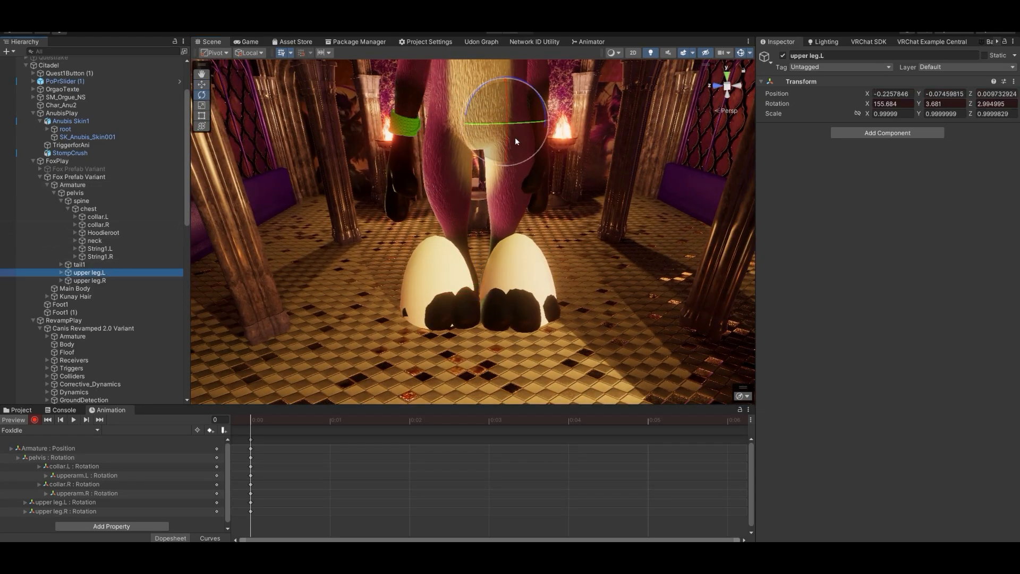
drag(545, 141, 553, 141)
click(113, 281)
drag(481, 156, 479, 157)
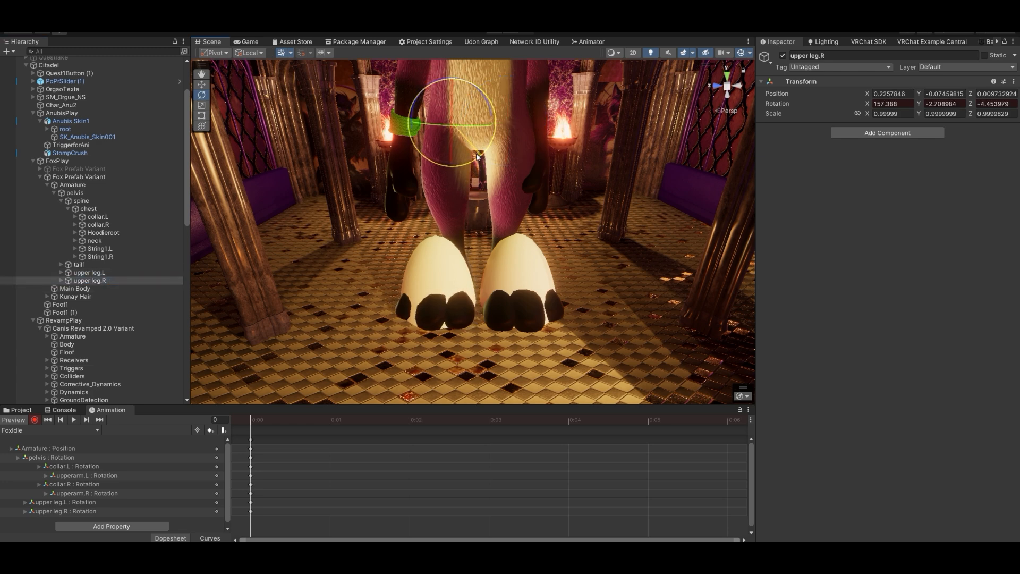
Raise the fox's right arm by rotating upperarm.R to about X -5.58, Y -79.86, Z 17.84.
right_drag(441, 250, 518, 247)
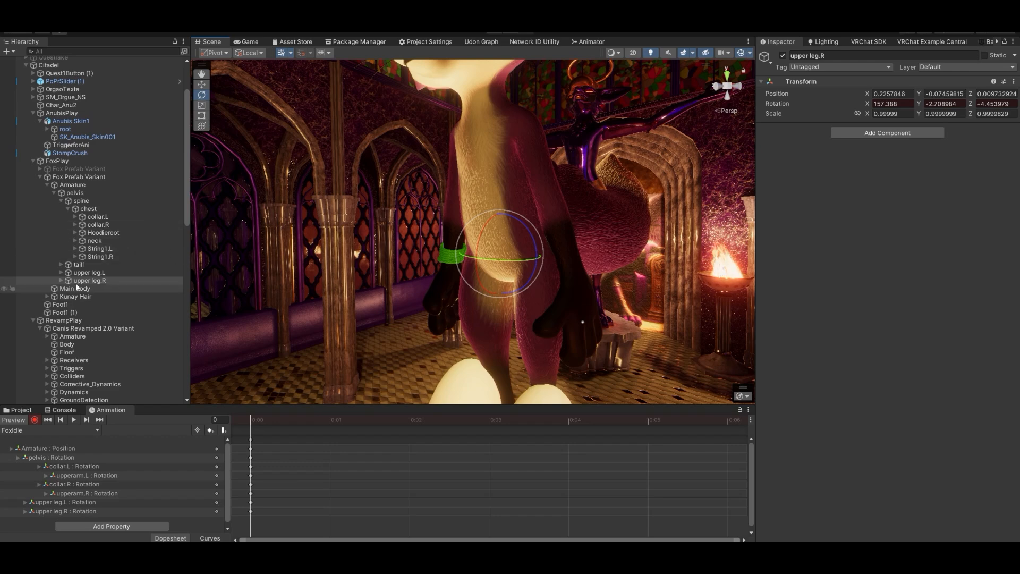
click(75, 225)
click(98, 233)
right_drag(371, 226, 465, 239)
drag(465, 144, 490, 241)
drag(476, 169, 461, 147)
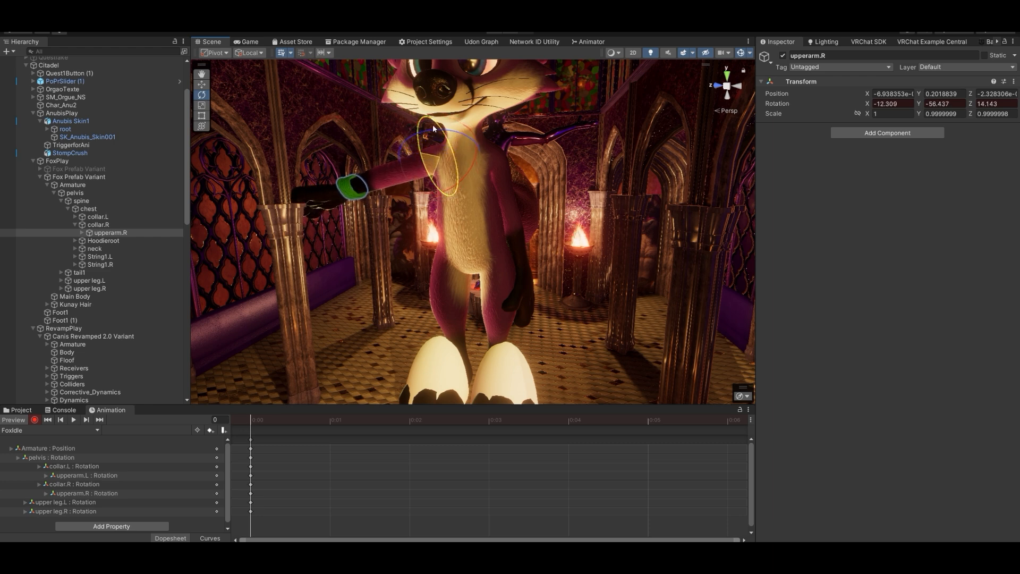
drag(434, 120, 431, 101)
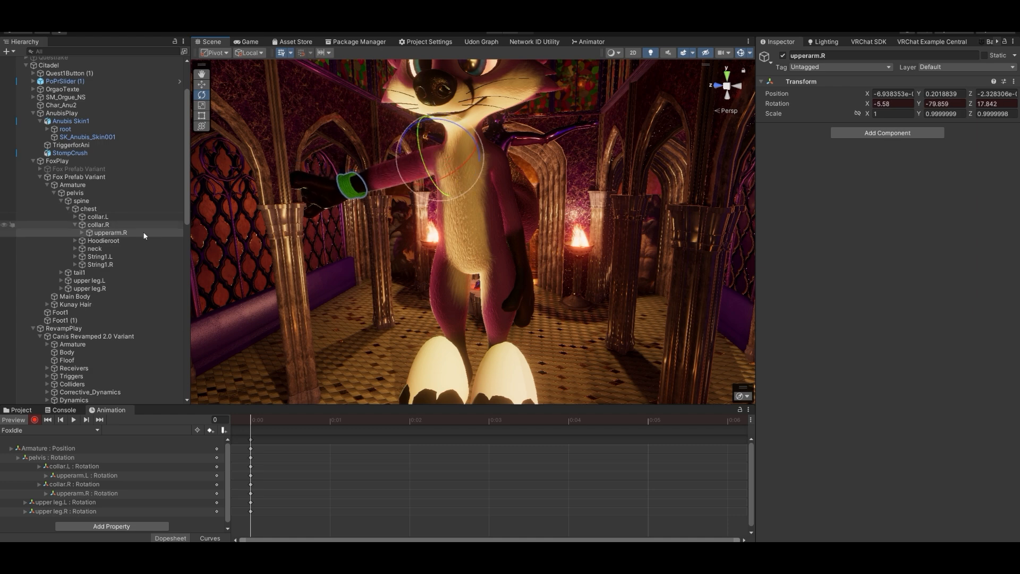
Rotate collar.R to about X -80.29, Y -166.08, Z 74.32 and upperarm.R to about X -8.49, Y -79.61, Z 17.12.
click(121, 225)
mouse_move(447, 153)
mouse_down()
mouse_move(444, 134)
mouse_move(431, 157)
mouse_move(440, 158)
mouse_up()
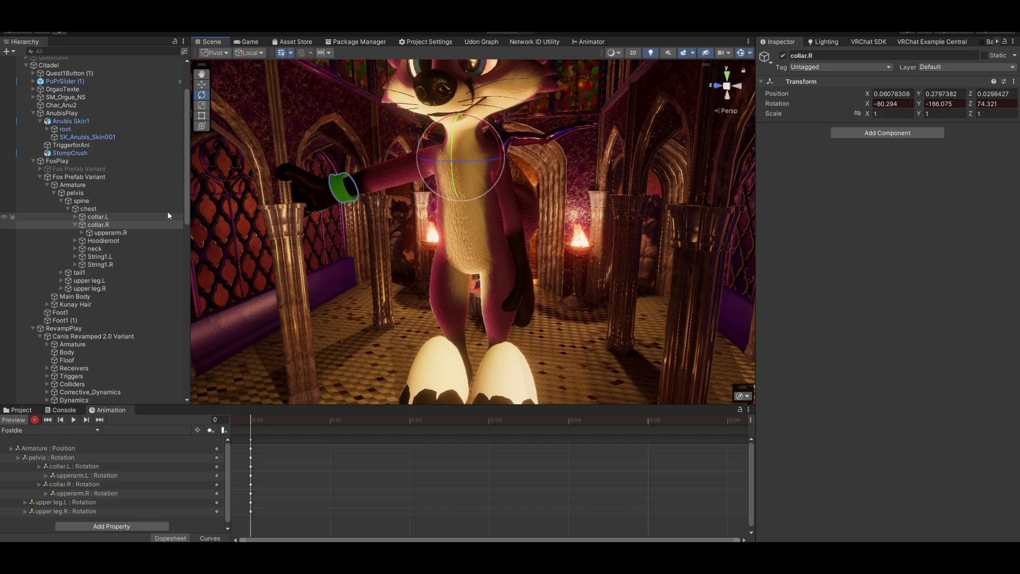
click(145, 232)
key(f)
alt+drag(505, 224, 471, 233)
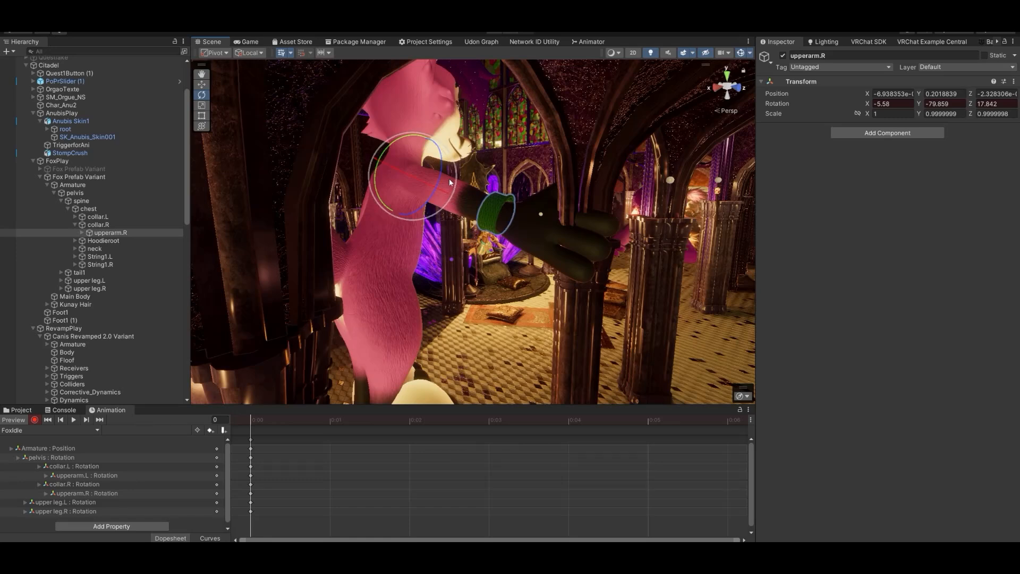
drag(426, 166, 426, 166)
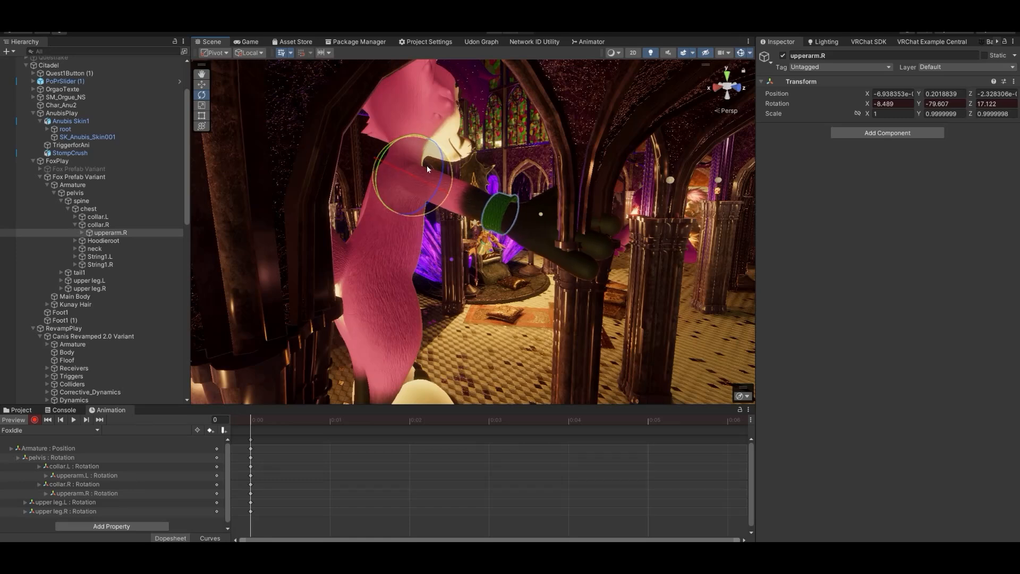
Twist the spine to about 5.28 on Y and rotate upperarm.R to about X -0.74, Y -108.01, Z 16.17.
click(103, 200)
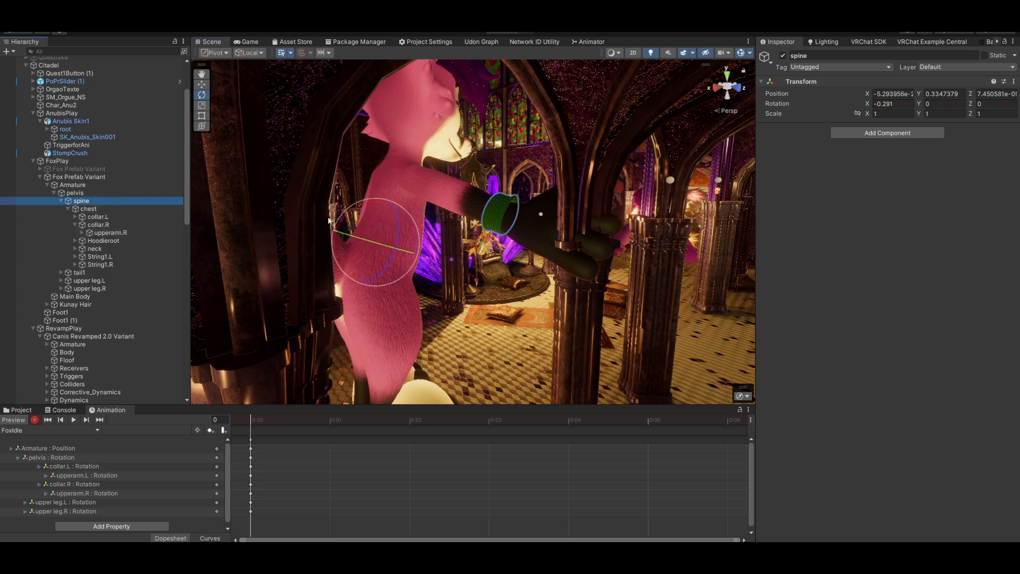
drag(366, 240, 361, 237)
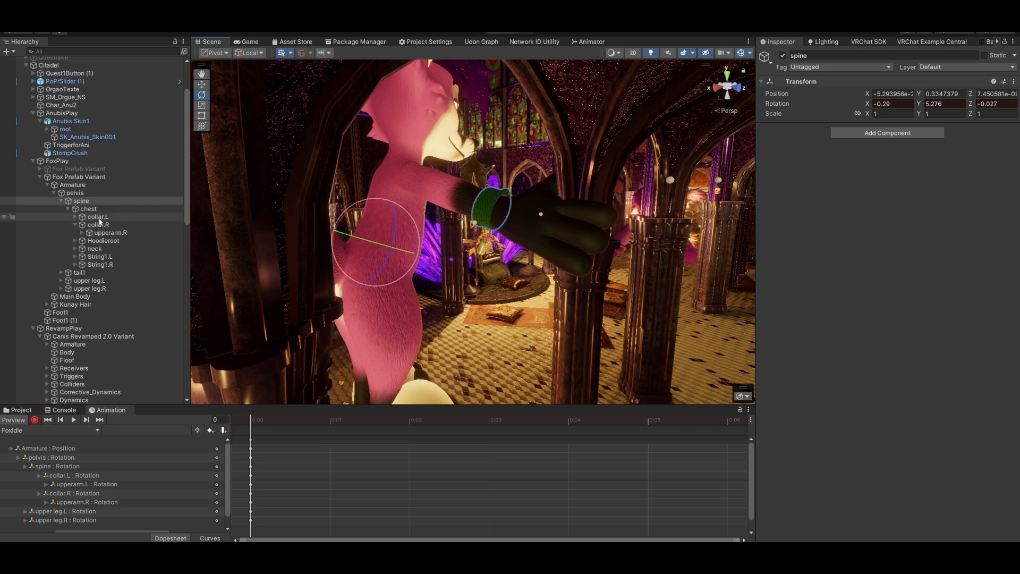
click(110, 232)
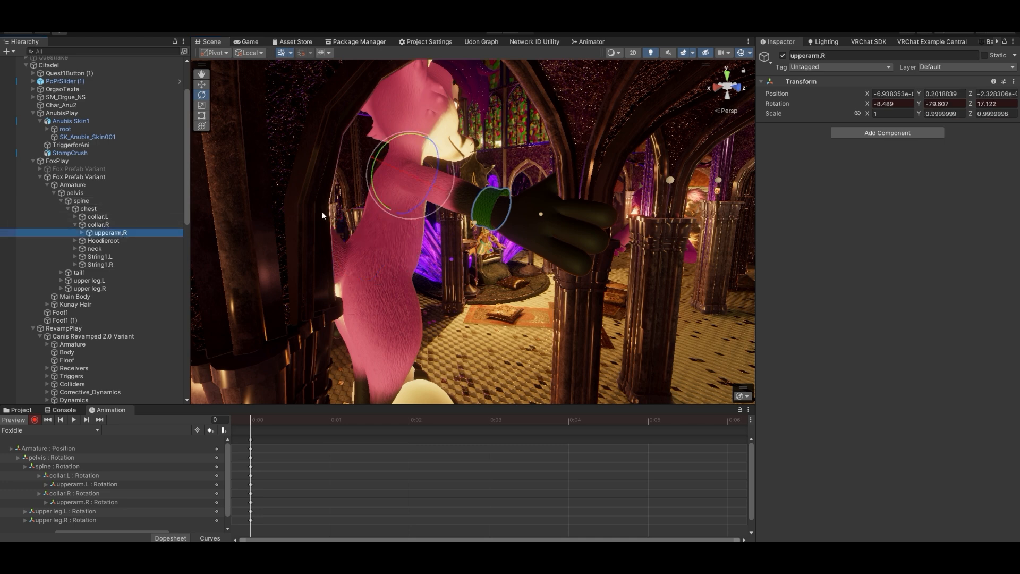
drag(435, 158, 404, 222)
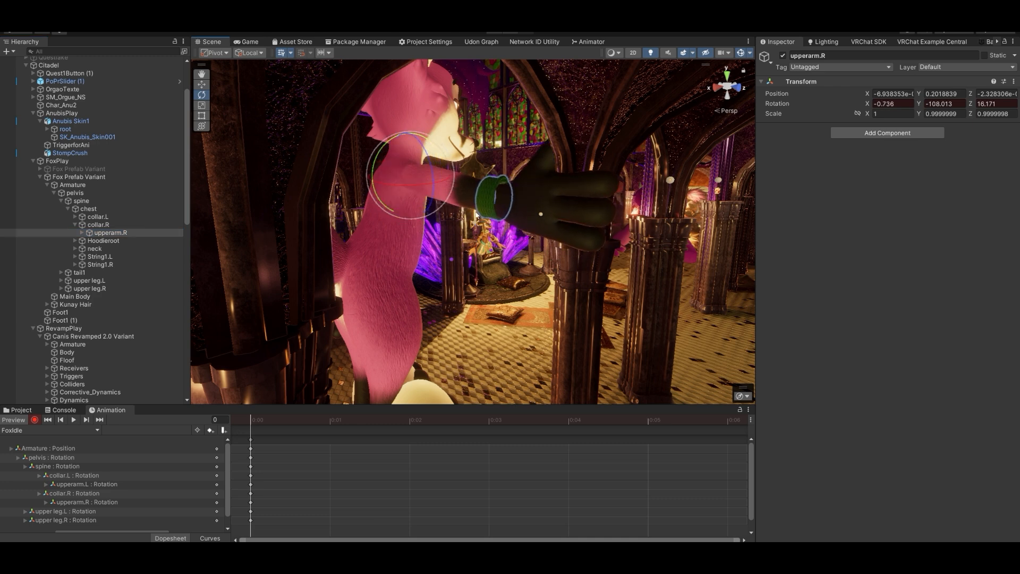
Rotate the hand.R bone to about X -14.53, Y -15.21, Z 5.96.
right_drag(494, 223, 618, 244)
scroll(660, 234, up, 5)
scroll(658, 236, down, 3)
click(109, 233)
click(83, 233)
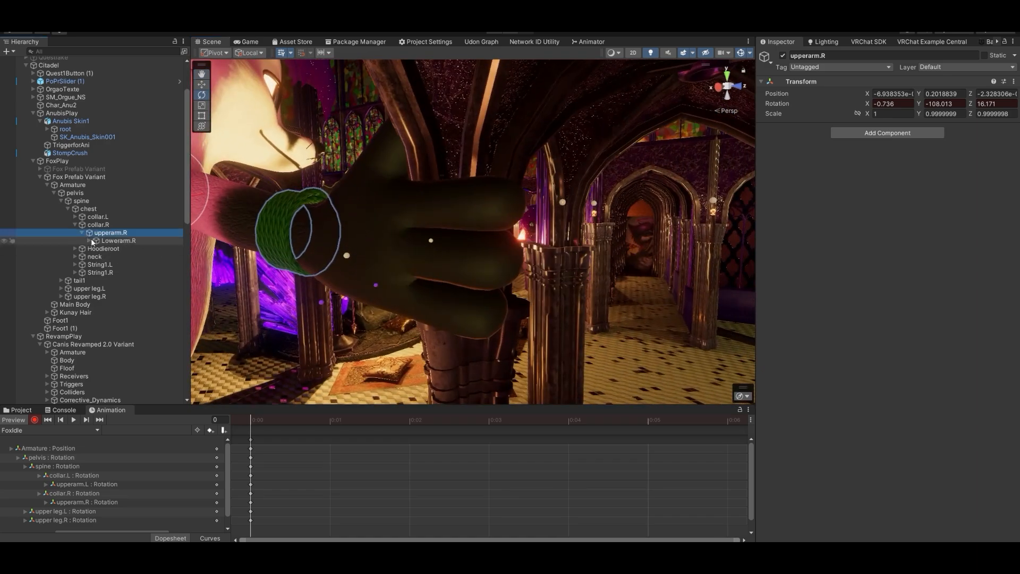
click(89, 241)
click(115, 250)
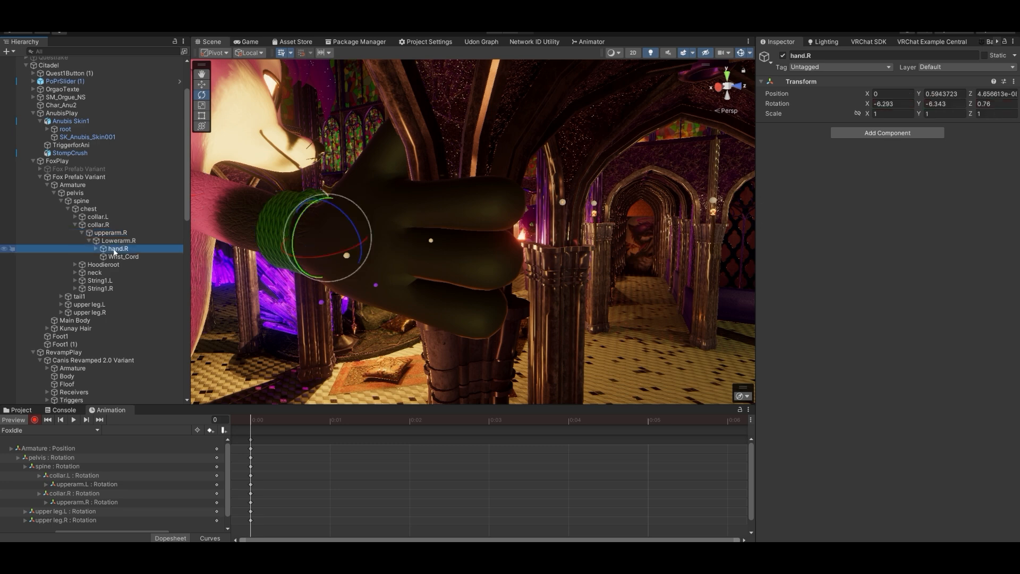
mouse_move(315, 253)
mouse_down()
mouse_move(334, 236)
mouse_move(316, 268)
mouse_up()
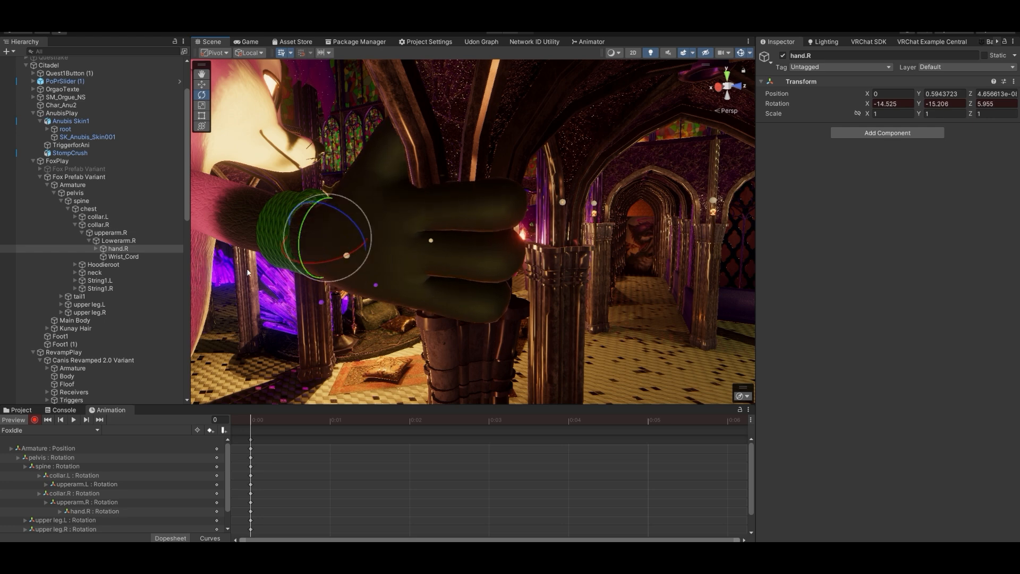
Bend the right thumb inward by rotating the thumb1.R bone on two axes.
click(96, 249)
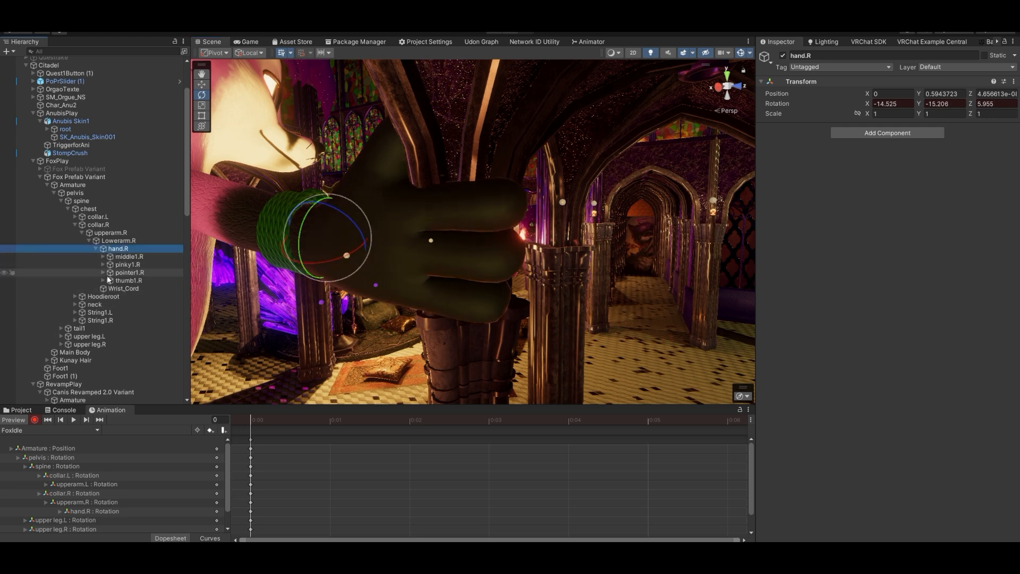
click(103, 280)
click(128, 281)
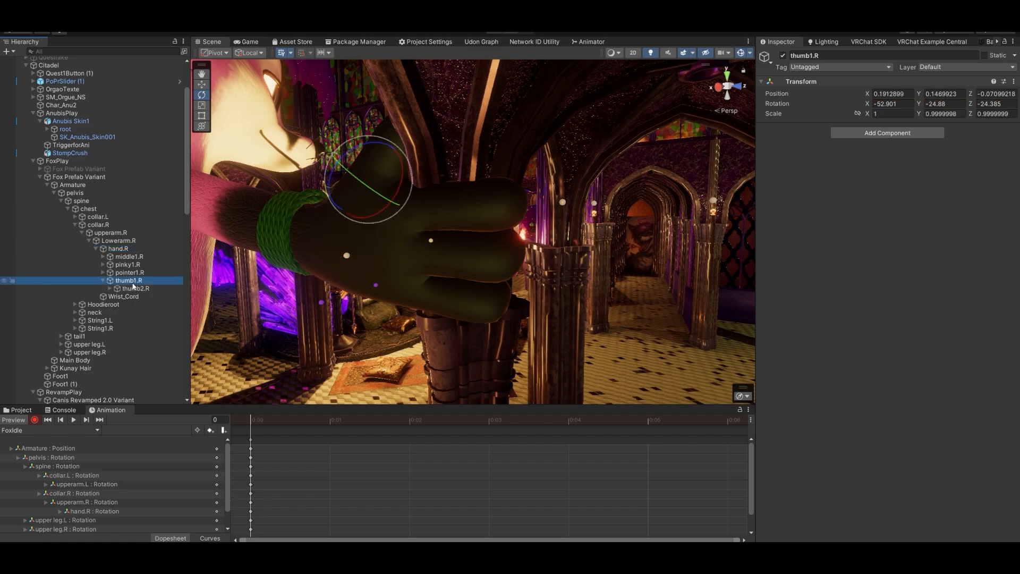
alt+drag(531, 330, 509, 317)
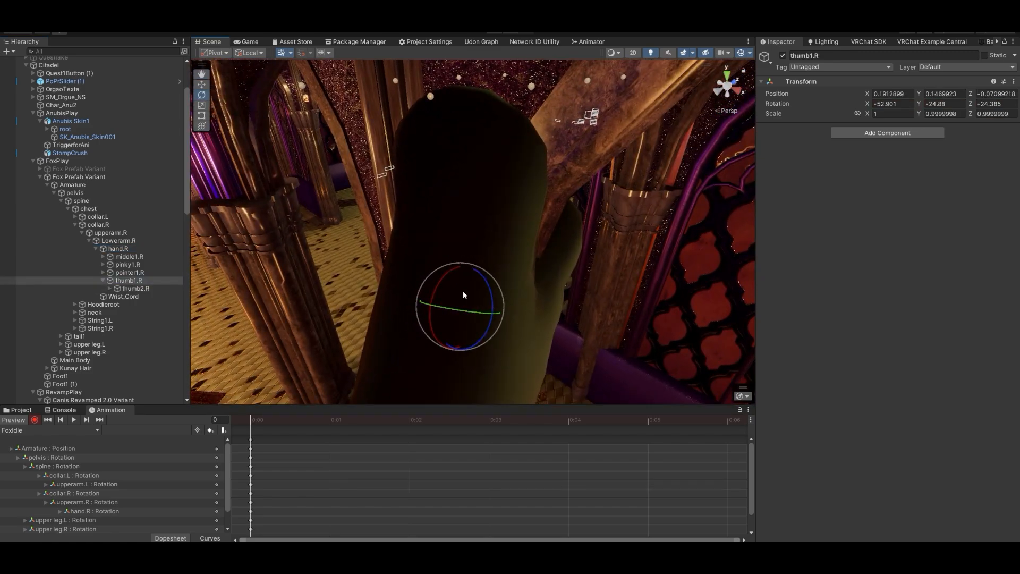
drag(440, 285, 481, 292)
drag(446, 320, 426, 323)
click(134, 288)
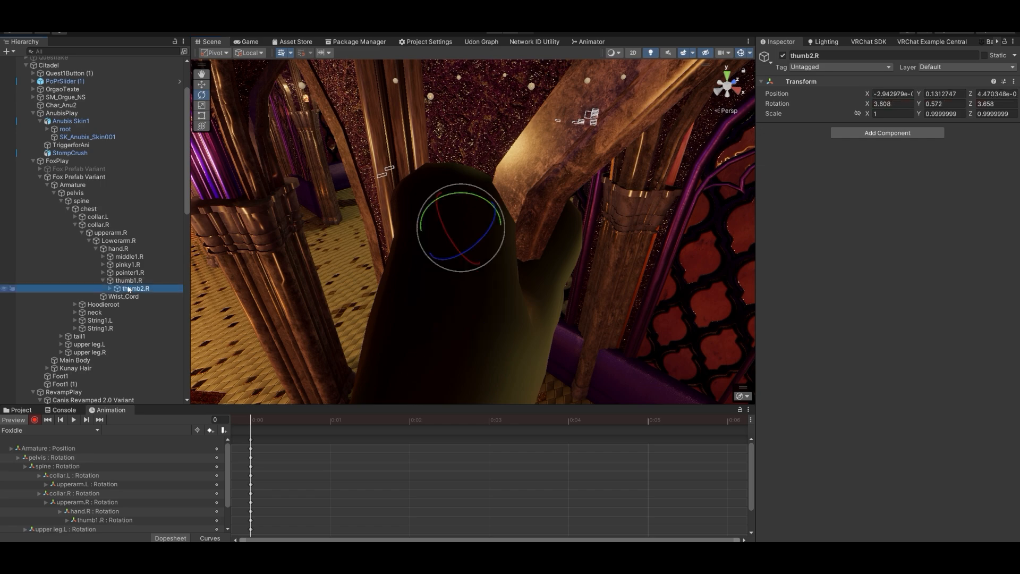
Curl the right hand's fingers by rotating Middle2.R, Pinky2.R and Pointer2.R together.
right_drag(436, 289, 372, 242)
click(148, 257)
click(103, 272)
click(102, 264)
click(103, 256)
click(135, 265)
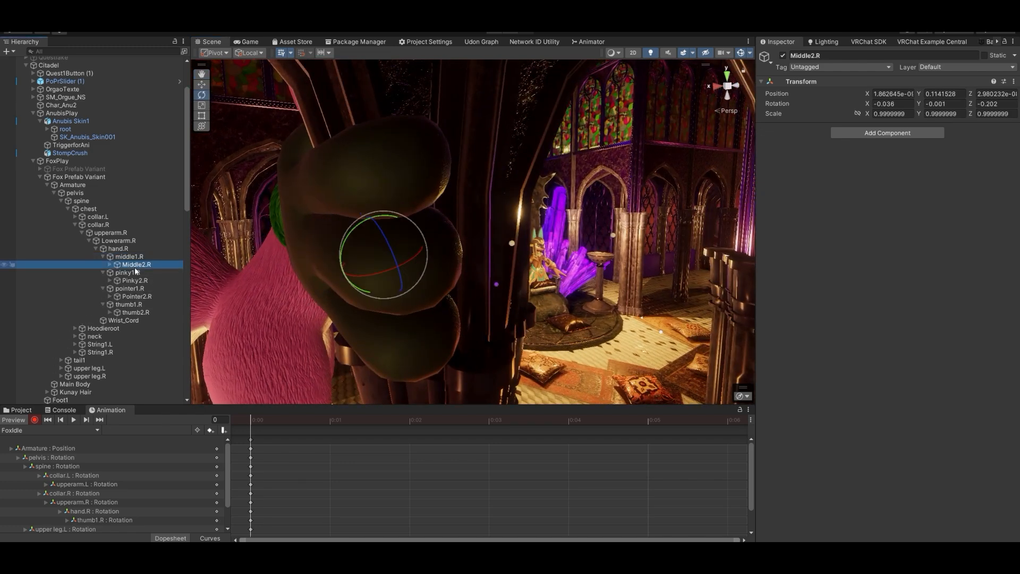
ctrl+click(135, 280)
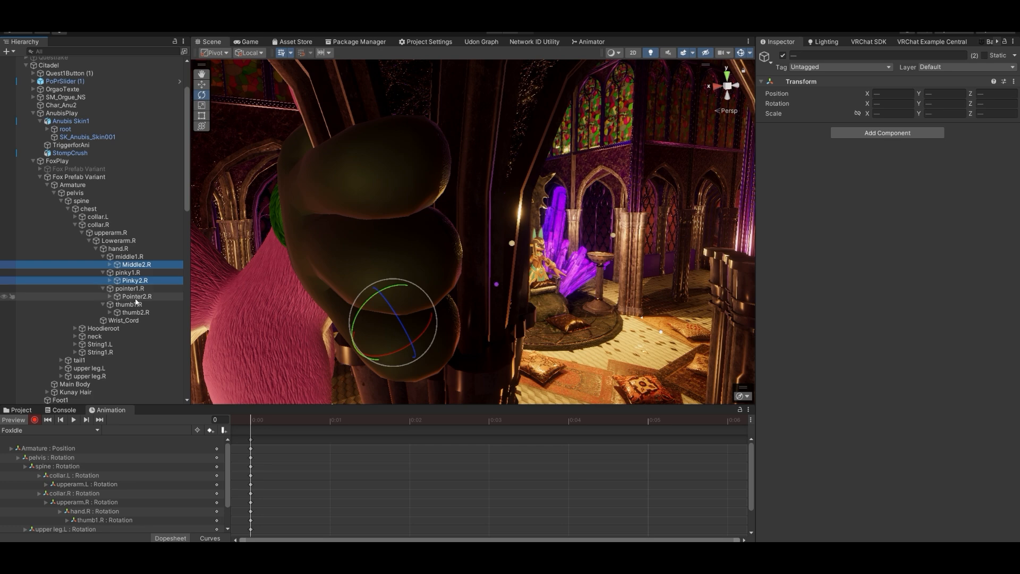
ctrl+click(136, 297)
drag(363, 182, 475, 171)
right_drag(476, 177, 417, 302)
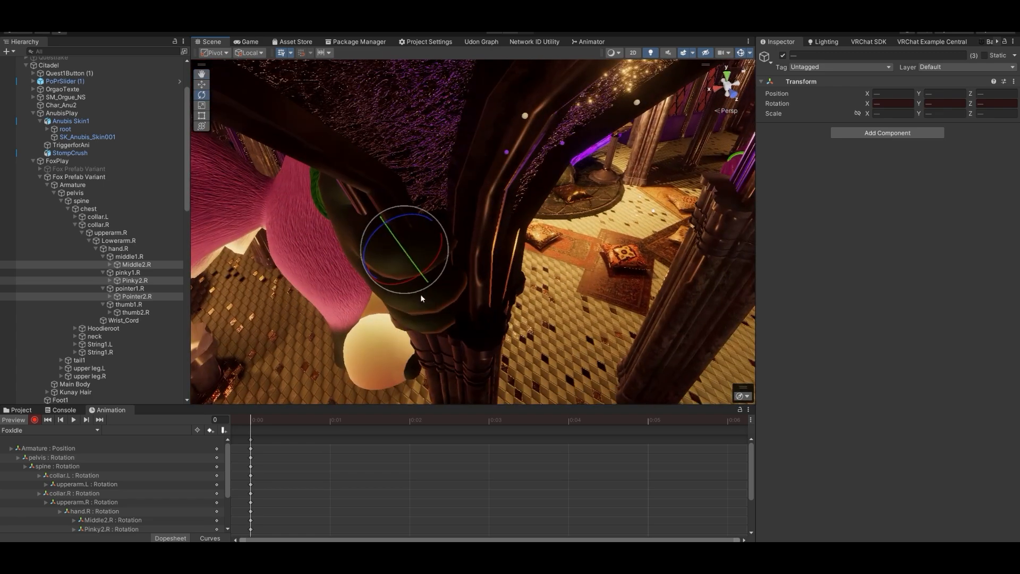
Curl Middle2.R, Pinky2.R and Pointer2.R a little more, and rotate the neck to about X 6.44, Y 2.13, Z 11.73.
drag(434, 259, 417, 285)
right_drag(593, 302, 350, 210)
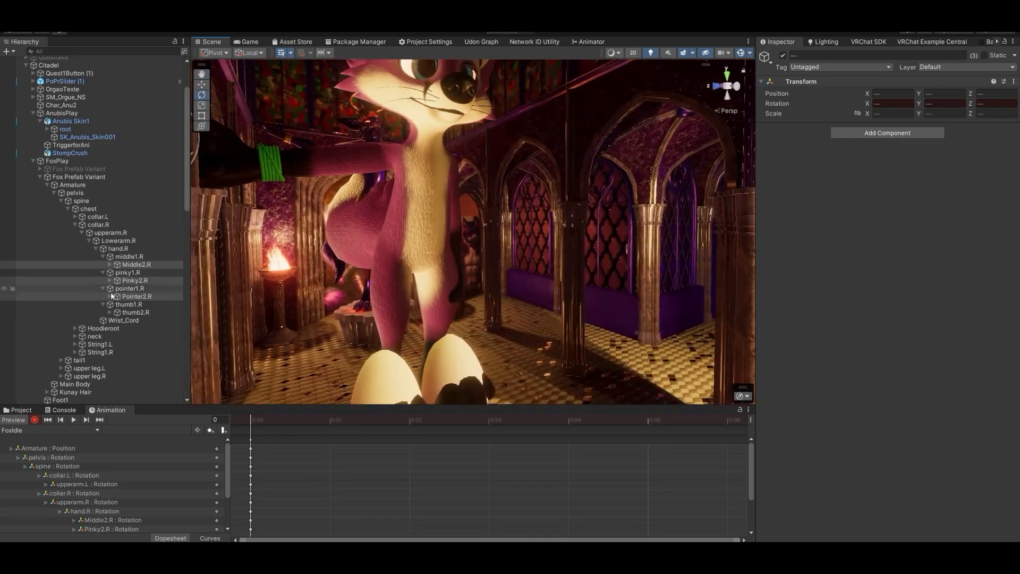
click(94, 336)
drag(442, 149, 445, 147)
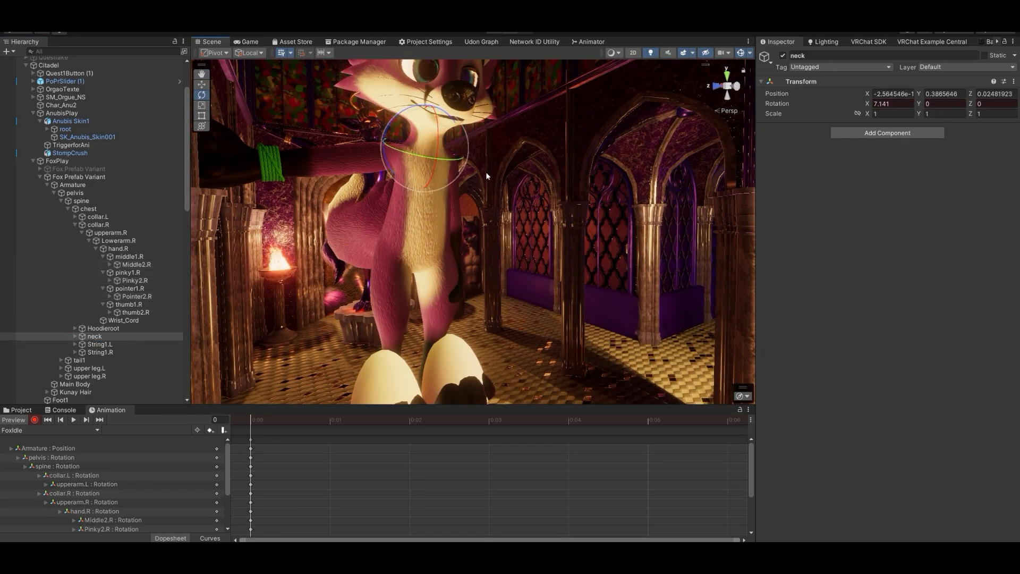
drag(415, 107, 433, 110)
right_drag(514, 179, 505, 159)
key(s)
drag(468, 193, 470, 193)
right_drag(494, 212, 518, 302)
key(s)
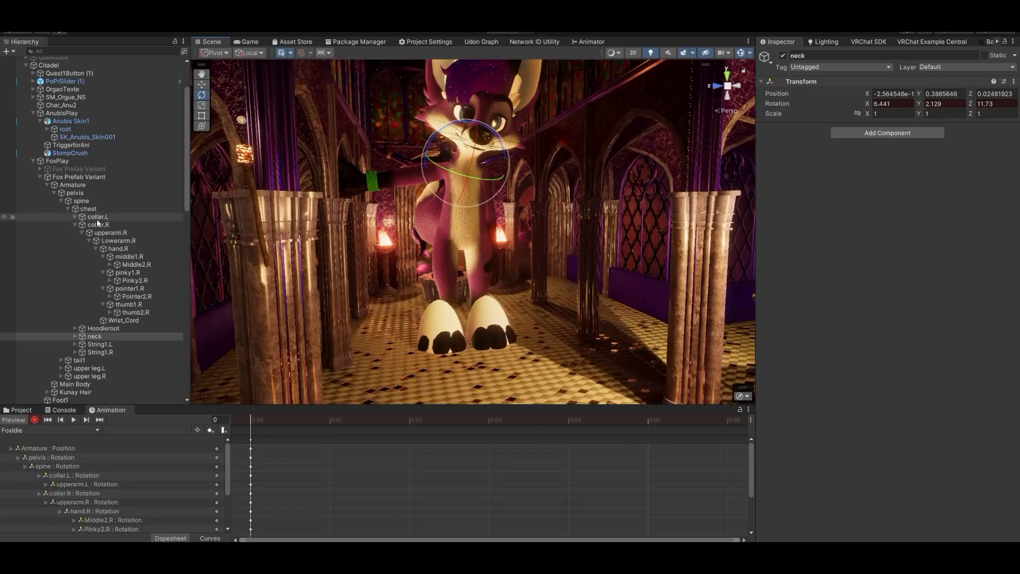
Set the Eyes Sly blend shape on Main Body to 100.
click(85, 383)
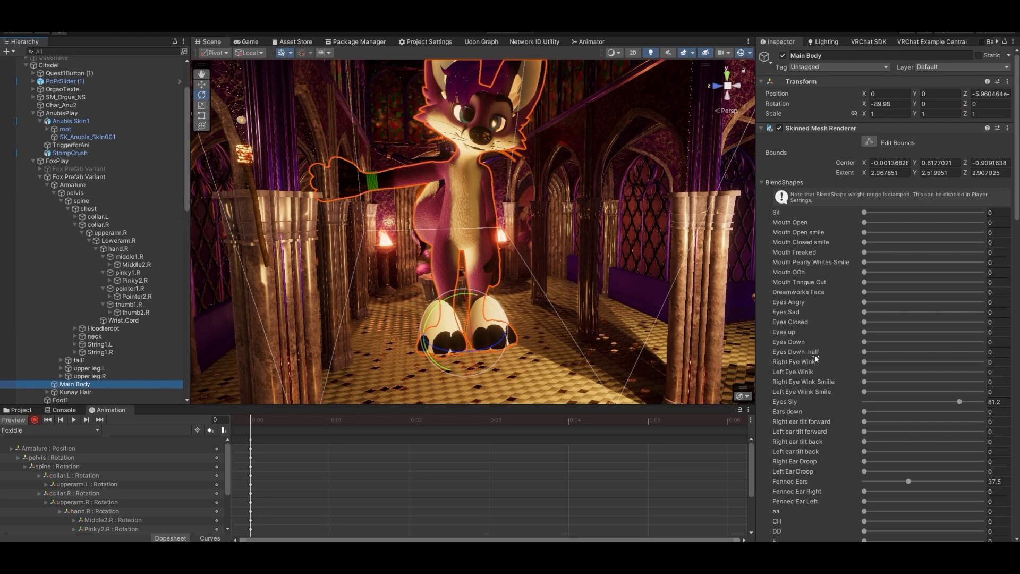
scroll(815, 359, down, 15)
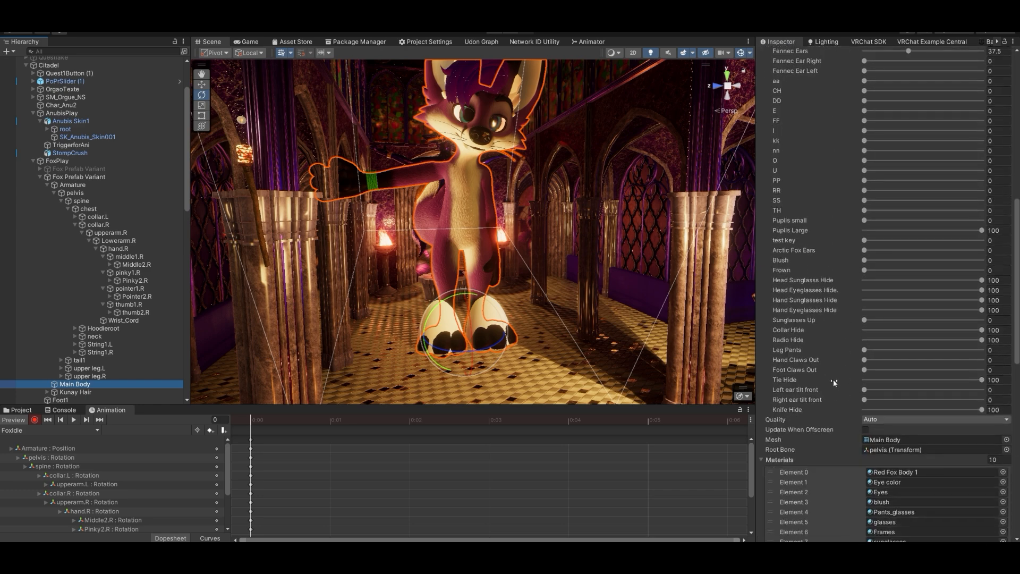
scroll(833, 377, up, 1)
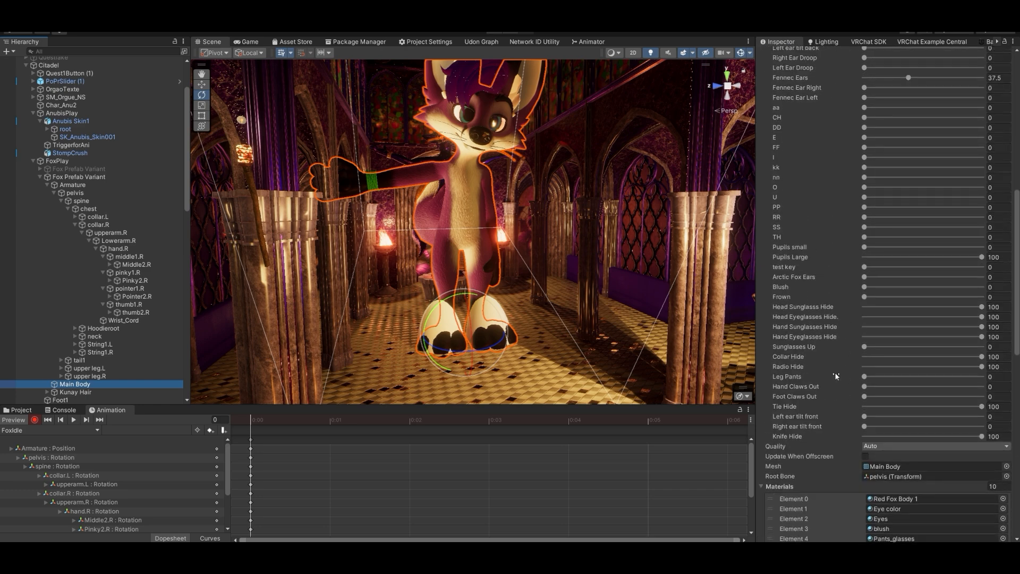
right_drag(646, 255, 604, 205)
key(w)
scroll(821, 266, up, 5)
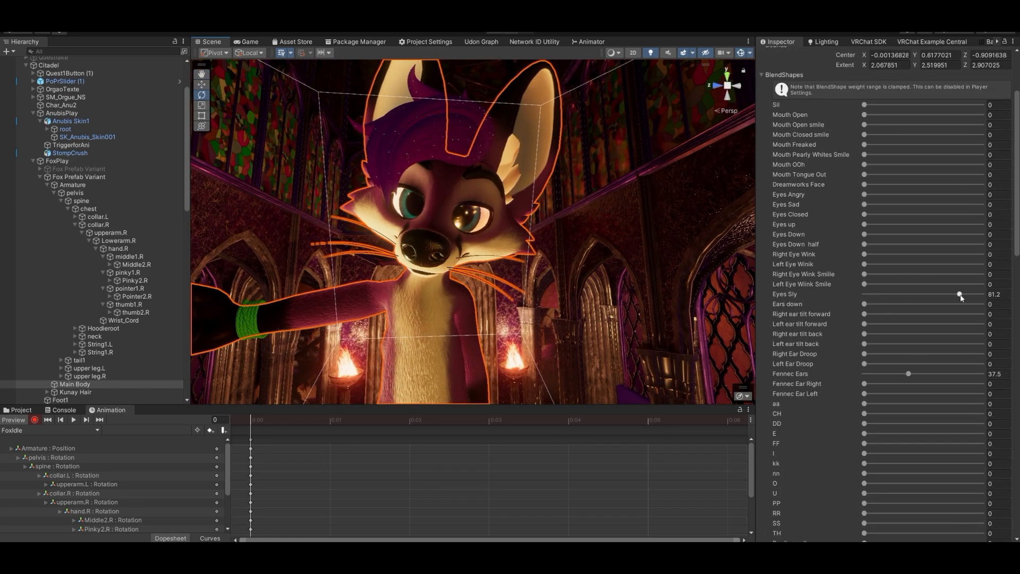
drag(959, 294, 998, 296)
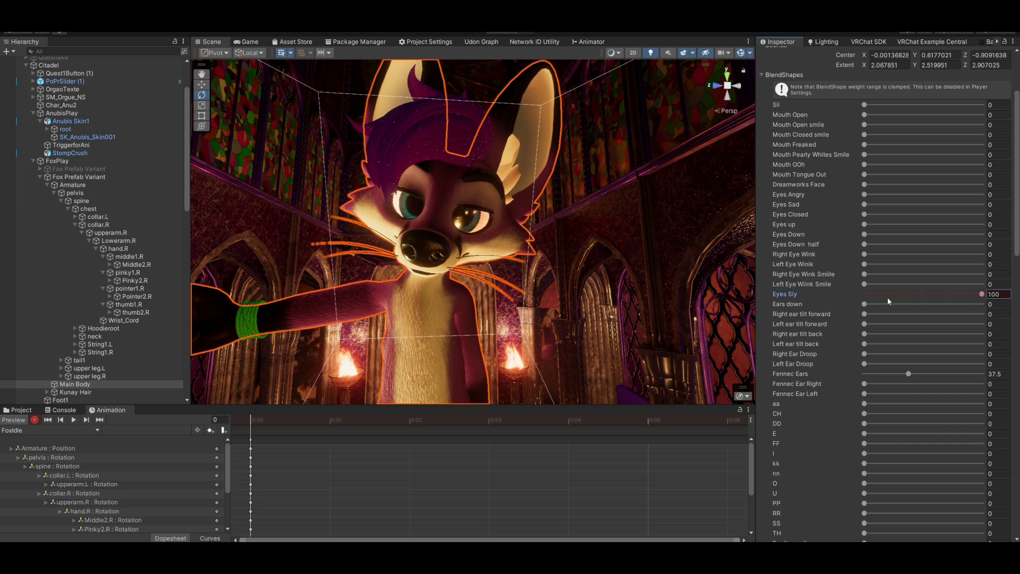
Try the Dreamworks Face blend shape at 100 and return it to 0.
click(865, 275)
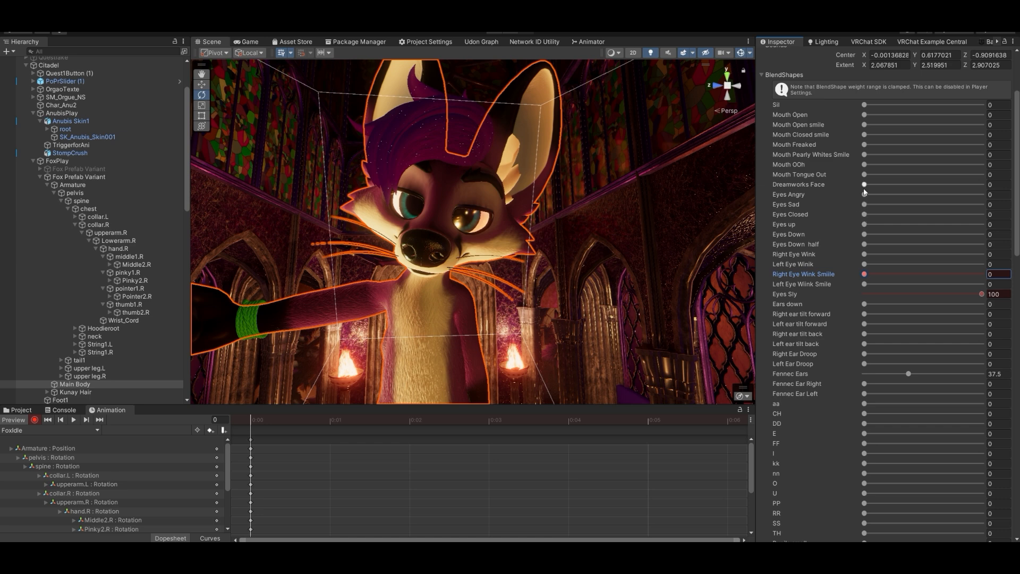
drag(865, 185, 999, 201)
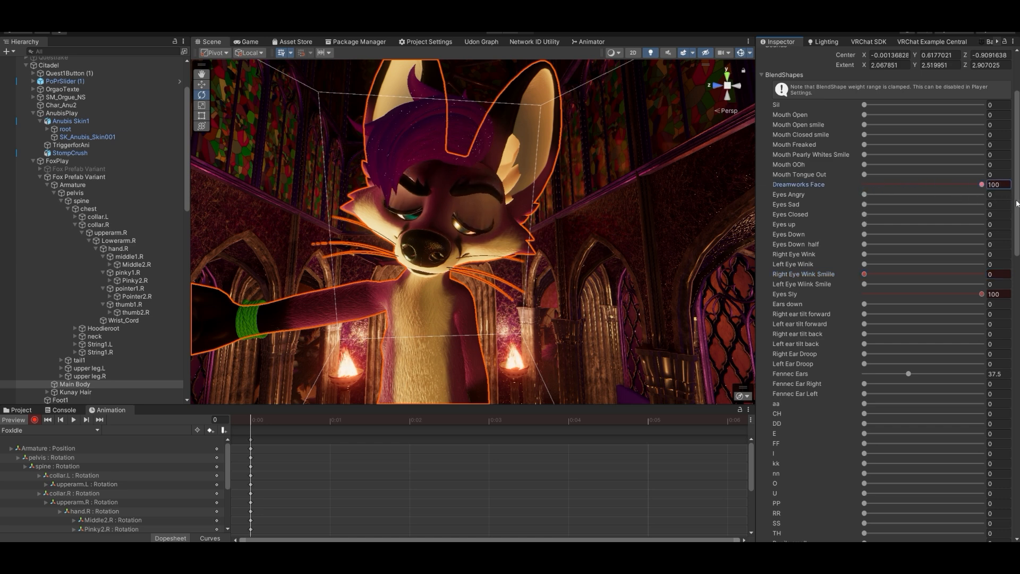
drag(981, 185, 843, 178)
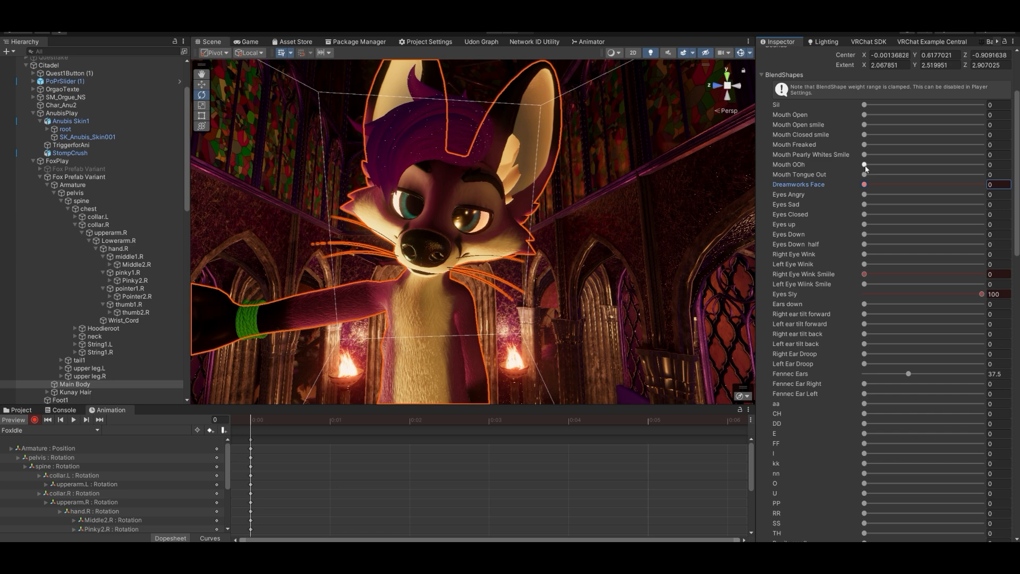
Set the Mouth Pearly Whites Smile blend shape on Main Body to 21.6.
drag(864, 155, 889, 161)
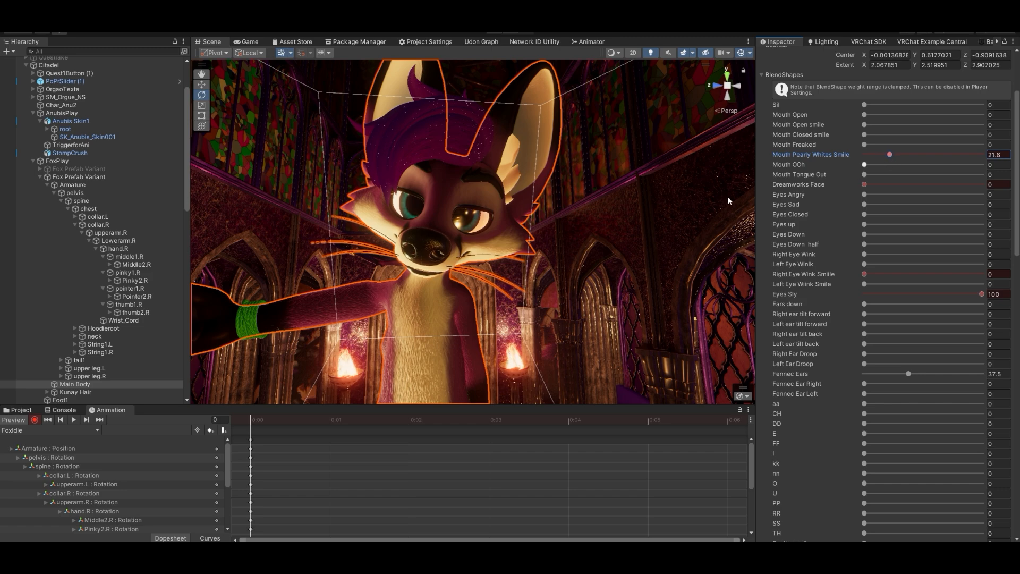
mouse_move(563, 160)
right_down()
mouse_move(565, 207)
mouse_move(567, 171)
right_up()
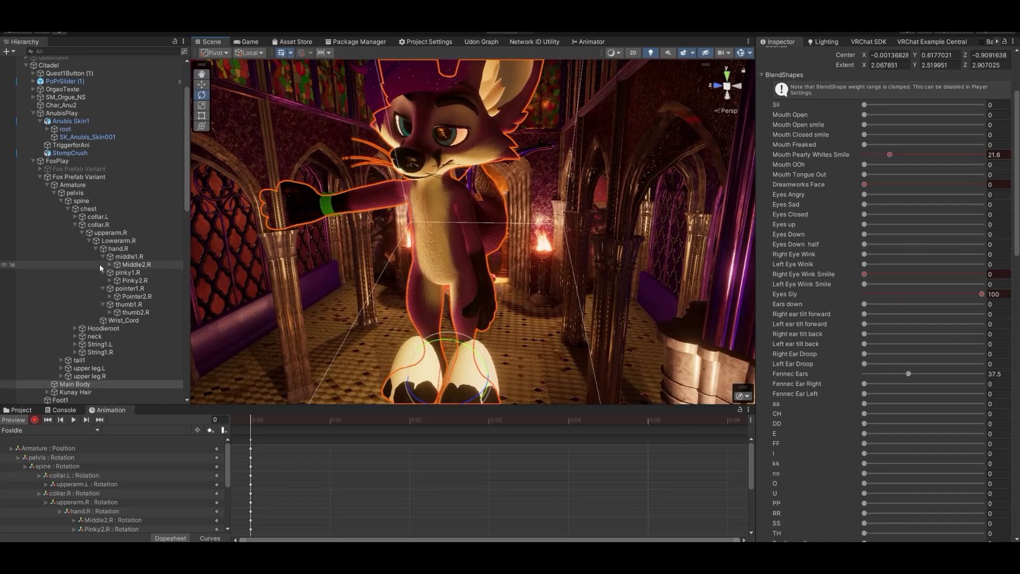
Raise the left arm outward by rotating upperarm.L to about X -13.53, Y 22.38, Z -0.50.
click(75, 216)
click(106, 225)
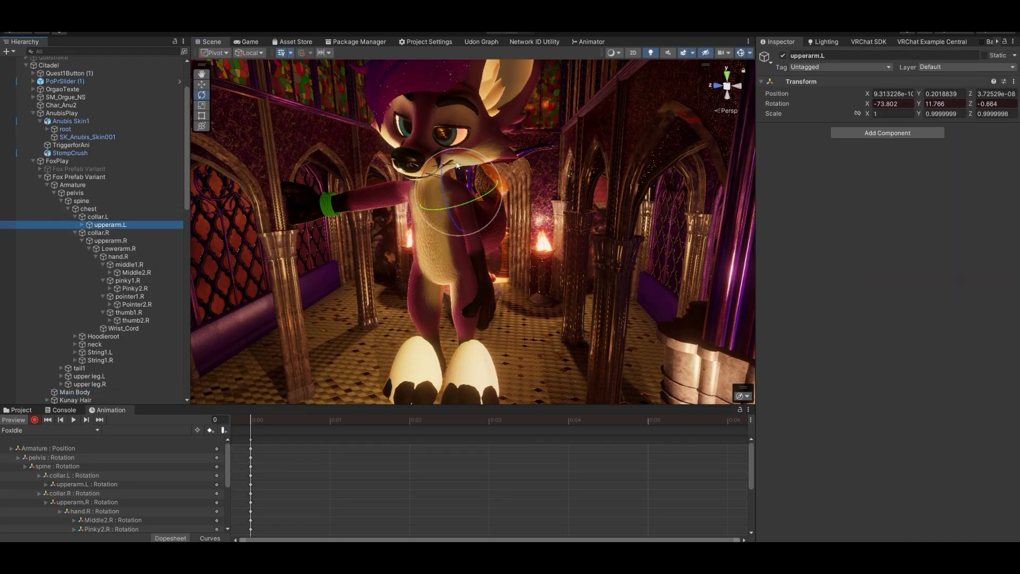
drag(484, 157, 445, 44)
drag(484, 165, 494, 186)
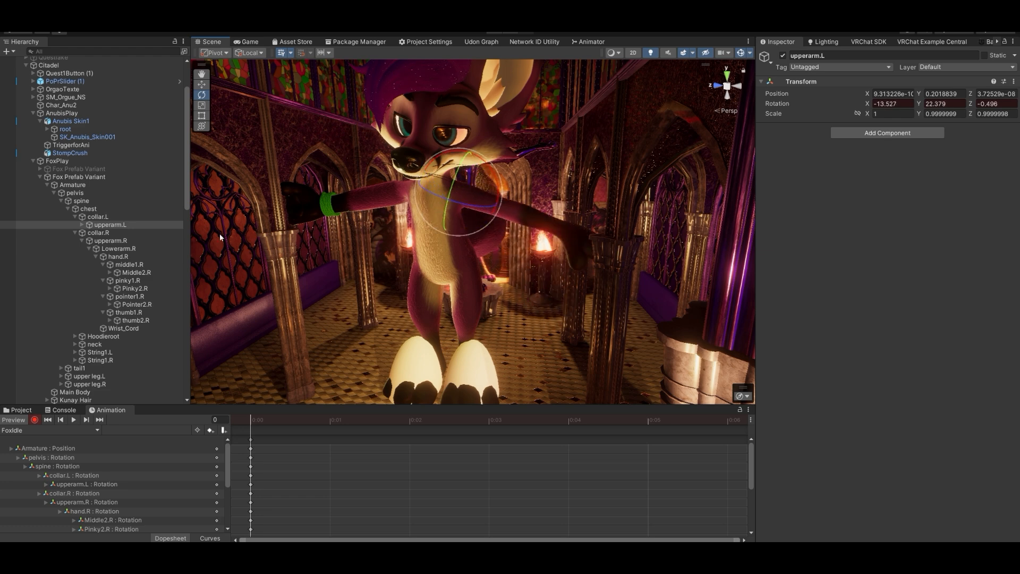
Bend the left elbow by rotating Lowerarm.L so the forearm points down toward the hip.
click(82, 226)
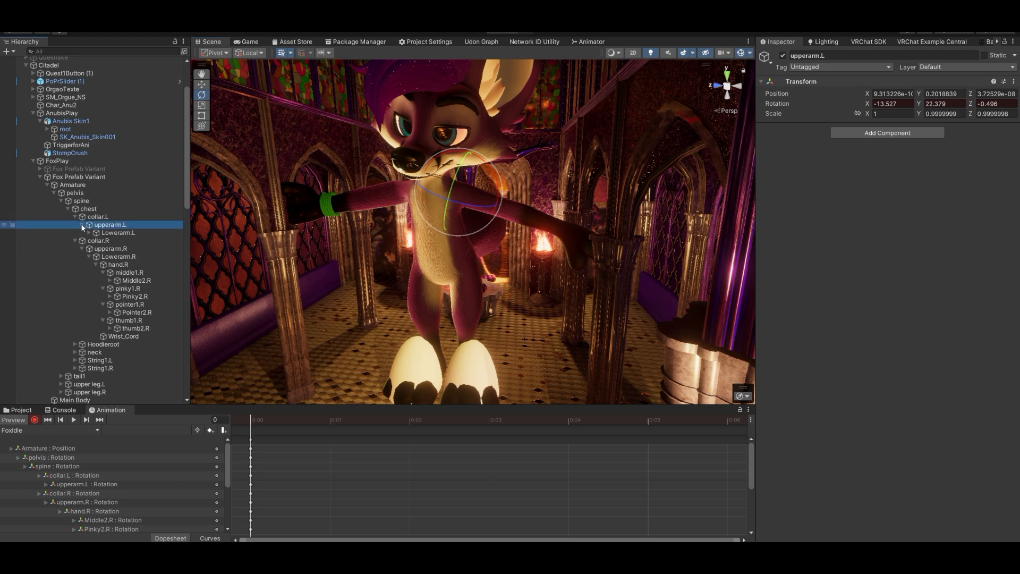
click(115, 233)
drag(532, 200, 554, 338)
key(w)
right_drag(554, 270, 595, 276)
drag(591, 220, 594, 179)
Refine the left arm: rotate Lowerarm.L to about X -74.51, Y -146.23, Z 149.12 and upperarm.L to about X -23.33, Y 15.70, Z 2.16.
click(110, 225)
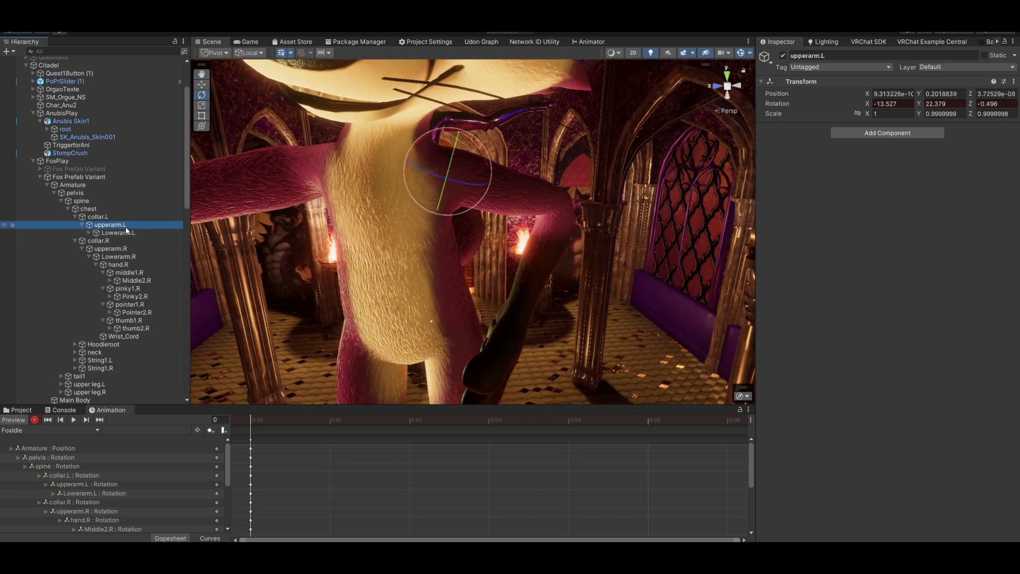
mouse_move(490, 163)
mouse_down()
mouse_move(485, 153)
mouse_move(463, 172)
mouse_move(432, 130)
mouse_move(487, 152)
mouse_up()
click(98, 217)
click(146, 225)
click(128, 233)
drag(570, 229, 549, 230)
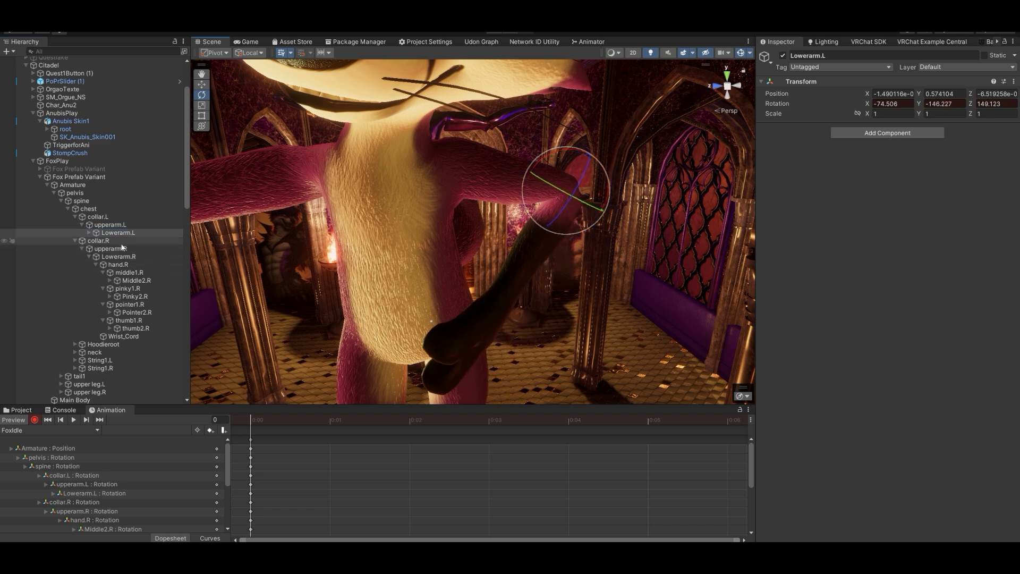
click(110, 224)
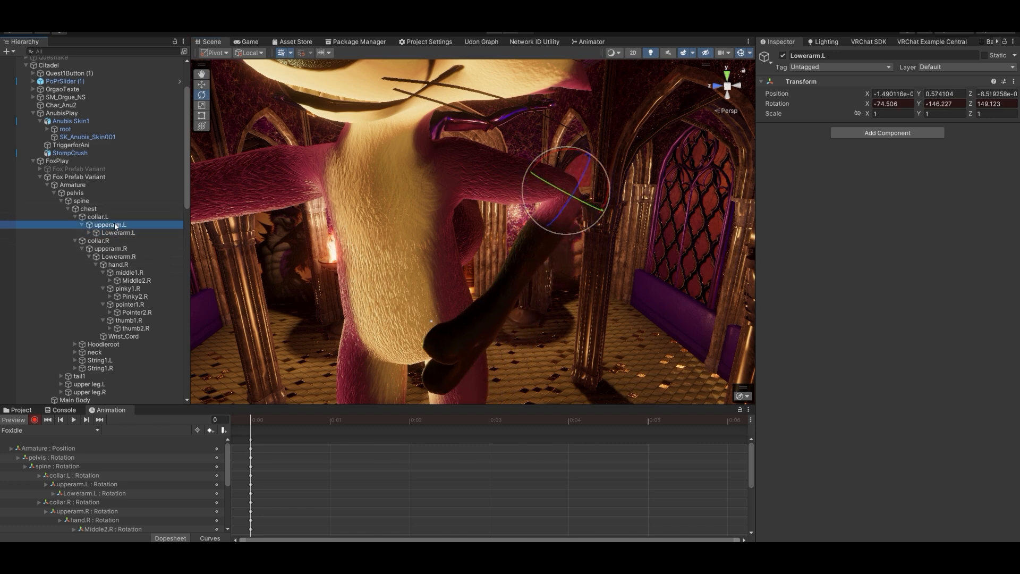
drag(441, 157, 433, 189)
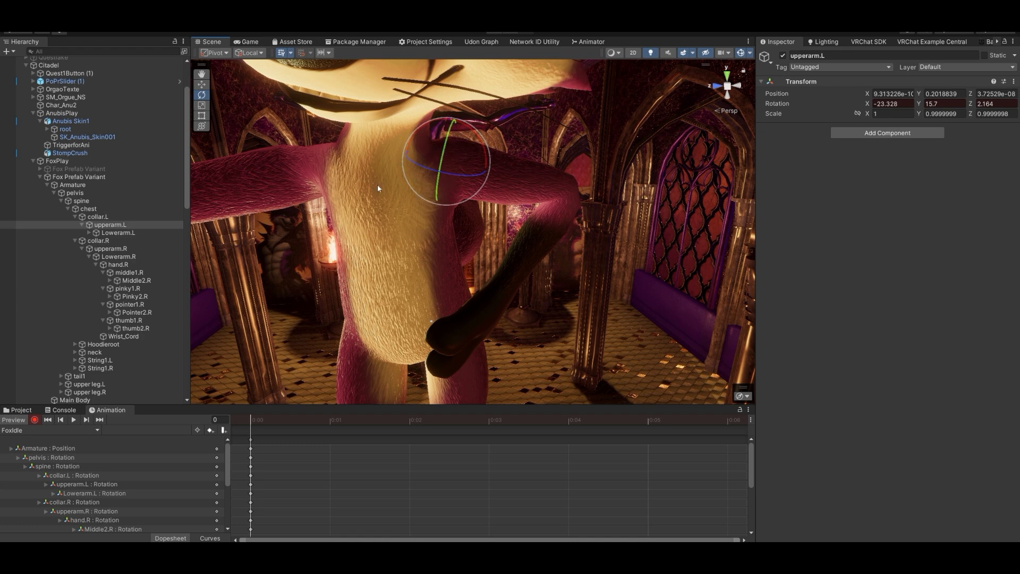
Rotate the hand.L bone to bend the left wrist against the hip.
click(89, 233)
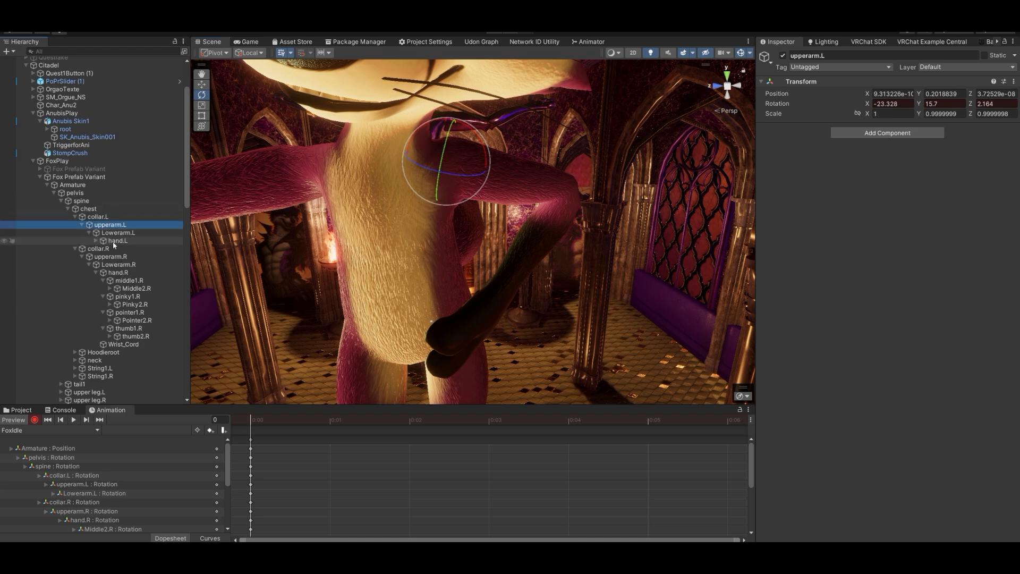
click(114, 240)
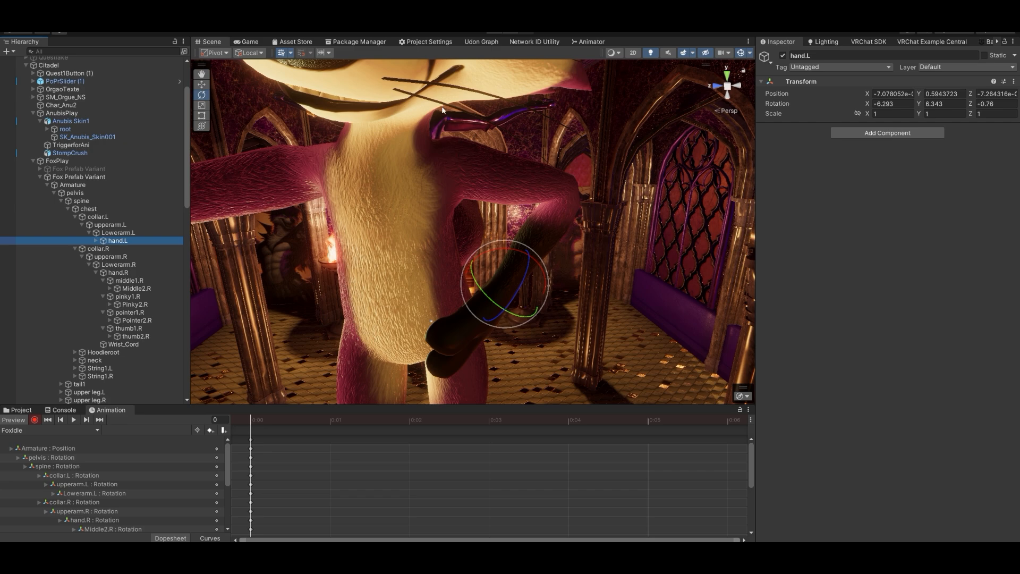
right_drag(512, 172, 546, 252)
drag(528, 236, 524, 231)
right_drag(613, 200, 369, 219)
drag(408, 240, 413, 249)
Rotate Lowerarm.L to about X -75.19, Y -141.83, Z 144.66 and lower upperarm.L to about X -40.28, Y 14.79, Z -4.87.
click(118, 233)
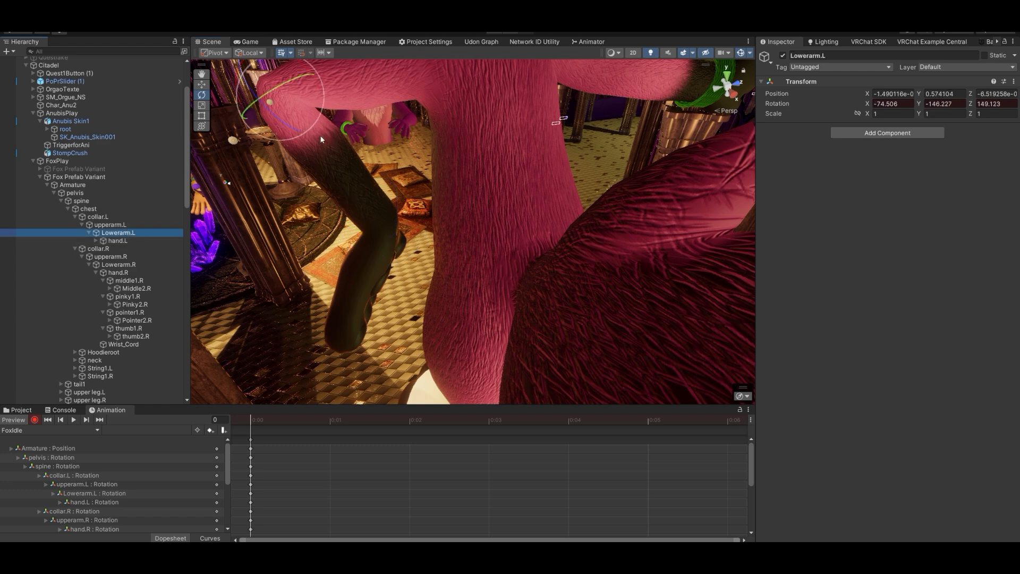
drag(327, 105, 321, 114)
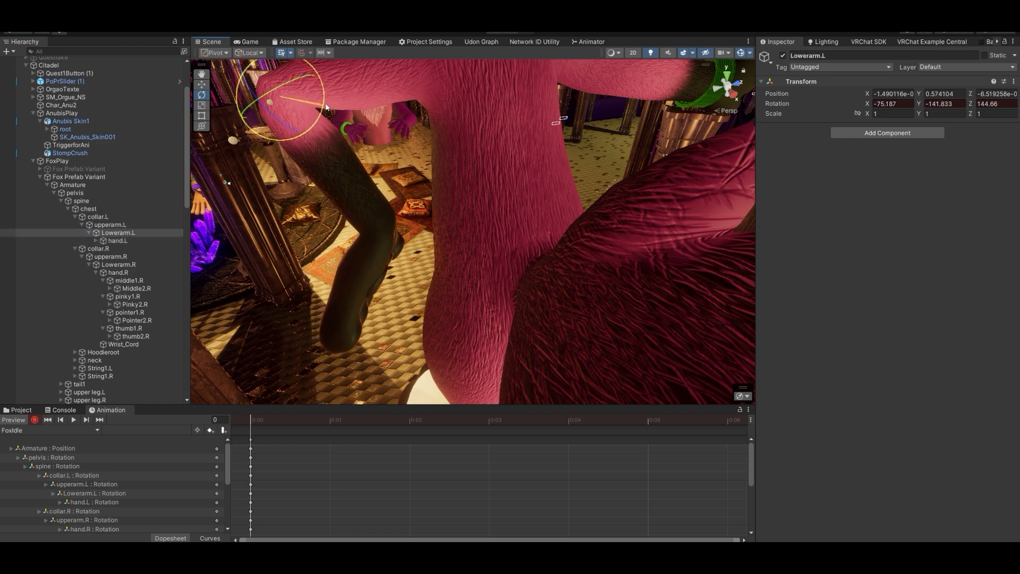
click(110, 224)
drag(444, 89, 533, 231)
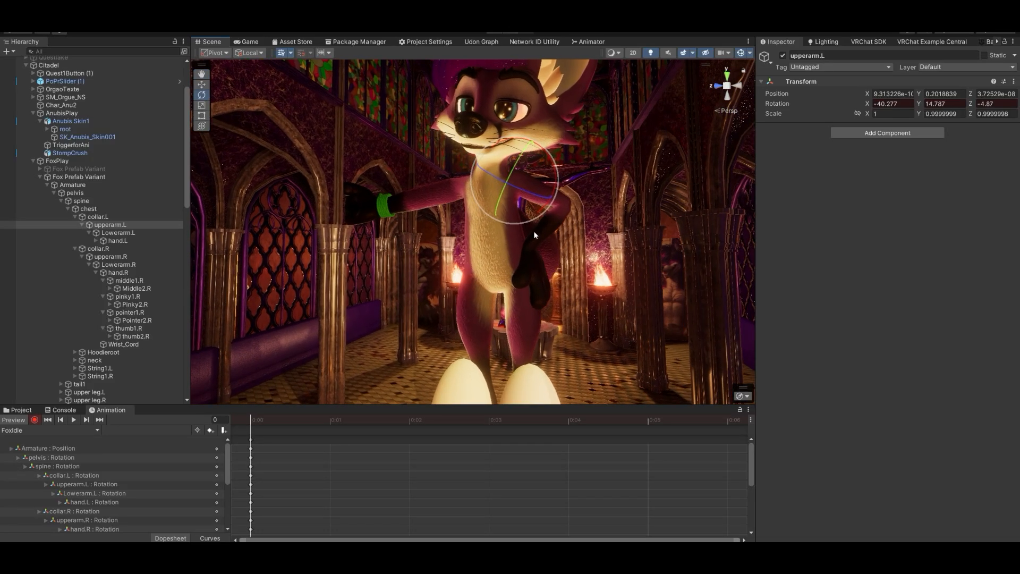
Try to copy all keyframes from frame 0 to frame 600, and undo the paste.
scroll(507, 483, down, 3)
scroll(501, 503, down, 6)
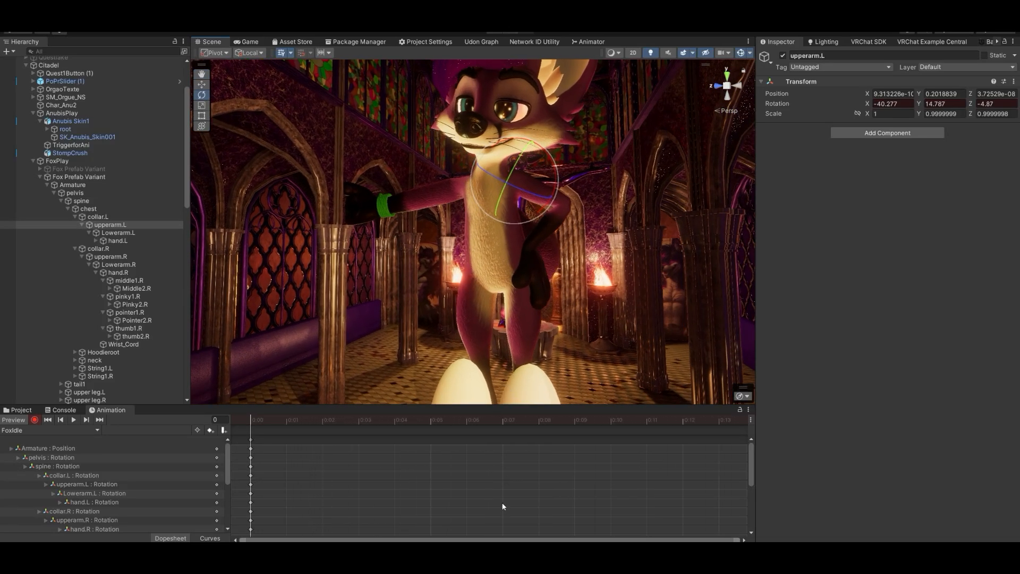
scroll(499, 504, down, 6)
scroll(494, 501, down, 6)
scroll(475, 500, down, 4)
click(251, 440)
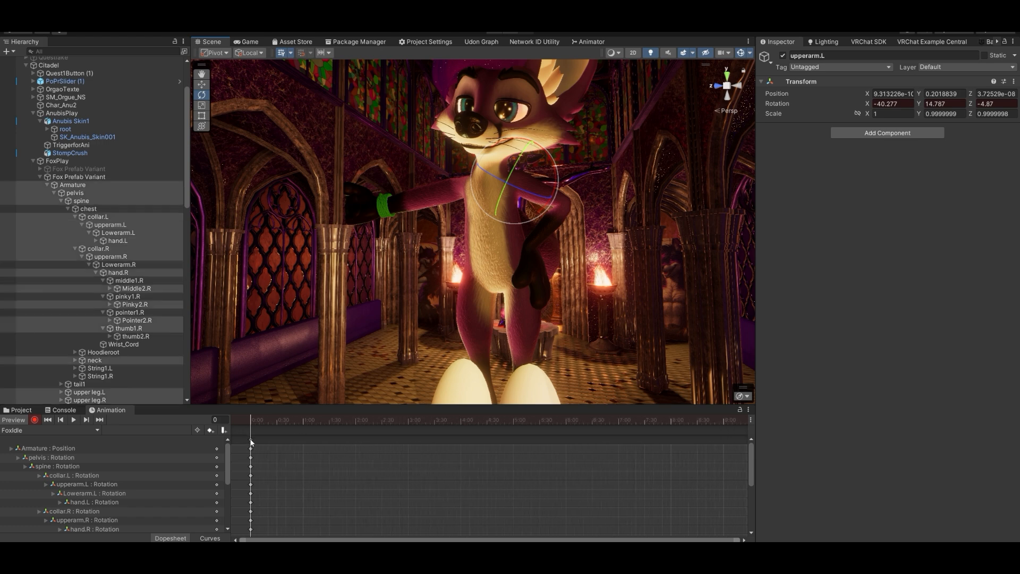
right_drag(494, 270, 506, 295)
key(s)
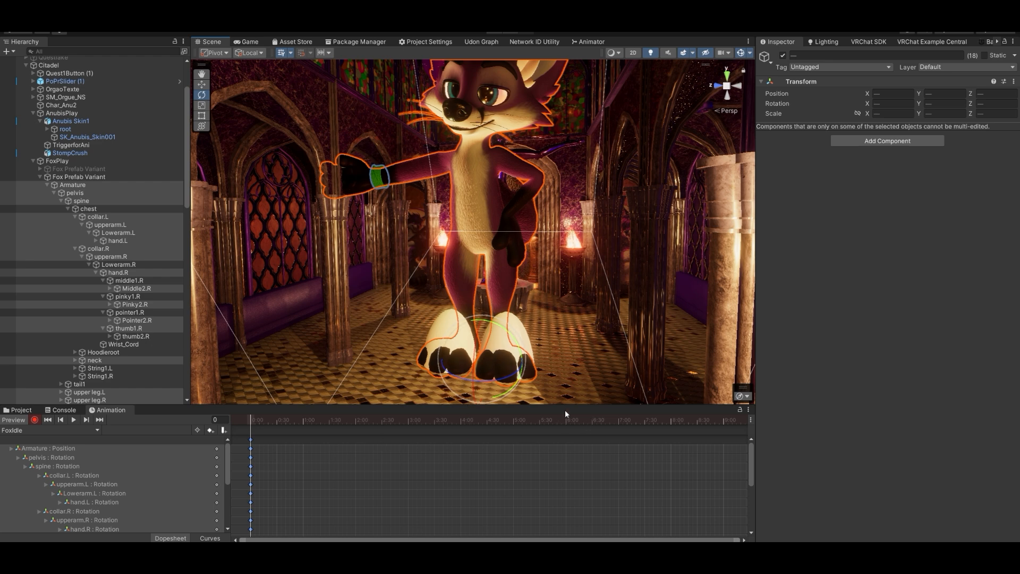
scroll(673, 489, down, 2)
click(674, 421)
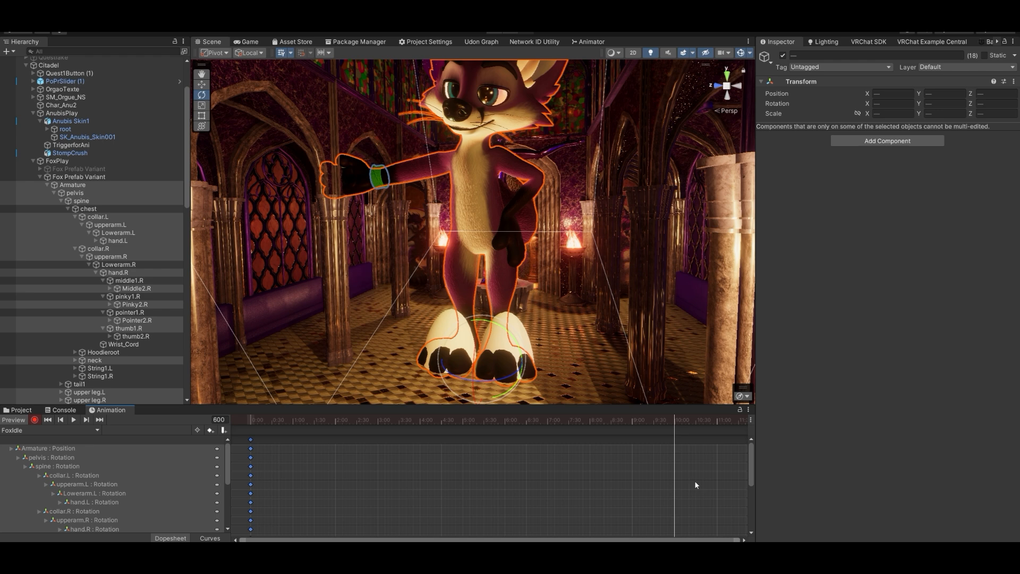
key(ctrl+v)
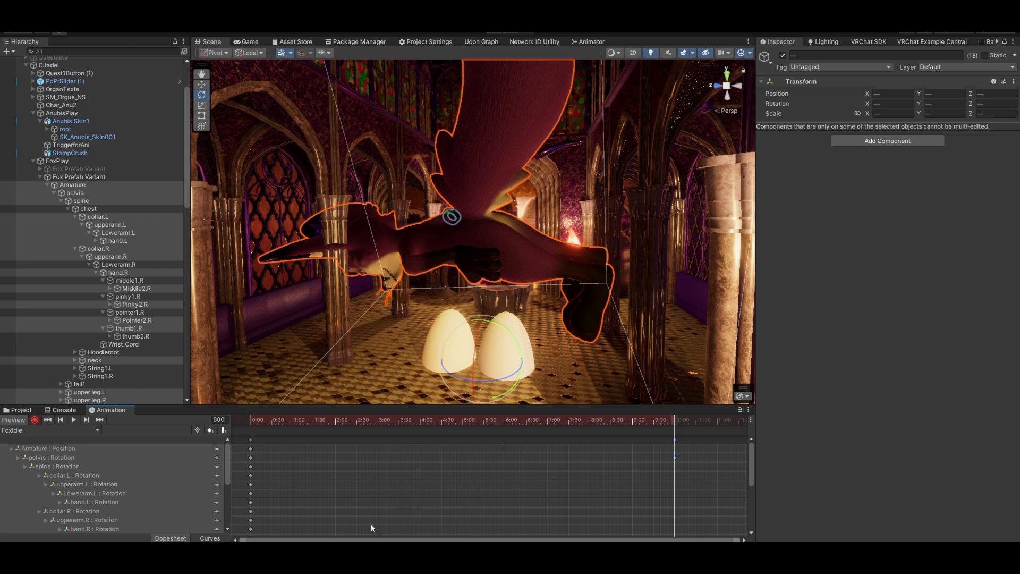
key(ctrl+z)
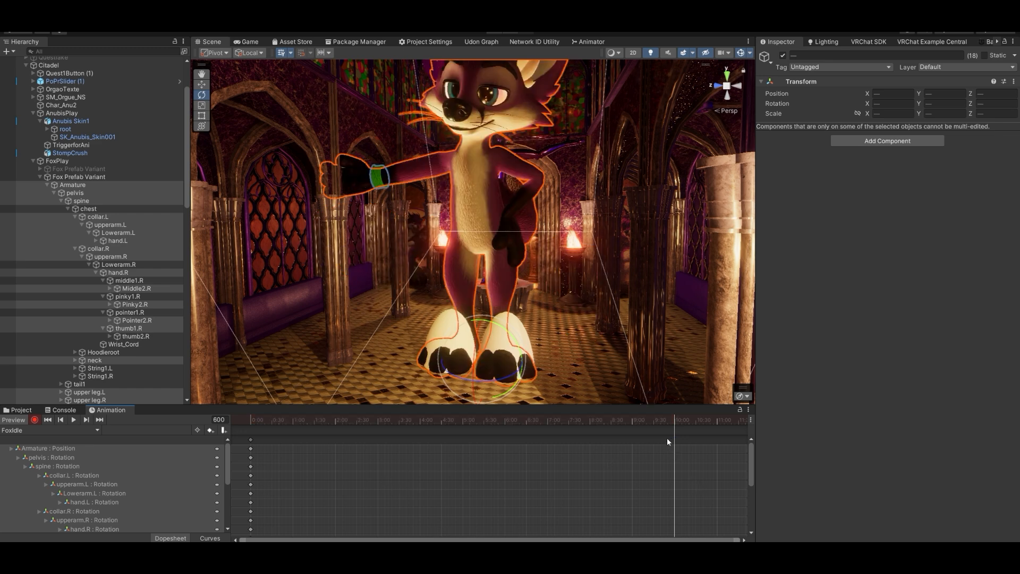
Copy all keyframes at frame 0 and paste them at frame 601.
click(367, 472)
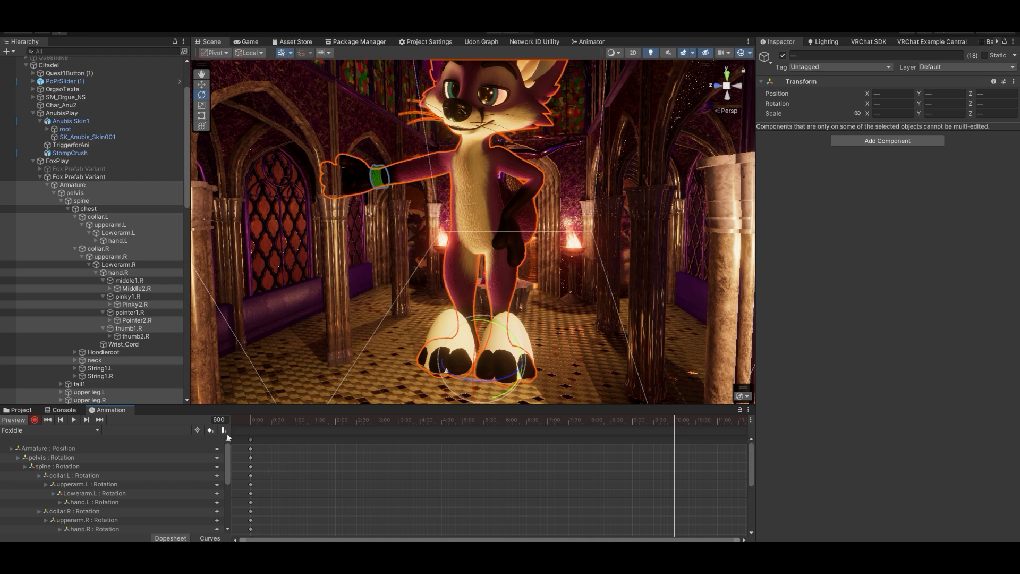
click(251, 439)
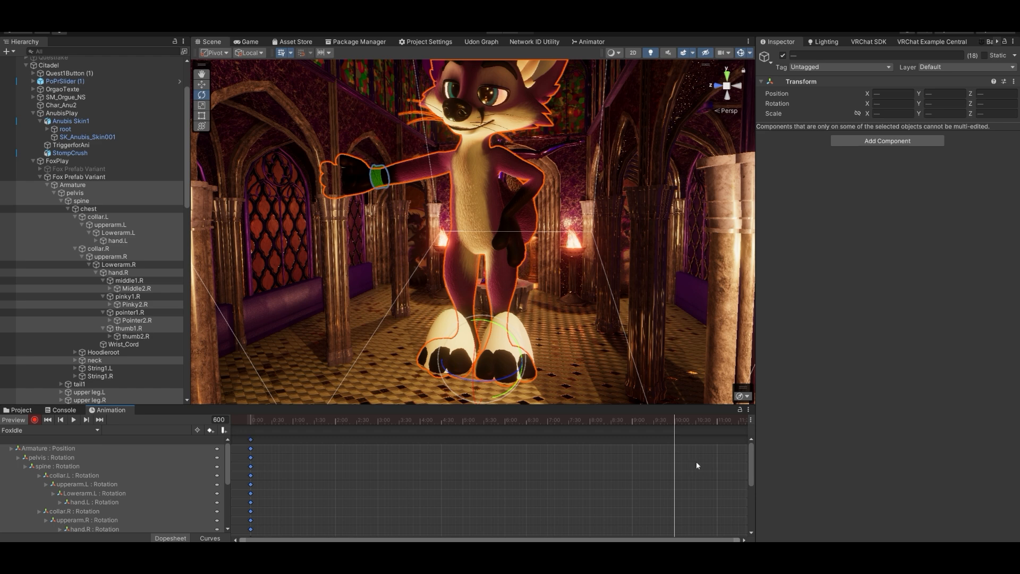
click(675, 420)
key(ctrl+v)
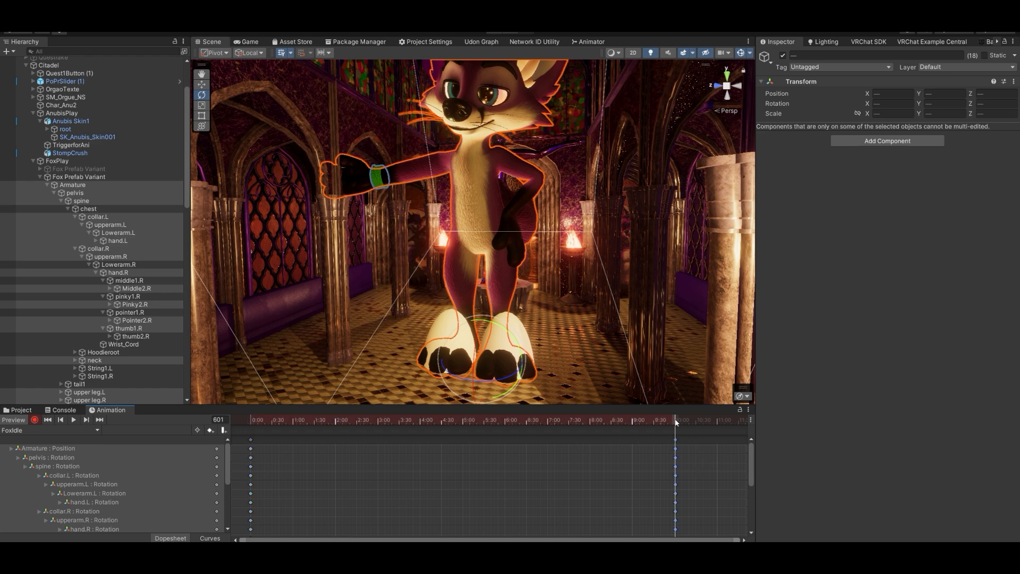
Move the FoxIdle timeline's playhead to frame 301.
drag(676, 421, 469, 422)
click(101, 202)
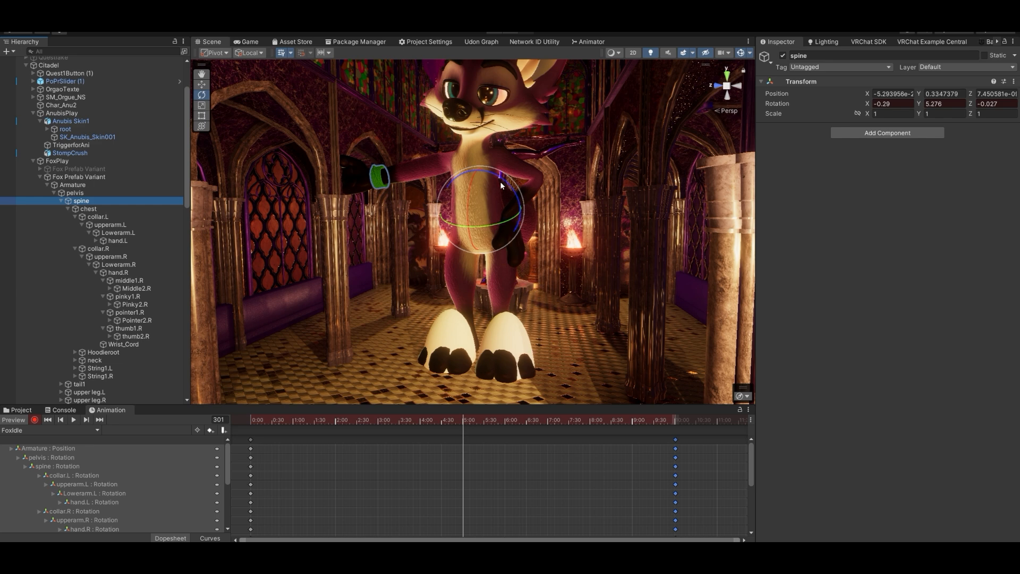
drag(500, 185, 504, 207)
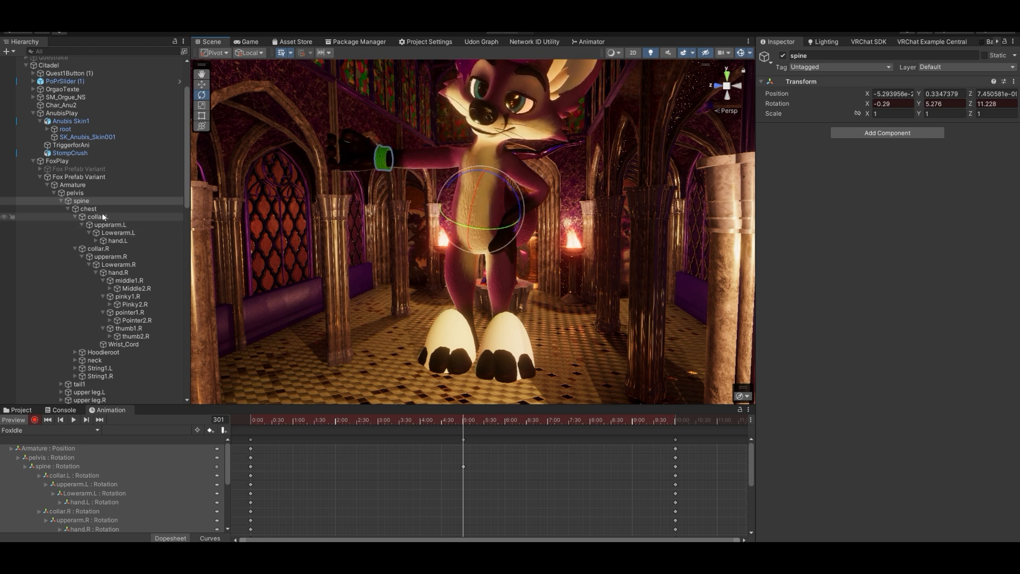
click(129, 256)
drag(493, 189, 500, 185)
right_drag(494, 190, 499, 284)
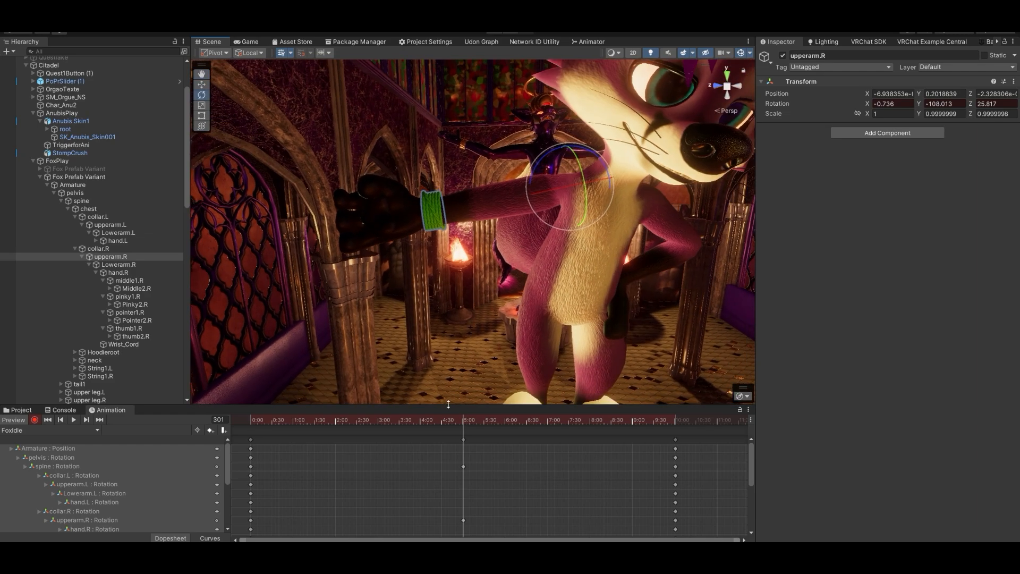
click(463, 440)
key(Delete)
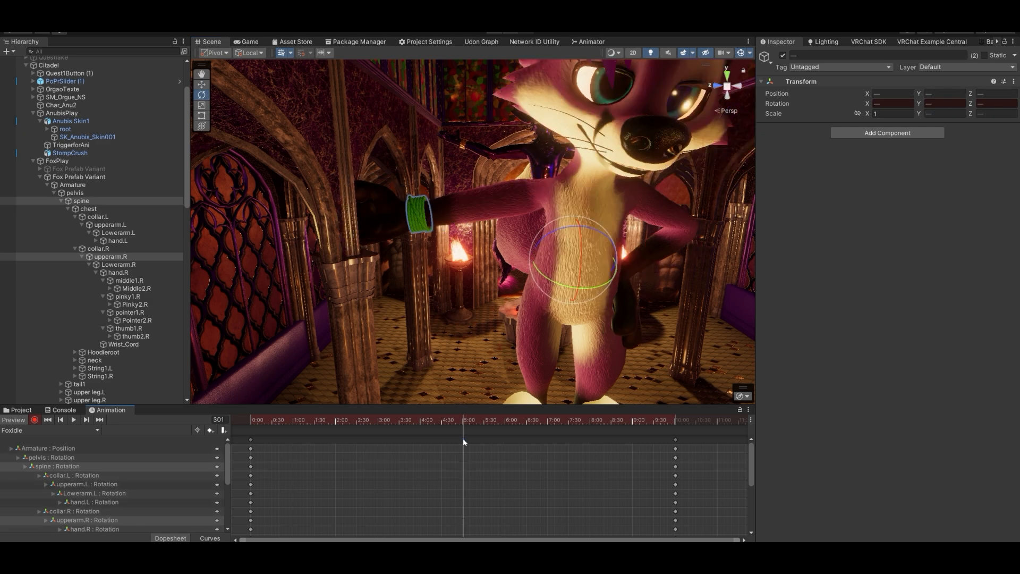
At frame 301, rotate the spine bone to about Z -13.85 so the torso leans sideways.
click(80, 200)
drag(565, 231, 545, 230)
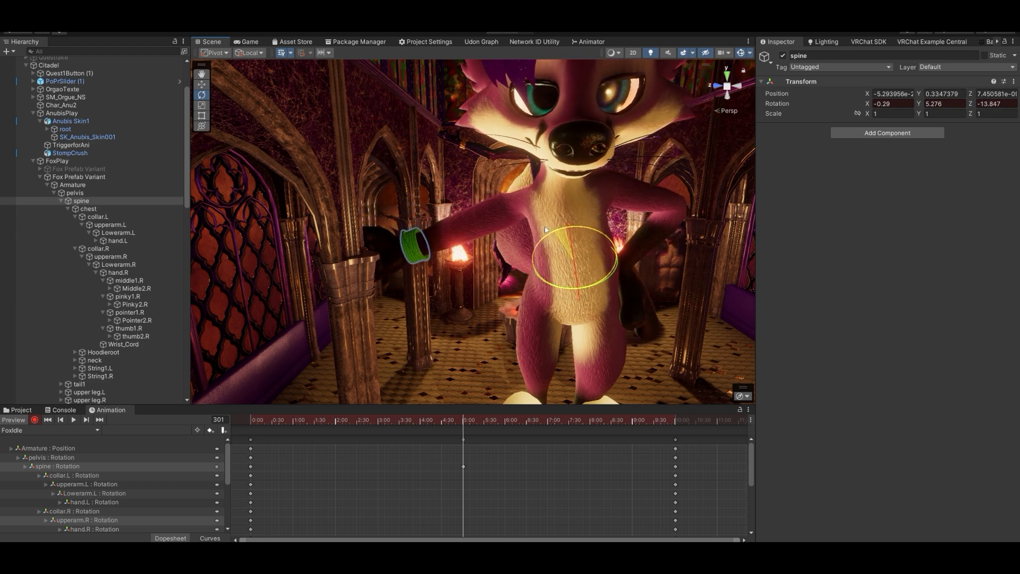
click(122, 225)
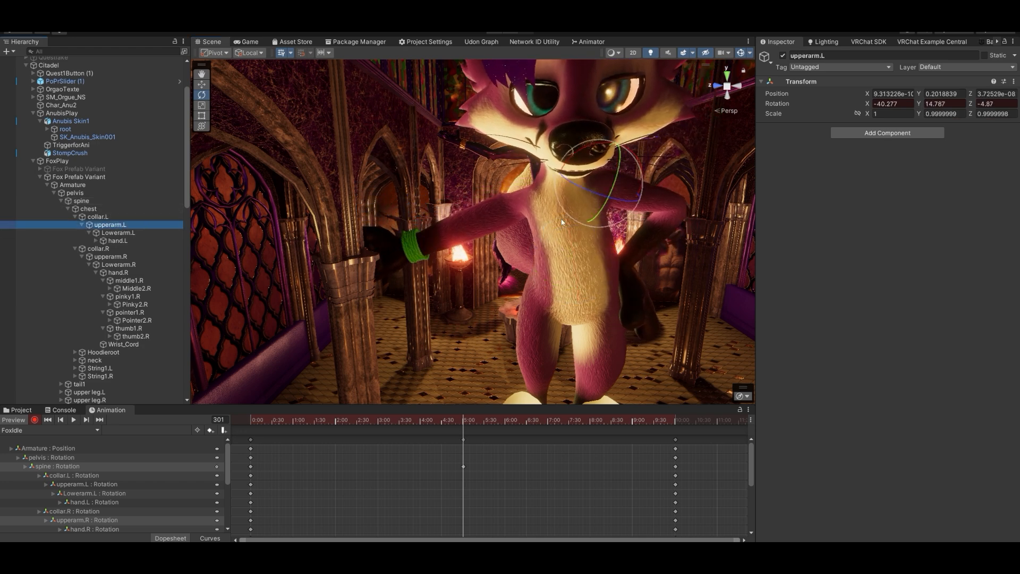
Rotate the upperarm.R bone to about X 2.42, Y -107.84, Z 3.22 at frame 301.
click(116, 257)
drag(532, 161, 531, 183)
right_drag(502, 201, 435, 152)
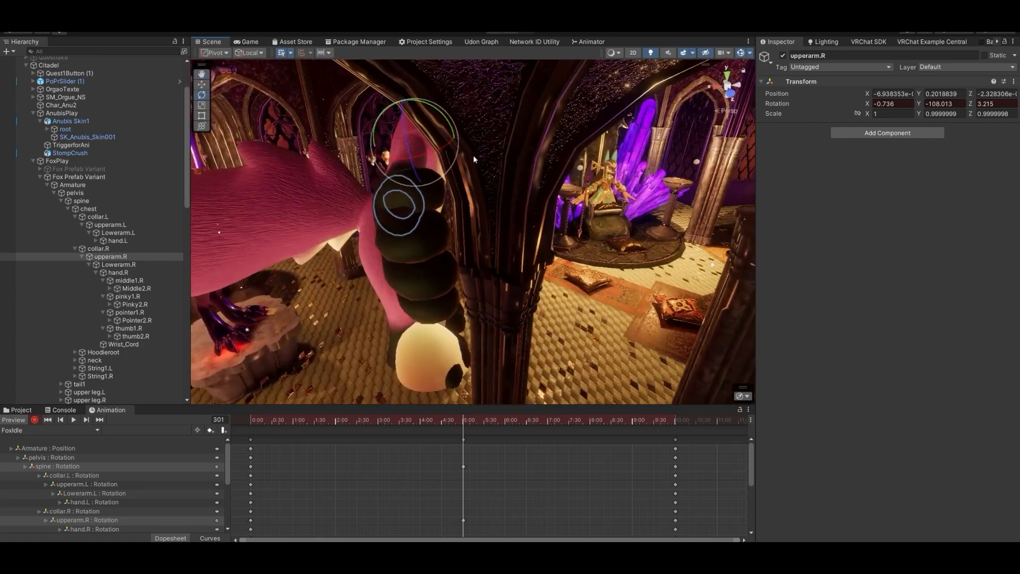
drag(435, 151, 269, 194)
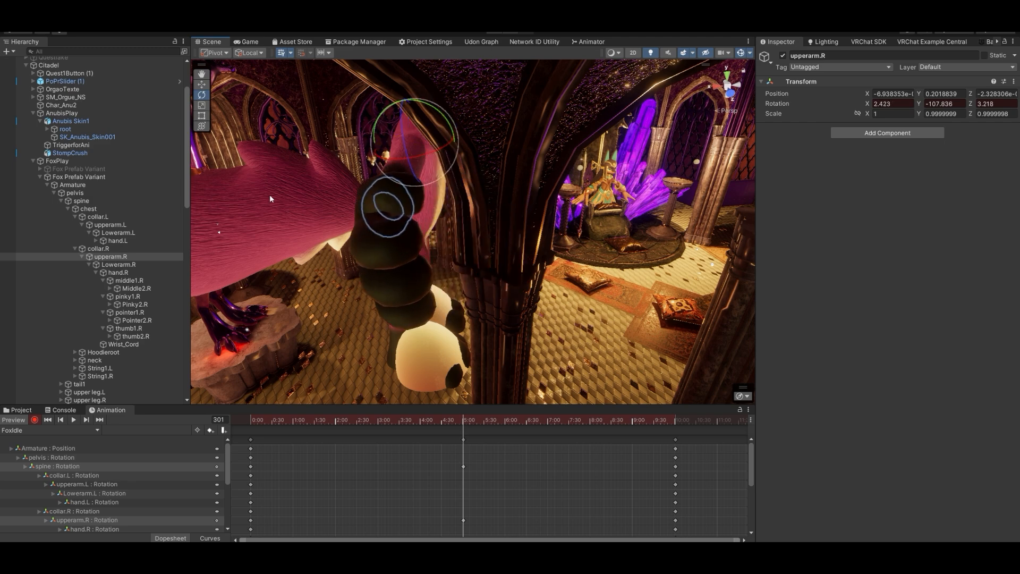
Rotate the Lowerarm.R bone to about X -26.24, Y -4.97, Z 6.14 at frame 301.
click(118, 264)
right_drag(467, 234, 431, 221)
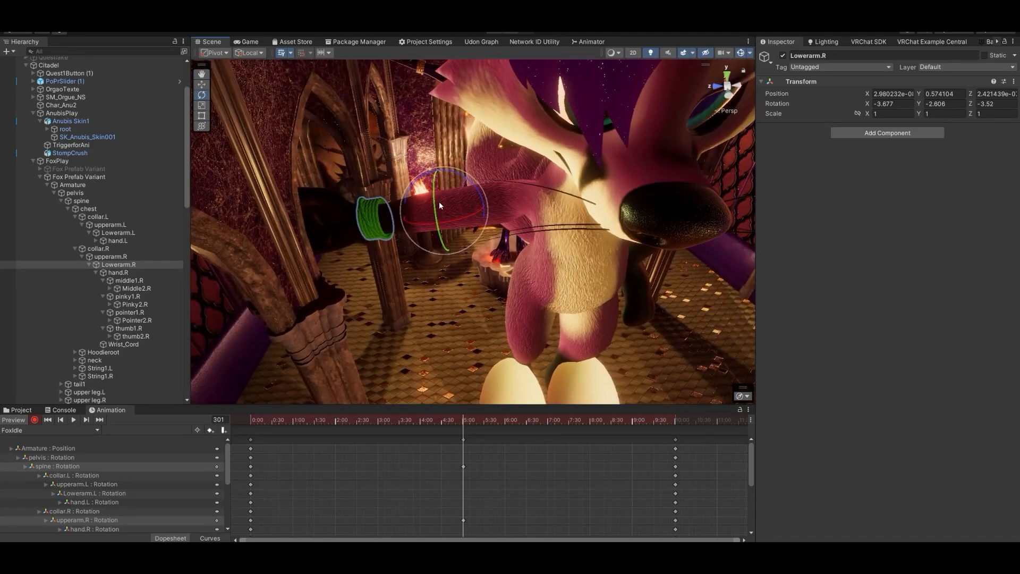
mouse_move(465, 184)
mouse_down()
mouse_move(469, 212)
mouse_move(481, 175)
mouse_move(511, 146)
mouse_move(497, 127)
mouse_move(459, 182)
mouse_up()
drag(454, 218, 474, 198)
right_drag(321, 266, 487, 228)
key(w)
drag(385, 202, 388, 203)
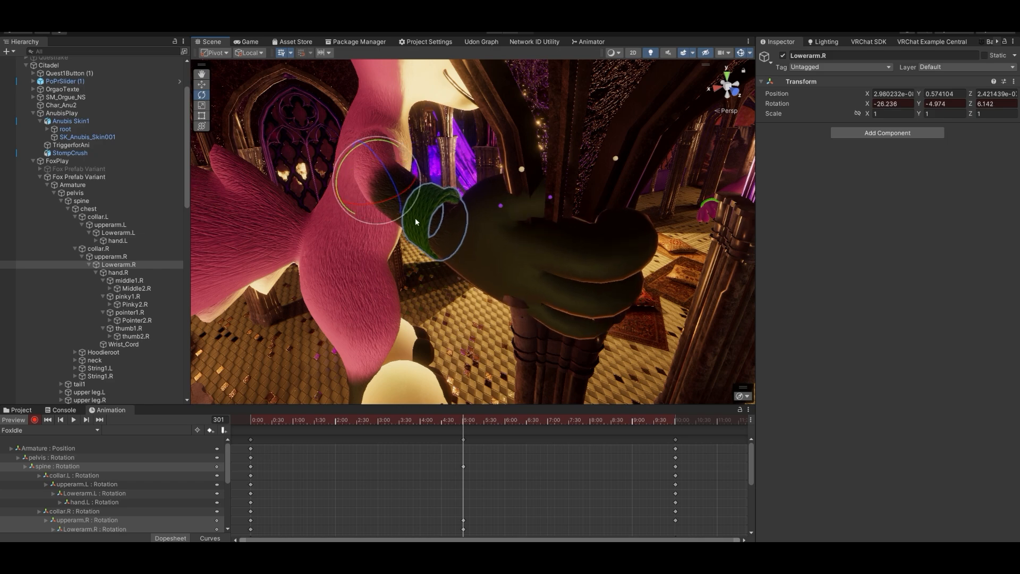
Fine-tune the upperarm.R bone's rotation to about Z -0.9 at frame 301.
right_drag(467, 249, 611, 237)
right_drag(622, 285, 548, 270)
key(s)
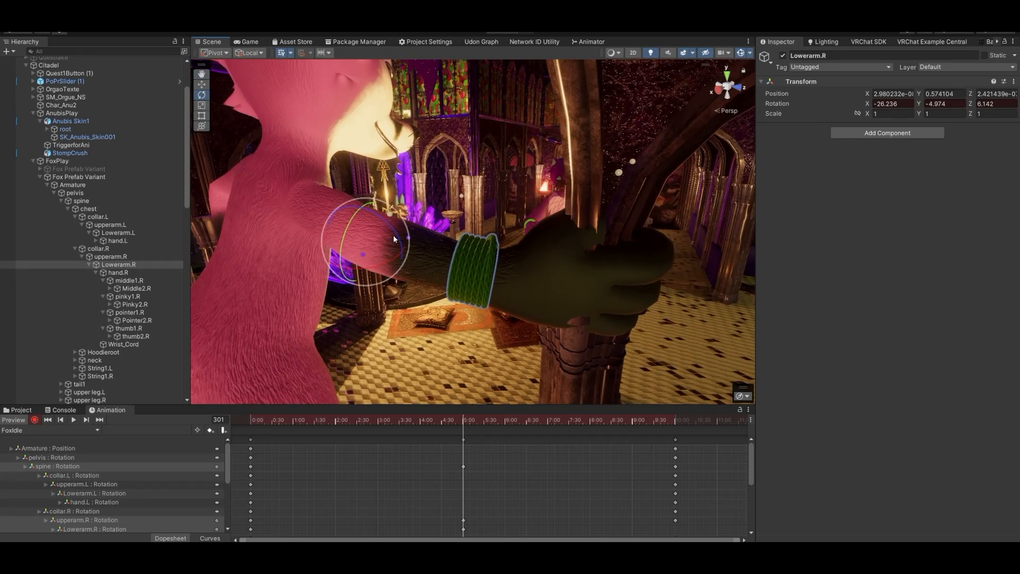
click(123, 257)
drag(317, 189, 314, 192)
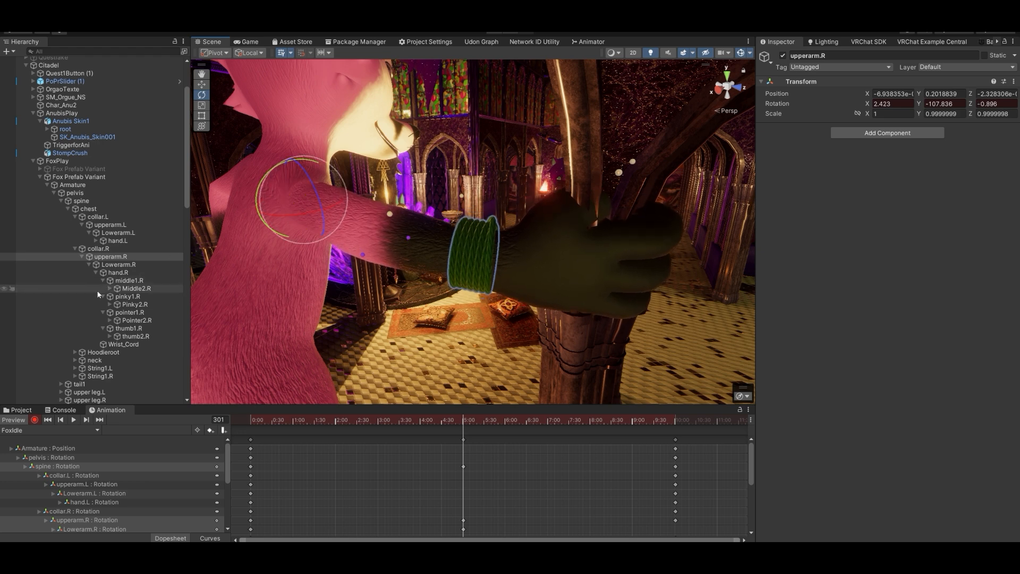
Rotate the thumb1.R bone to about X -29.85, Y -83.51, Z 53.53 at frame 301.
click(137, 330)
right_drag(518, 237, 654, 245)
mouse_move(563, 209)
mouse_down()
mouse_move(548, 202)
mouse_move(551, 213)
mouse_move(576, 218)
mouse_up()
right_drag(577, 218, 602, 305)
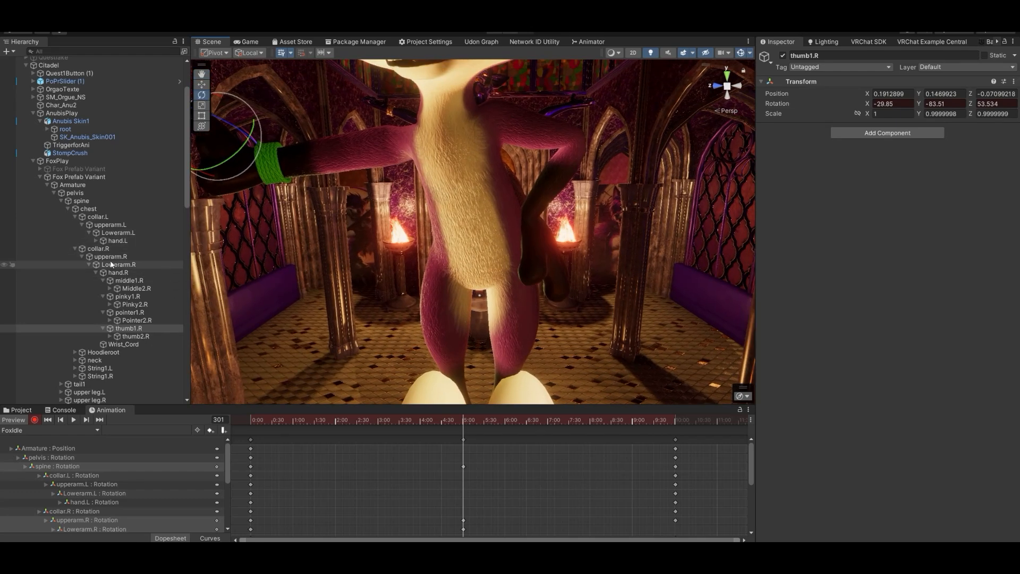
Rotate the upperarm.L and Lowerarm.L bones at frame 301 to bring the left hand back to the hip.
scroll(111, 260, down, 2)
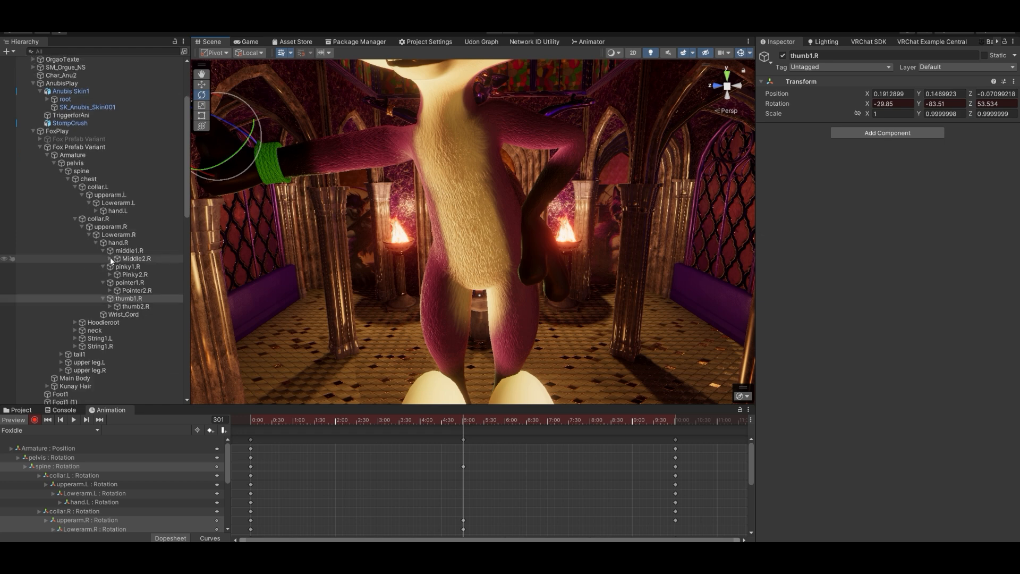
scroll(111, 241, down, 2)
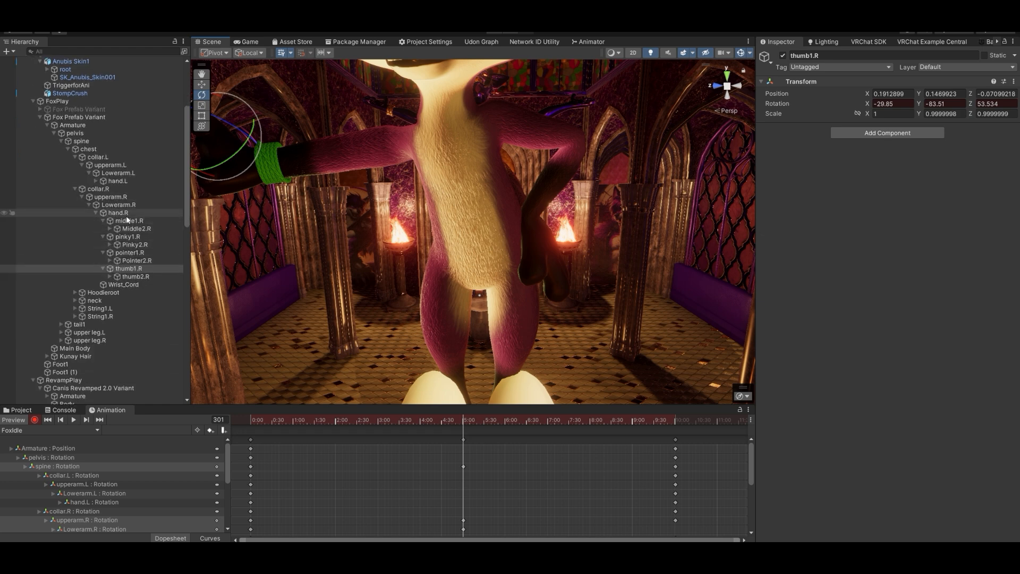
click(126, 167)
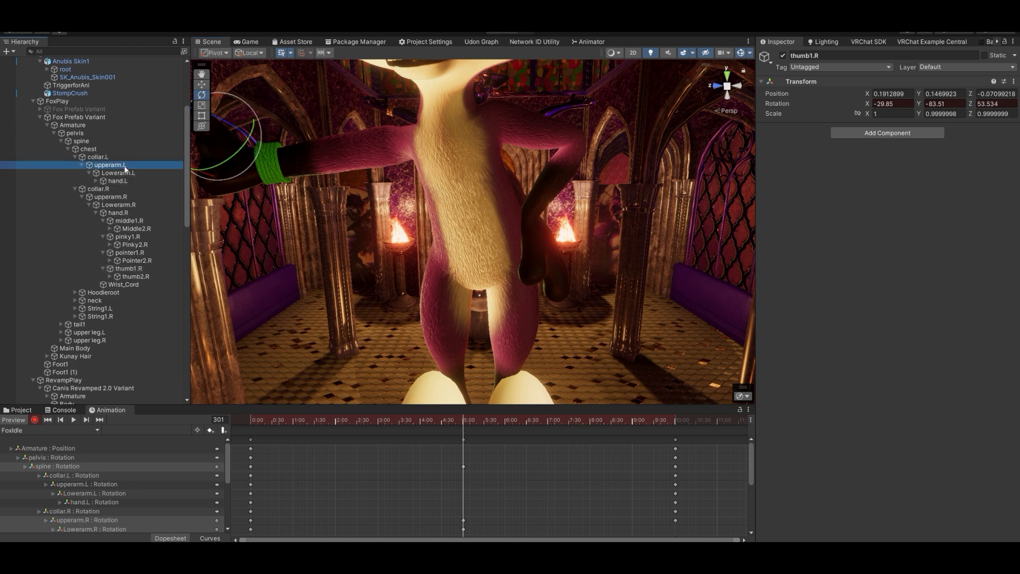
drag(530, 99, 531, 124)
click(115, 173)
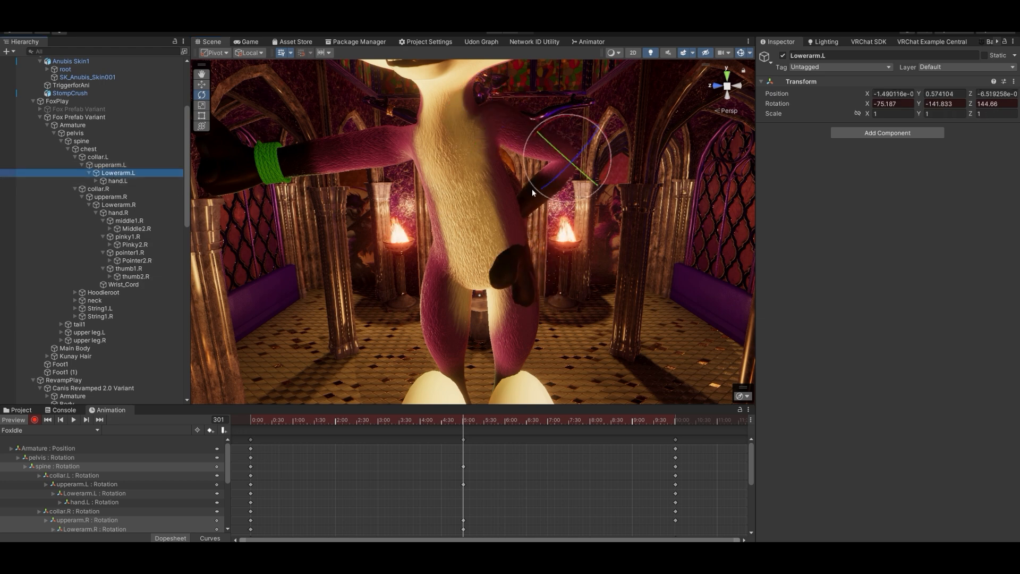
drag(605, 172, 630, 160)
click(106, 189)
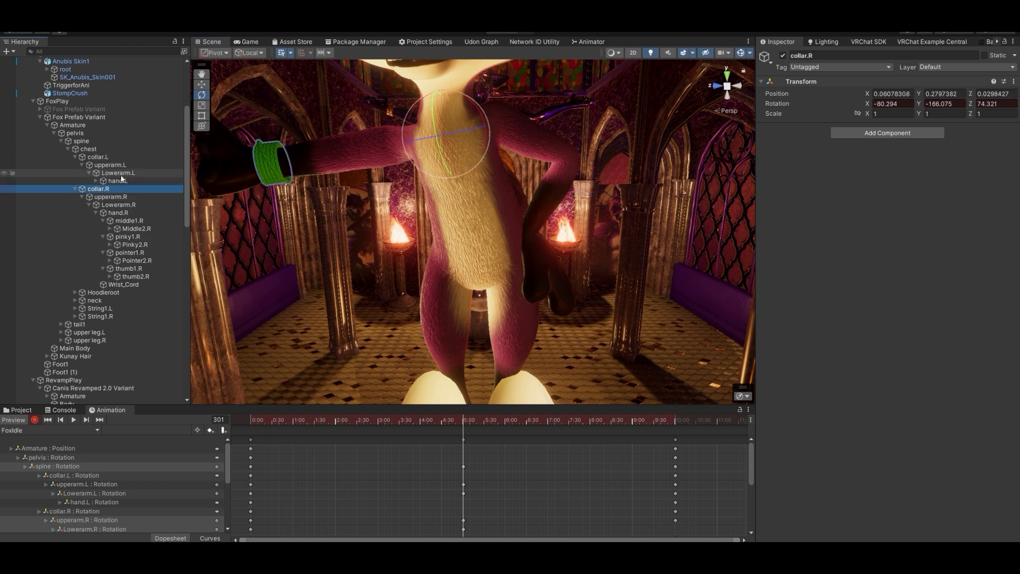
Rotate the hand.L bone to about X 30.81, Y 23.03, Z 13.61 at frame 301.
click(118, 181)
drag(562, 229, 565, 211)
middle_drag(563, 213, 564, 250)
scroll(557, 255, down, 4)
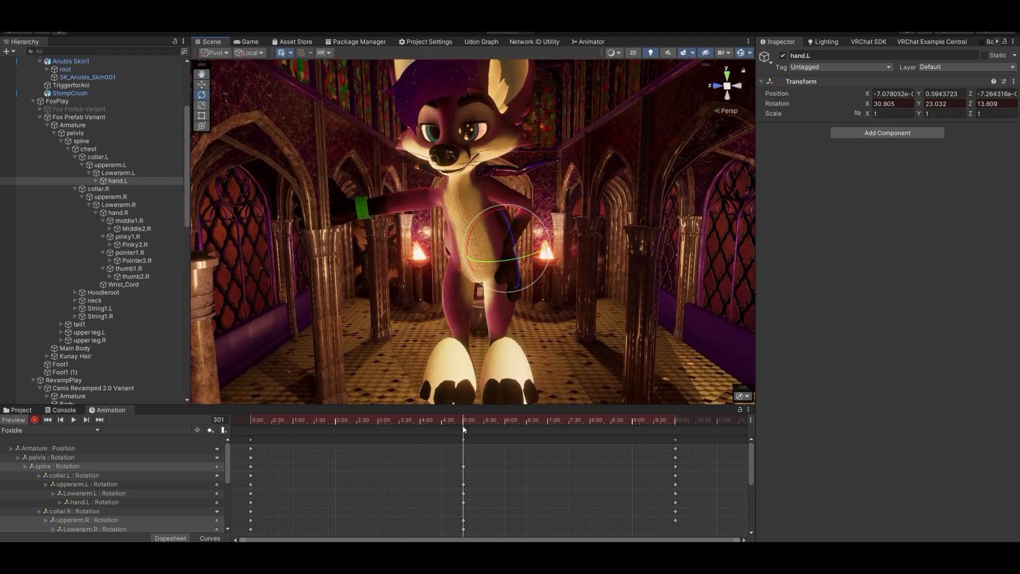
Scrub the FoxIdle timeline and examine the fox's arm and body motion from the front and beside the right hand.
mouse_move(461, 423)
mouse_down()
mouse_move(238, 400)
mouse_move(480, 398)
mouse_move(318, 400)
mouse_move(449, 406)
mouse_up()
alt+drag(464, 262, 462, 296)
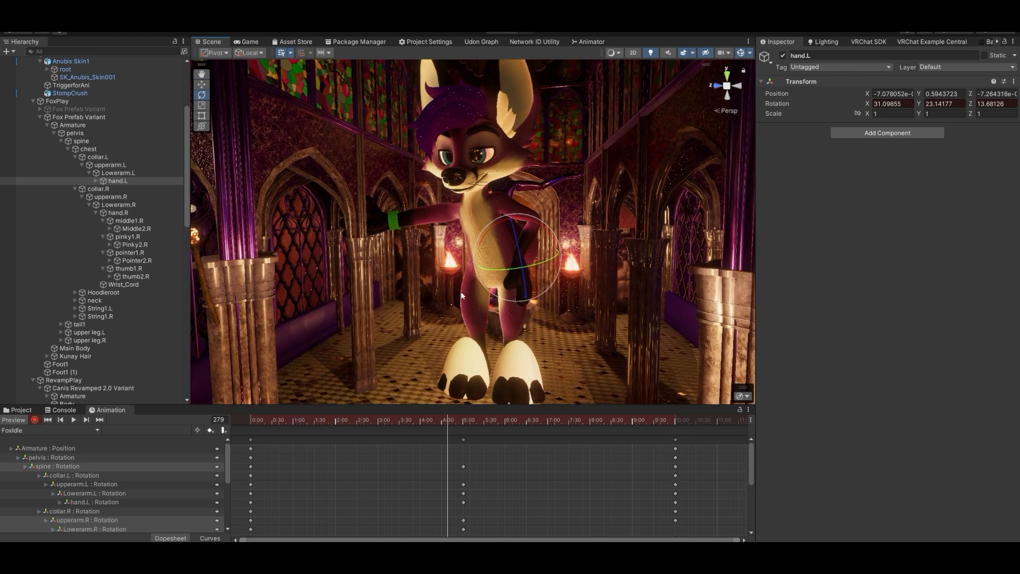
alt+drag(540, 210, 542, 206)
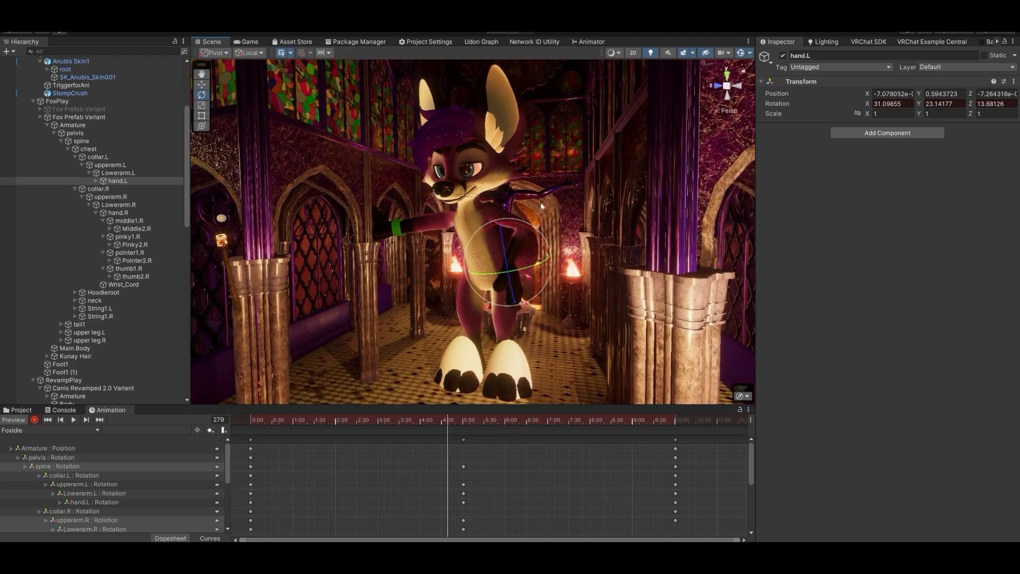
alt+drag(540, 202, 531, 224)
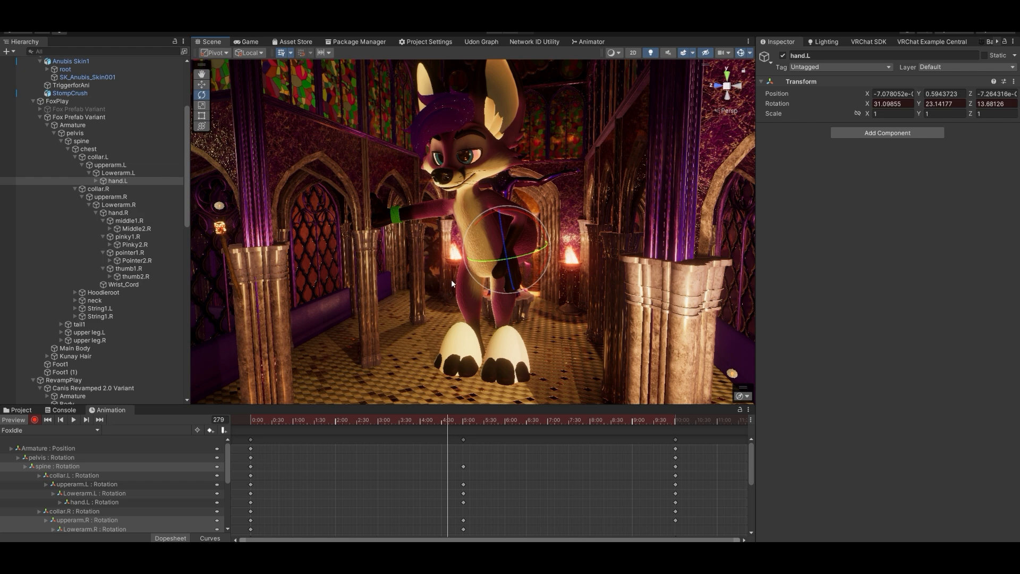
right_drag(577, 238, 556, 245)
key(s)
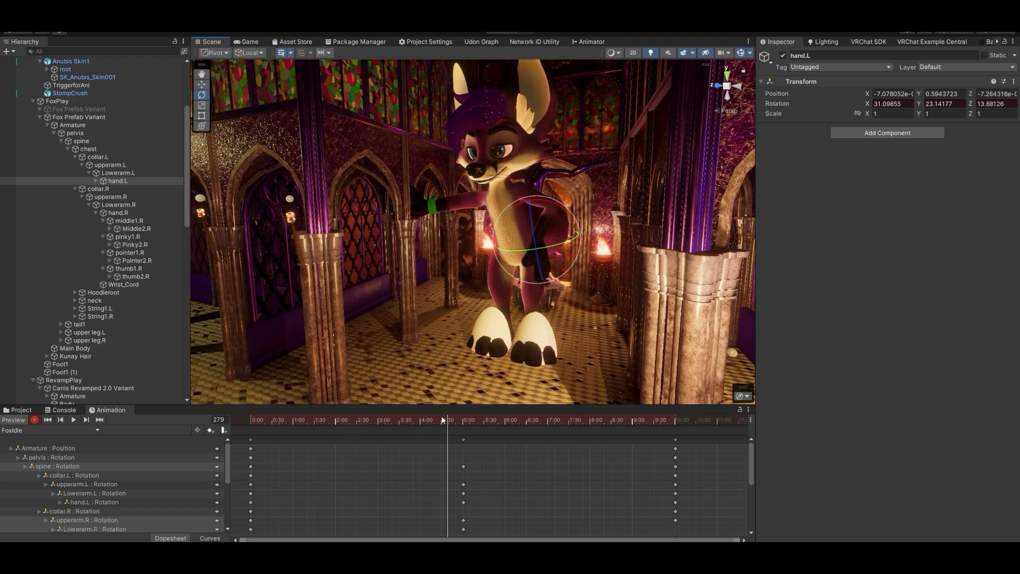
drag(446, 421, 374, 450)
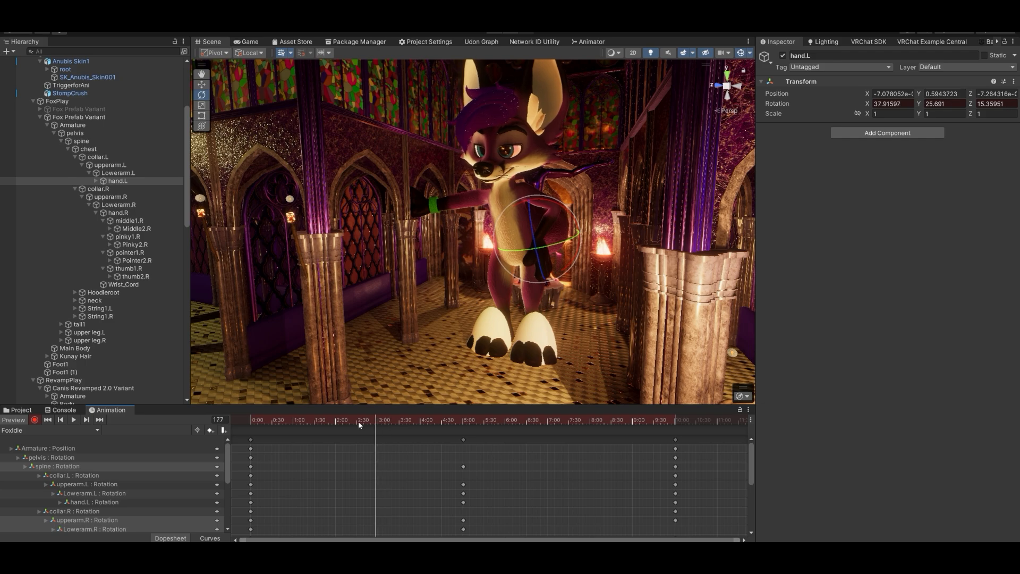
key(w)
right_drag(461, 294, 900, 281)
key(w)
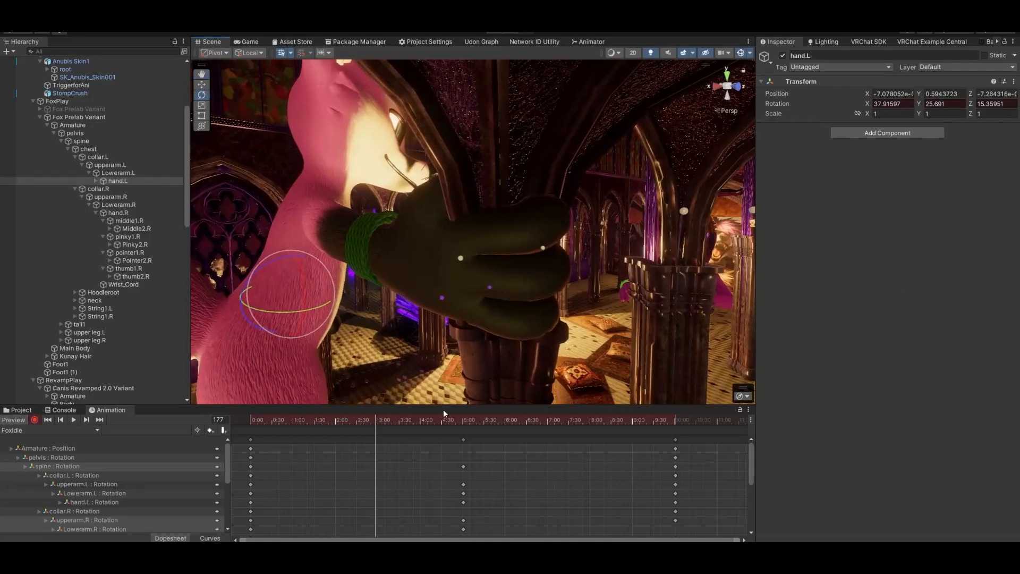
drag(386, 423, 572, 404)
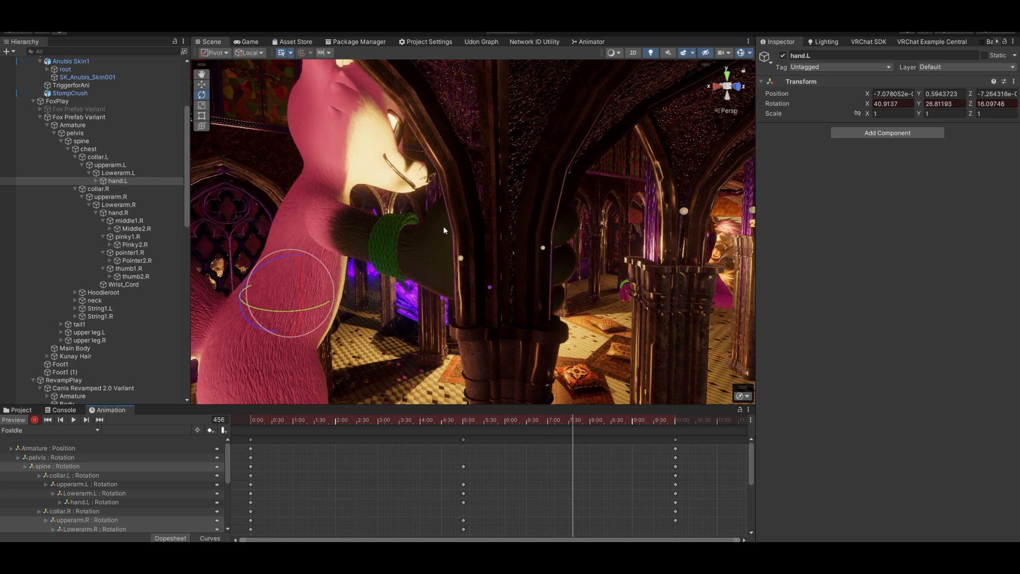
Copy the Lowerarm.R rotation keyframe from frame 0 and paste it at frame 601.
middle_drag(285, 470, 284, 471)
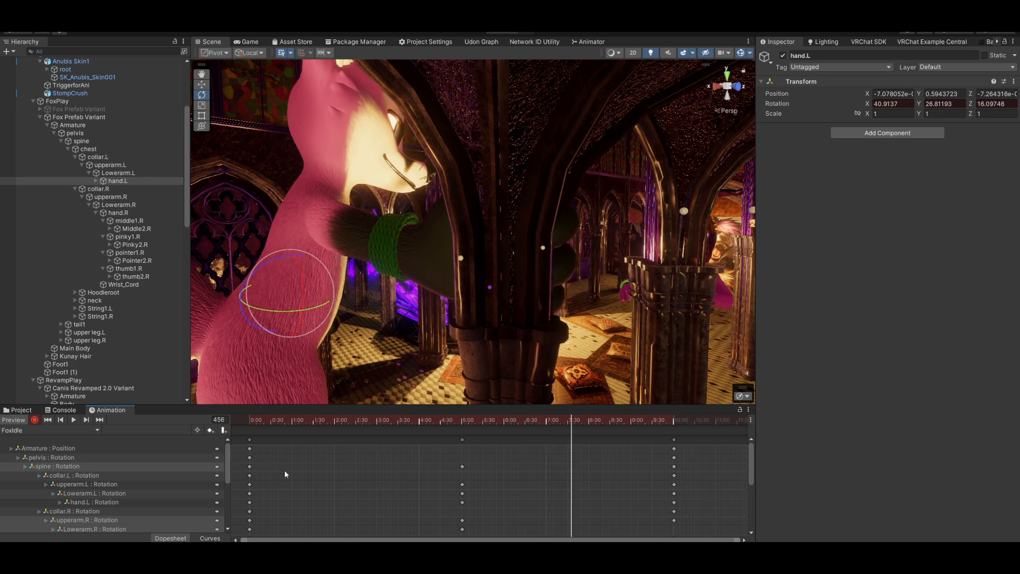
mouse_move(752, 463)
mouse_down()
mouse_move(752, 512)
mouse_move(747, 482)
mouse_up()
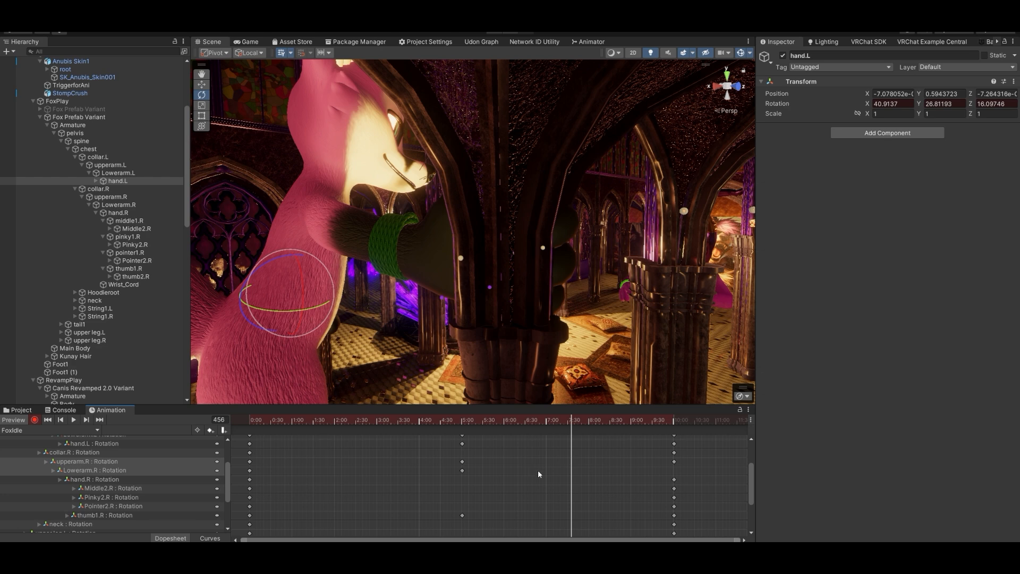
click(249, 471)
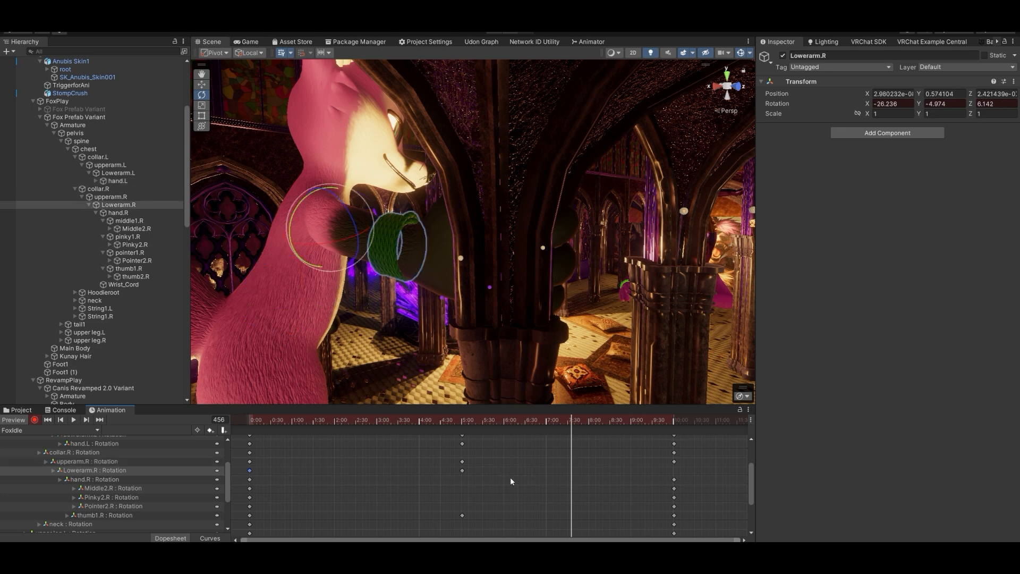
click(668, 421)
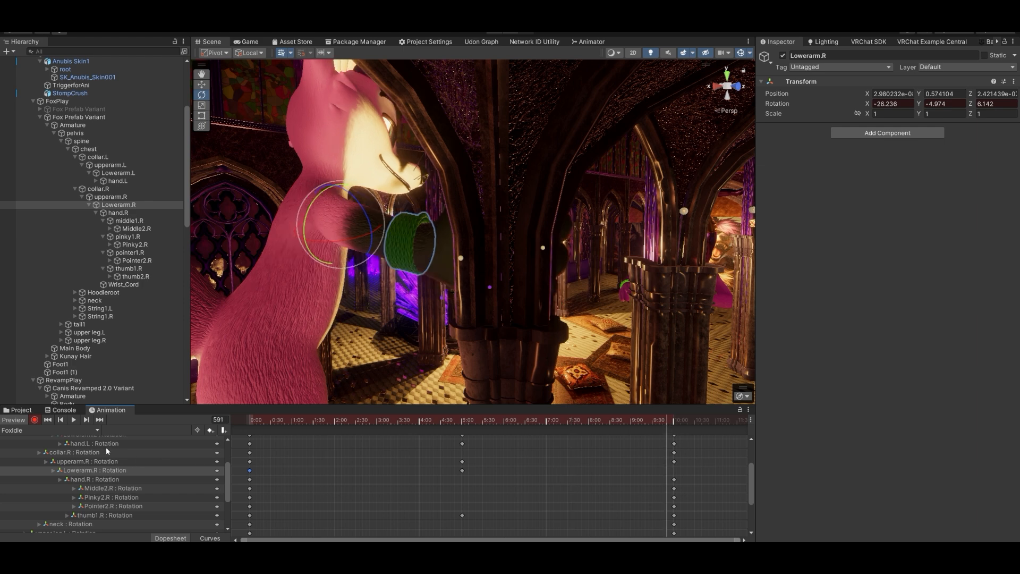
key(ctrl+v)
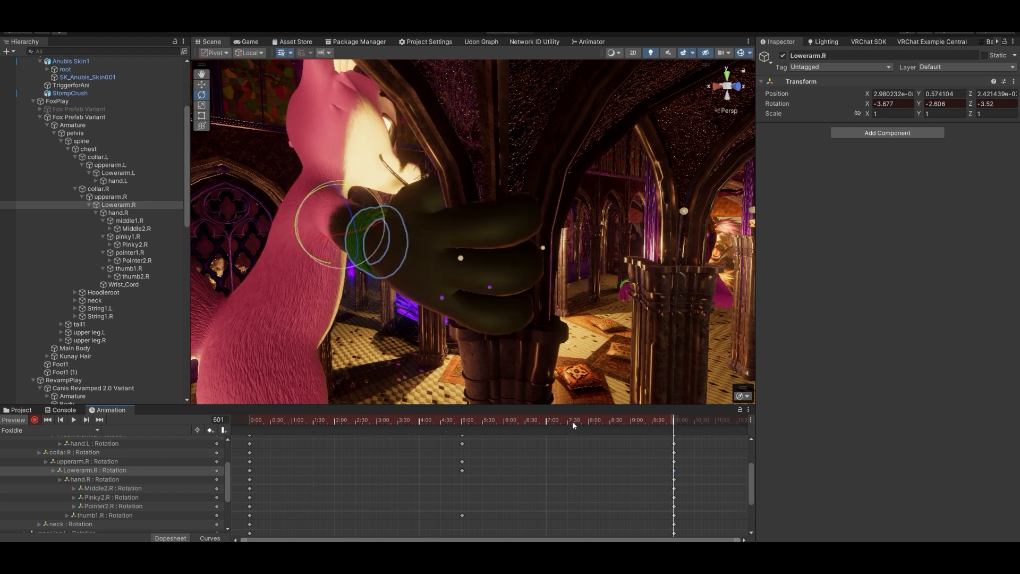
Scrub the second half of the animation back to frame 374 and check the right arm's motion and the overall pose.
drag(674, 422, 518, 411)
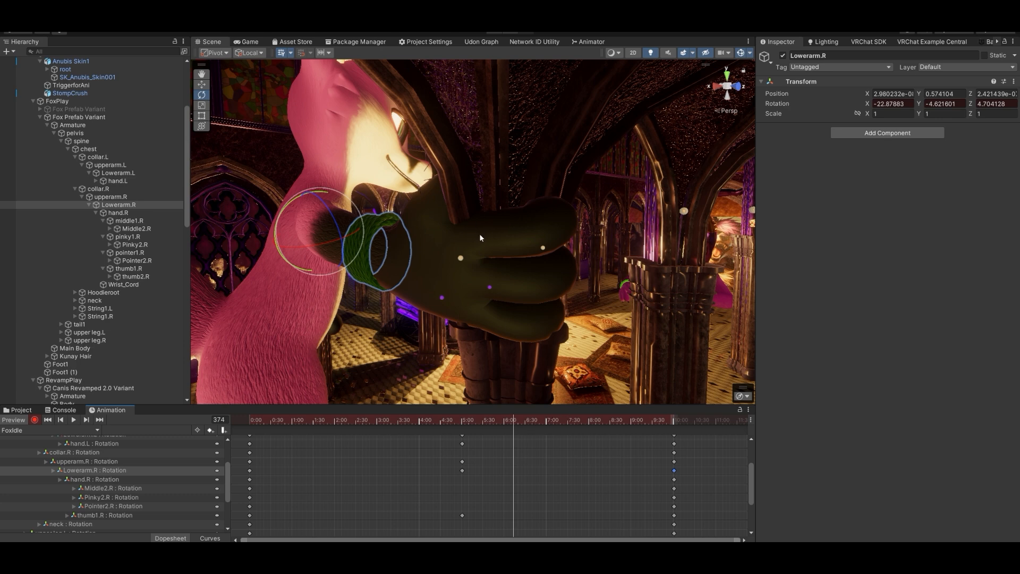
alt+drag(320, 263, 262, 242)
key(s)
right_drag(262, 242, 322, 374)
click(334, 471)
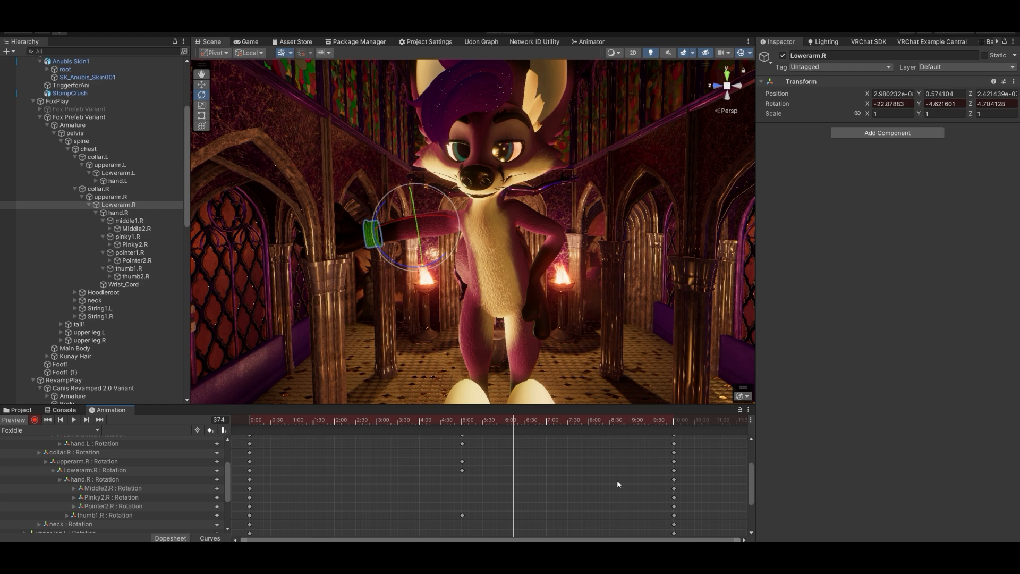
Change both tangents of all the first and last keyframes in the FoxIdle clip and scrub near its end.
drag(752, 470, 746, 449)
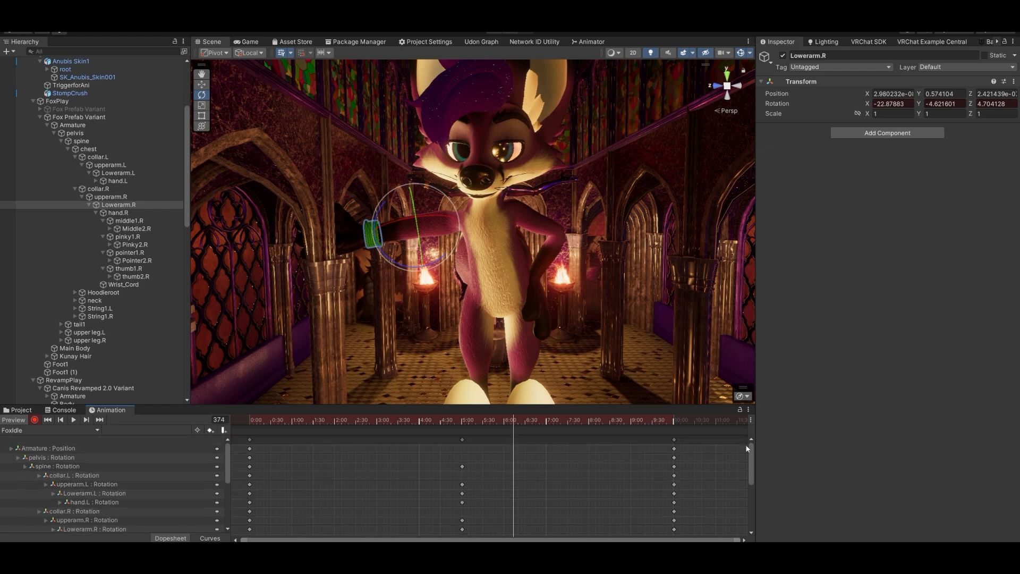
click(250, 439)
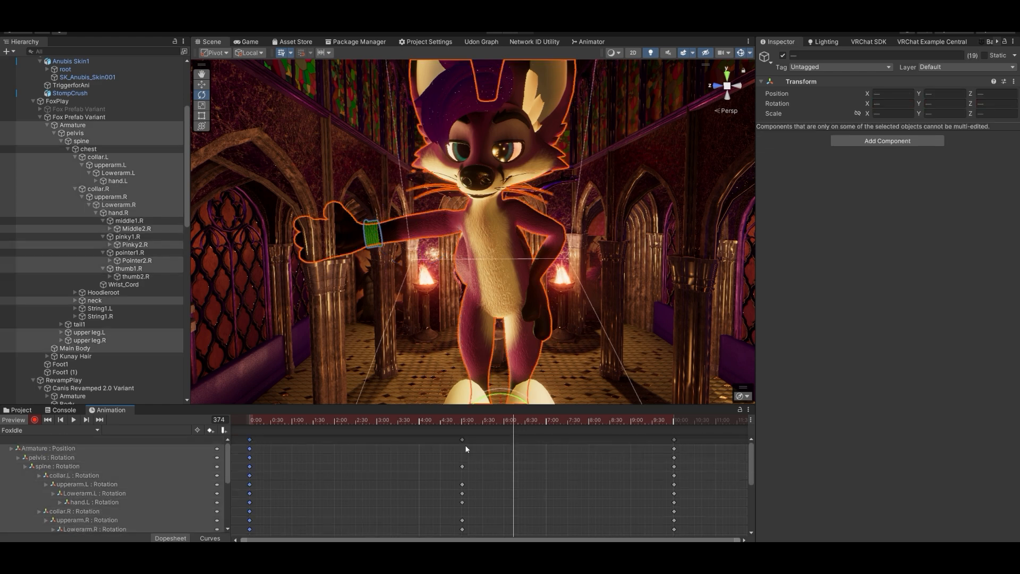
shift+click(674, 439)
right_click(674, 440)
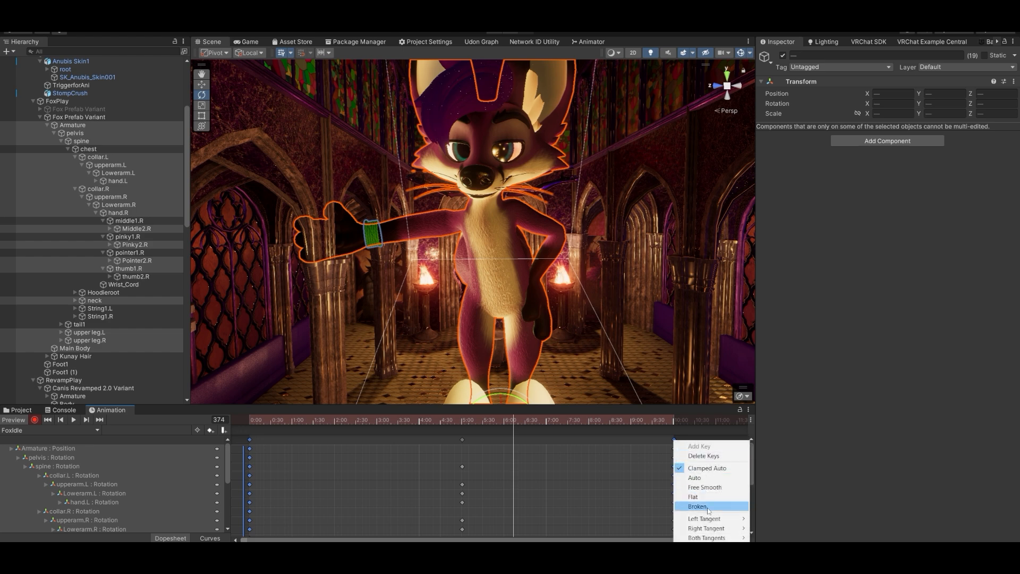
mouse_move(724, 537)
click(767, 538)
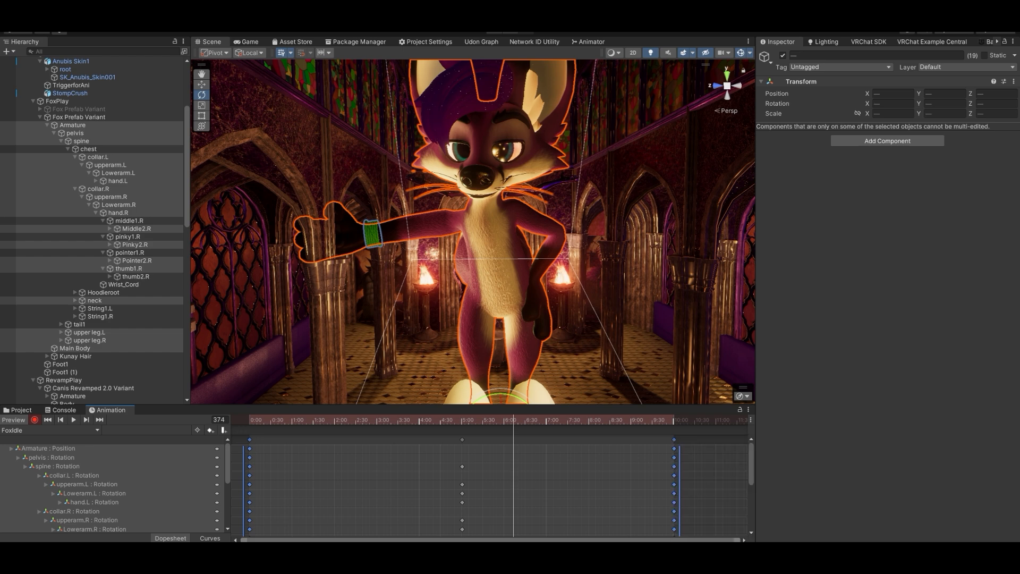
drag(664, 419, 642, 420)
Enable Loop Time on the FoxIdle clip in the 2025/CharAnims folder.
click(21, 410)
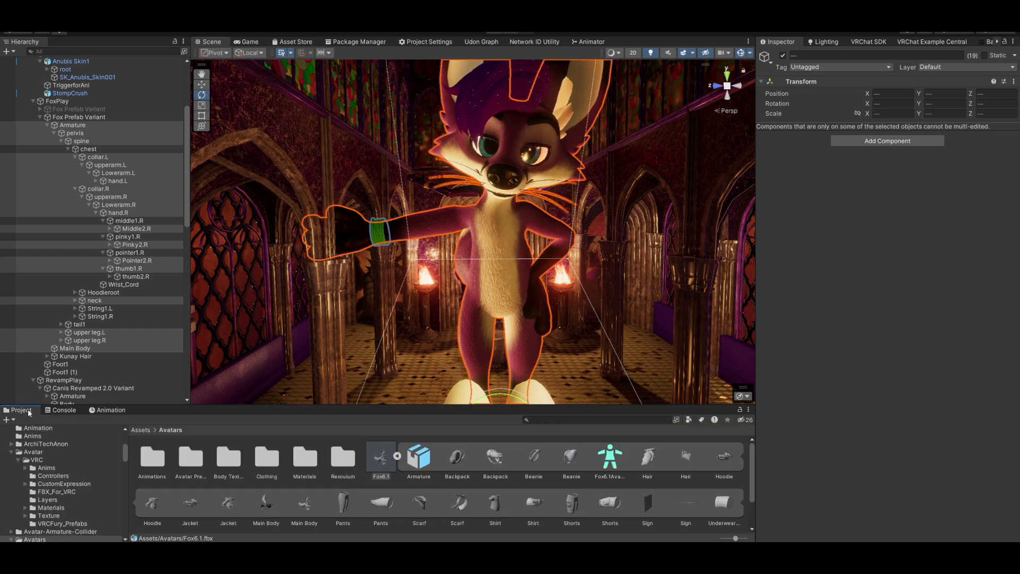
scroll(50, 476, up, 10)
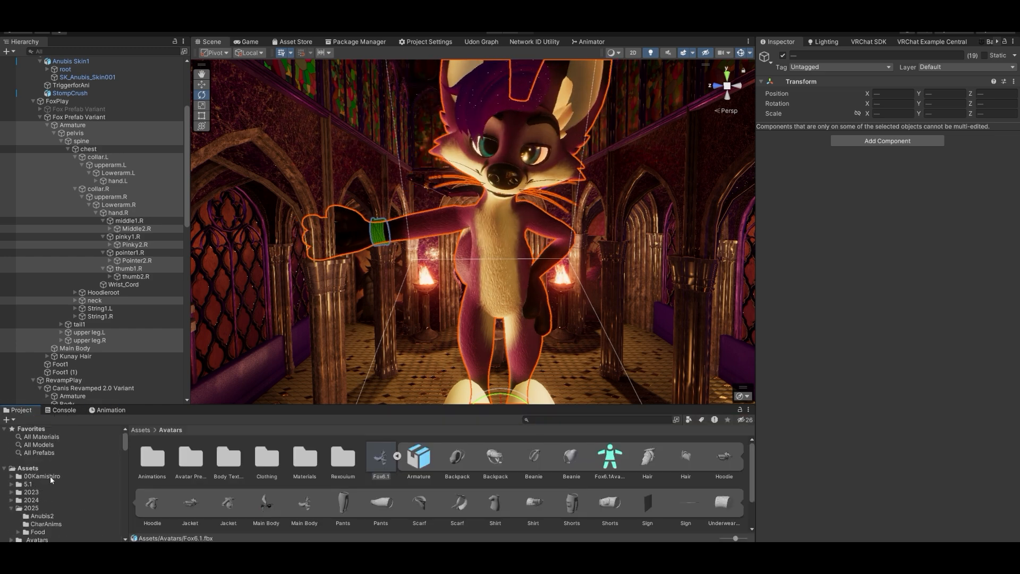
click(45, 524)
click(192, 458)
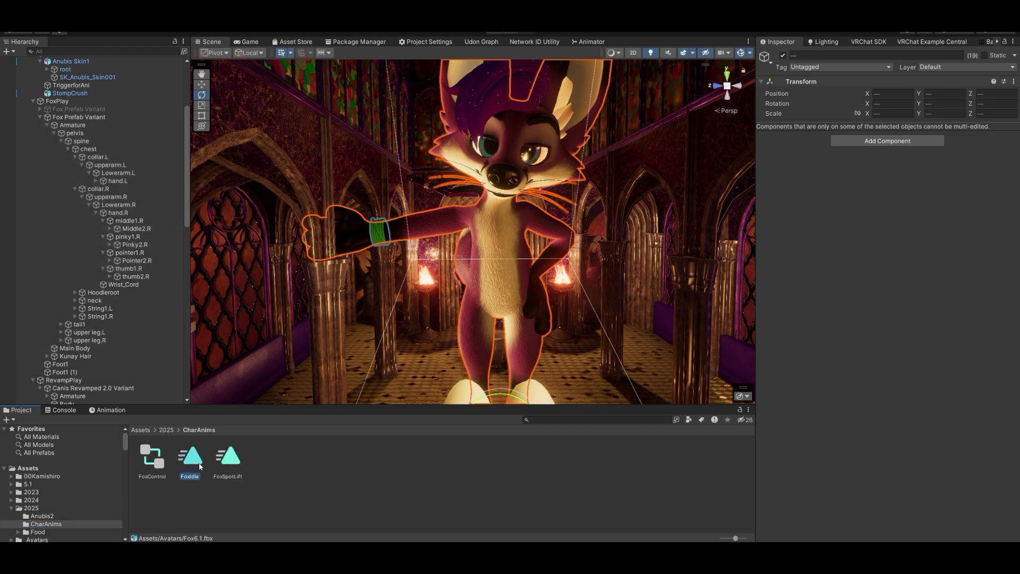
click(868, 91)
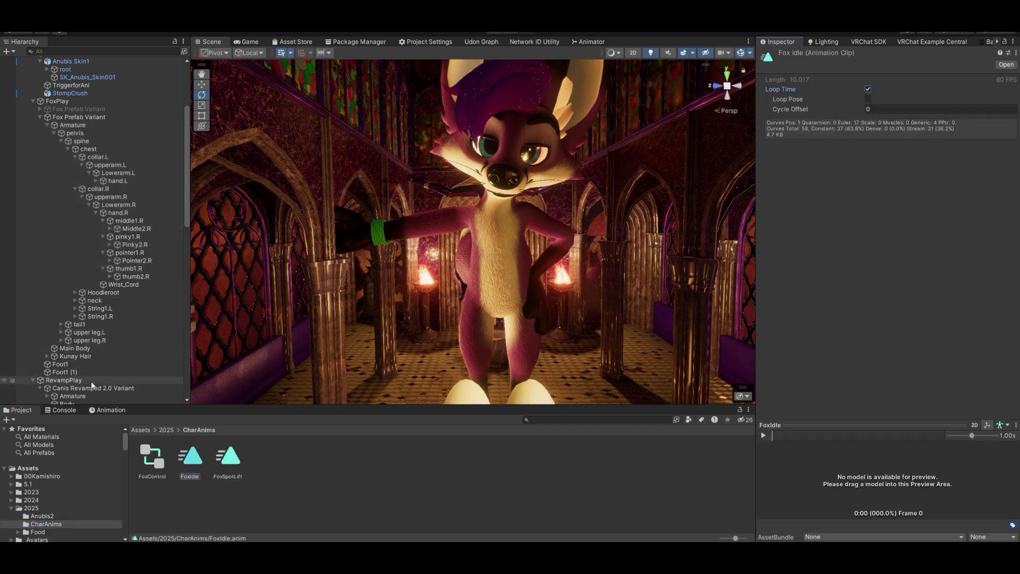
Play the FoxIdle clip on the Fox Prefab Variant and check its loop from different angles.
click(103, 412)
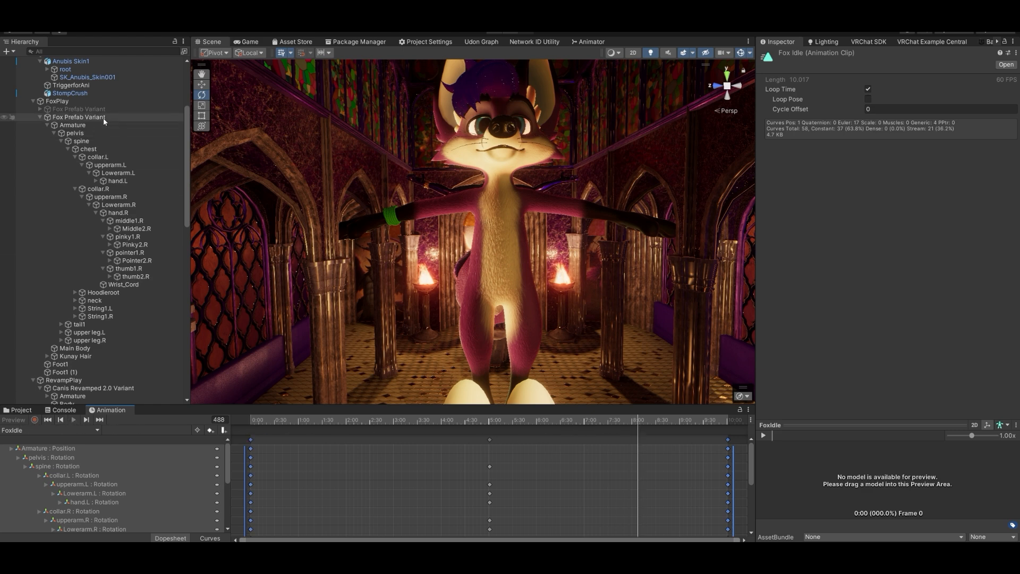
click(88, 121)
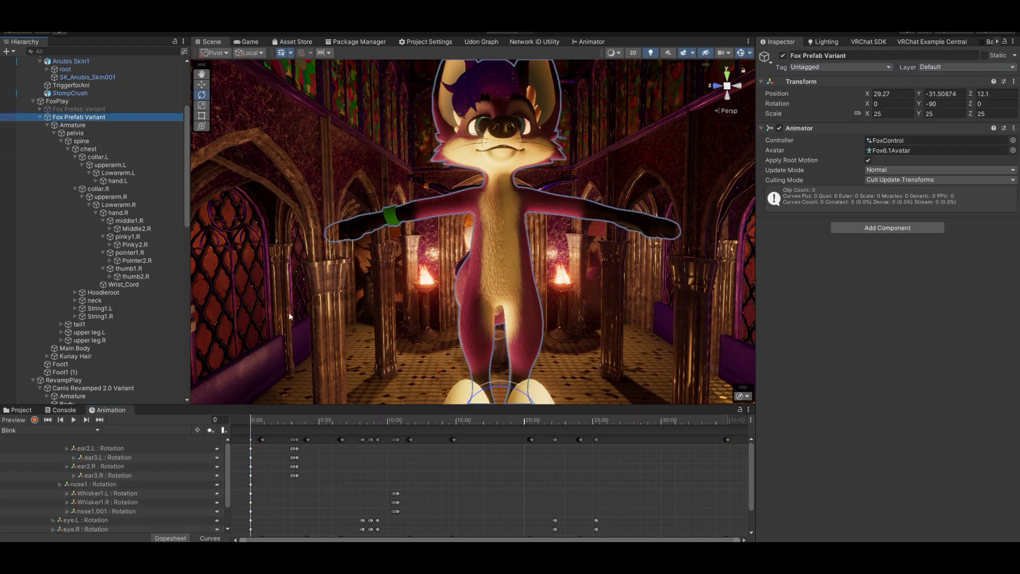
click(47, 429)
click(32, 451)
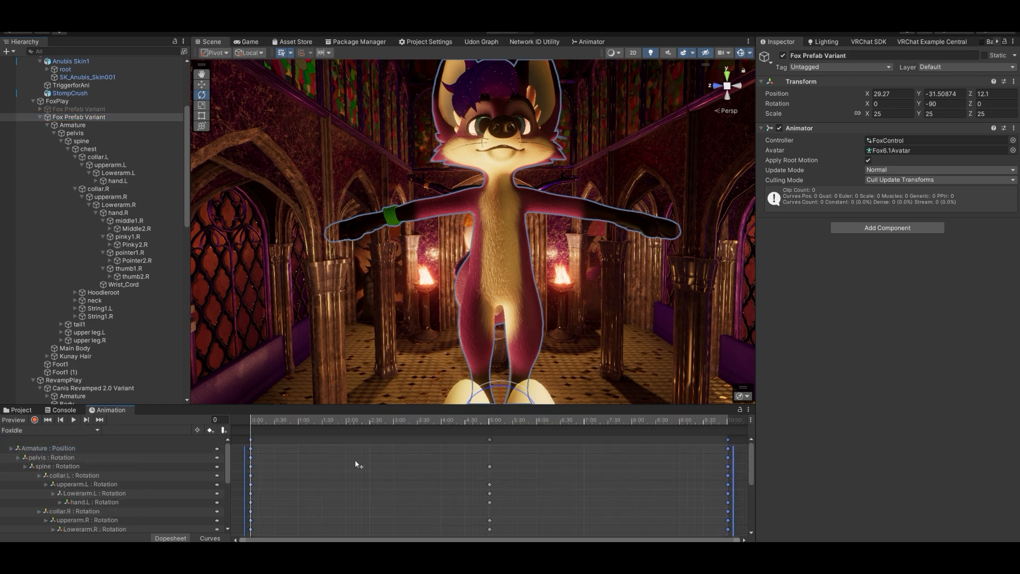
click(677, 419)
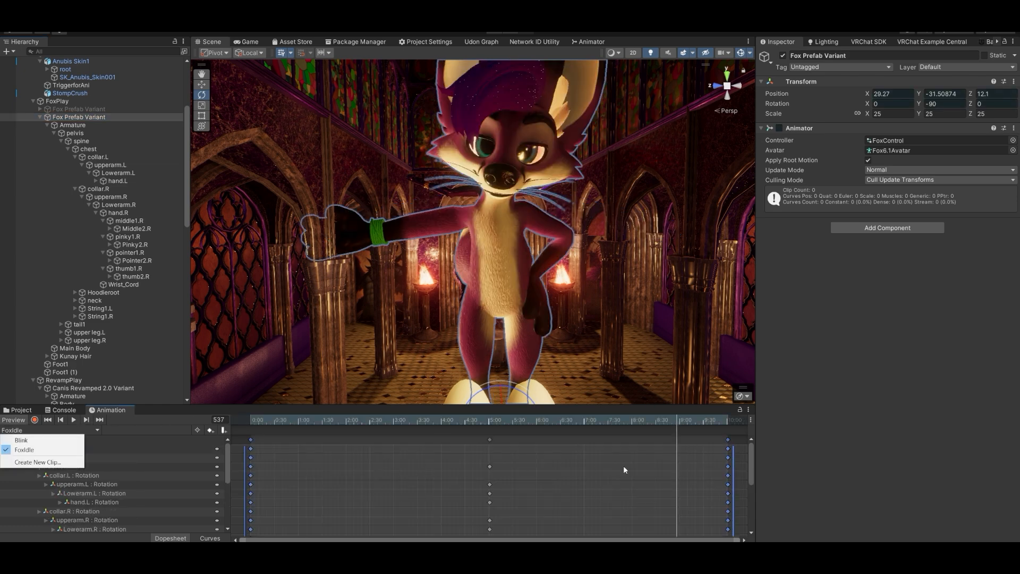
click(617, 458)
click(674, 419)
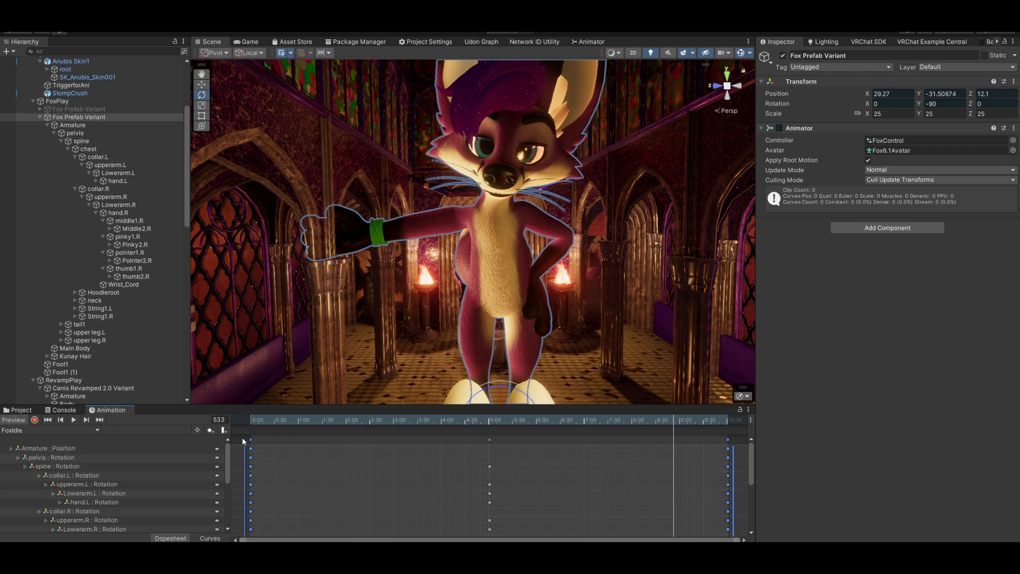
click(74, 419)
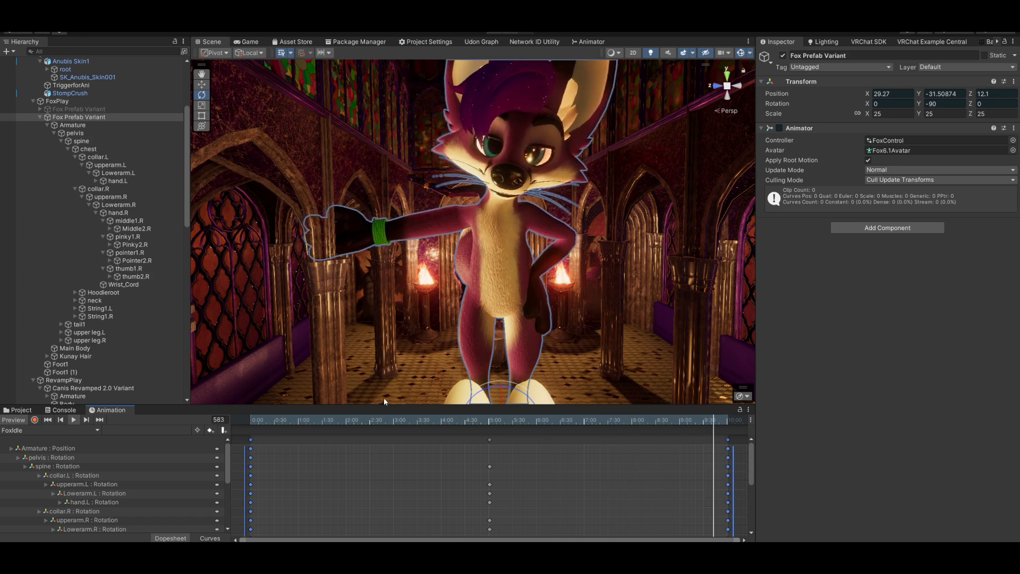
mouse_move(468, 239)
alt+mouse_down()
mouse_move(491, 221)
mouse_move(485, 237)
alt+mouse_up()
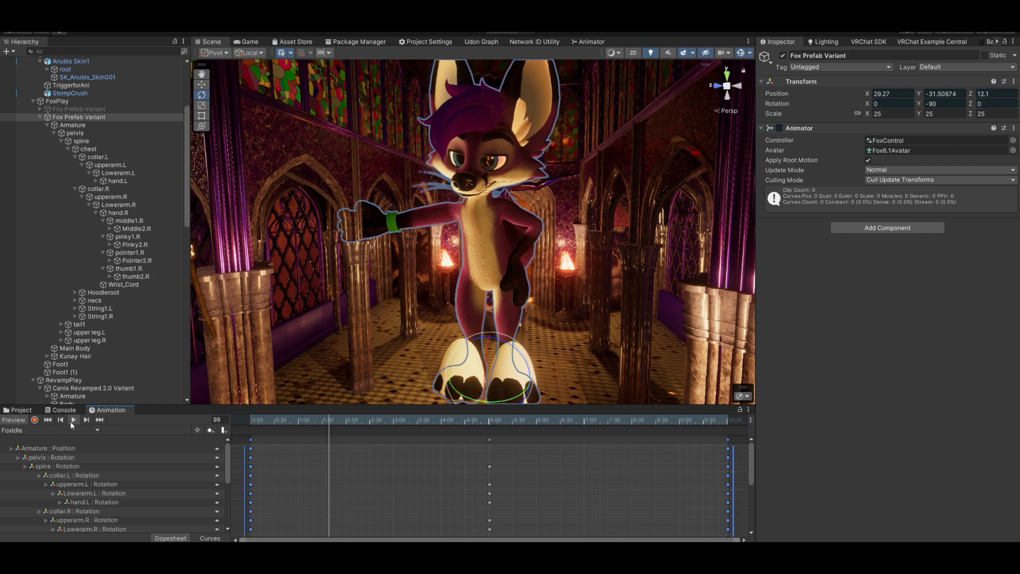
Switch the Fox Prefab Variant to the Blink clip and play it.
click(44, 429)
click(48, 440)
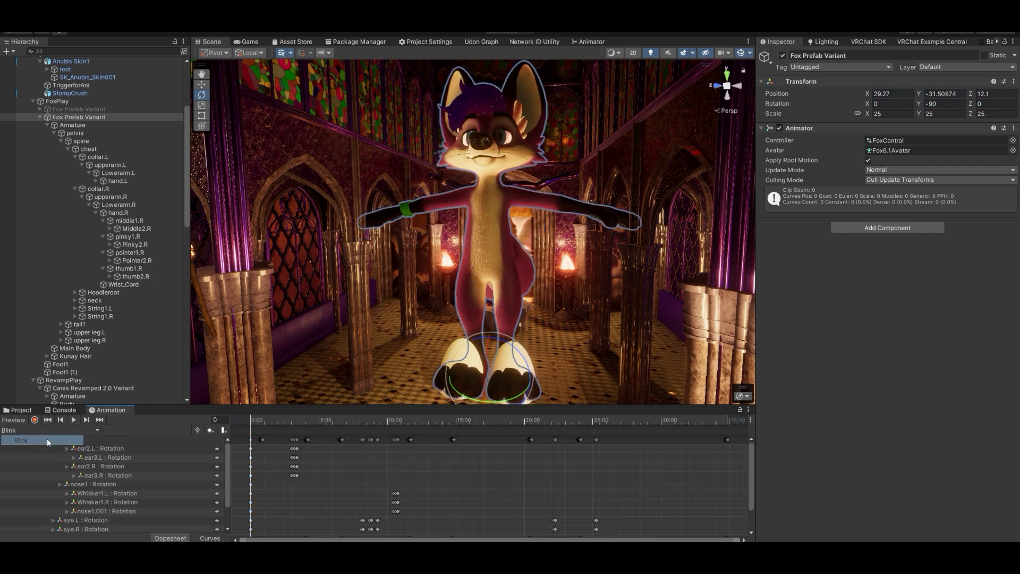
click(74, 422)
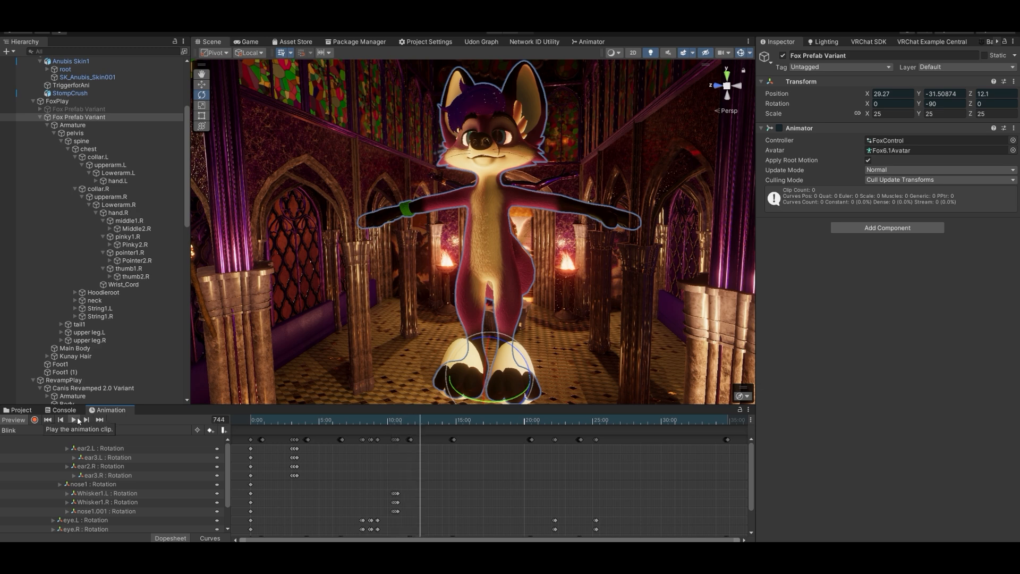
Inspect the Blink state of the Eyes layer and the FoxIdle state of the Stand layer in the animator controller.
click(588, 42)
click(259, 99)
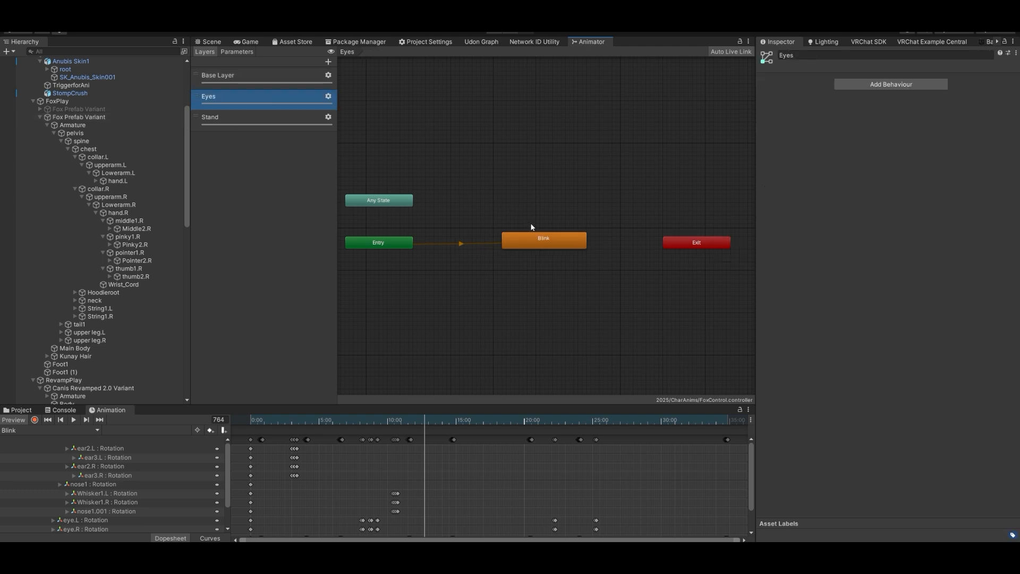
click(540, 240)
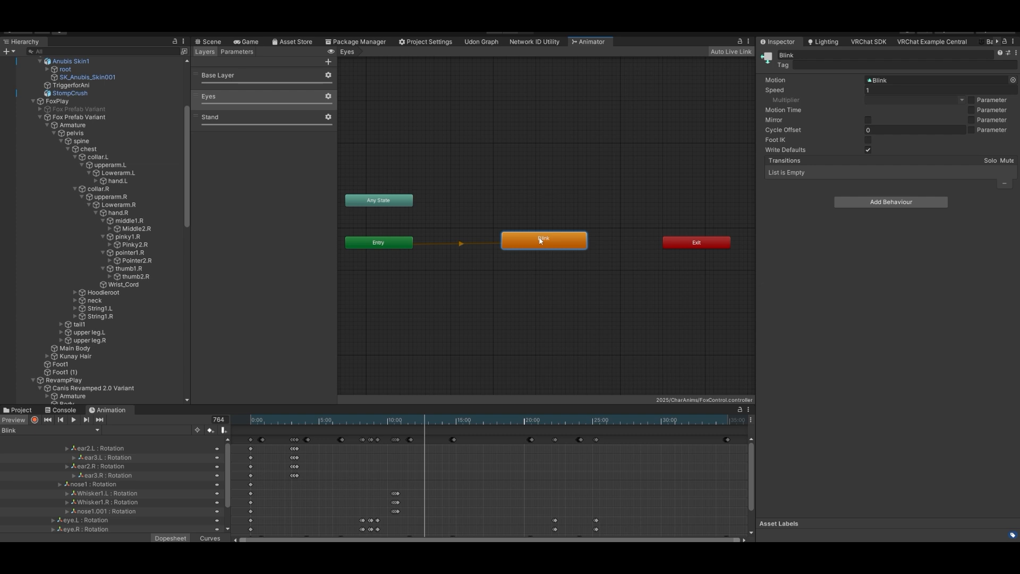
click(259, 120)
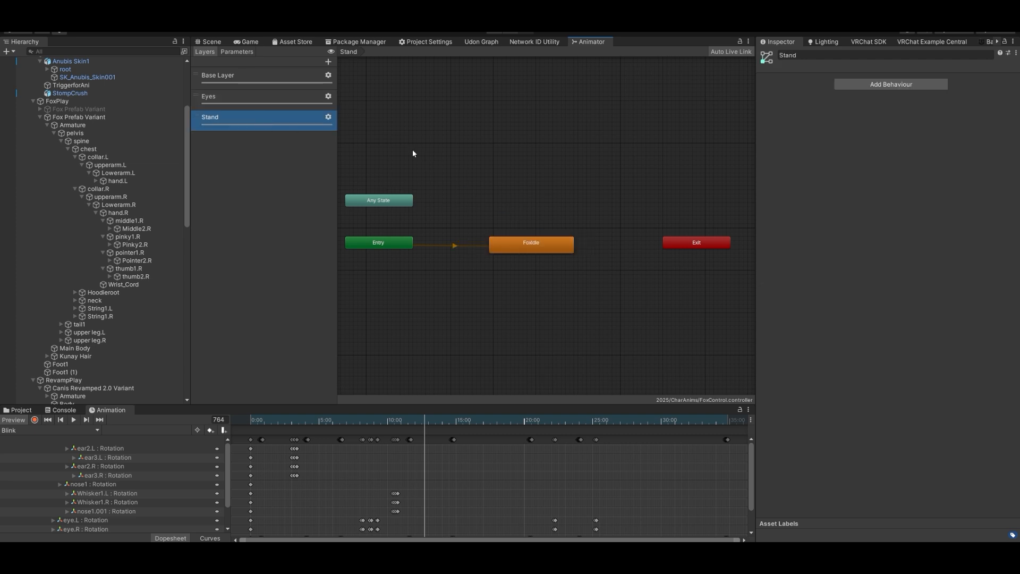
click(530, 247)
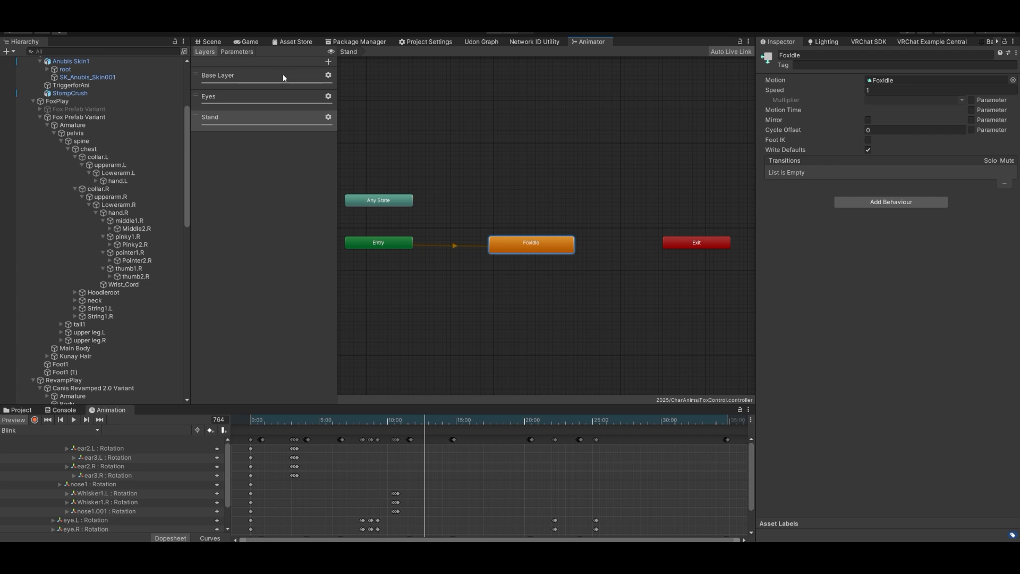
Add a layer named TailWag to the FoxControl animator controller and view its layer settings.
click(328, 62)
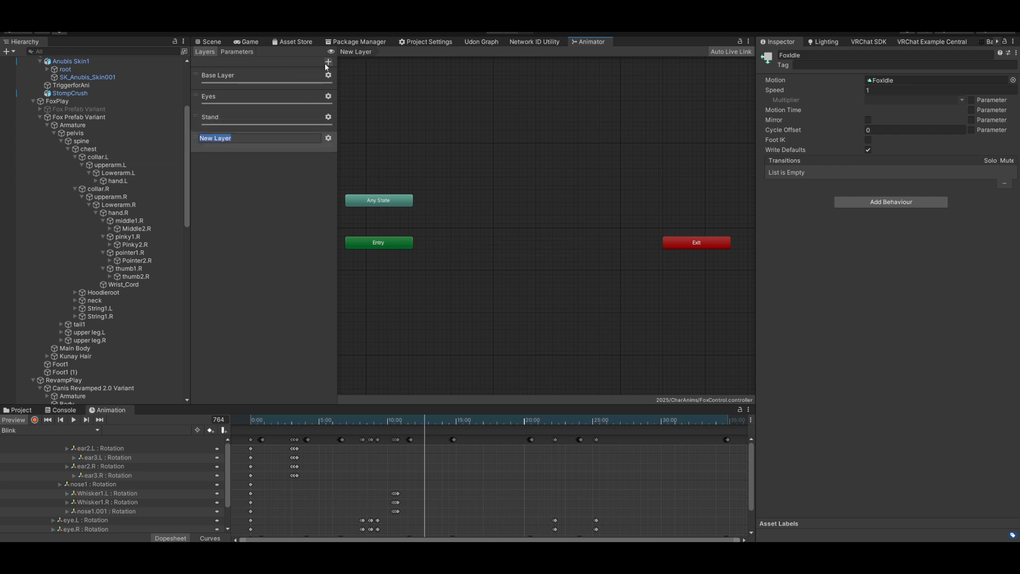
text(TailWag)
key(Return)
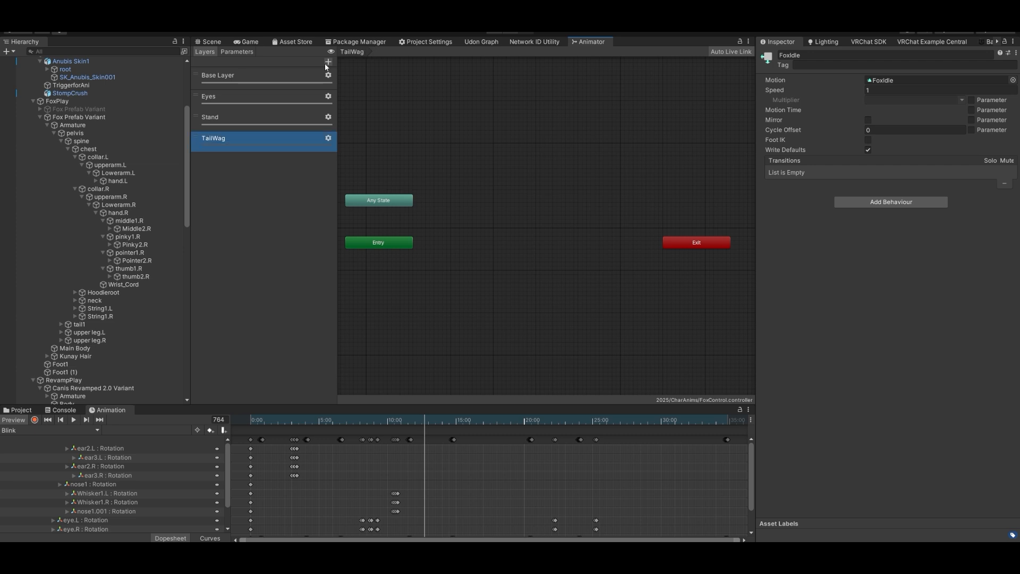
click(328, 138)
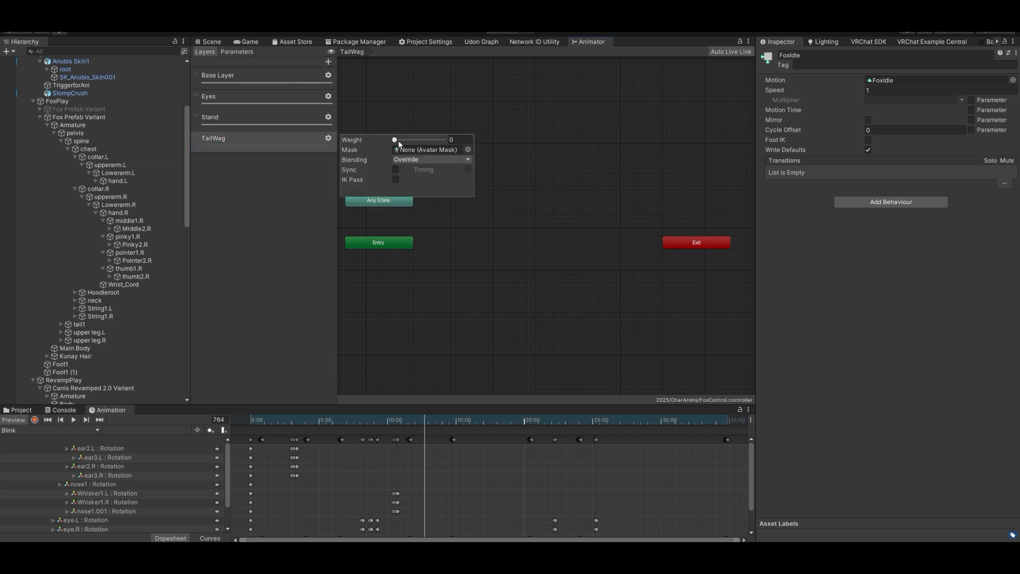
click(213, 52)
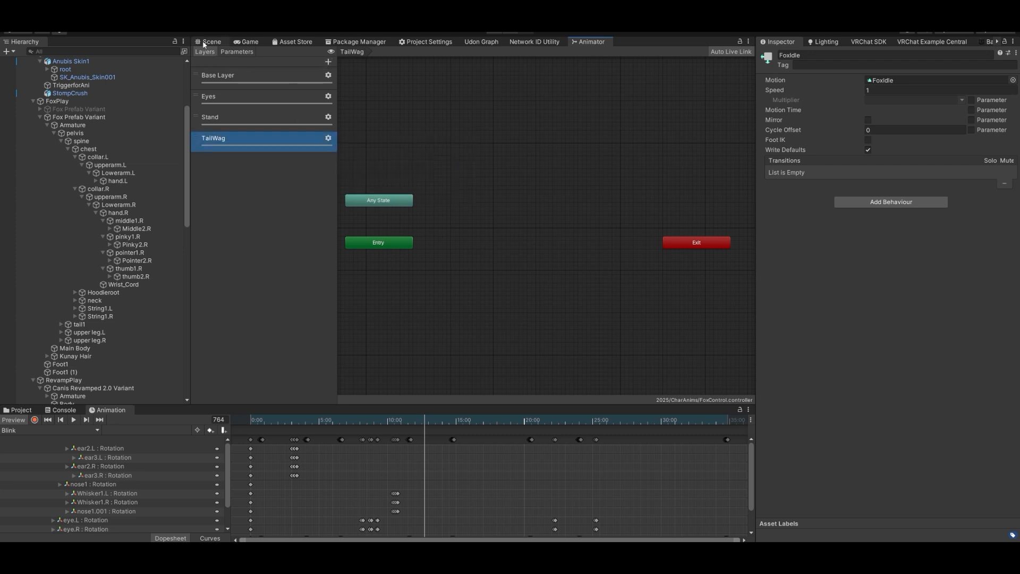
Return to the scene, switch the animation clip to FoxIdle and look over the fox and its tail from several angles.
click(204, 44)
key(w)
right_drag(443, 255, 525, 217)
key(s)
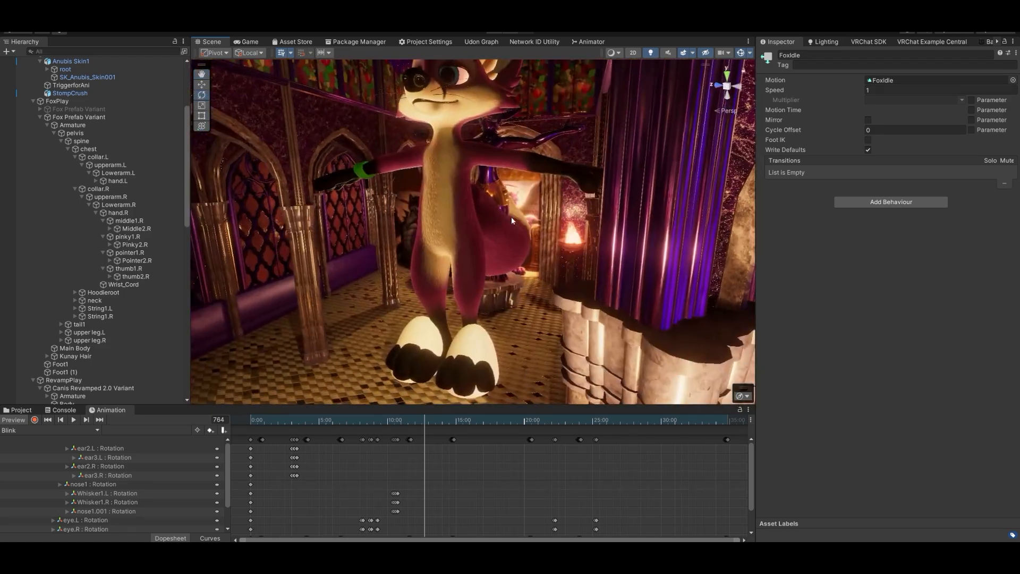
right_drag(468, 177, 339, 348)
click(95, 430)
click(21, 447)
right_drag(334, 348, 352, 330)
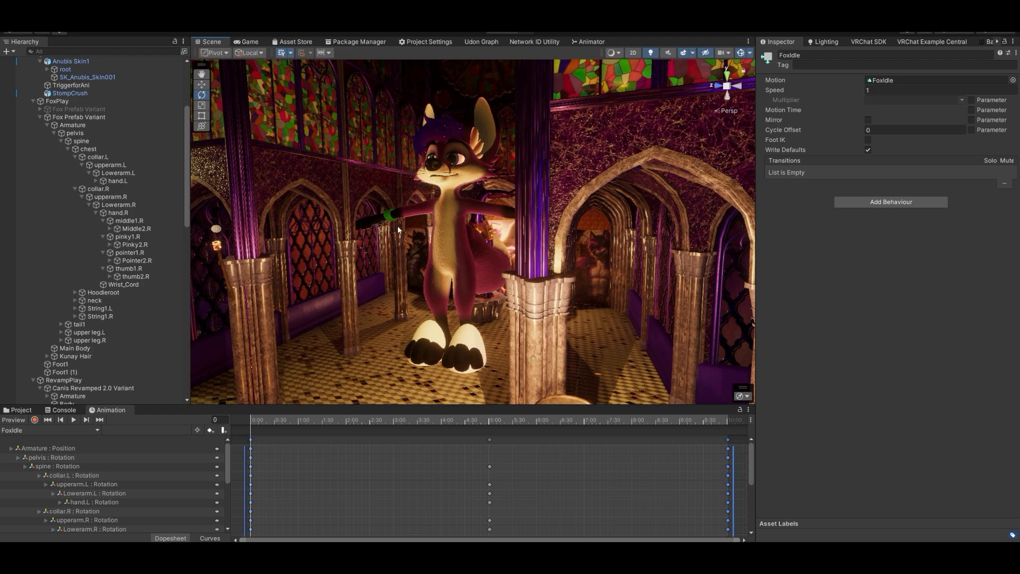
right_drag(397, 226, 434, 232)
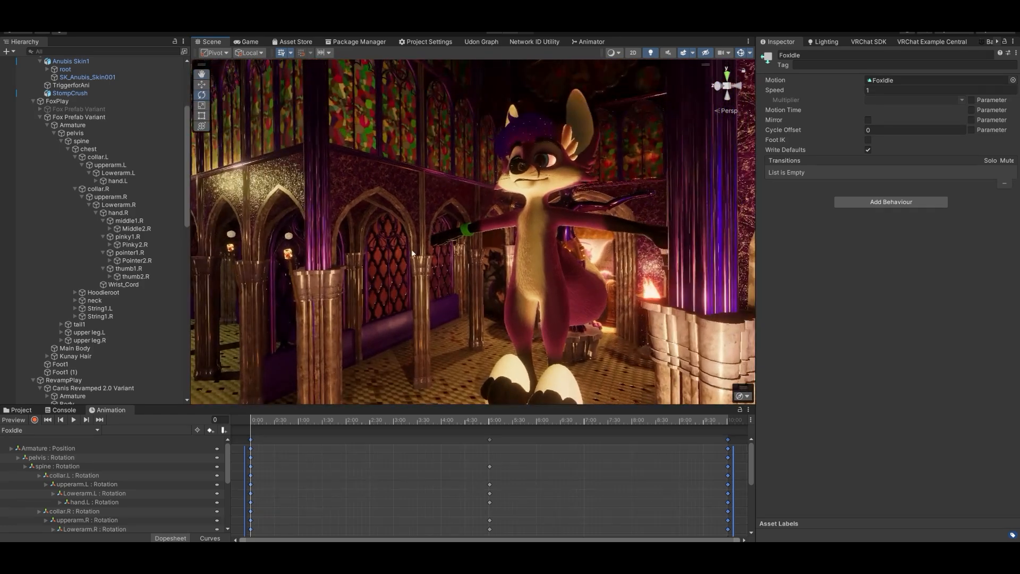
Select Anubis Skin1 on the throne, scrub its AnuT_Idle clip to frame 380 and examine the pose up close and from afar.
right_drag(304, 318, 420, 225)
click(446, 229)
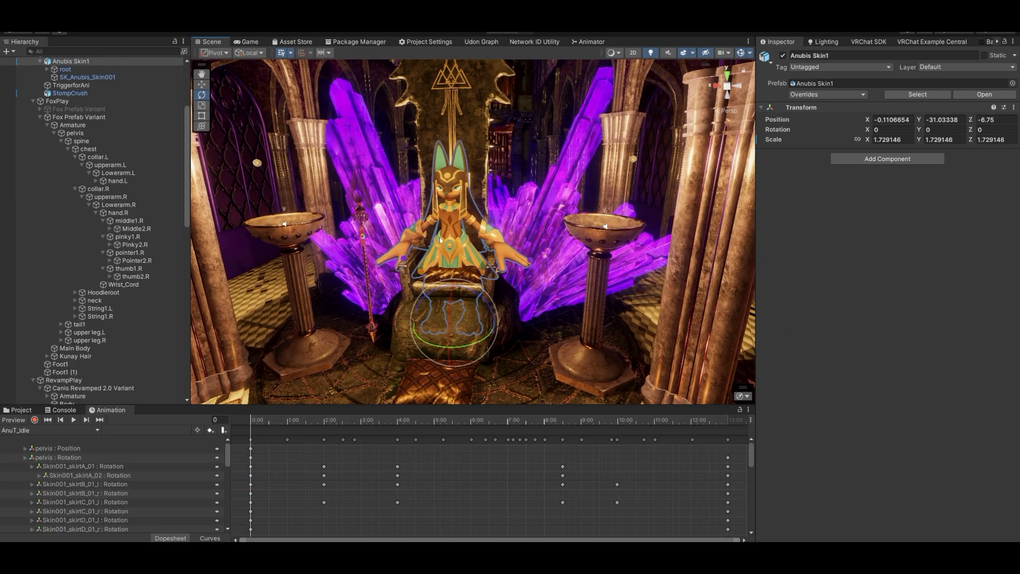
scroll(430, 345, down, 5)
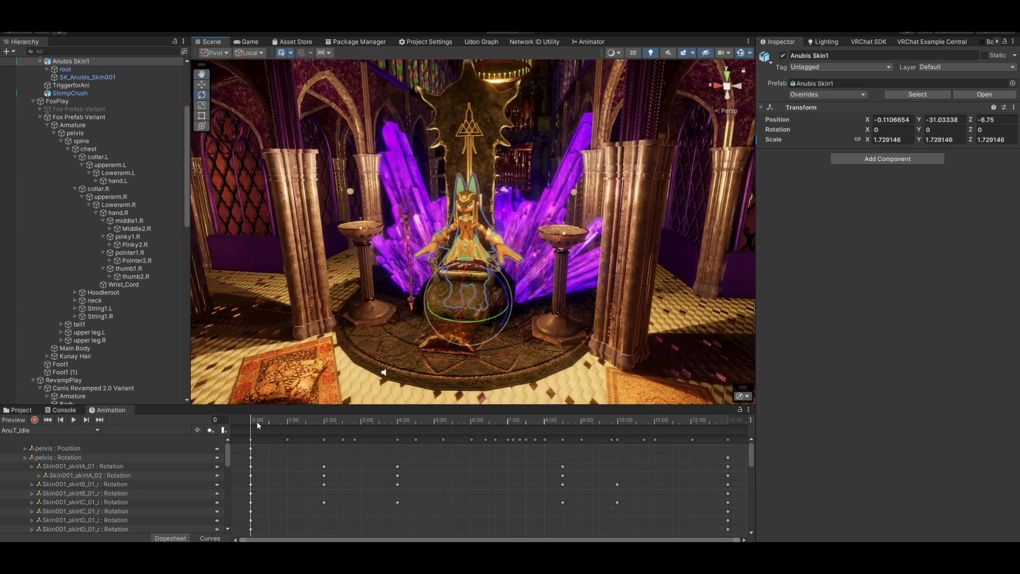
drag(253, 419, 485, 419)
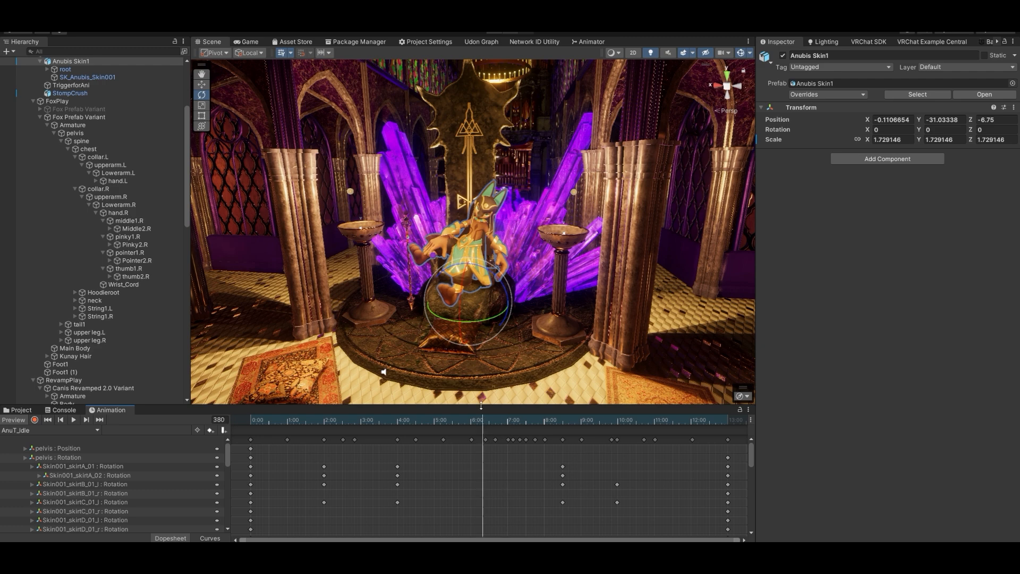
right_drag(470, 223, 328, 223)
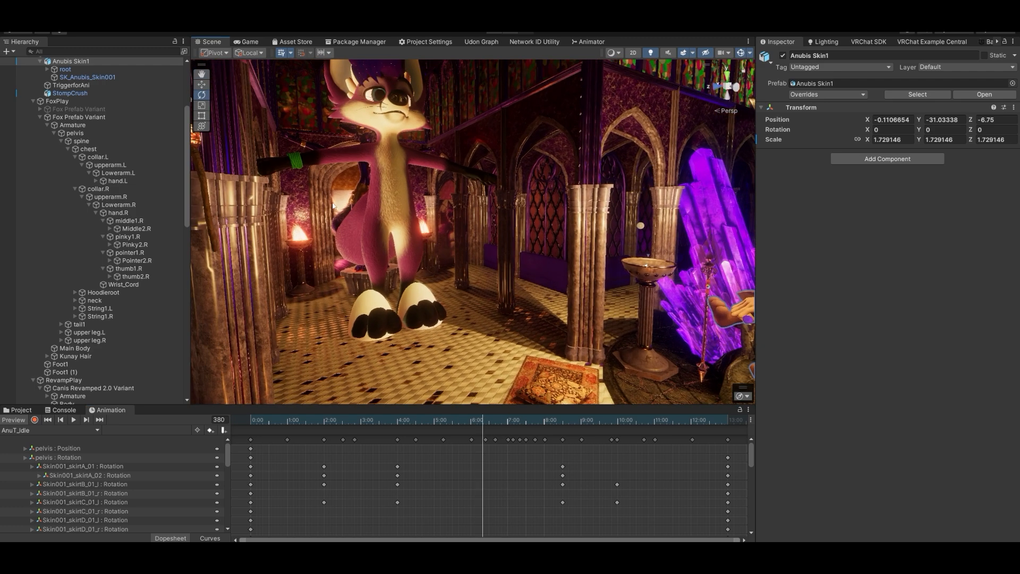
right_drag(518, 249, 582, 239)
scroll(583, 240, down, 2)
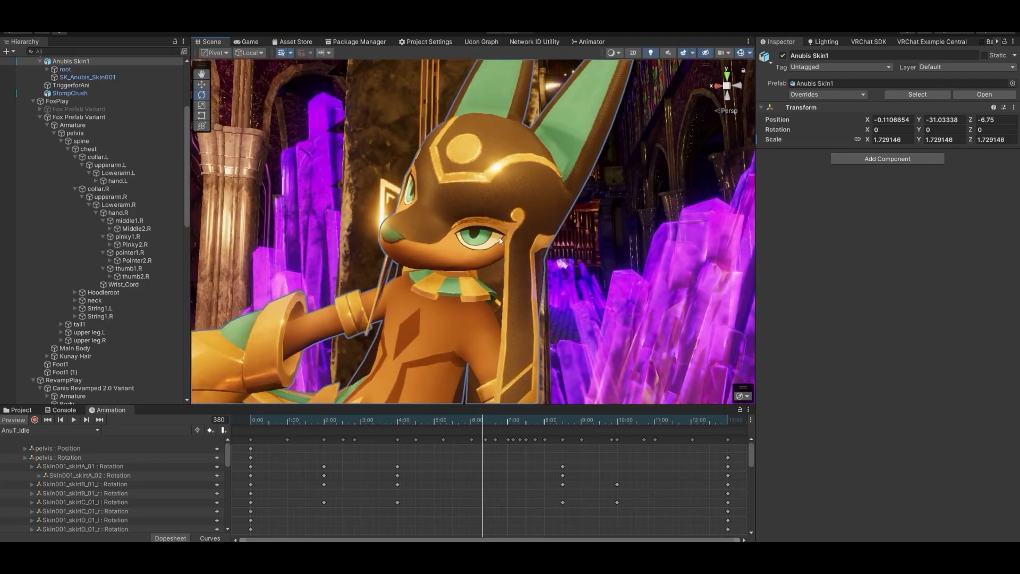
scroll(500, 241, down, 10)
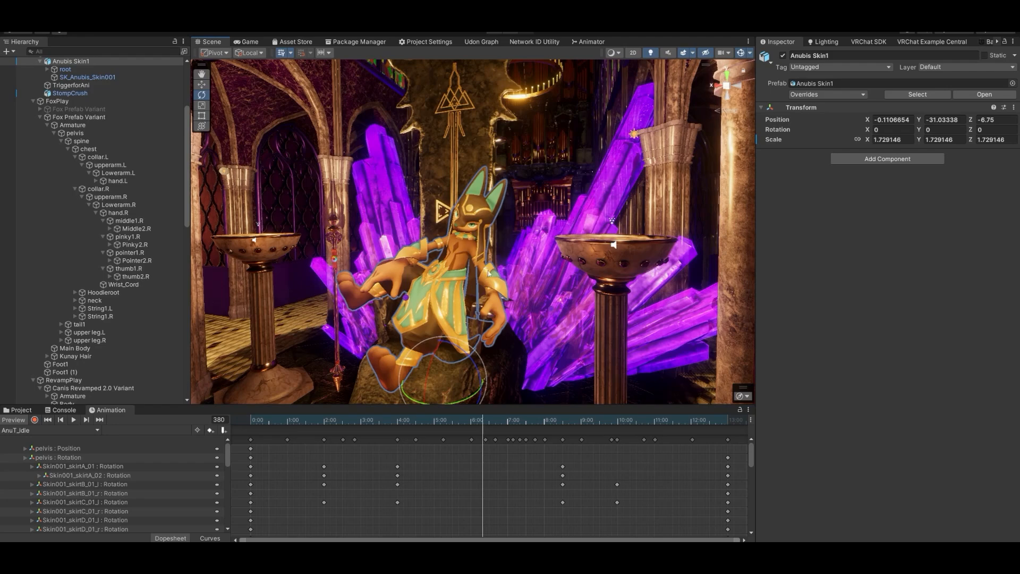
scroll(488, 273, down, 5)
drag(230, 460, 248, 428)
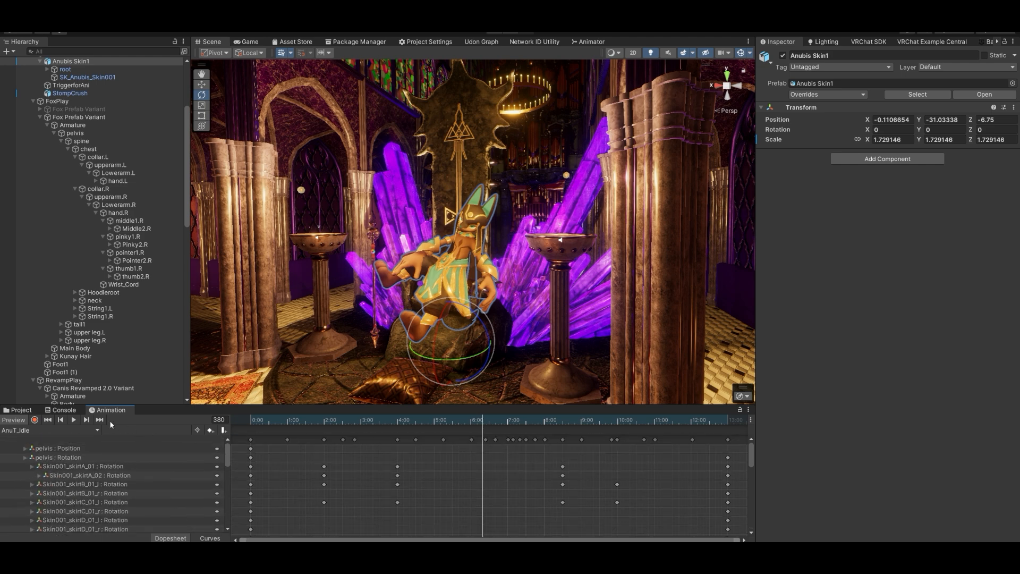
Switch the Anubis character's clip to AnuT_Jump and scrub it to frame 250, following the jump across the hall.
click(44, 430)
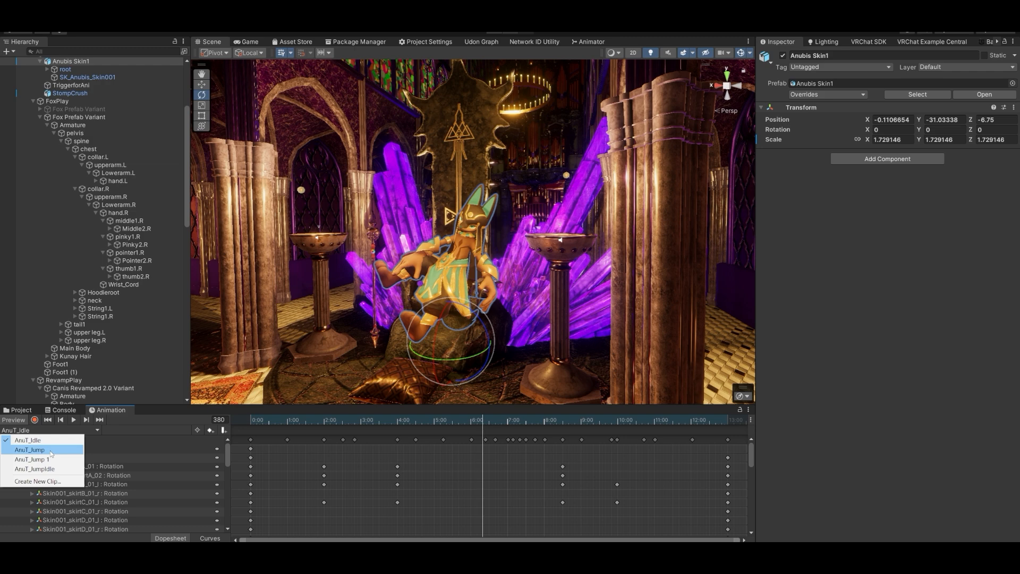
click(30, 449)
drag(250, 426, 367, 461)
right_drag(417, 316, 192, 277)
key(s)
drag(373, 422, 622, 434)
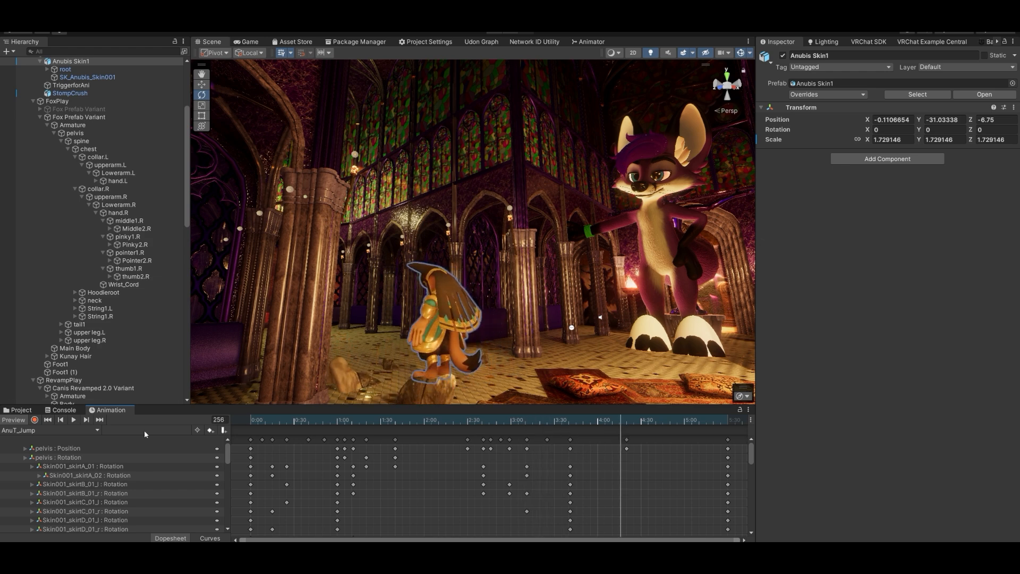
Switch the clip to AnuT_Jump 1 and scrub it to frame 90 and on to frame 155, viewing the return jump to the throne.
click(78, 430)
click(60, 460)
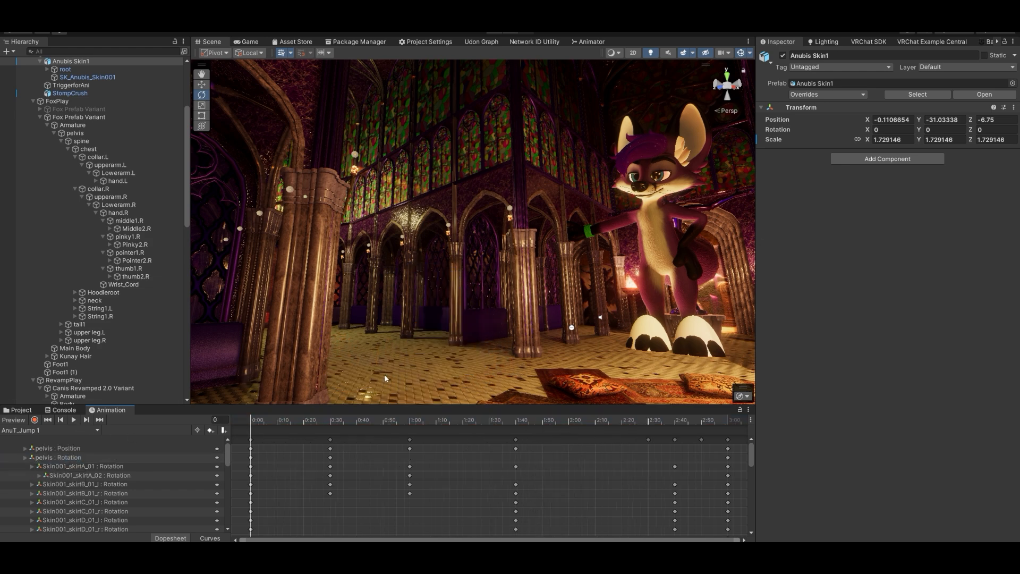
drag(260, 423, 489, 462)
right_drag(484, 292, 612, 291)
alt+drag(642, 293, 408, 359)
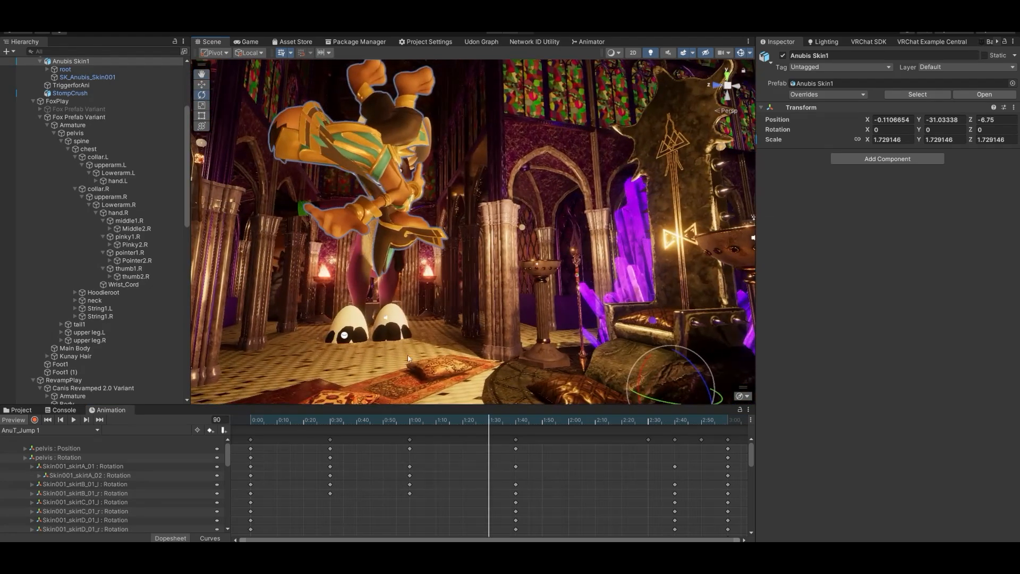
drag(493, 421, 662, 456)
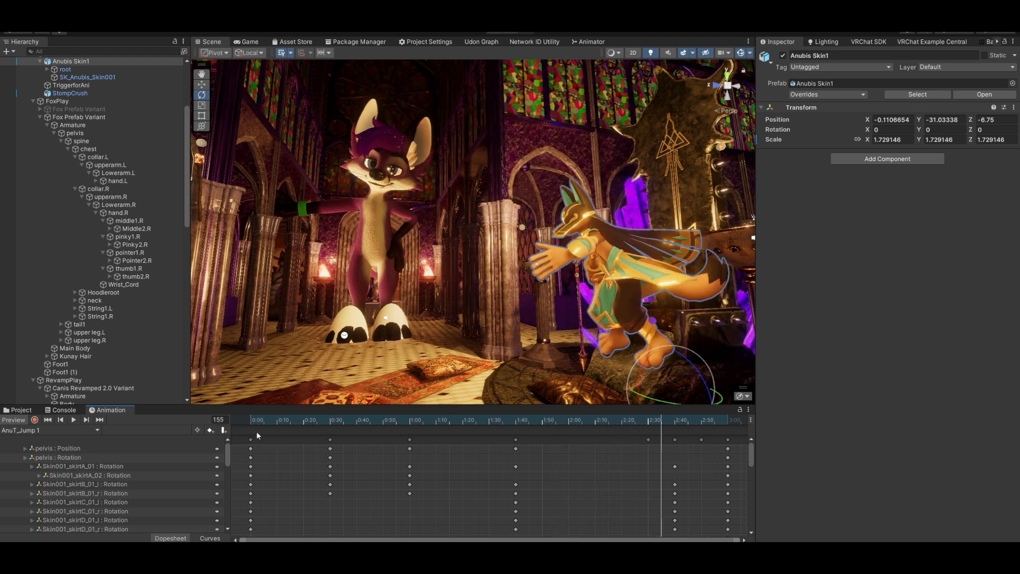
Return to the AnuT_Jump clip, scrub it to frame 67, enable keyframe recording and view Anubis Skin1 close up.
click(53, 429)
click(22, 446)
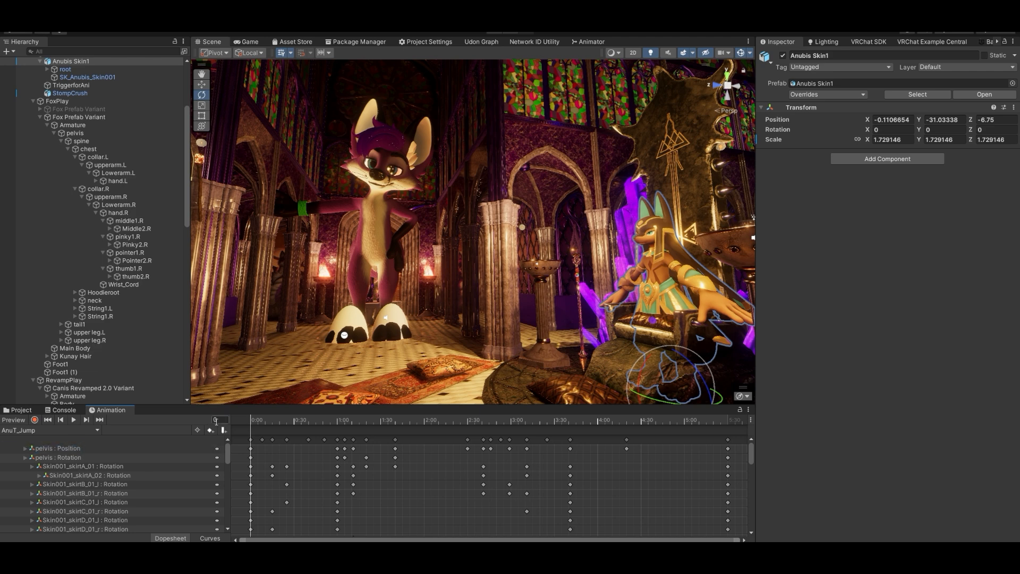
click(253, 422)
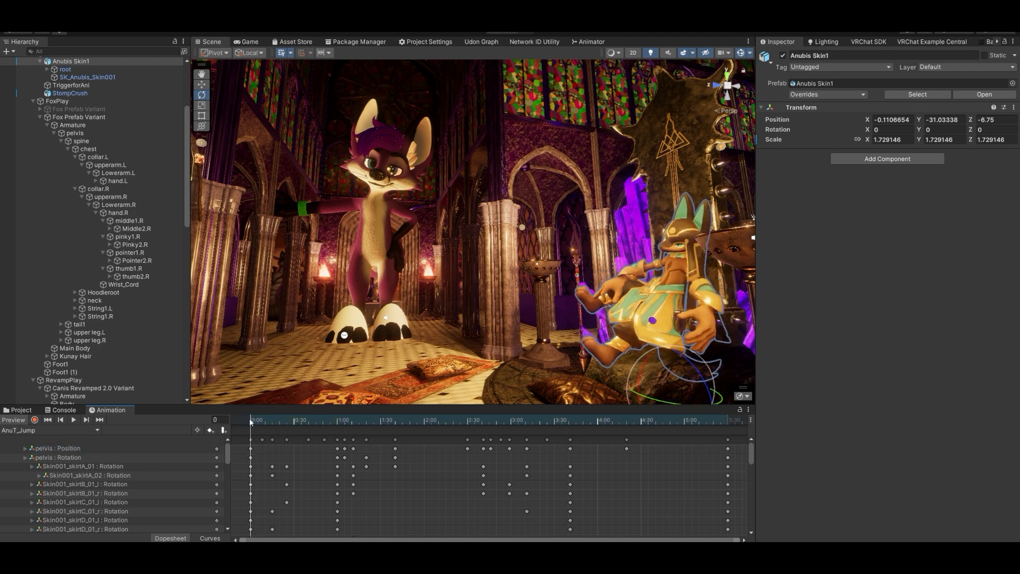
drag(251, 421, 349, 453)
click(35, 419)
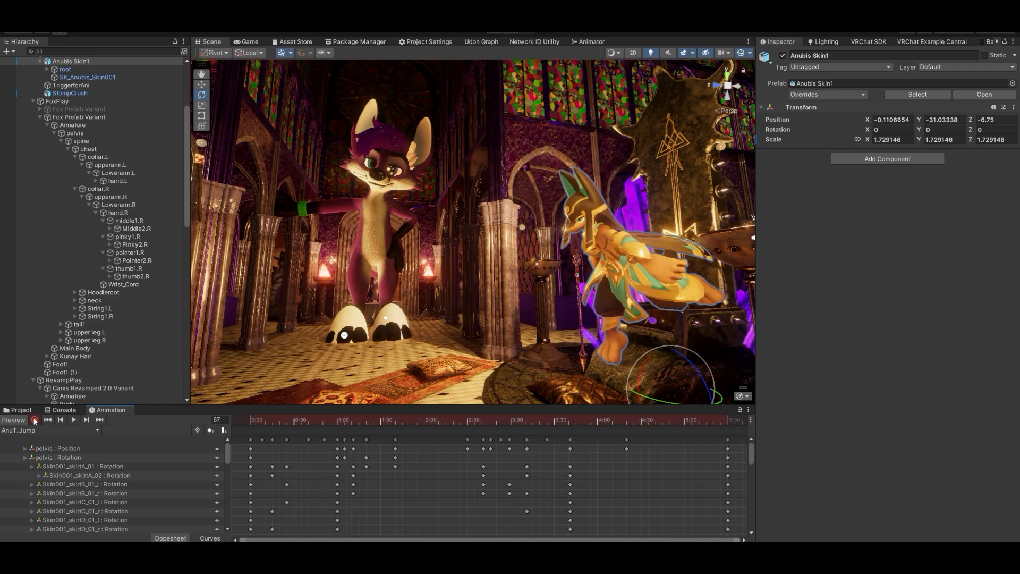
key(f)
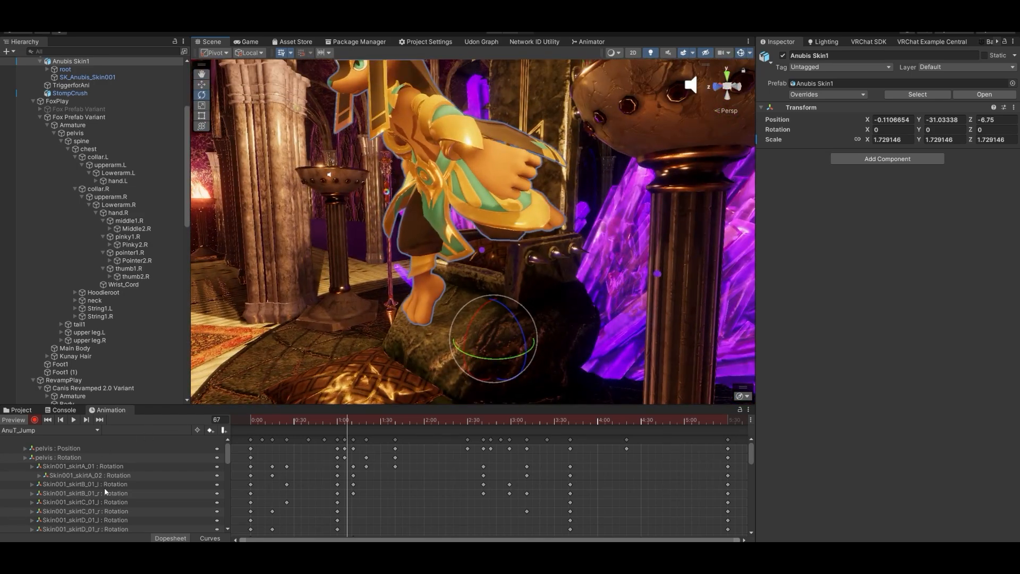
Find the foot_r rotation track in AnuT_Jump, select it and examine the foot and its rotation gizmo from the front.
scroll(106, 493, down, 6)
scroll(112, 495, down, 10)
scroll(113, 496, up, 8)
scroll(113, 499, up, 3)
scroll(112, 496, down, 10)
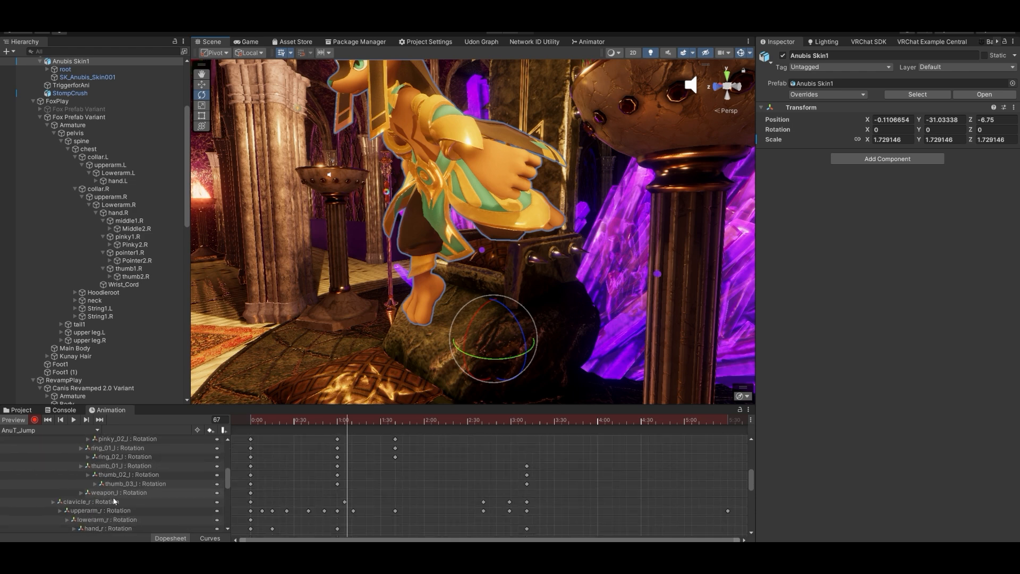
click(96, 490)
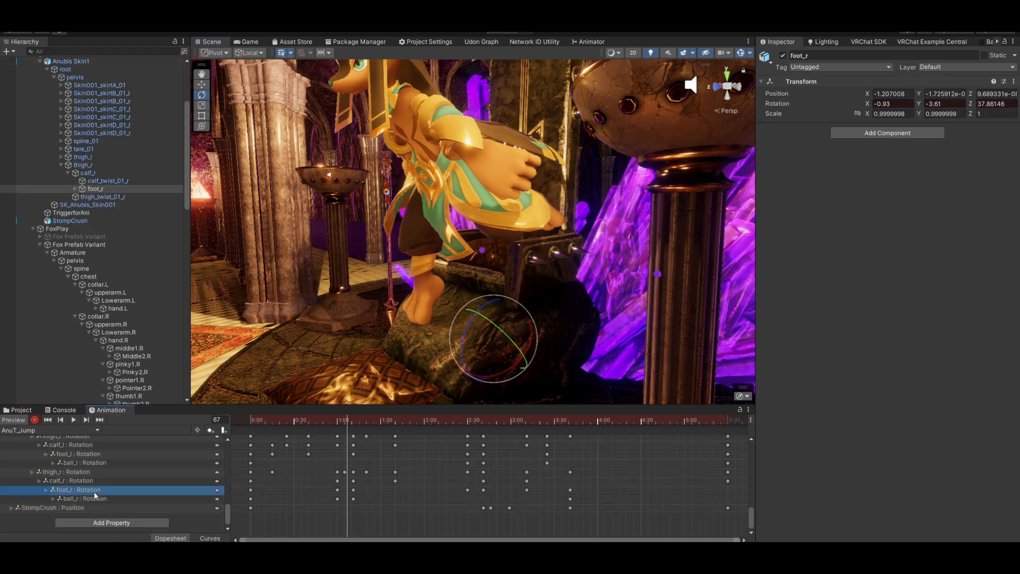
scroll(110, 264, up, 4)
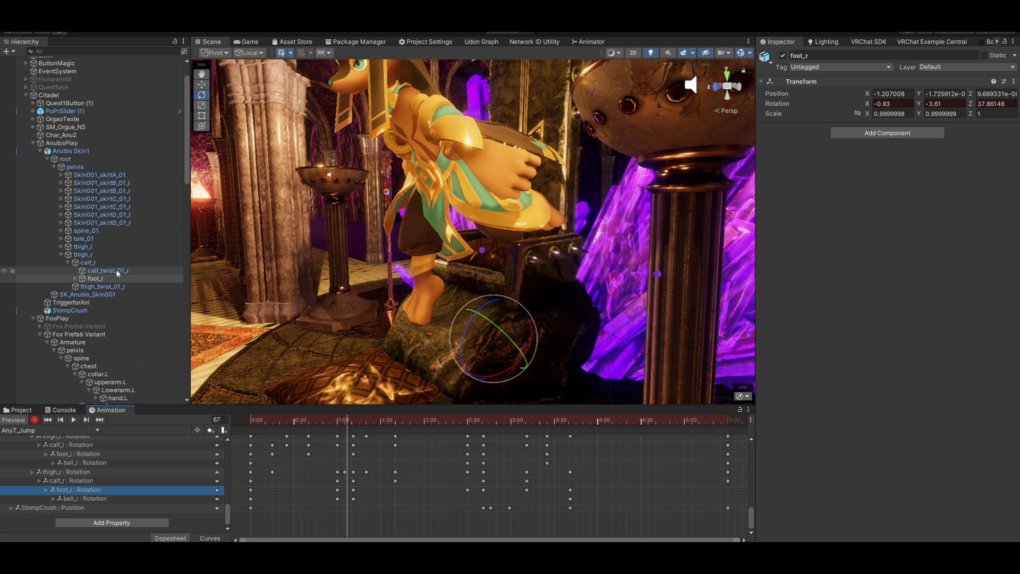
alt+drag(340, 273, 482, 279)
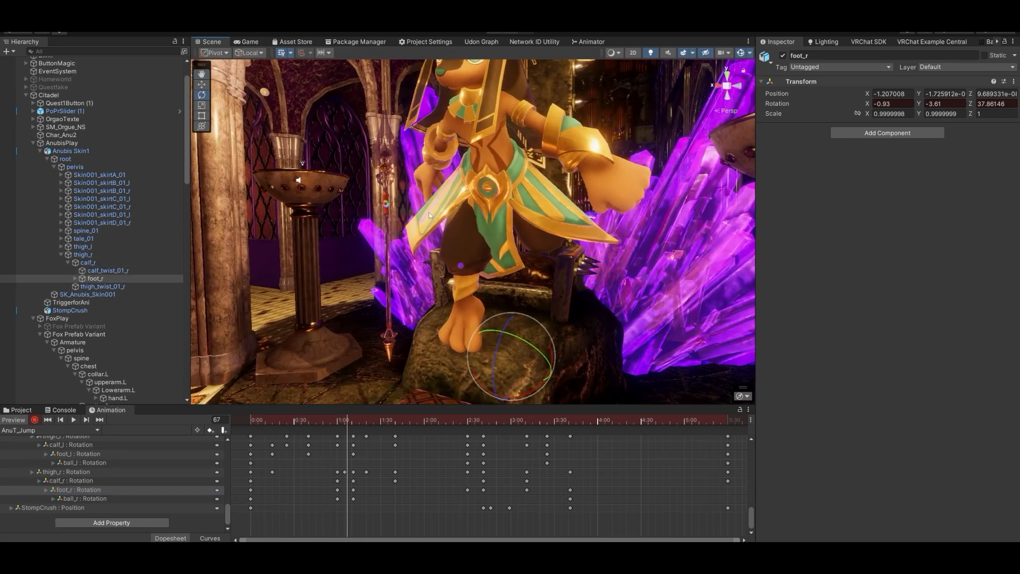
scroll(422, 210, up, 2)
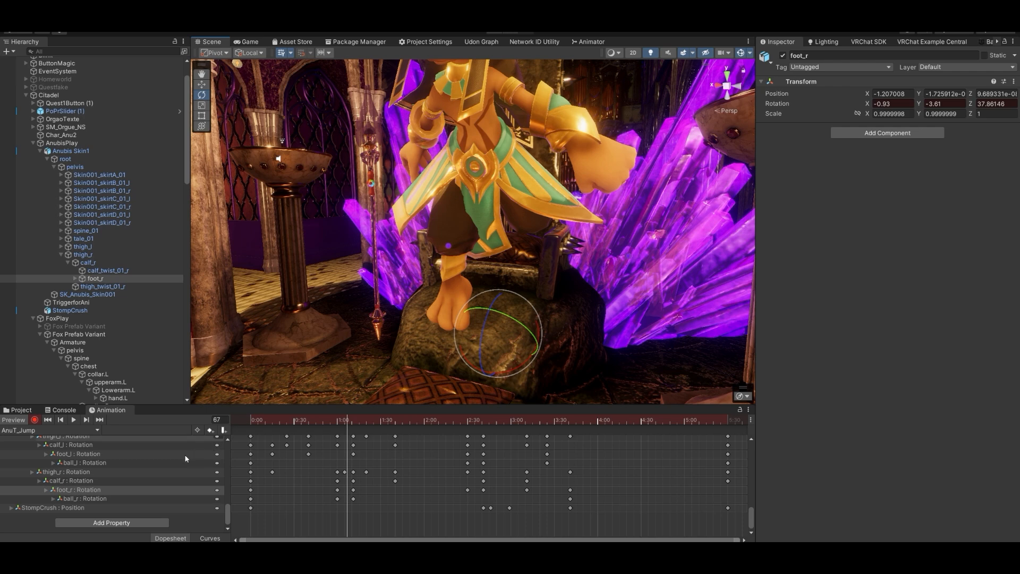
Select the calf_twist_01_r and foot_r bones and compare their rotation gizmos with the right foot's position.
click(103, 281)
right_drag(467, 285, 374, 299)
click(118, 271)
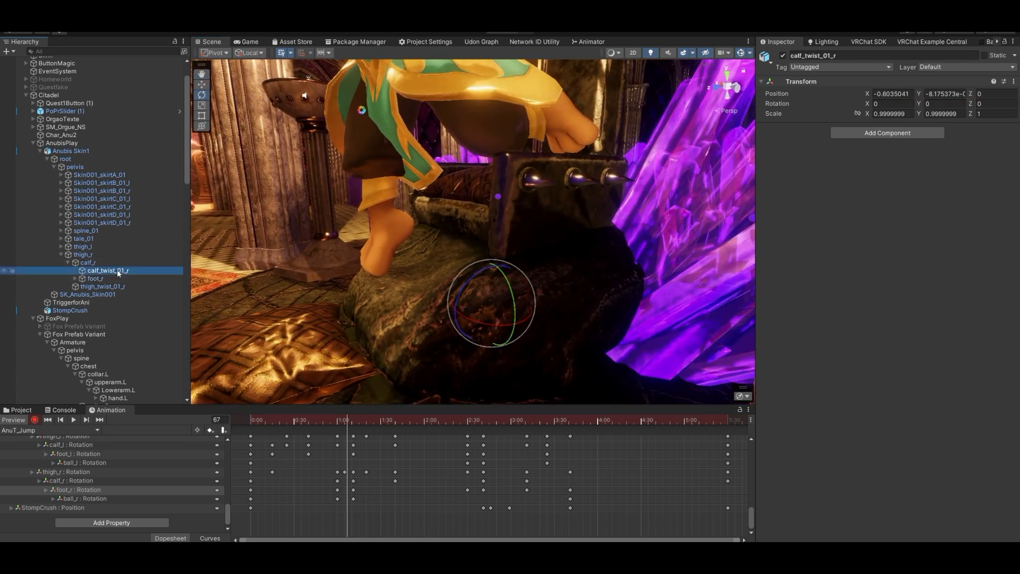
click(118, 278)
right_drag(403, 233, 426, 195)
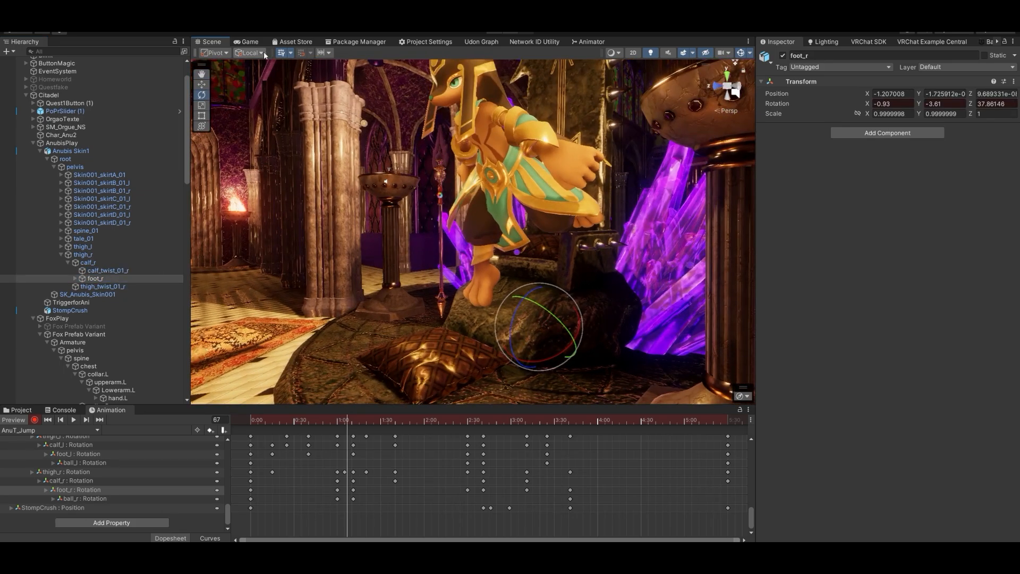
Switch the transform handle position to Center and back to Pivot.
click(214, 52)
click(216, 62)
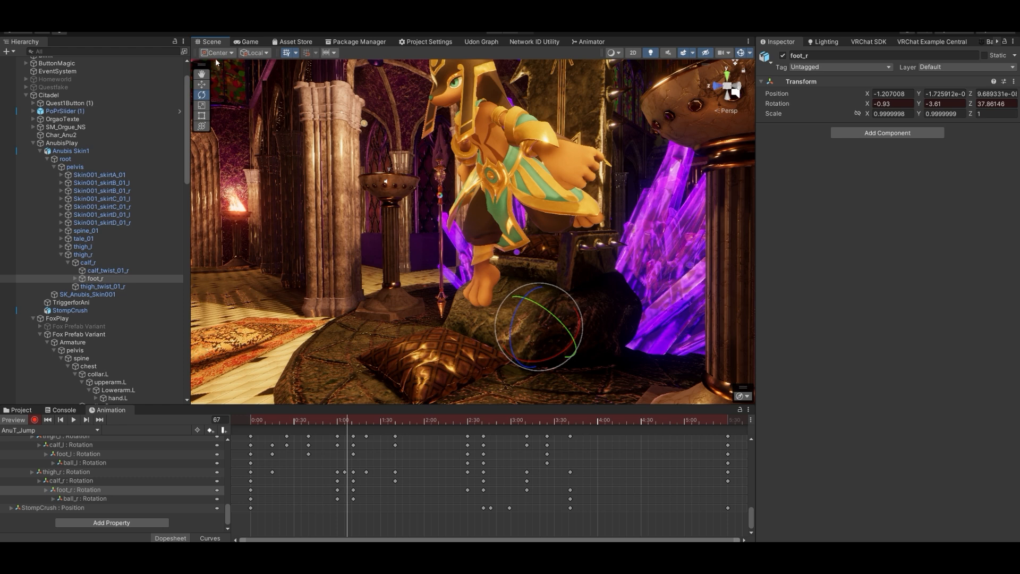
click(219, 73)
Check the gizmos of the thigh_r, root and skirt bones one after another, and turn off the animation preview.
click(82, 254)
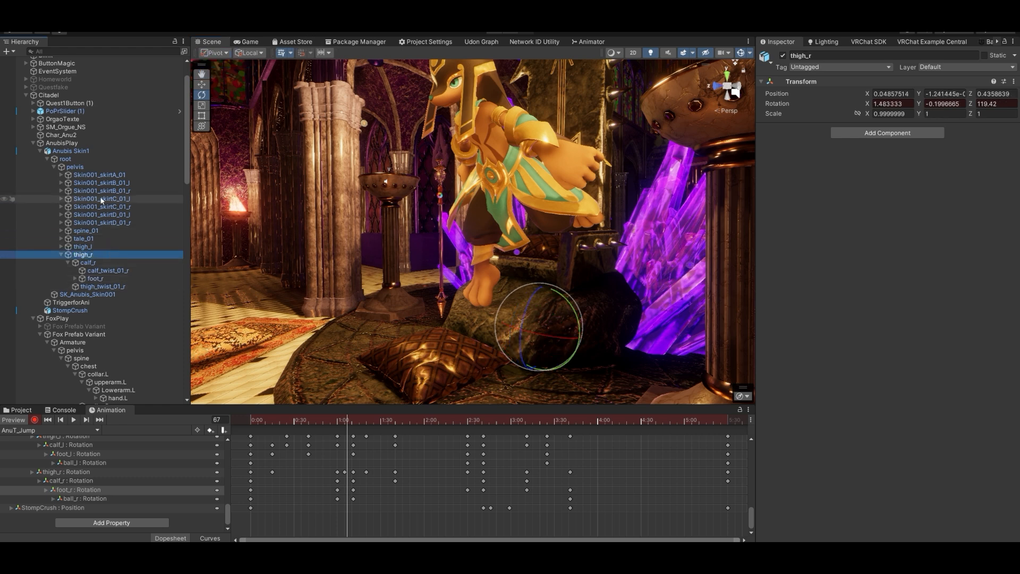
click(74, 152)
click(76, 158)
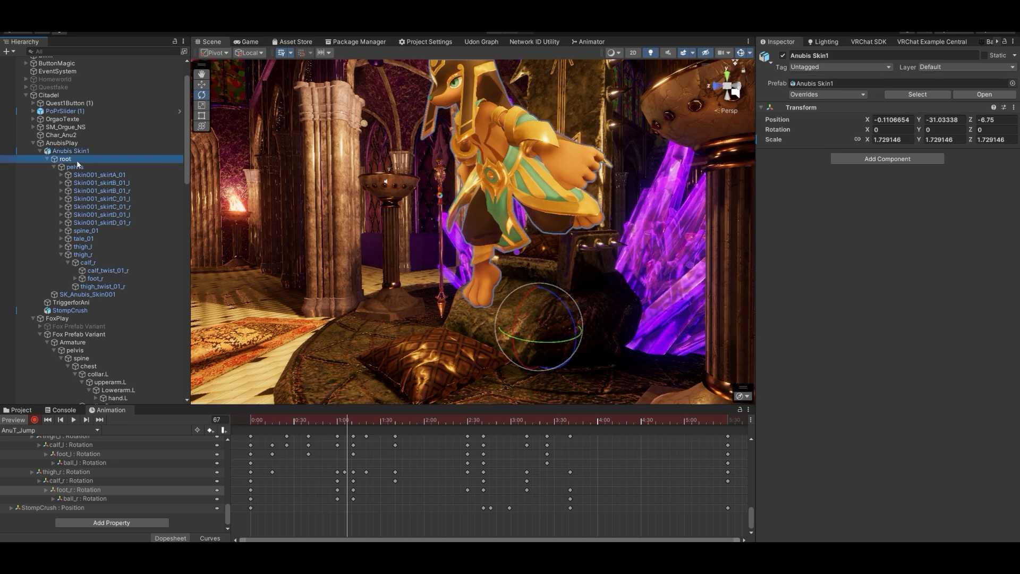
click(86, 175)
click(95, 182)
click(97, 190)
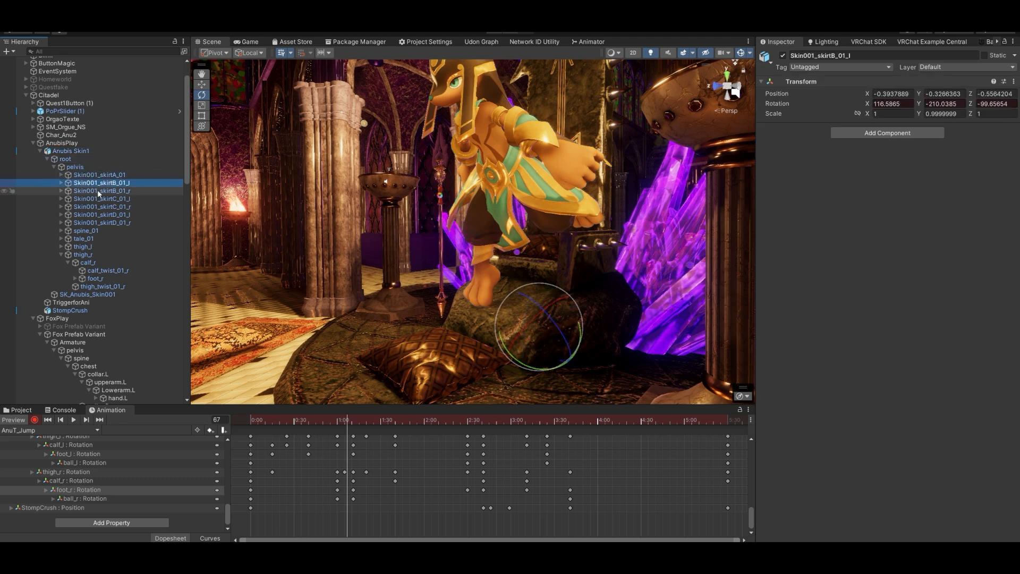
click(97, 199)
click(19, 421)
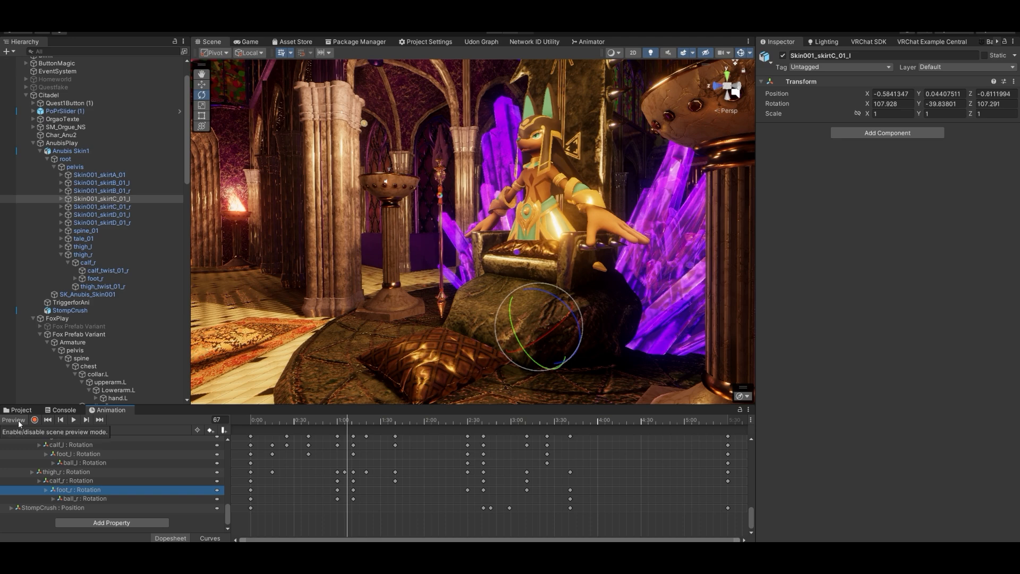
alt+drag(444, 250, 584, 261)
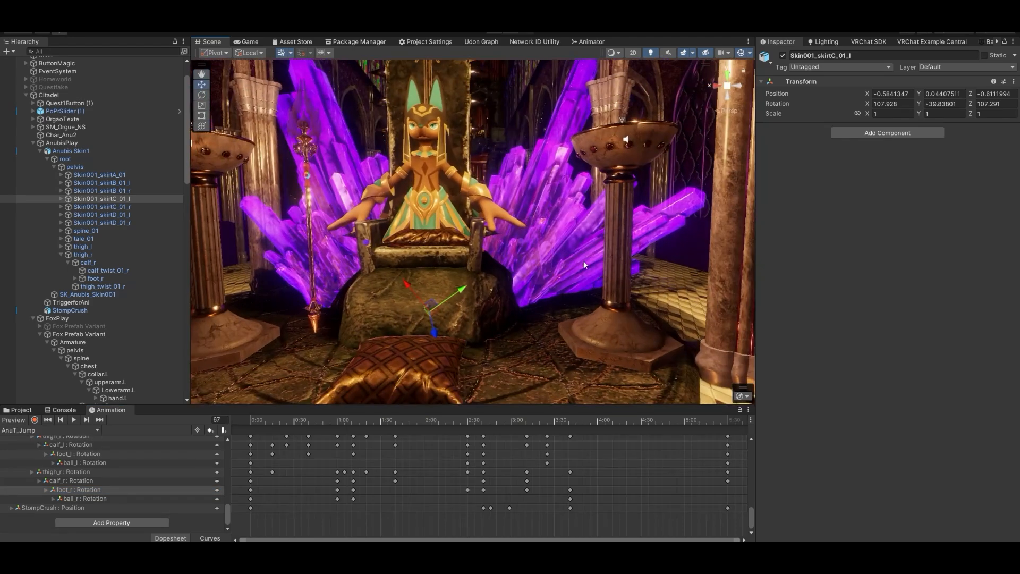
Try the handle position as Center and Pivot and the orientation as Global and Local, ending on Pivot and Local.
click(224, 53)
click(220, 64)
click(218, 54)
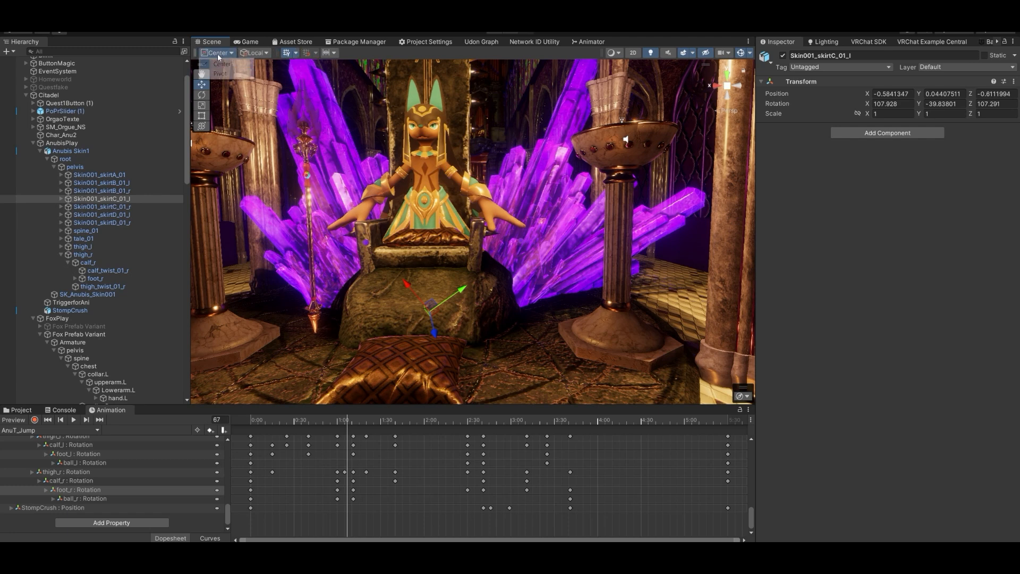
click(219, 74)
click(252, 53)
click(256, 73)
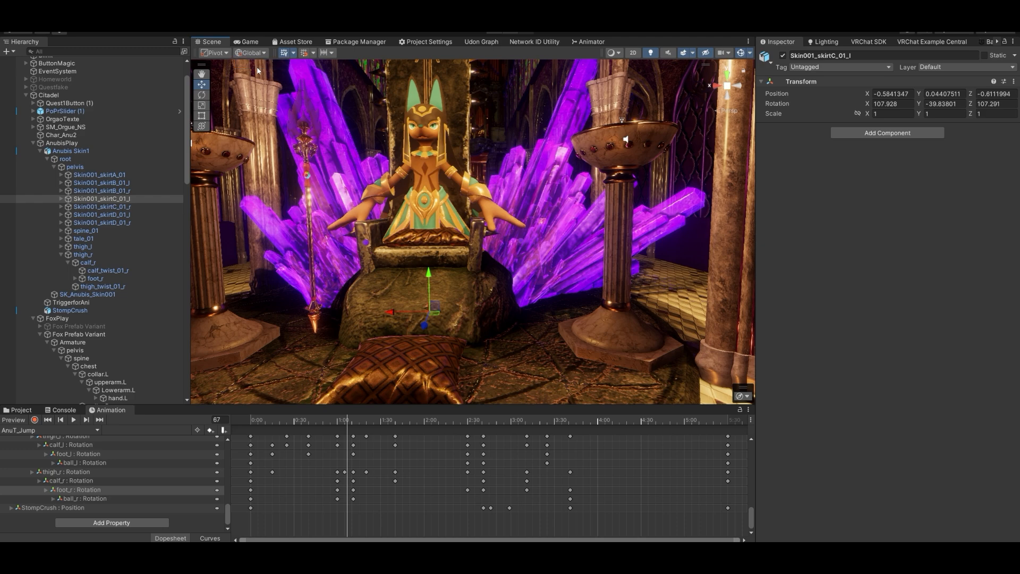
click(258, 56)
click(258, 64)
click(256, 54)
click(257, 73)
Step through the Anubis hierarchy from Anubis Skin1 over pelvis and the skirt bones to spine_01, checking each bone's gizmo.
right_drag(476, 154, 382, 148)
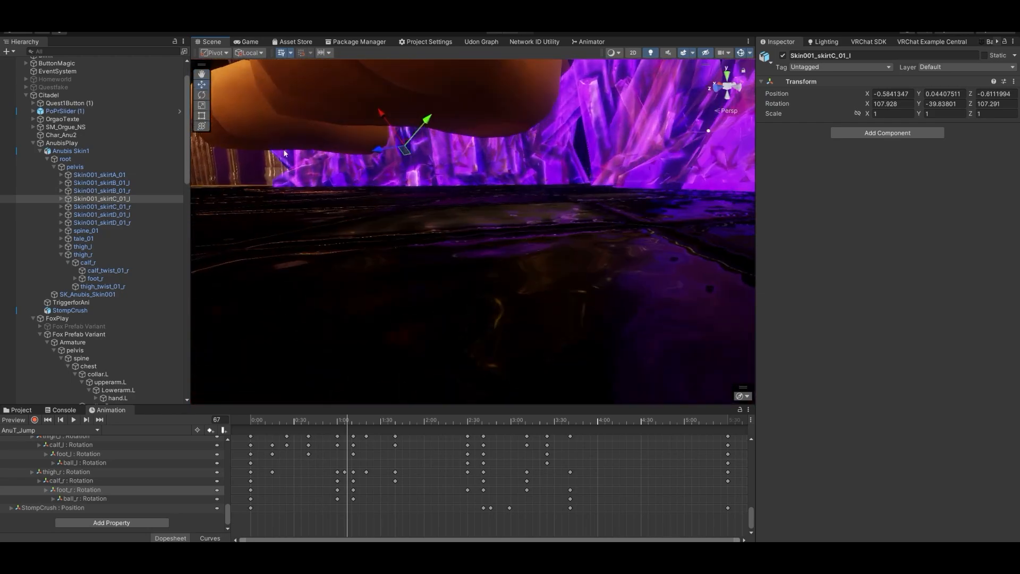
click(80, 159)
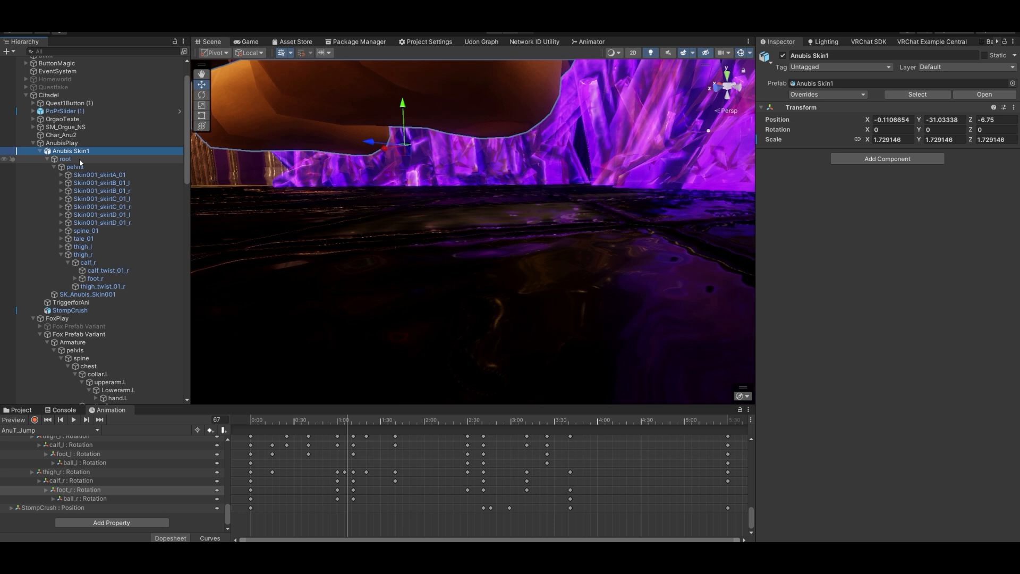
click(84, 166)
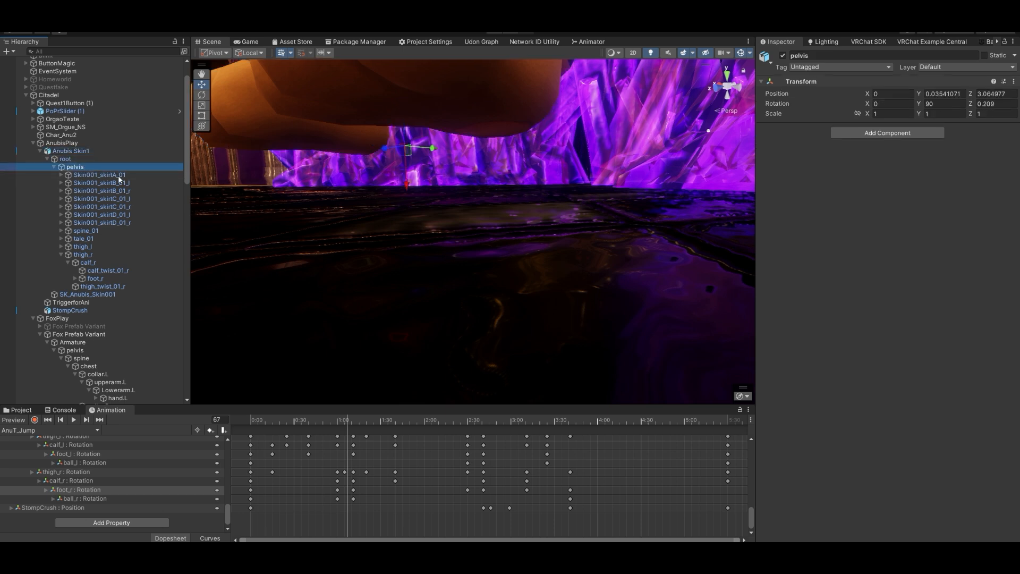
key(Down)
key(Down)
key(Down)
key(Down)
key(Down)
key(Down)
key(Down)
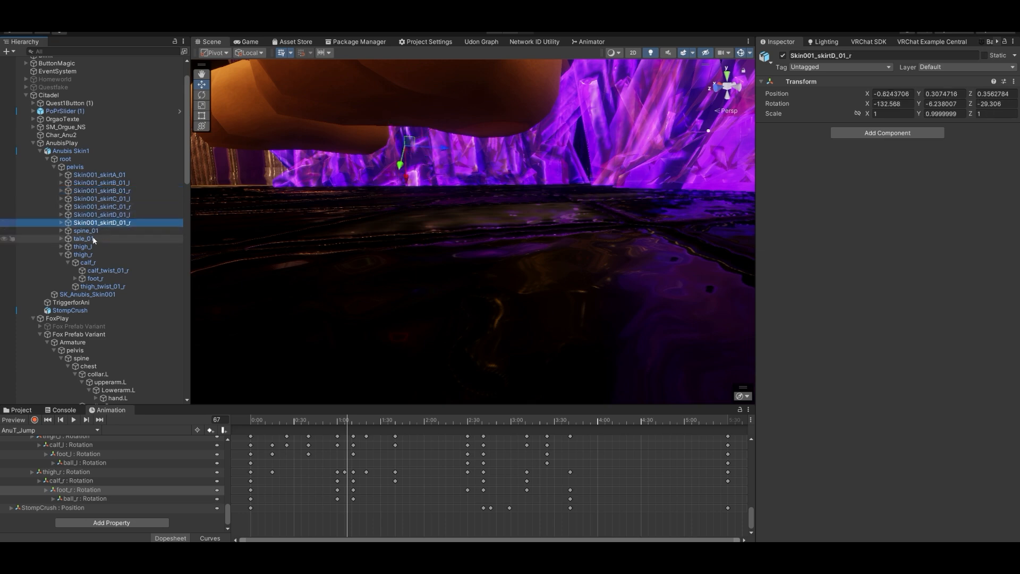
click(100, 231)
Scrub AnuT_Jump to frame 56 and view the pose with spine_01 selected.
right_drag(382, 134, 411, 163)
drag(257, 421, 333, 378)
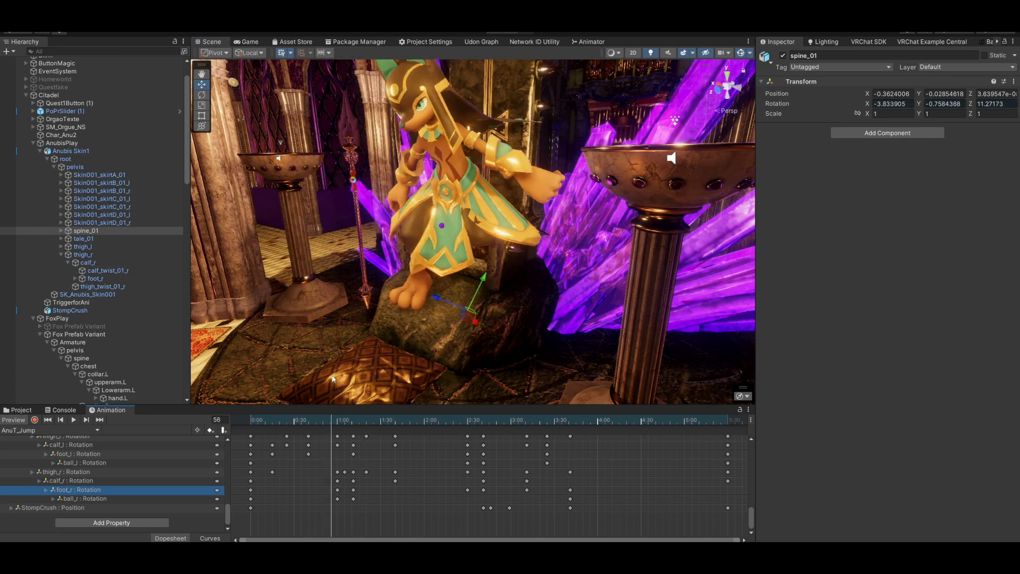
click(751, 52)
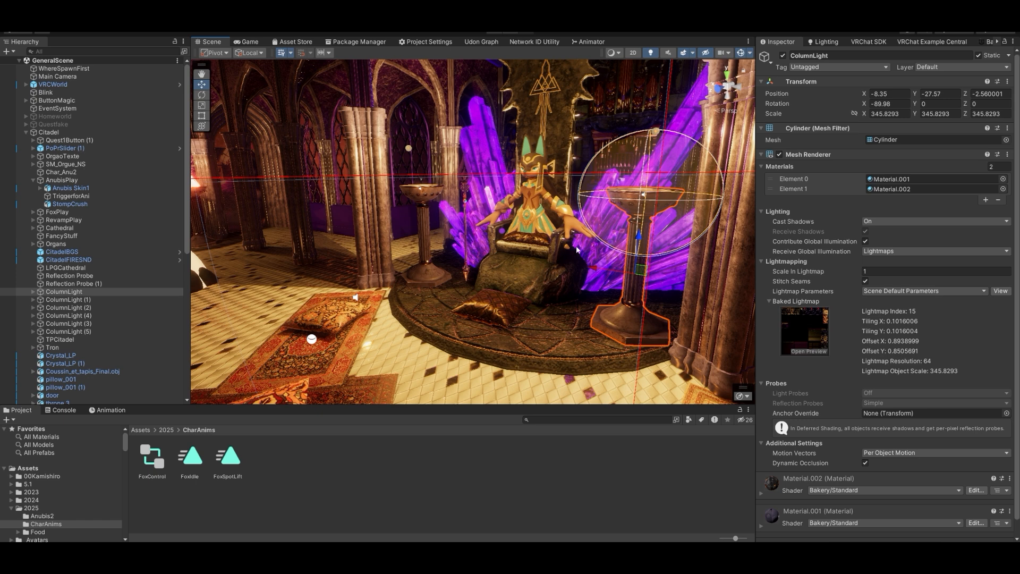
Select ColumnLight (1), the floor pillow and Anubis Skin1 in turn, and examine pillow_001 (1) close up.
click(424, 208)
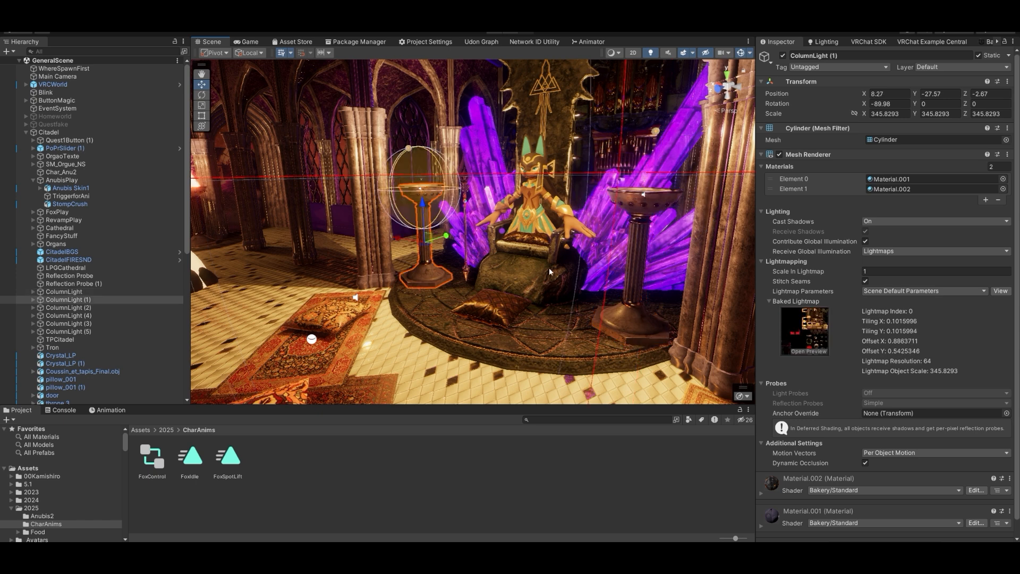
click(497, 316)
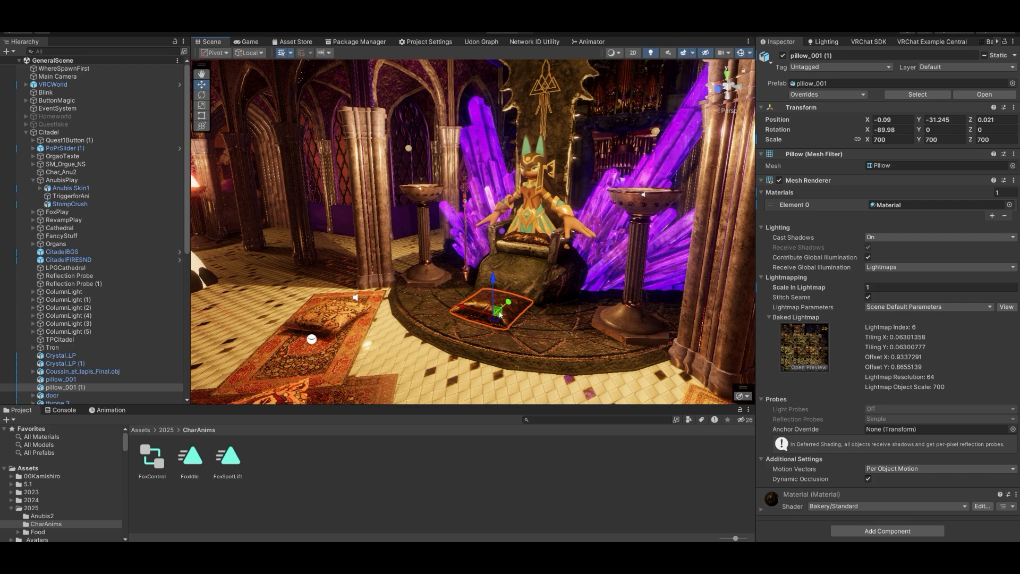
right_drag(522, 329, 525, 308)
click(543, 232)
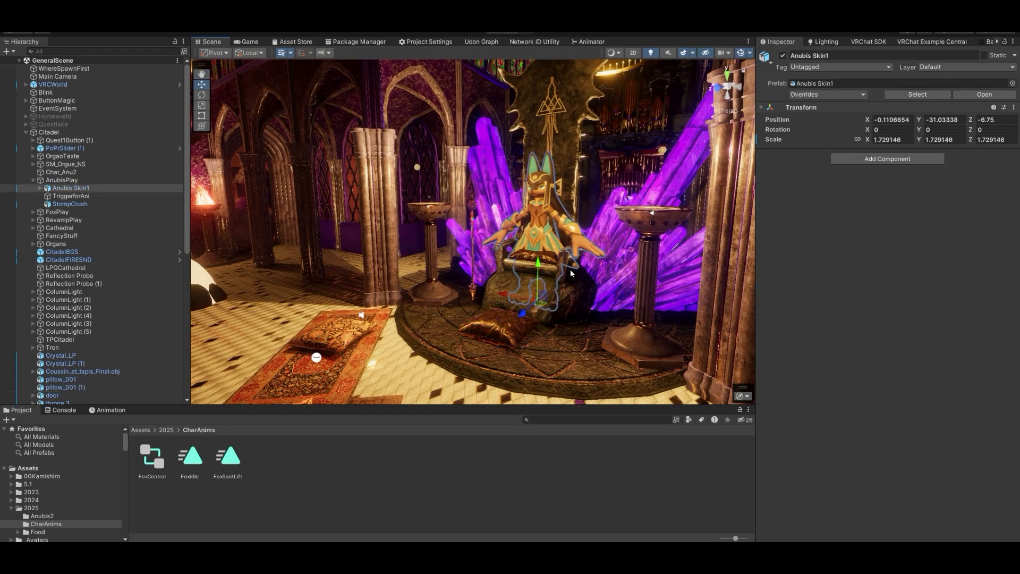
click(504, 332)
scroll(504, 332, up, 5)
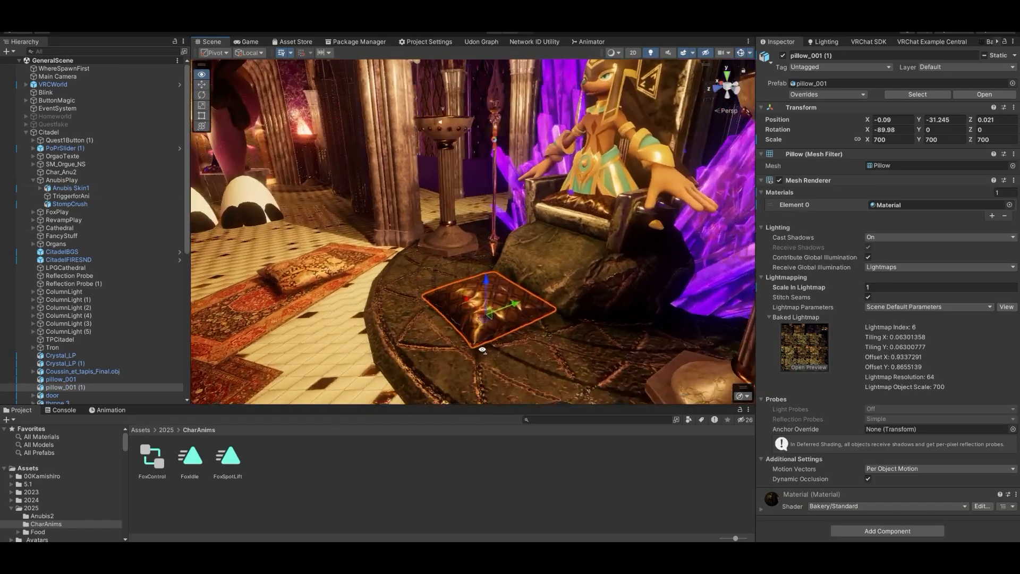
right_drag(486, 349, 495, 333)
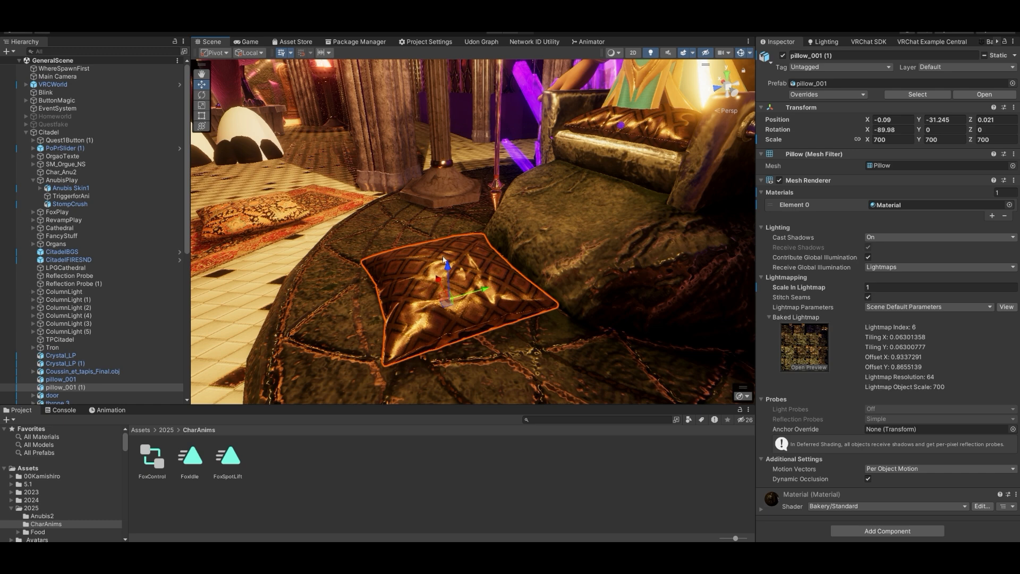
Open the scene view's gizmo options and look through the list of gizmo types.
alt+drag(646, 160, 750, 79)
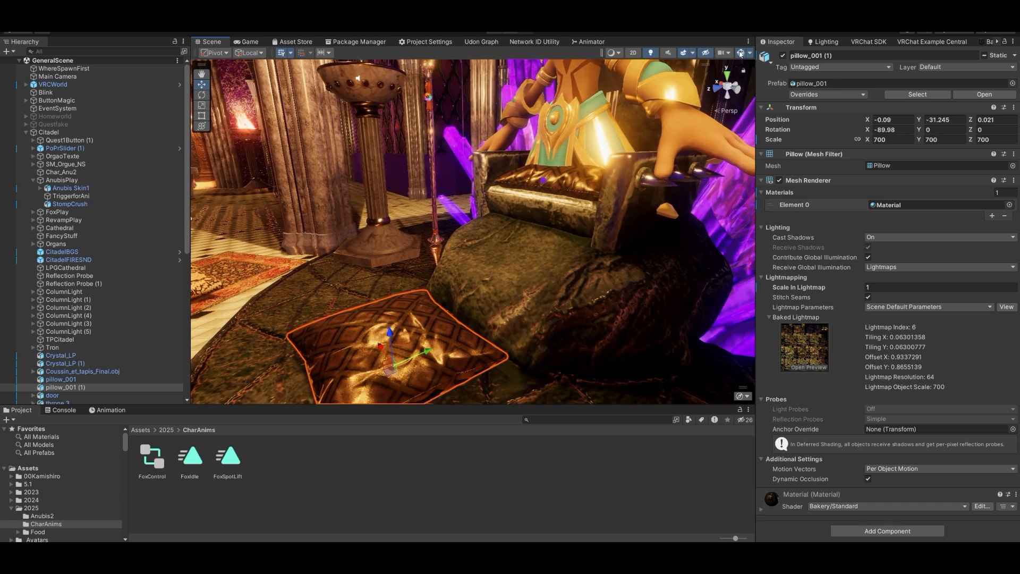
click(742, 54)
click(750, 53)
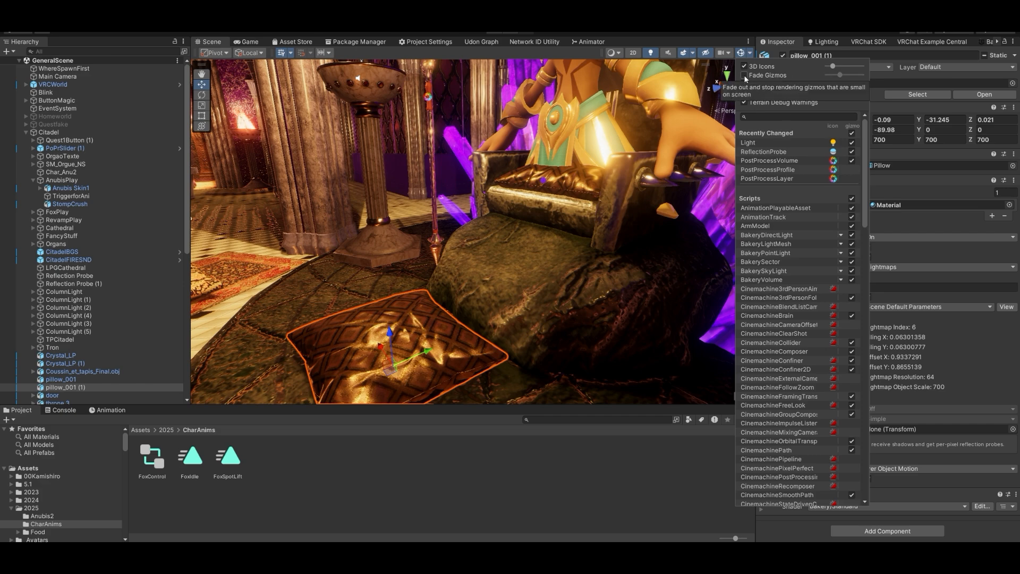
scroll(799, 329, down, 10)
scroll(802, 332, up, 12)
scroll(806, 324, up, 1)
Fly through the hall to examine the brazier, columns, carpets and giant feet, returning to the Anubis throne.
right_drag(671, 297, 406, 187)
key(w)
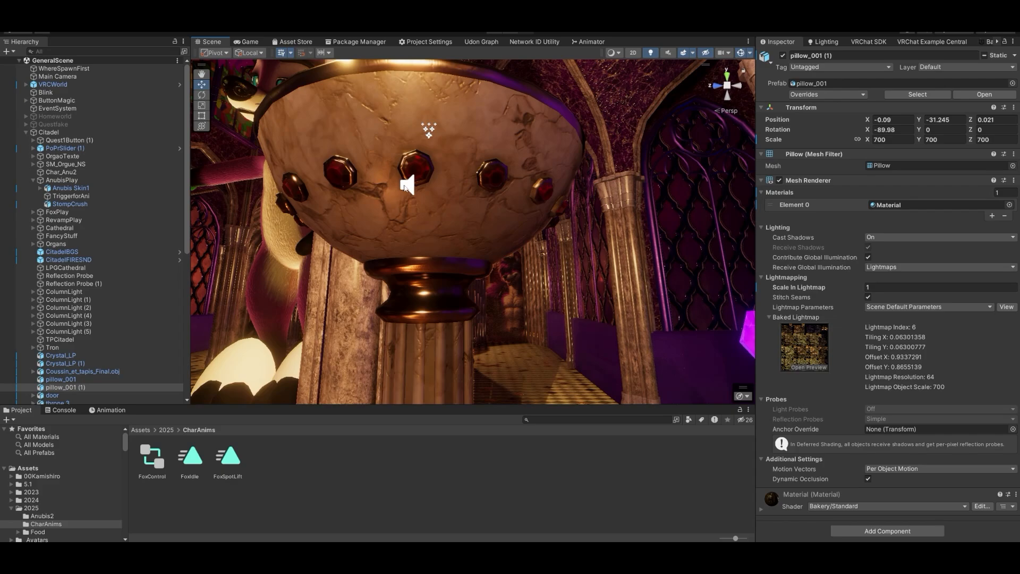
right_drag(429, 129, 351, 202)
key(w)
right_drag(646, 151, 408, 178)
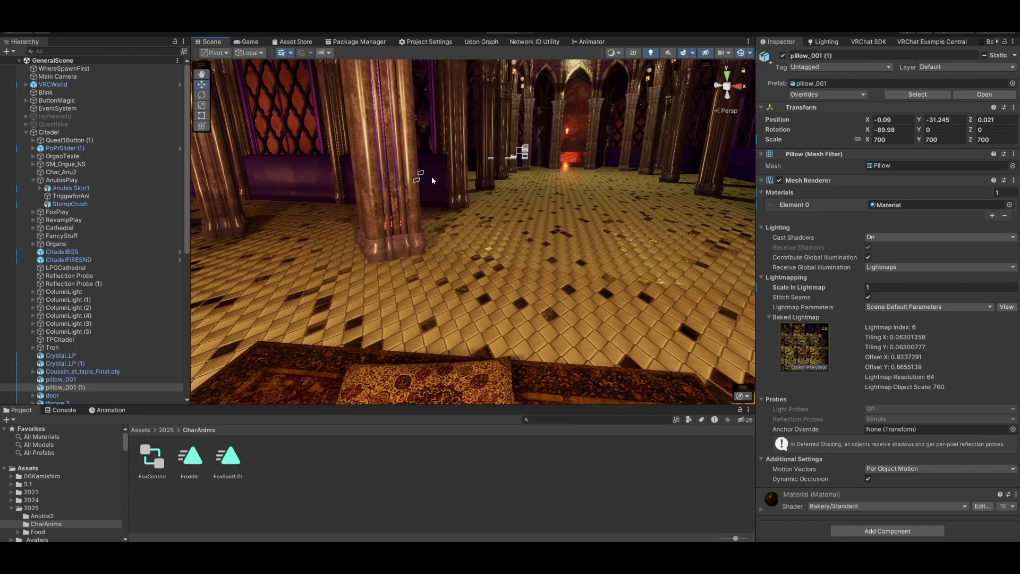
right_drag(523, 154, 501, 235)
key(w)
key(s)
key(w)
key(w)
key(w)
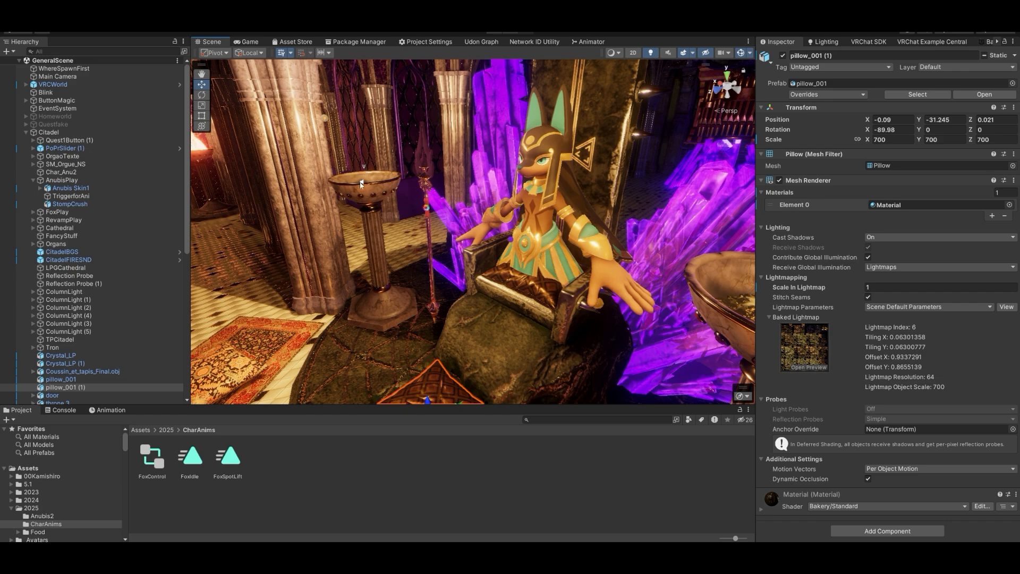
right_drag(502, 218, 397, 260)
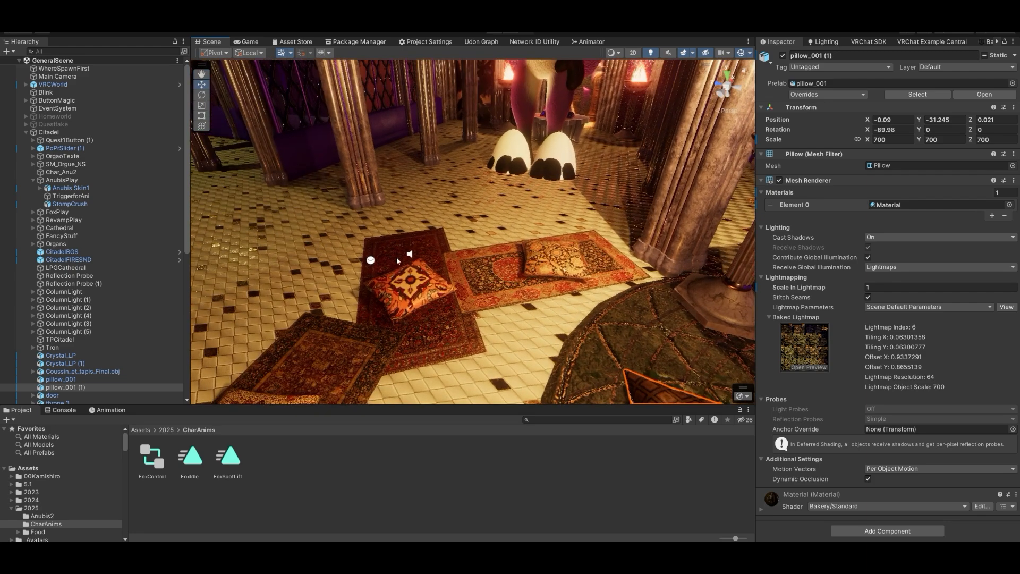
right_drag(378, 266, 548, 261)
right_drag(651, 252, 538, 284)
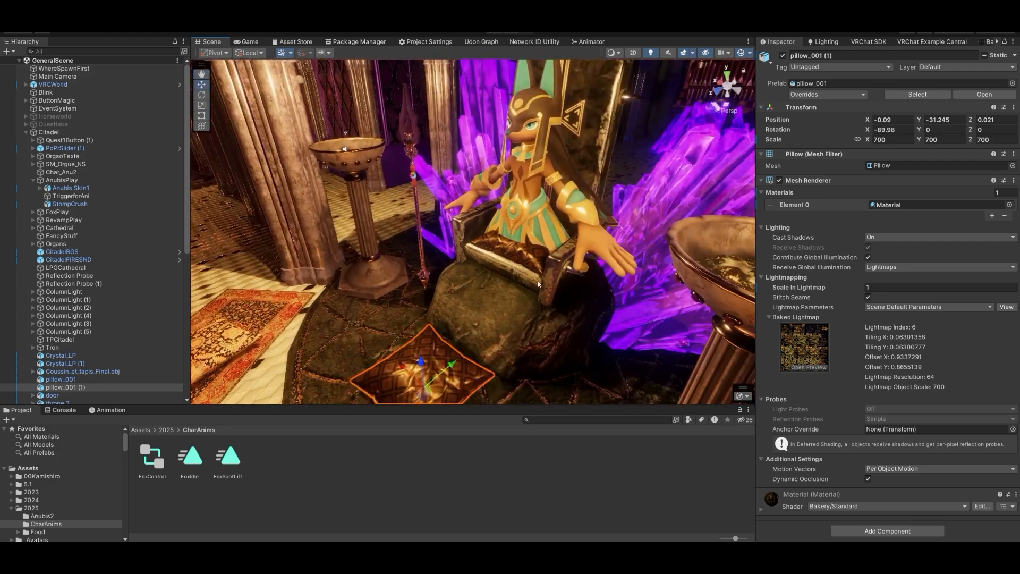
Select Anubis Skin1, load its AnuT_Jump clip in keyframe recording mode and move the playhead to frame 59.
click(535, 190)
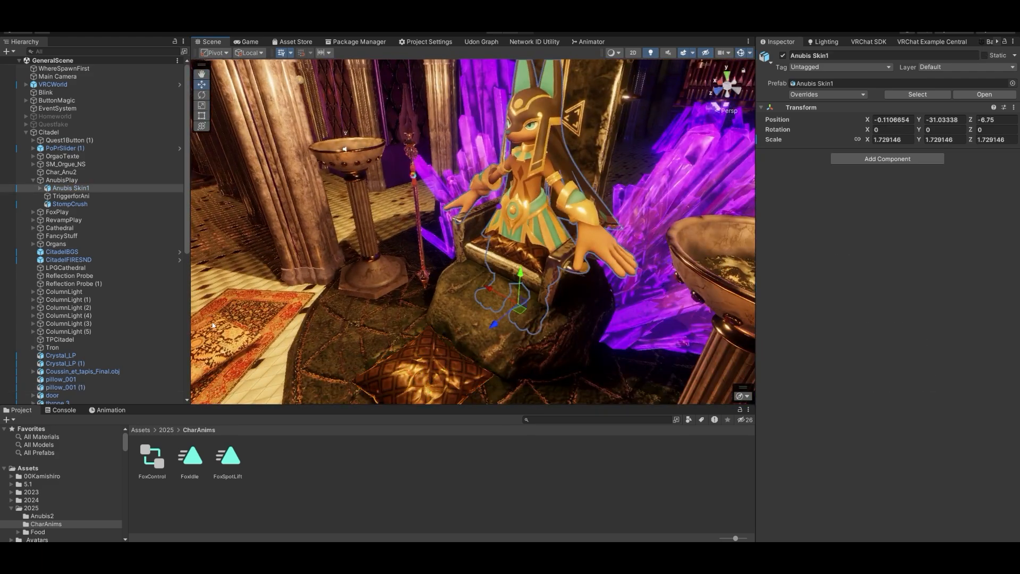
click(110, 410)
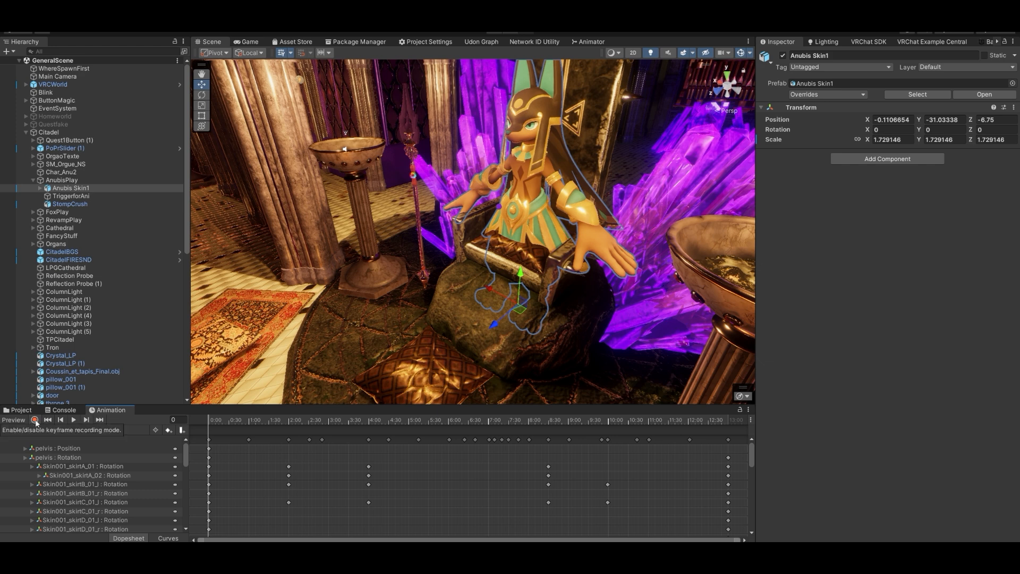
click(34, 427)
click(32, 450)
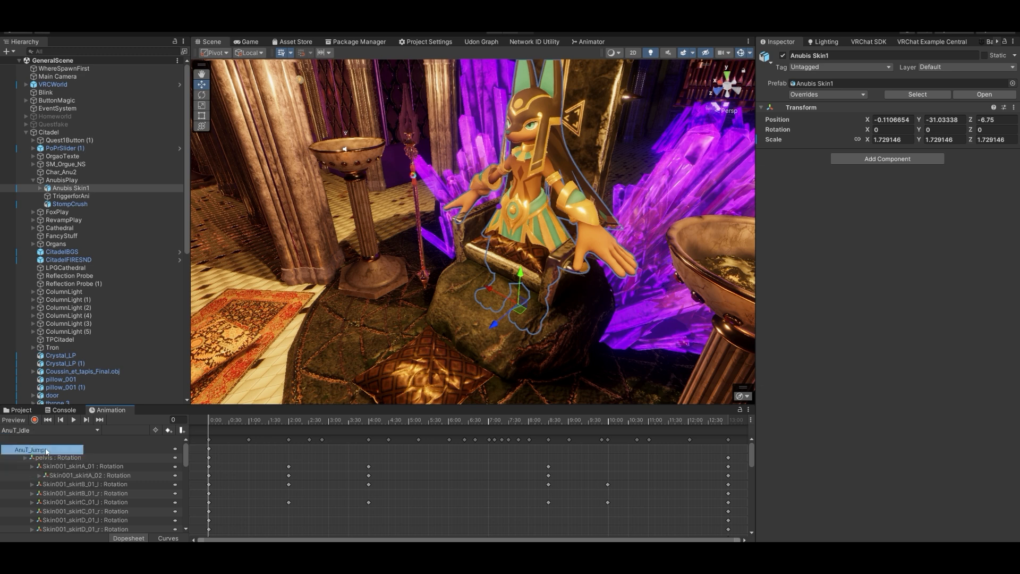
click(34, 420)
drag(212, 419, 304, 421)
Expand the Anubis skeleton through root, pelvis and thigh_r, and select thigh_r with the Rotate tool active.
click(39, 188)
click(47, 196)
click(54, 203)
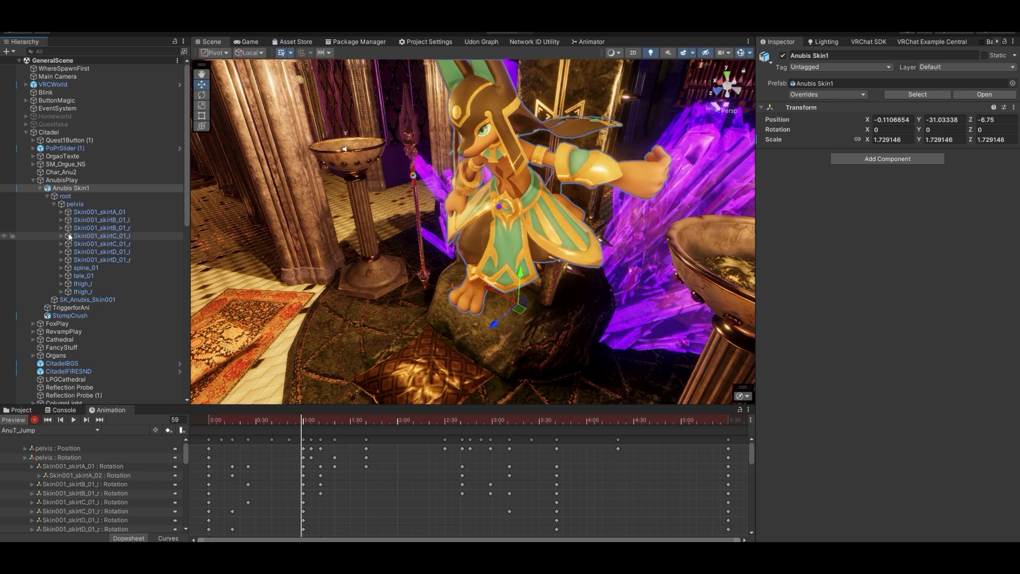
click(61, 292)
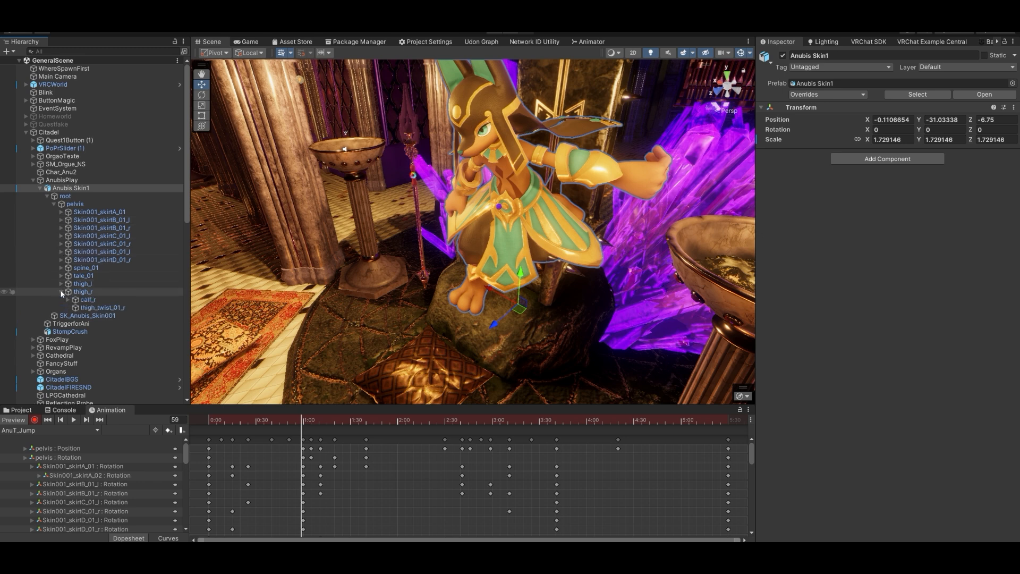
click(77, 293)
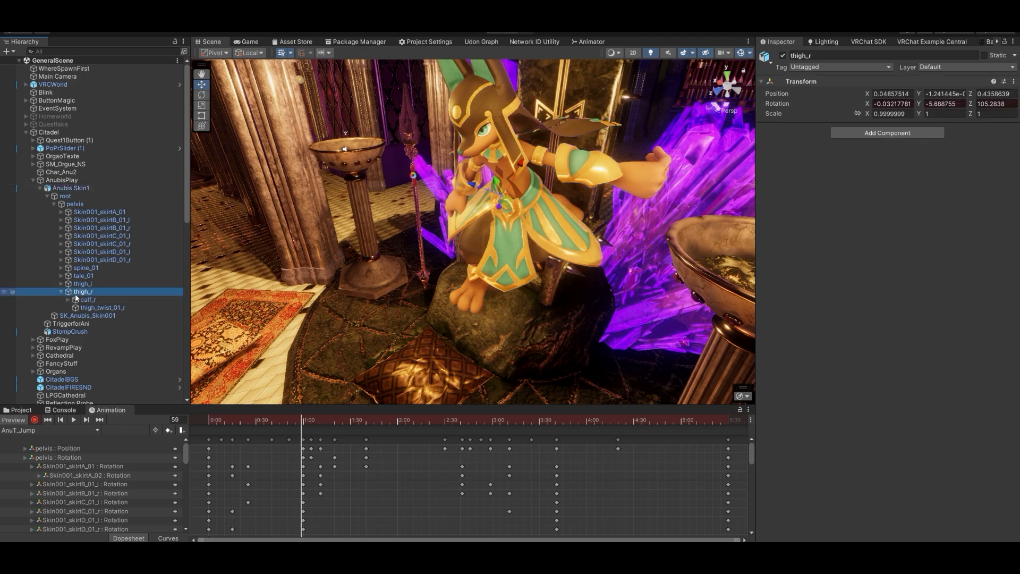
key(e)
key(w)
right_drag(435, 209, 415, 137)
Scrub AnuT_Jump from frame 10 to frame 67 and examine the take-off from the throne.
drag(305, 421, 225, 398)
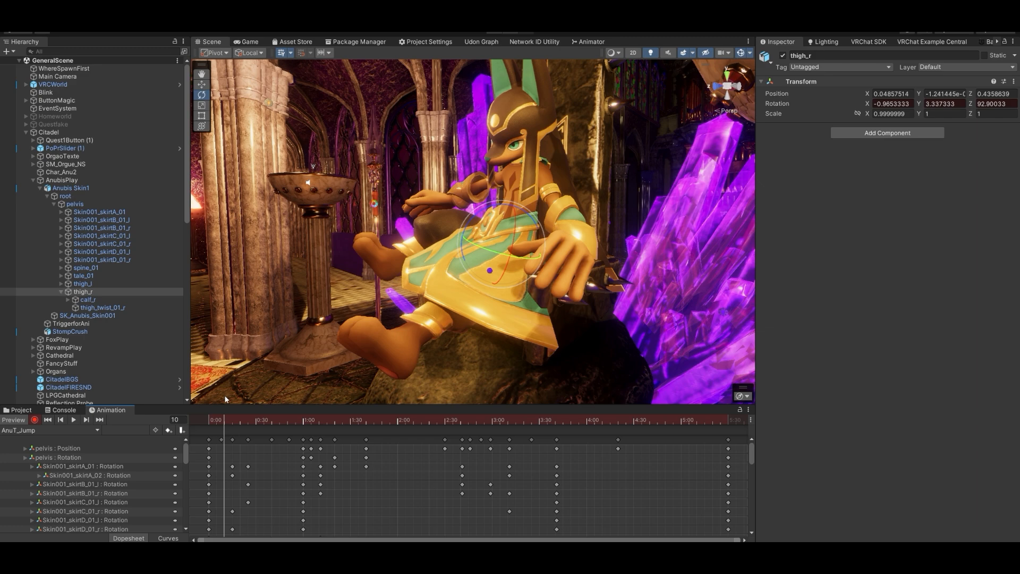
key(s)
right_drag(425, 265, 419, 260)
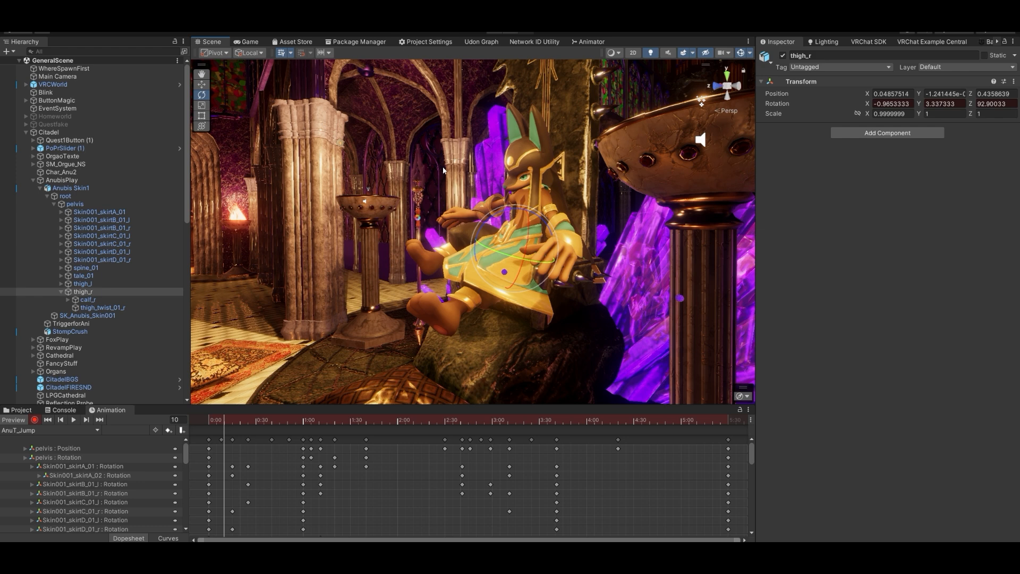
click(226, 421)
drag(227, 423, 316, 491)
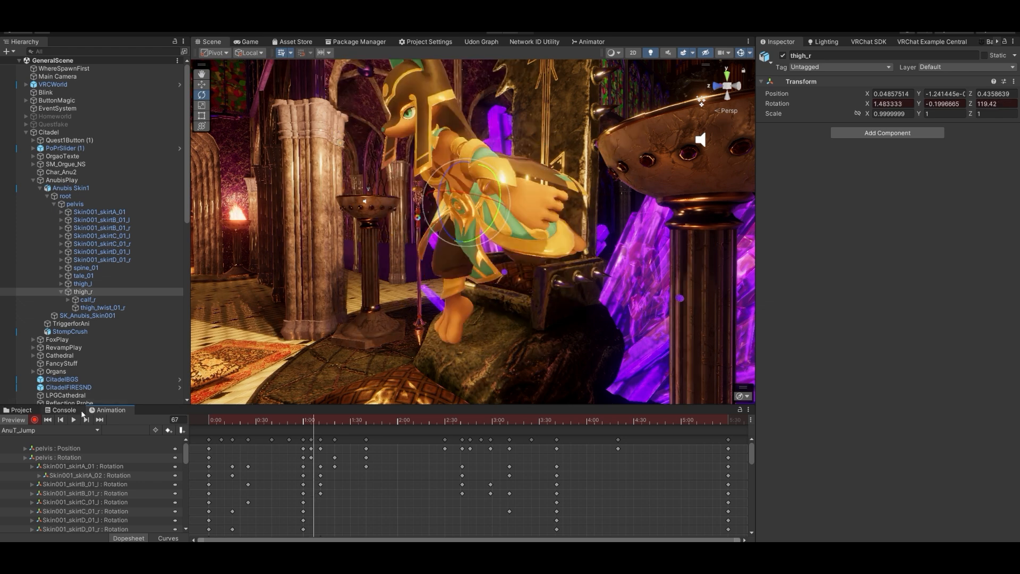
At frame 65, bend calf_r and rotate thigh_r to about X -9.96, Y -4.72, Z 88.48.
click(63, 419)
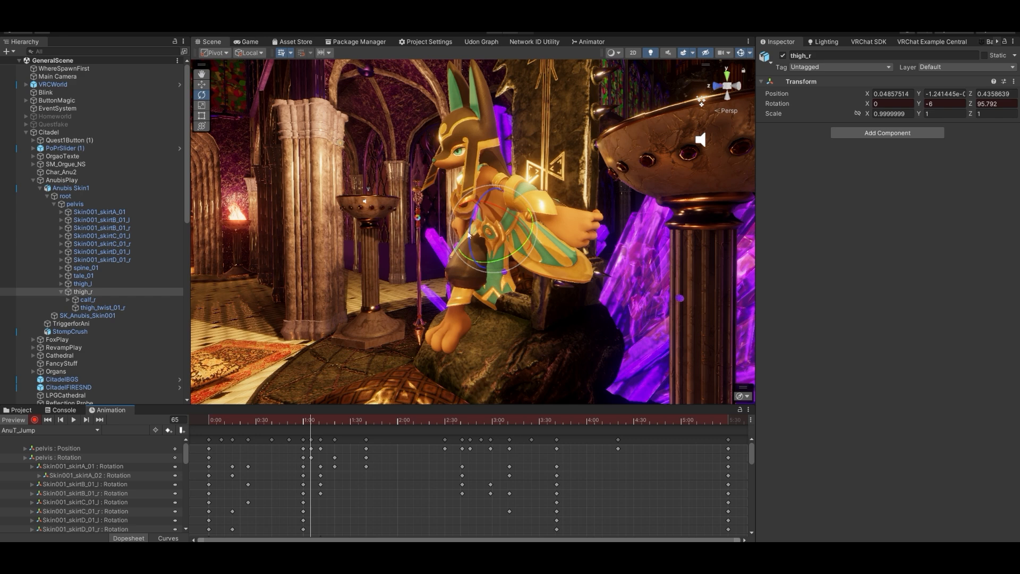
drag(471, 230, 469, 211)
click(88, 299)
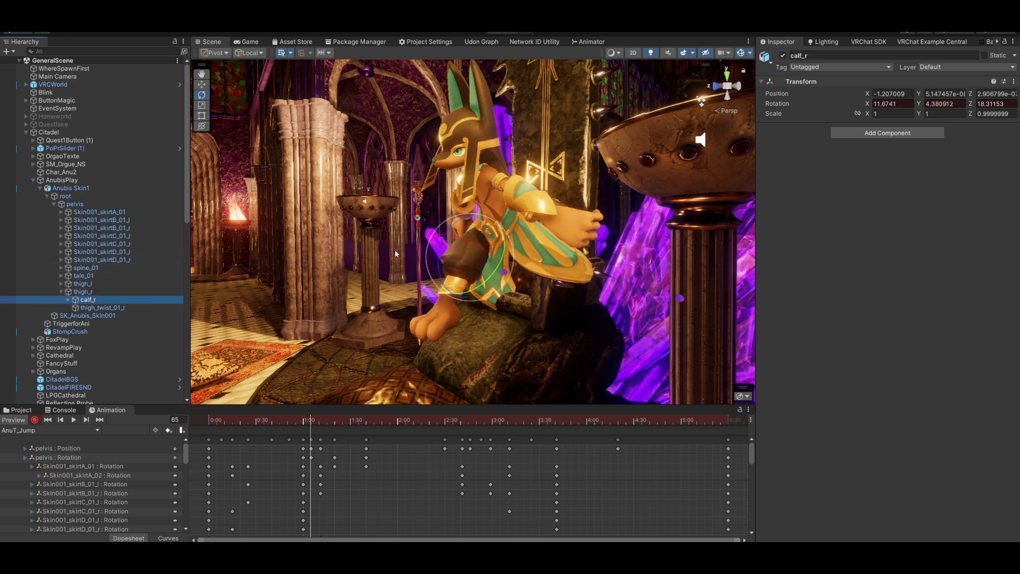
drag(439, 267, 485, 284)
click(101, 292)
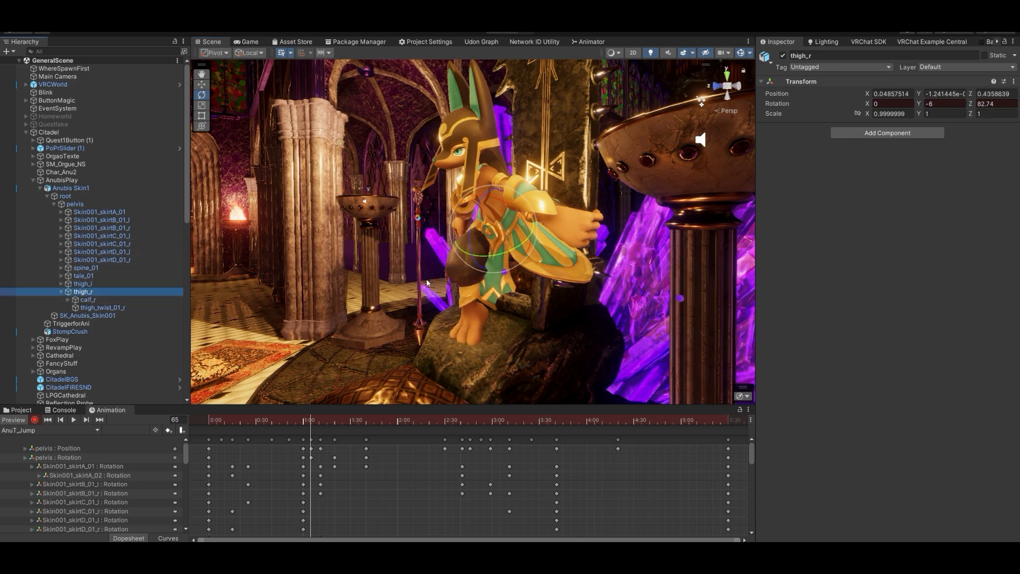
right_drag(499, 245, 598, 342)
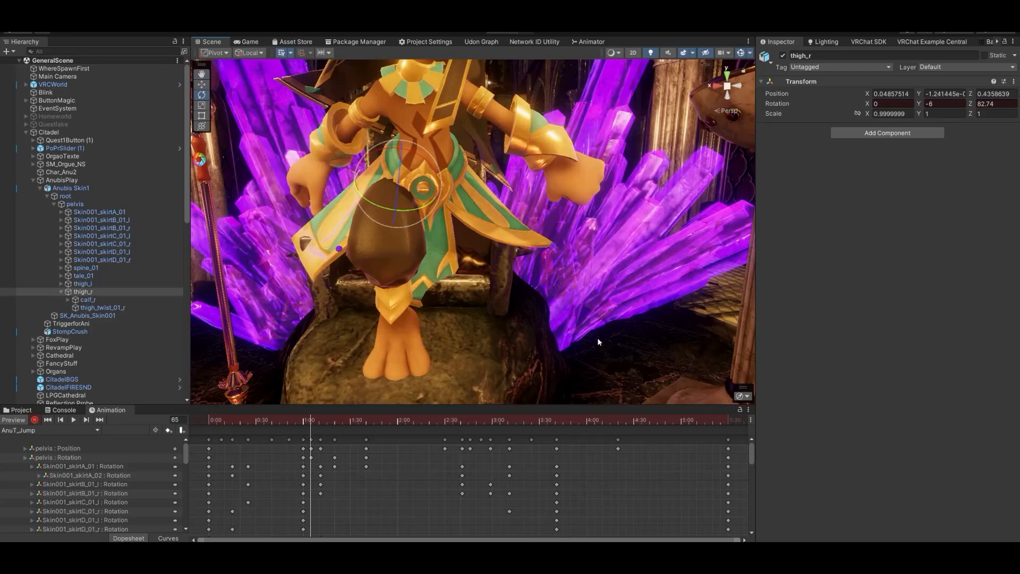
drag(413, 206, 385, 204)
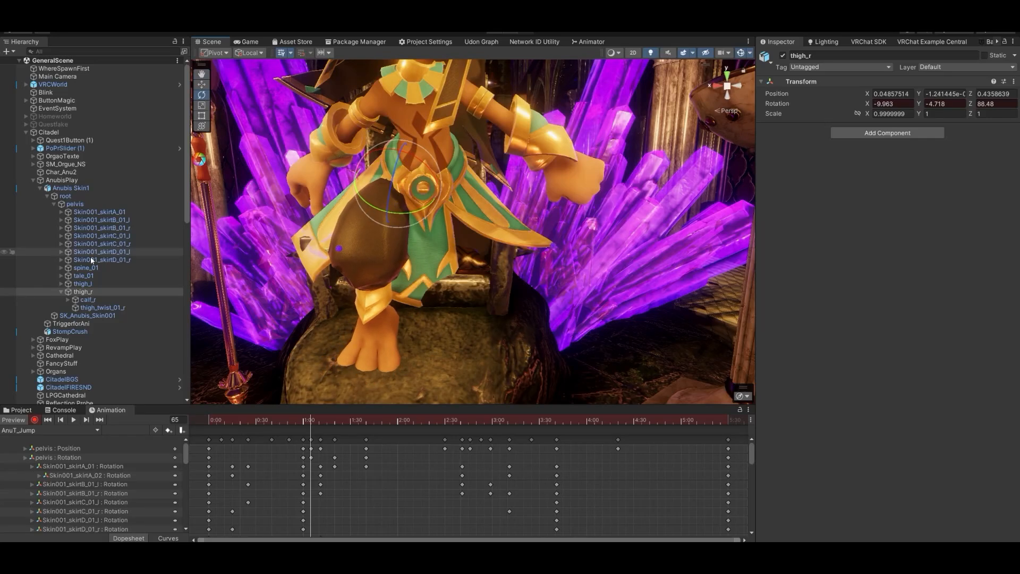
Expand calf_r and foot_r, and rotate ball_r to about 57.3 on Z at frame 65.
click(68, 299)
click(75, 316)
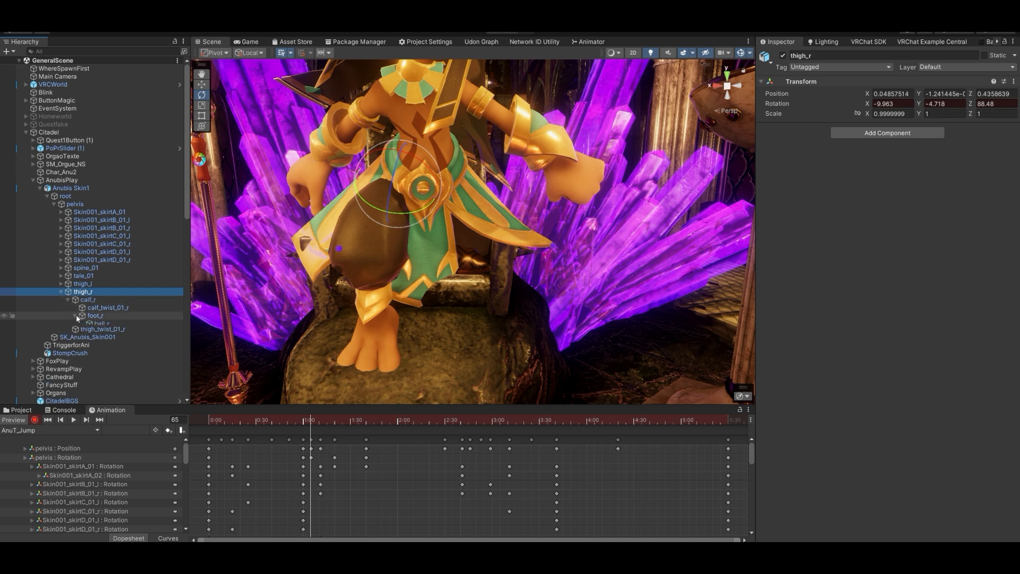
click(100, 325)
drag(366, 301, 368, 291)
Compare the right foot's pose at frames 65, 66 and 71, and enlarge the timeline around frame 65.
mouse_move(310, 420)
mouse_down()
mouse_move(300, 417)
mouse_move(312, 420)
mouse_up()
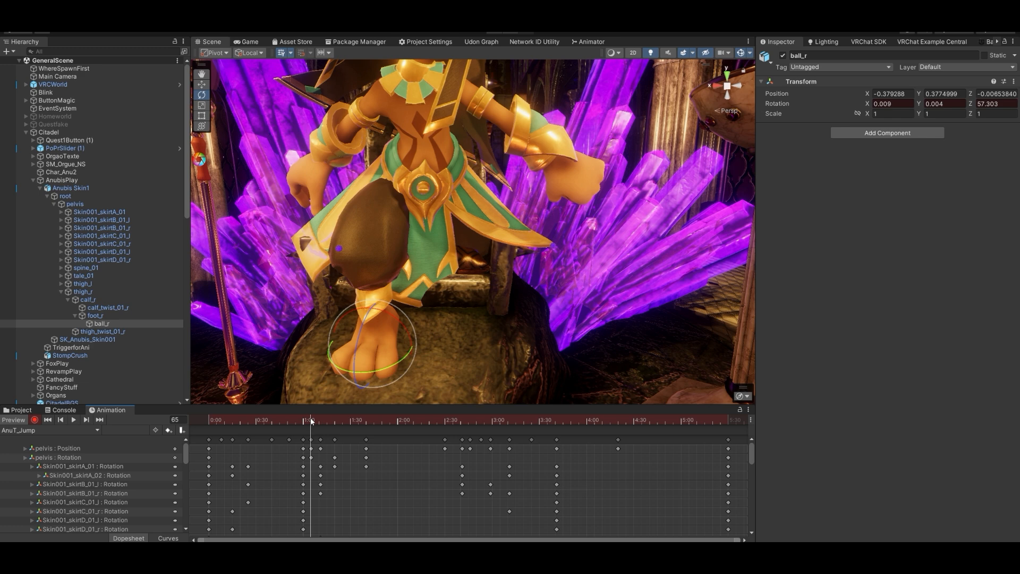
drag(311, 421, 313, 421)
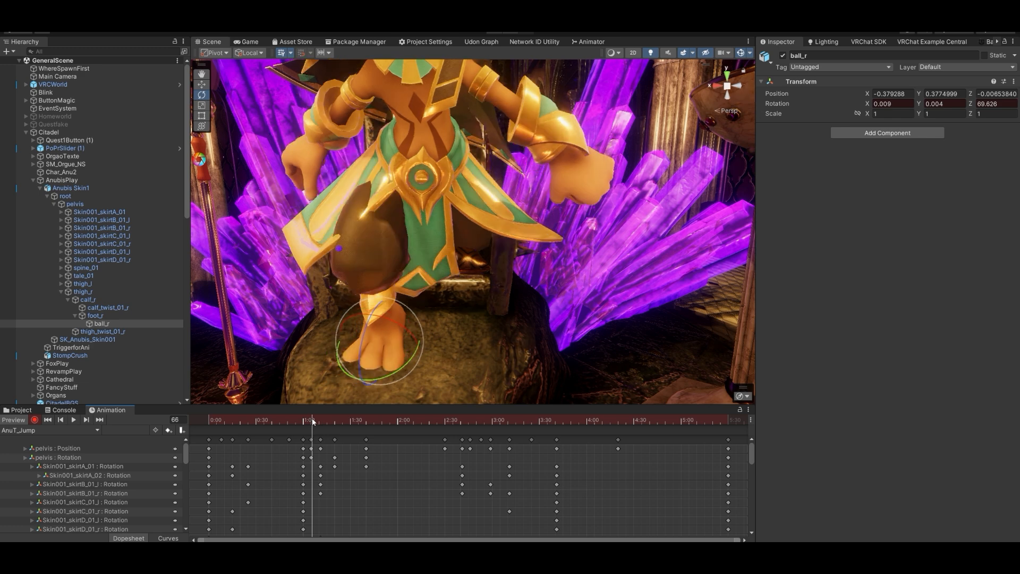
click(87, 420)
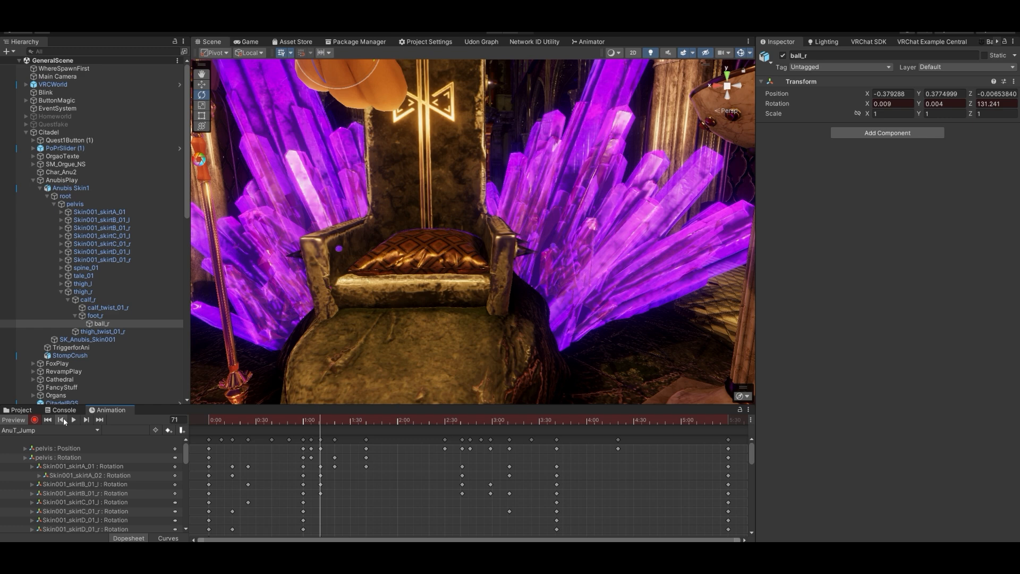
click(62, 418)
scroll(325, 456, up, 8)
scroll(323, 456, up, 4)
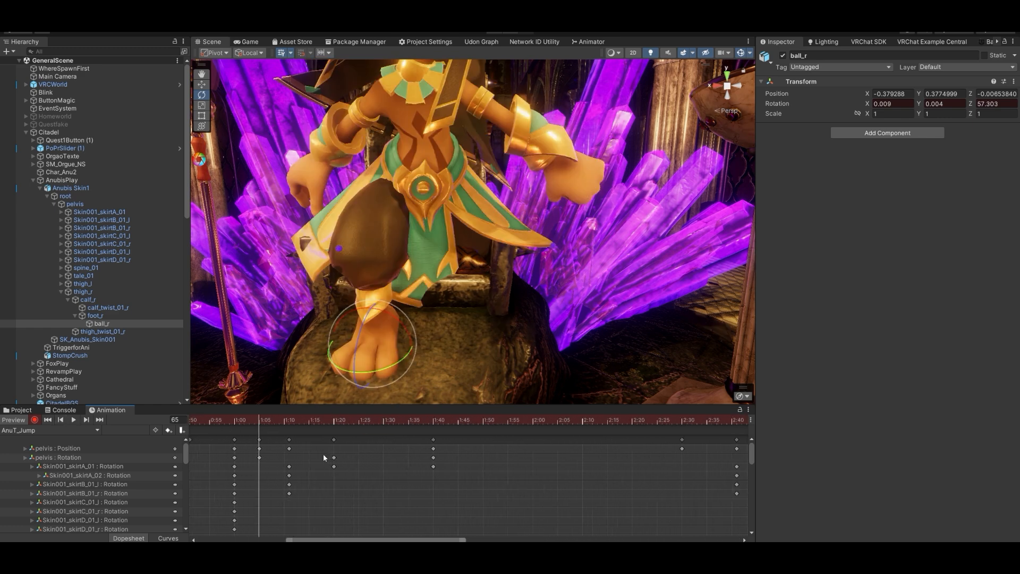
At frame 67, rotate ball_r and turn foot_r to about X -5.05, Y -10.29, Z 58.49.
click(254, 420)
drag(257, 424, 261, 428)
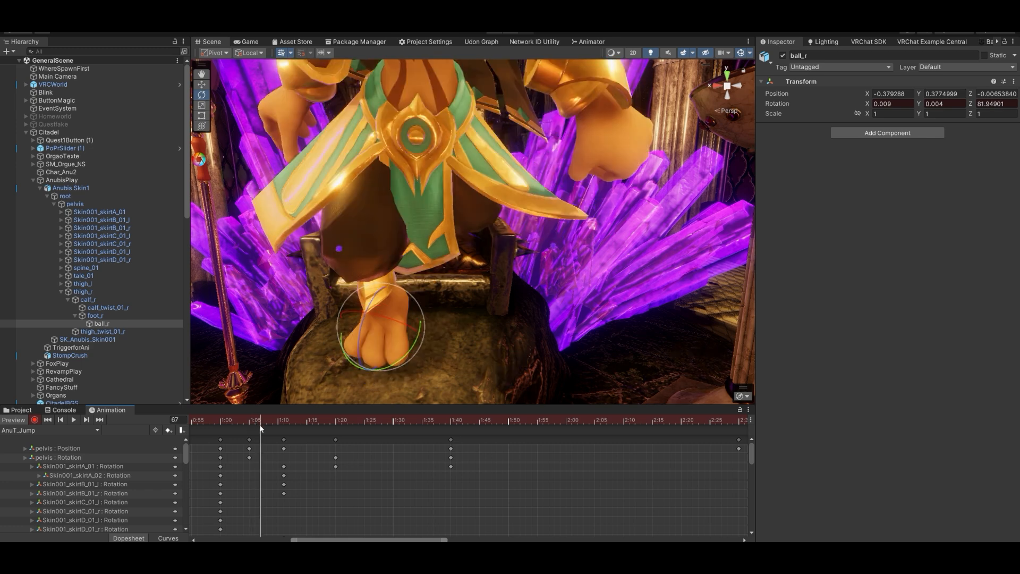
drag(372, 368, 365, 346)
click(118, 316)
drag(357, 304, 235, 314)
click(125, 324)
click(130, 315)
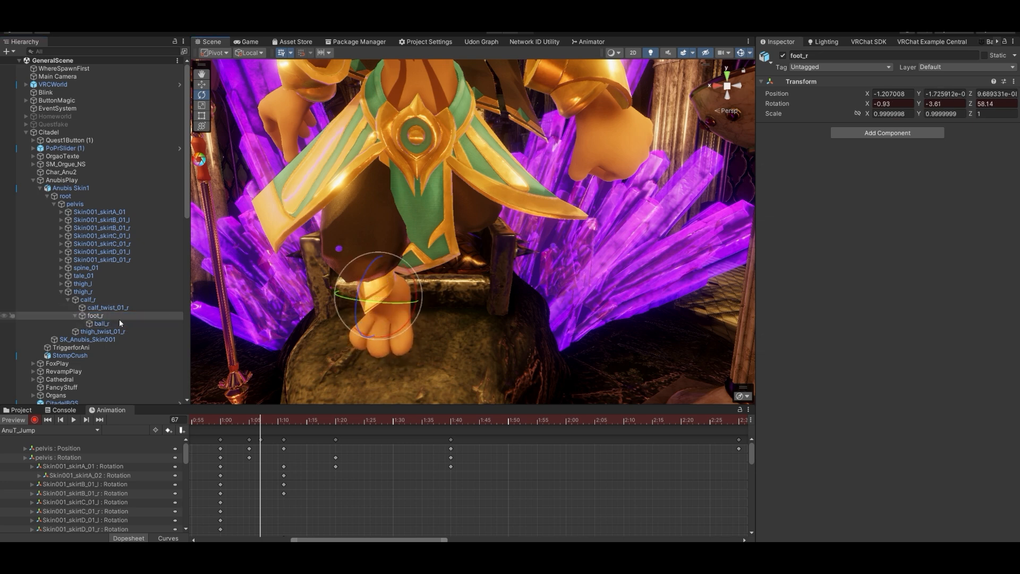
drag(410, 313, 423, 304)
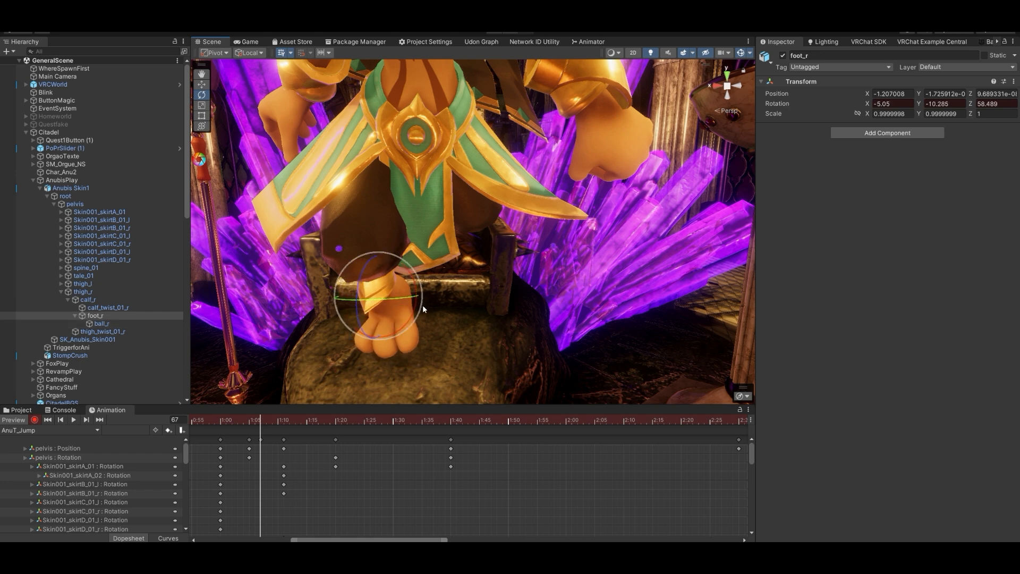
At frame 67, rotate calf_r to about 12.97 on Z and thigh_r to about X -5.16, Y 0.66, Z 135.16.
click(100, 300)
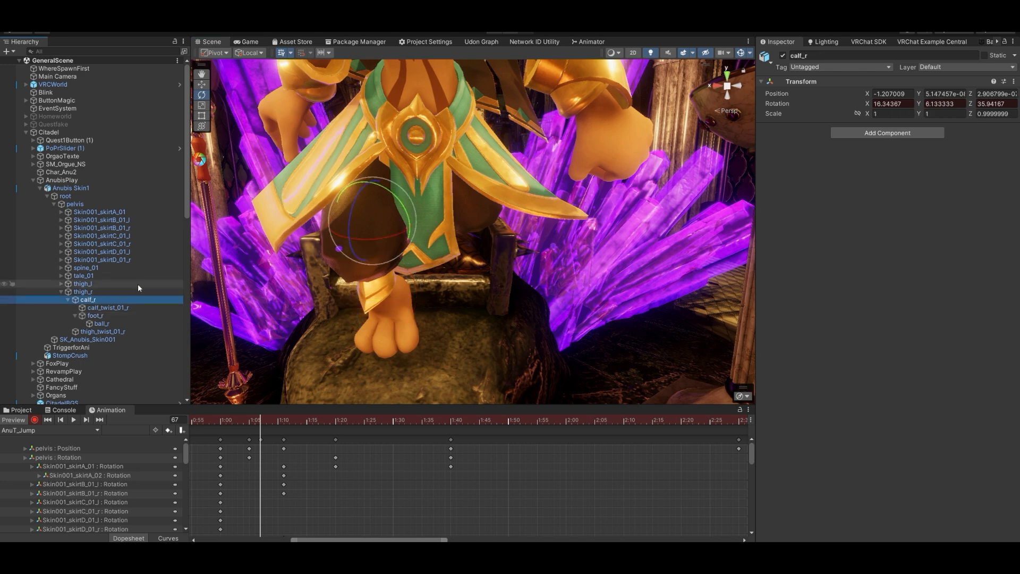
drag(354, 251, 345, 236)
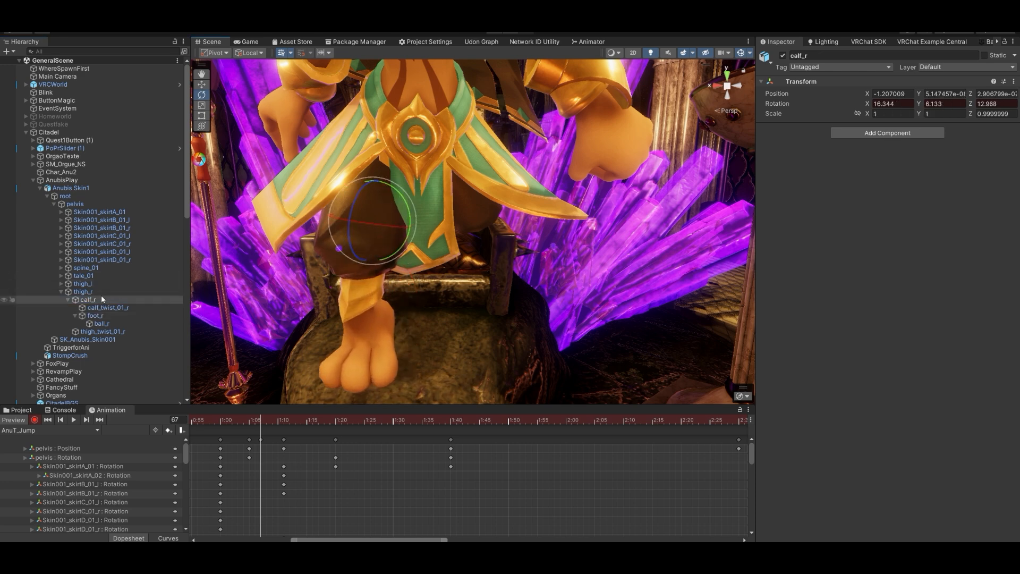
click(83, 292)
drag(377, 163, 382, 174)
right_drag(456, 212, 335, 233)
key(w)
key(d)
key(s)
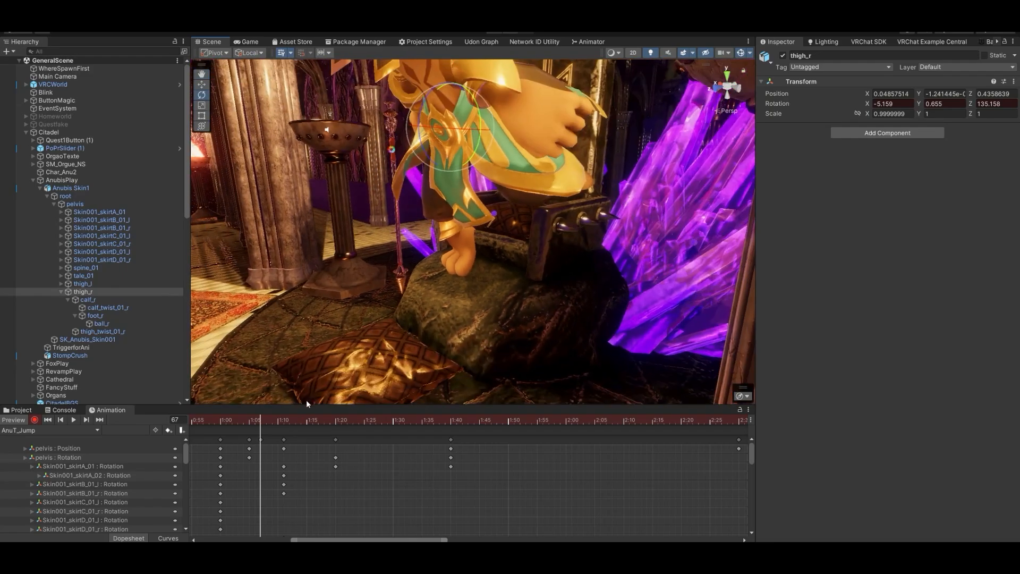
At frame 66, rotate thigh_r to about 102.9 on Z and scrub on to frame 68 to check the motion.
mouse_move(250, 419)
mouse_down()
mouse_move(242, 420)
mouse_move(255, 425)
mouse_up()
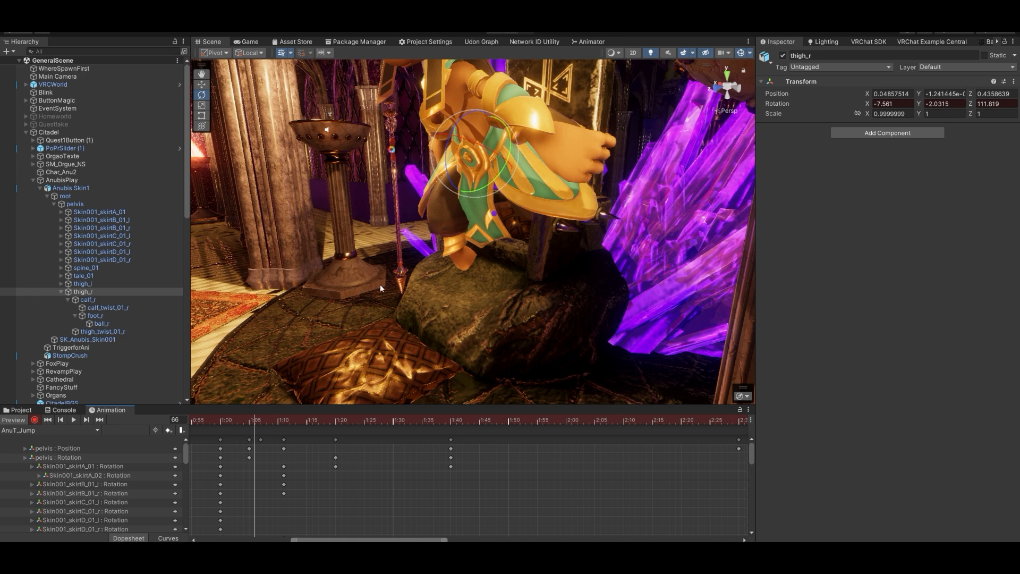
drag(441, 157, 436, 175)
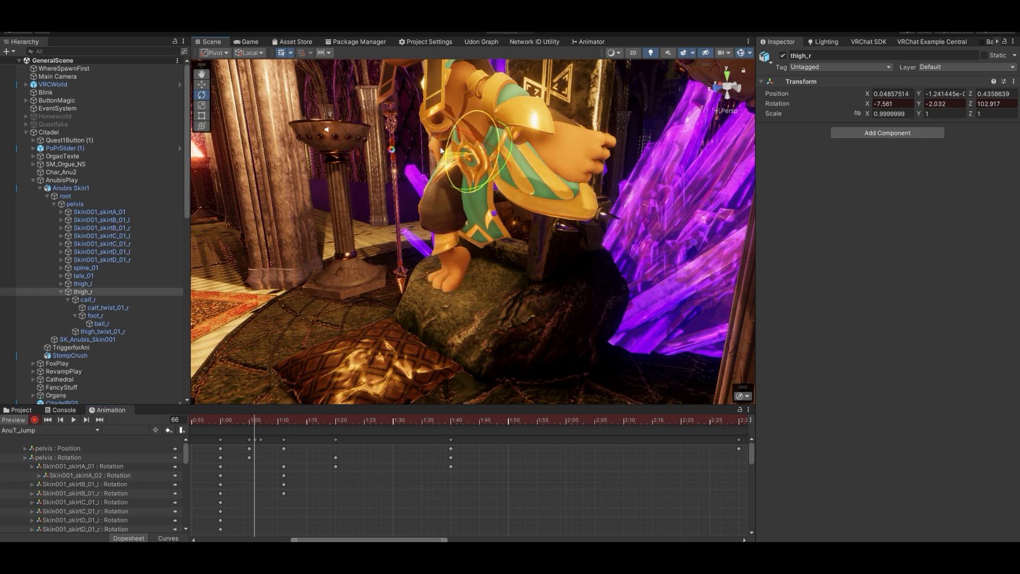
mouse_move(254, 418)
mouse_down()
mouse_move(230, 418)
mouse_move(272, 422)
mouse_move(239, 418)
mouse_move(274, 426)
mouse_move(264, 432)
mouse_up()
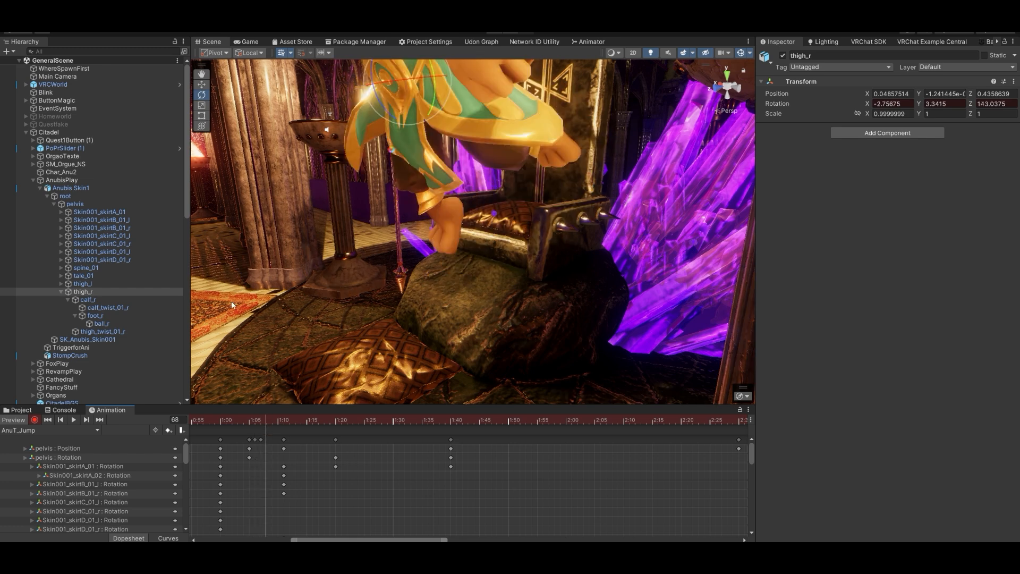
At frame 68, rotate thigh_r to about 174.09 on Z and calf_r to about X 18.68, Y 7.01, Z -33.58.
drag(402, 118, 411, 127)
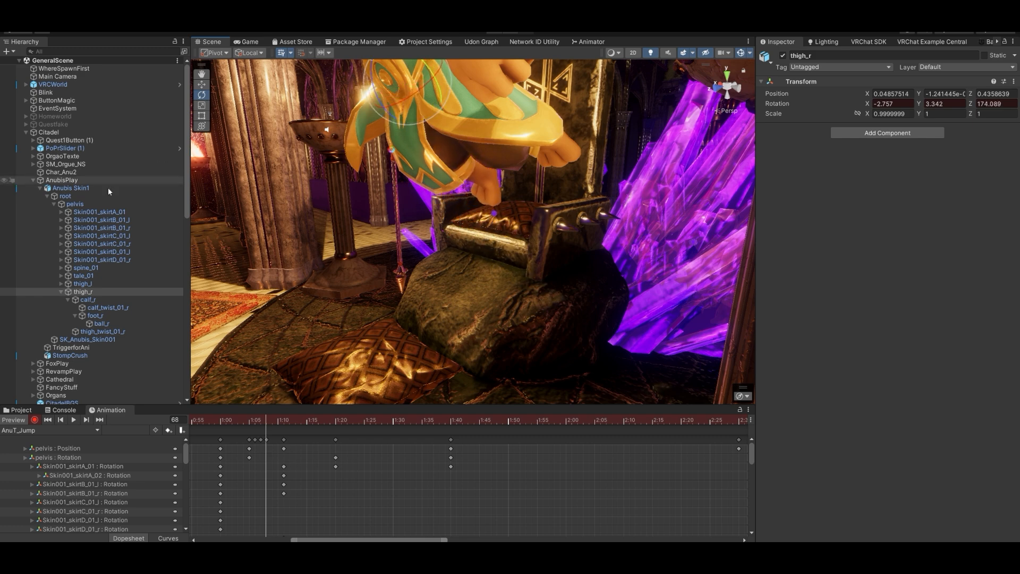
click(88, 299)
drag(415, 154, 389, 94)
right_drag(403, 116, 627, 213)
right_drag(506, 184, 480, 167)
drag(479, 166, 443, 176)
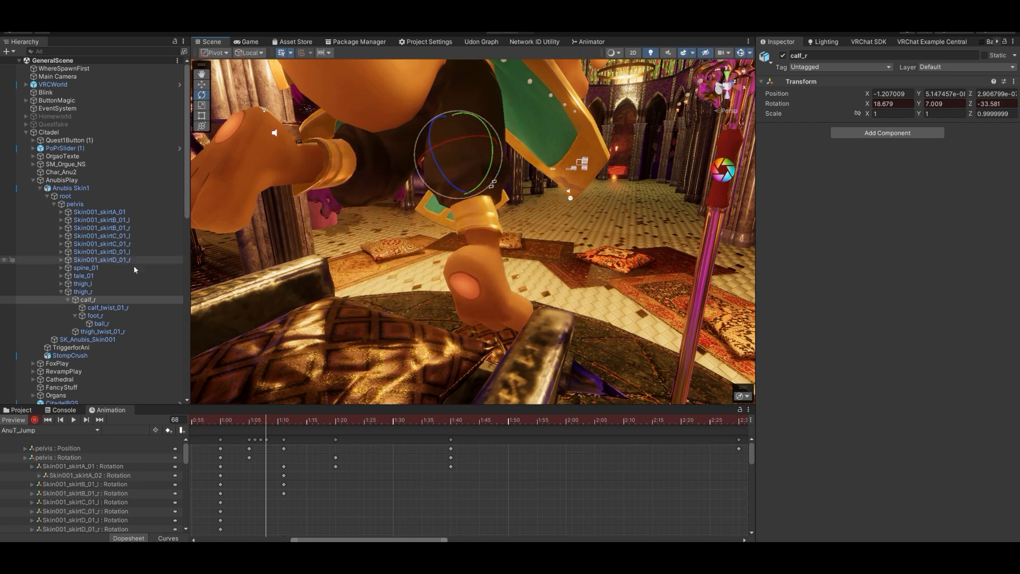
At frame 68, turn thigh_r to about X -1.61, Y 14.06, Z 180.41 and scrub between frames 65 and 69.
click(83, 292)
drag(484, 122, 466, 102)
right_drag(458, 149, 413, 238)
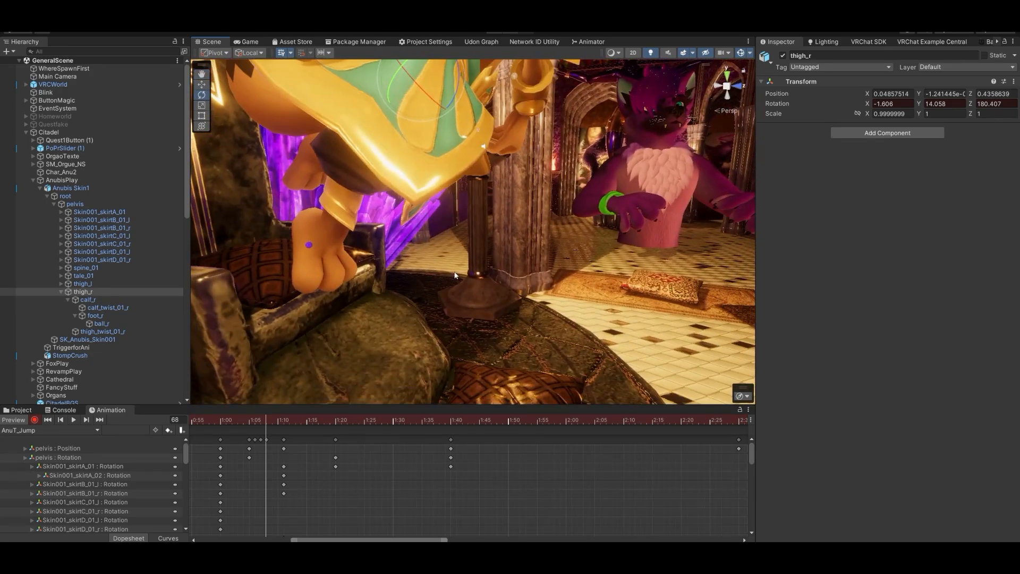
click(261, 421)
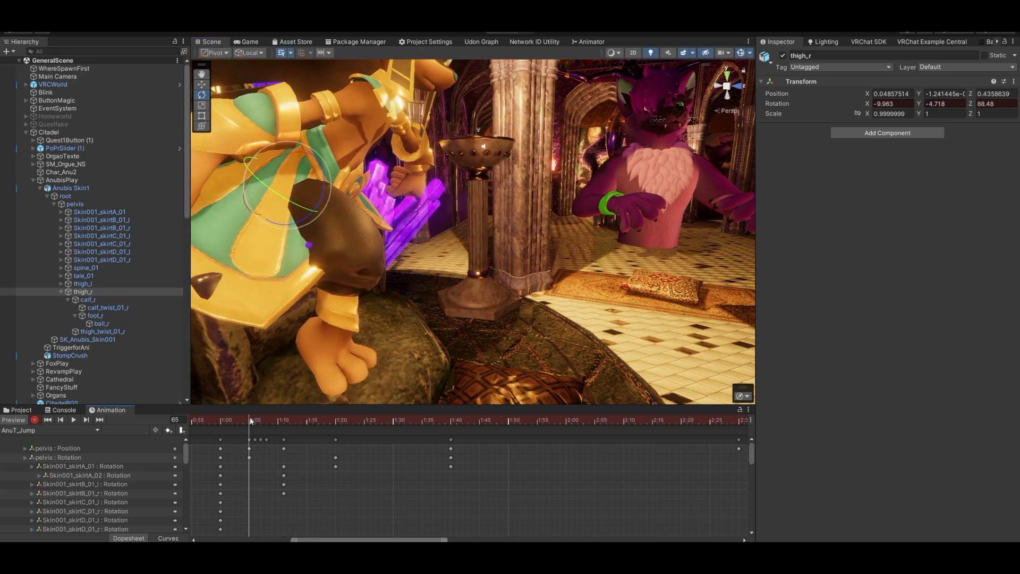
mouse_move(261, 420)
mouse_down()
mouse_move(249, 421)
mouse_move(272, 424)
mouse_up()
drag(267, 418, 272, 419)
At frame 67, move the pelvis to about X -0.28, Y -1.85, Z 4.6.
right_drag(337, 317, 369, 290)
key(w)
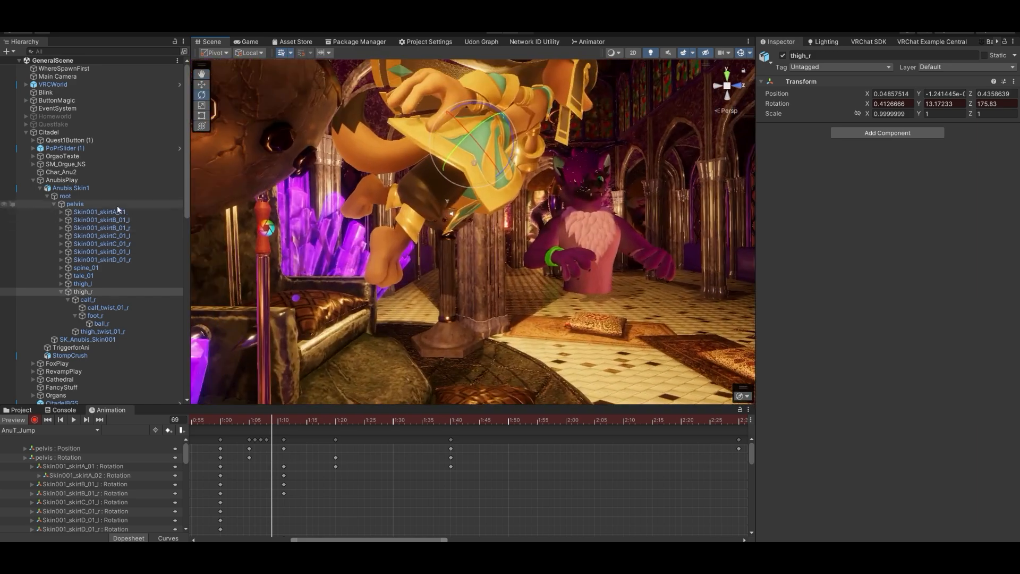
click(90, 204)
key(w)
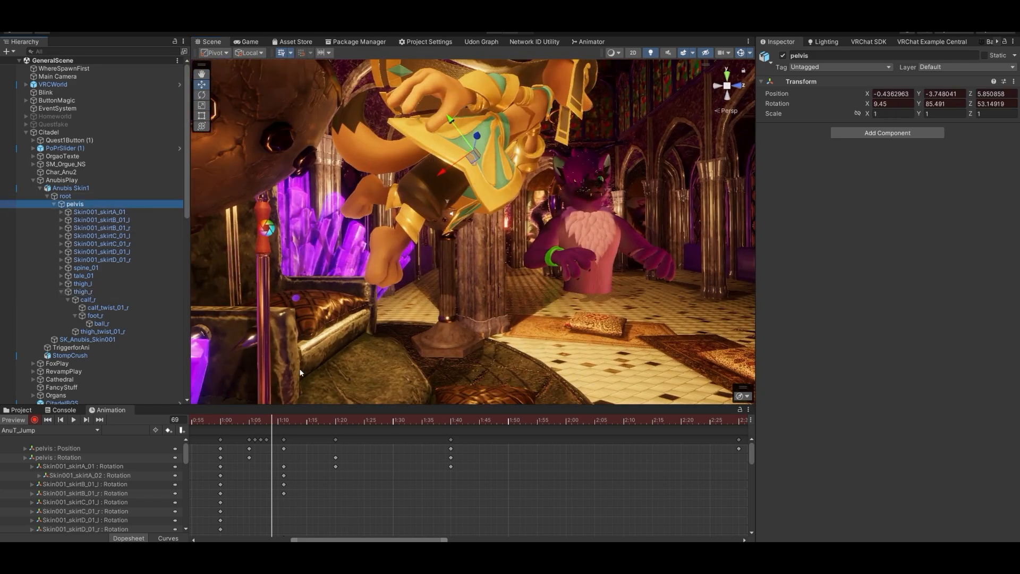
mouse_move(276, 419)
mouse_down()
mouse_move(249, 420)
mouse_move(260, 423)
mouse_up()
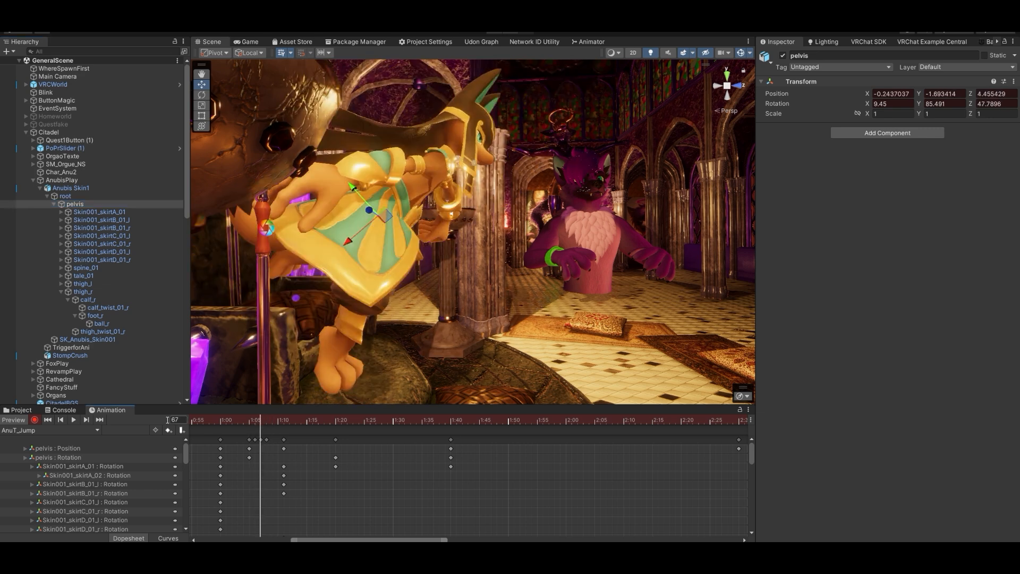
click(87, 420)
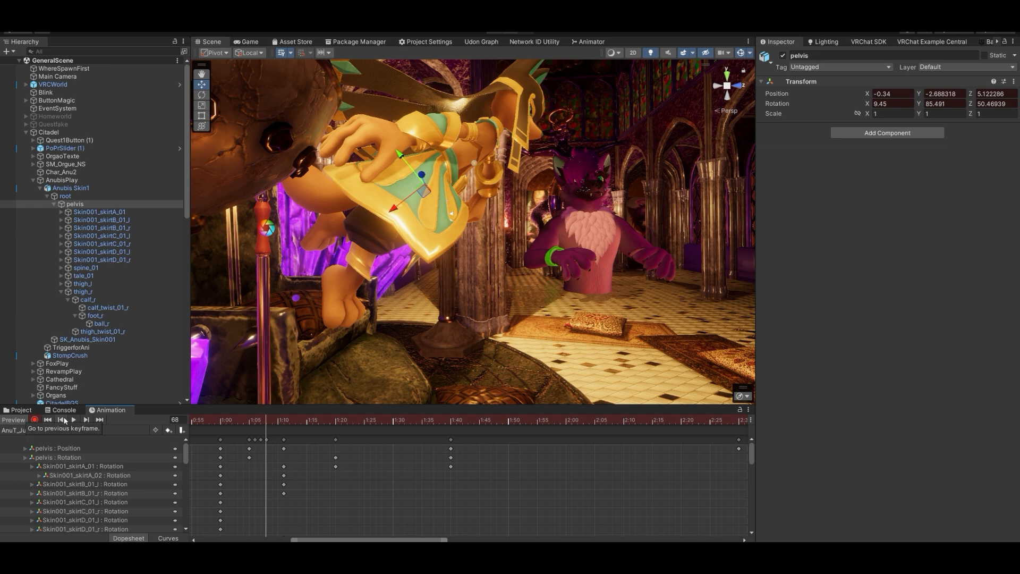
click(62, 420)
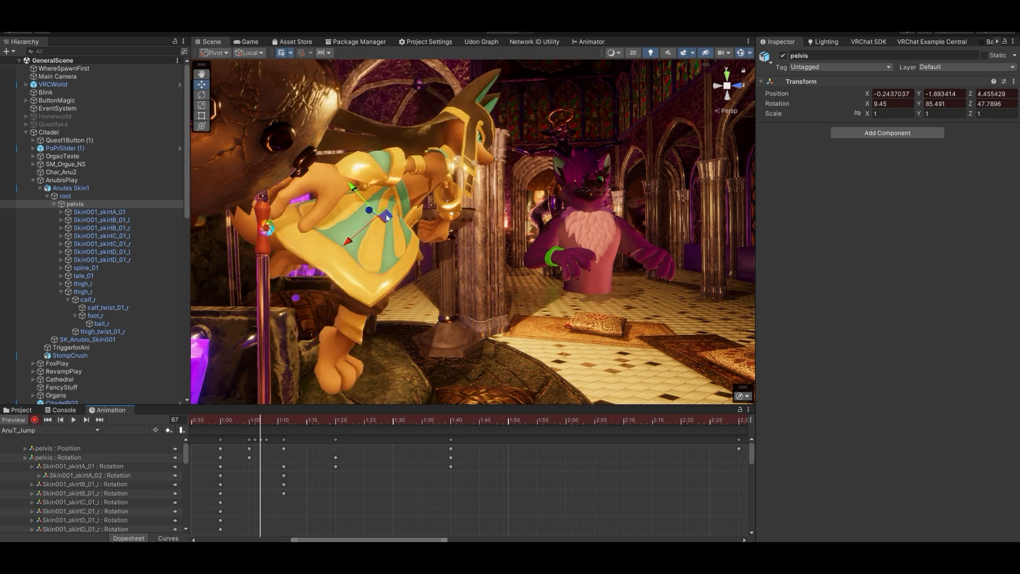
drag(343, 246, 389, 224)
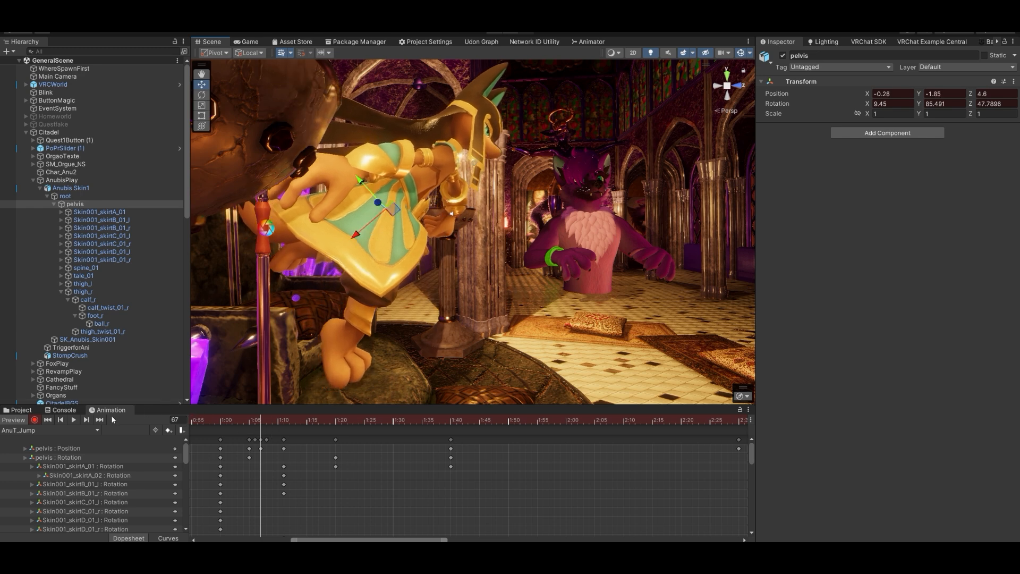
At frame 68, move the pelvis to about X -0.52, Y -3.76, Z 5.1 and check the pose at frame 70.
click(85, 420)
drag(428, 184, 475, 192)
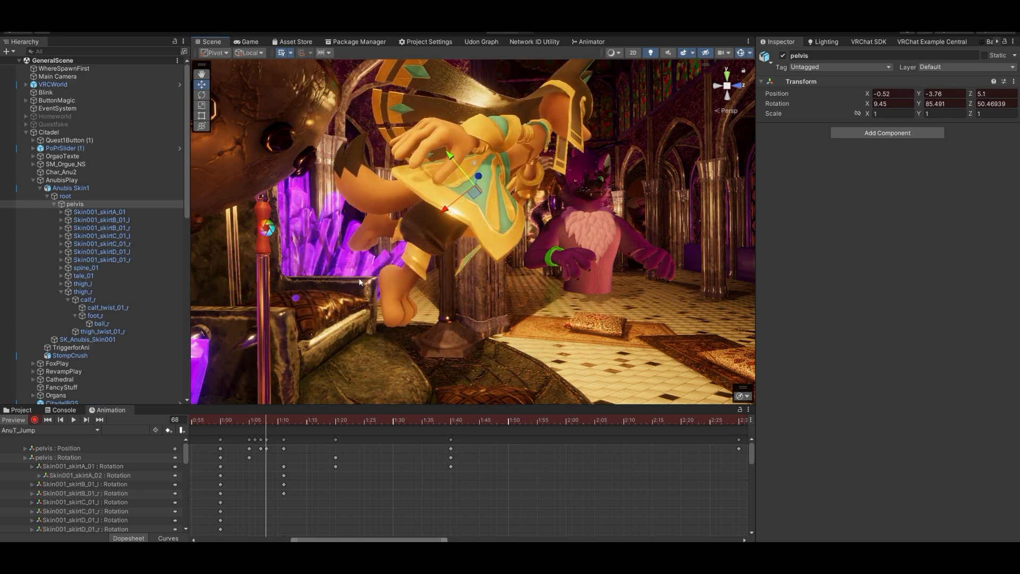
click(284, 421)
click(278, 421)
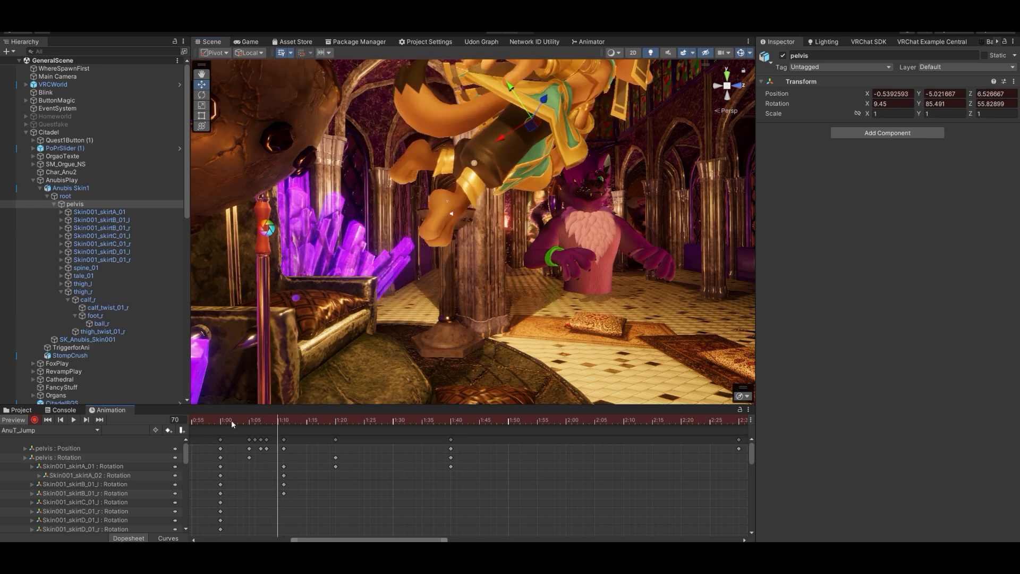
Shift the pelvis at the frame 71 keyframe and play the jump from frame 60.
click(86, 419)
drag(538, 109, 576, 158)
drag(240, 420, 218, 420)
click(74, 419)
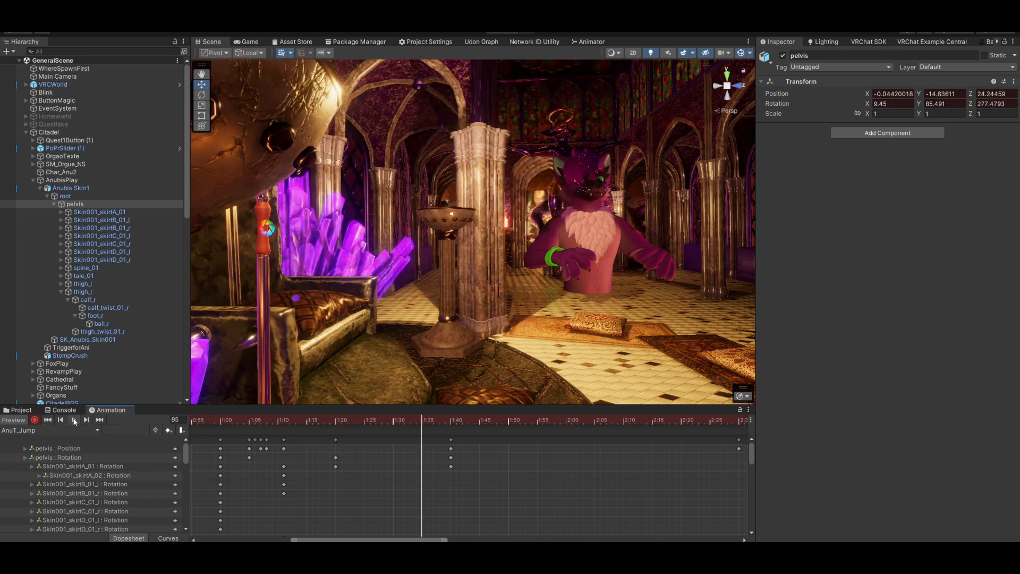
Stretch the keyframes from frames 65–71 so that they end at frame 77, and replay the jump from frame 60.
click(239, 420)
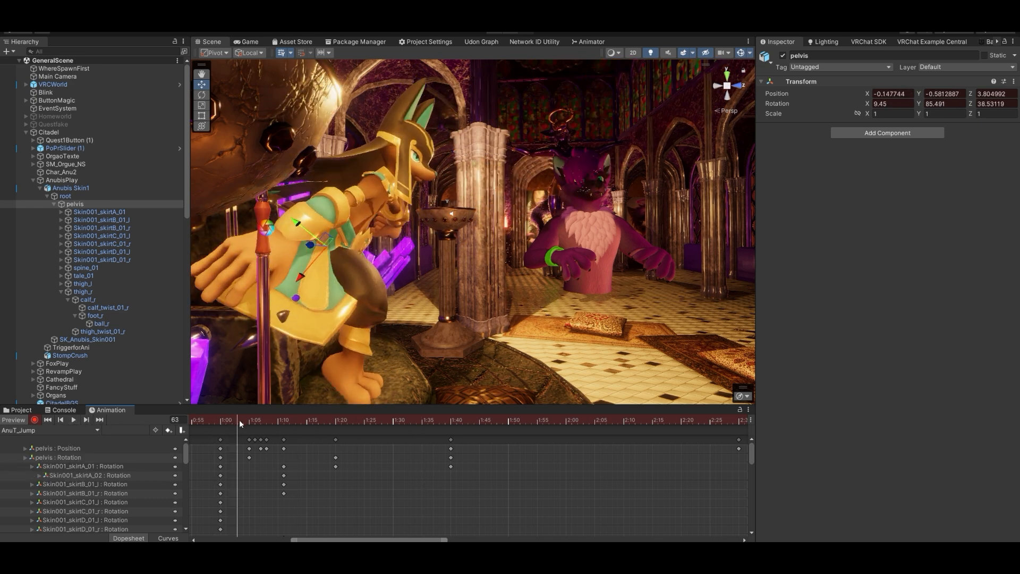
drag(231, 436, 301, 503)
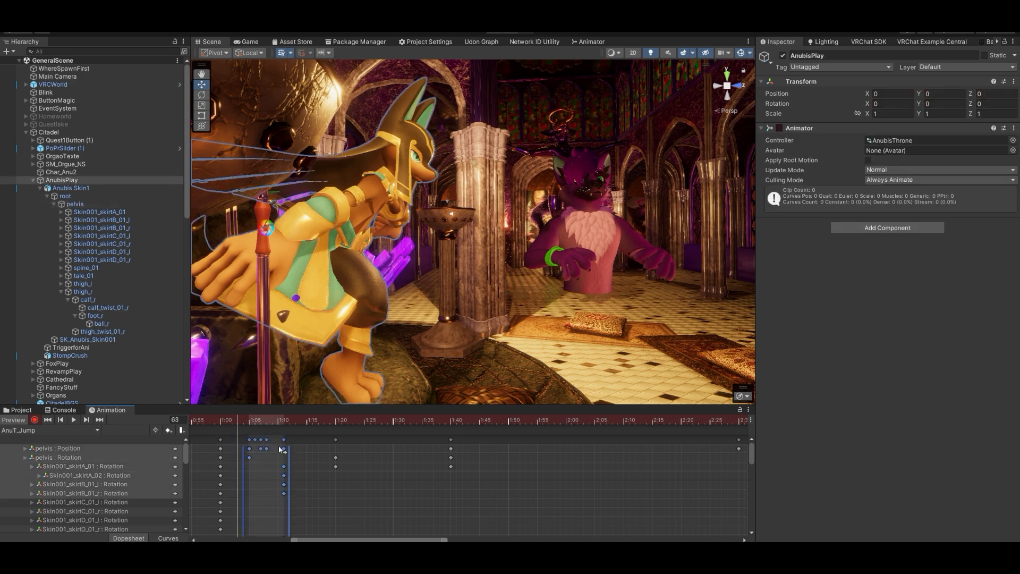
drag(291, 463, 323, 466)
drag(233, 422, 220, 421)
click(75, 419)
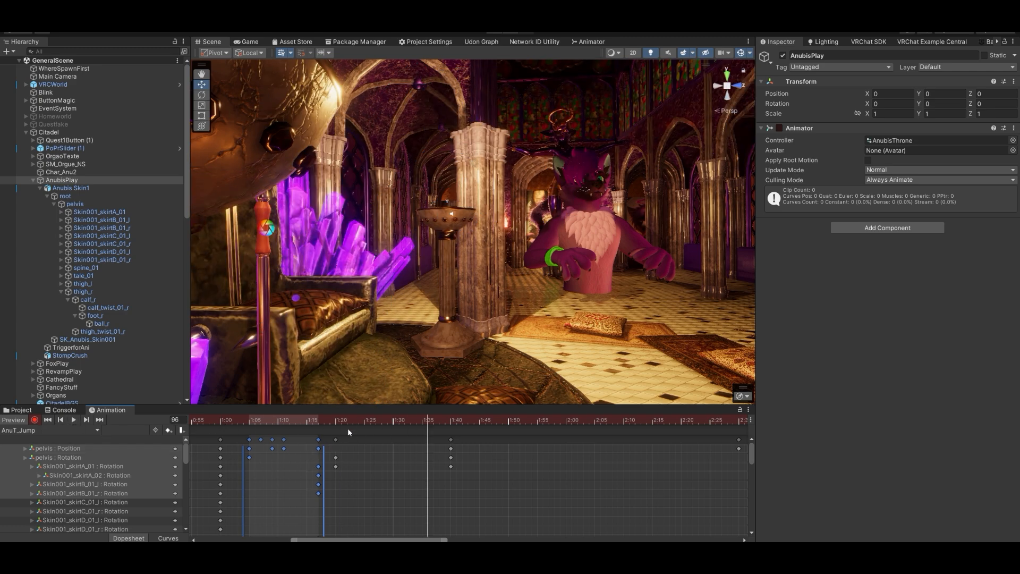
Stretch the keyframes from frames 65–80 so that they end at frame 93, and play the clip from frame 61.
drag(356, 506, 246, 433)
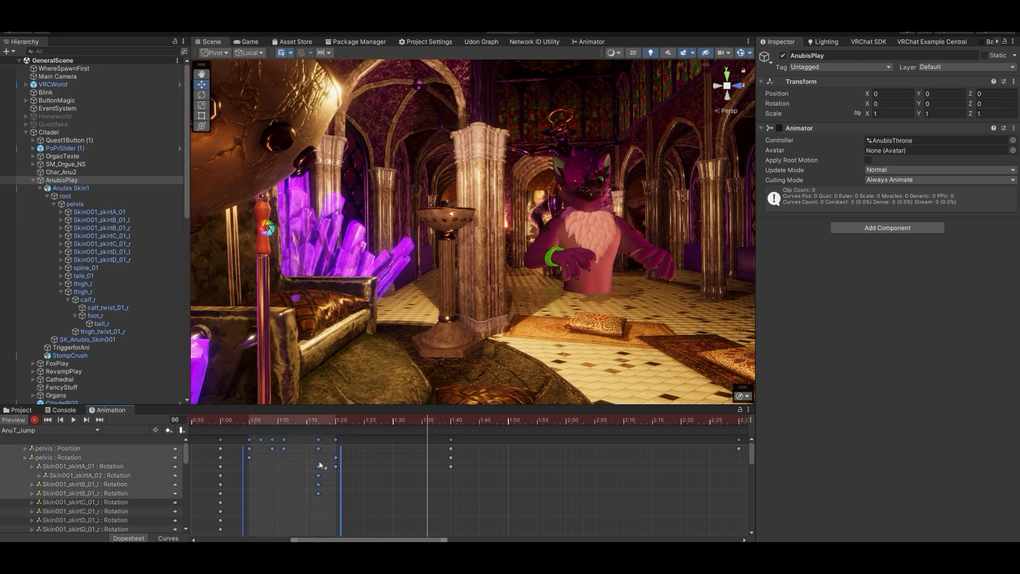
drag(337, 468, 409, 475)
right_drag(451, 323, 473, 305)
click(228, 421)
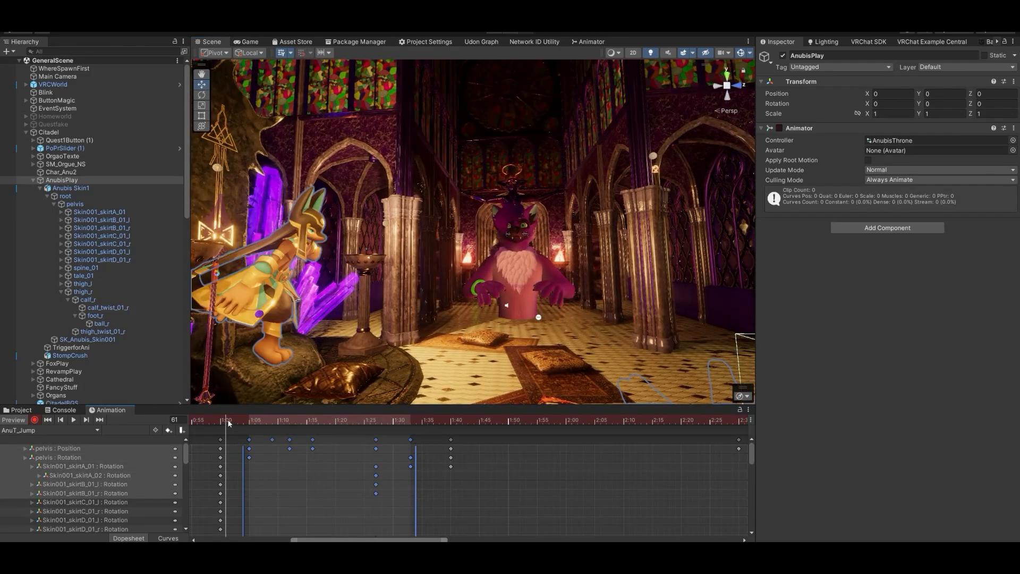
click(75, 420)
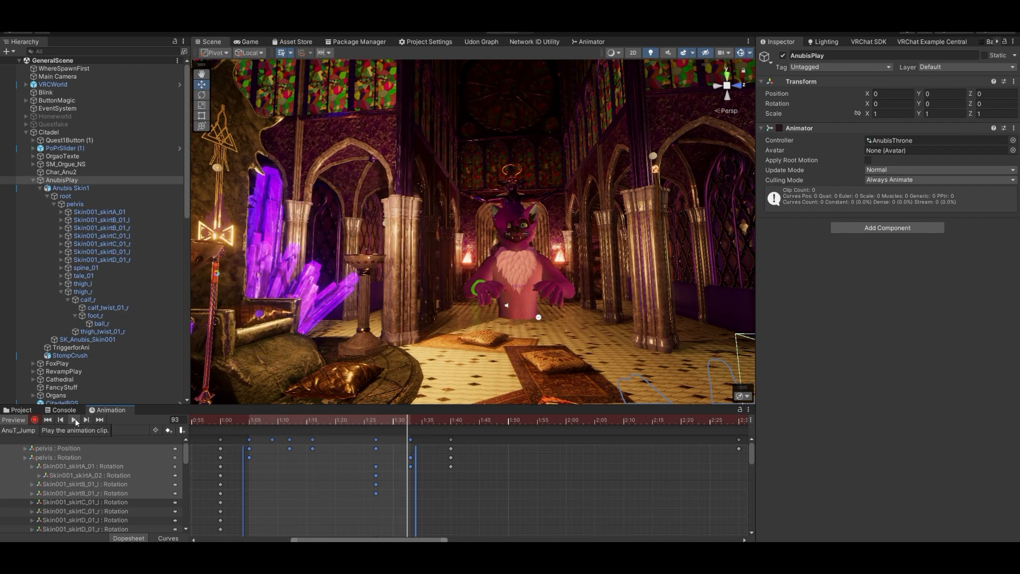
Examine Anubis's airborne pose and flight path up to frame 93, with the pelvis selected.
drag(299, 422, 403, 425)
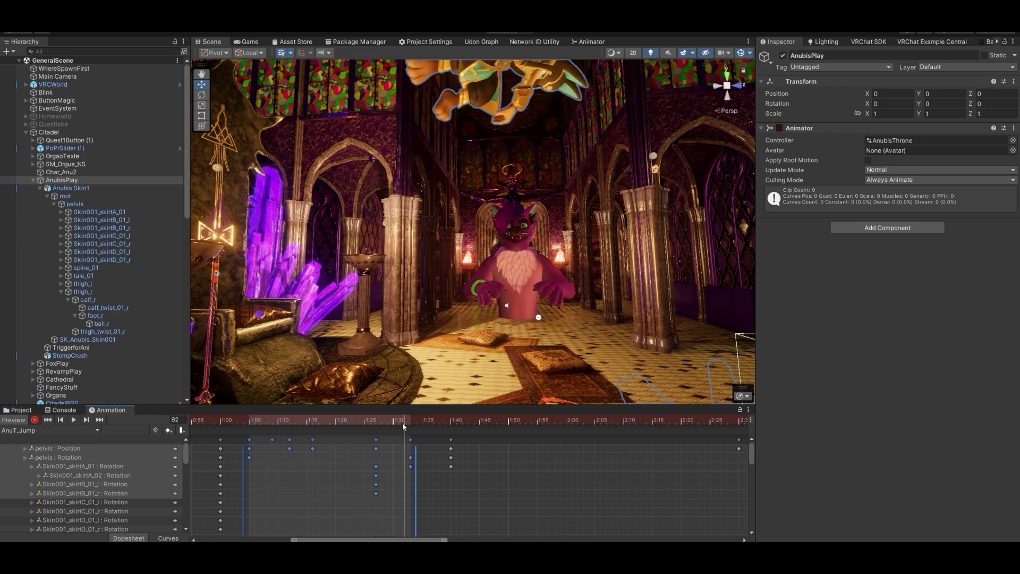
mouse_move(493, 269)
right_down()
mouse_move(496, 321)
mouse_move(491, 242)
mouse_move(509, 260)
right_up()
key(w)
drag(352, 421, 405, 457)
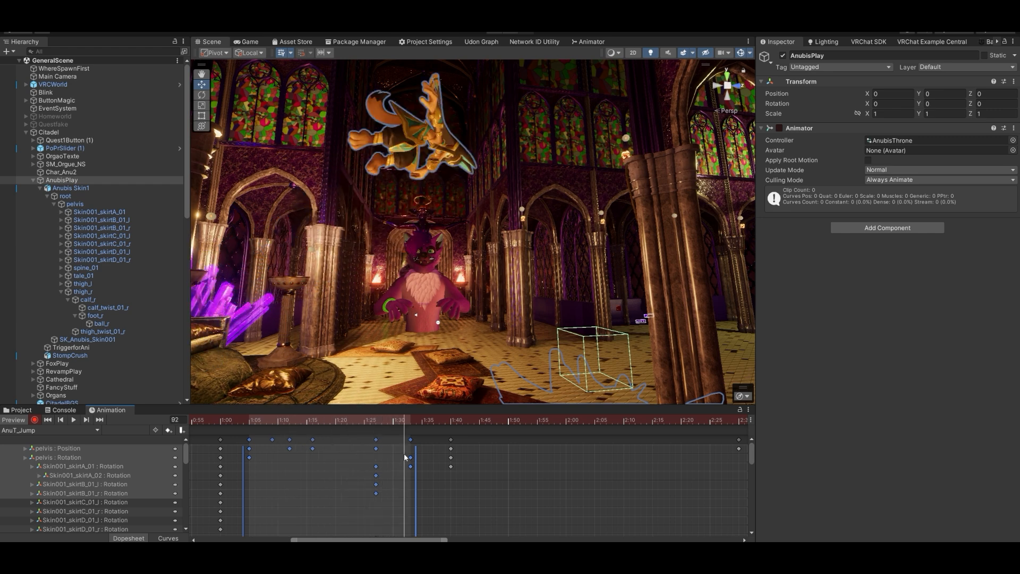
click(88, 419)
right_drag(387, 243, 386, 197)
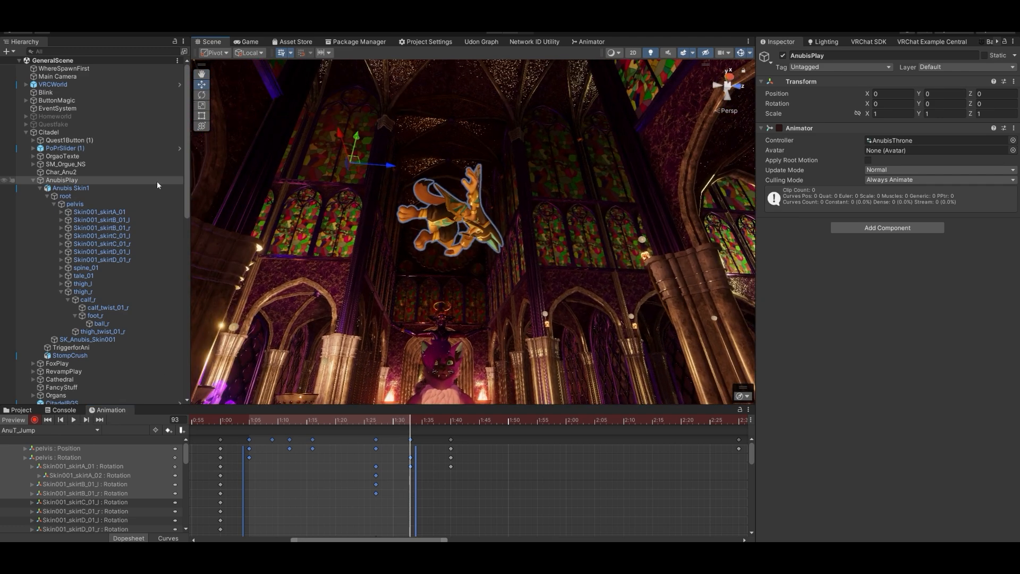
click(112, 205)
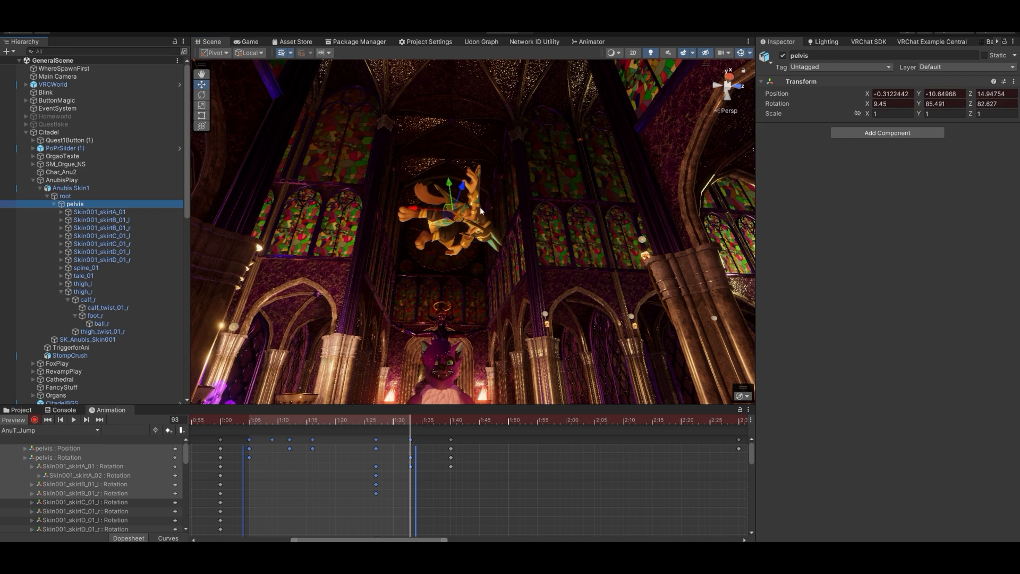
right_drag(446, 223, 460, 188)
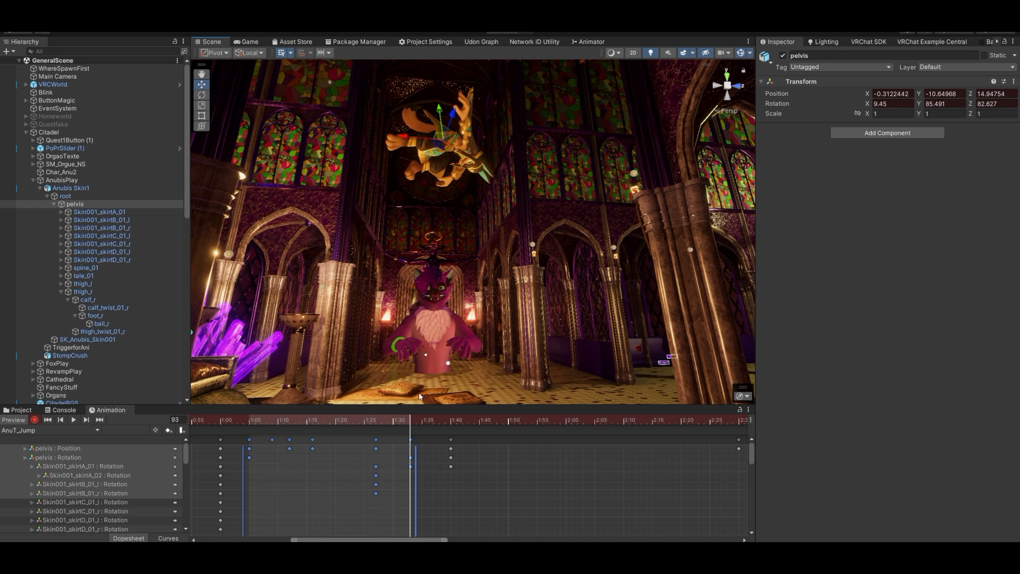
Move the keyframes at frame 100 to frame 120 and play the jump from frame 61.
drag(410, 421, 444, 419)
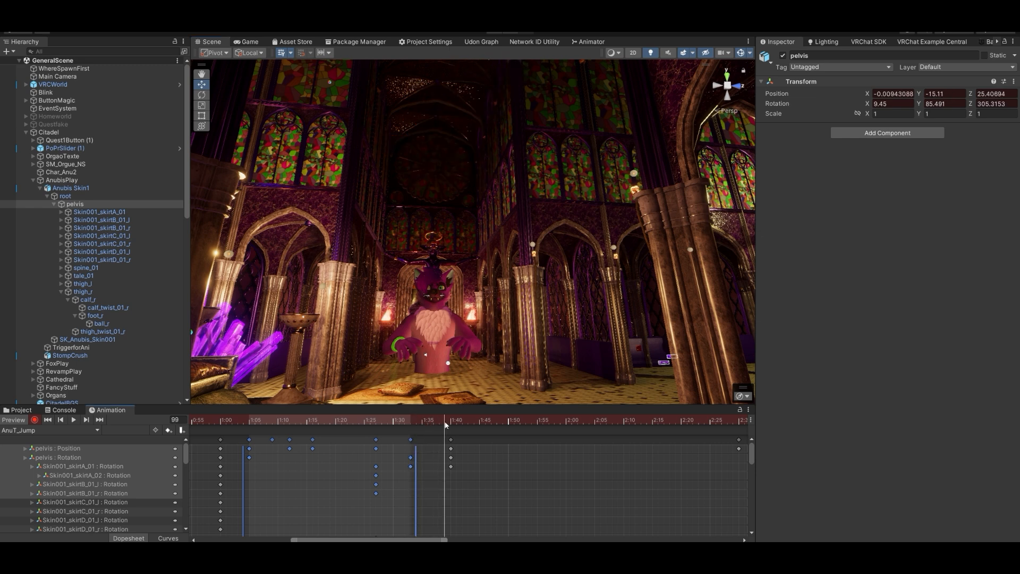
click(87, 420)
right_drag(536, 262, 508, 223)
key(f)
drag(448, 423, 566, 457)
drag(438, 423, 226, 419)
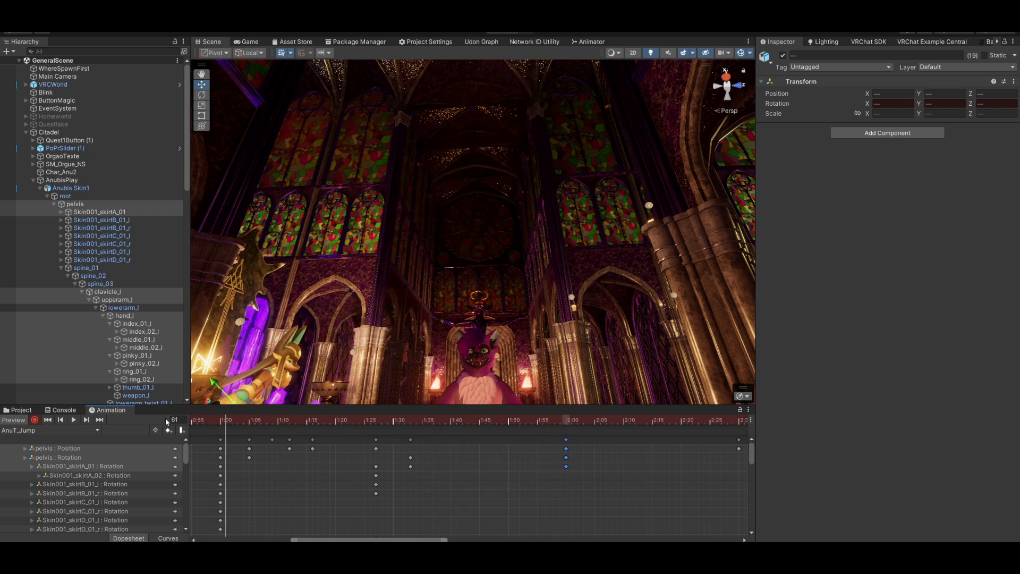
click(74, 420)
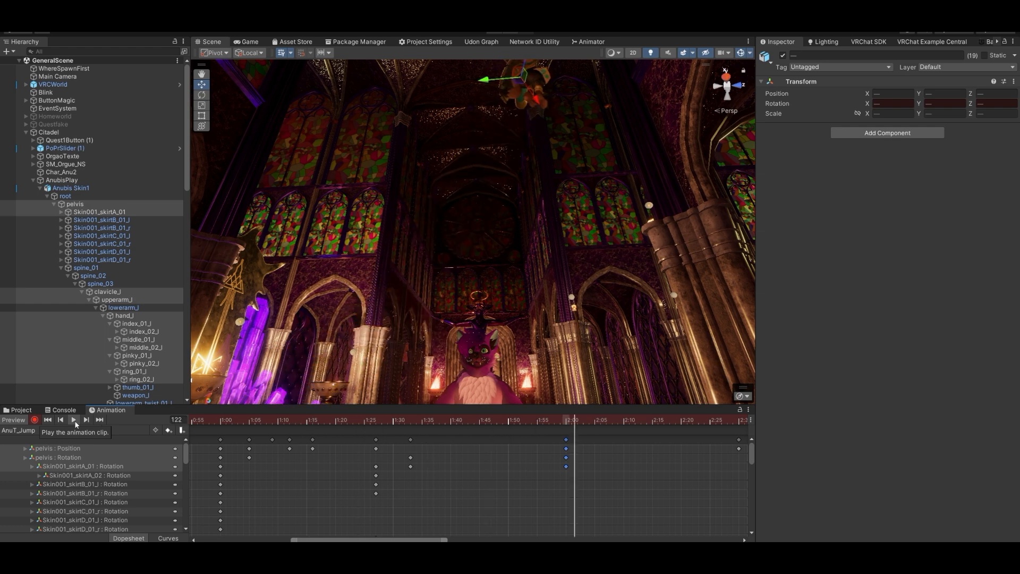
At frame 65, rotate Skin001_skirtC_01_r to about X -113.52, Y -77.48, Z 36.63.
drag(617, 421, 233, 439)
right_drag(367, 297, 351, 365)
drag(237, 421, 261, 434)
key(w)
right_drag(467, 249, 375, 290)
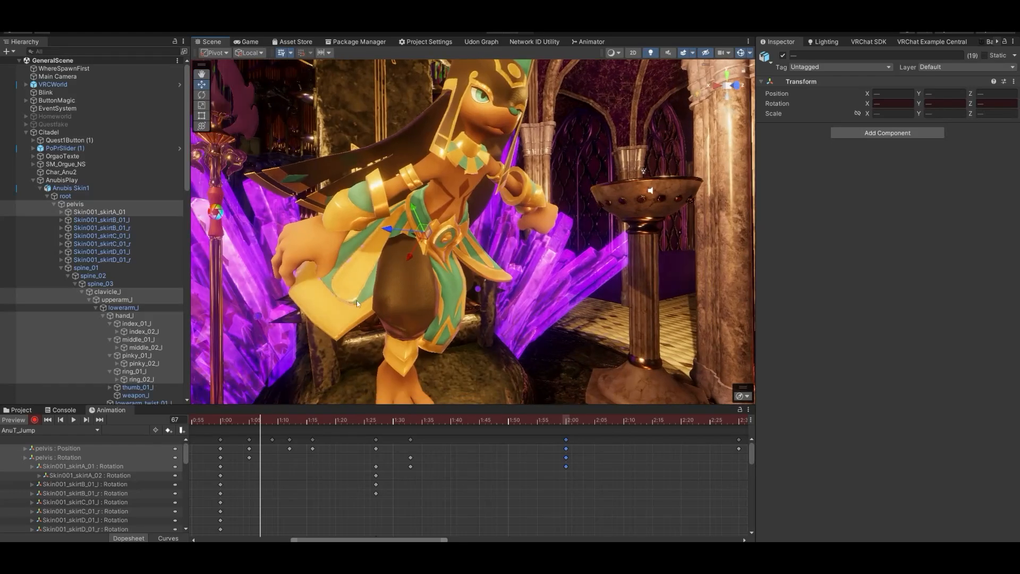
drag(257, 421, 245, 424)
click(88, 420)
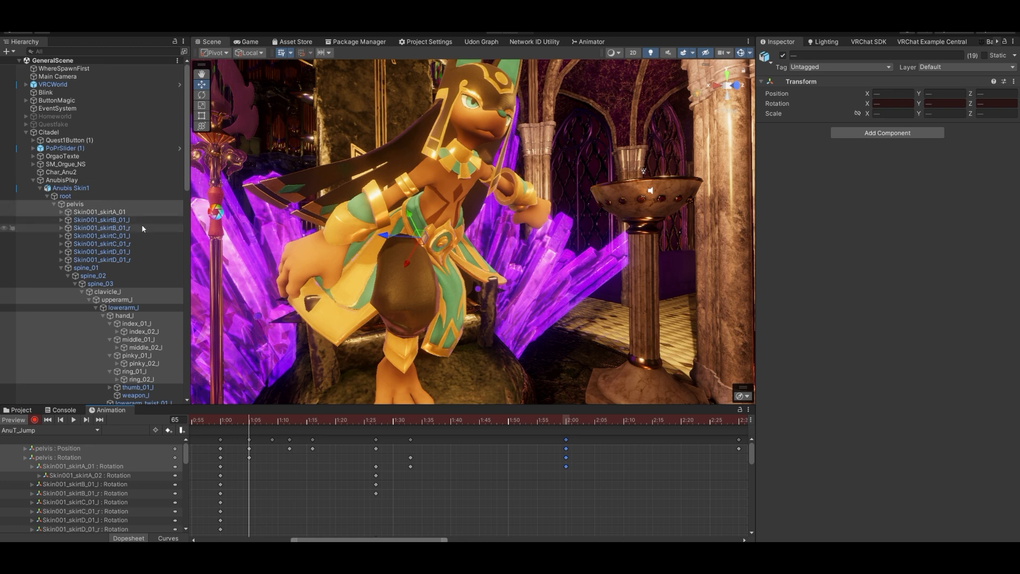
click(140, 244)
key(e)
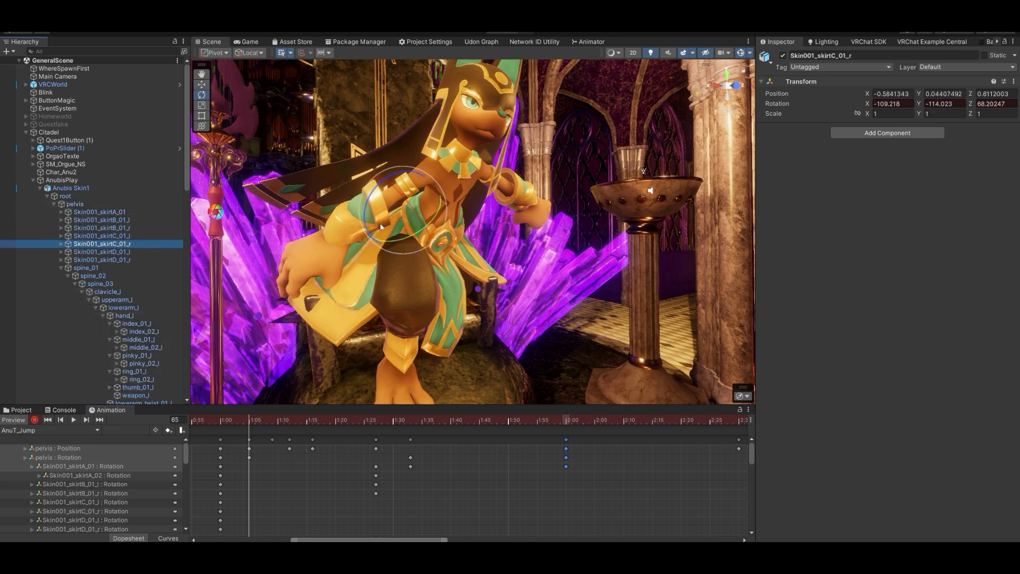
drag(404, 214, 417, 213)
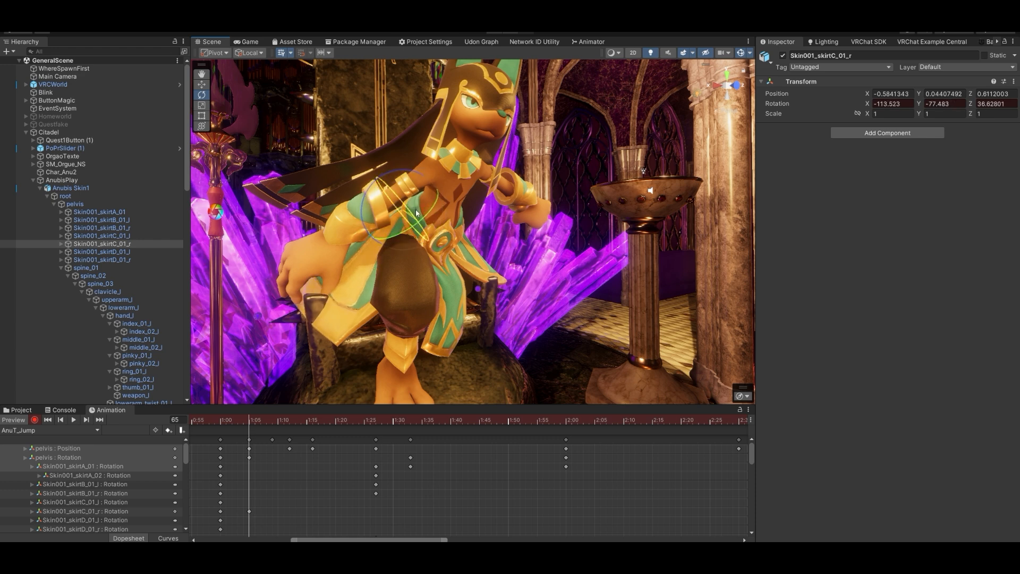
At frame 65, rotate Skin001_skirtB_01_r to about X -6.40, Y 83.31, Z -138.26 and scrub on to frame 75.
click(146, 228)
drag(392, 237, 403, 287)
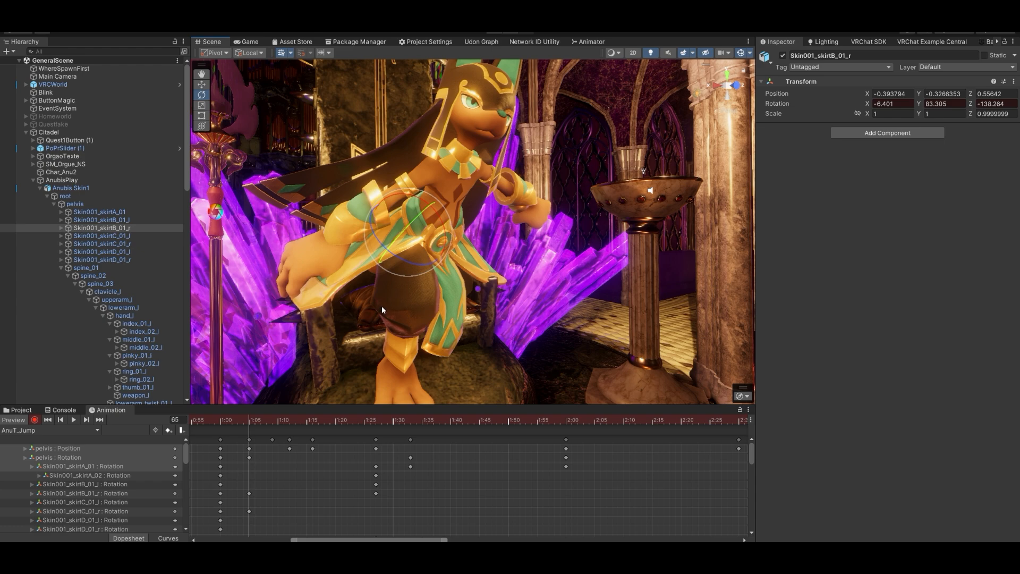
drag(250, 420, 308, 428)
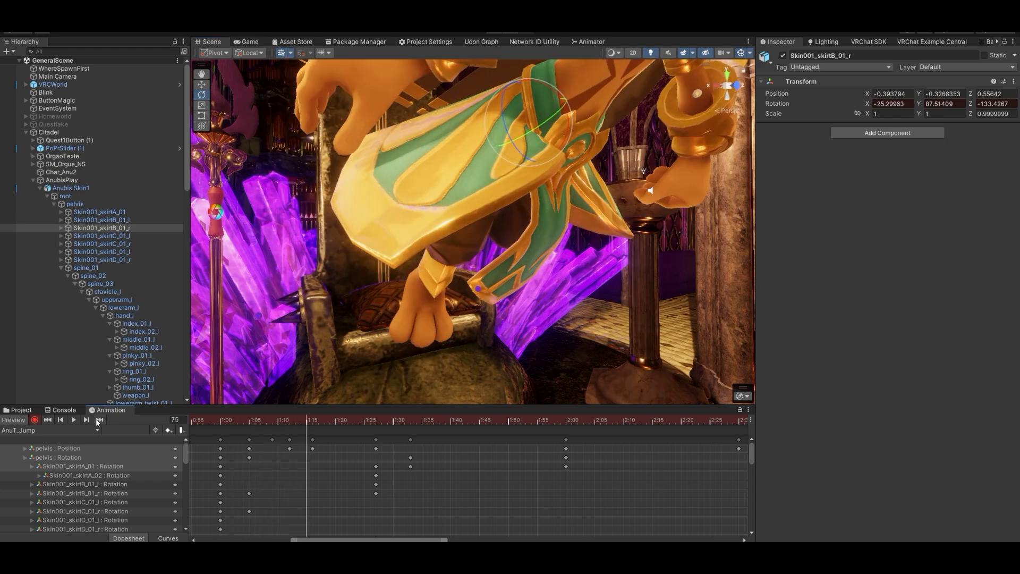
Key a new rotation for Skin001_skirtB_01_r at frame 76 and review the skirt's motion around frames 67 and 68.
click(86, 420)
right_drag(432, 287, 323, 271)
key(e)
drag(332, 159, 406, 148)
right_drag(425, 233, 499, 265)
key(s)
drag(310, 422, 261, 418)
right_drag(436, 266, 578, 260)
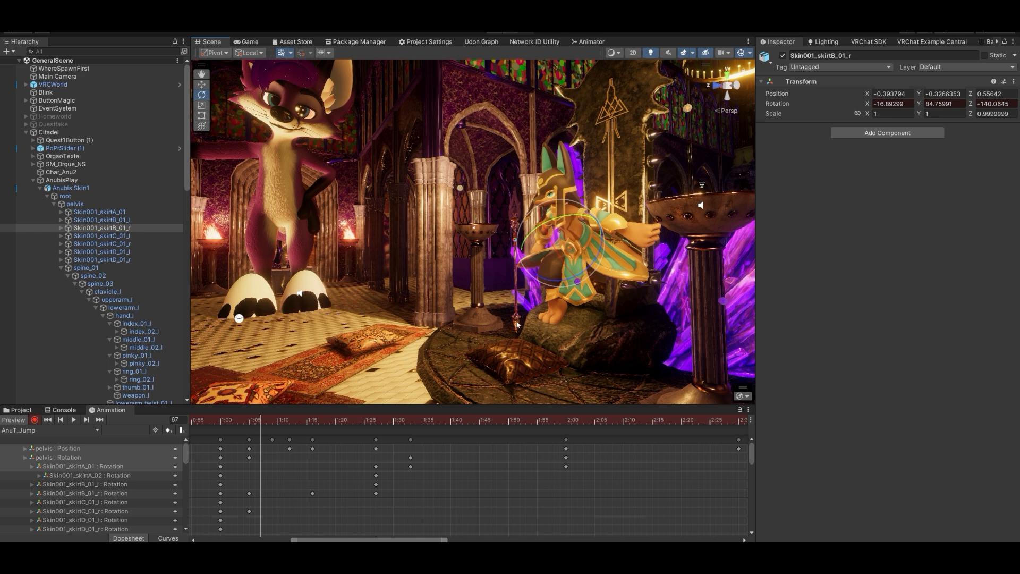
drag(251, 423, 265, 448)
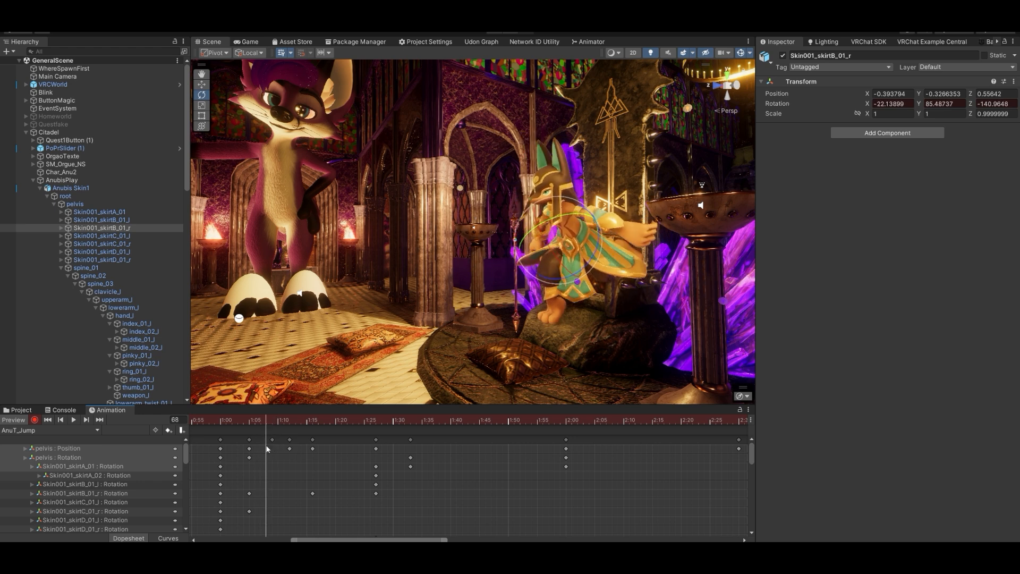
Key new rotations for Skin001_skirtA_01 at frames 69 and 76, with X 5.021, Y 1.257, Z 148.293 at frame 76.
click(86, 419)
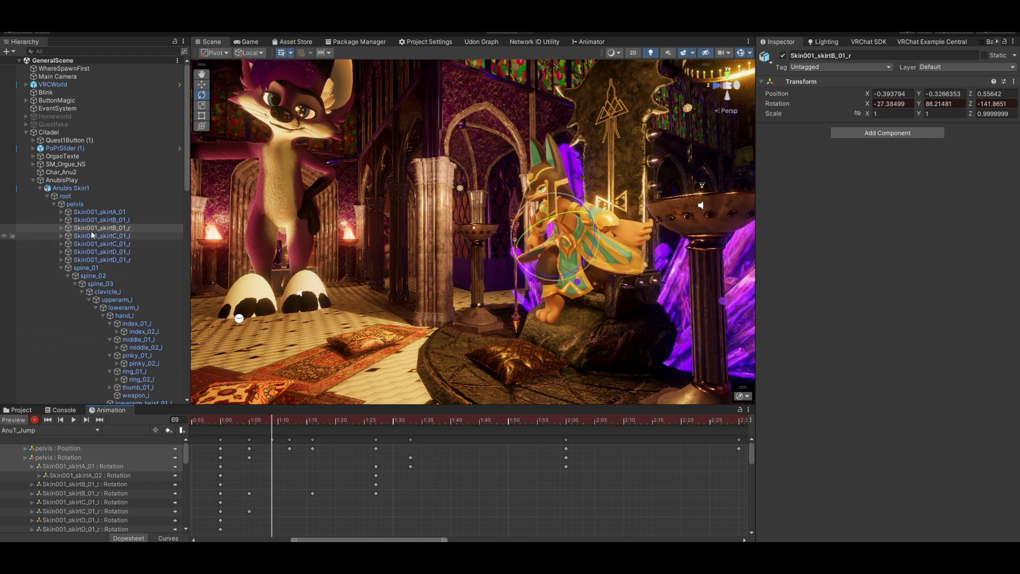
click(60, 212)
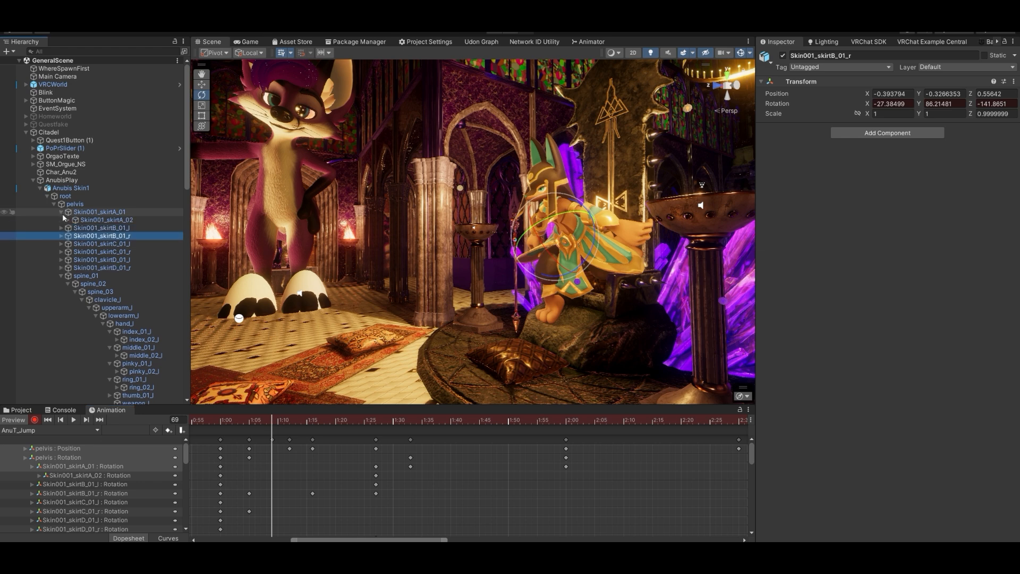
click(90, 212)
drag(574, 238, 586, 269)
drag(273, 423, 301, 420)
click(87, 419)
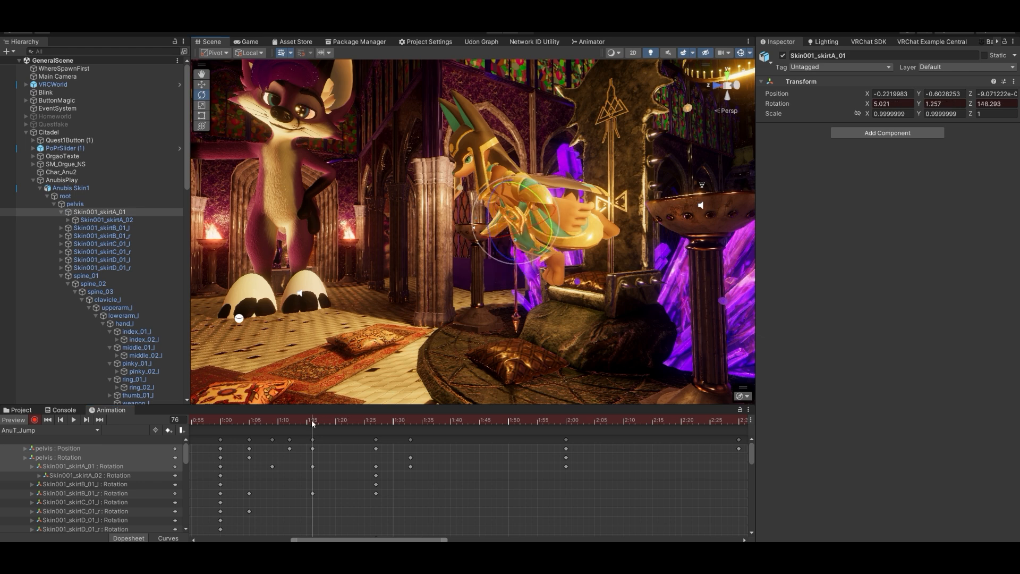
At frame 76, move the pelvis to about X -0.63, Y -4.24, Z 5.5.
mouse_move(312, 423)
mouse_down()
mouse_move(298, 421)
mouse_move(421, 420)
mouse_move(294, 404)
mouse_move(383, 405)
mouse_move(219, 403)
mouse_move(325, 428)
mouse_move(381, 428)
mouse_move(301, 425)
mouse_up()
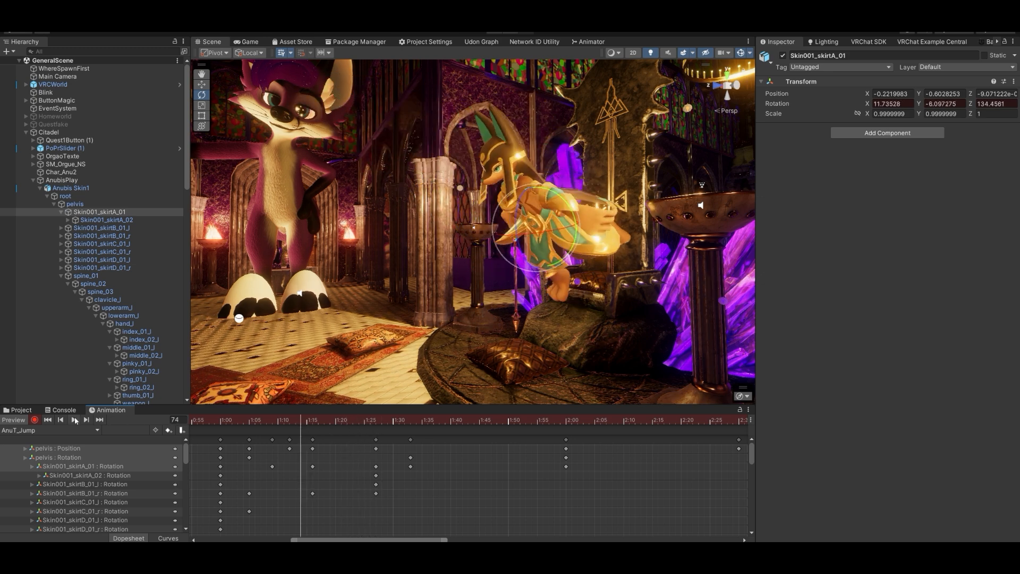
click(86, 420)
click(527, 259)
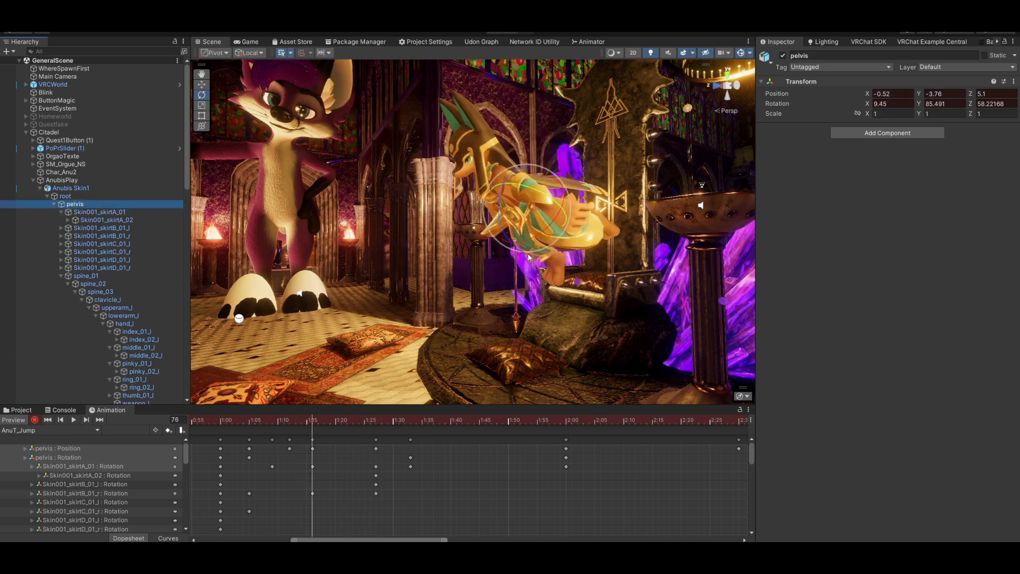
drag(528, 213, 514, 192)
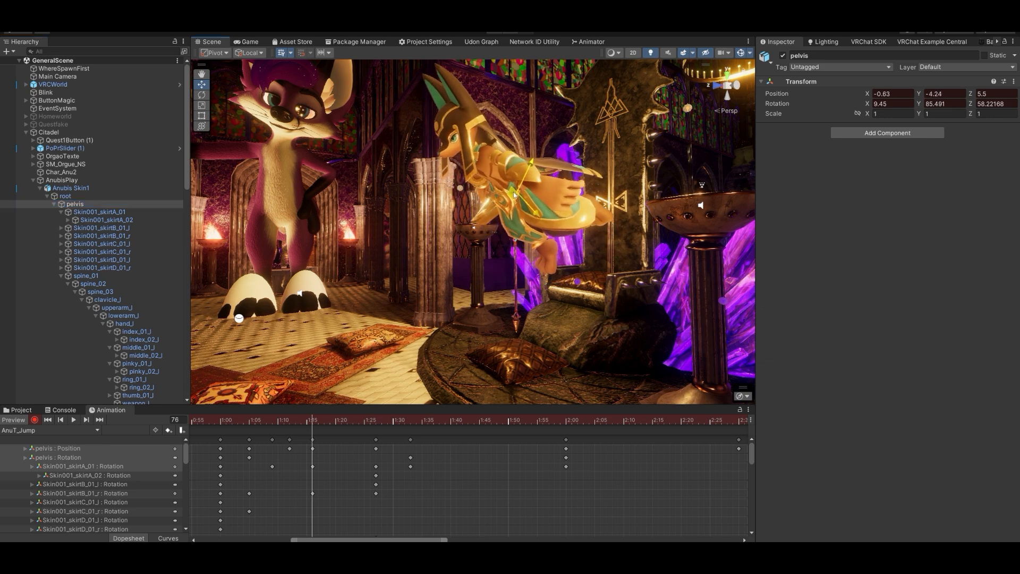
At the frame 87 keyframe, move the pelvis higher and farther forward along the jump path.
drag(313, 422, 365, 442)
click(88, 421)
click(88, 421)
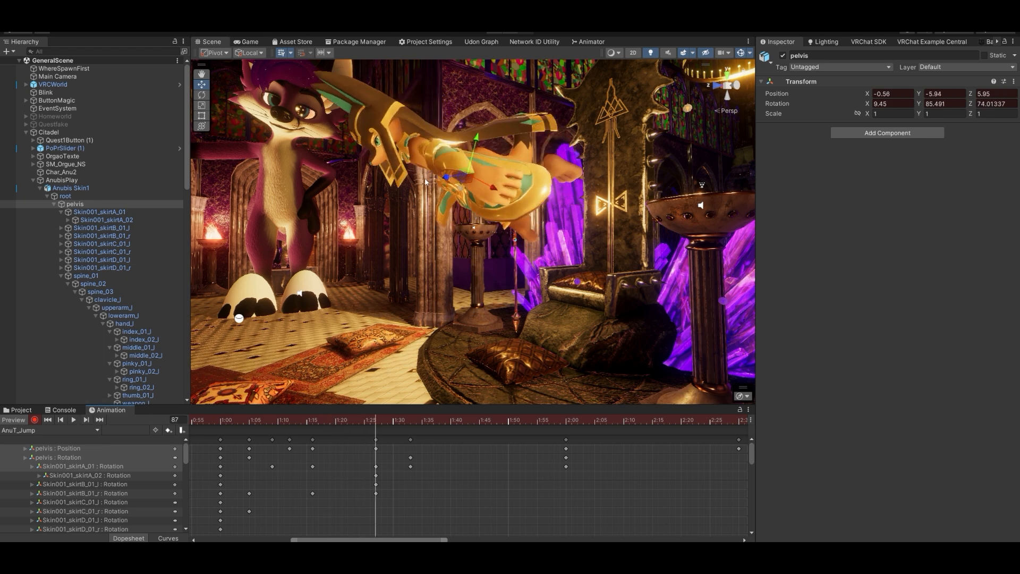
drag(470, 169, 441, 121)
Scrub the jump from frame 87 to frame 116 and play it to review the pelvis path through the air.
right_drag(440, 121, 417, 128)
key(s)
drag(380, 420, 414, 418)
key(f)
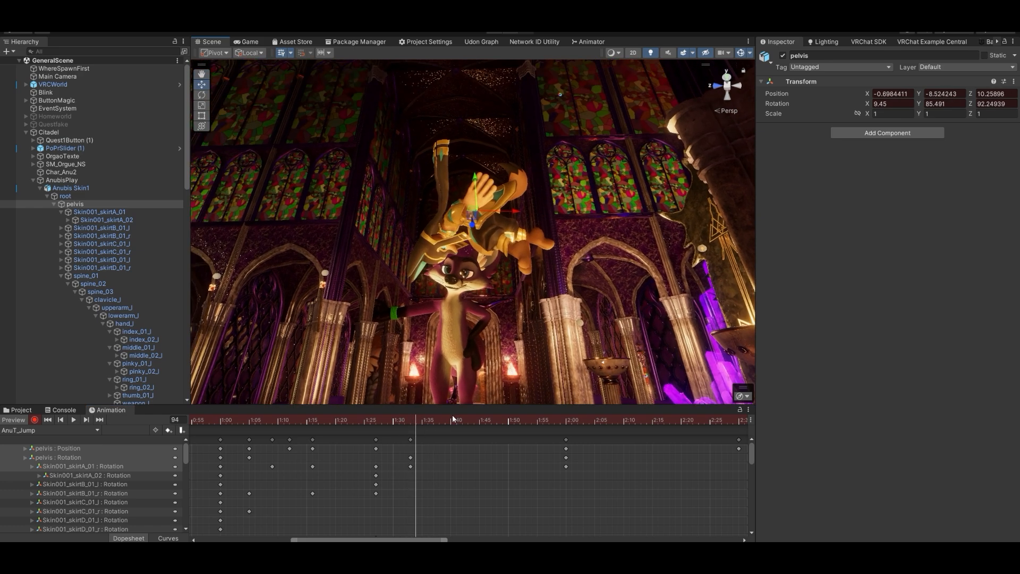
drag(422, 420, 531, 420)
right_drag(488, 332, 450, 287)
mouse_move(534, 421)
mouse_down()
mouse_move(631, 437)
mouse_move(591, 428)
mouse_move(738, 434)
mouse_move(543, 433)
mouse_up()
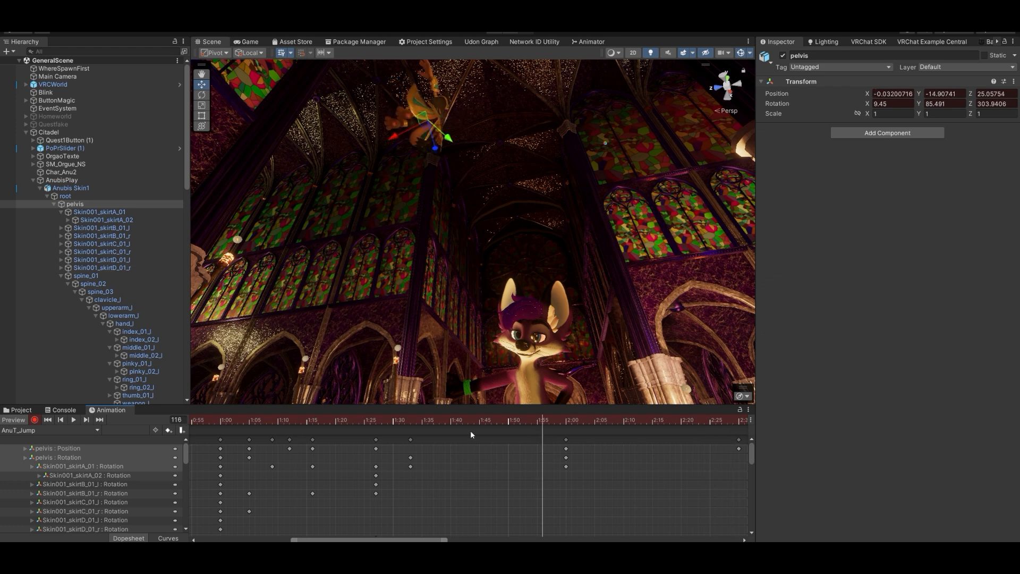
click(73, 419)
right_drag(446, 227, 480, 345)
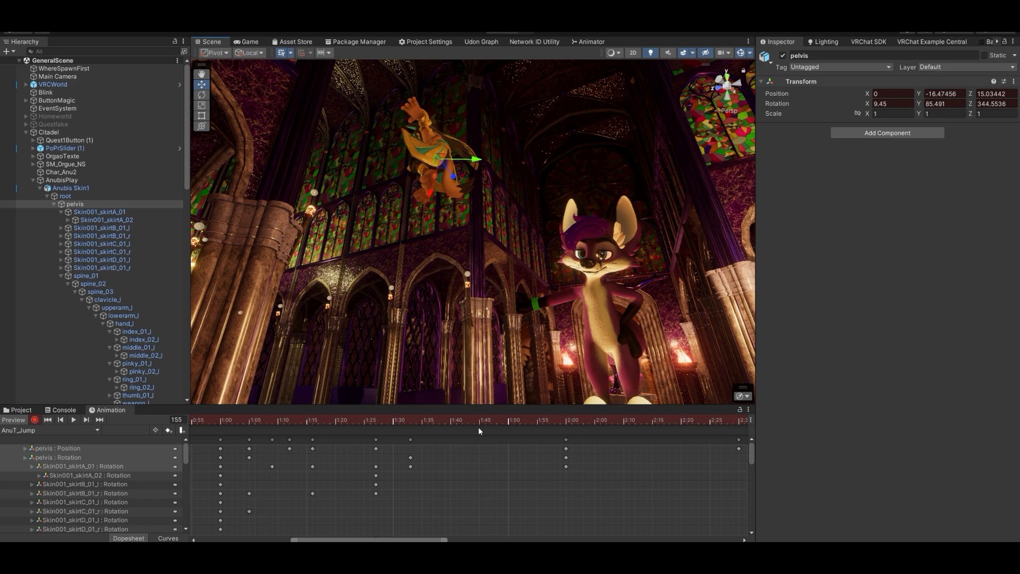
mouse_move(500, 238)
right_down()
mouse_move(521, 259)
mouse_move(505, 233)
right_up()
right_drag(402, 178, 636, 344)
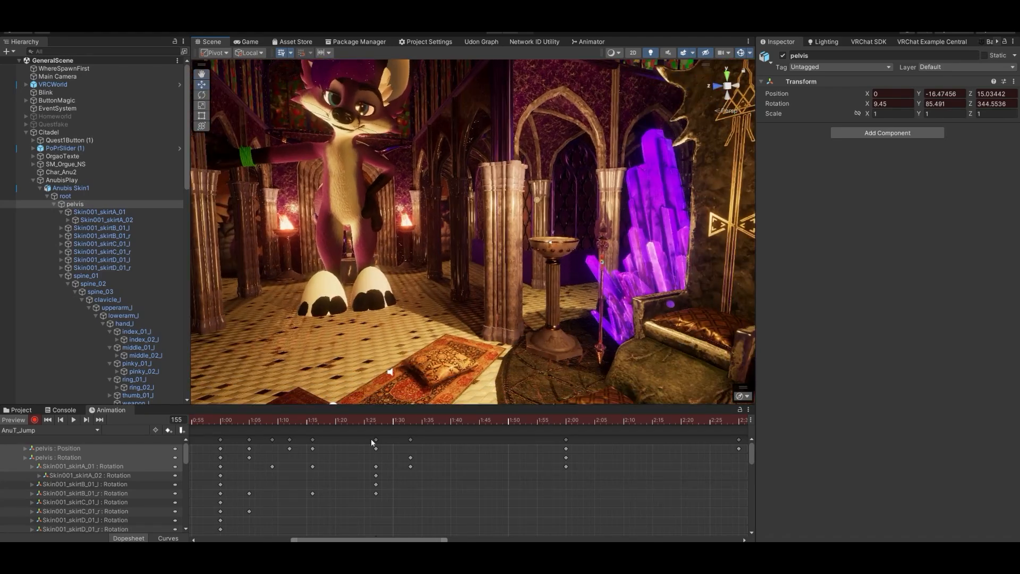
right_drag(473, 308, 476, 335)
key(w)
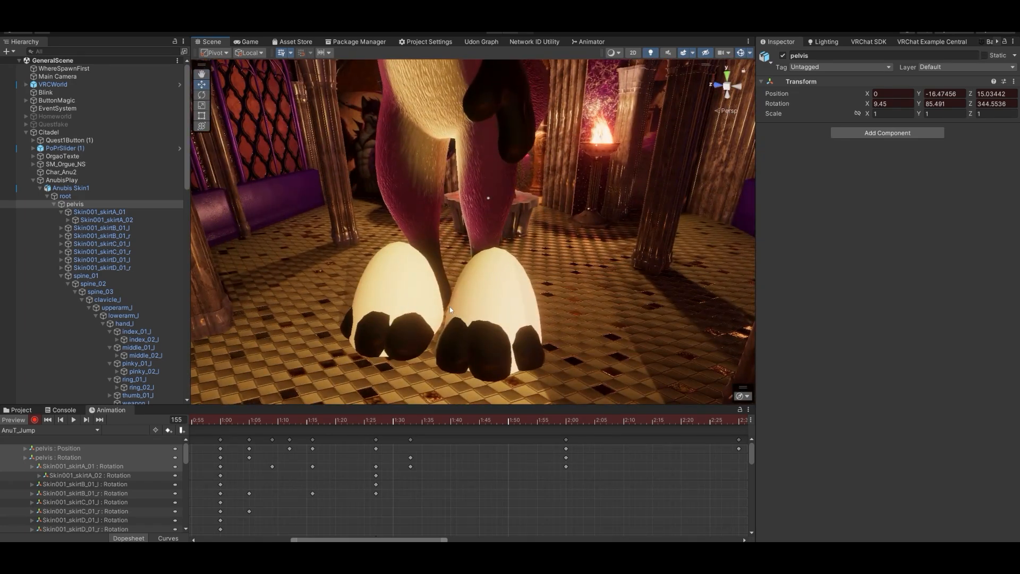
scroll(450, 307, down, 4)
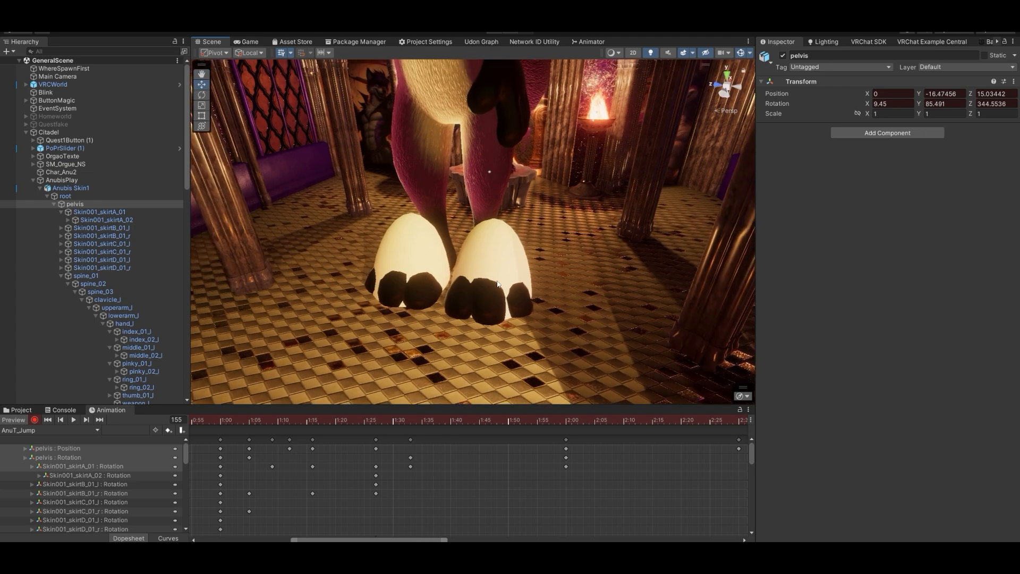
mouse_move(508, 245)
right_down()
mouse_move(486, 187)
mouse_move(498, 259)
right_up()
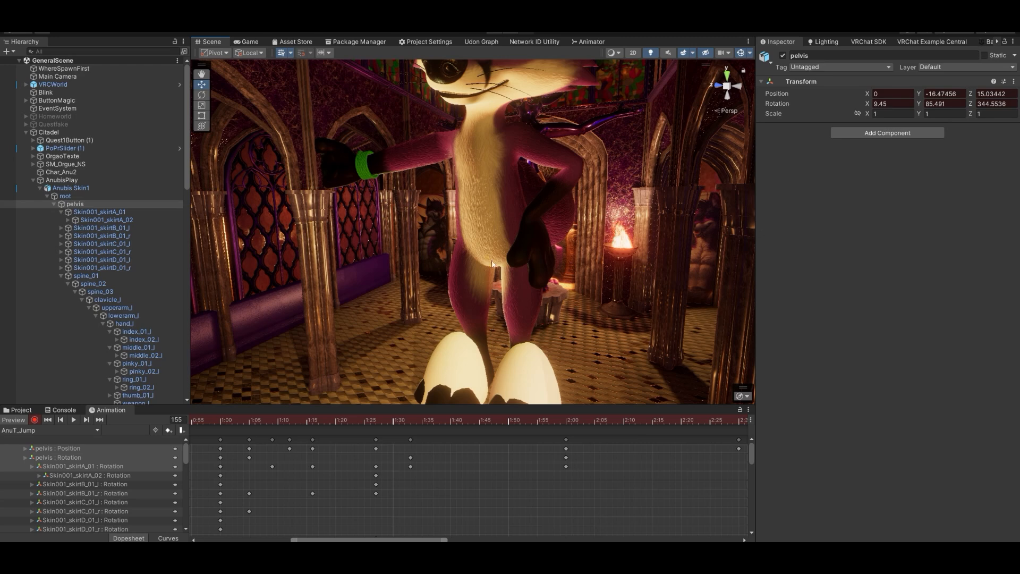
right_drag(514, 267, 524, 257)
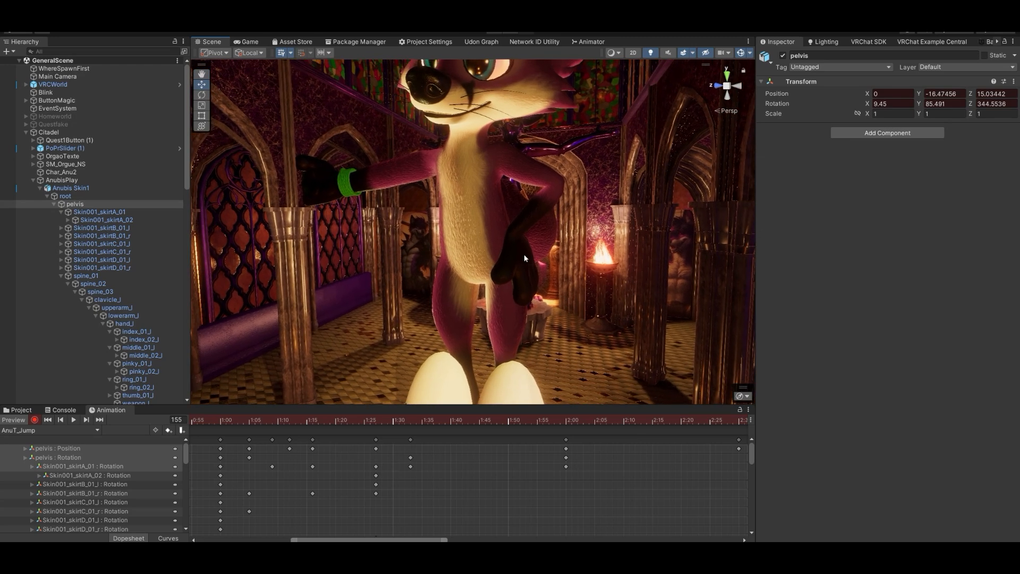
Stop keyframe recording and preview the fox's FoxIdle clip at frame 455.
click(35, 419)
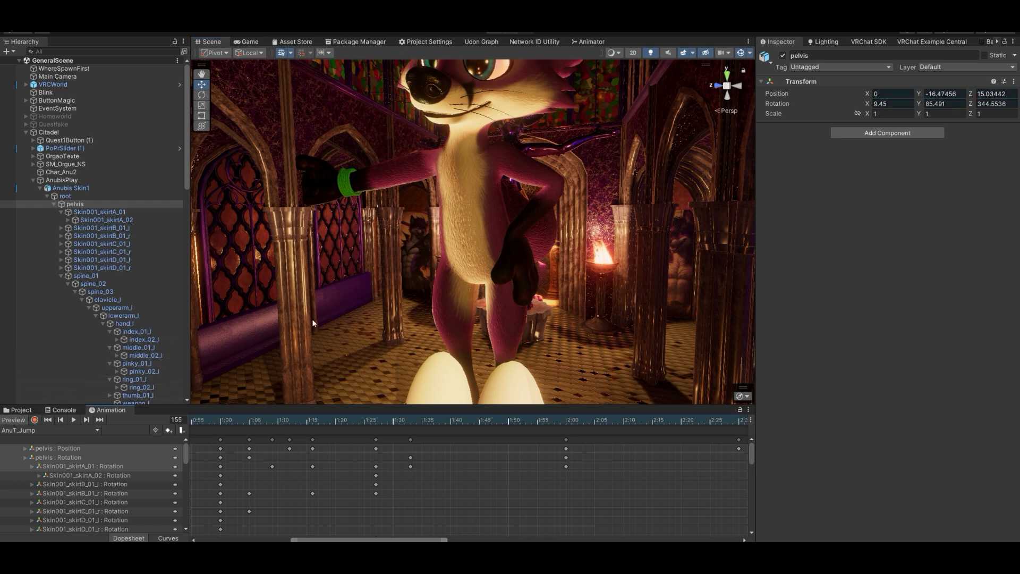
click(477, 169)
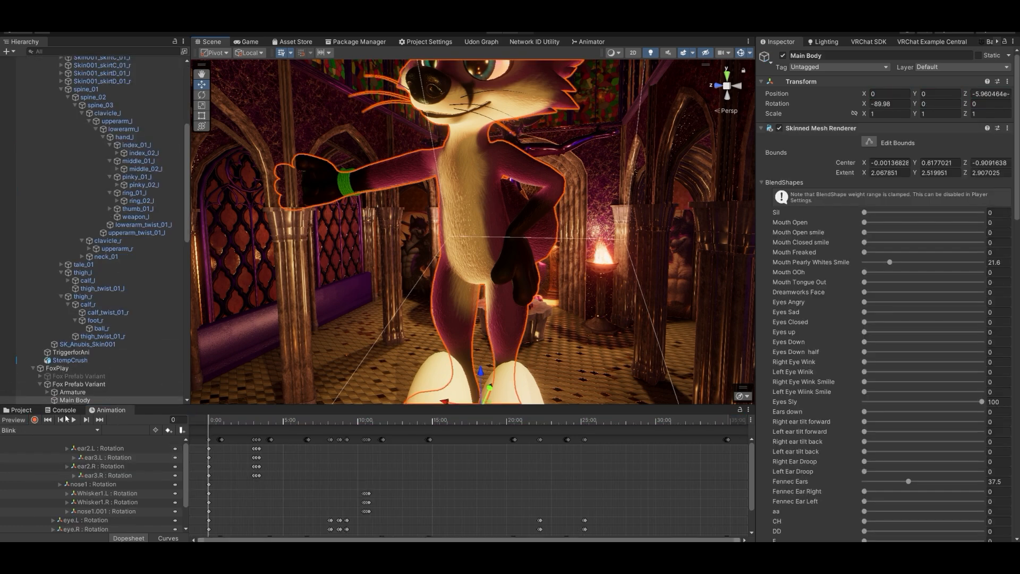
click(53, 430)
click(52, 450)
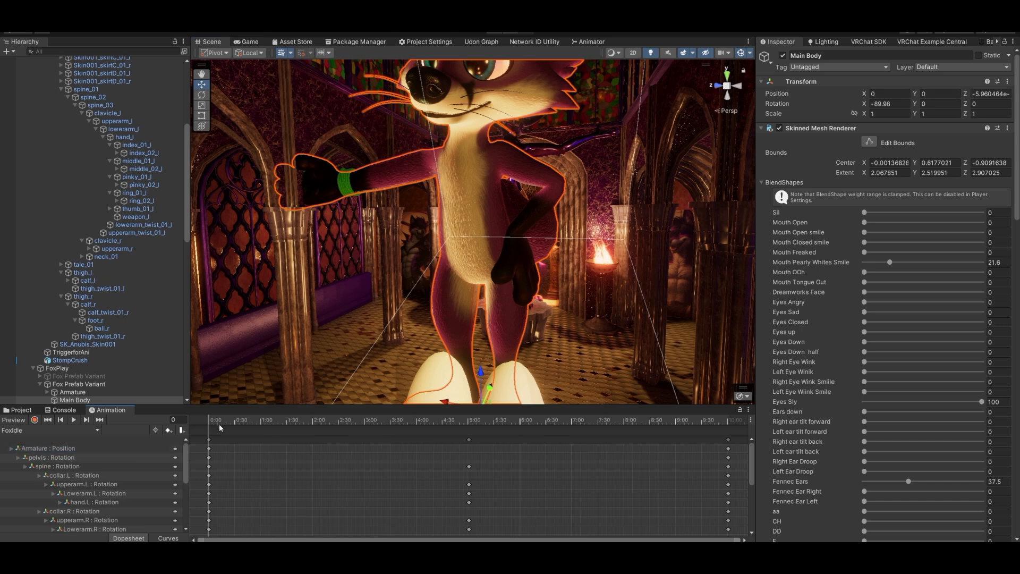
scroll(288, 478, down, 4)
drag(211, 421, 482, 495)
right_drag(498, 295, 463, 174)
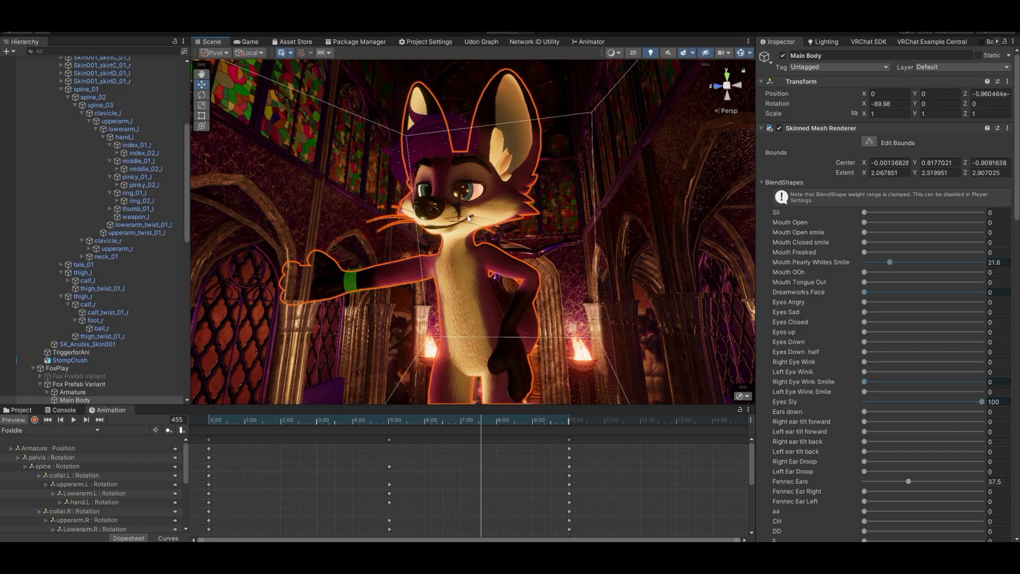
right_drag(425, 254, 435, 234)
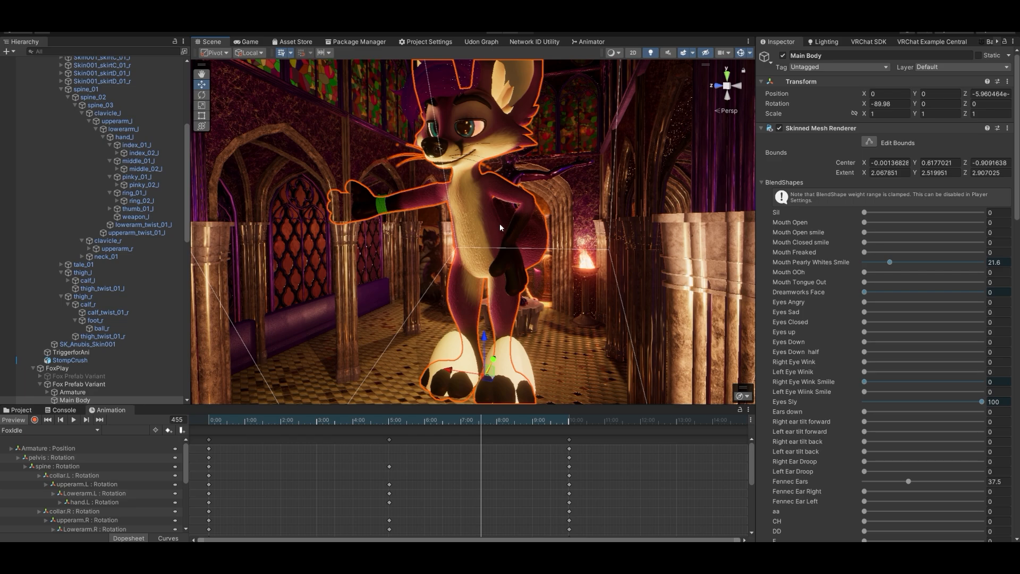
Select the Anubis character on the throne and open its AnuT_Jump clip.
right_drag(514, 208, 325, 264)
right_drag(334, 217, 439, 204)
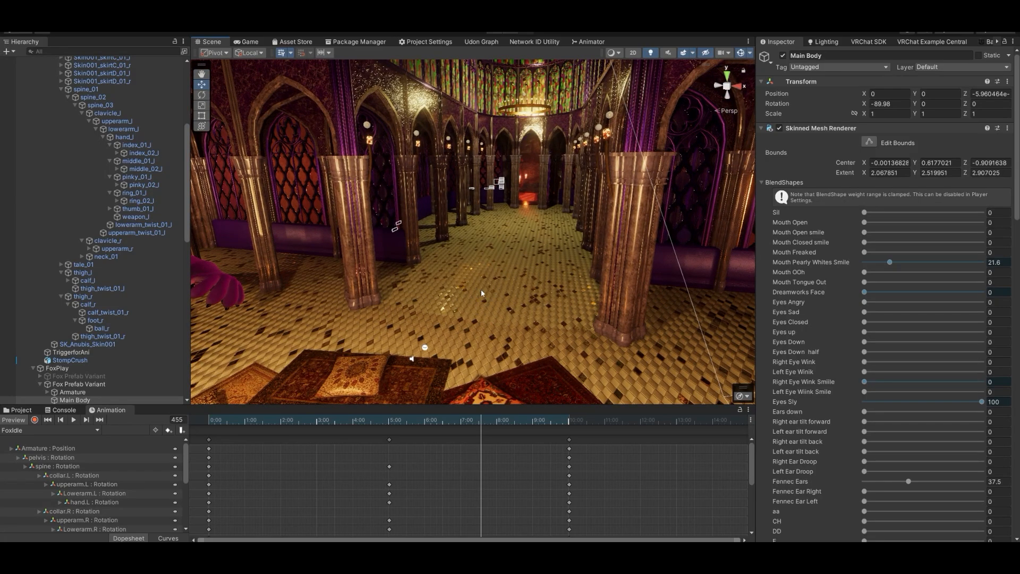
right_drag(484, 307, 526, 294)
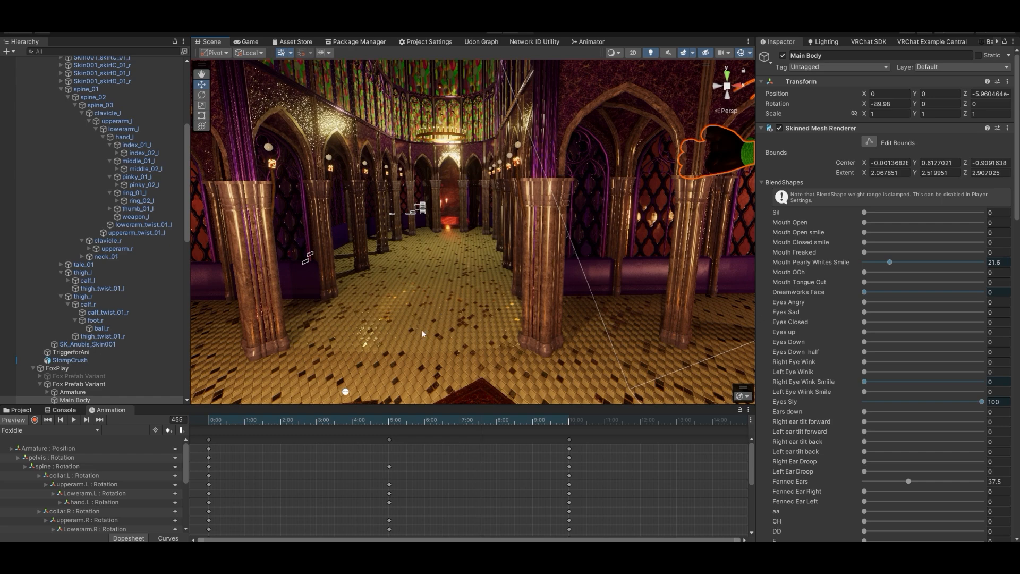
right_drag(479, 280, 371, 246)
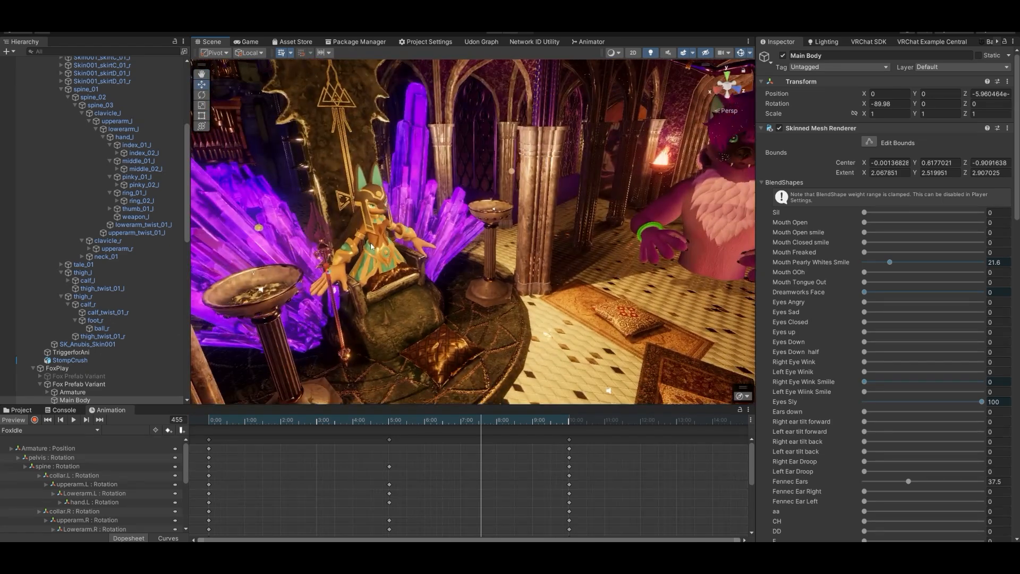
click(374, 245)
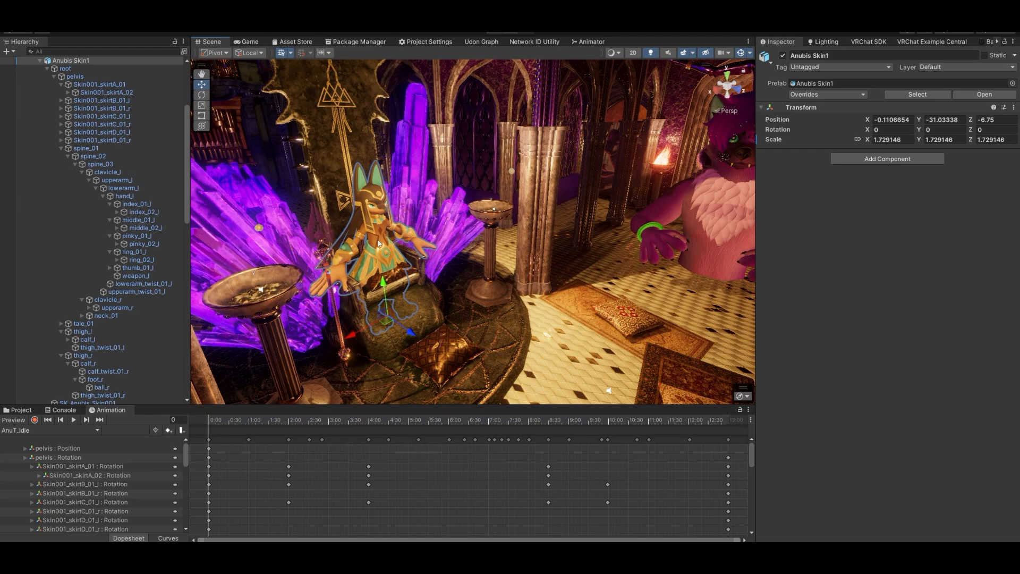
click(35, 431)
click(21, 449)
Scrub through the jump to the landing keyframe at frame 161 and examine the landing pose.
drag(219, 420, 396, 421)
right_drag(409, 325, 618, 218)
drag(393, 424, 457, 426)
right_drag(452, 303, 374, 460)
click(459, 424)
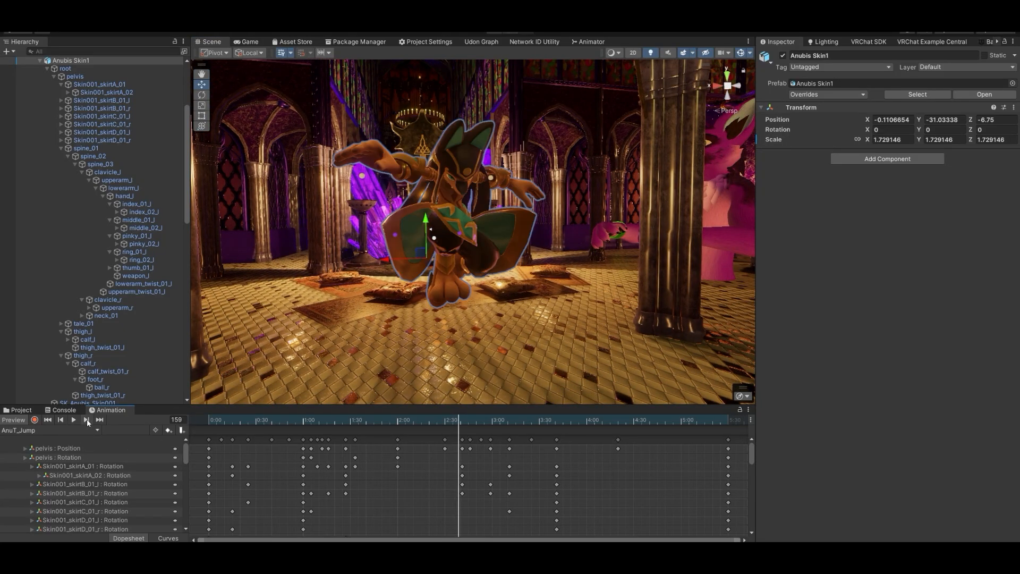
click(87, 421)
key(w)
right_drag(426, 325, 493, 355)
key(s)
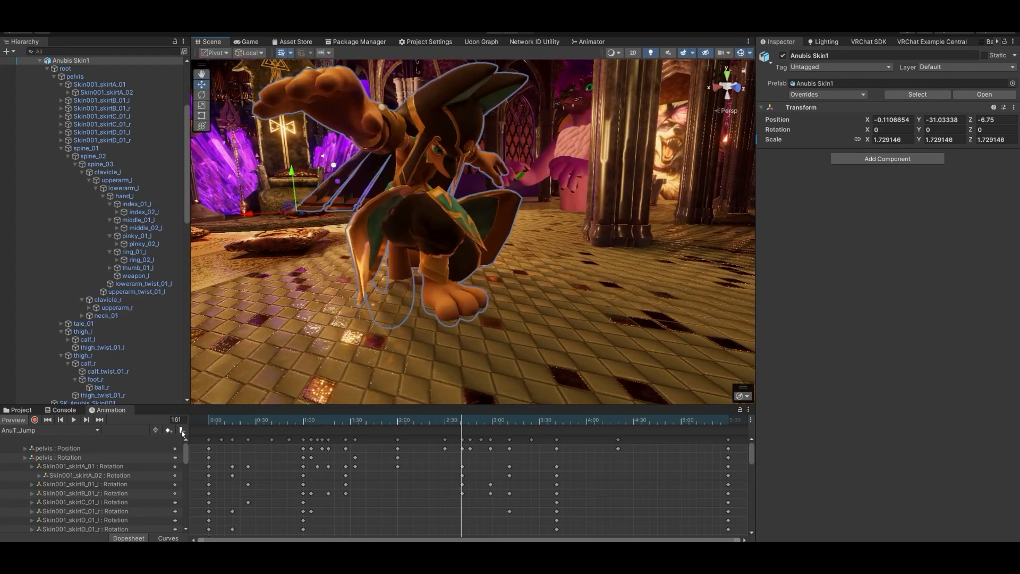
Add an animation event at frame 161 of AnuT_Jump and check which functions it can call.
click(183, 428)
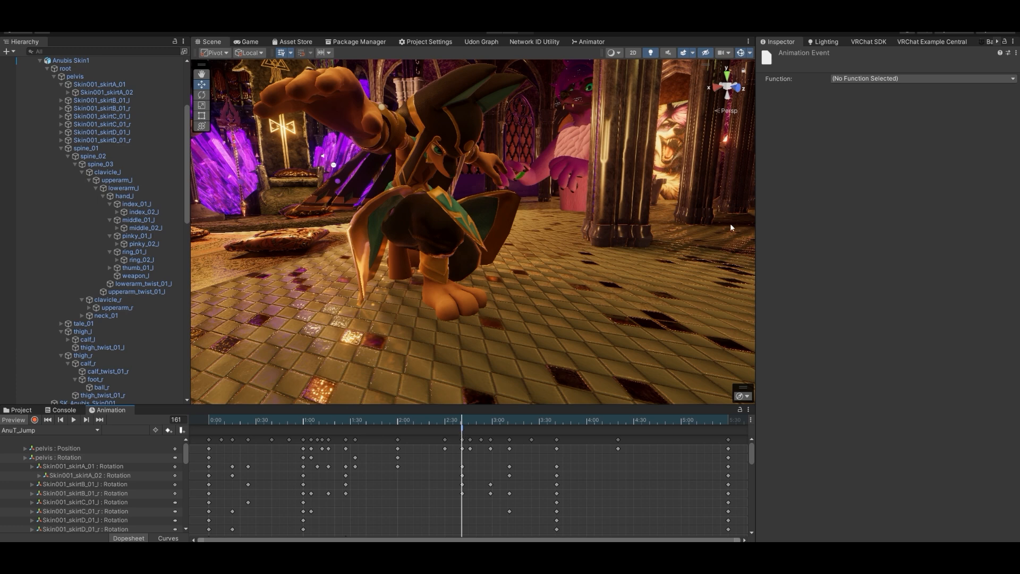
click(855, 78)
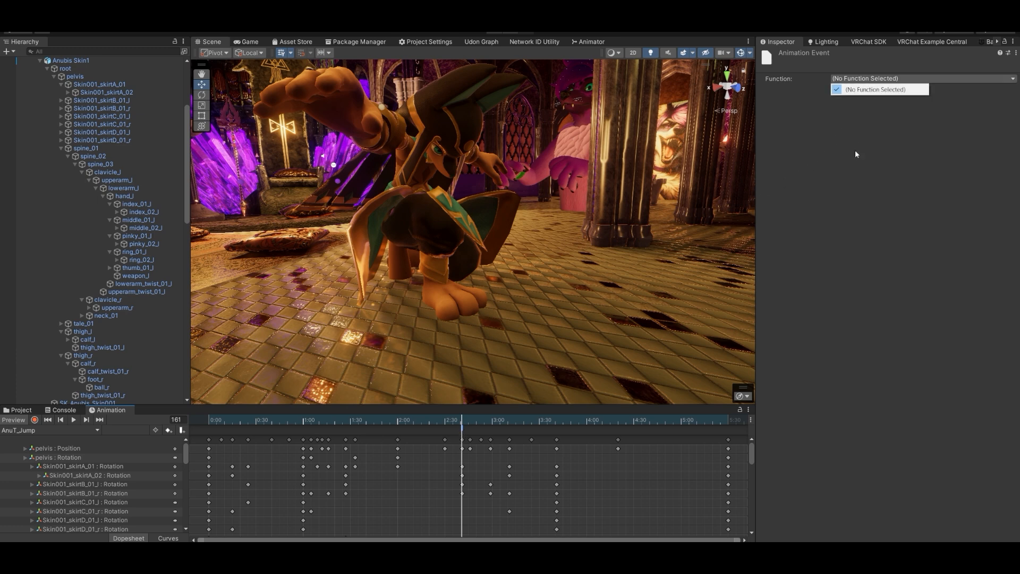
click(855, 151)
click(858, 78)
click(462, 431)
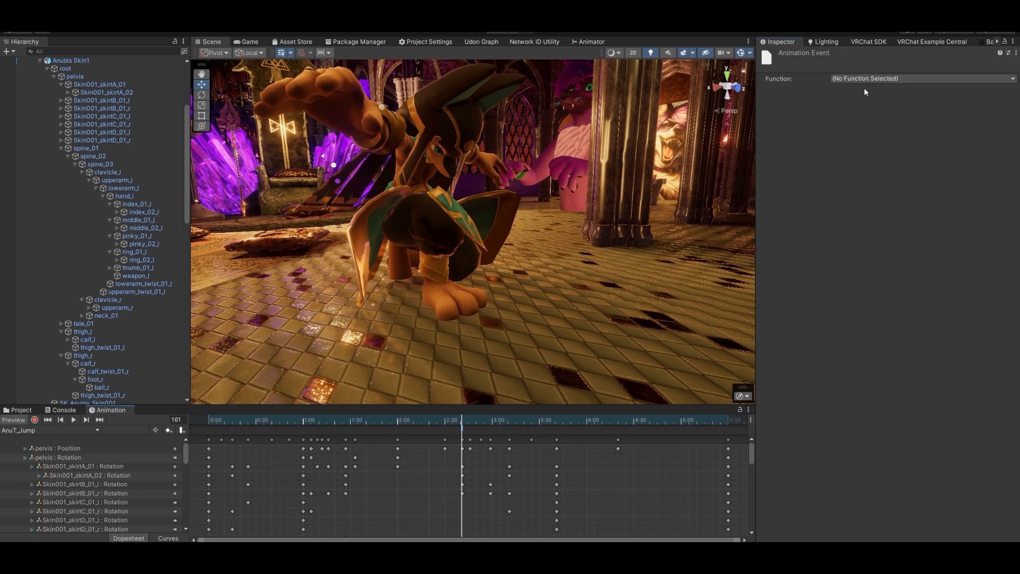
click(886, 79)
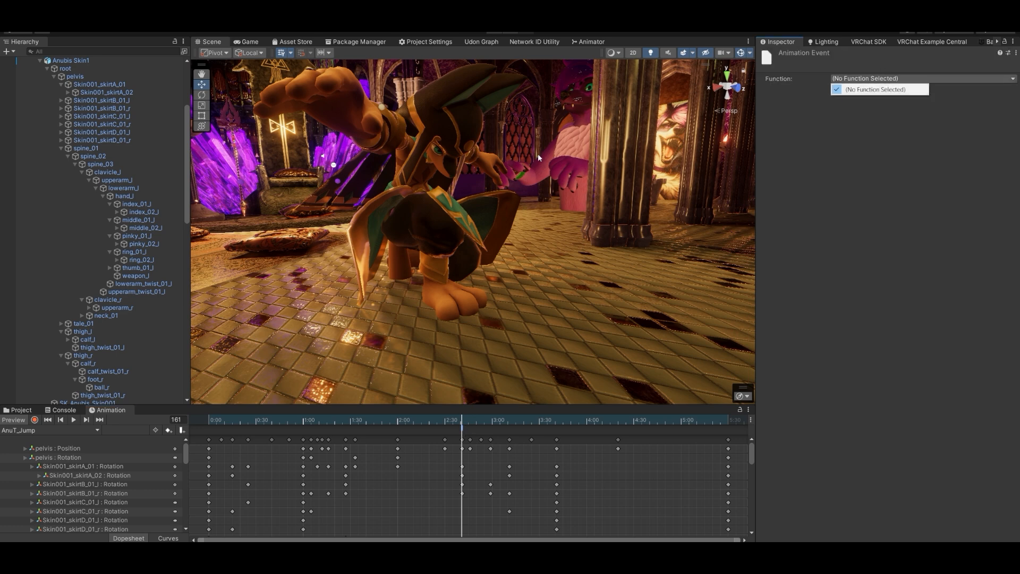
Add an Udon Behaviour component to the AnubisPlay object.
click(186, 194)
drag(186, 193, 183, 150)
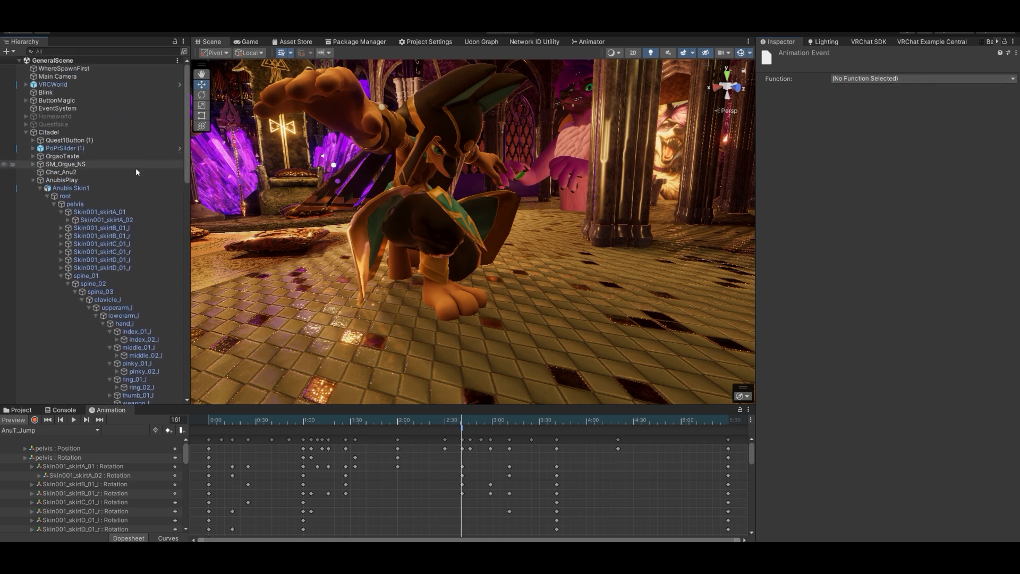
click(91, 180)
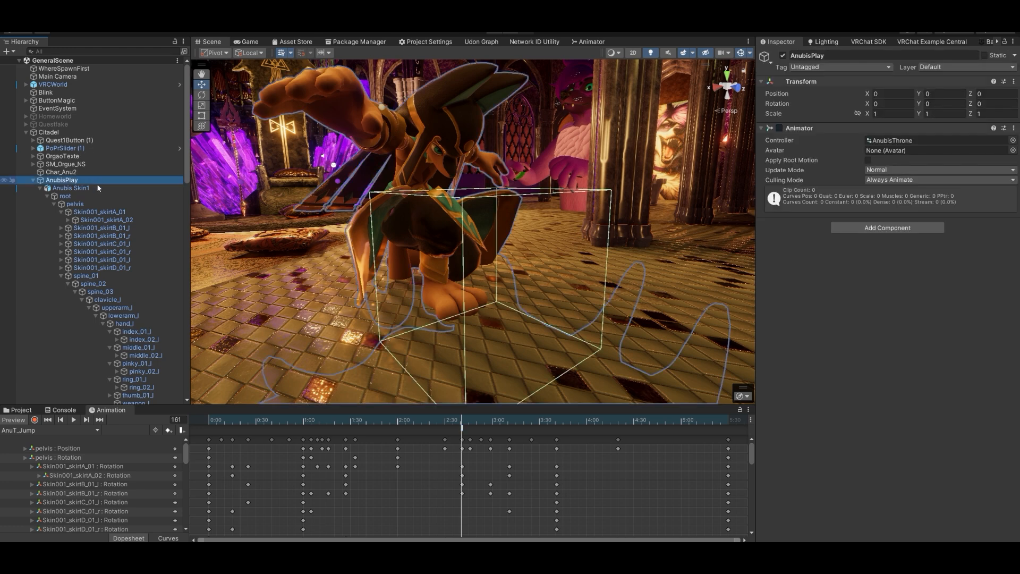
click(844, 228)
text(udon)
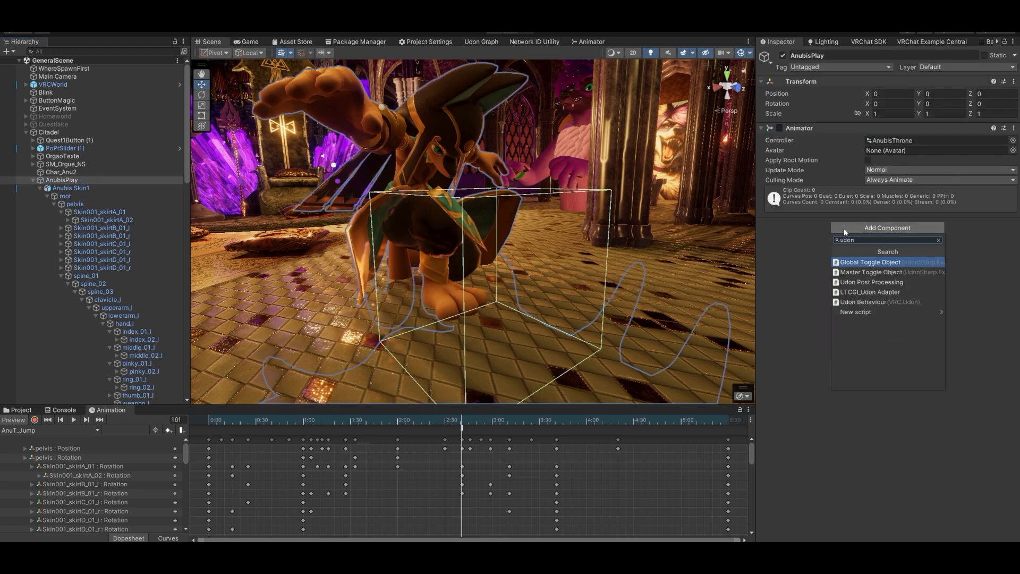
key(Down)
key(Down)
key(Down)
key(Down)
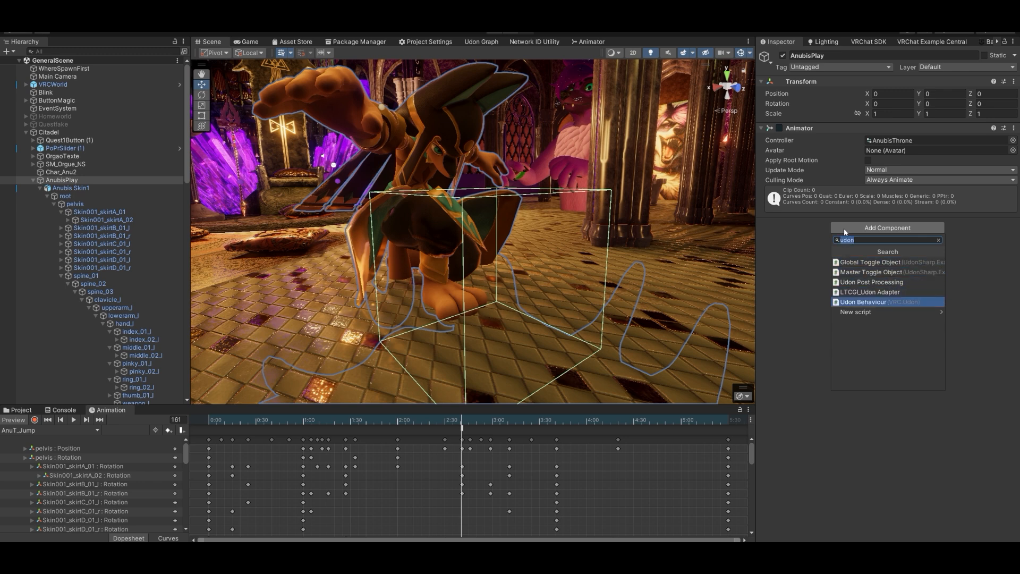
key(Return)
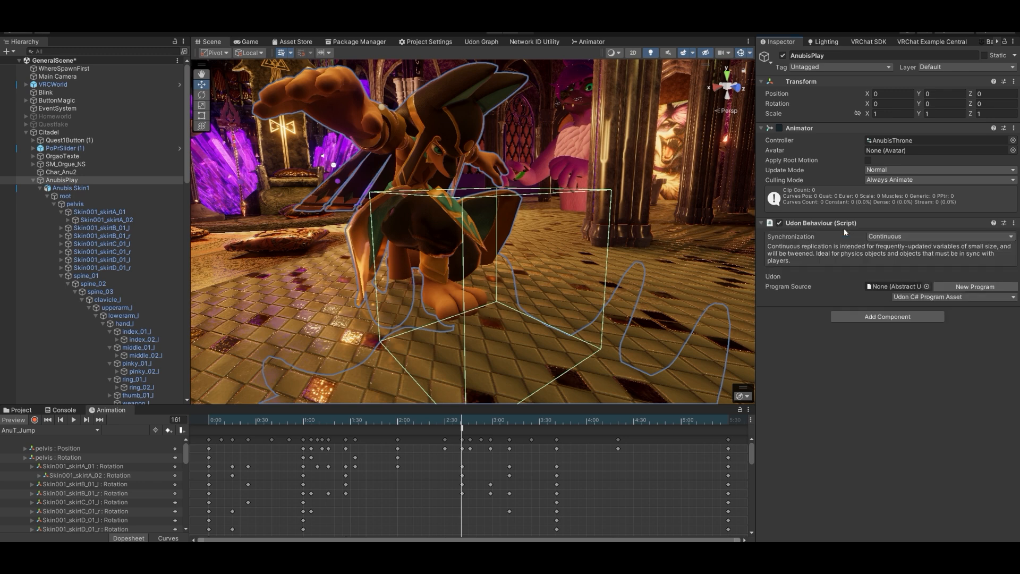
Set the landing animation event's function to the UdonBehaviour method SendCustomEvent (string), with the string parameter "Impact".
click(461, 428)
click(903, 78)
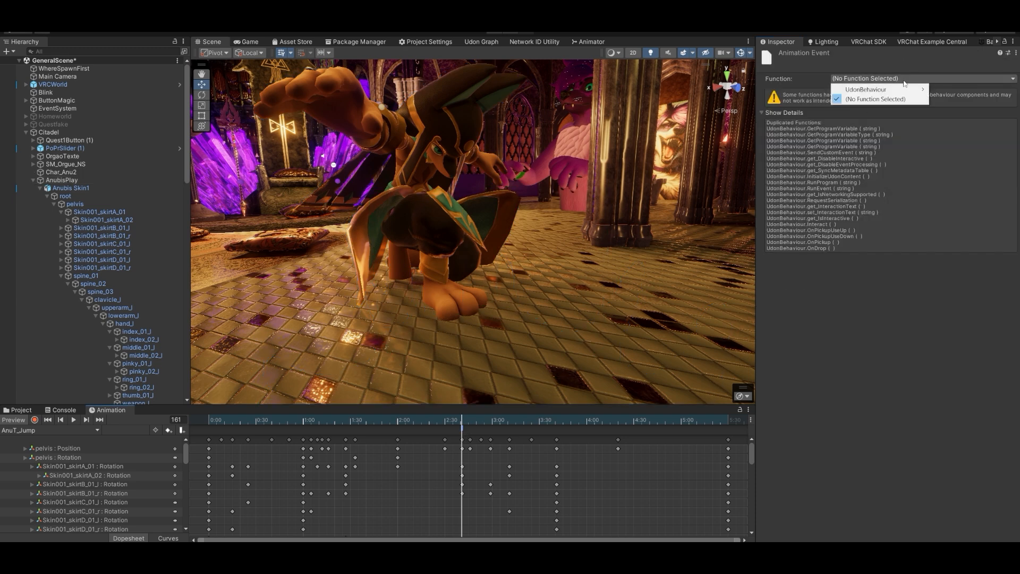
mouse_move(905, 91)
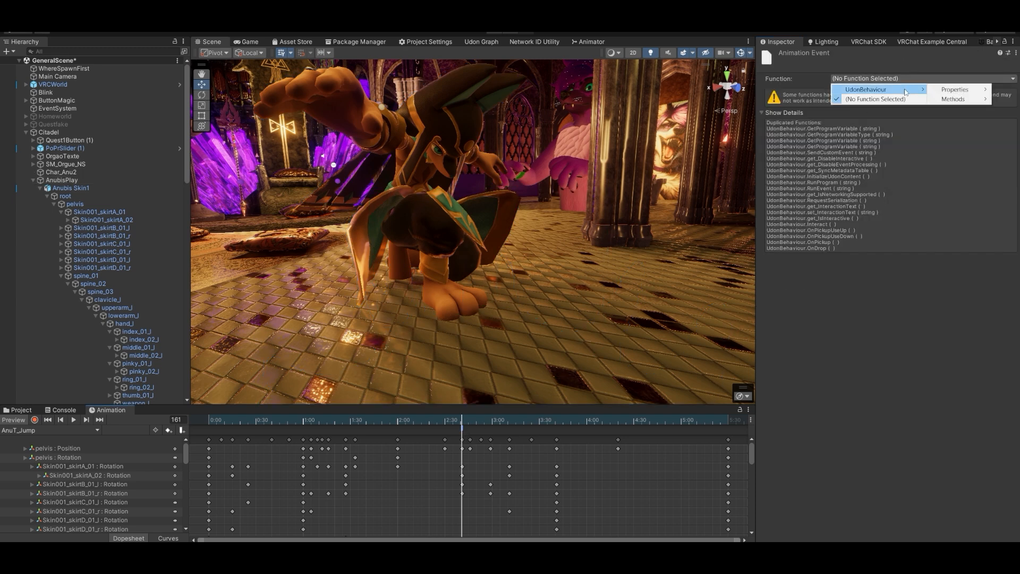
mouse_move(974, 90)
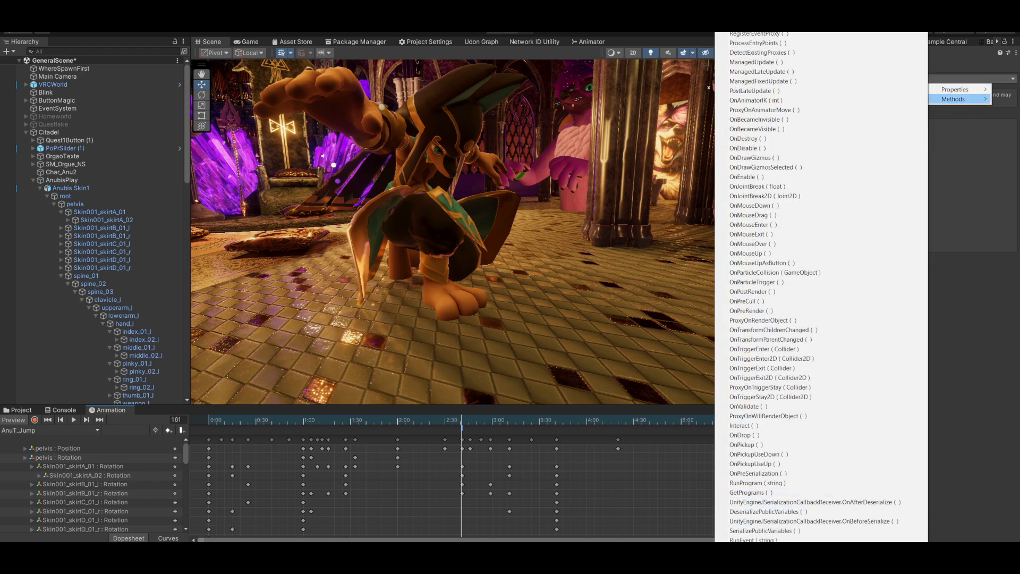
scroll(810, 286, down, 3)
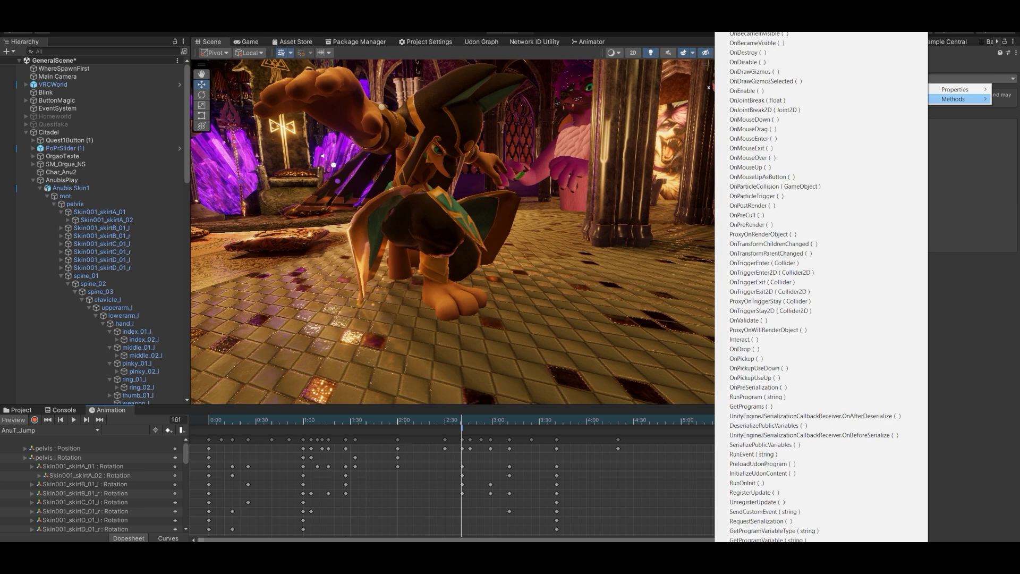
click(777, 511)
click(892, 103)
text(Impact)
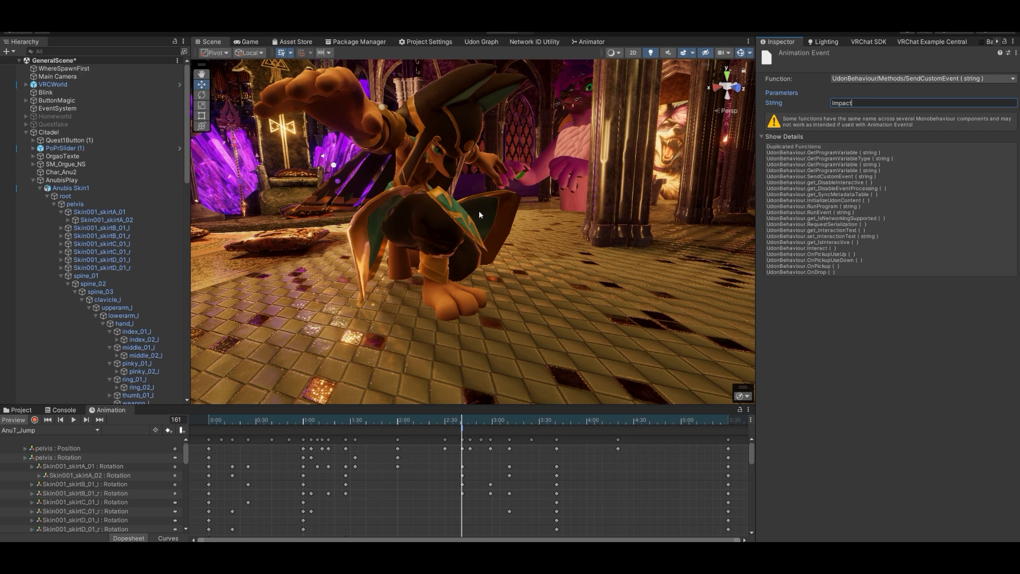
right_drag(542, 183, 434, 196)
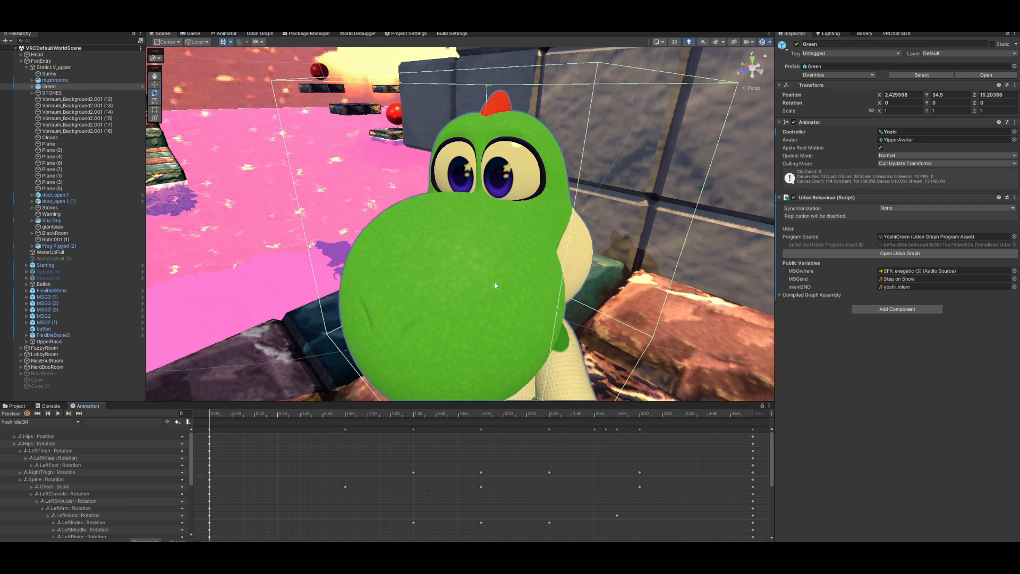
Find the Blink and Pupil blend shape tracks in green Yoshi's idle clip, scrub to just before the blink, and play the clip.
scroll(766, 490, down, 10)
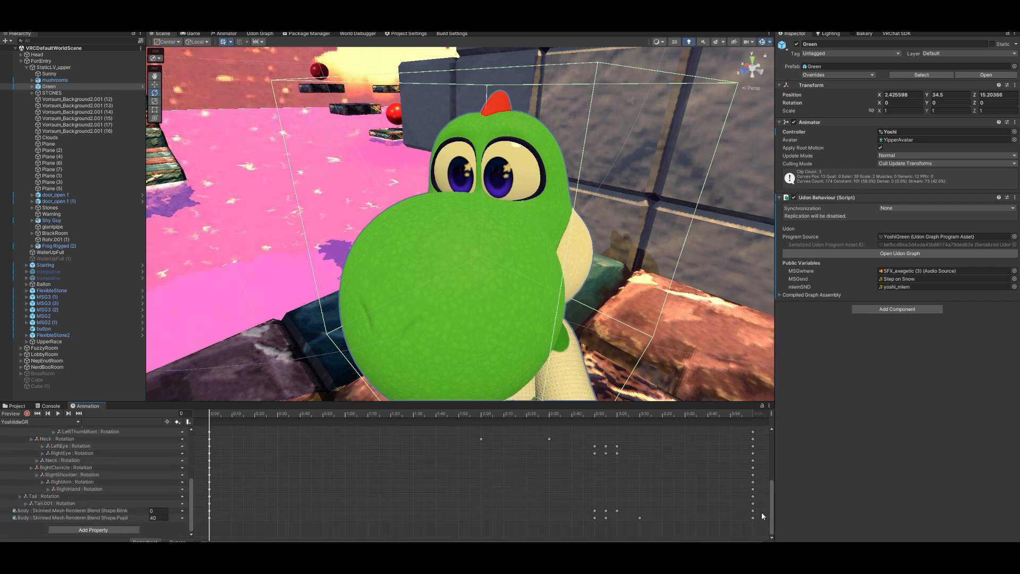
drag(432, 412, 588, 445)
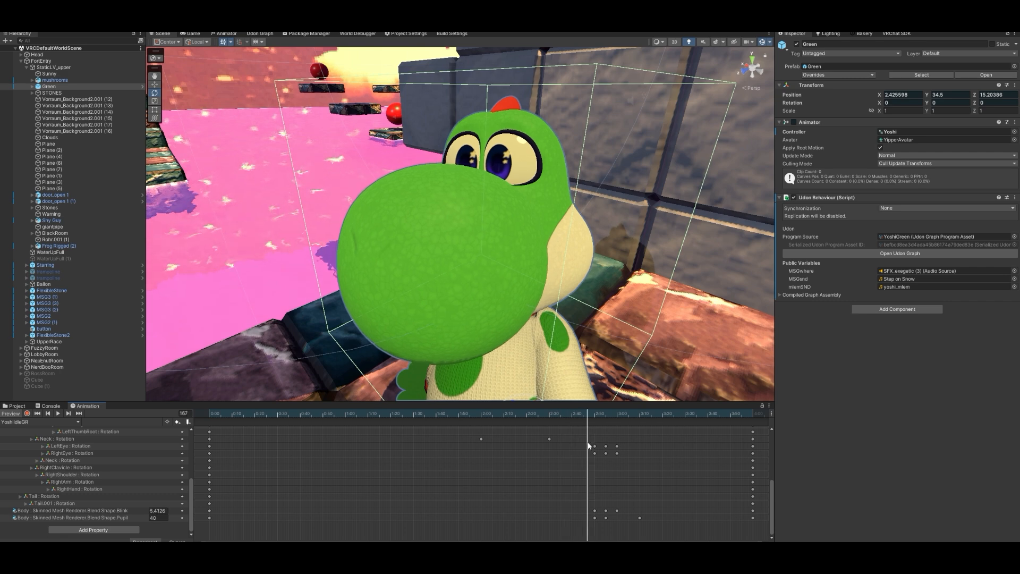
drag(588, 445, 580, 446)
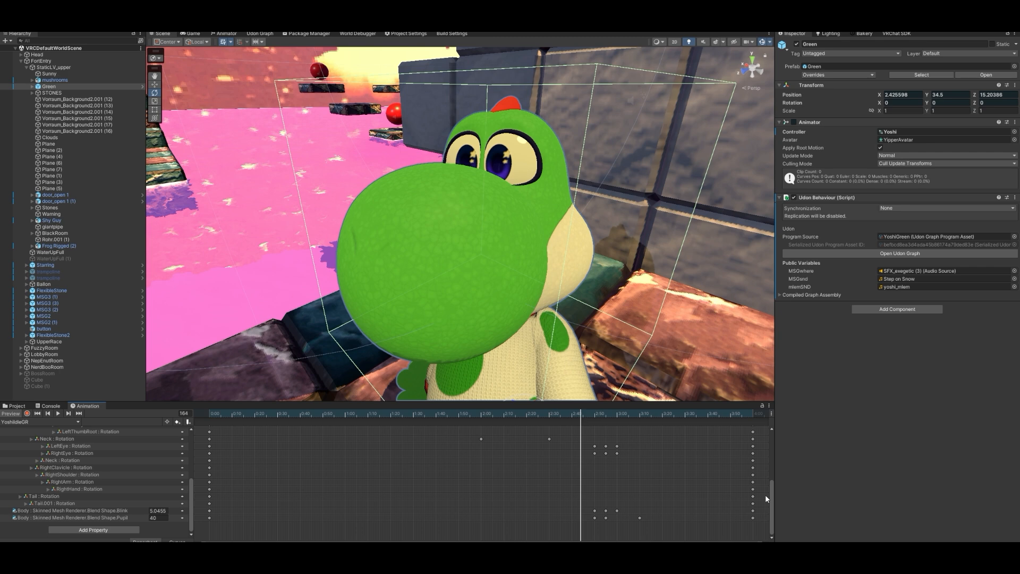
drag(582, 413, 584, 416)
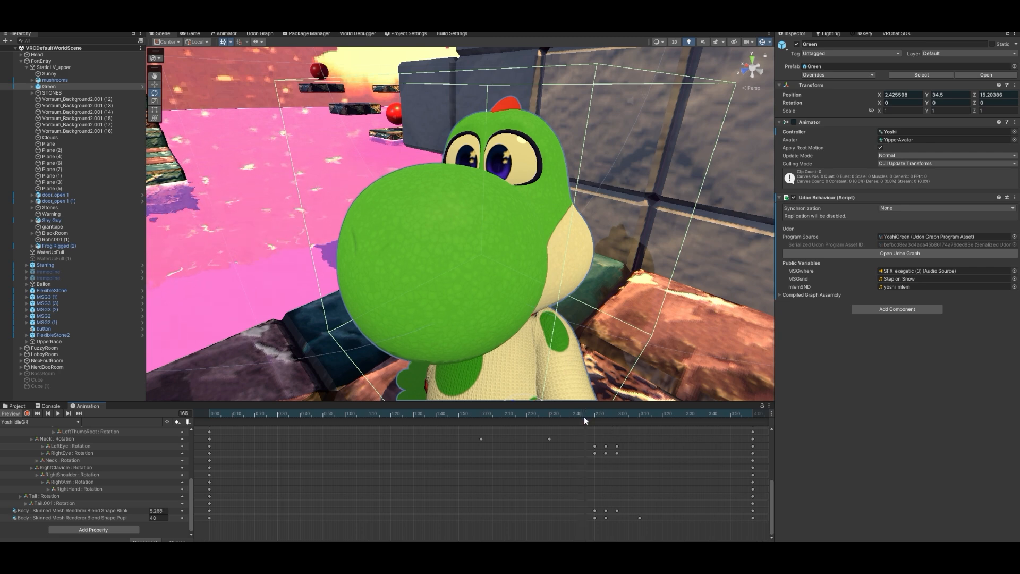
drag(584, 416, 580, 416)
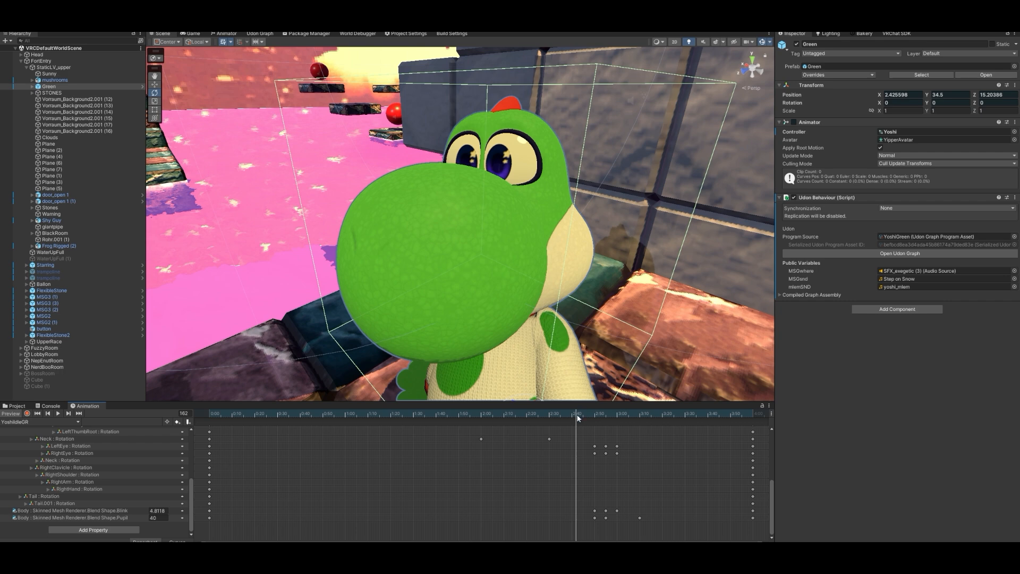
click(58, 413)
click(58, 413)
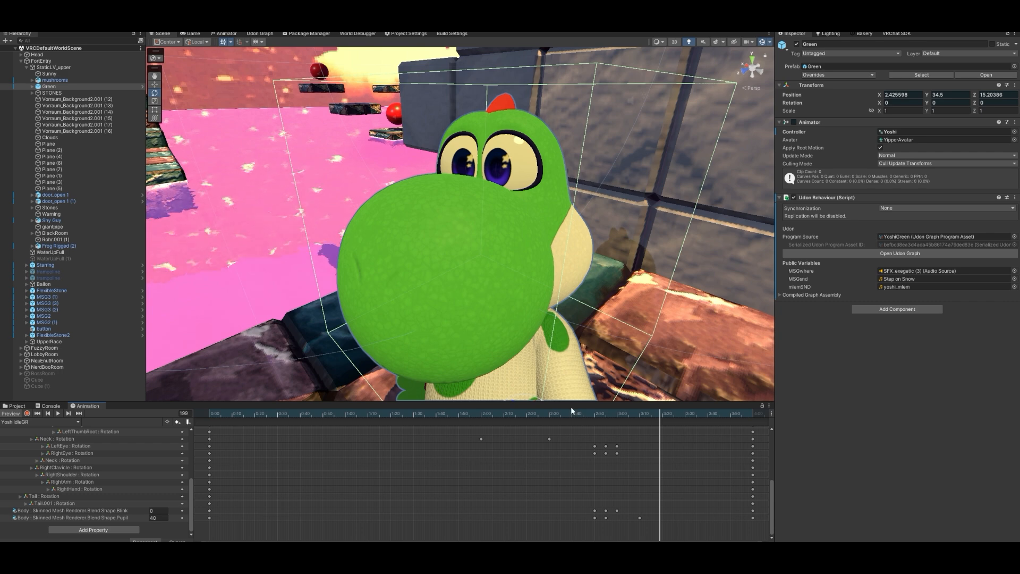
Scrub between frame 169 and the blink keyframe at frame 175 to compare the open and closed eyes.
mouse_move(588, 413)
mouse_down()
mouse_move(604, 425)
mouse_move(594, 426)
mouse_up()
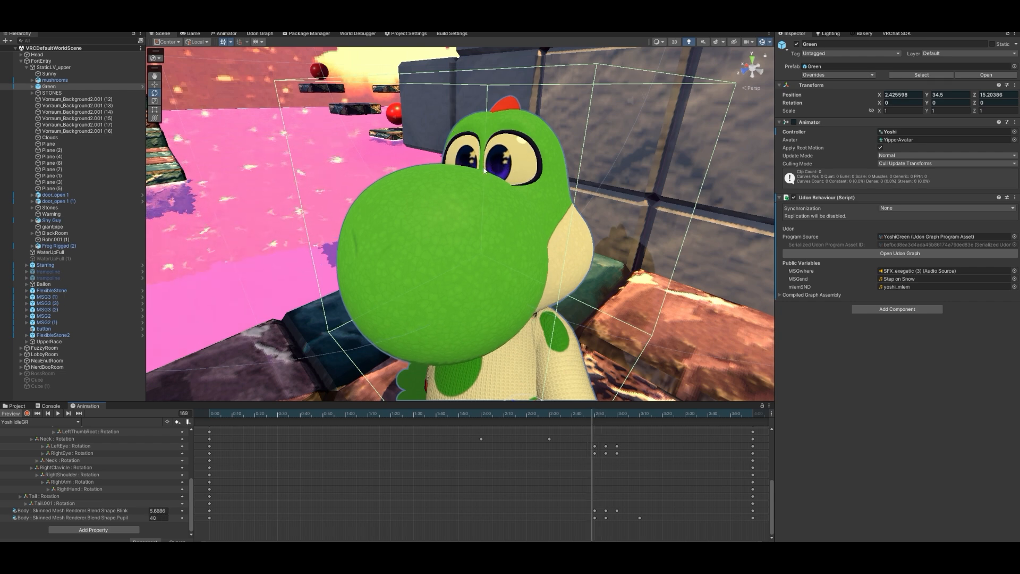
click(598, 416)
drag(598, 416, 606, 417)
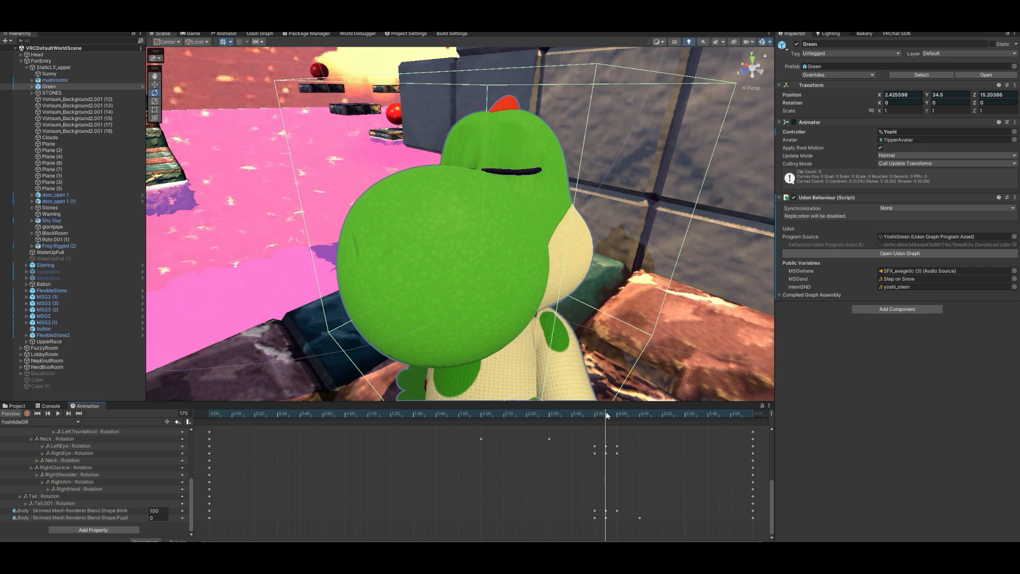
mouse_move(607, 414)
mouse_down()
mouse_move(616, 415)
mouse_move(594, 413)
mouse_move(605, 414)
mouse_up()
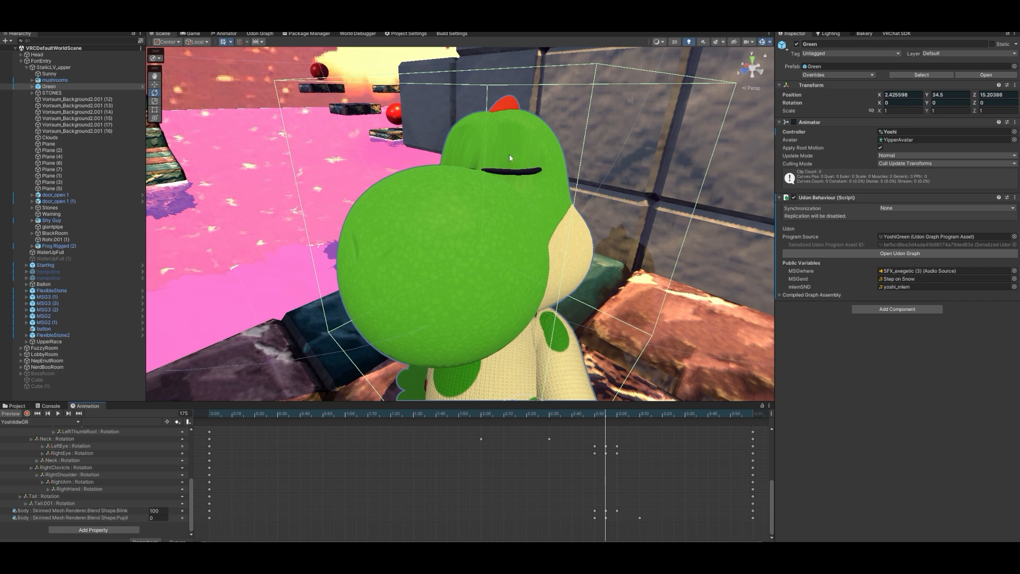
click(592, 413)
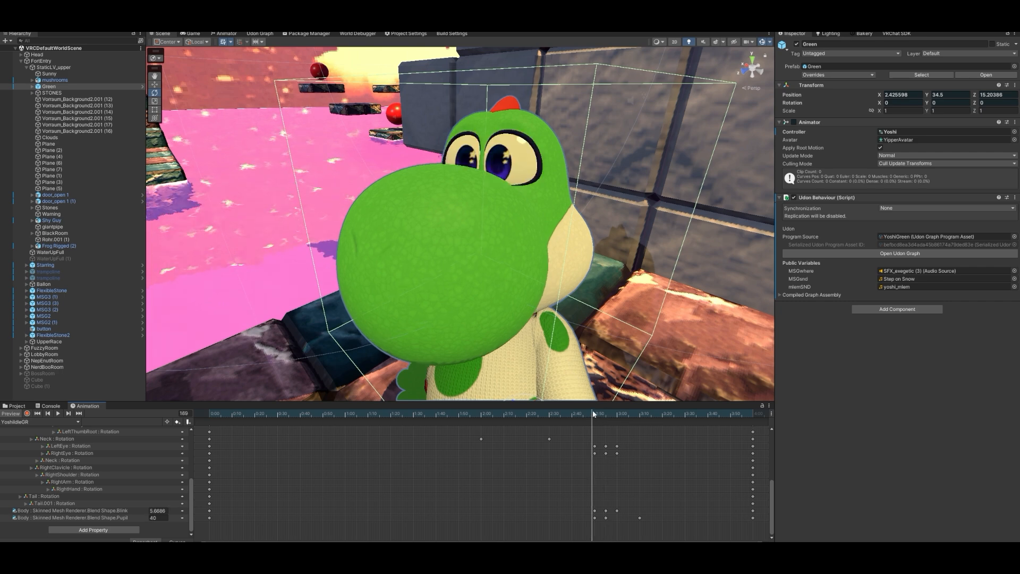
Examine Yoshi's eyes up close while scrubbing from frame 169 through the blink to frame 210.
mouse_move(547, 228)
right_down()
mouse_move(560, 197)
mouse_move(532, 222)
right_up()
key(w)
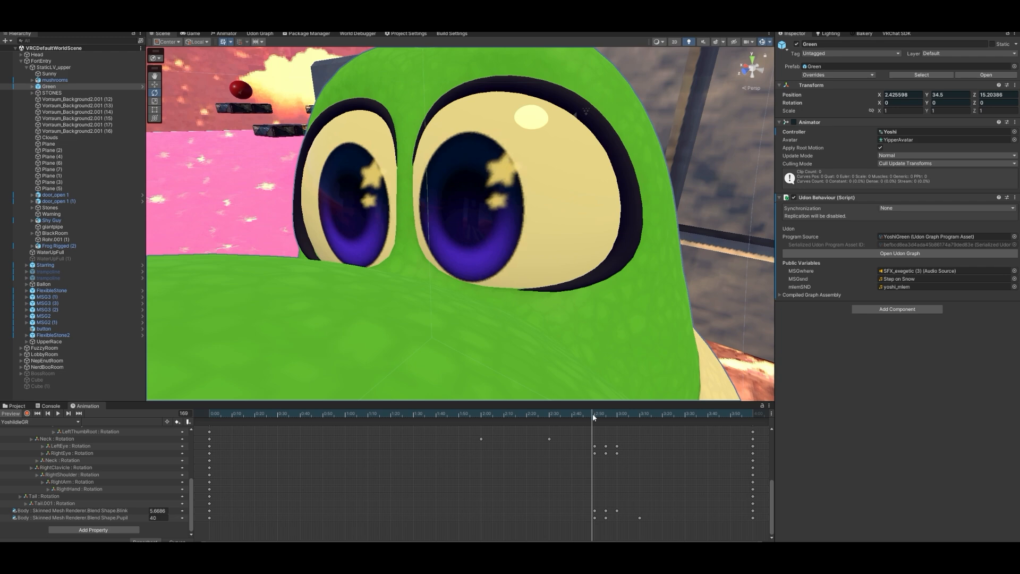
drag(592, 413, 613, 420)
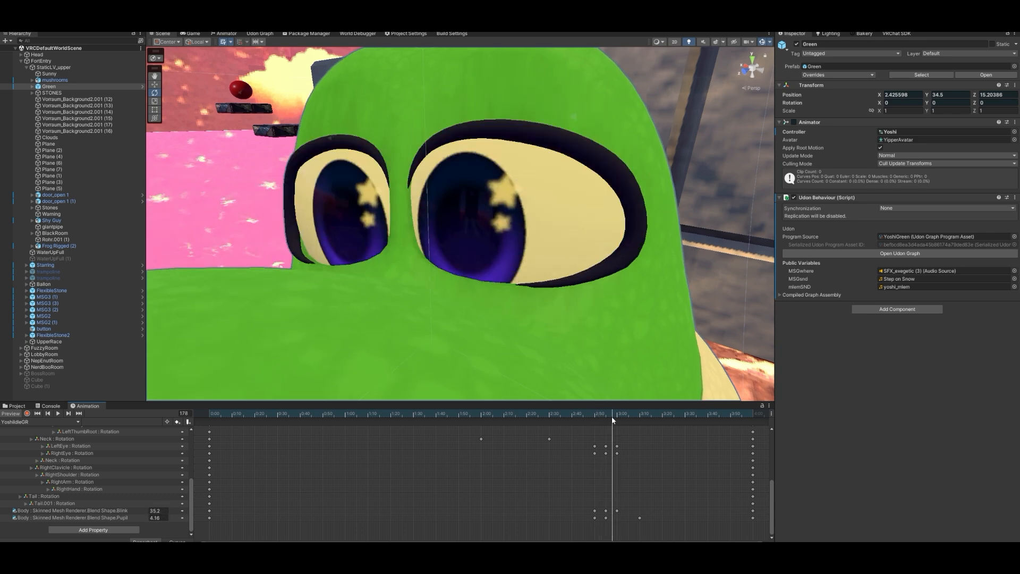
drag(612, 420, 684, 446)
Play the idle clip from frame 165 and again from just before the blink to examine its effect on the whole character.
mouse_move(502, 165)
right_down()
mouse_move(495, 182)
mouse_move(493, 84)
mouse_move(504, 182)
mouse_move(499, 163)
right_up()
key(s)
key(s)
key(w)
key(s)
key(w)
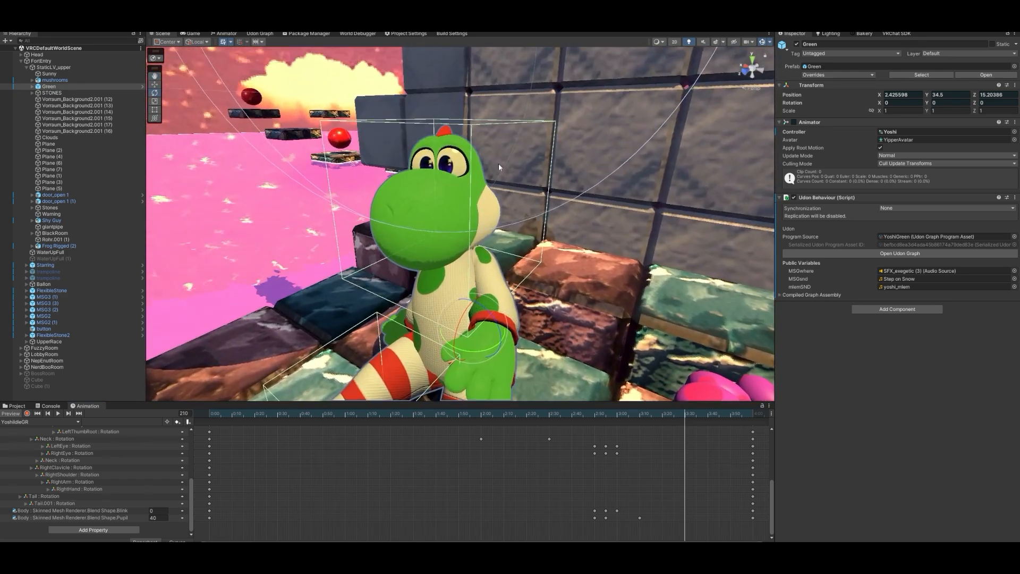
click(582, 413)
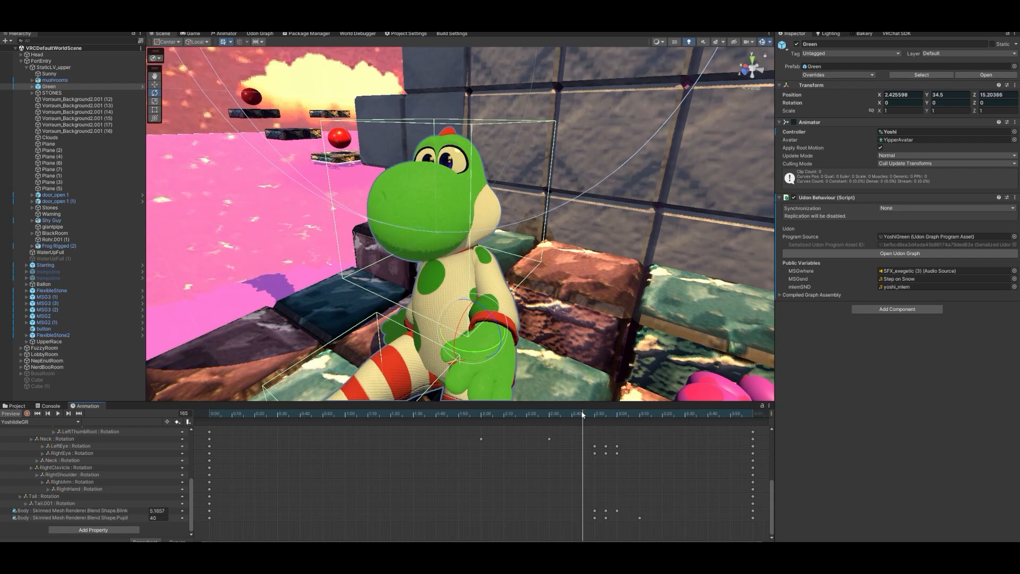
click(58, 414)
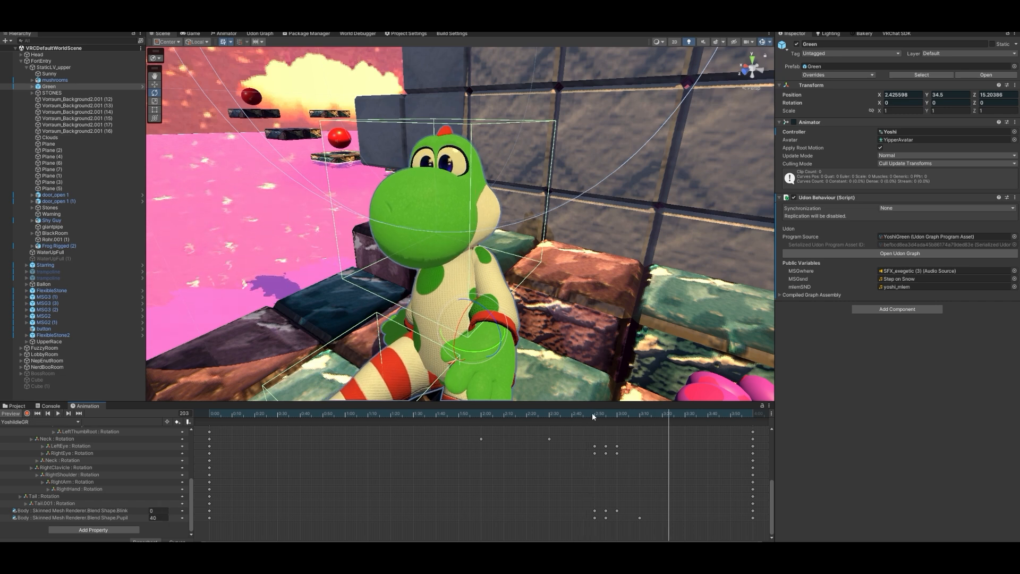
click(592, 413)
click(56, 413)
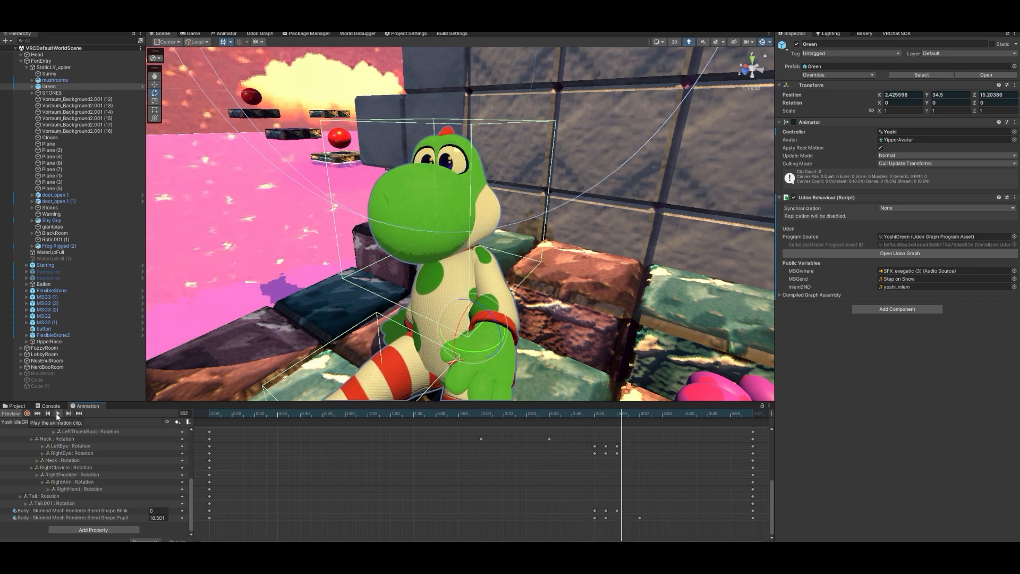